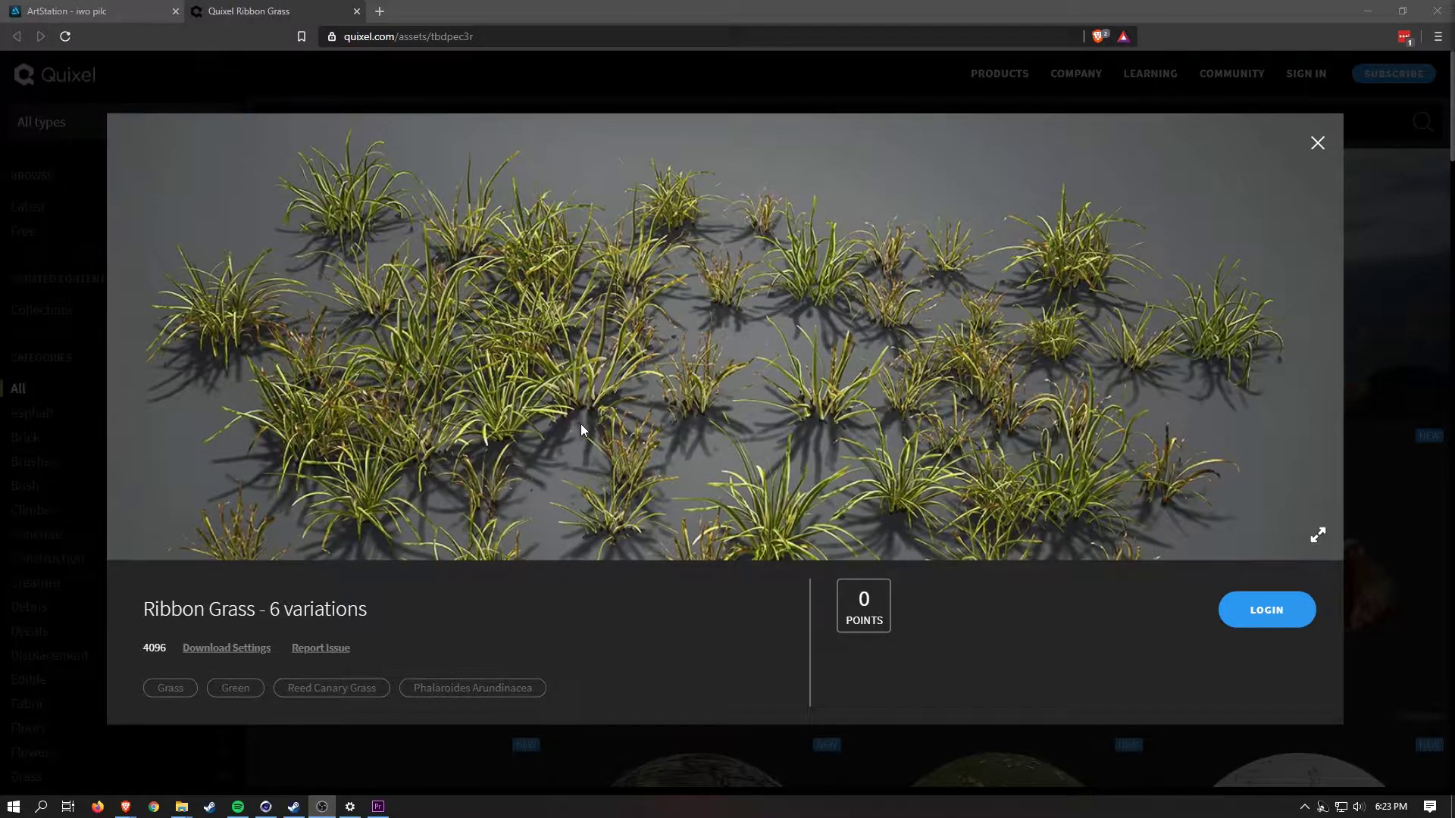
Switch to the ArtStation store and review the 3D Grass Pack 02 - Wild Grass description and its 54 variations preview
click(102, 9)
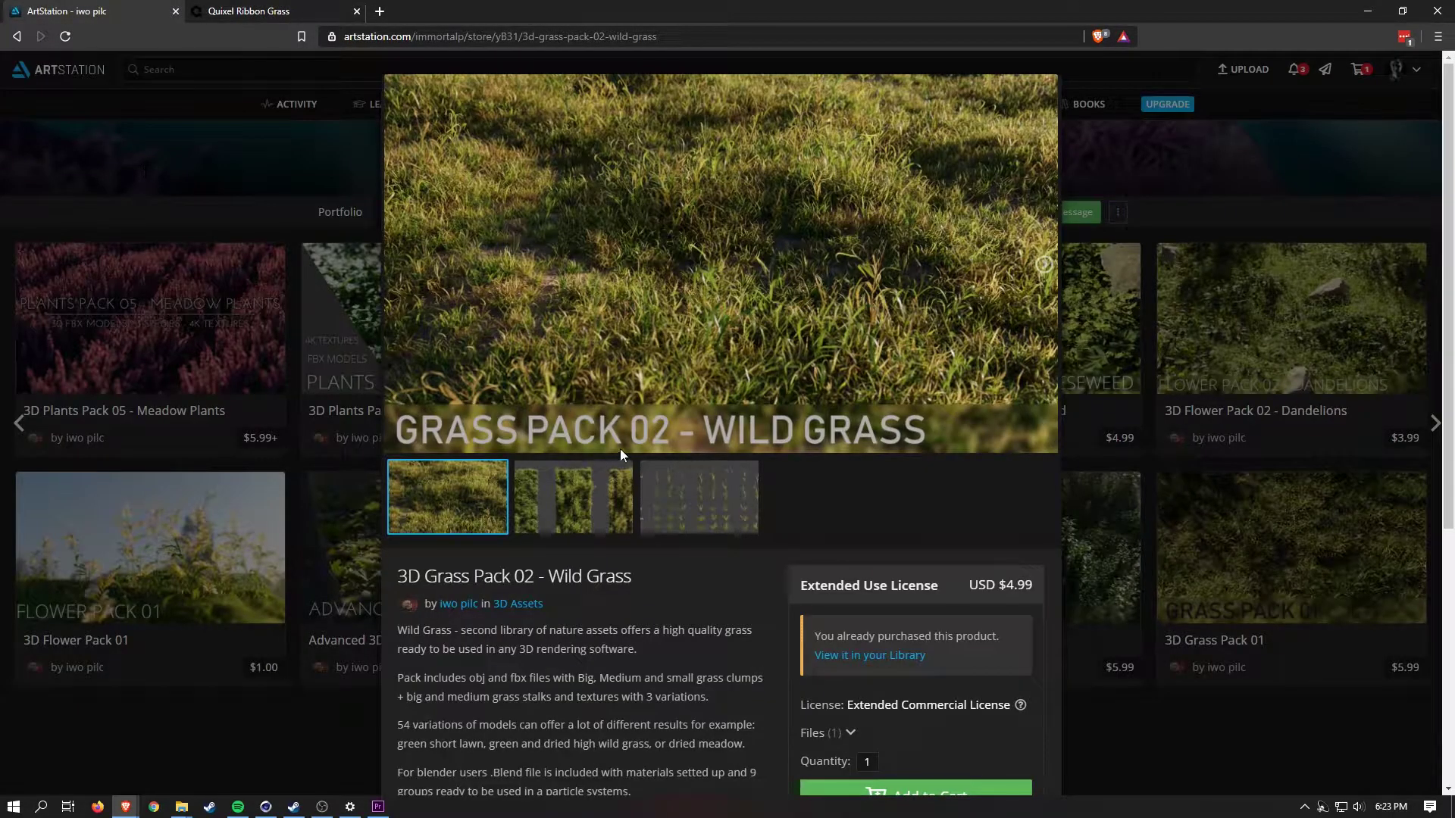
scroll(794, 480, down, 3)
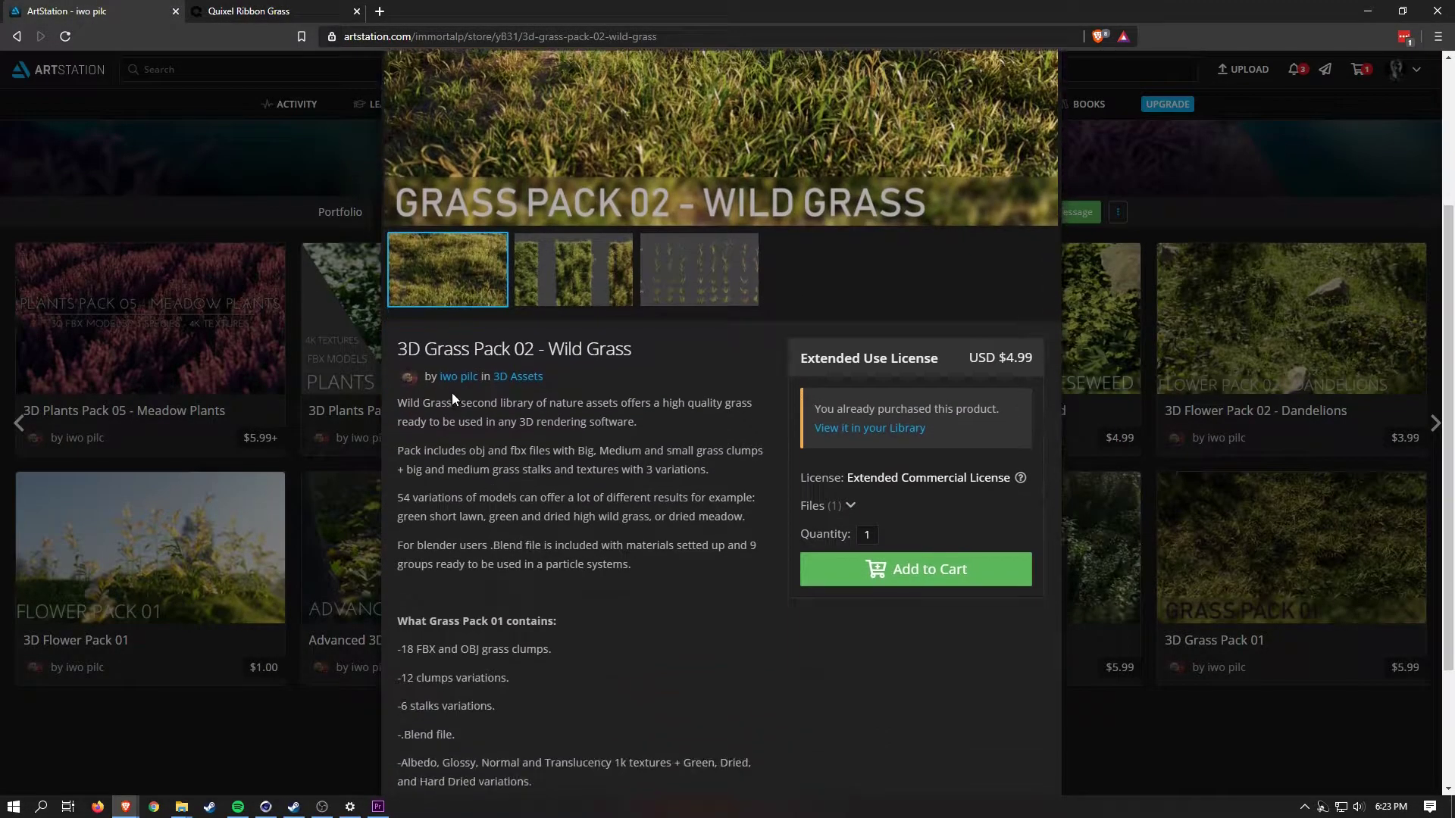
triple_click(656, 404)
click(648, 422)
scroll(609, 439, up, 3)
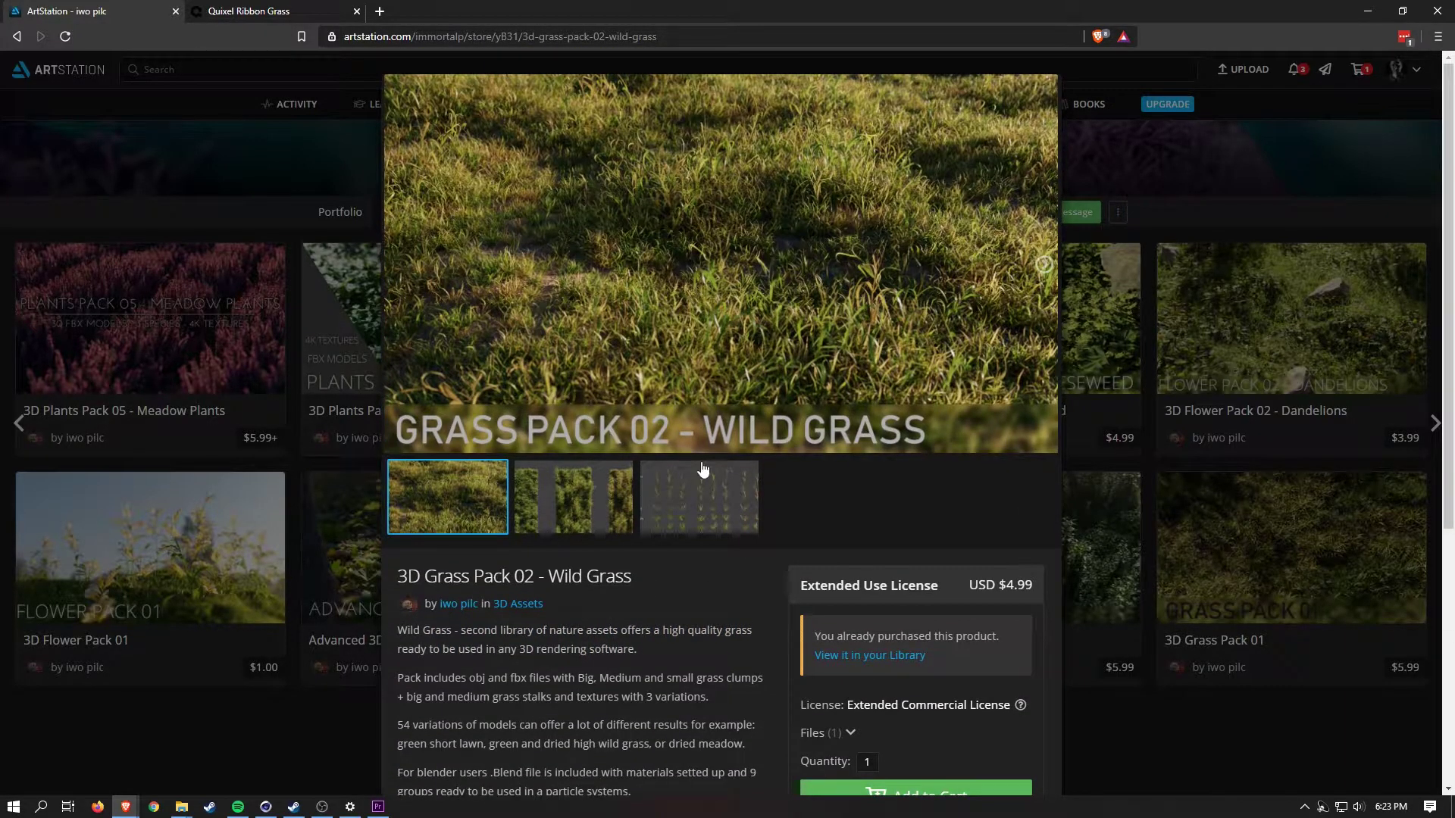
scroll(727, 512, down, 2)
click(693, 373)
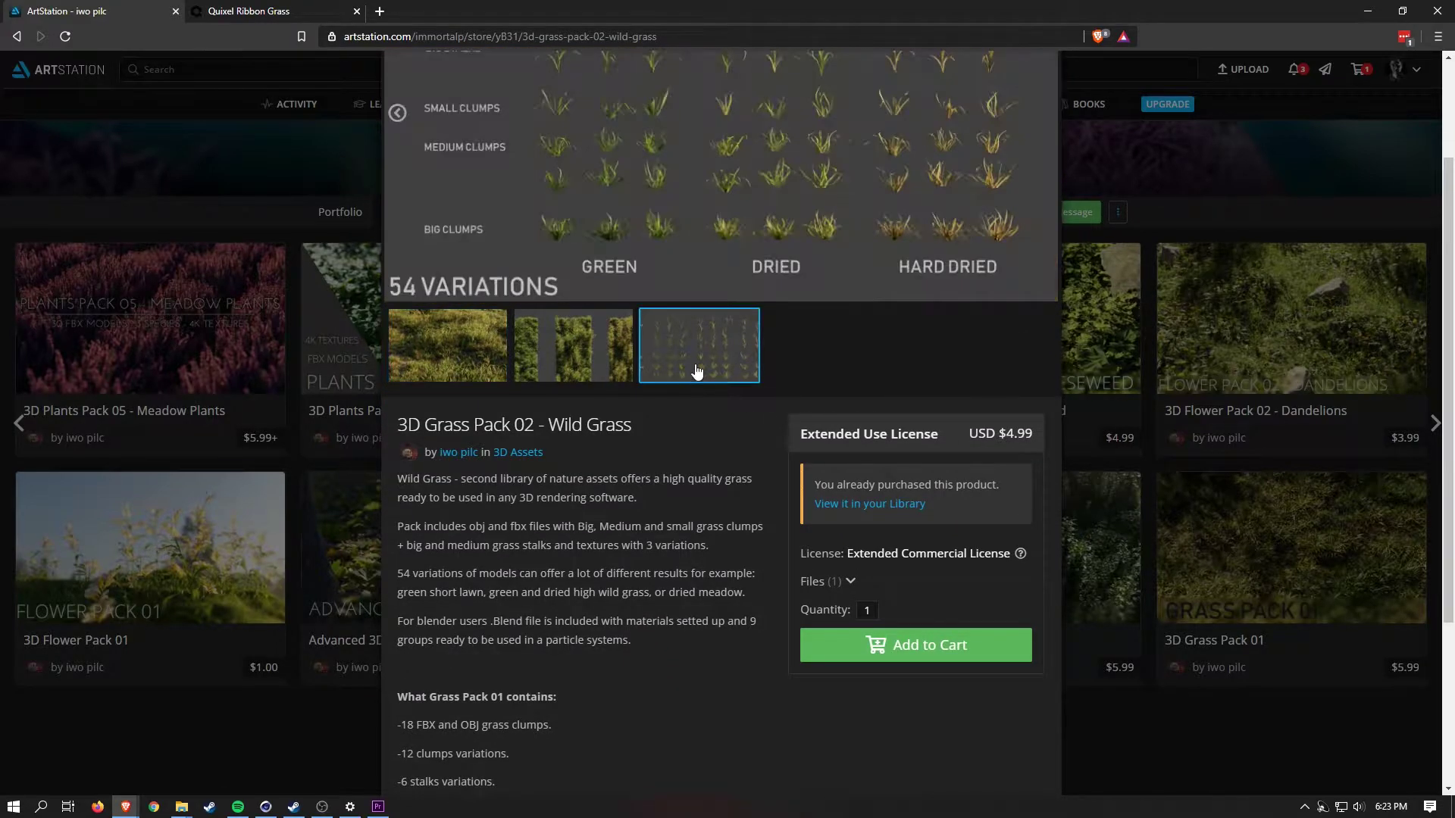
scroll(772, 384, up, 2)
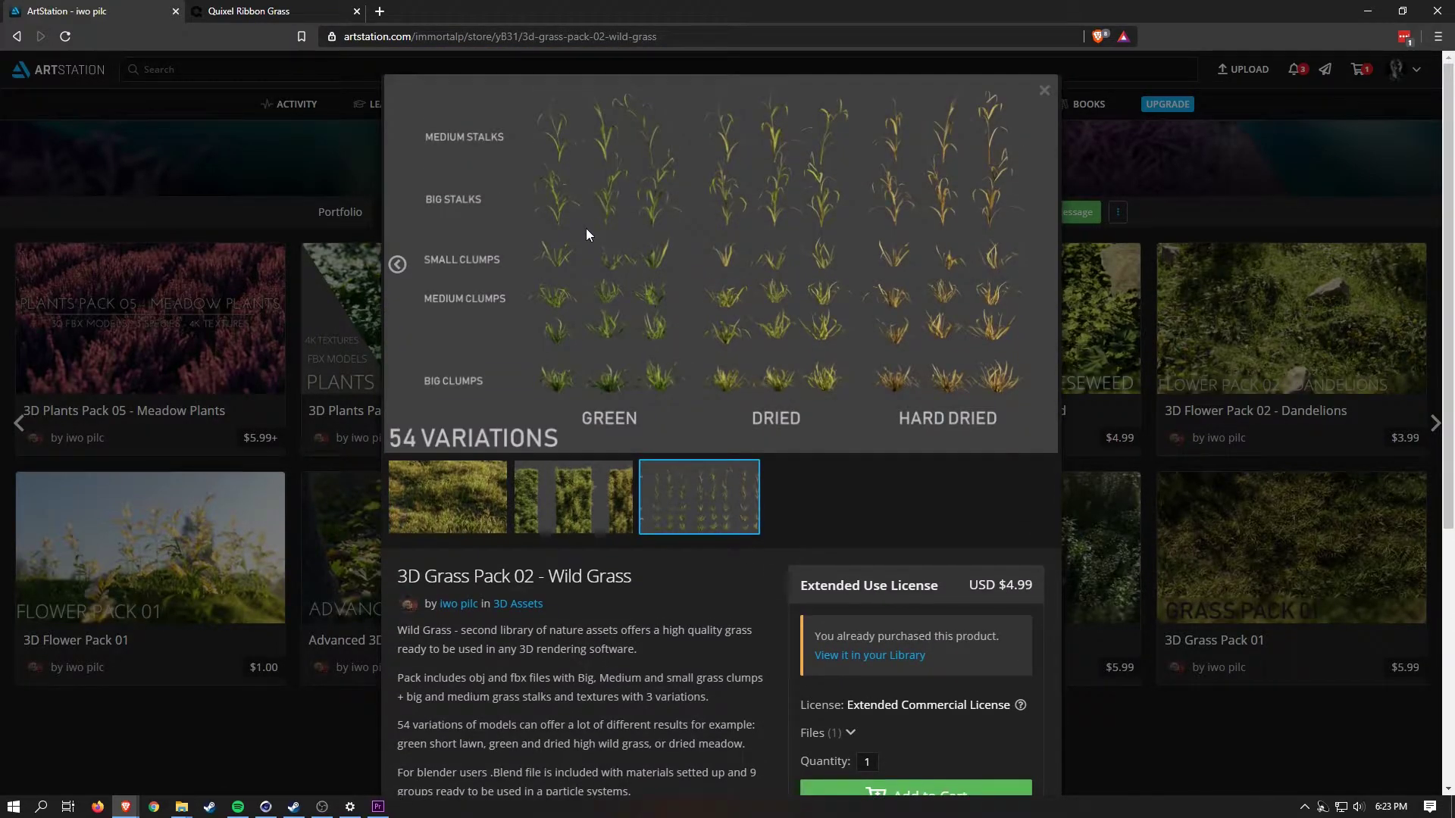
scroll(651, 447, down, 1)
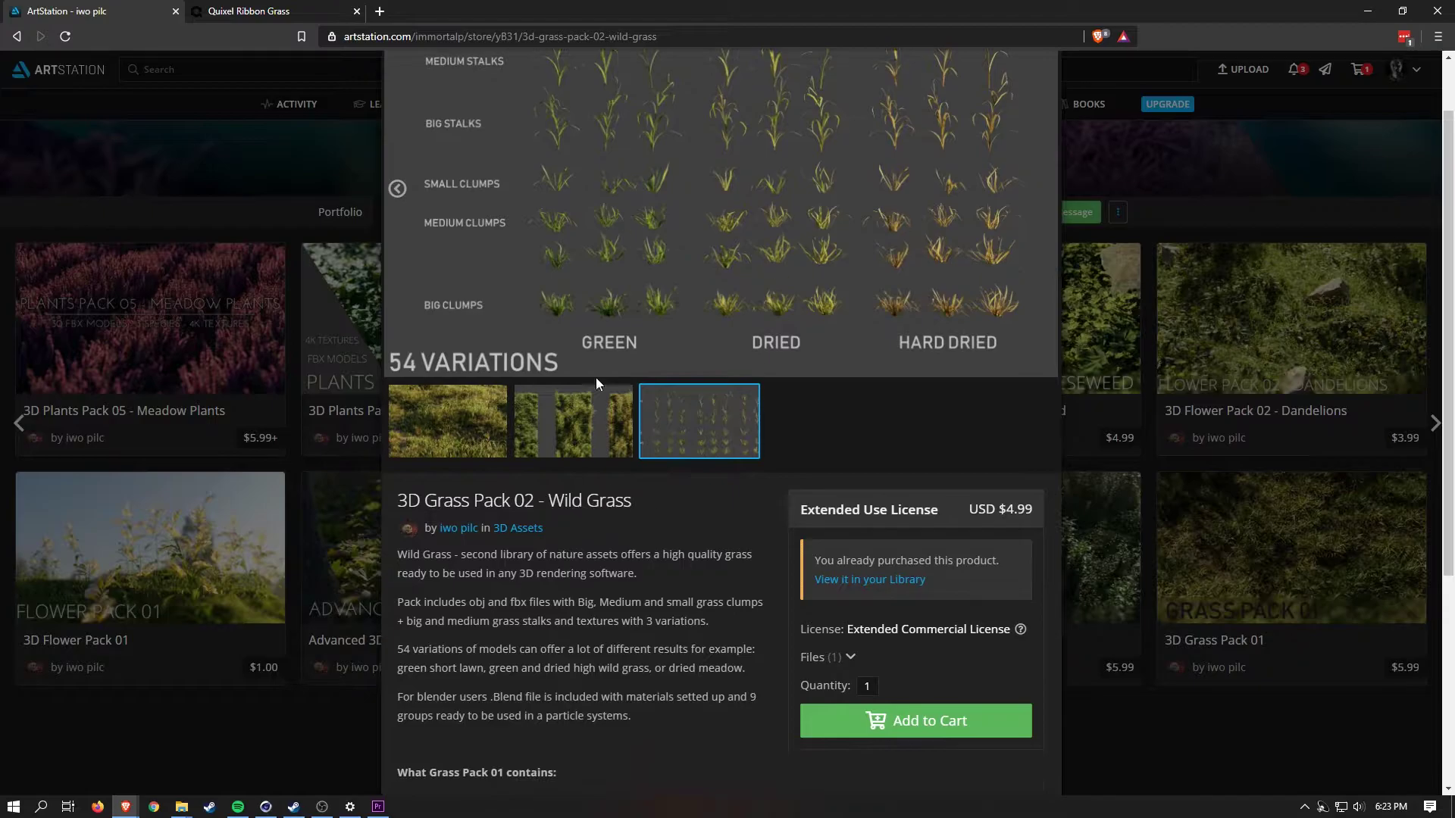
scroll(803, 281, up, 1)
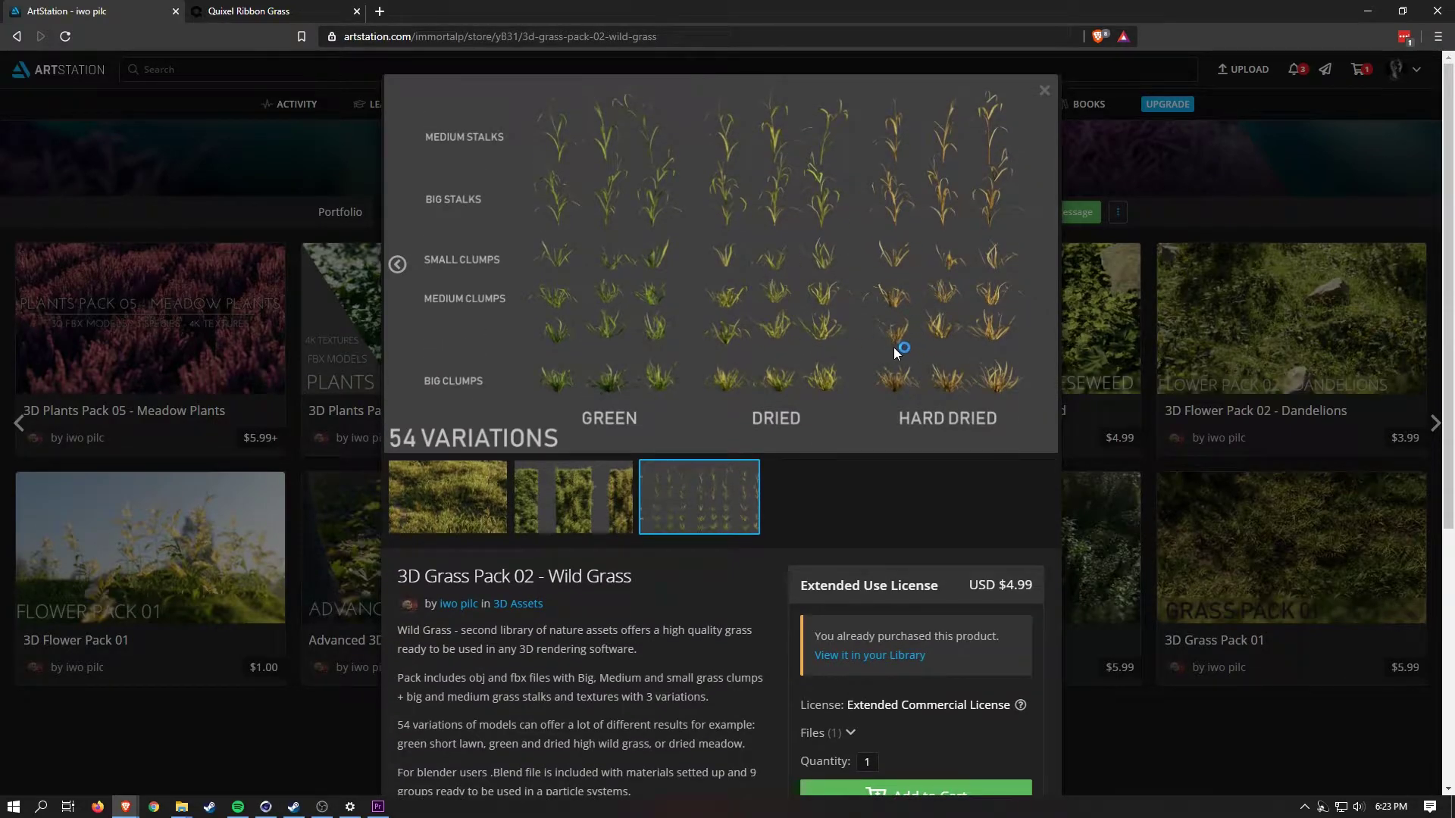
click(1043, 92)
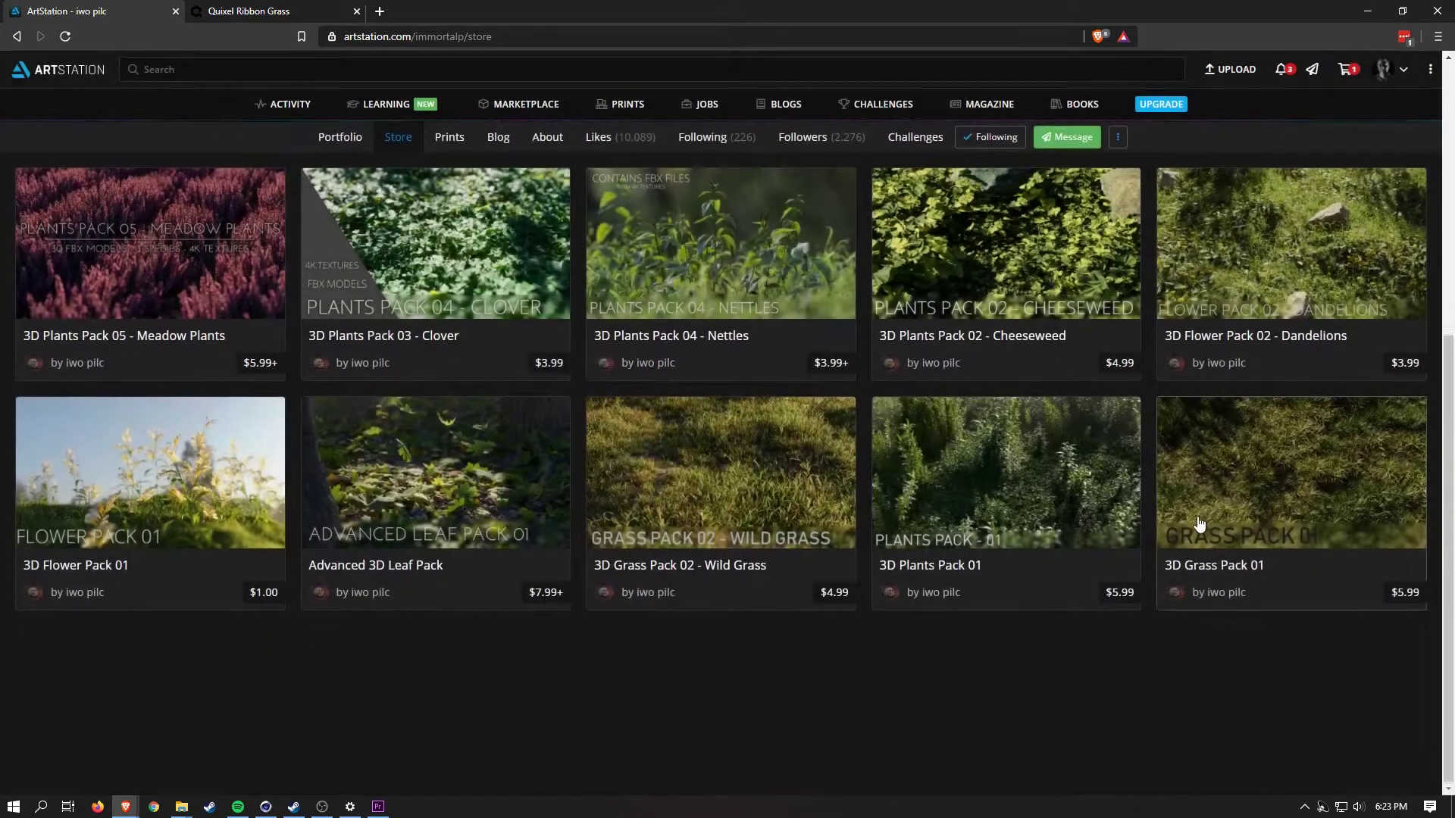
Look through the 3D Flower Pack 02 - Dandelions and Advanced 3D Leaf Pack listings in the store
scroll(1201, 523, down, 1)
click(1258, 381)
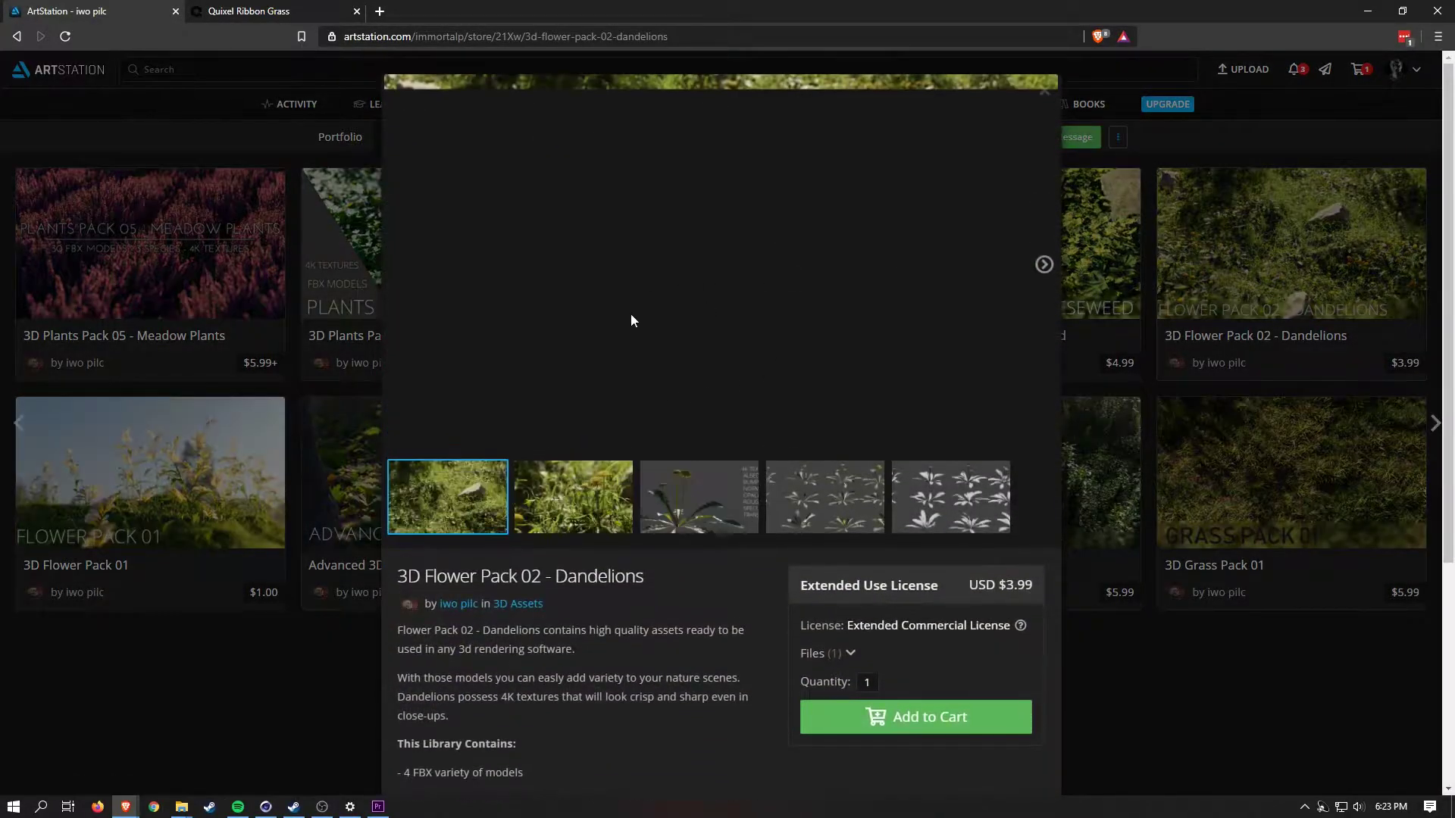
click(1195, 484)
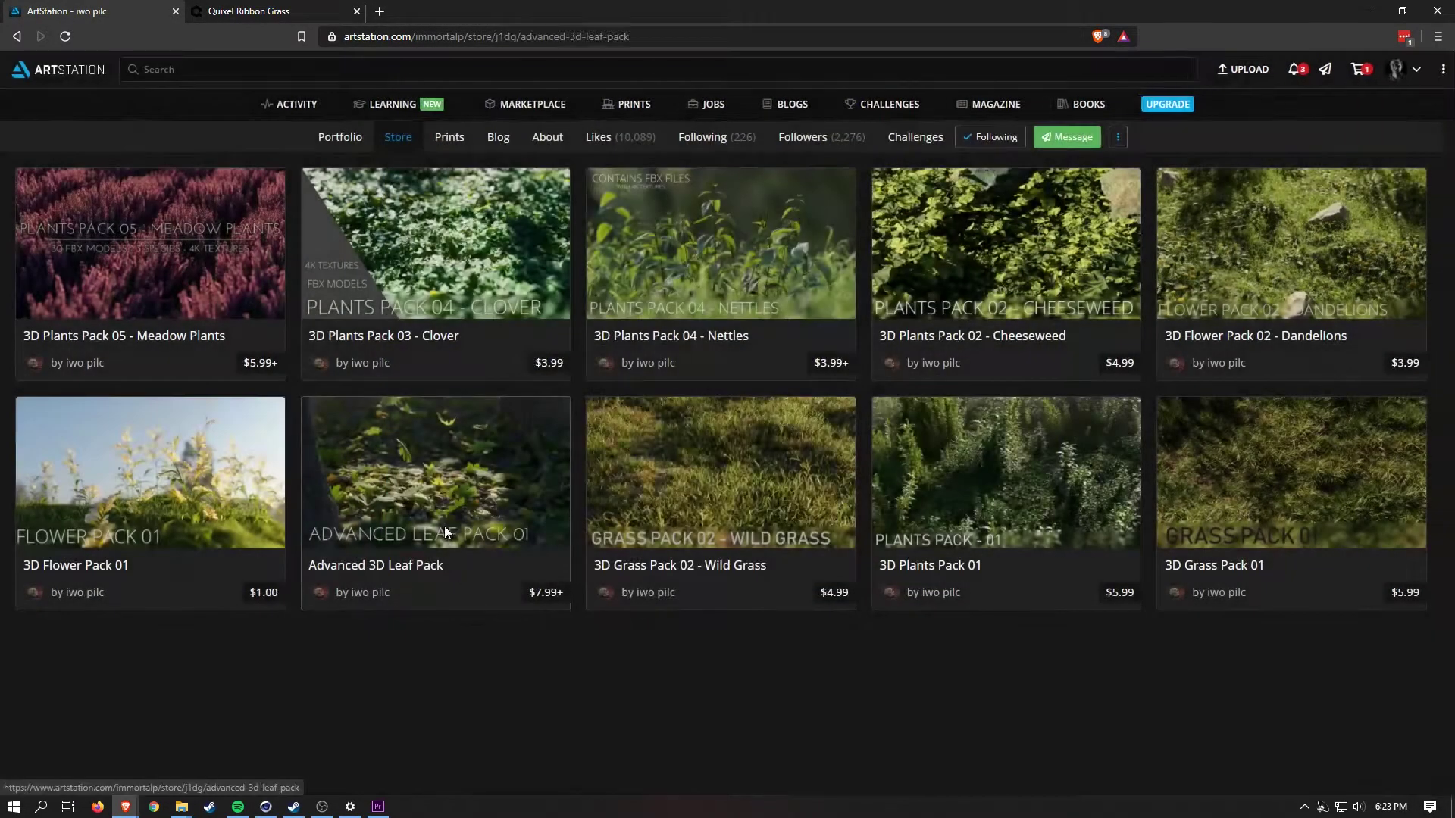
click(444, 526)
click(1091, 534)
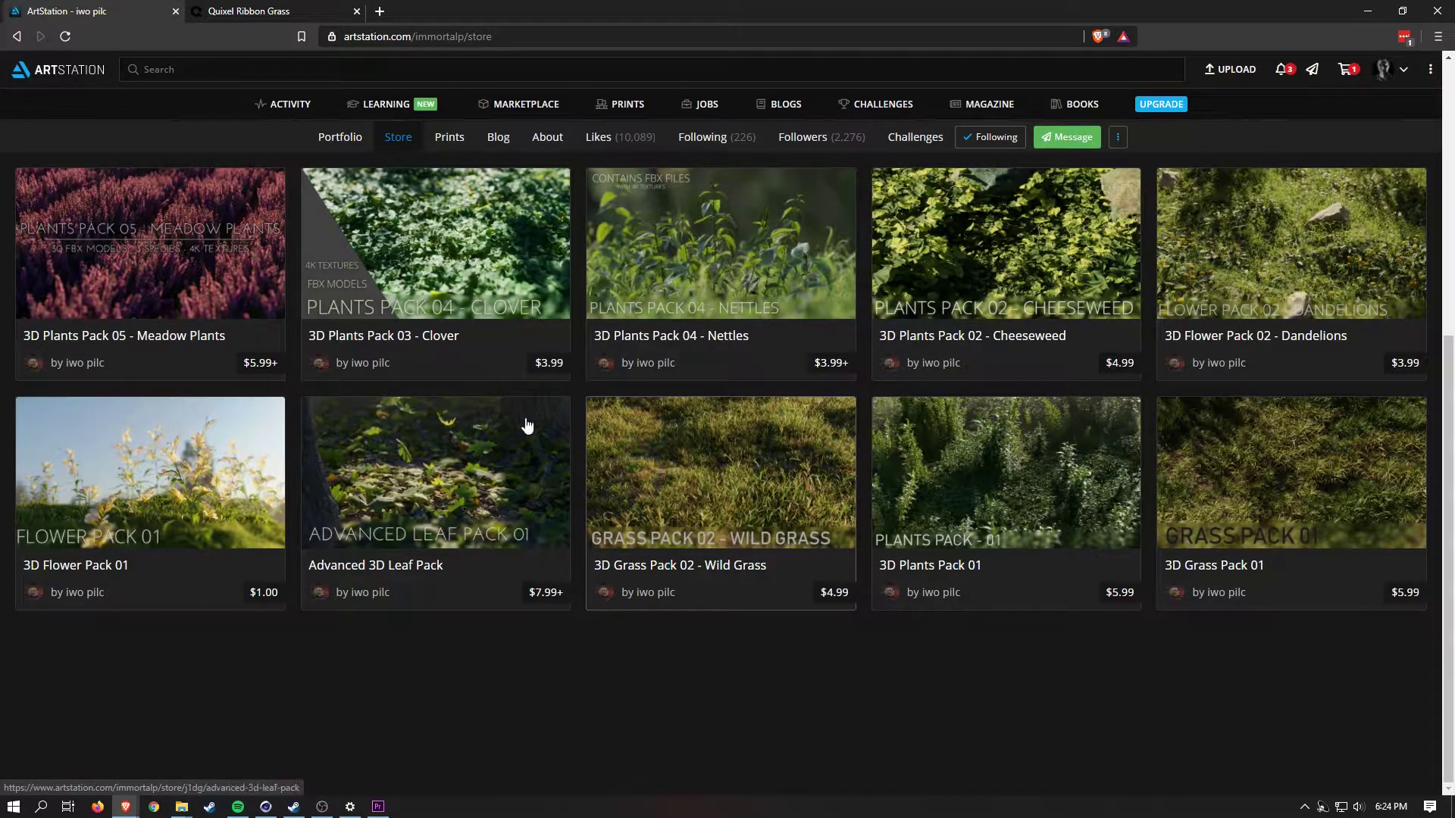
View the models preview of 3D Flower Pack 01, close the listing and return to the Quixel Ribbon Grass page
click(206, 497)
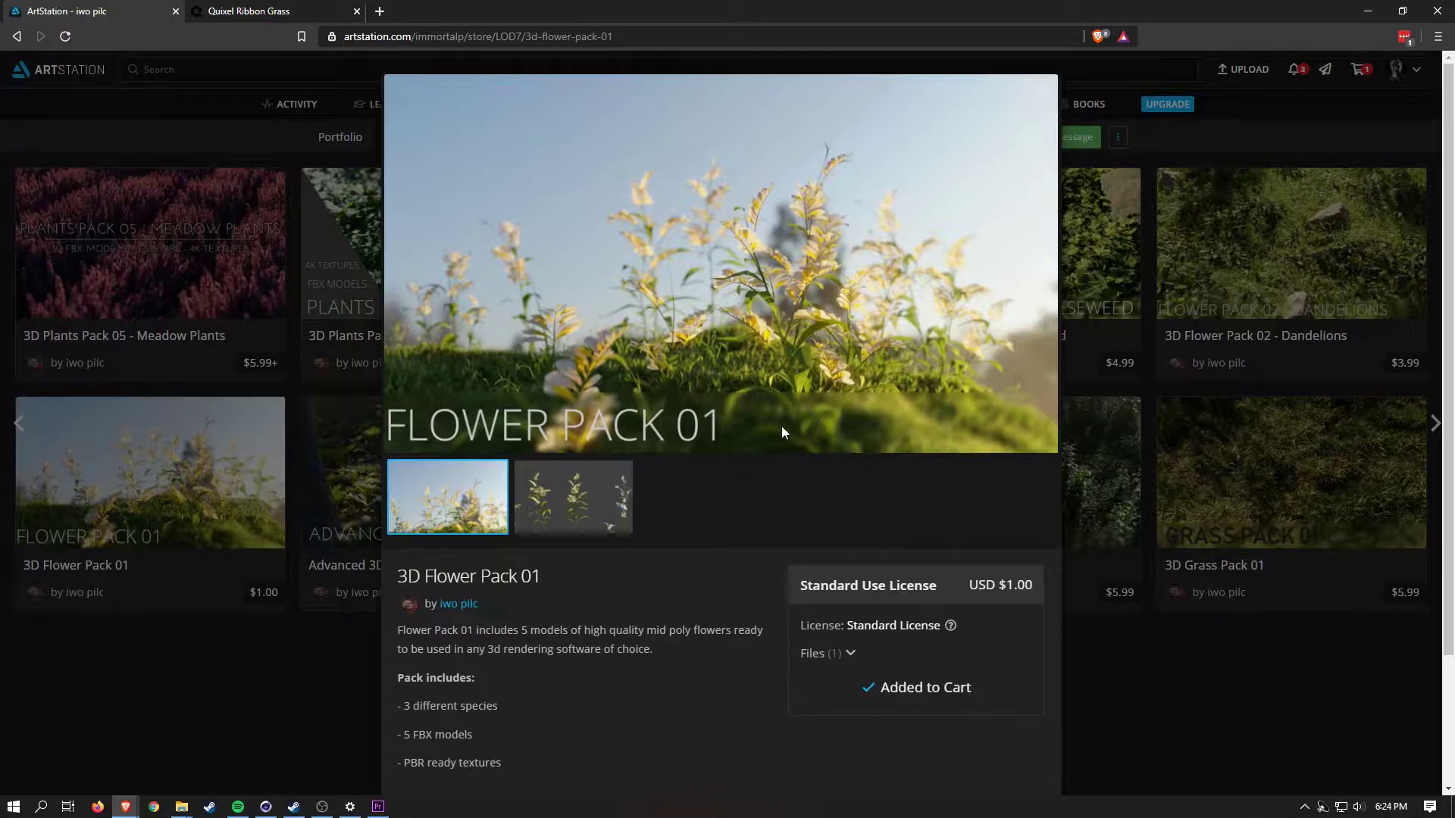
click(593, 497)
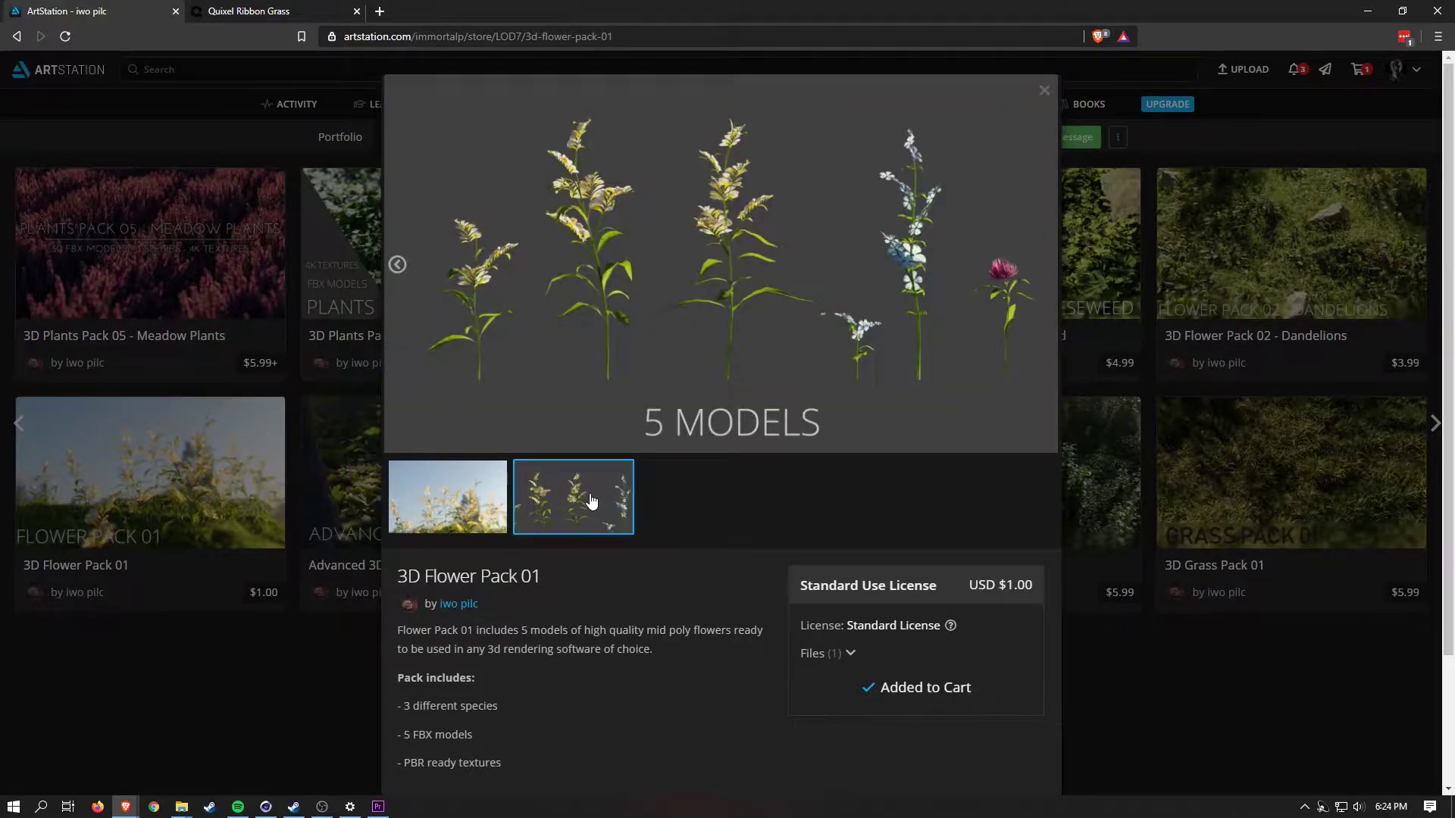
click(1044, 92)
click(293, 17)
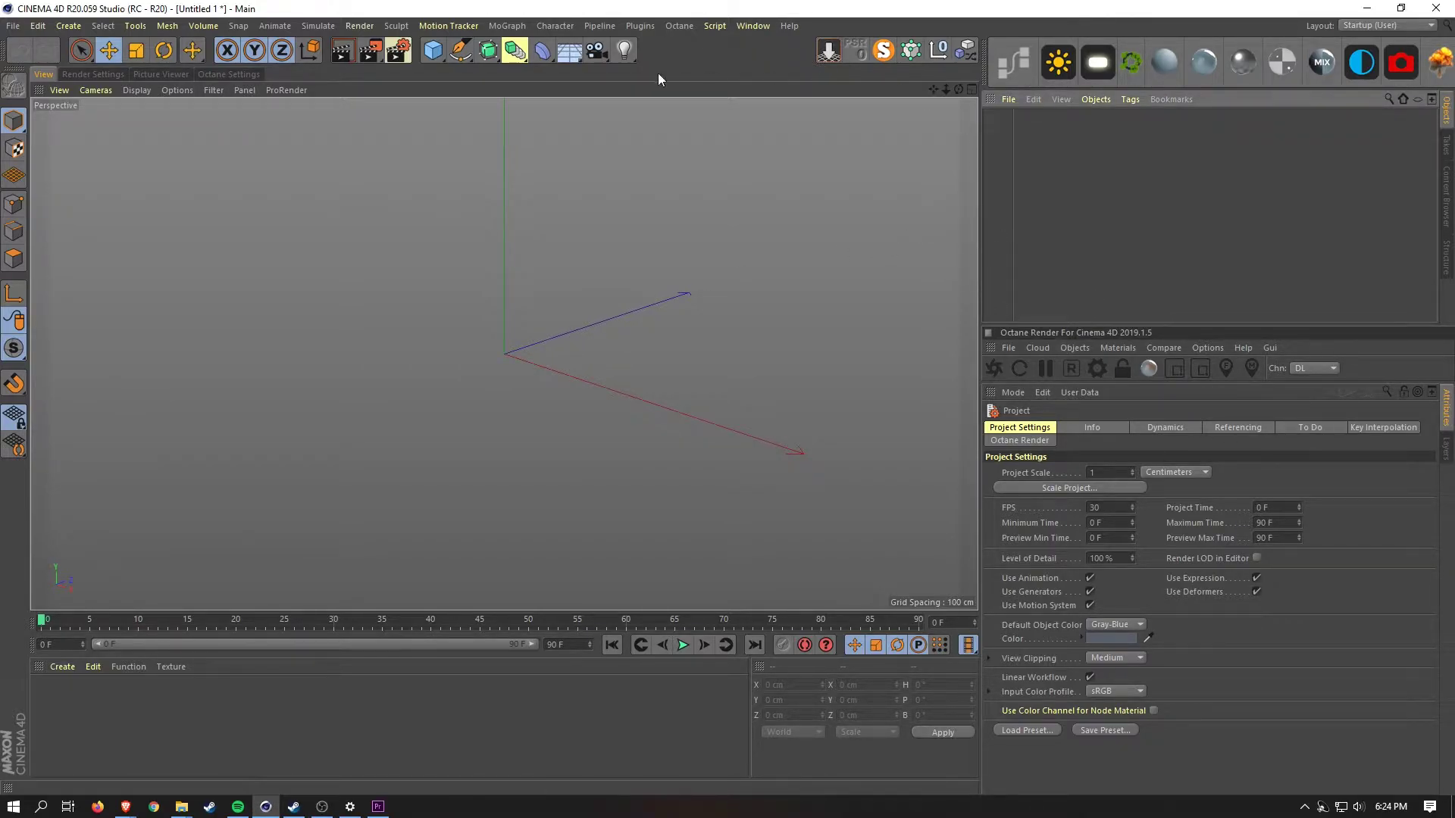
In Cinema 4D, add a Landscape object and disable its Borders At Sea Level option
click(432, 52)
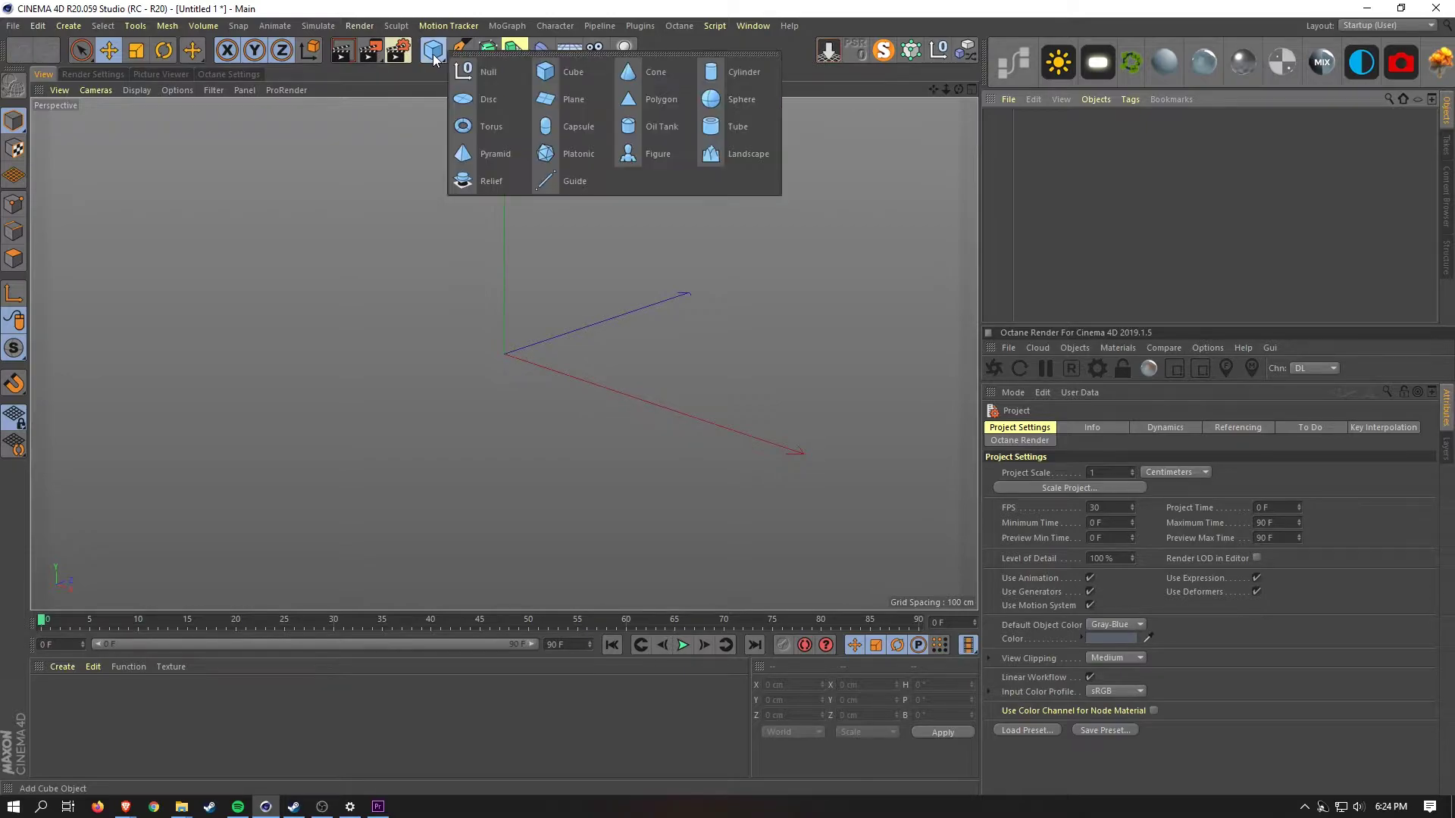
click(720, 161)
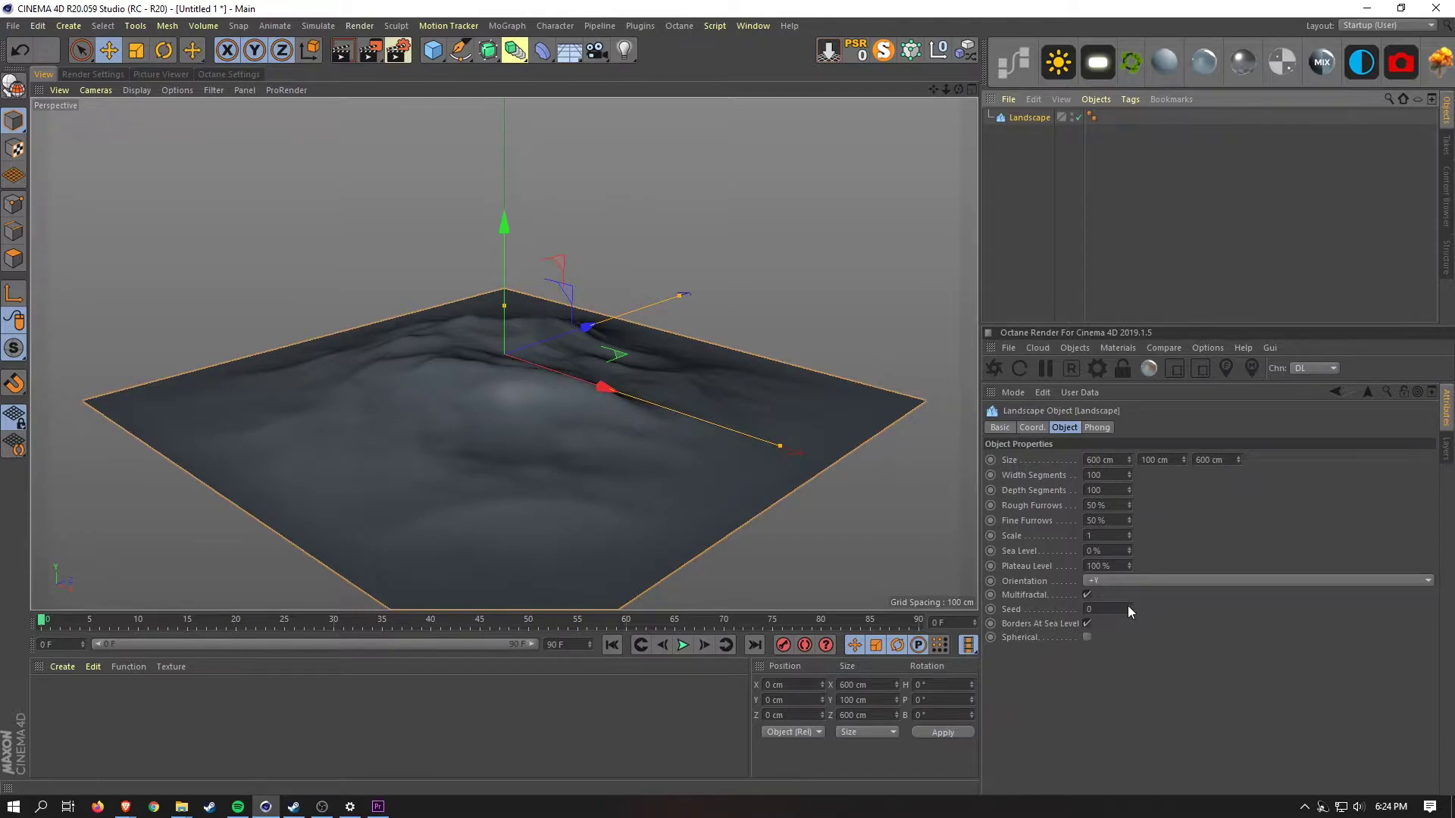
click(1087, 622)
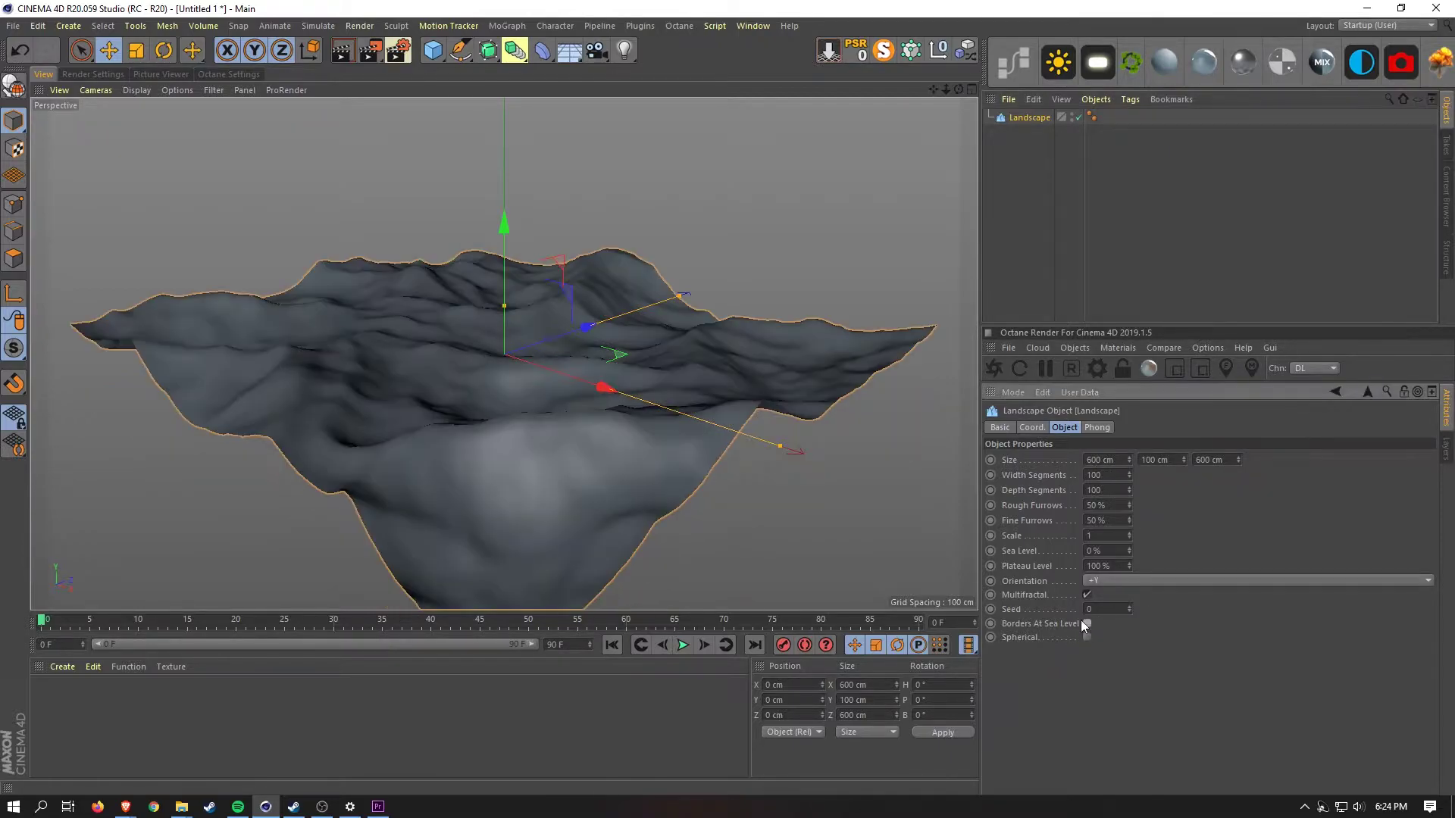
Set the landscape's Rough Furrows and Fine Furrows to 0%
double_click(1108, 506)
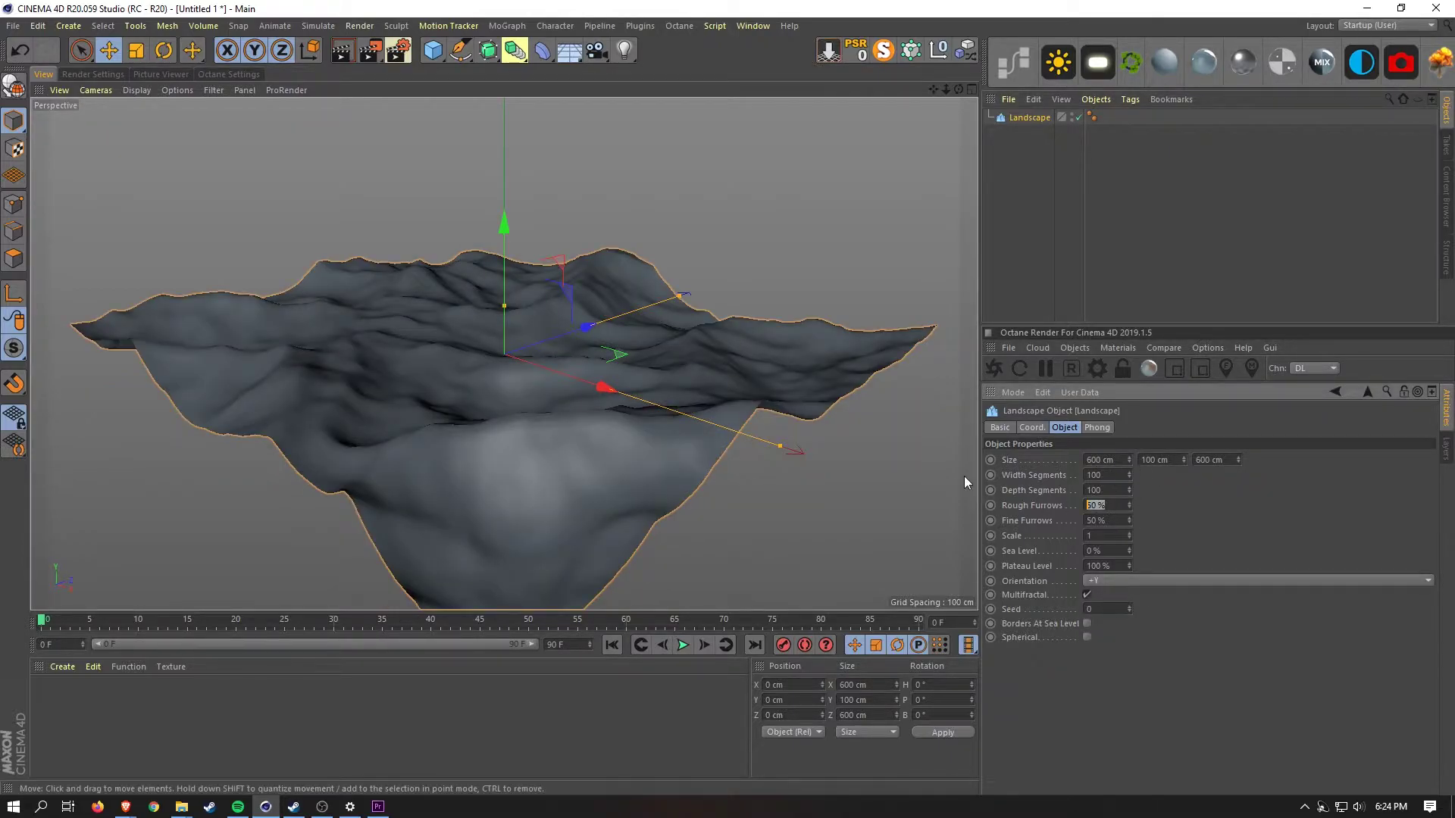
text(0)
key(Tab)
text(0)
key(Return)
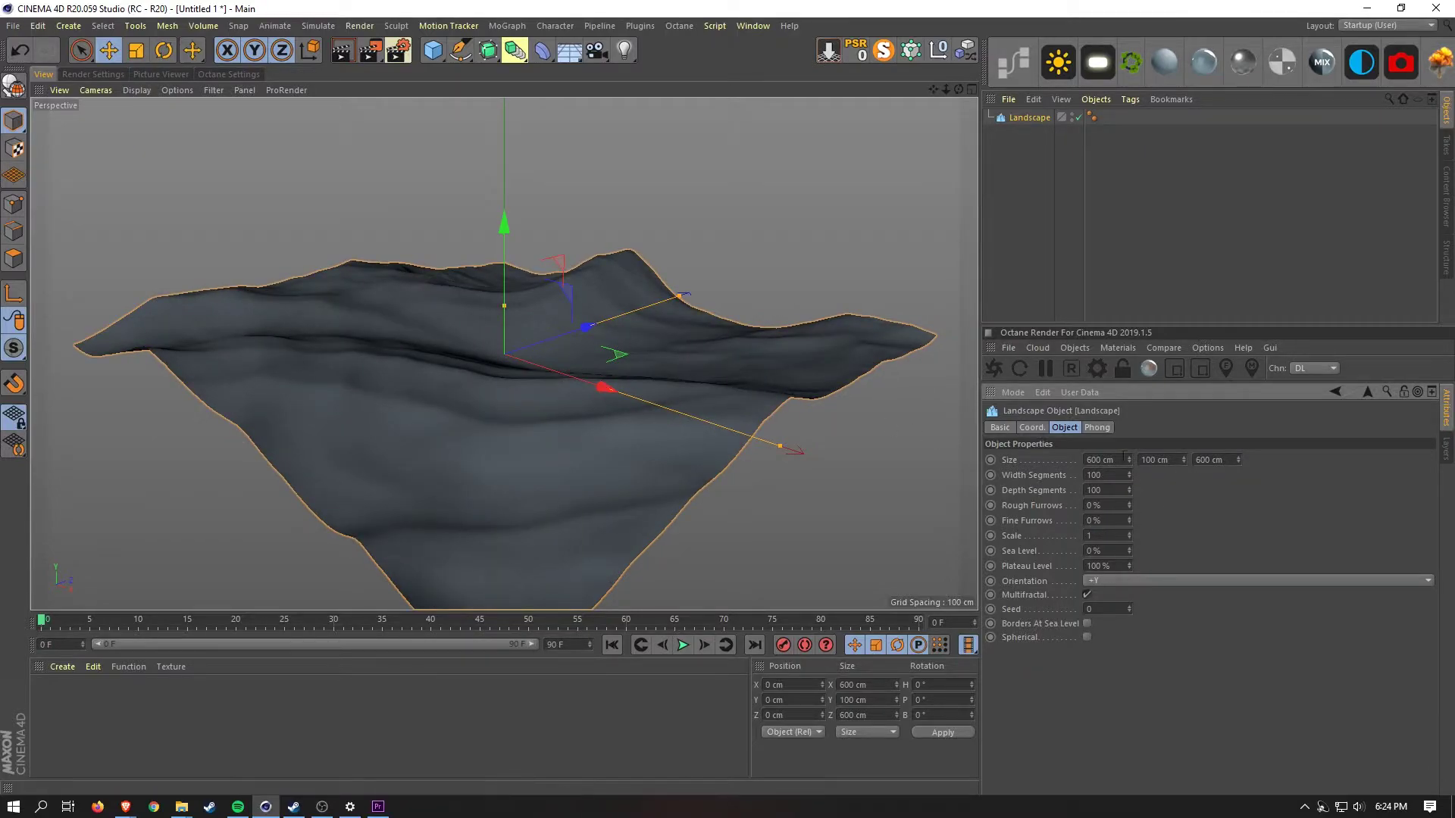
Reduce the landscape's height to about 35 cm, inspect the terrain from a closer angle and deselect it
drag(500, 303, 426, 359)
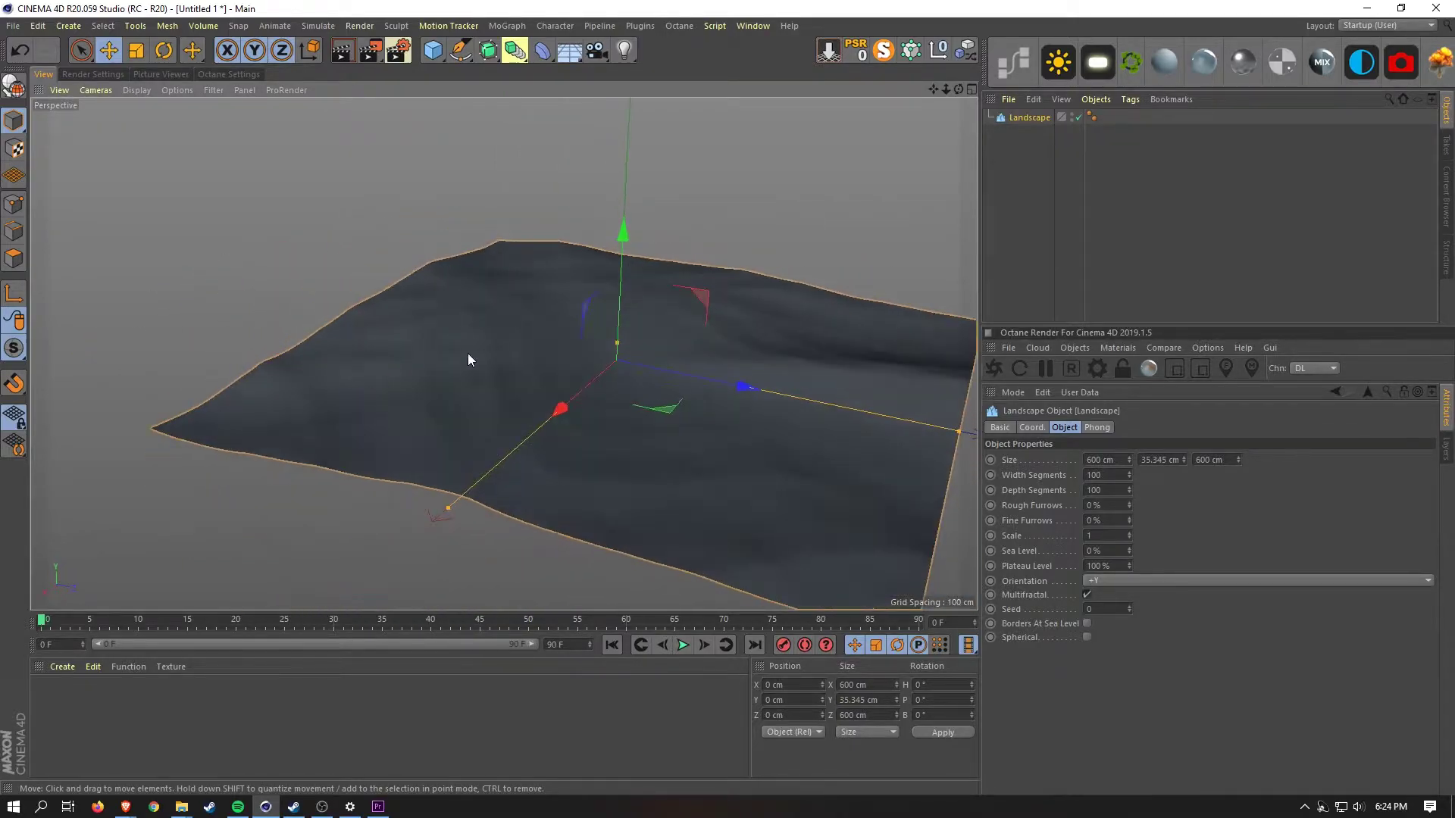
alt+middle_drag(644, 351, 489, 389)
alt+right_drag(459, 416, 594, 362)
alt+drag(483, 418, 568, 357)
click(1031, 176)
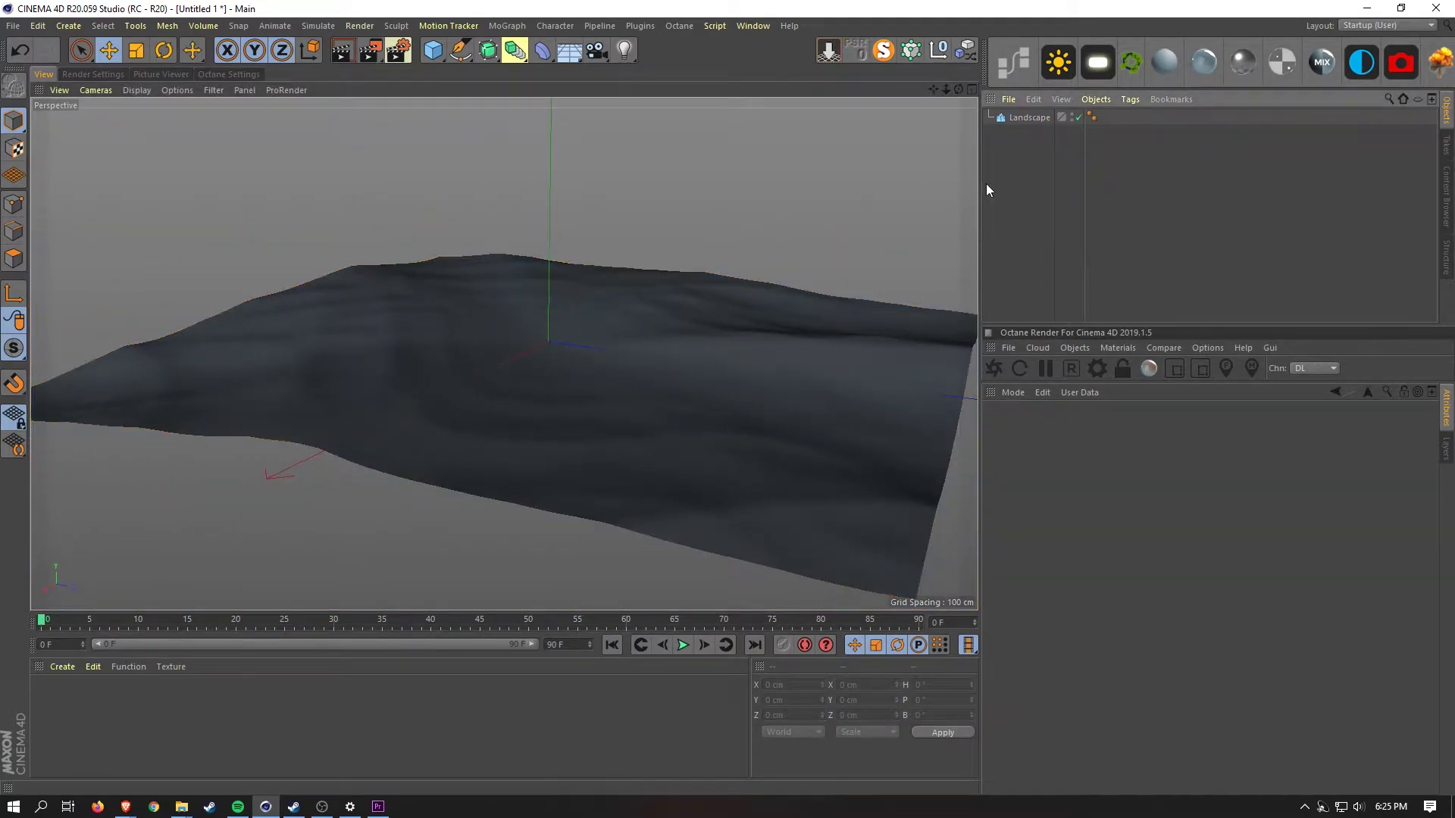
Add an Octane daylight to the scene and tilt it very slightly on its pitch axis
click(1075, 75)
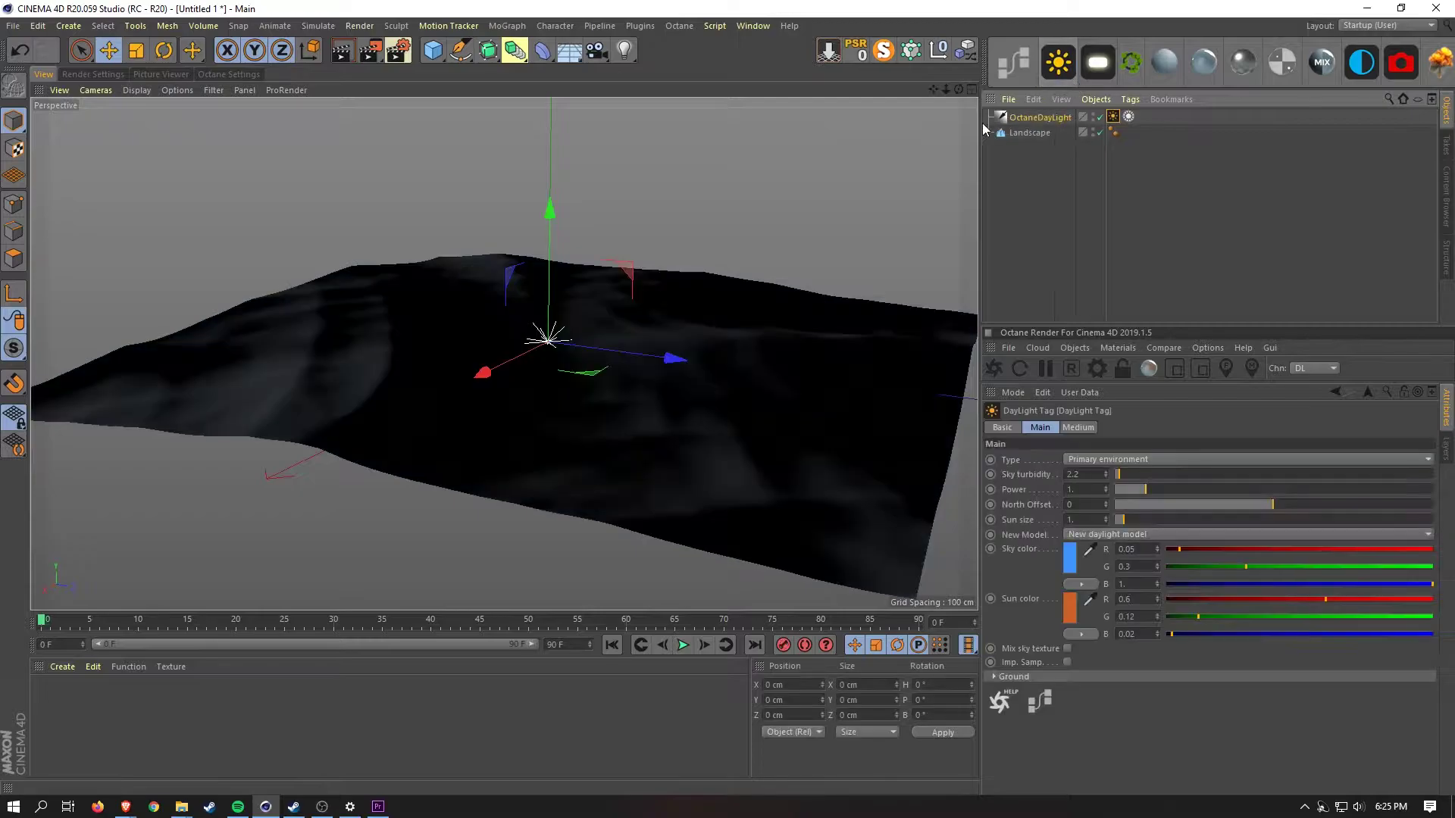
click(1051, 121)
key(r)
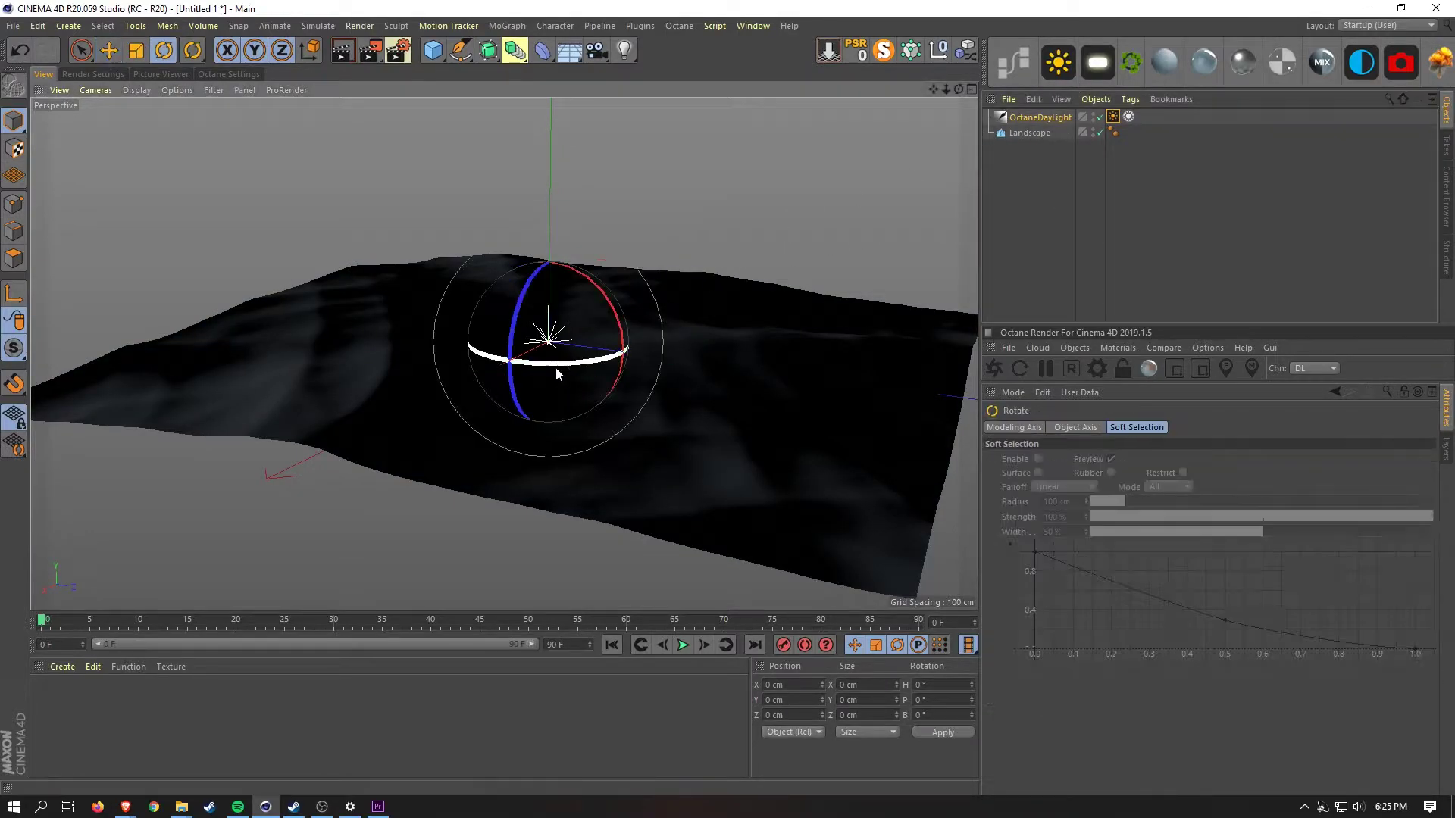
key(e)
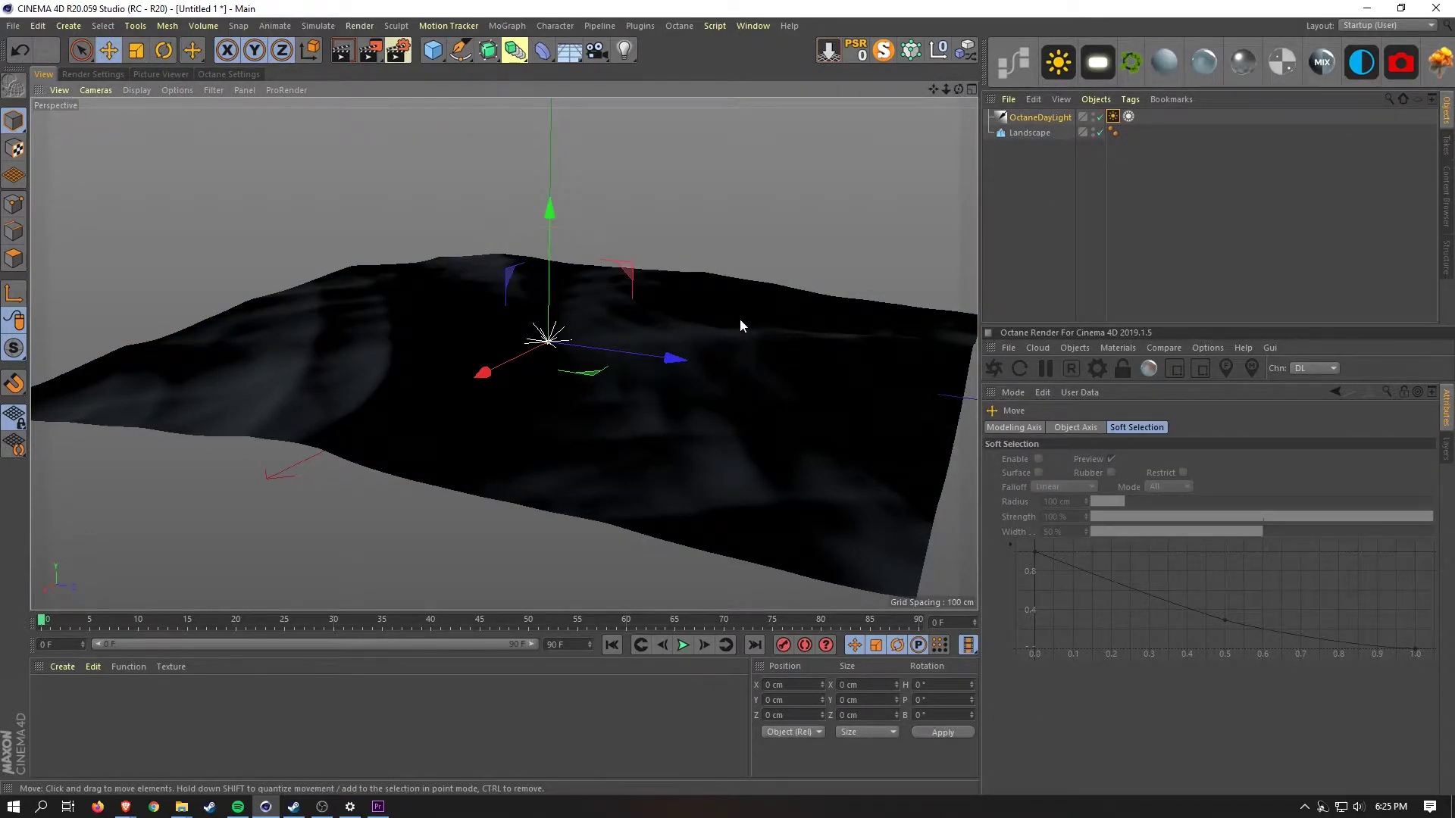
click(1044, 118)
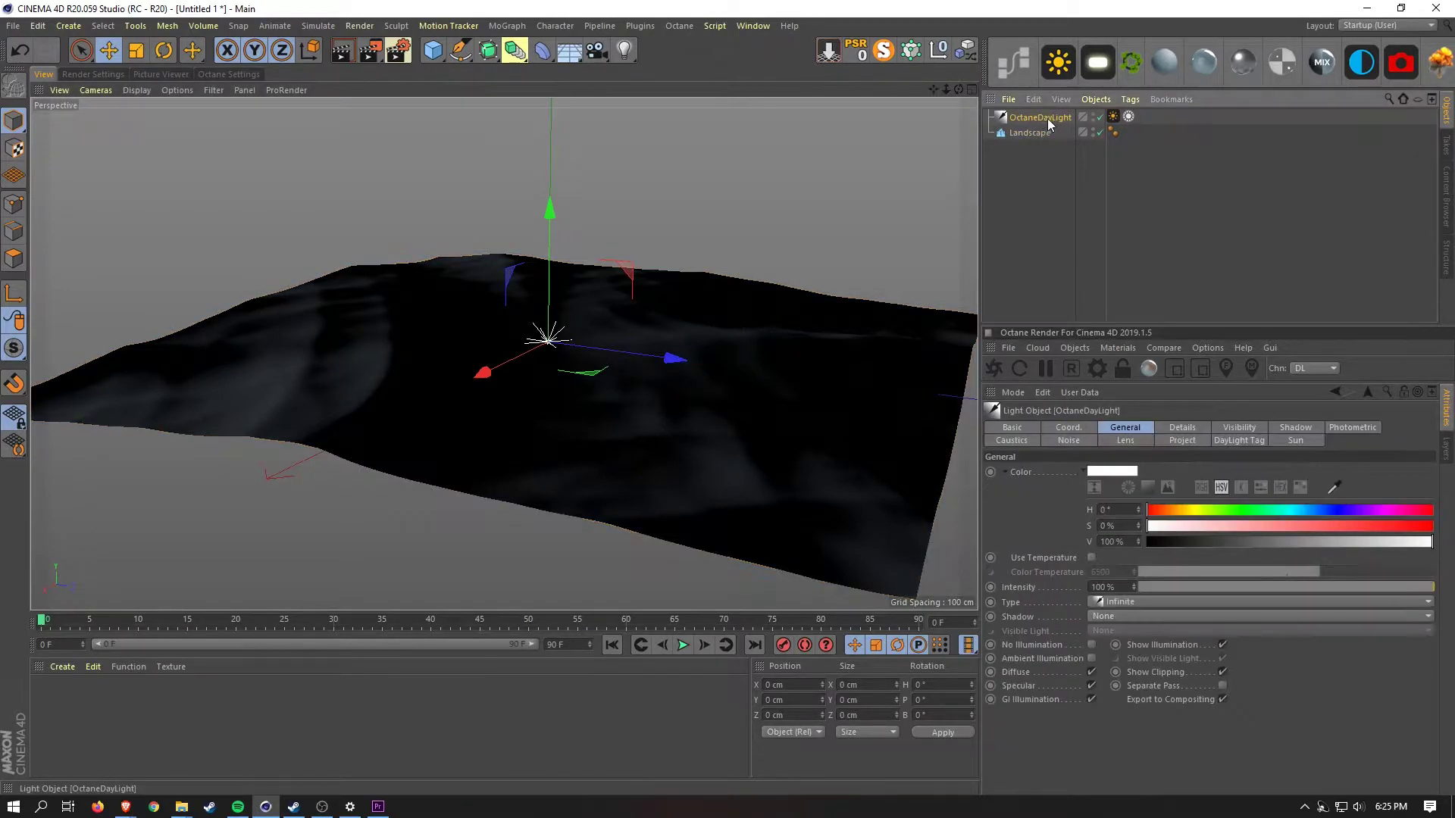
key(r)
drag(608, 303, 610, 304)
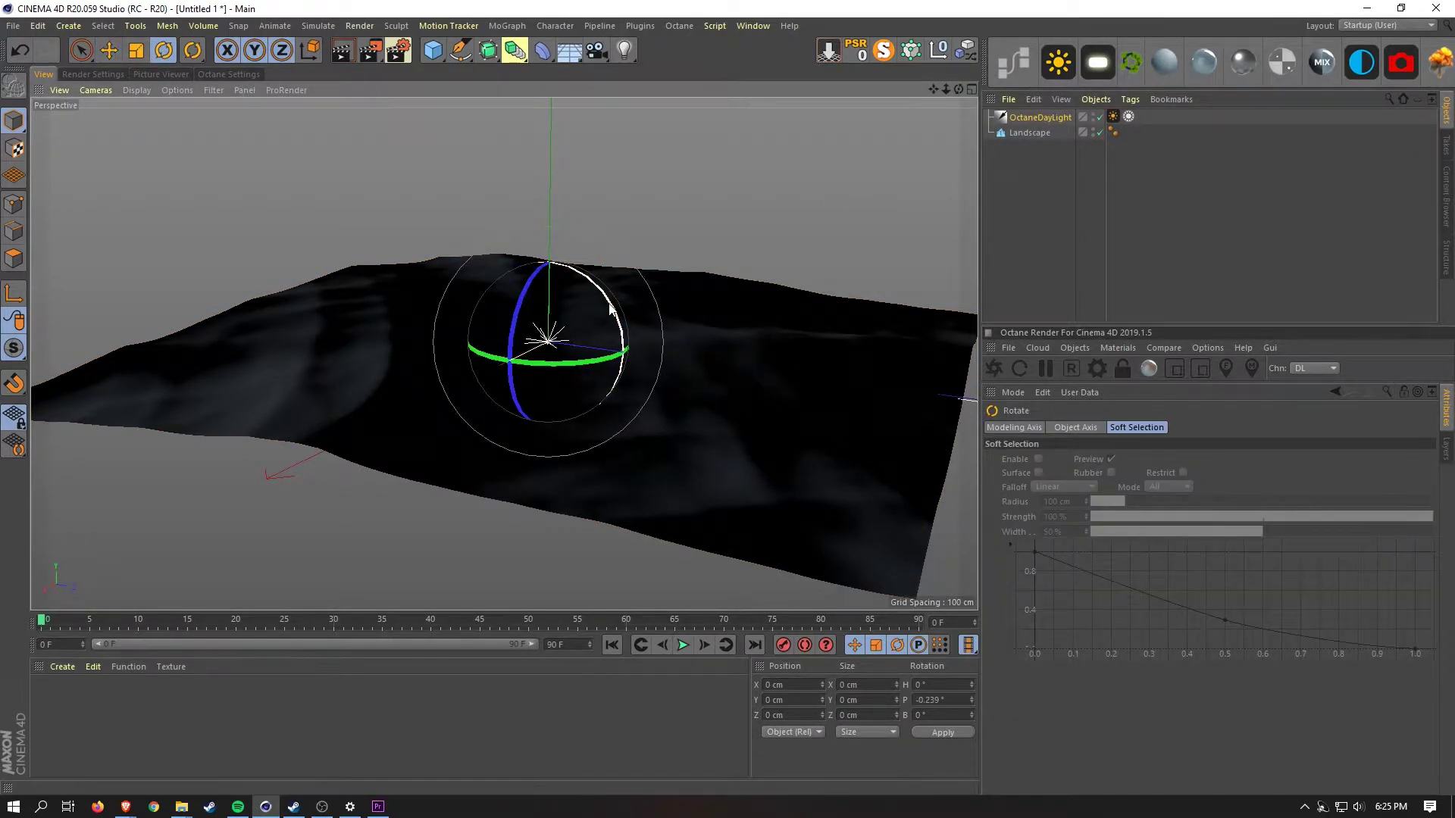
click(805, 260)
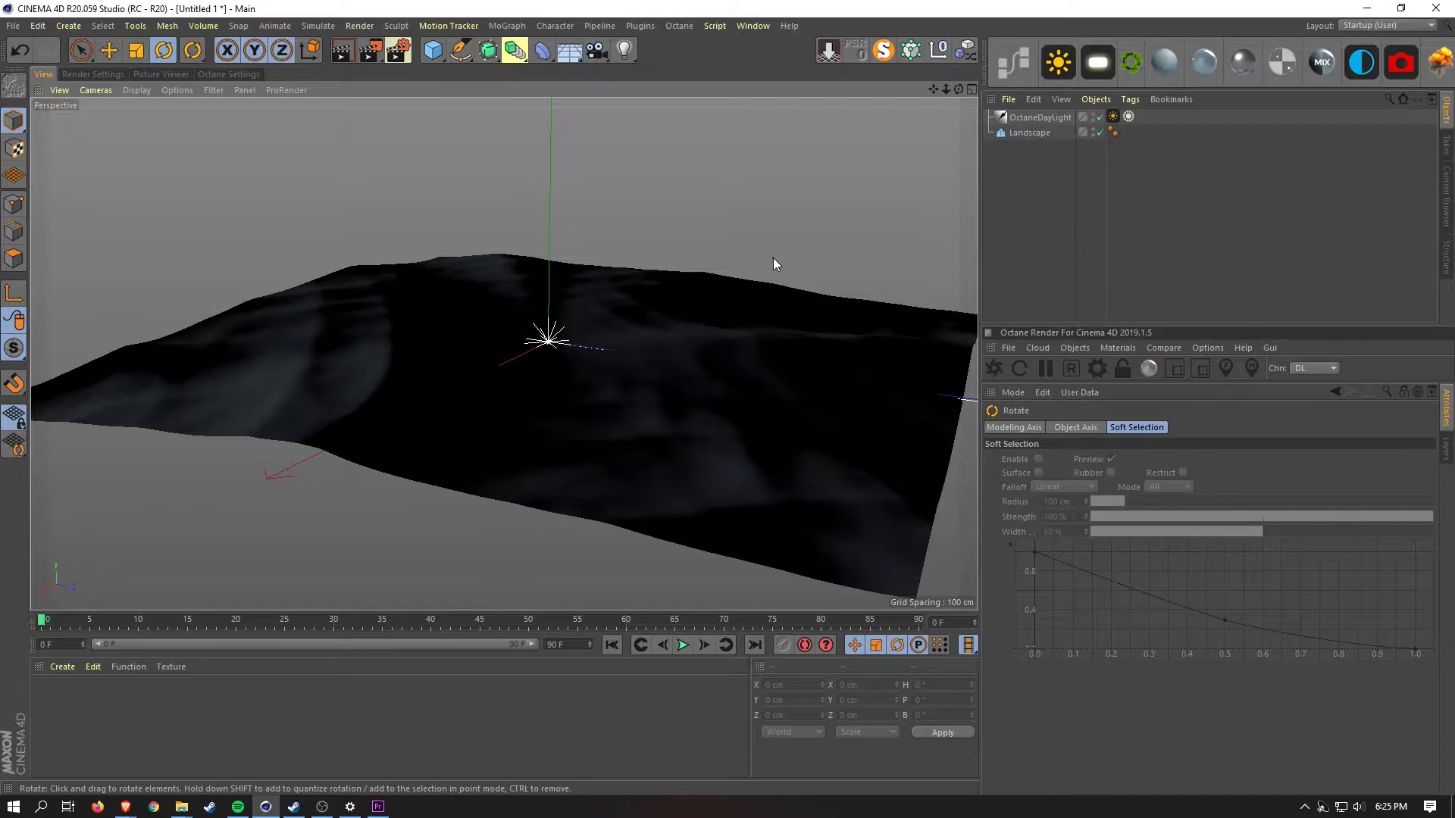
Rotate the Octane daylight further so that it lights the landscape's surface, then deselect it
alt+drag(593, 373, 926, 189)
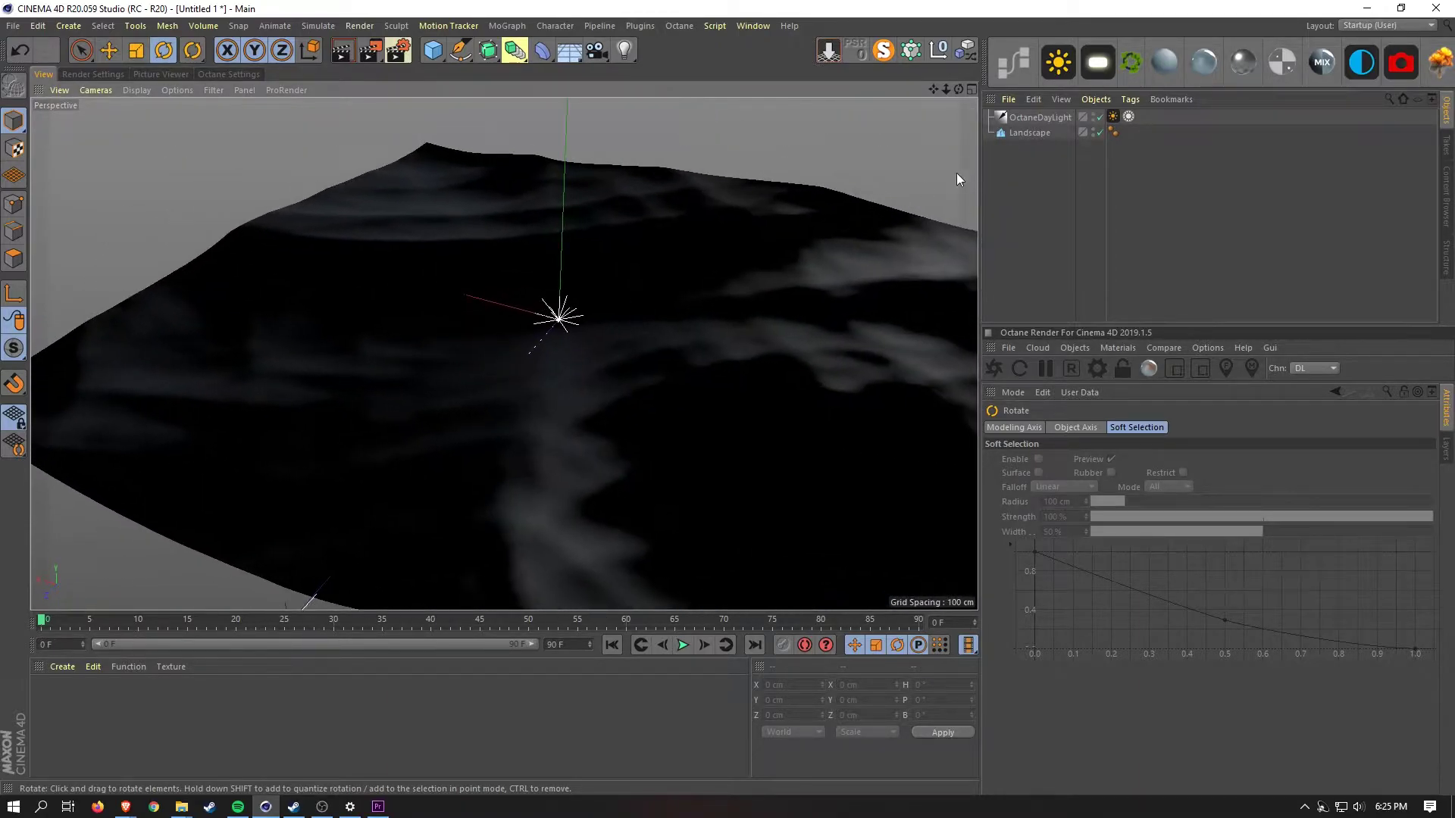
click(1044, 118)
key(r)
drag(567, 260, 525, 331)
key(e)
click(894, 207)
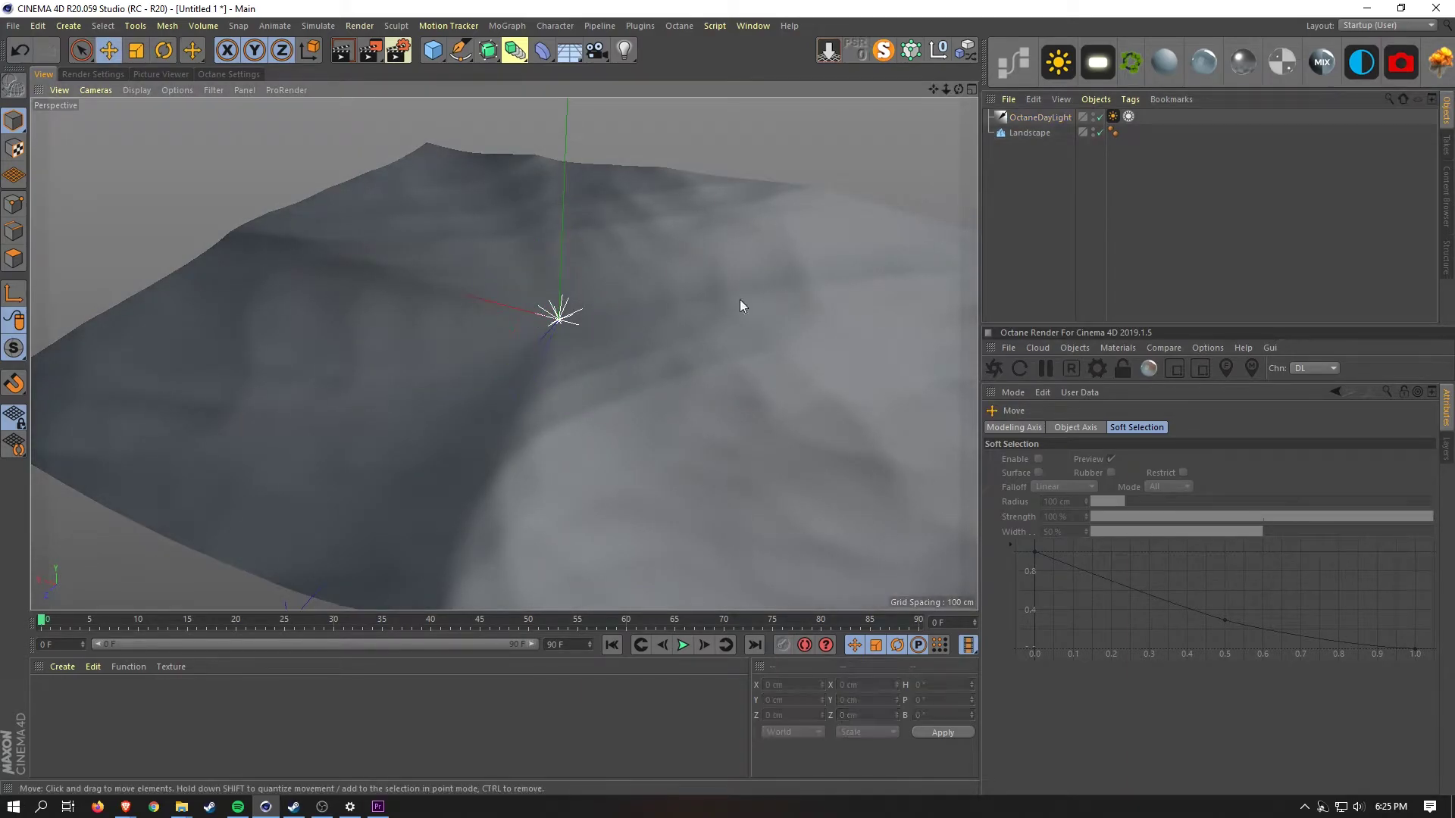
Set the render output's film aspect to Square (1:1), lock the ratio and return to the perspective view
alt+drag(631, 325, 541, 313)
click(228, 73)
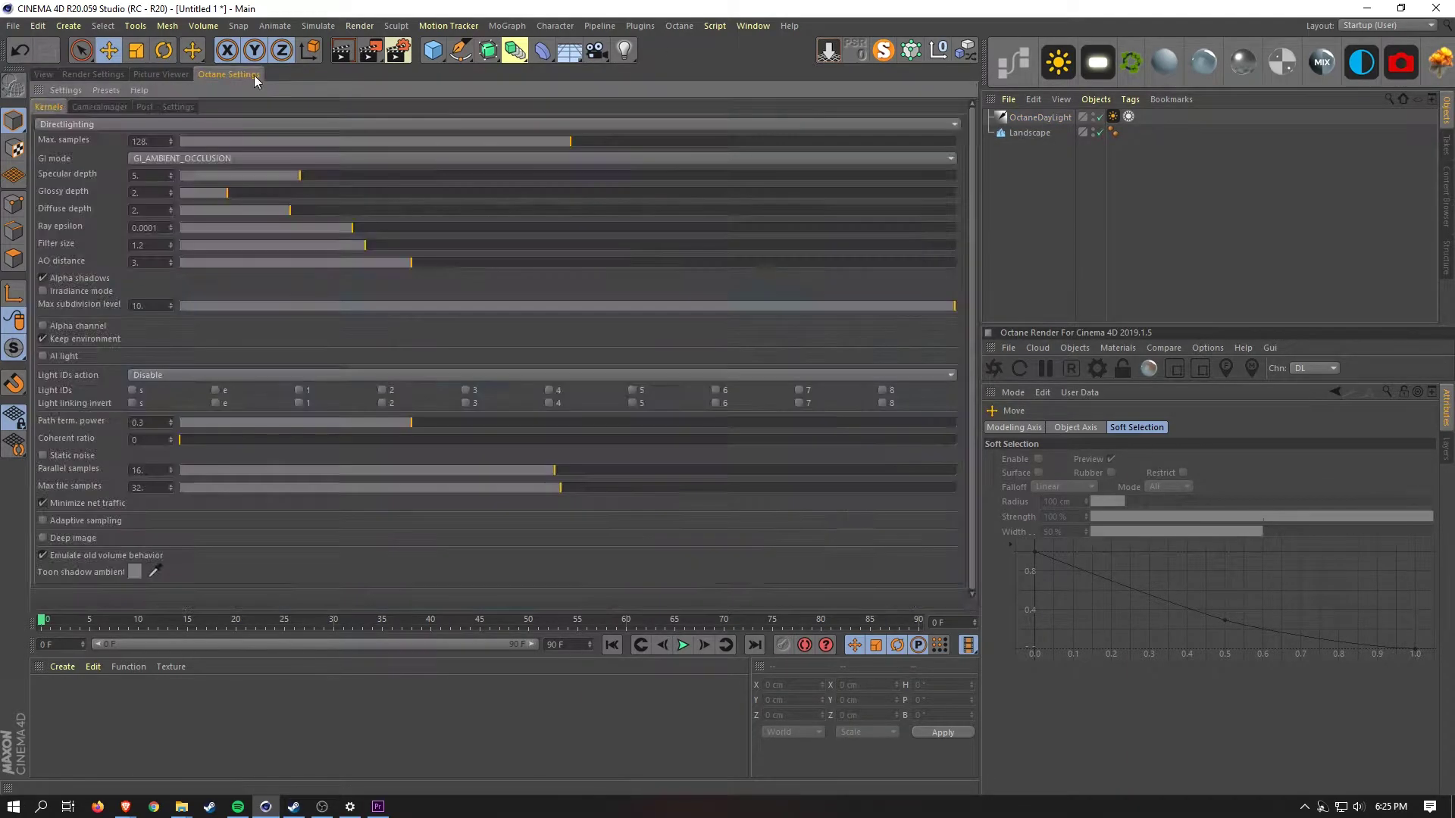
click(104, 72)
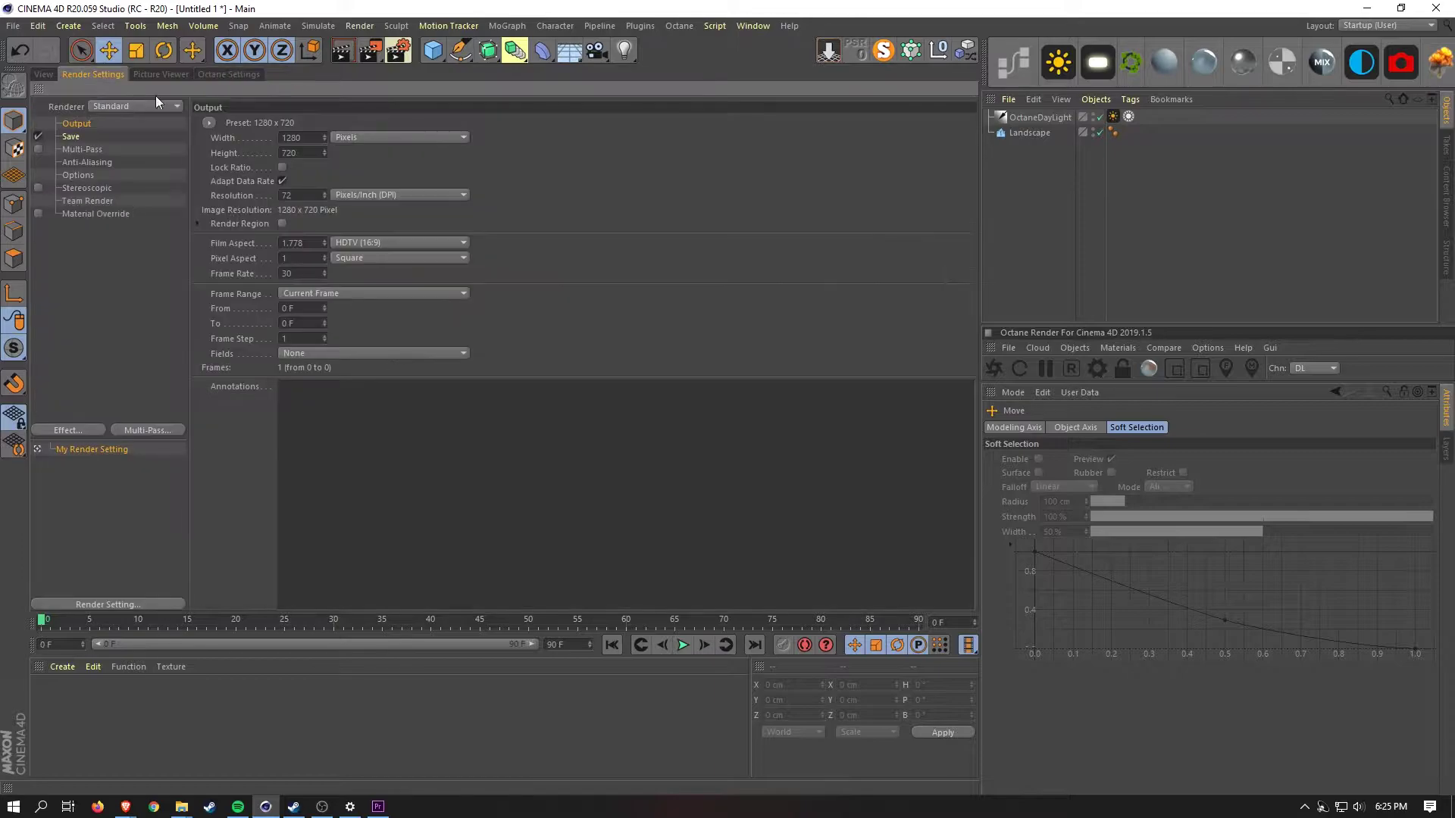
click(381, 241)
click(372, 273)
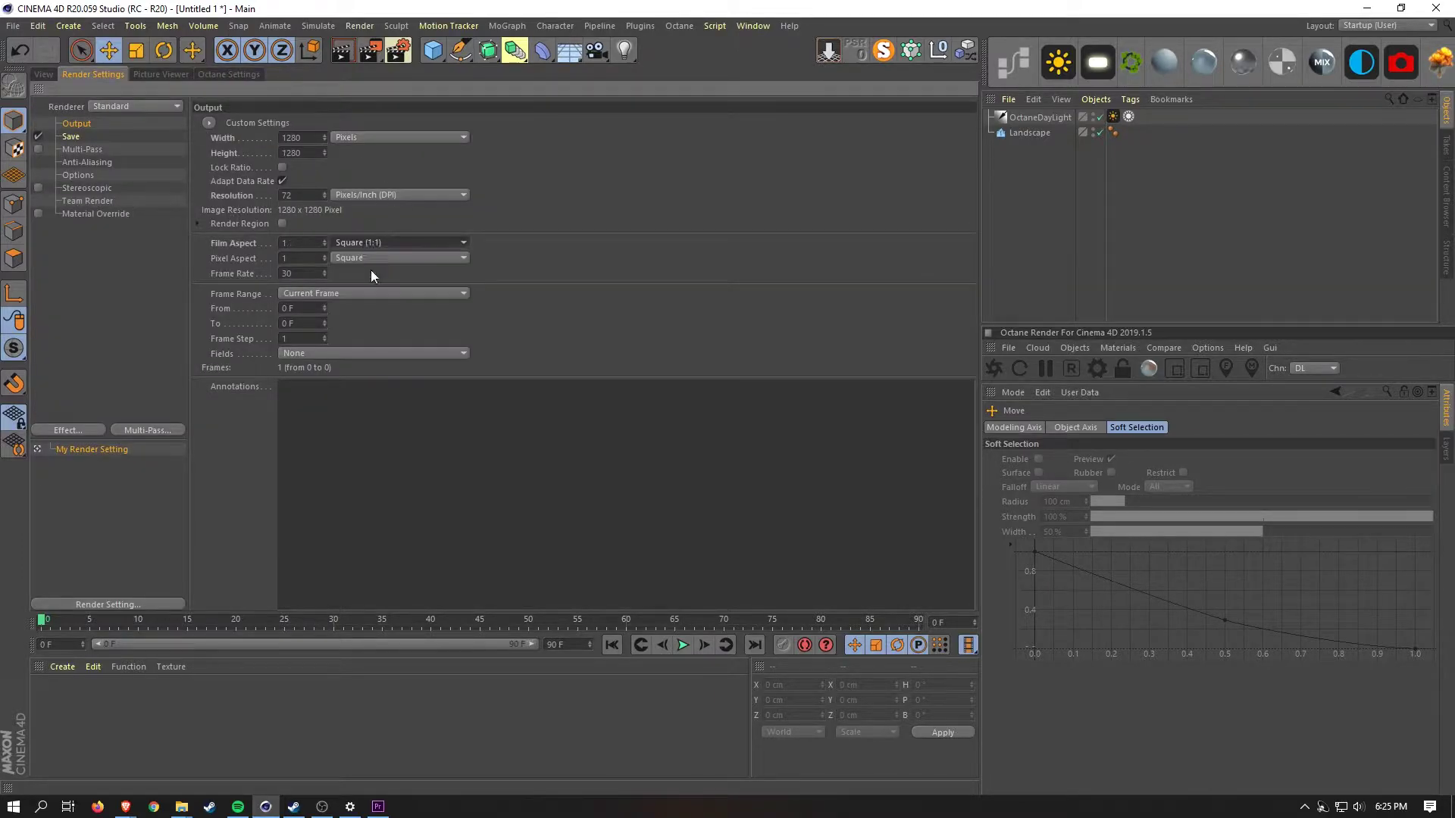
click(283, 167)
click(43, 74)
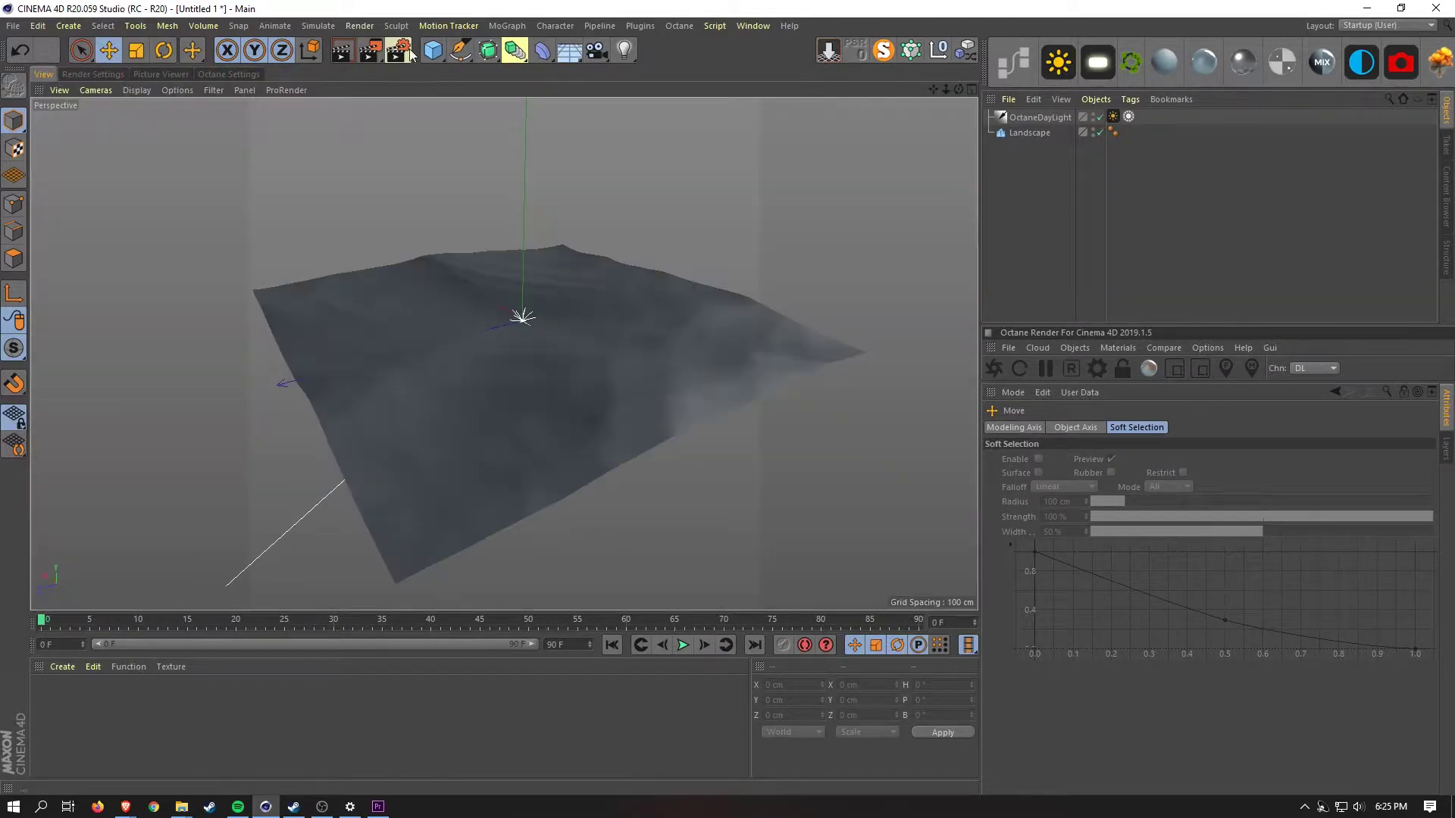
Open the Octane Live Viewer and dock it beside the perspective viewport
click(679, 25)
click(685, 71)
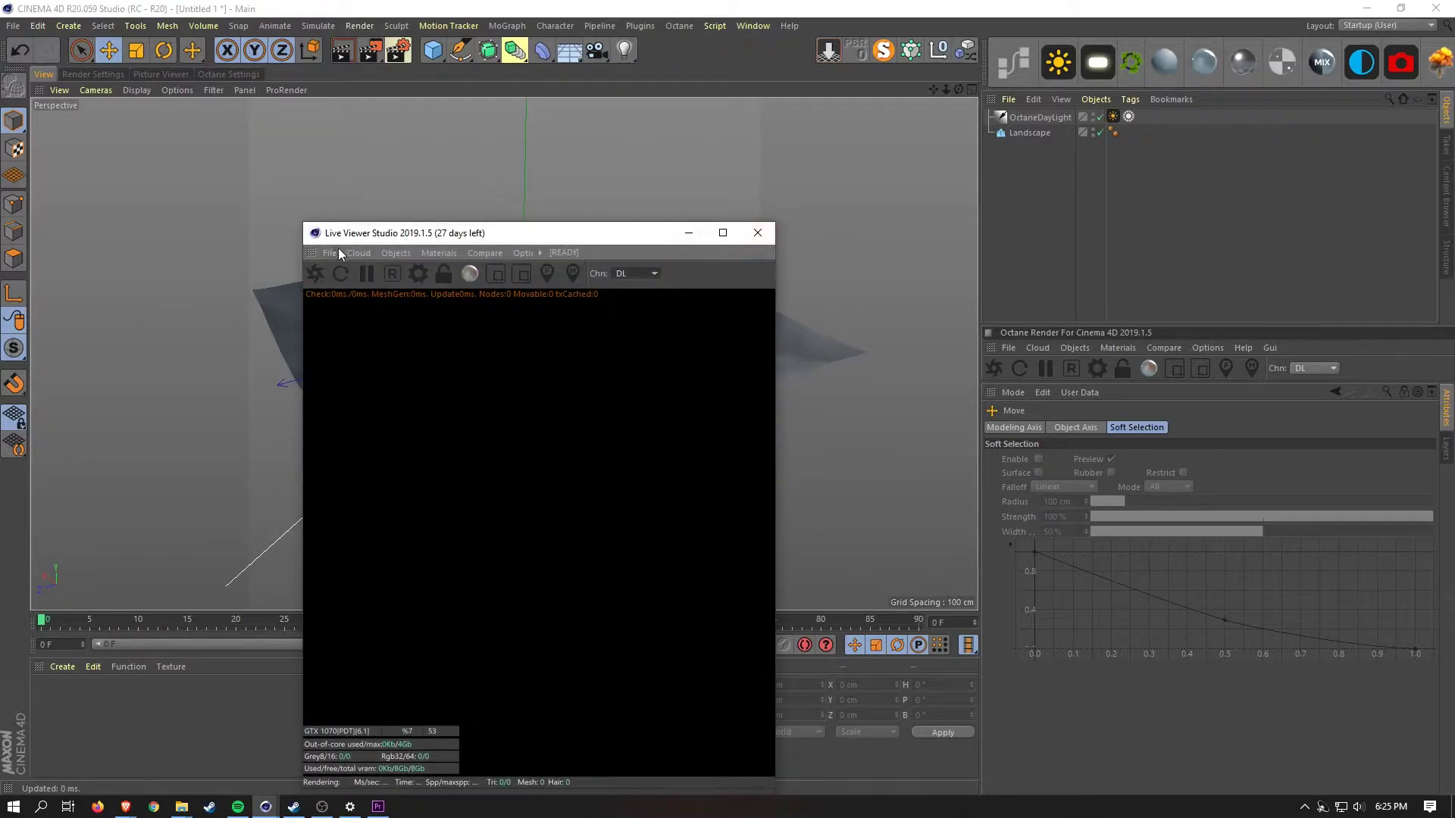
drag(310, 252, 113, 220)
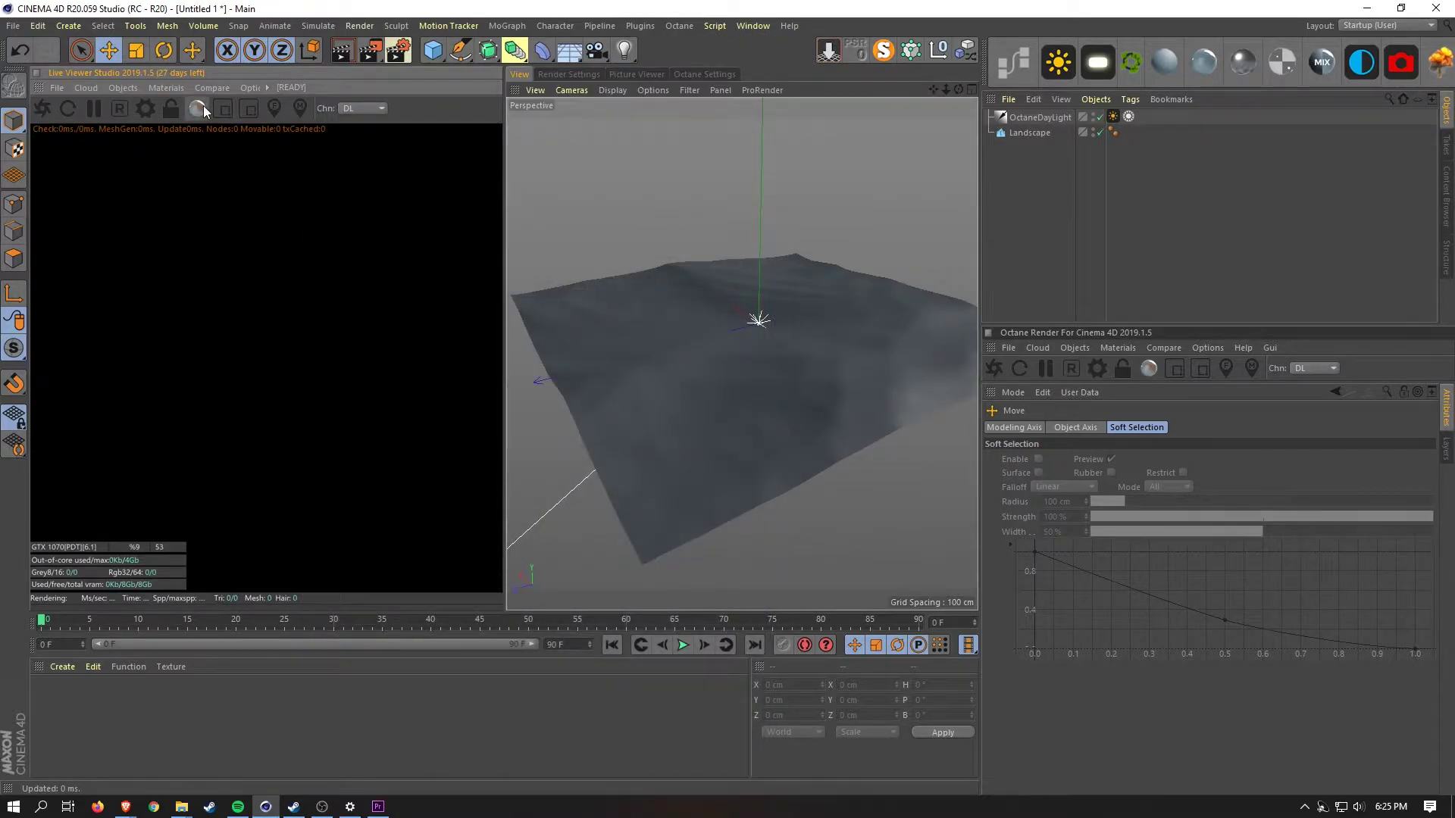
Switch the Octane render kernel from direct lighting to Pathtracing
alt+right_drag(744, 338, 809, 317)
mouse_move(776, 321)
alt+mouse_down()
mouse_move(802, 324)
mouse_move(782, 353)
mouse_move(822, 326)
mouse_move(785, 311)
alt+mouse_up()
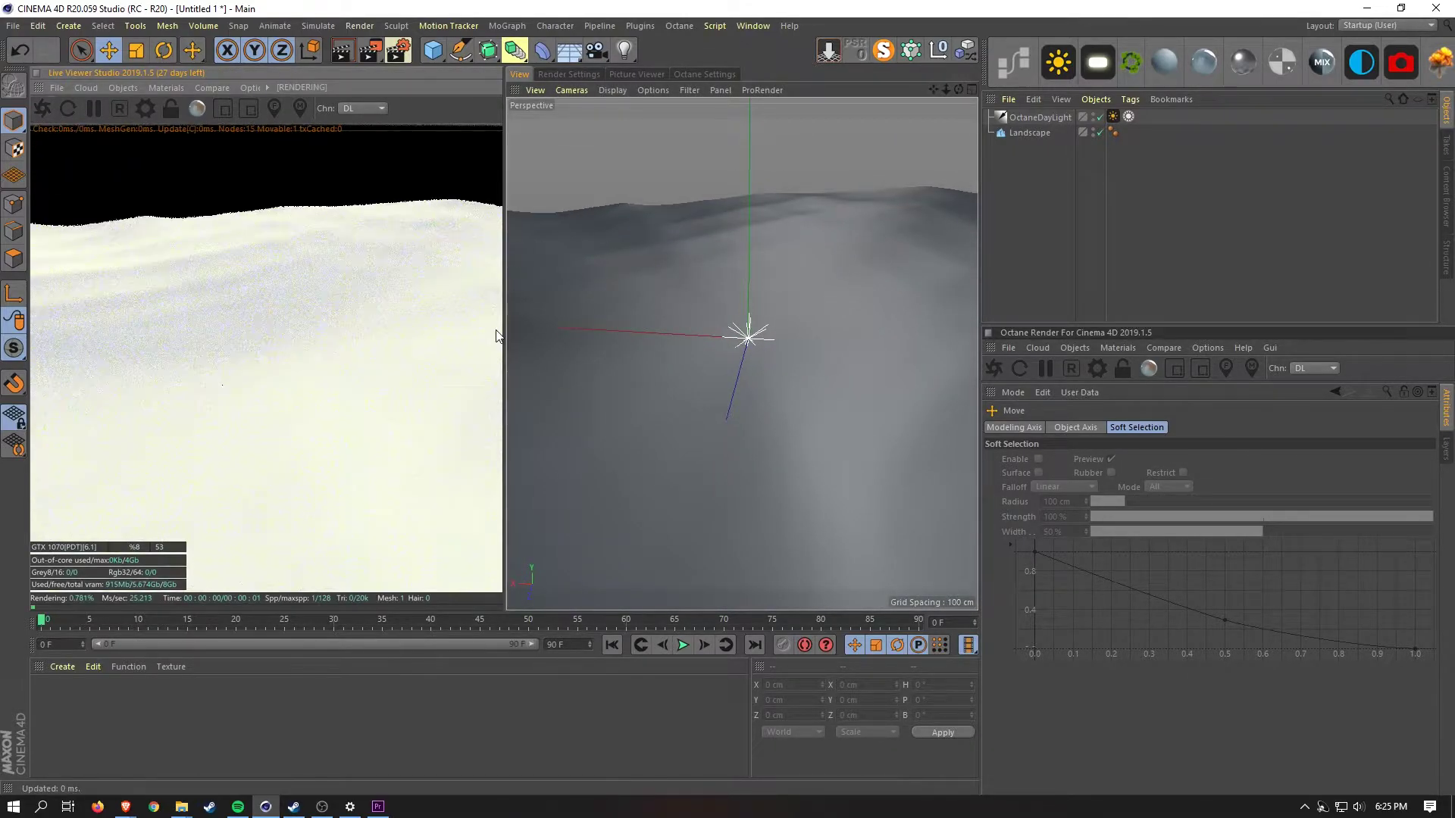
alt+drag(715, 344, 909, 322)
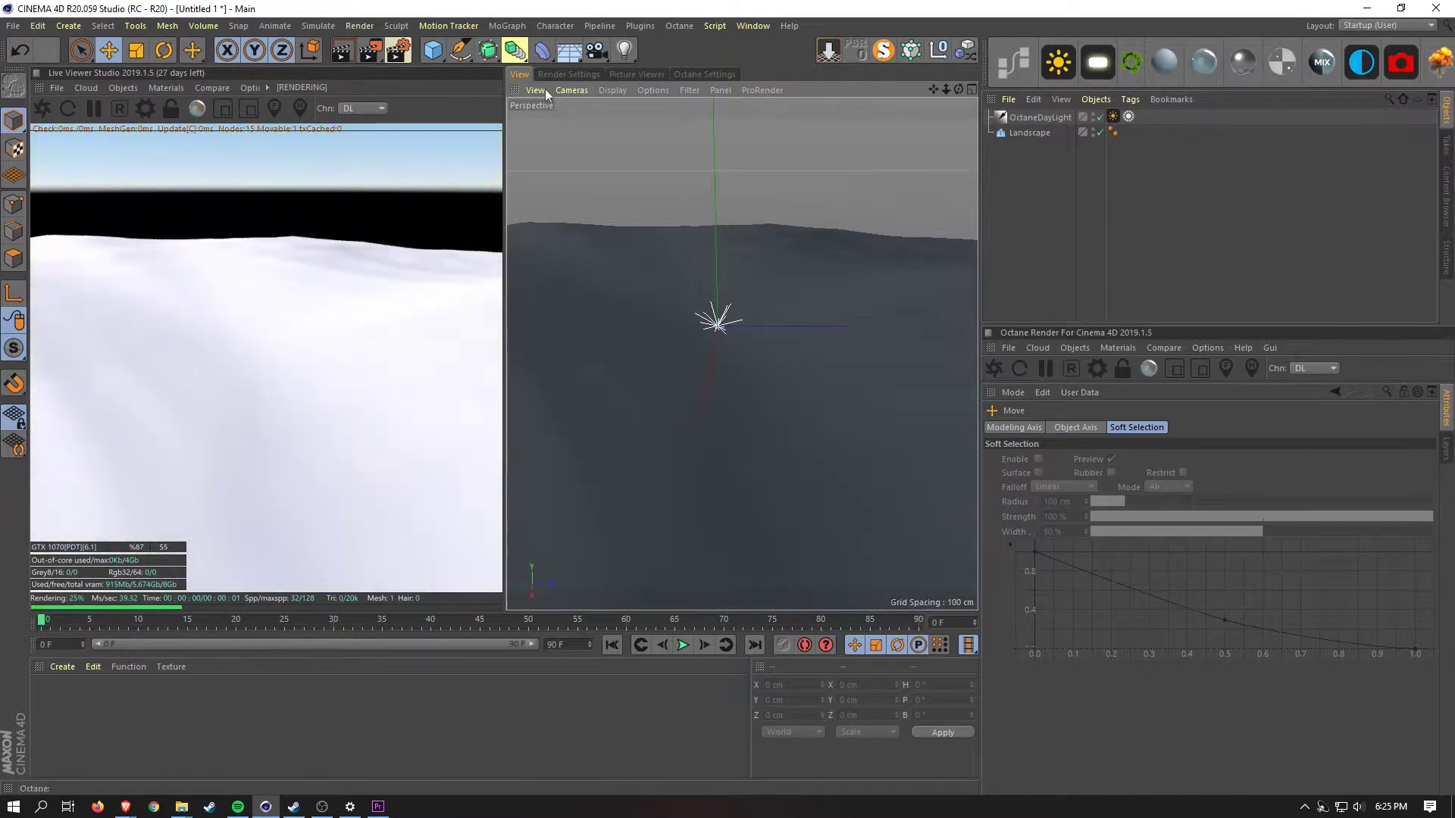
click(704, 73)
click(580, 124)
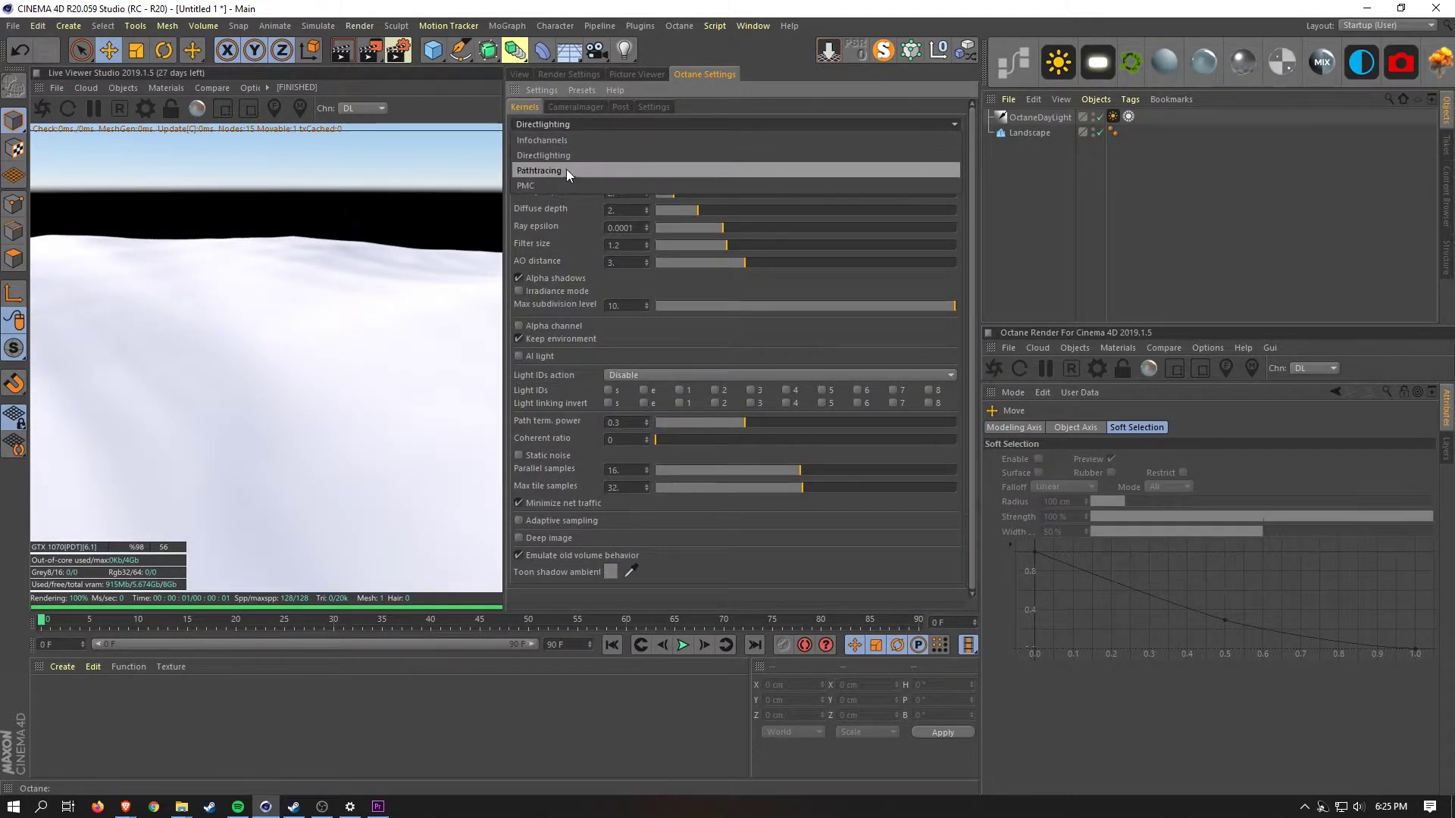
click(566, 170)
Set the Pathtracing kernel to 200 max samples, diffuse depth 8, specular depth 8 and GI clamp 1, and enable adaptive sampling
text(200)
key(Tab)
text(8)
key(Tab)
text(8)
key(Tab)
key(Tab)
key(Tab)
key(Tab)
key(Tab)
key(Tab)
text(1)
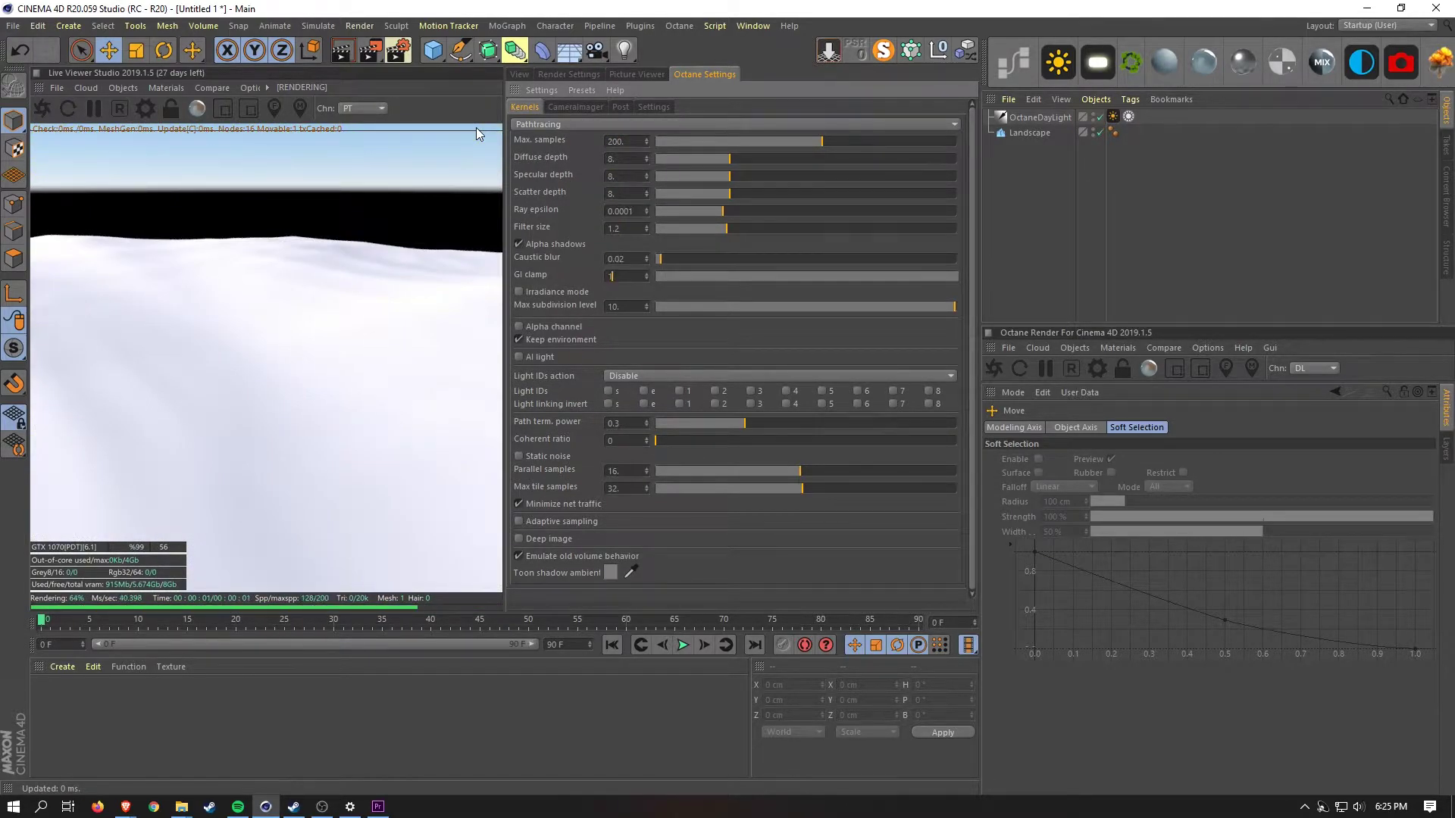
key(Tab)
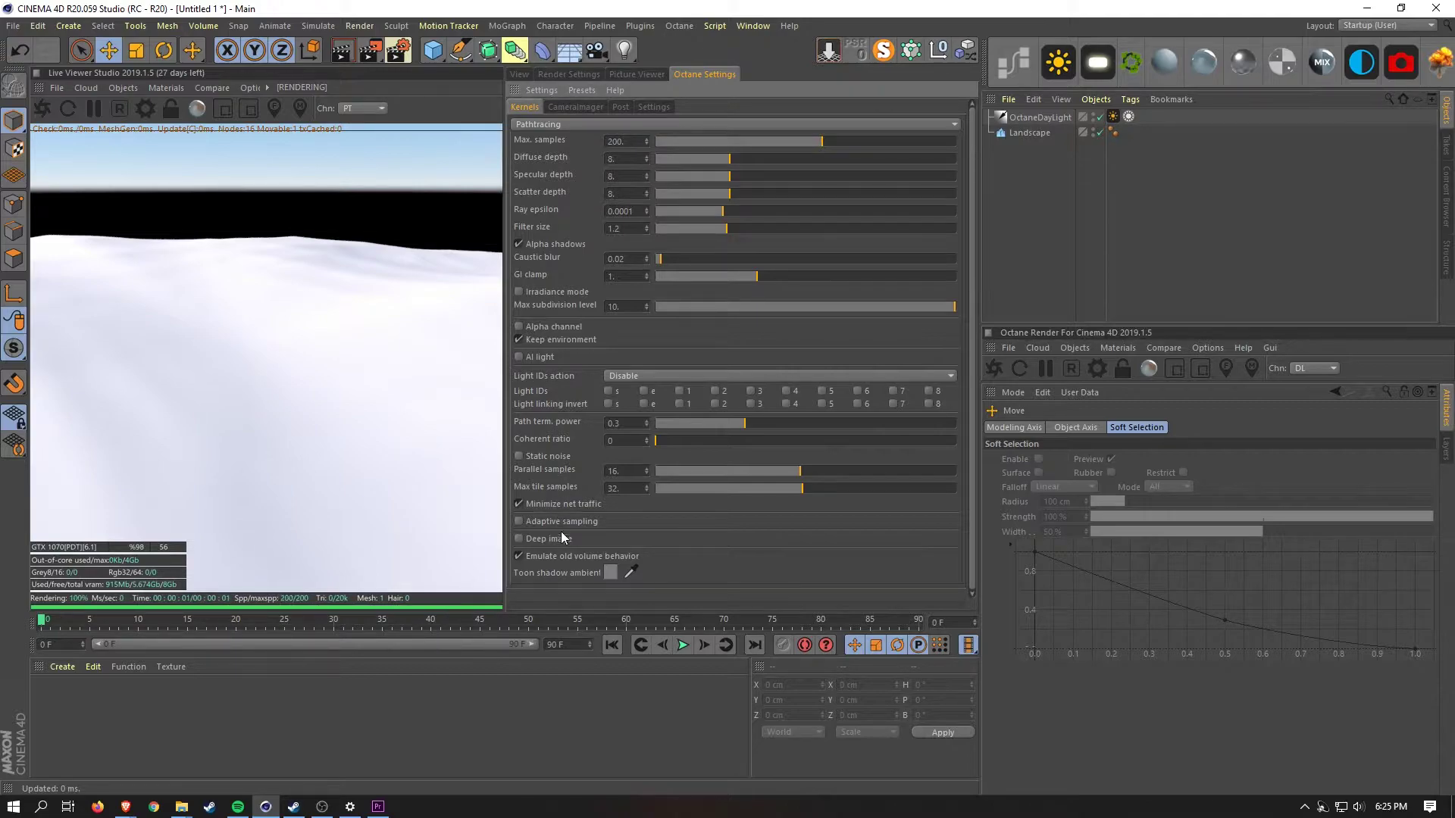
click(562, 521)
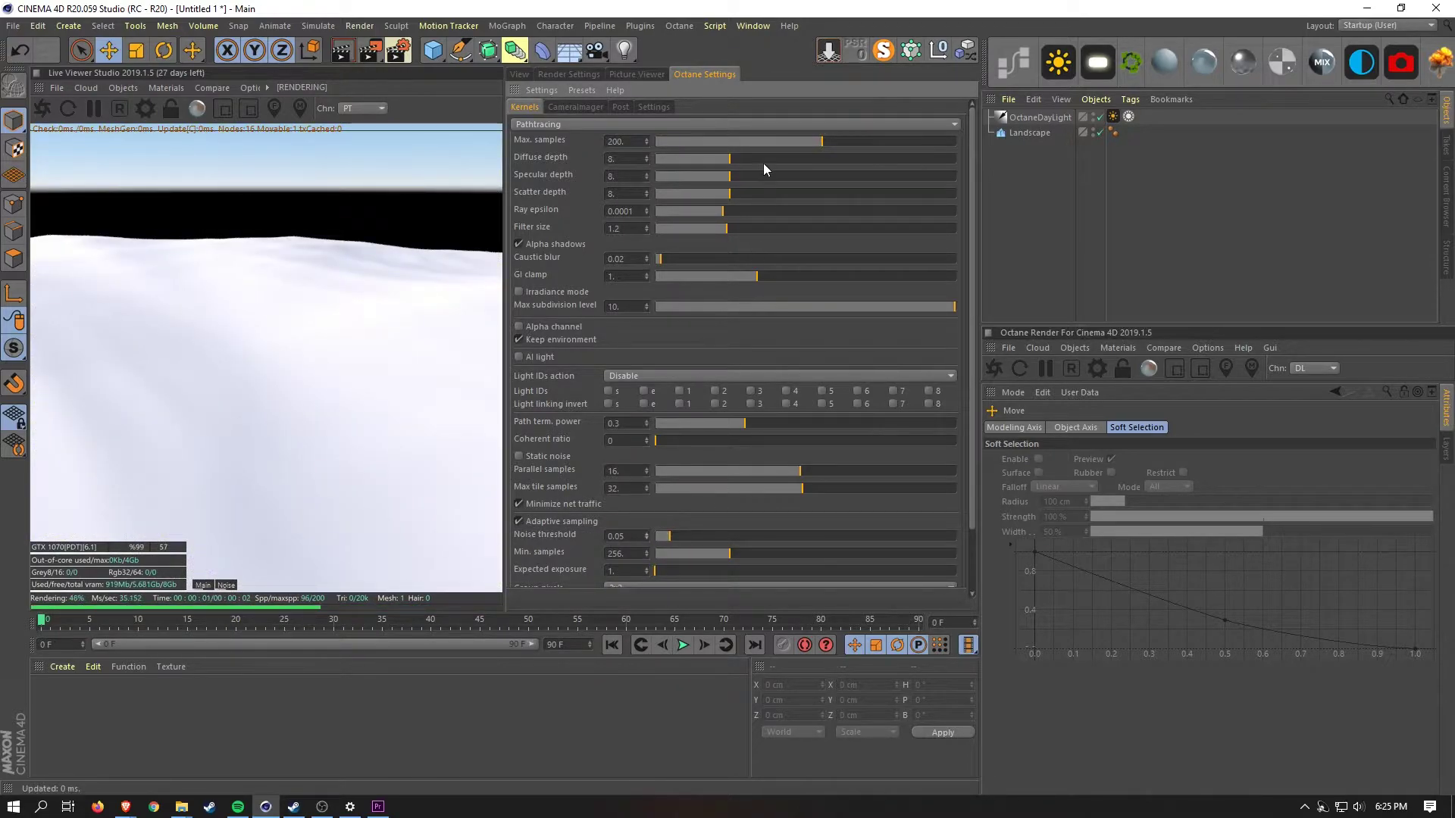
Return to the perspective view and inspect the lit landscape from several angles in the live render
click(518, 77)
alt+middle_drag(740, 366, 740, 324)
alt+drag(739, 327, 768, 310)
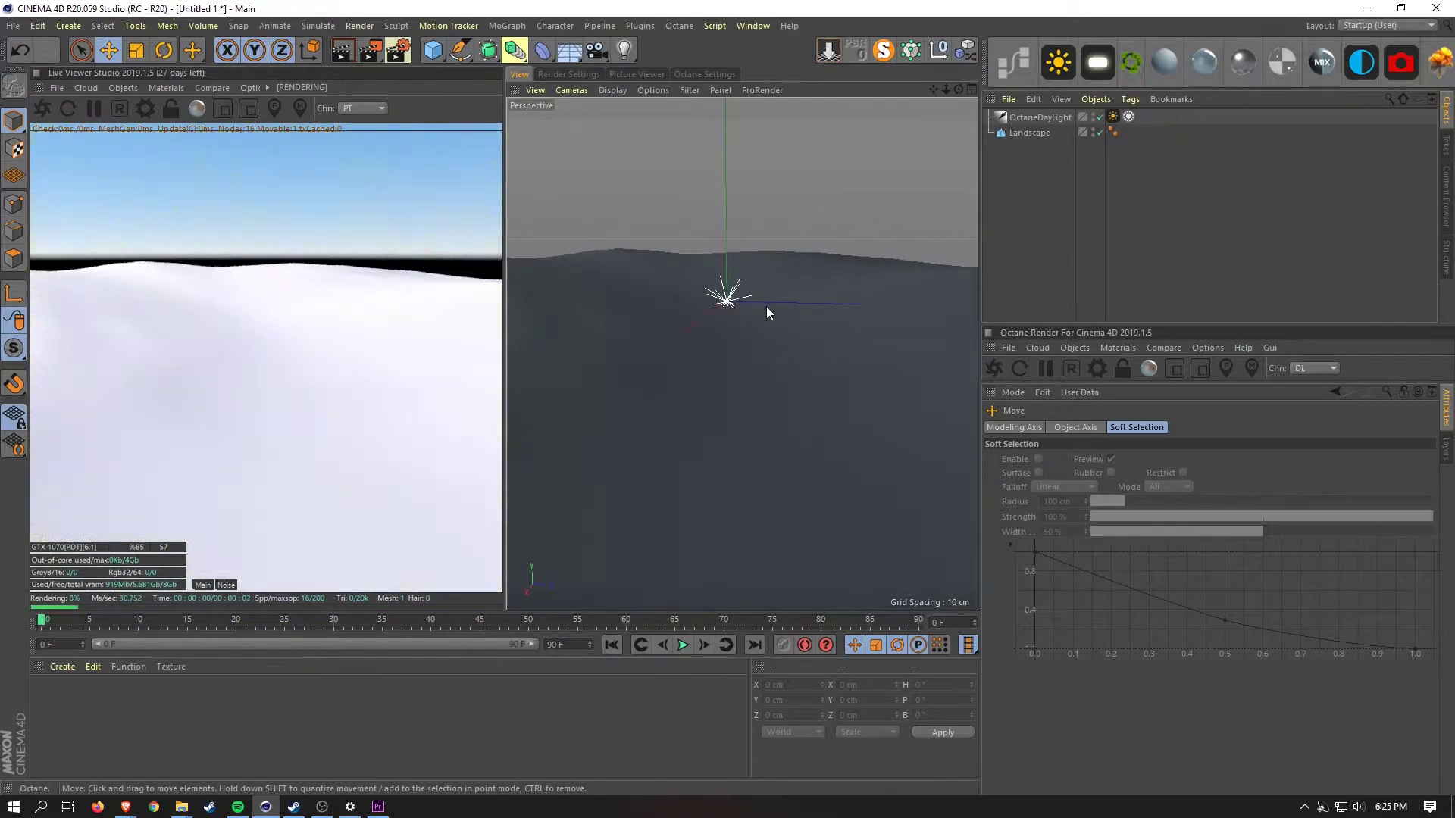
alt+right_drag(768, 310, 726, 320)
alt+drag(726, 320, 731, 327)
alt+middle_drag(765, 325, 738, 353)
alt+drag(737, 353, 716, 285)
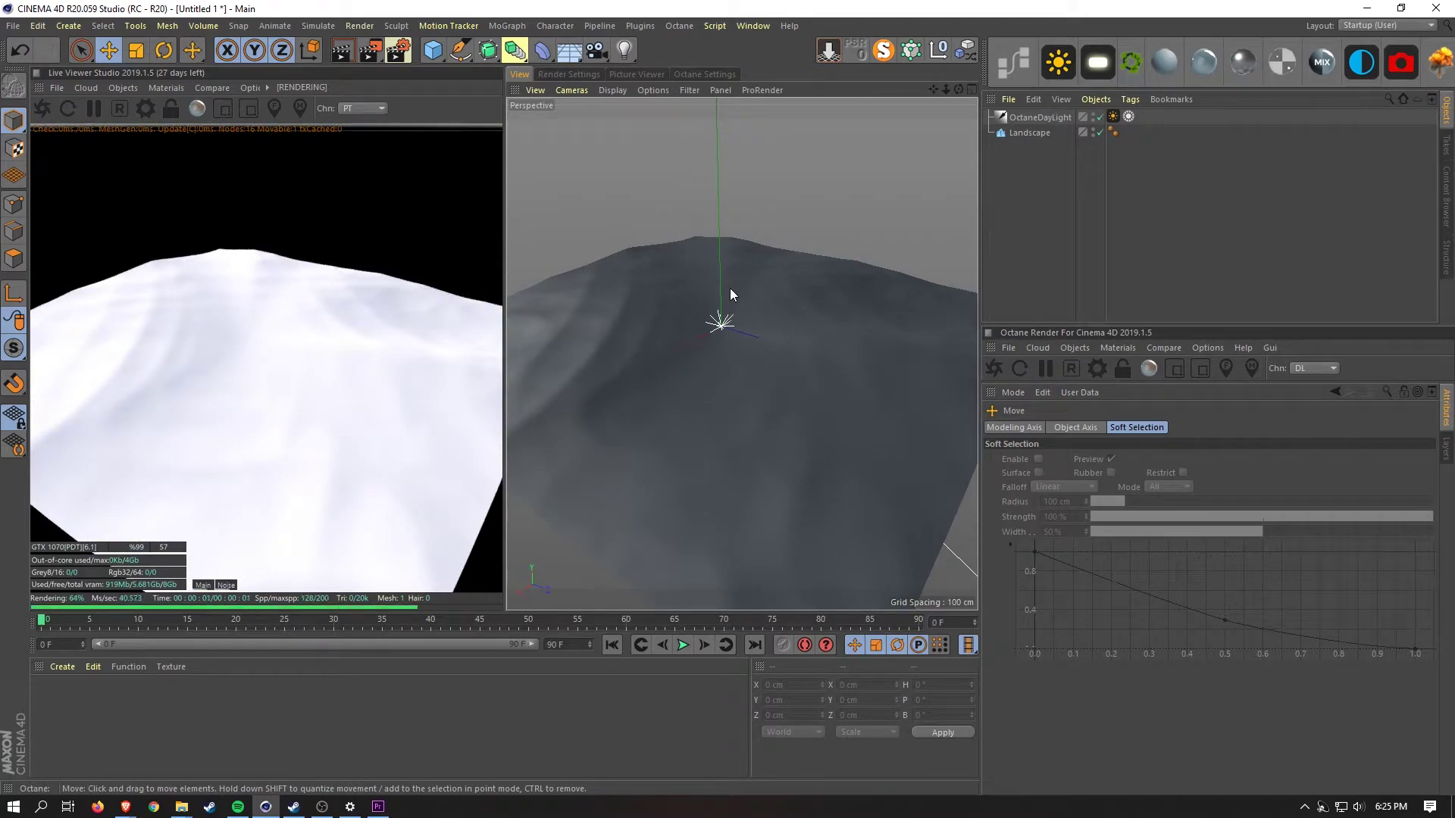
alt+drag(724, 357, 756, 324)
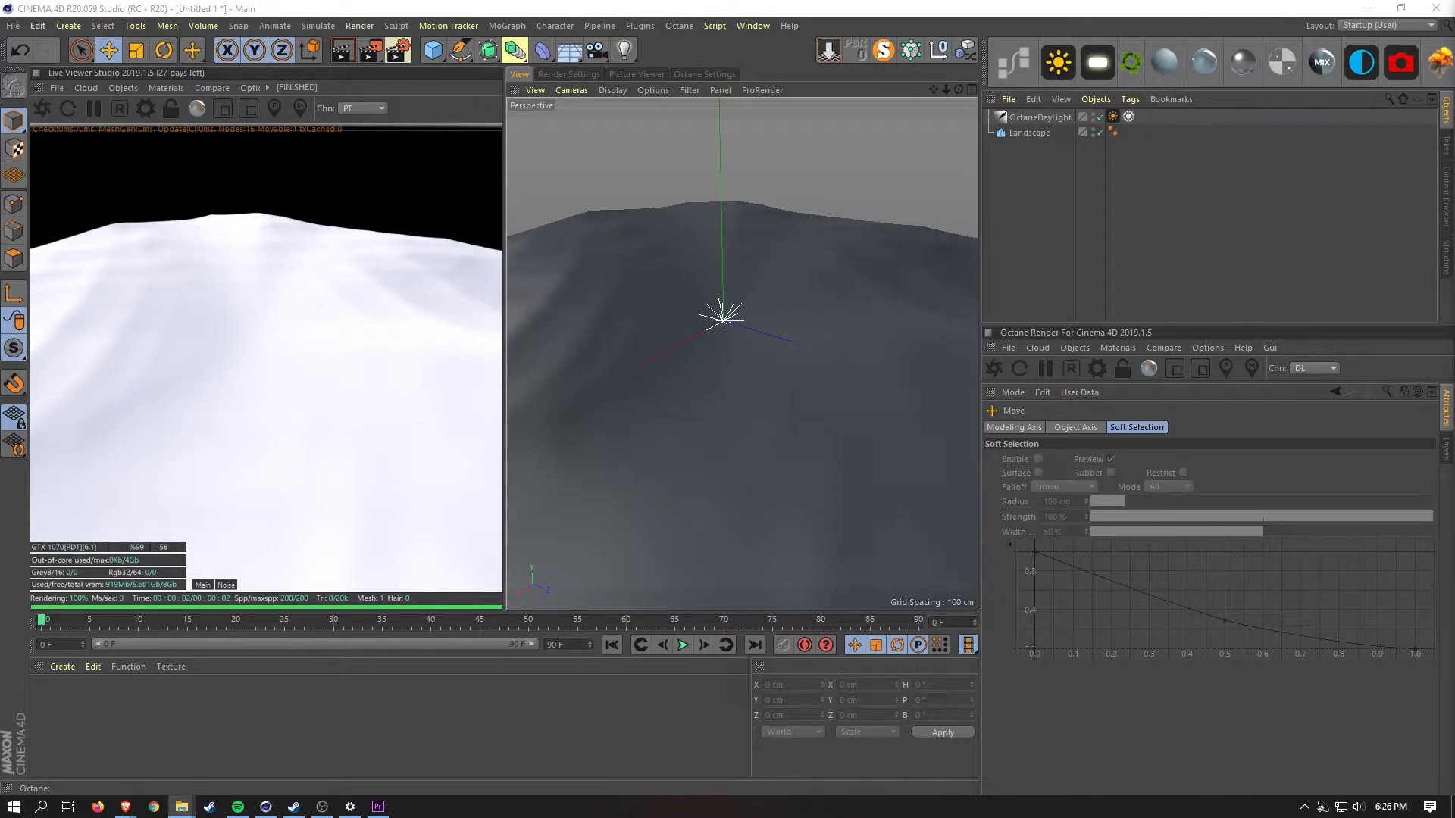
Switch to File Explorer and examine the Atlas texture maps of the Plants_3d_tbdpec3r_4K_3dplant_ms pack
click(363, 435)
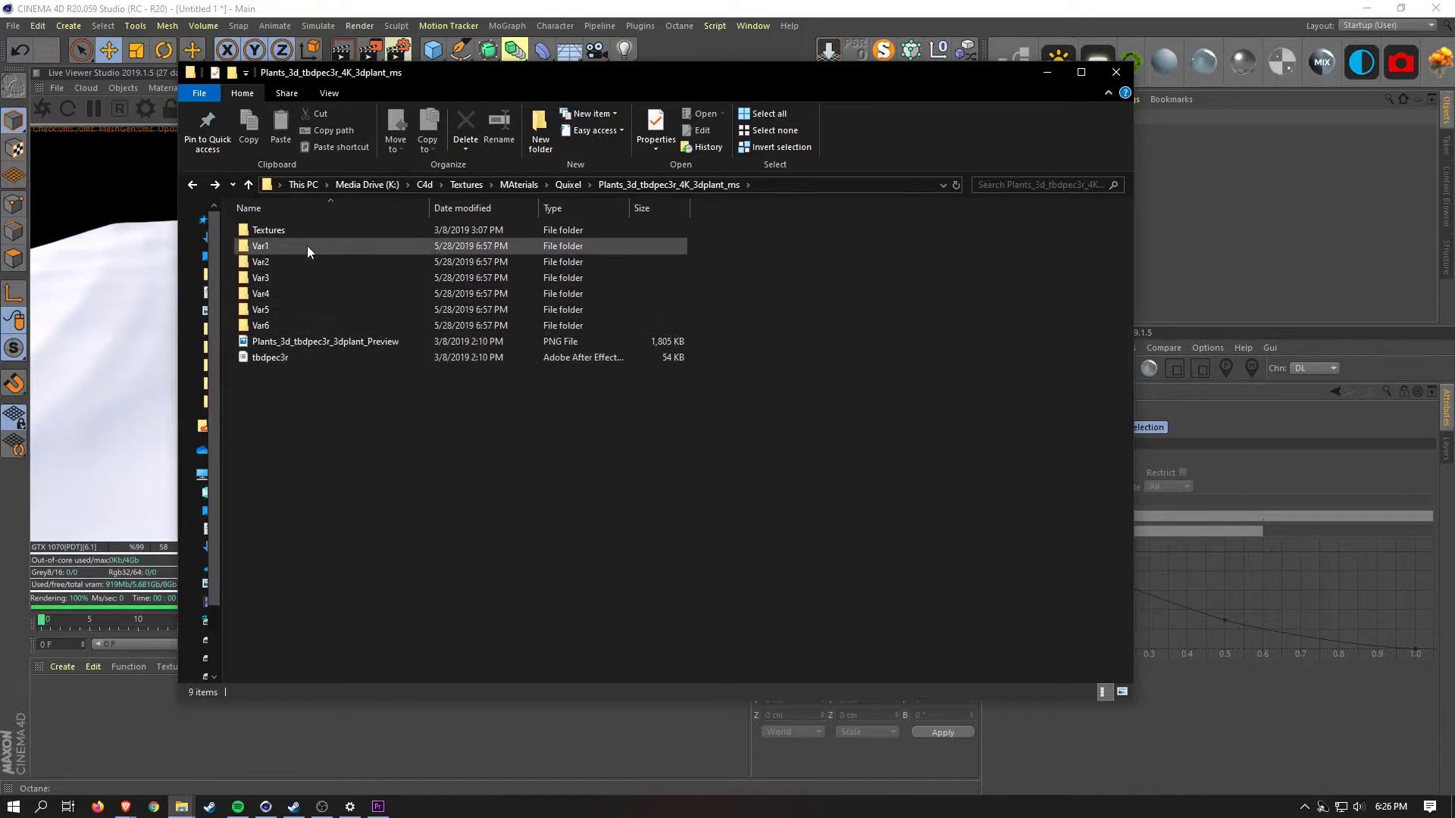
click(568, 184)
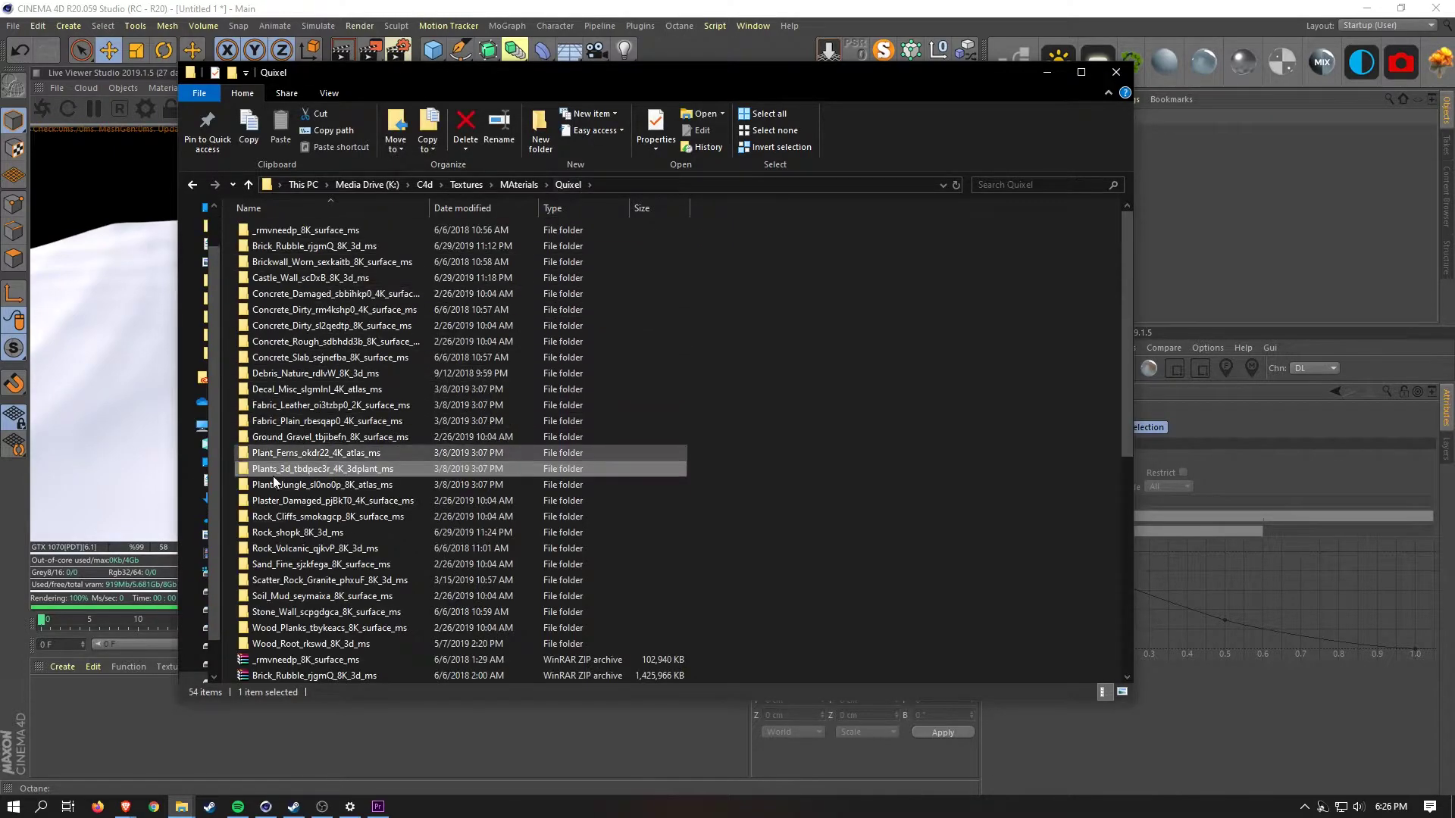
double_click(292, 467)
double_click(292, 229)
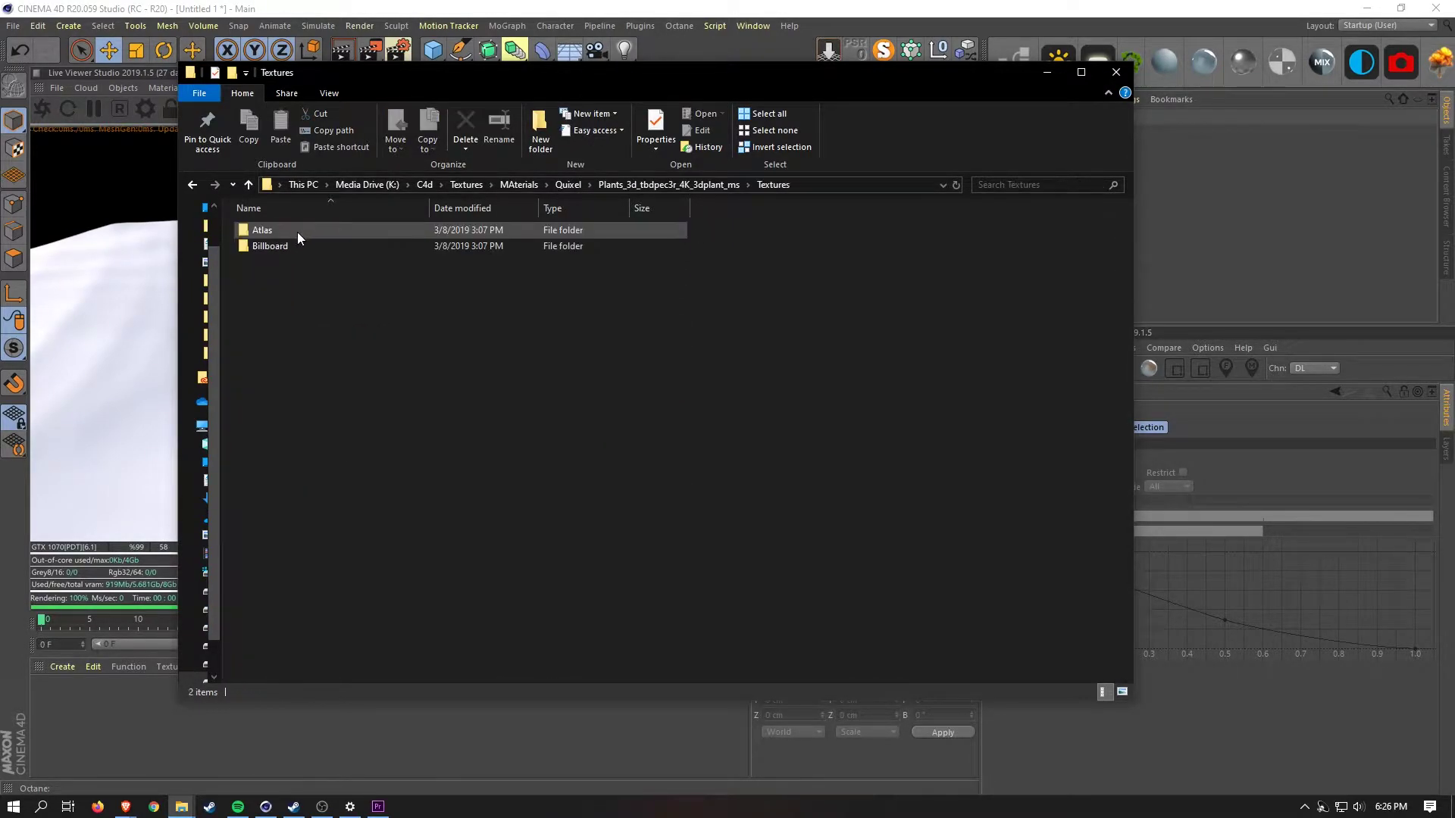
double_click(297, 232)
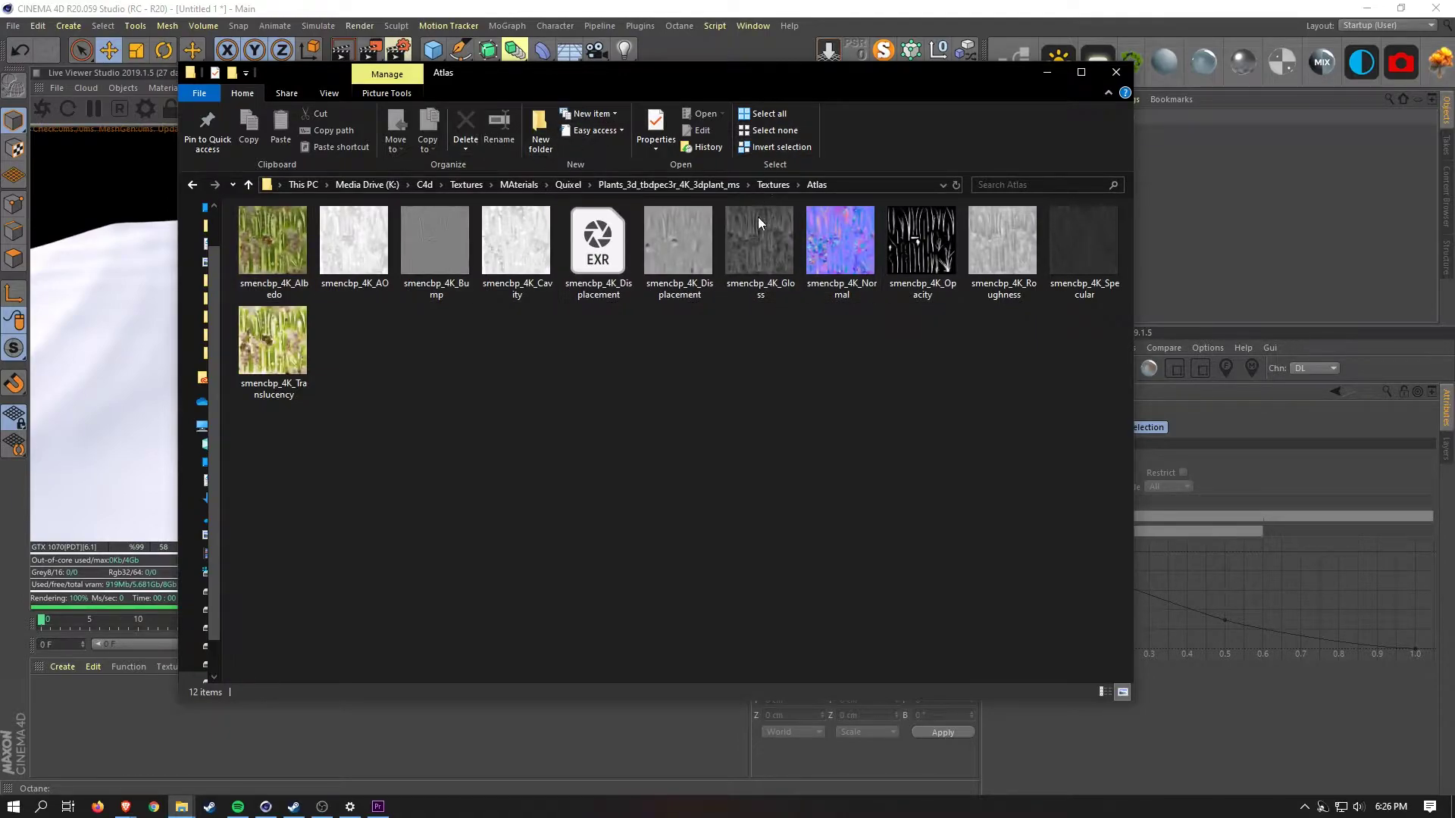
click(770, 185)
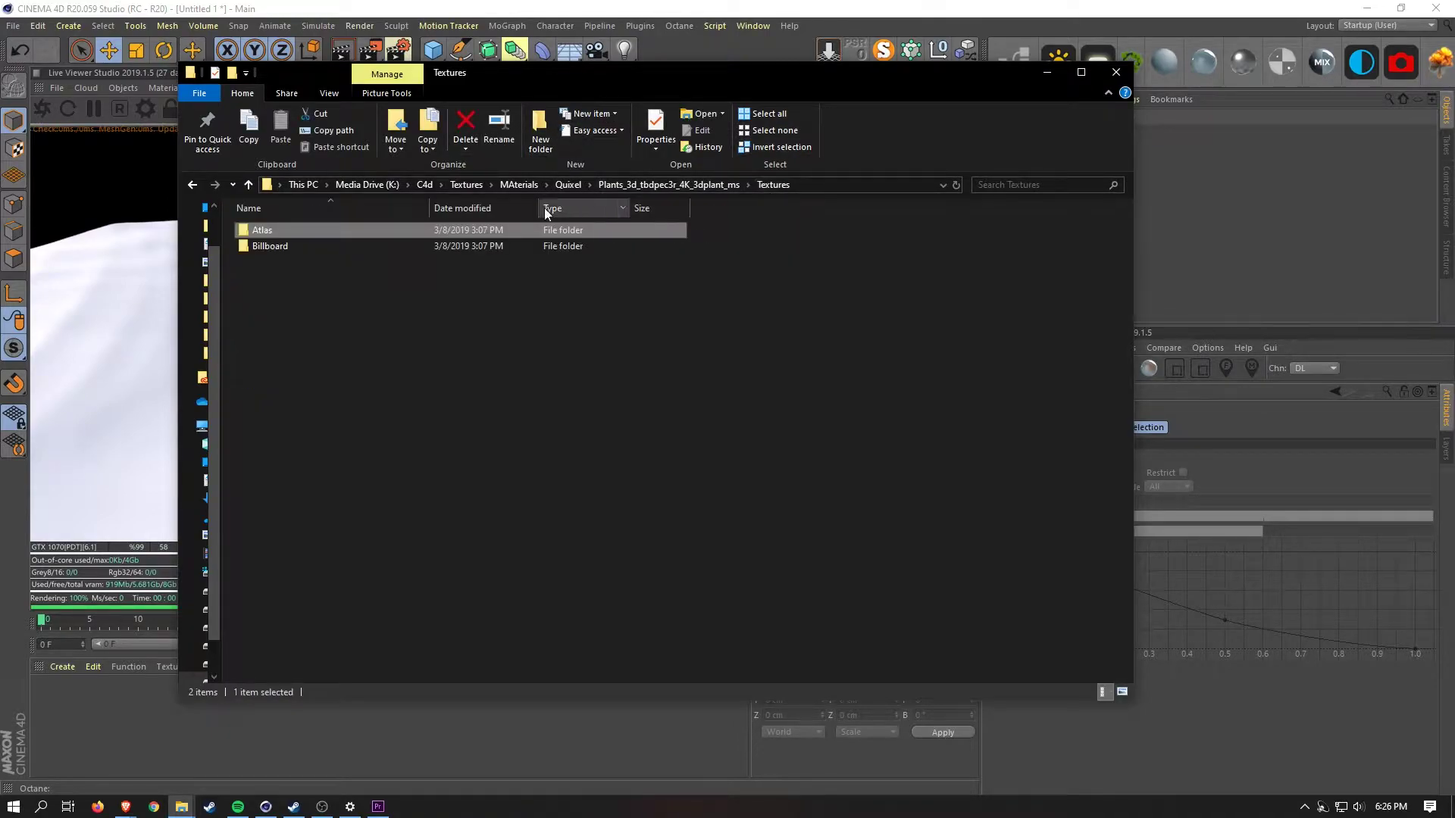
Examine the FBX detail levels in the plant pack's Var1, Var2, Var3 and Var6 folders
click(694, 185)
double_click(285, 247)
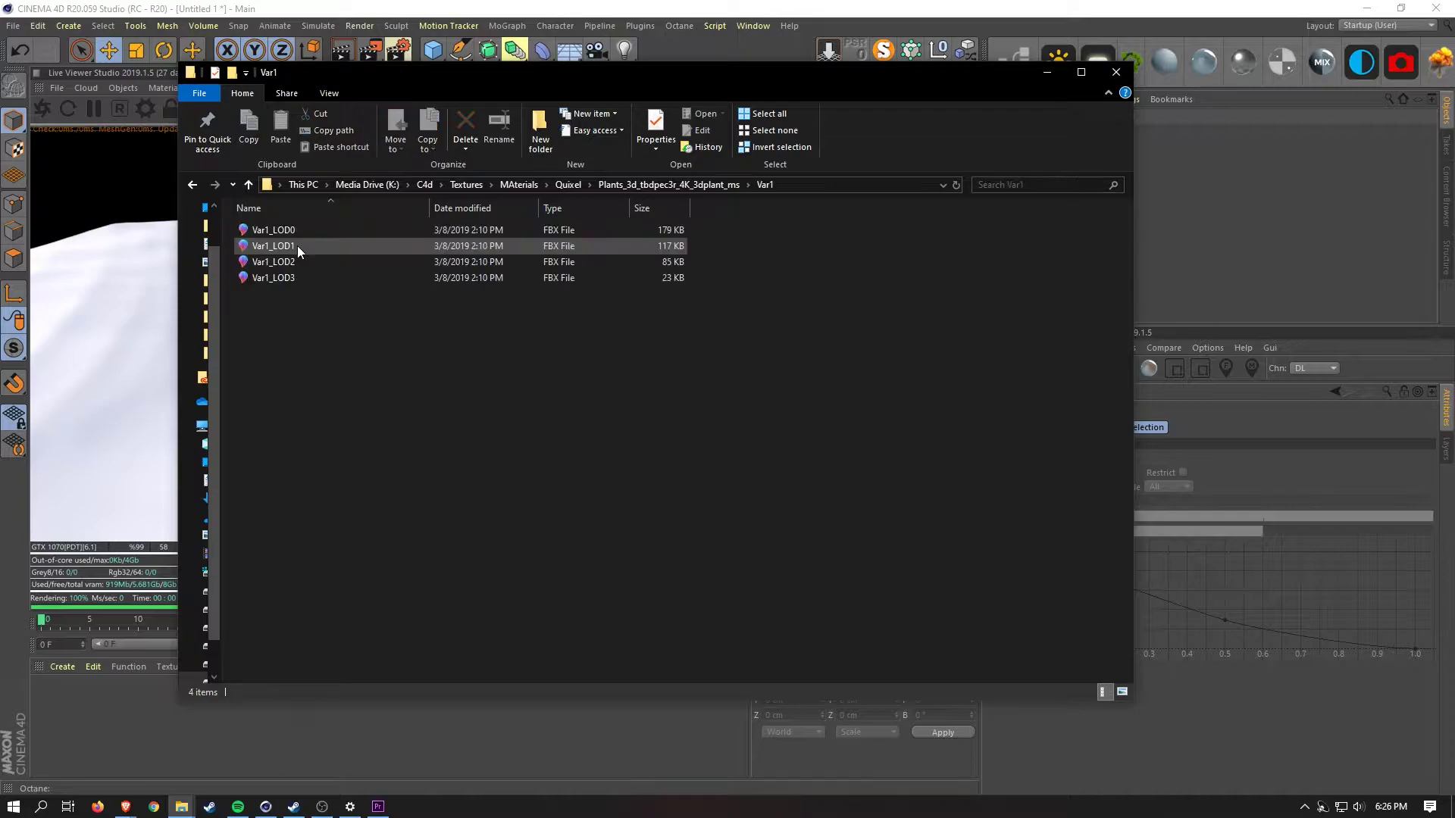
drag(384, 324, 331, 205)
click(376, 331)
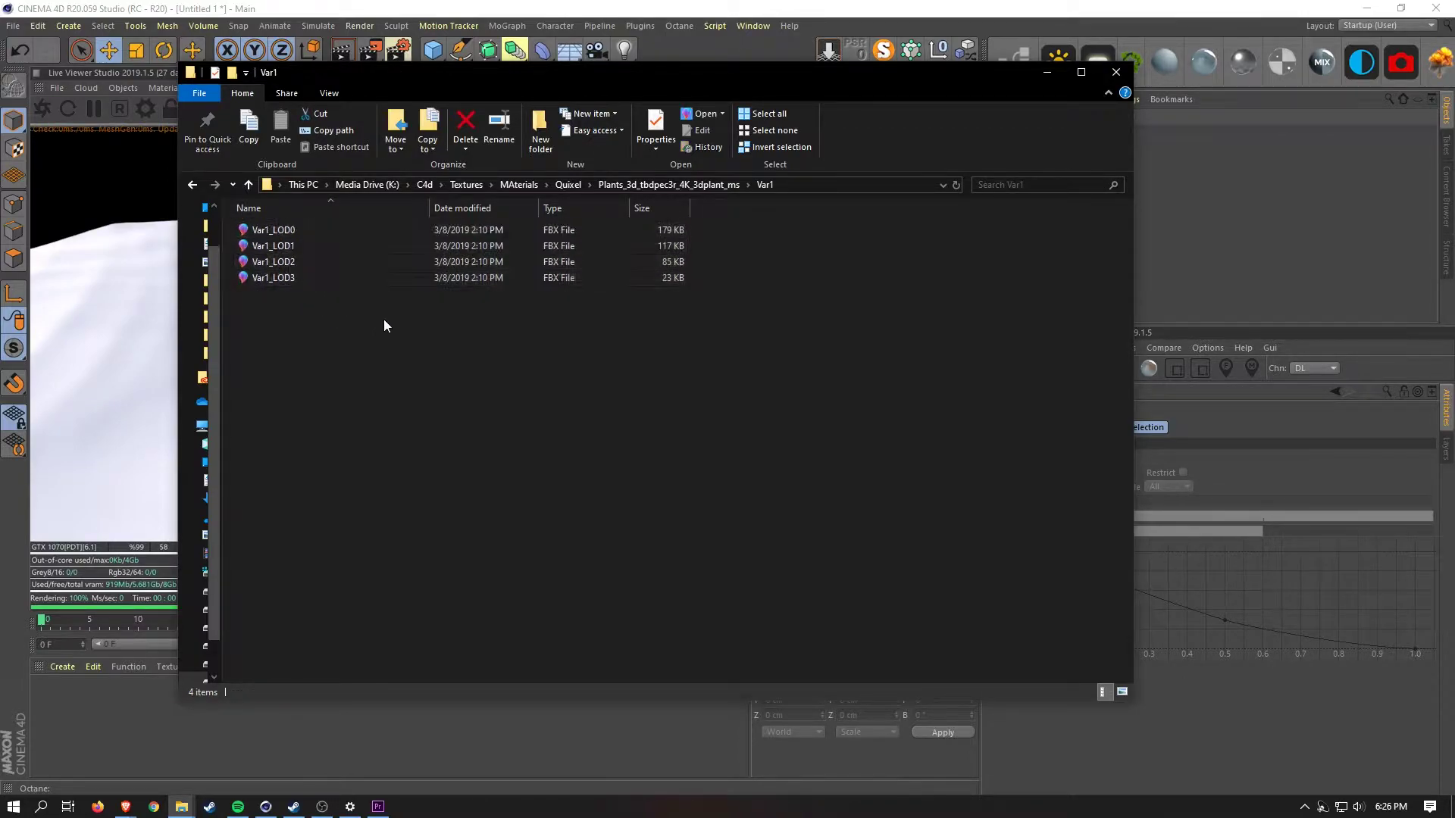
click(298, 230)
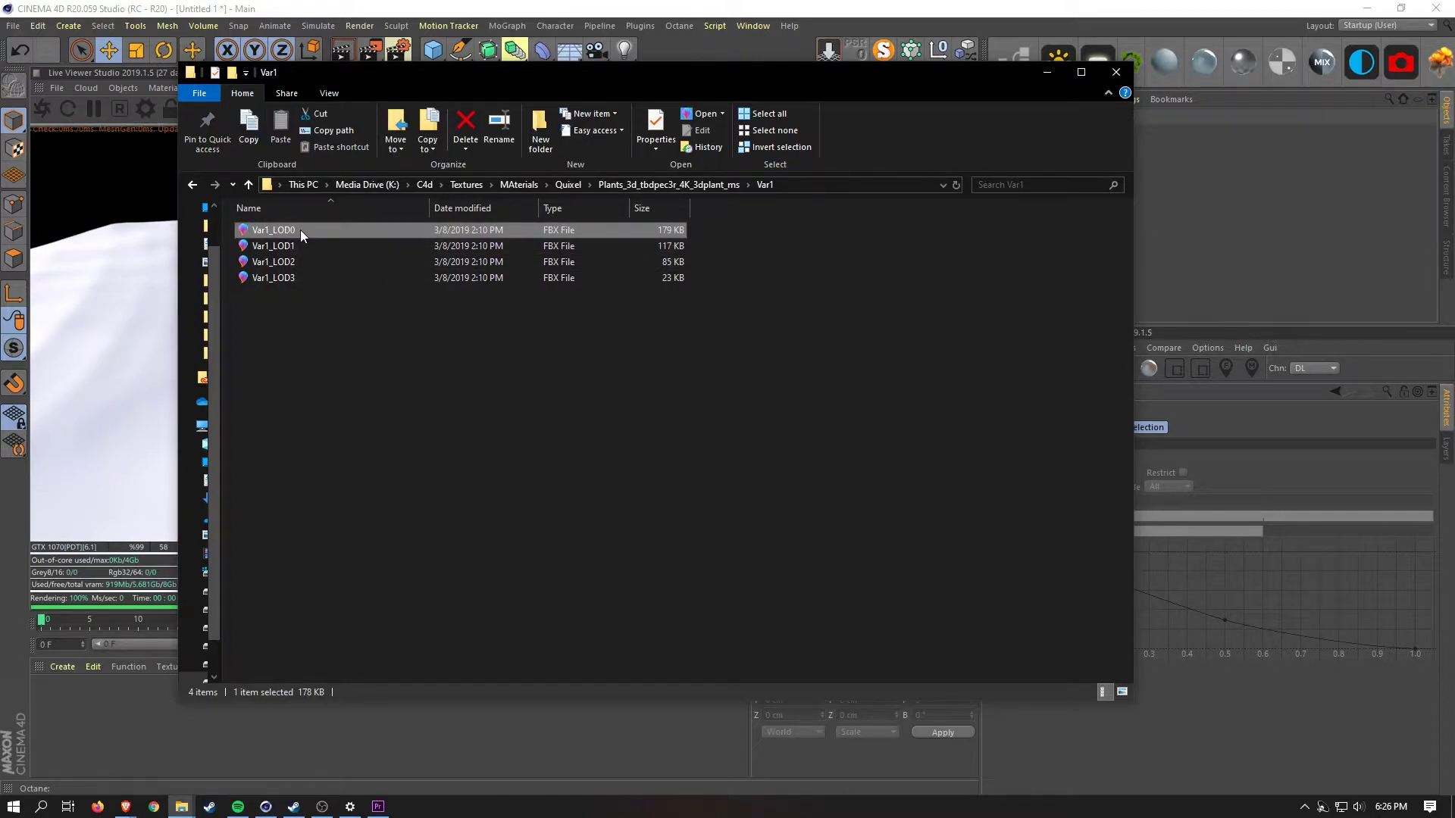
click(688, 185)
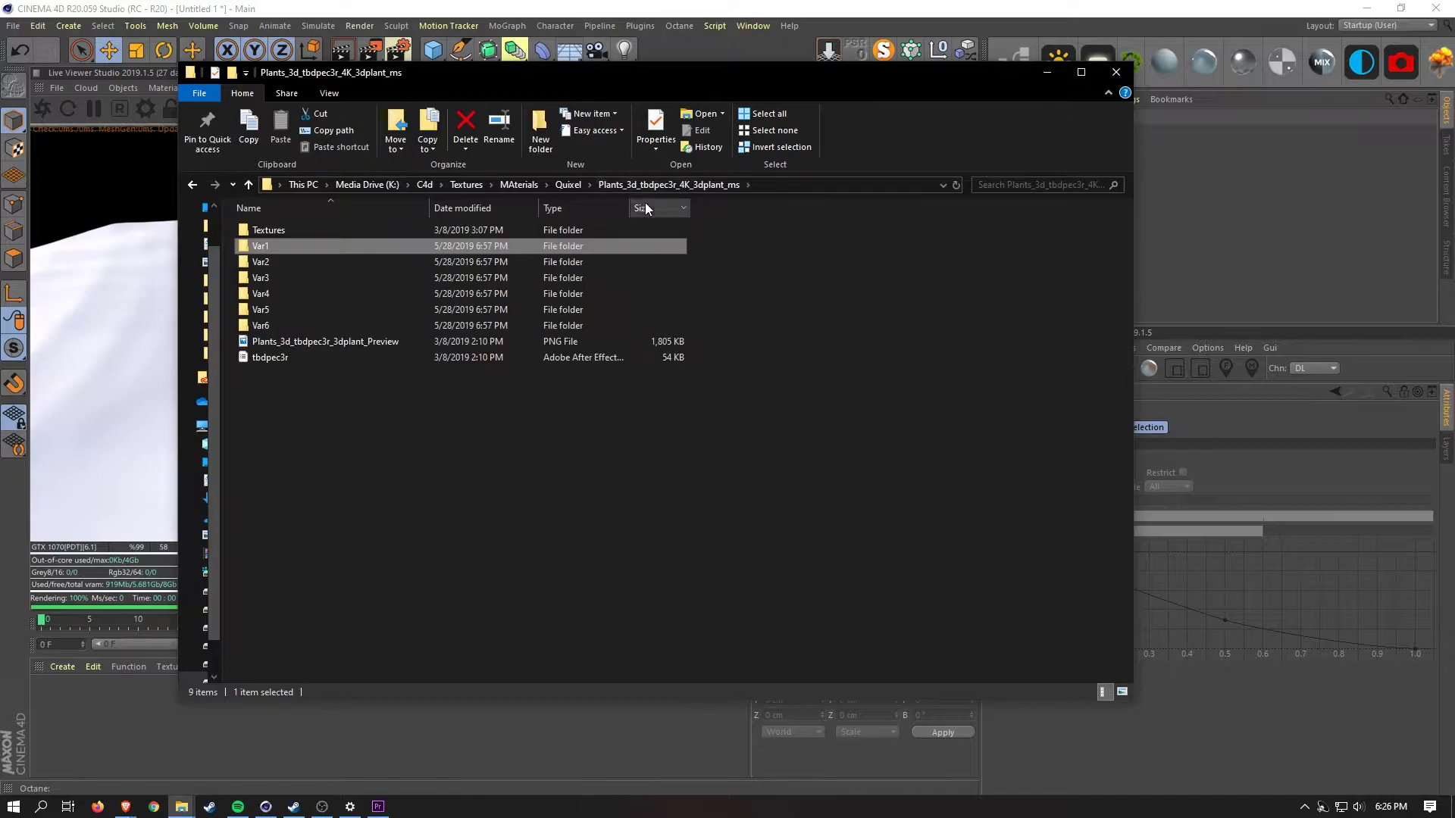
double_click(274, 261)
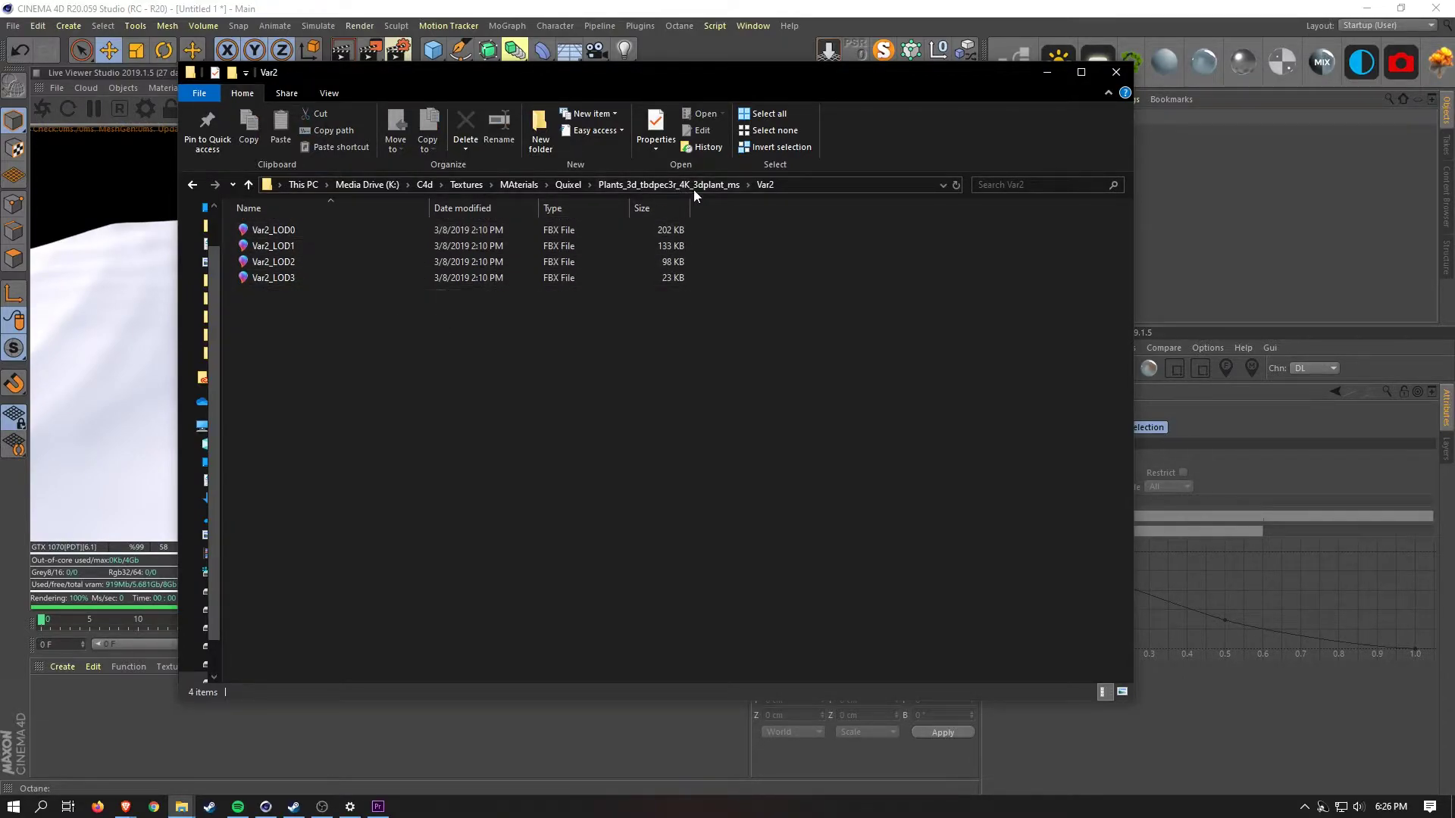
click(694, 187)
double_click(271, 277)
click(701, 186)
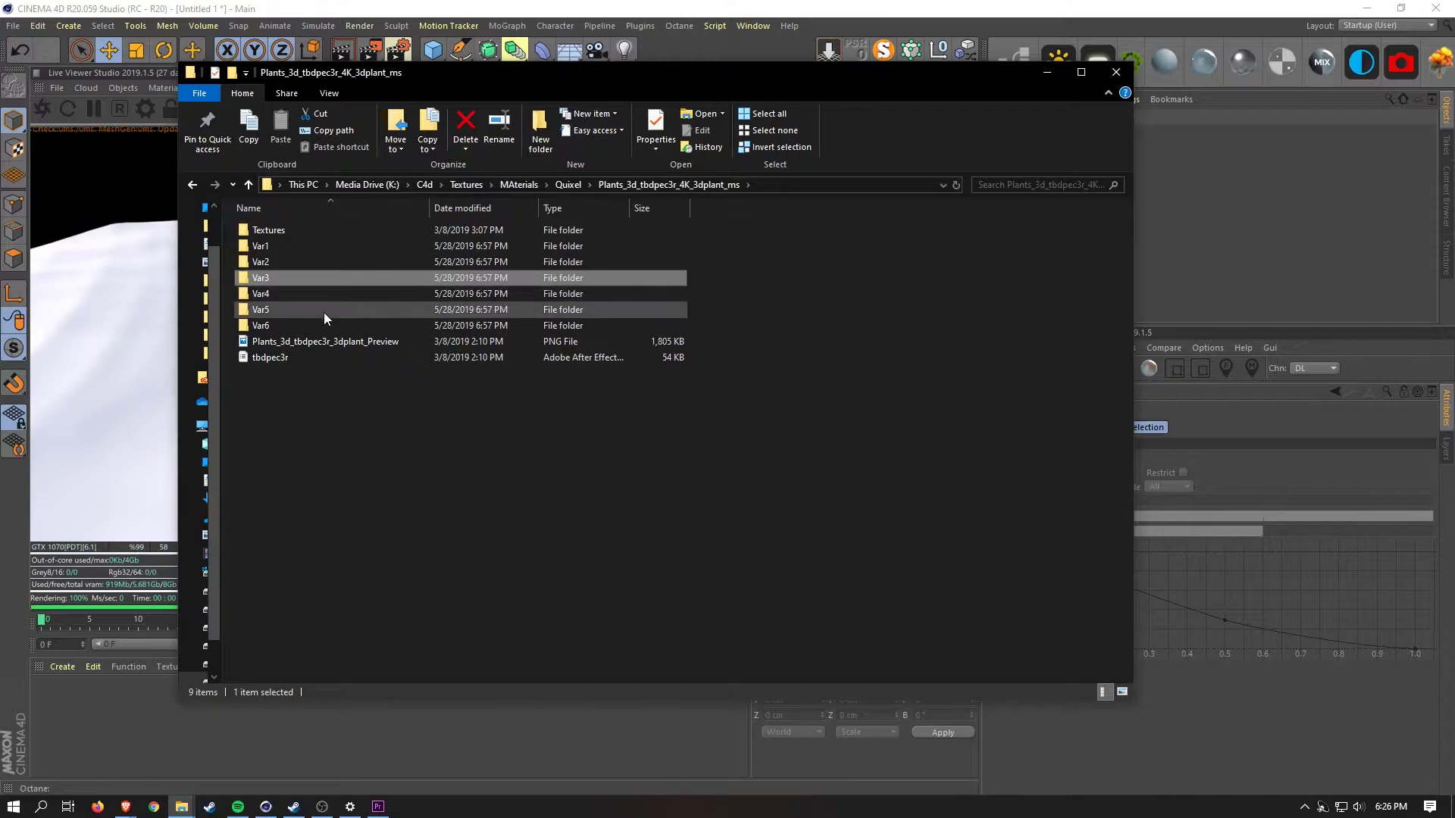
double_click(288, 324)
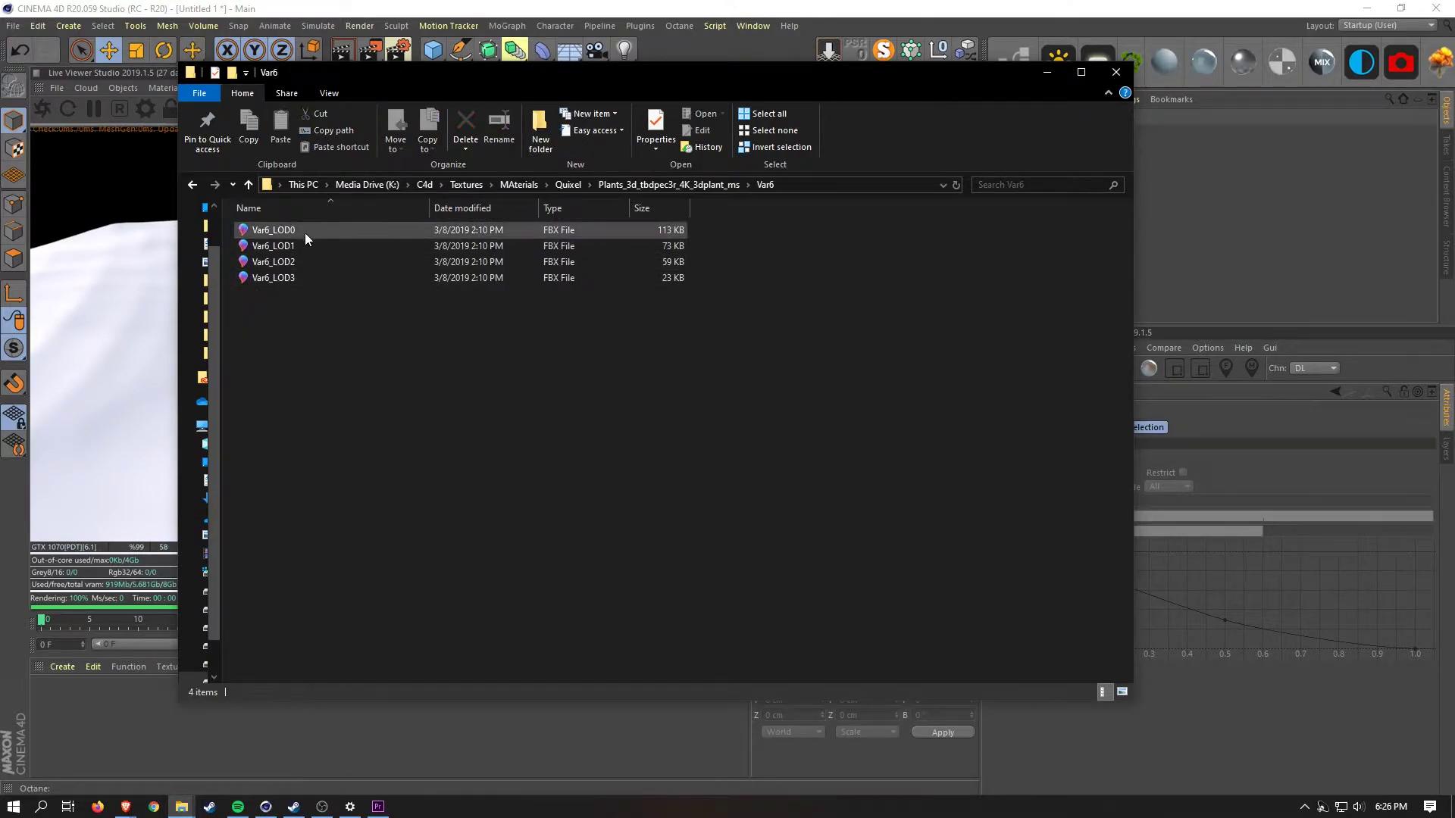
click(532, 234)
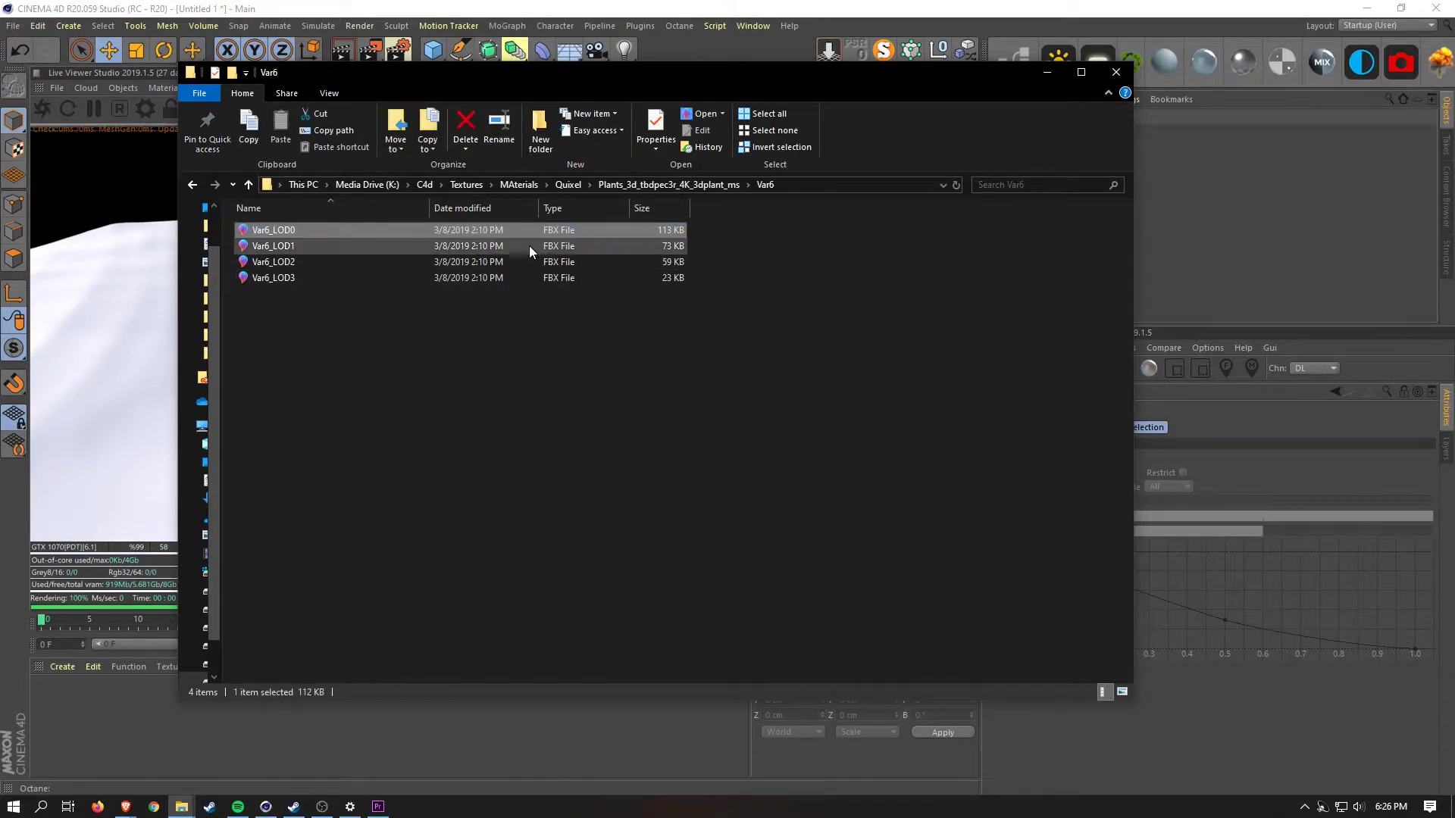
click(703, 185)
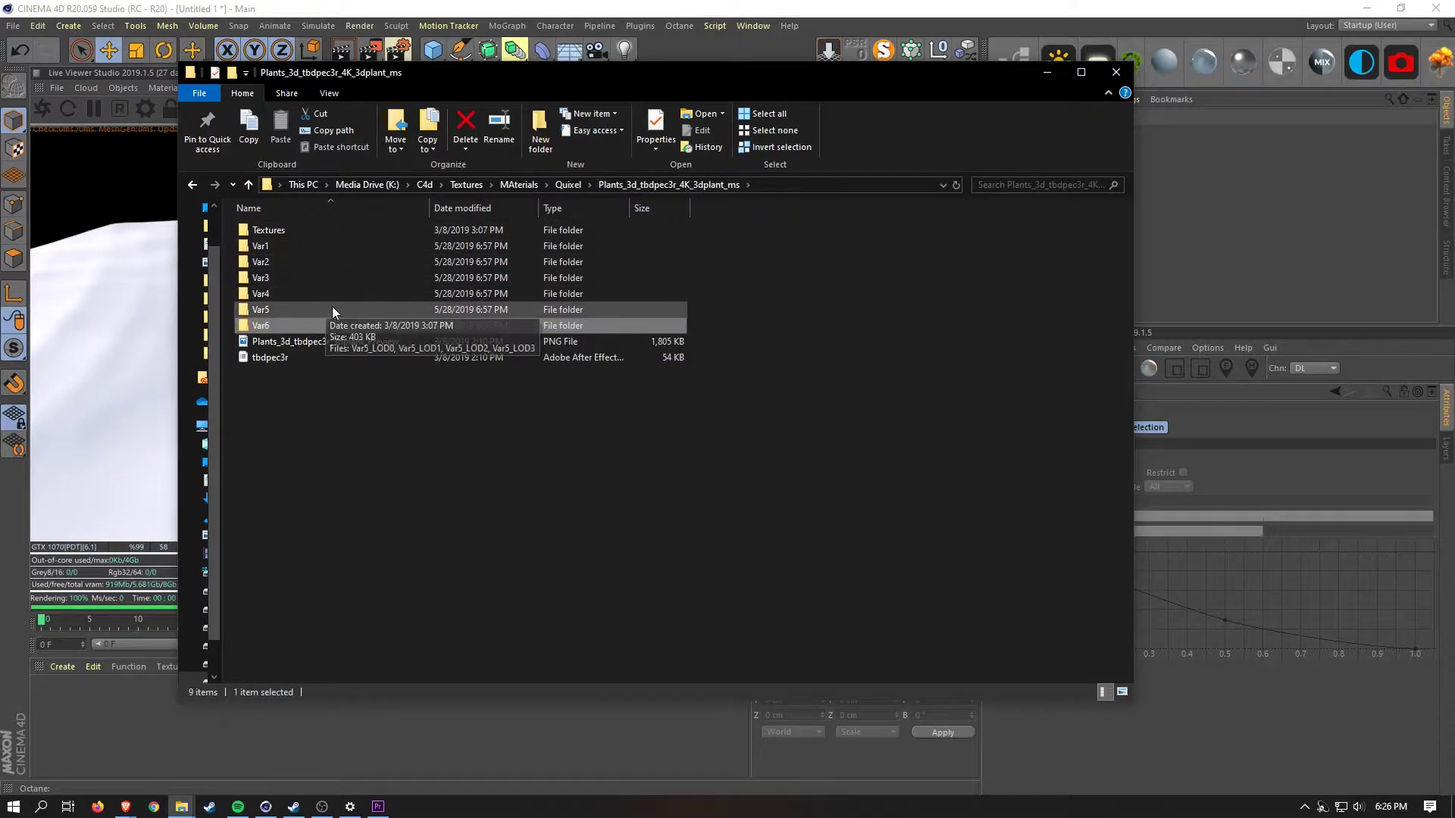
Try to import Var1_LOD0.fbx from File Explorer into Cinema 4D with the default FBX settings, and return to the Untitled 1 scene
drag(531, 79, 399, 84)
drag(1004, 158, 692, 159)
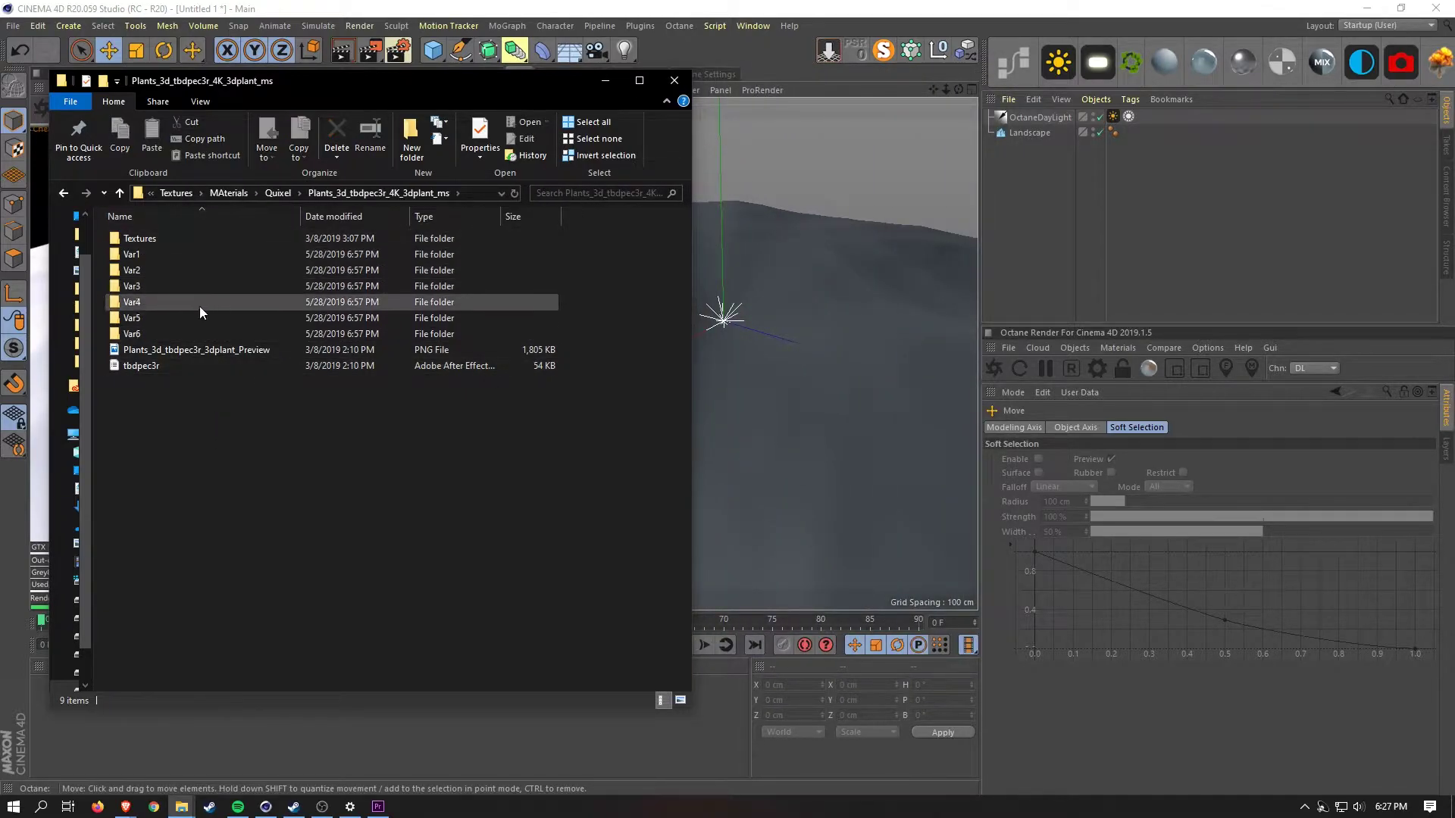
double_click(190, 255)
drag(176, 246, 1041, 214)
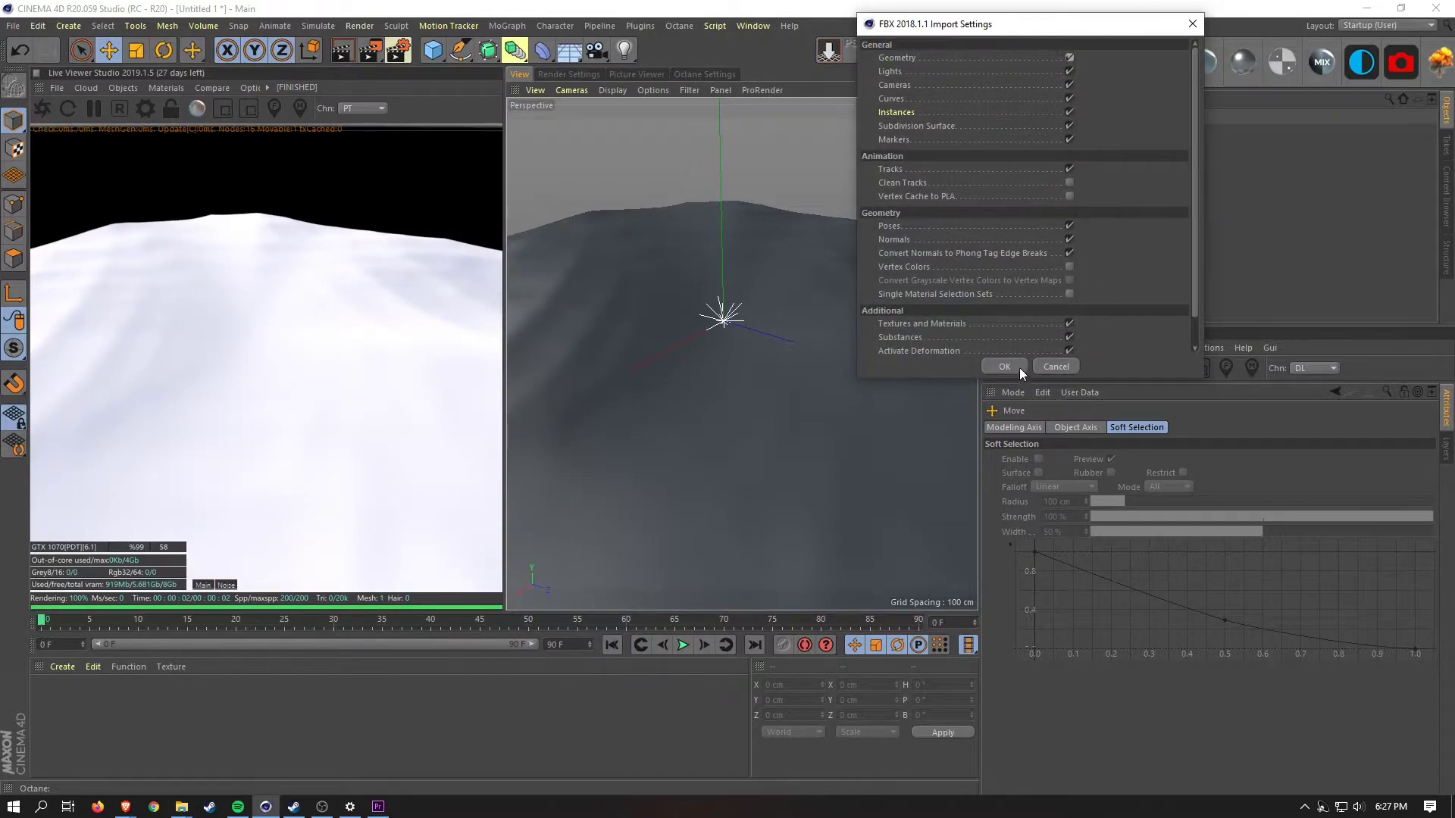
click(1019, 368)
click(1028, 118)
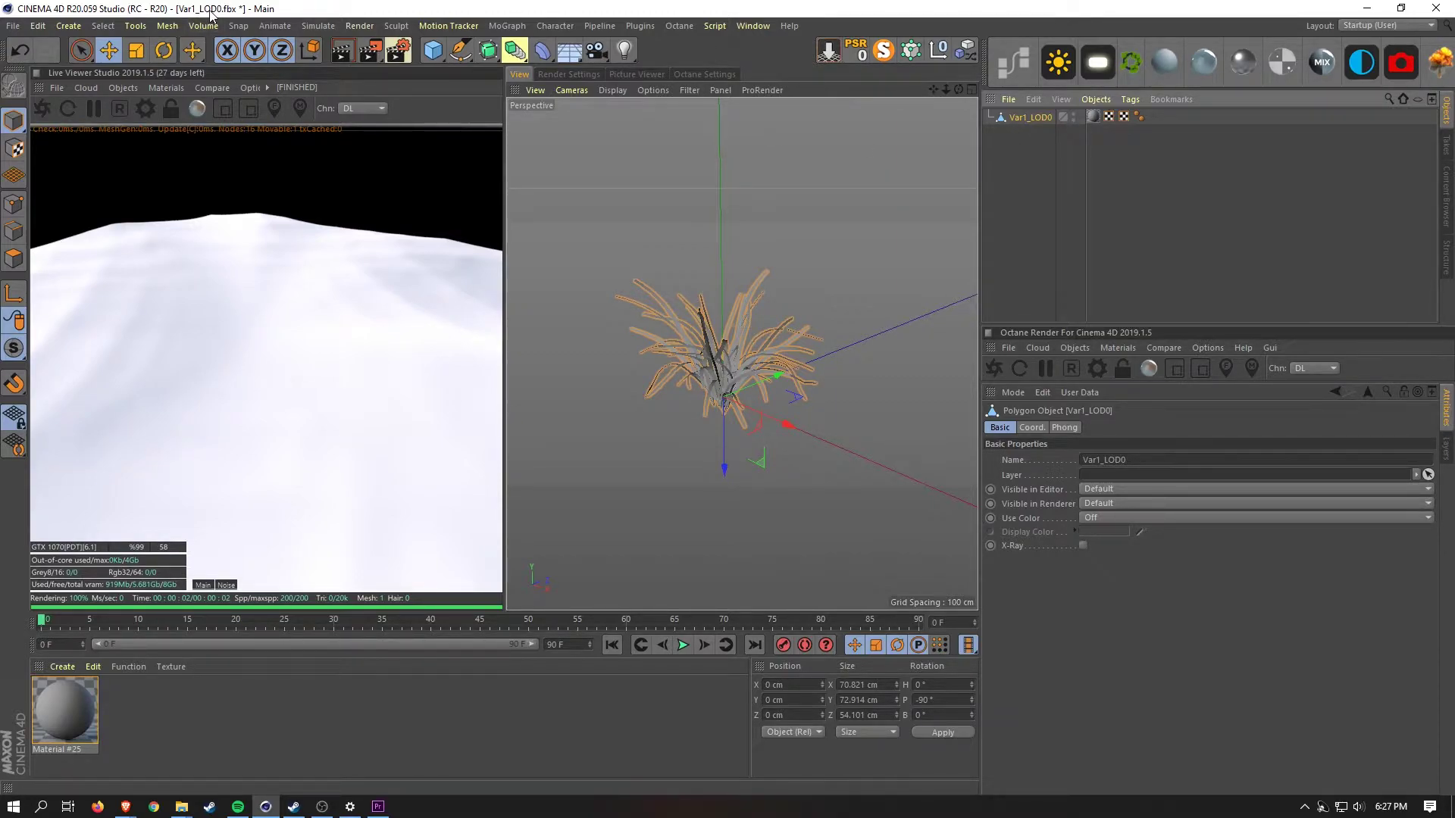
click(754, 26)
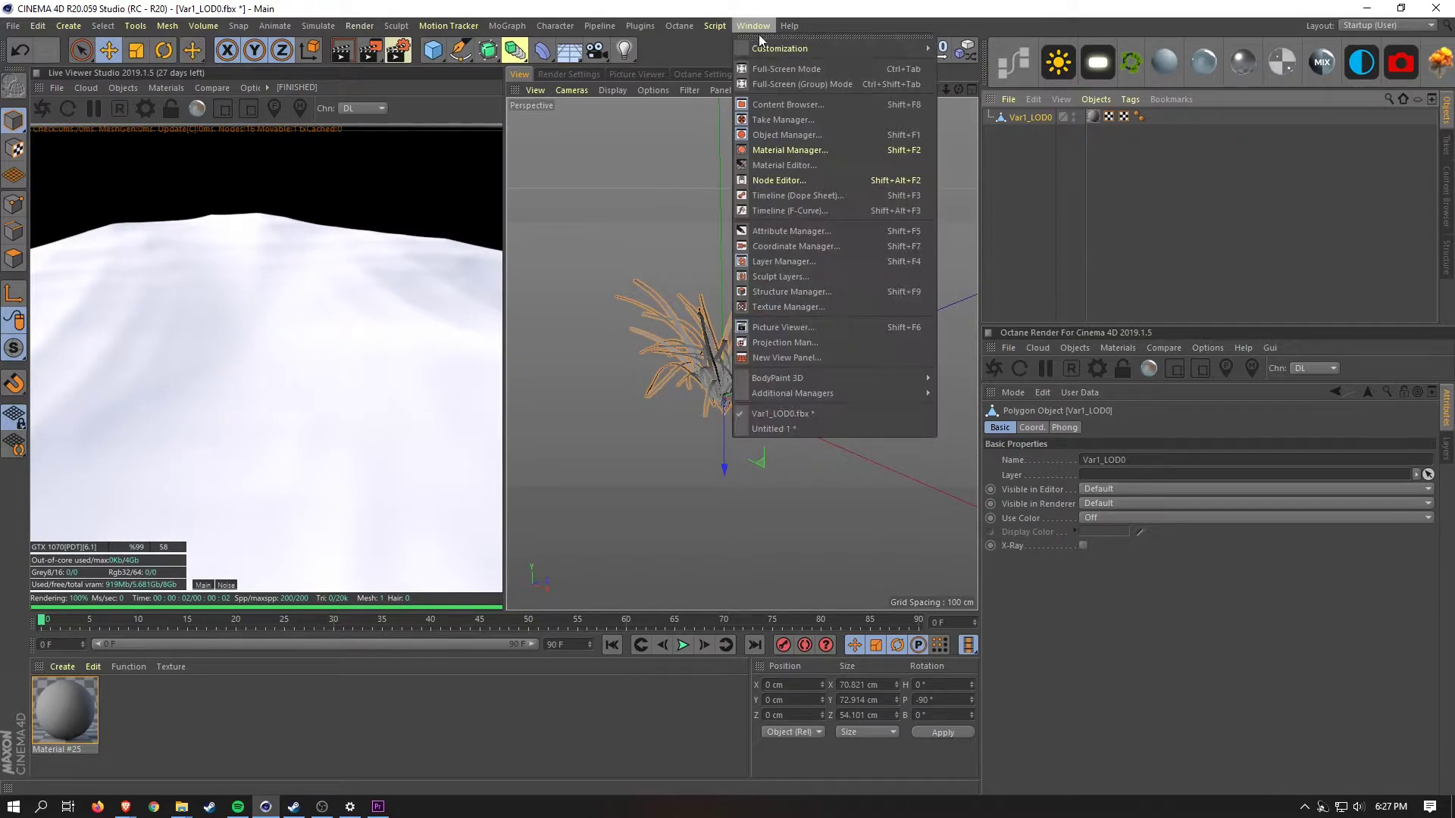
click(758, 428)
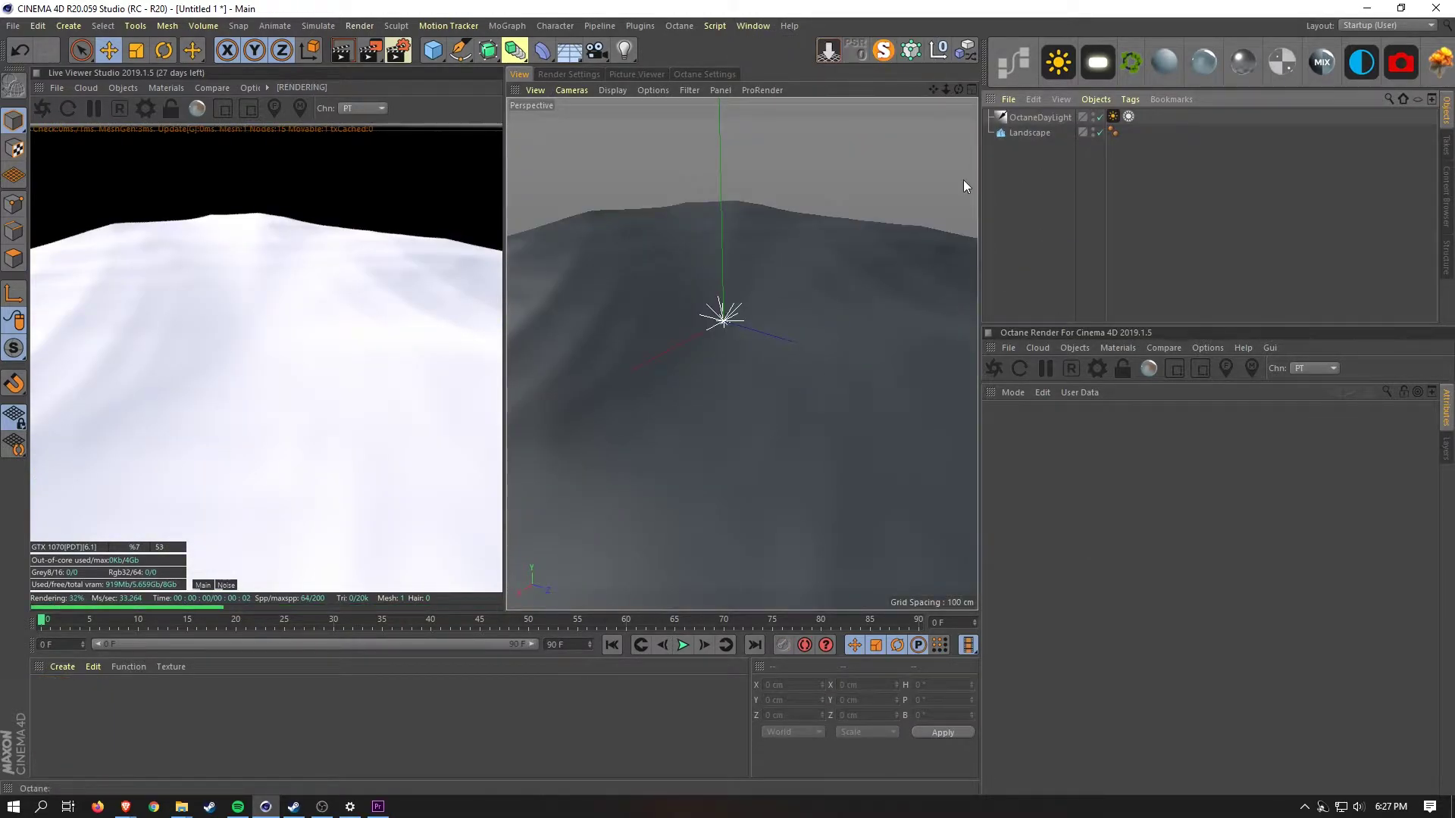
Show the Content Browser's entries as a list and browse to the plant pack's Var1 folder
click(1446, 195)
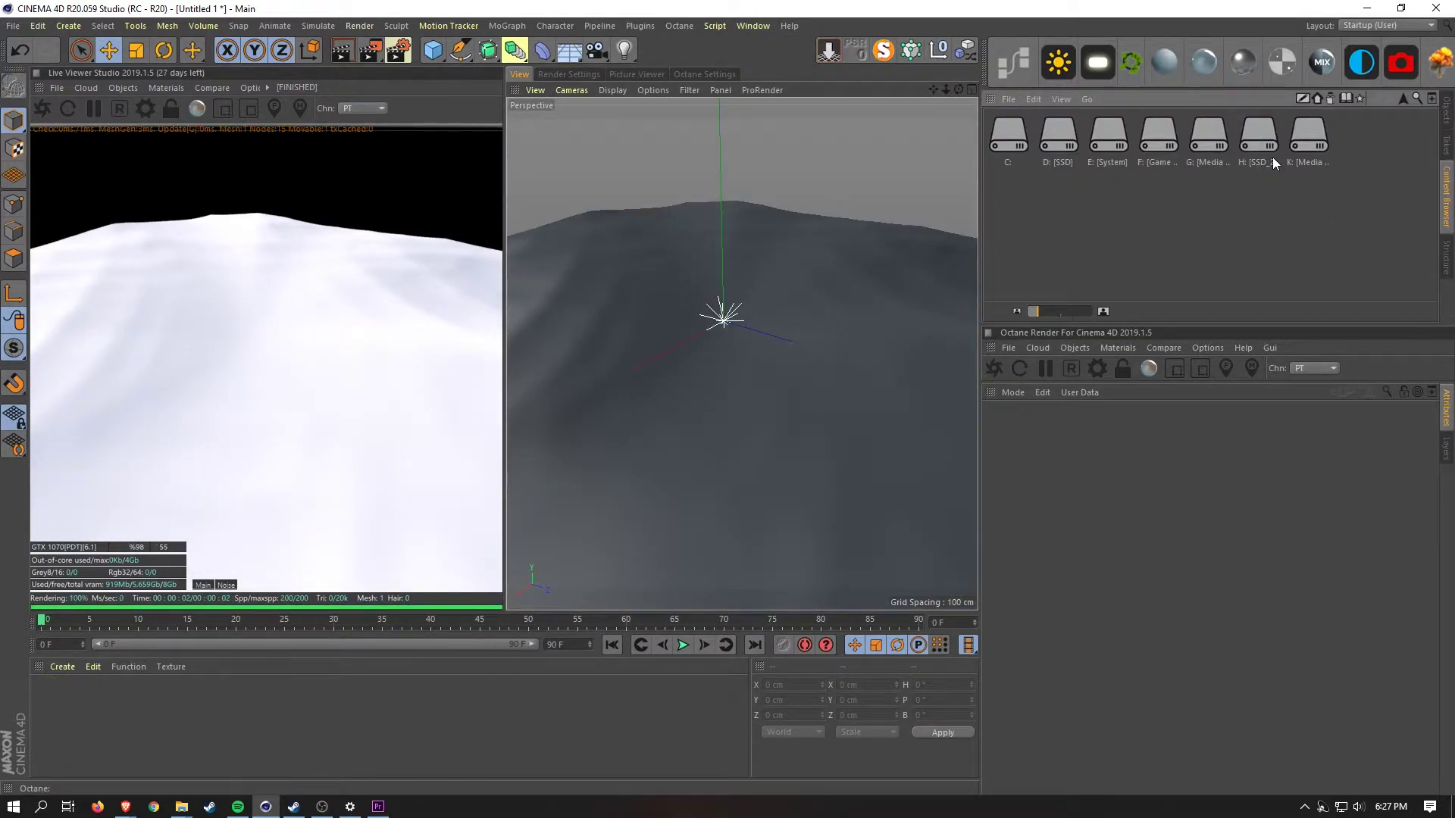
click(1061, 100)
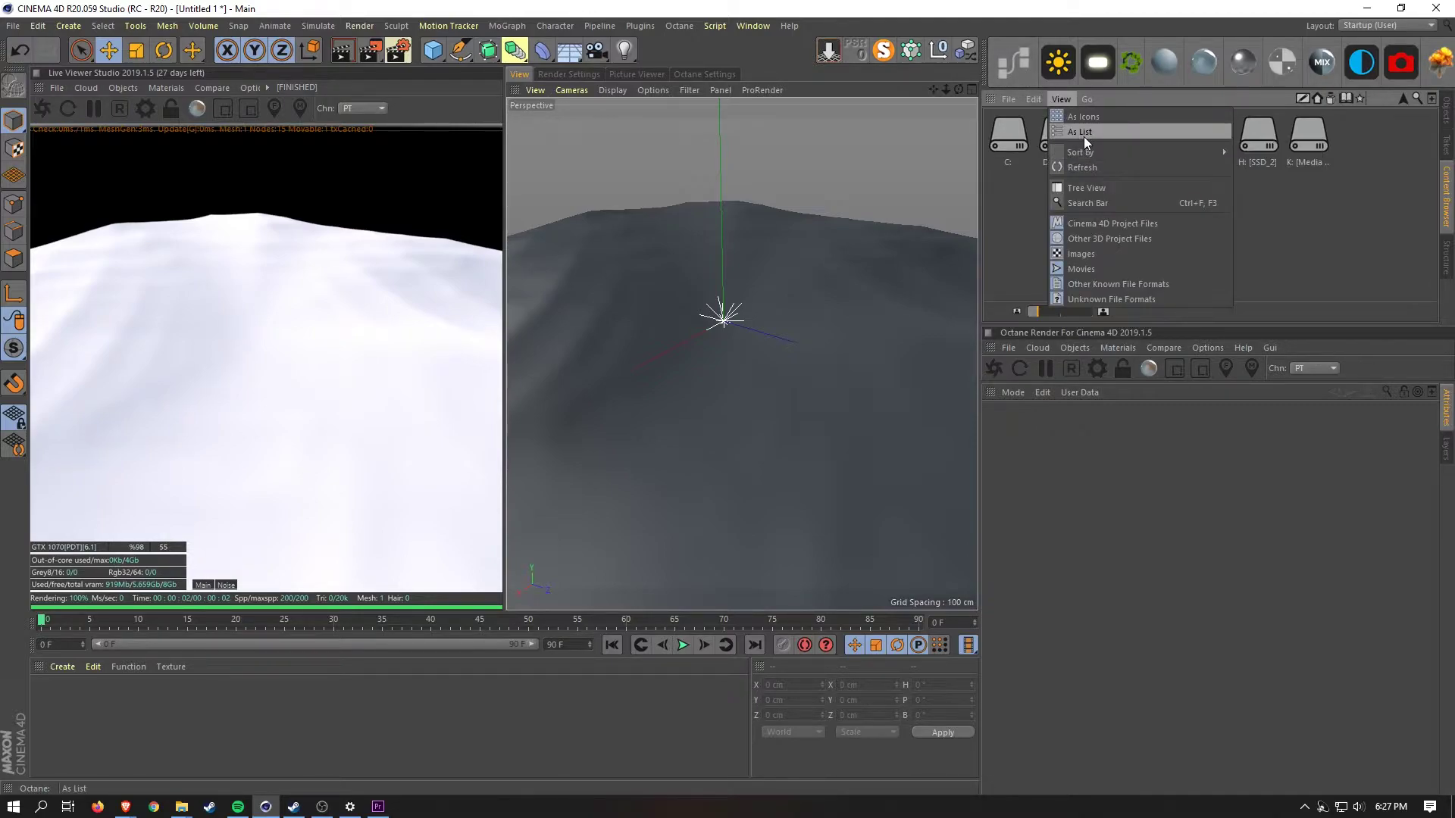
click(1085, 134)
double_click(1043, 246)
double_click(1058, 267)
double_click(1030, 148)
Merge Var1_LOD0.fbx into the landscape scene with the default FBX import settings
click(1062, 127)
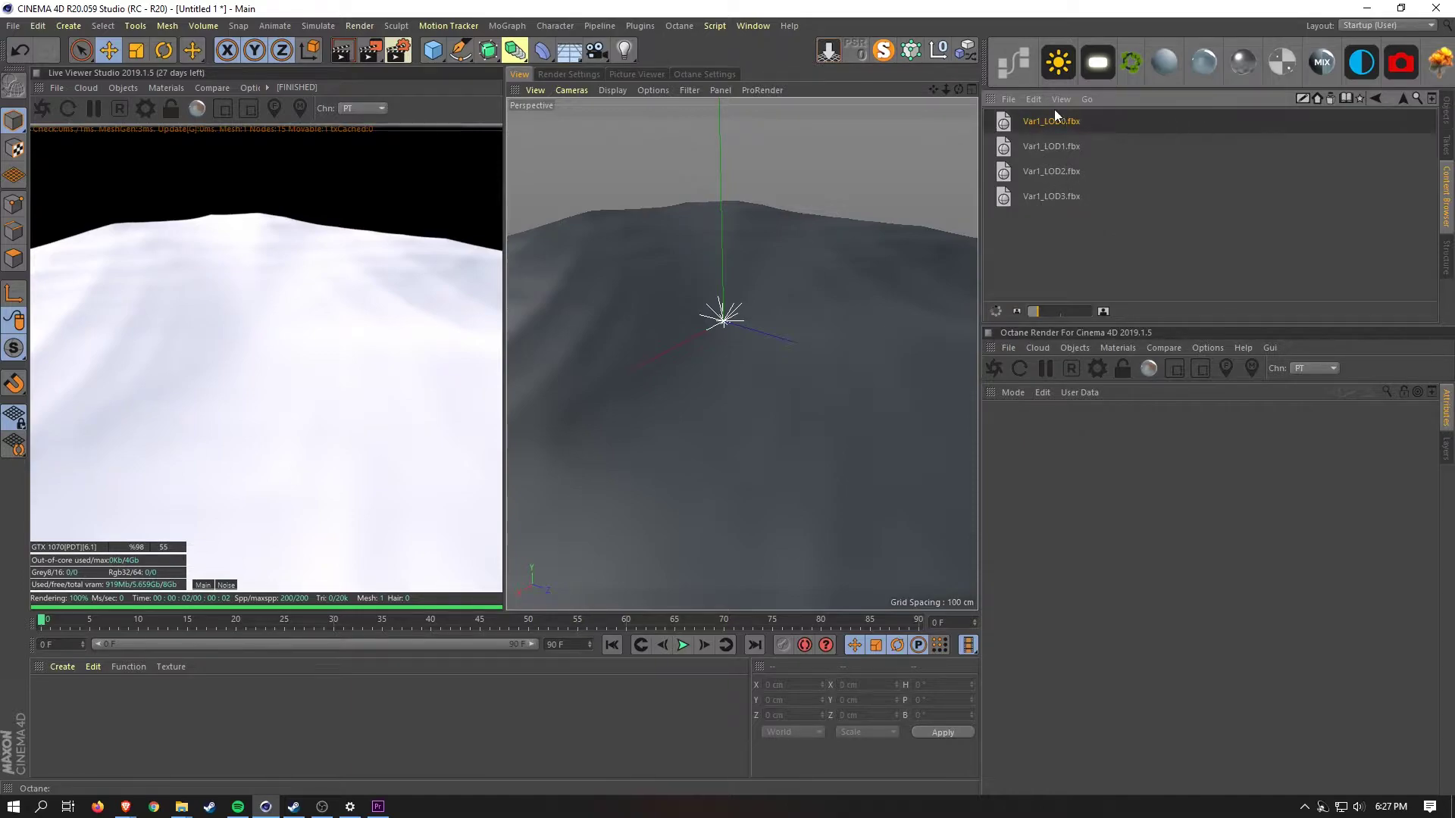
drag(815, 184, 819, 187)
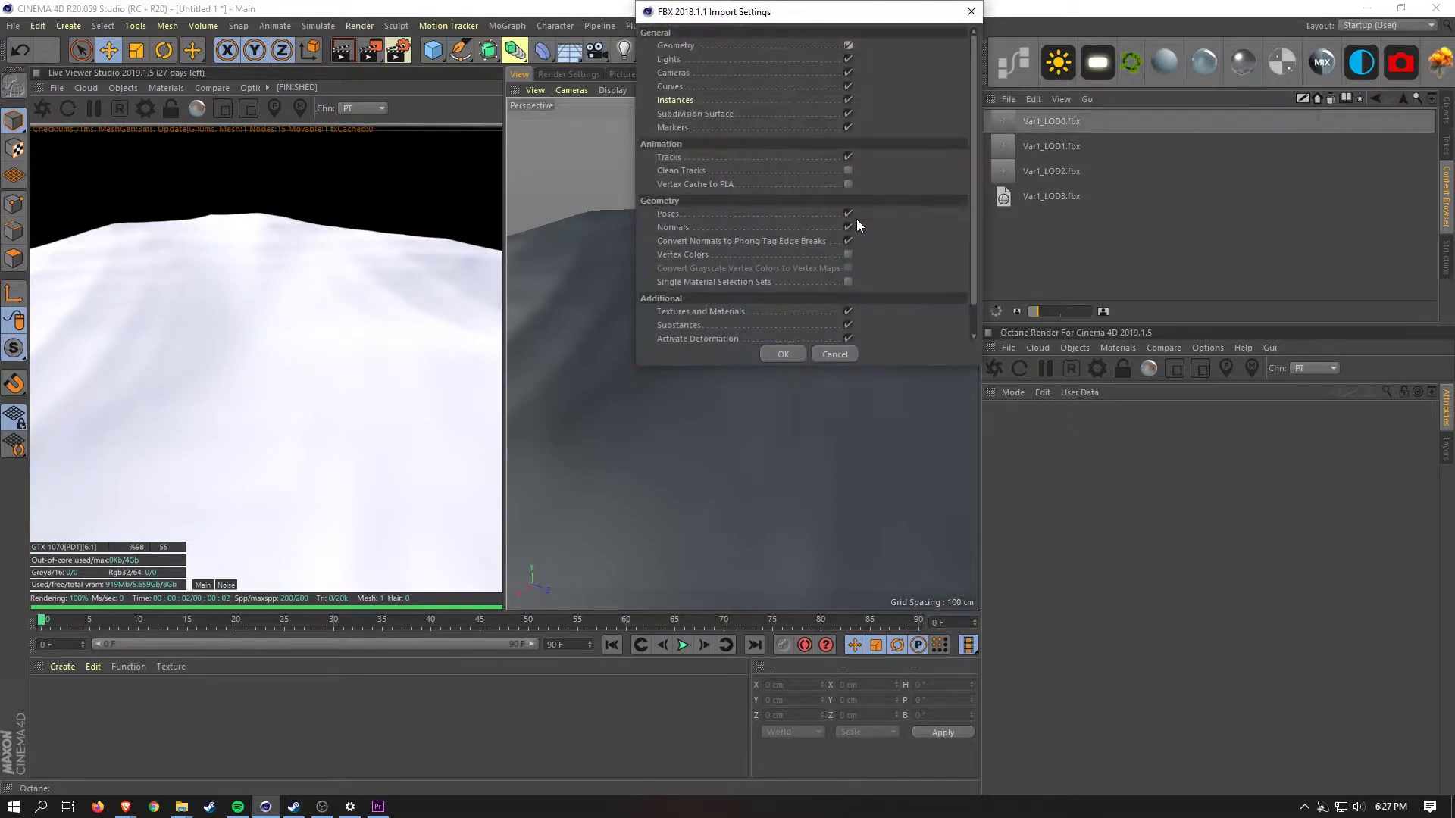
click(782, 354)
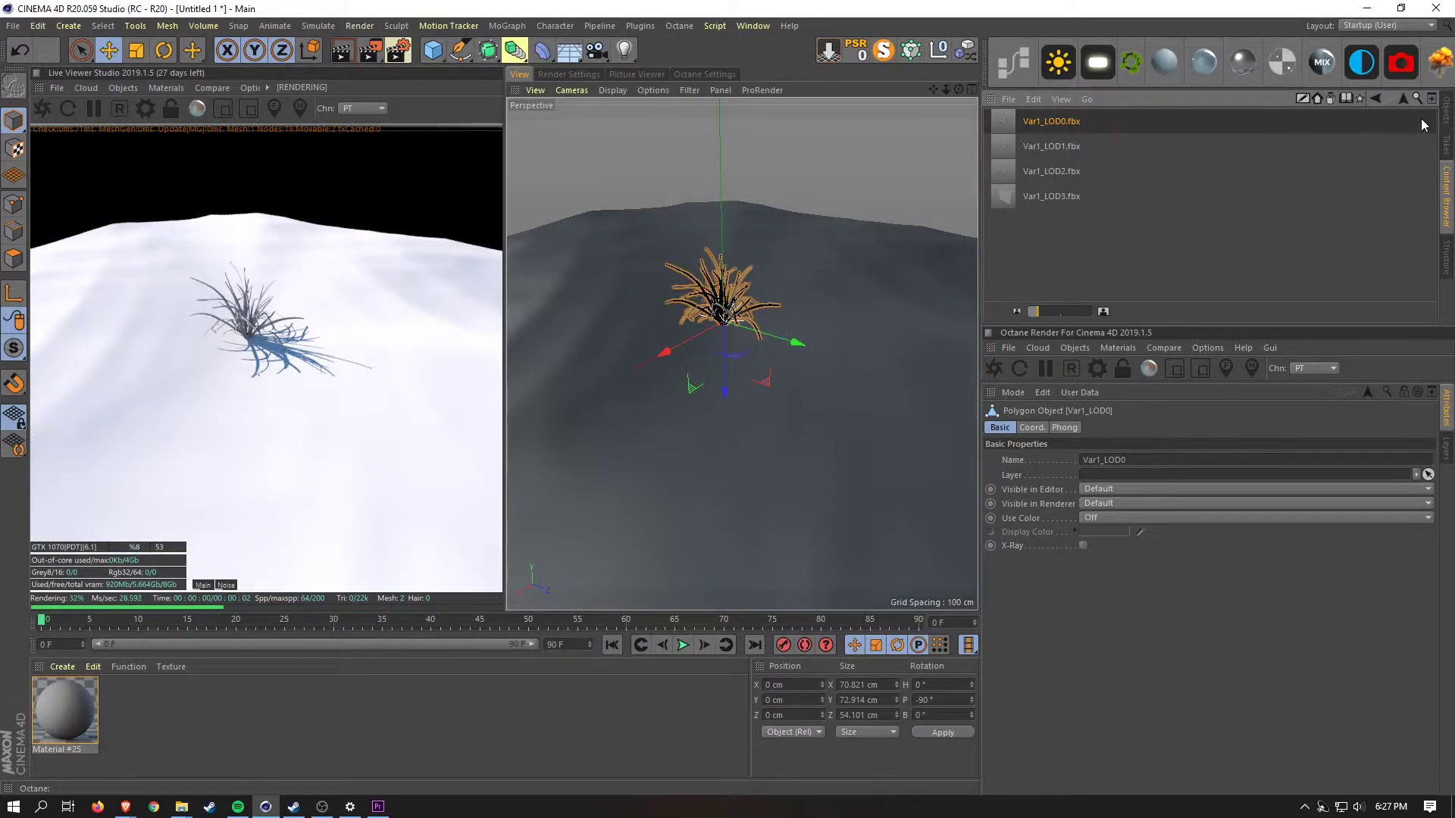
Add Var2_LOD0.fbx from the Var2 folder to the scene with the default FBX import settings
click(1402, 100)
double_click(1032, 173)
double_click(1061, 121)
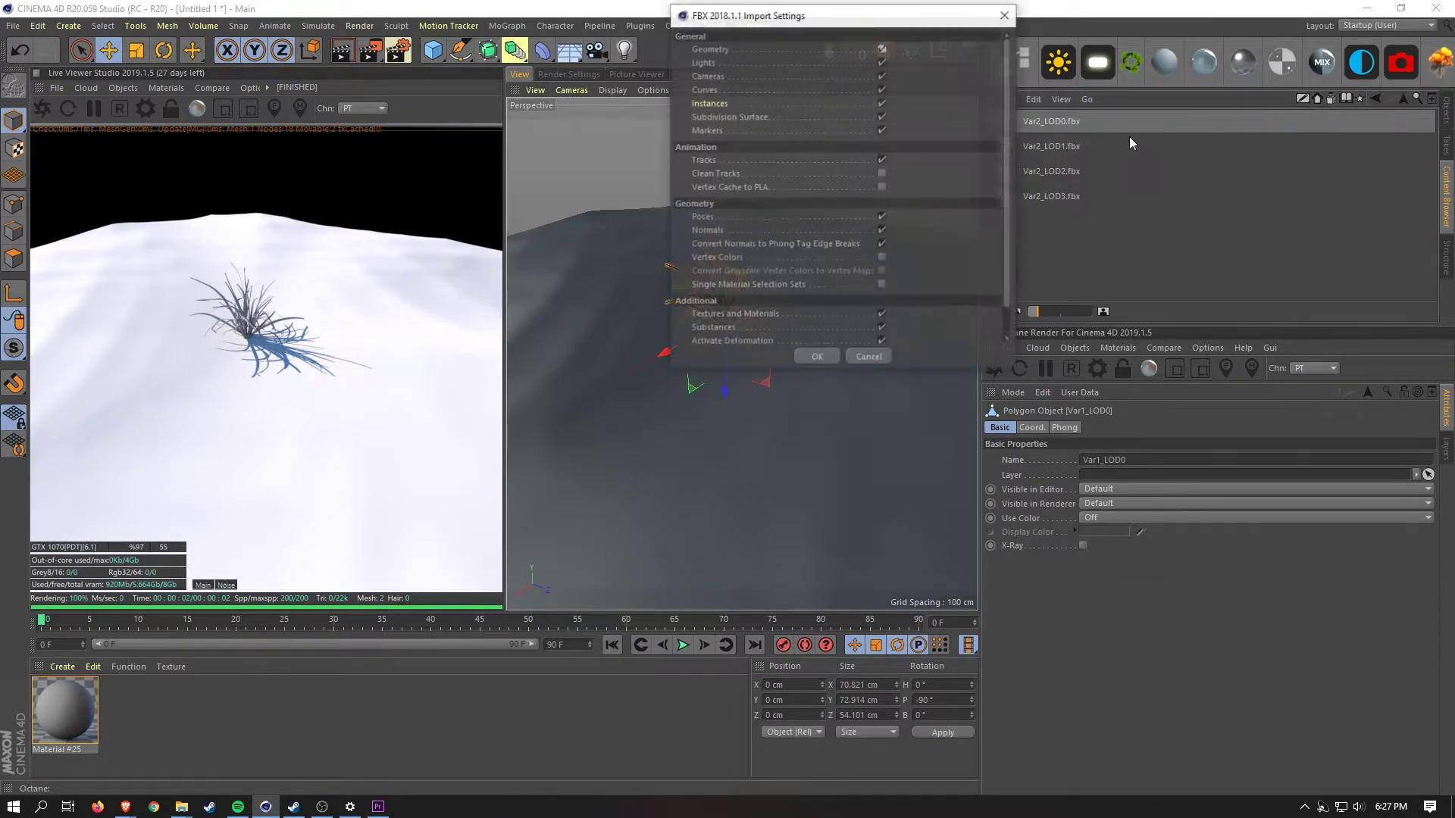
click(820, 359)
Merge Var3_LOD0.fbx and Var4_LOD0.fbx from their variation folders into the scene with the default FBX import settings
click(1405, 100)
double_click(1049, 196)
drag(1053, 122, 862, 207)
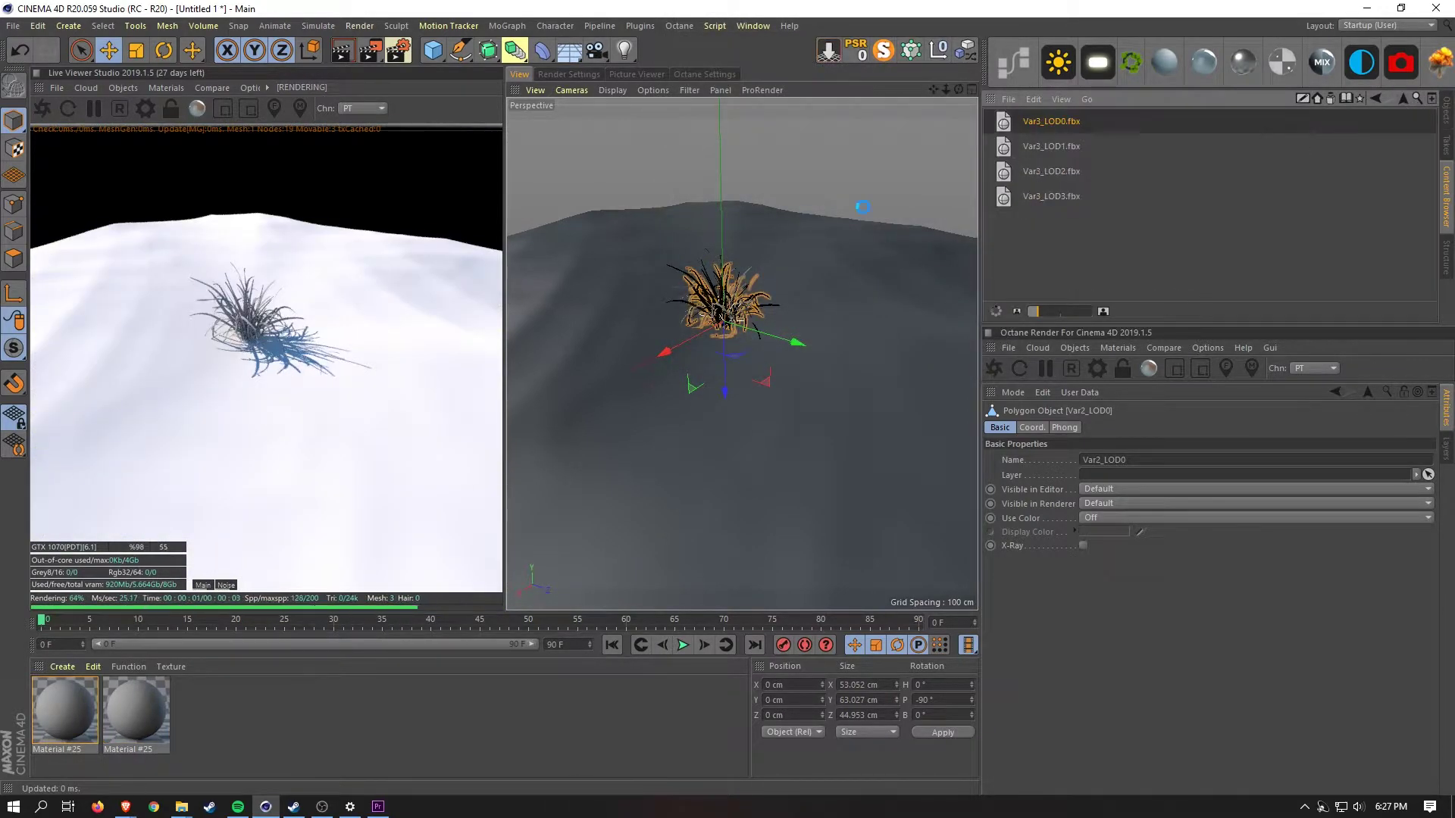
click(1402, 99)
double_click(1049, 221)
double_click(1053, 121)
click(772, 382)
Merge Var5_LOD0.fbx and Var6_LOD0.fbx from the Var5 and Var6 folders into the scene with the default FBX import settings
click(1402, 99)
double_click(1050, 247)
double_click(1053, 122)
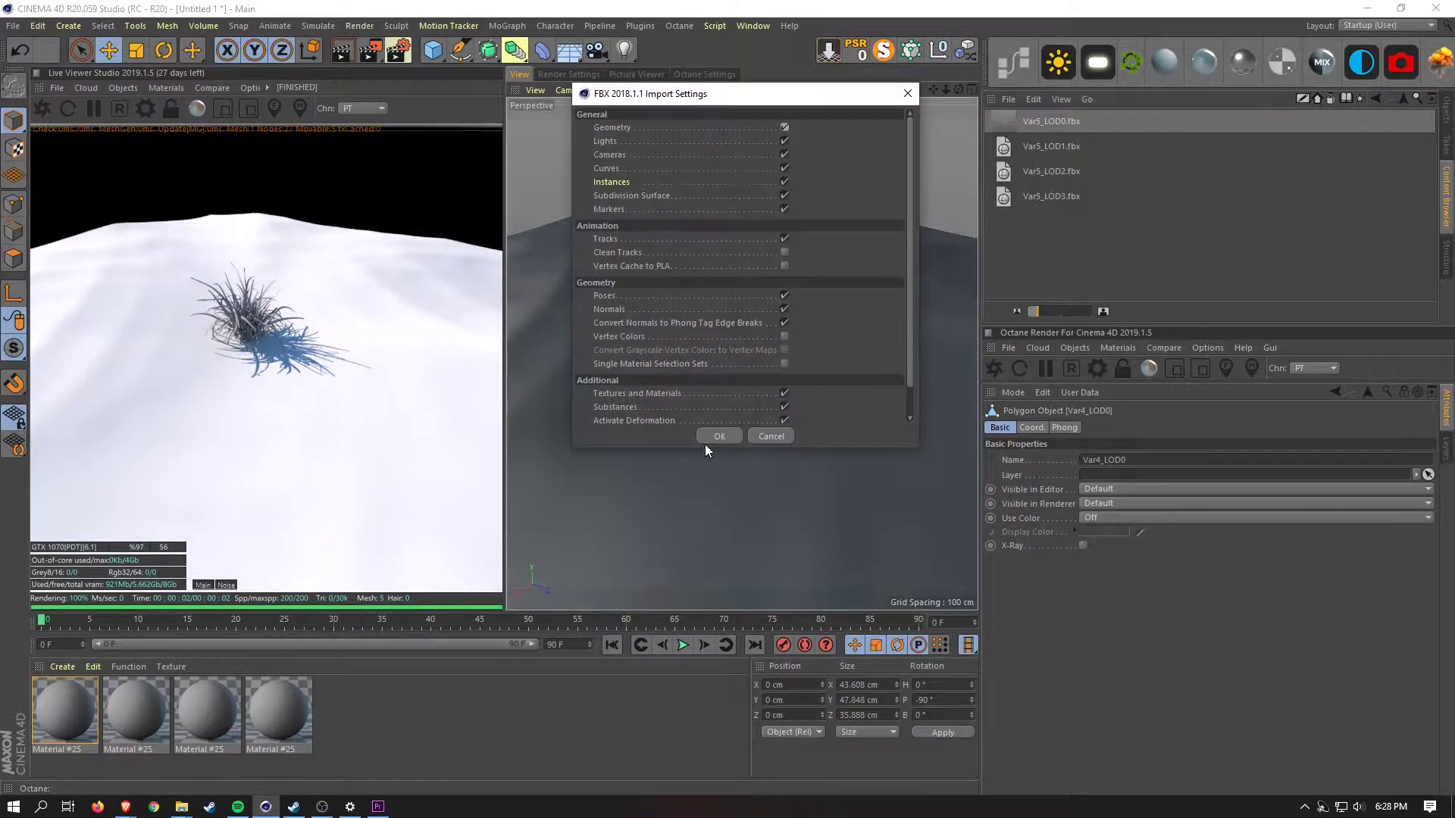
click(717, 438)
click(1403, 99)
double_click(1045, 268)
double_click(1052, 122)
click(719, 437)
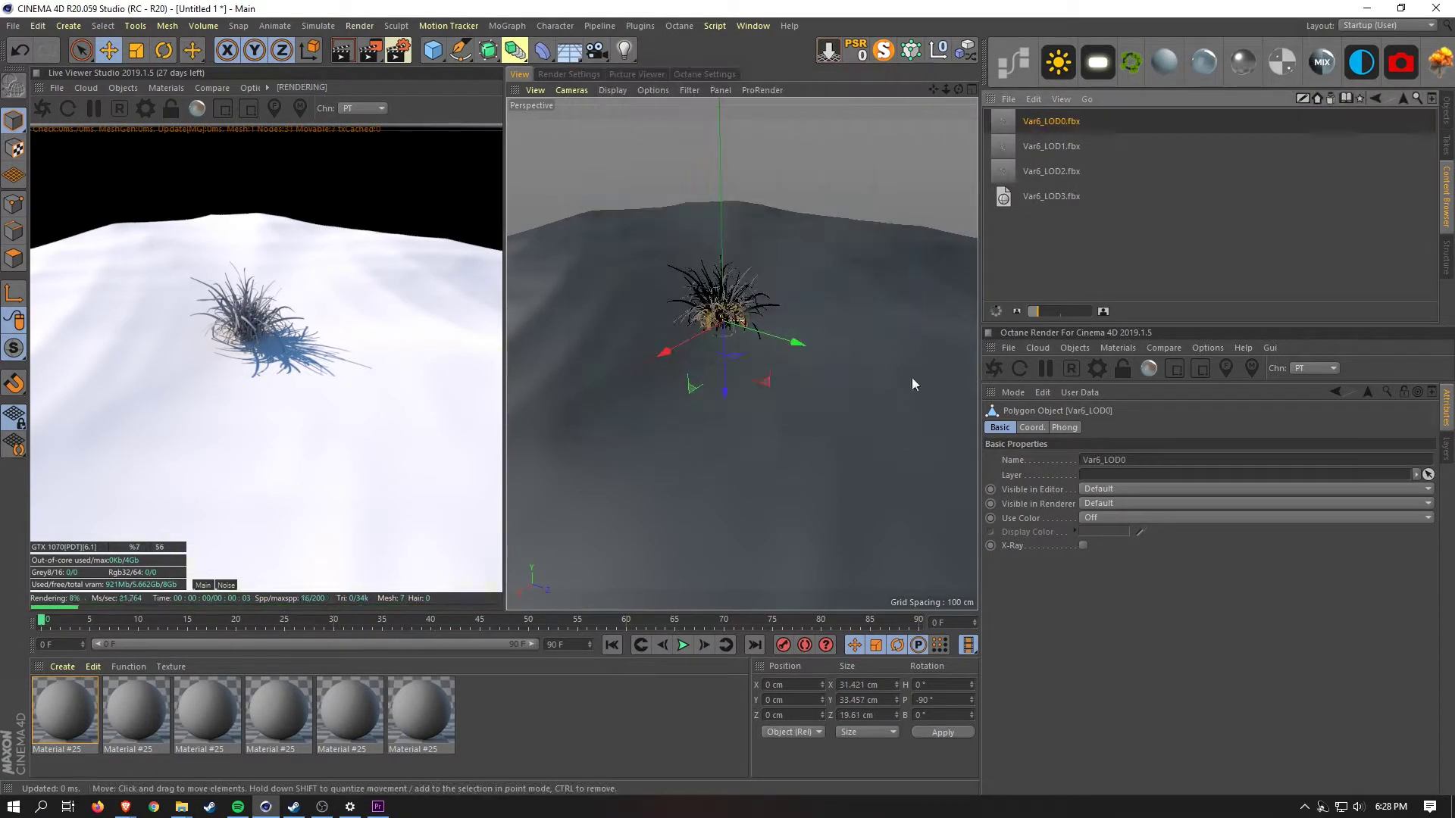
Return to the scene's object list and move Var1_LOD0 away from the overlapping clumps to Z about -87 cm
click(1447, 112)
click(1042, 195)
click(1044, 236)
click(1042, 193)
click(1039, 133)
click(1039, 250)
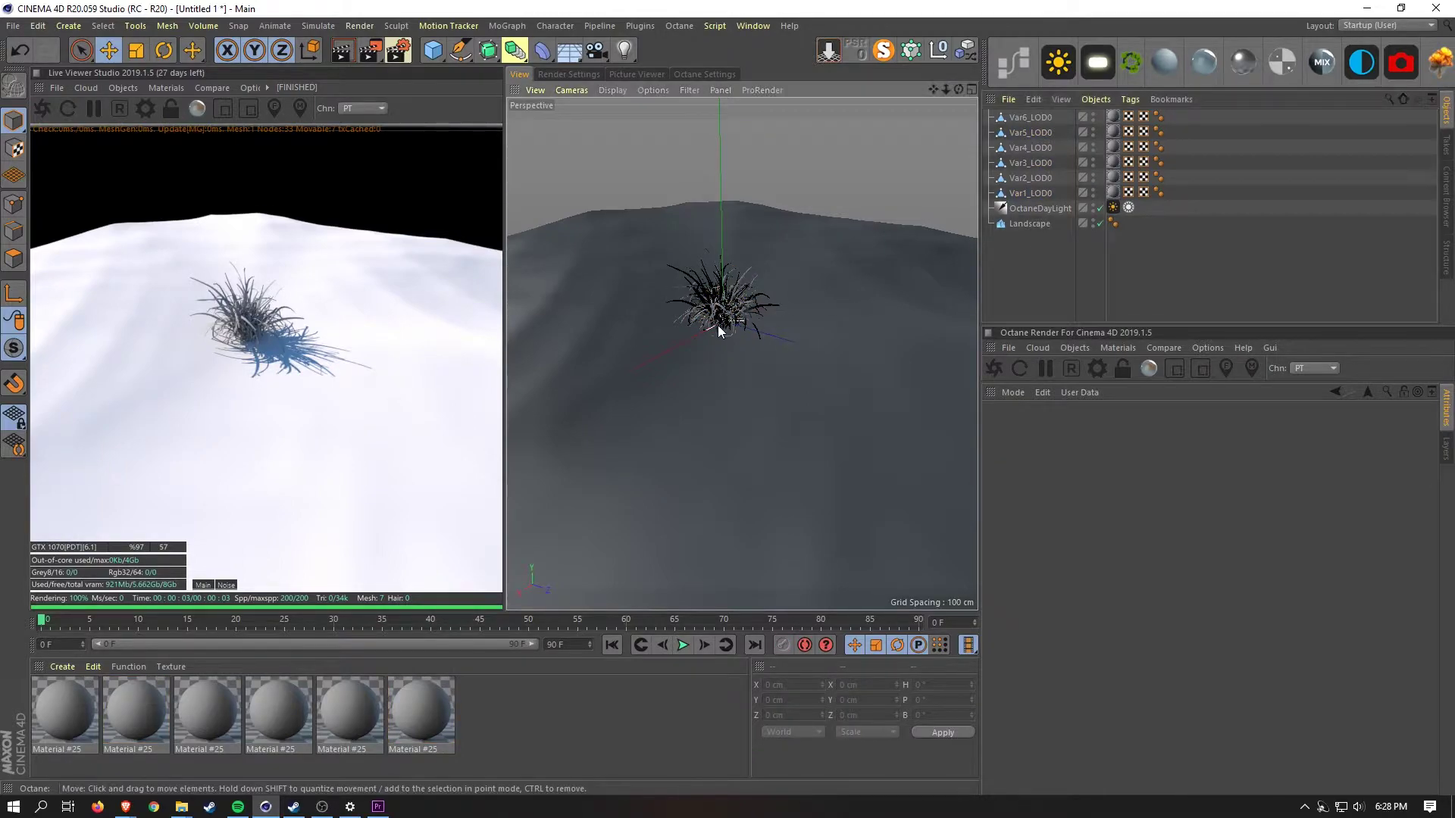
alt+drag(713, 326, 712, 353)
alt+right_drag(712, 353, 713, 318)
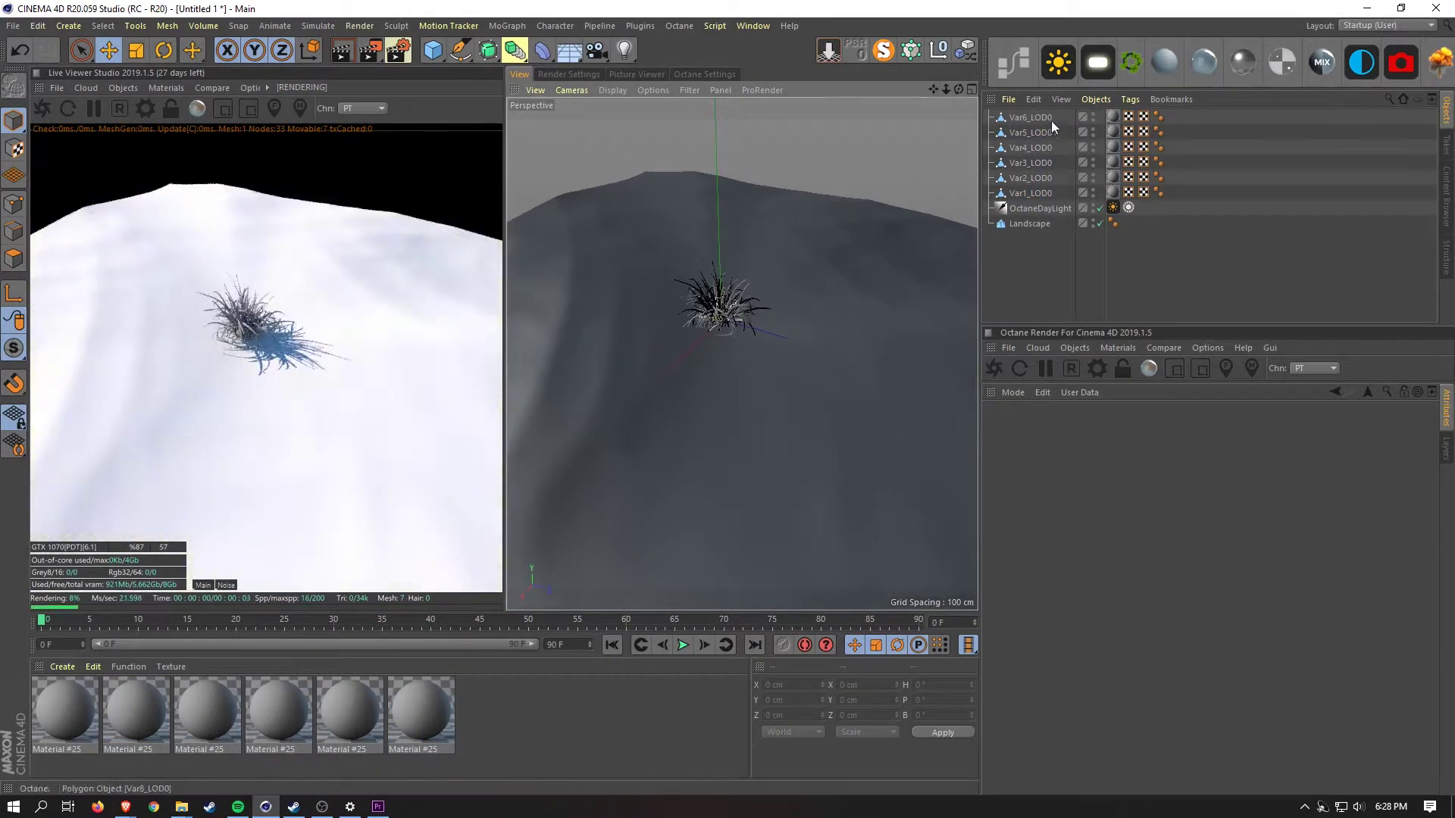
click(1021, 195)
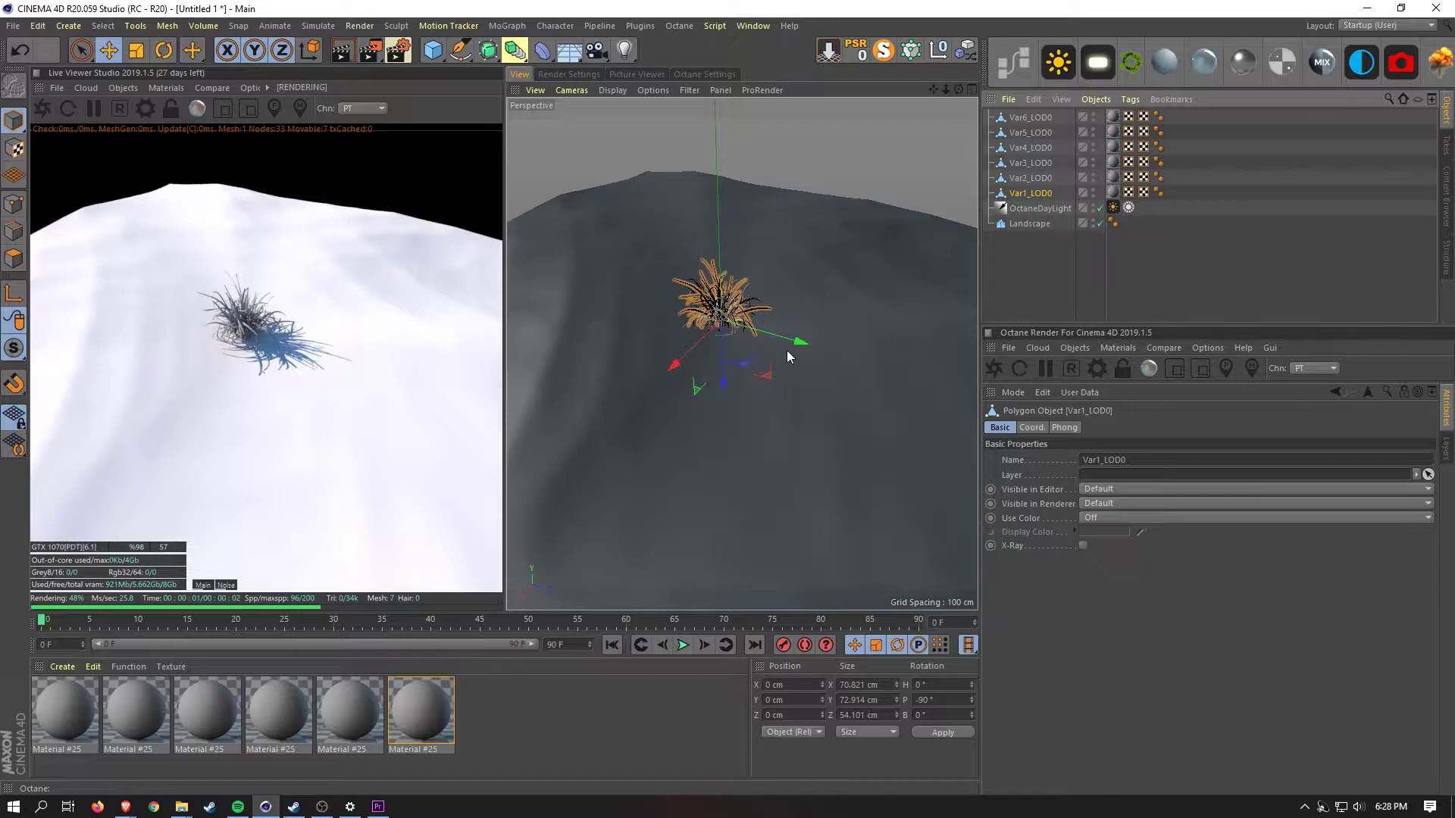
mouse_move(796, 334)
mouse_down()
mouse_move(750, 324)
mouse_move(776, 329)
mouse_up()
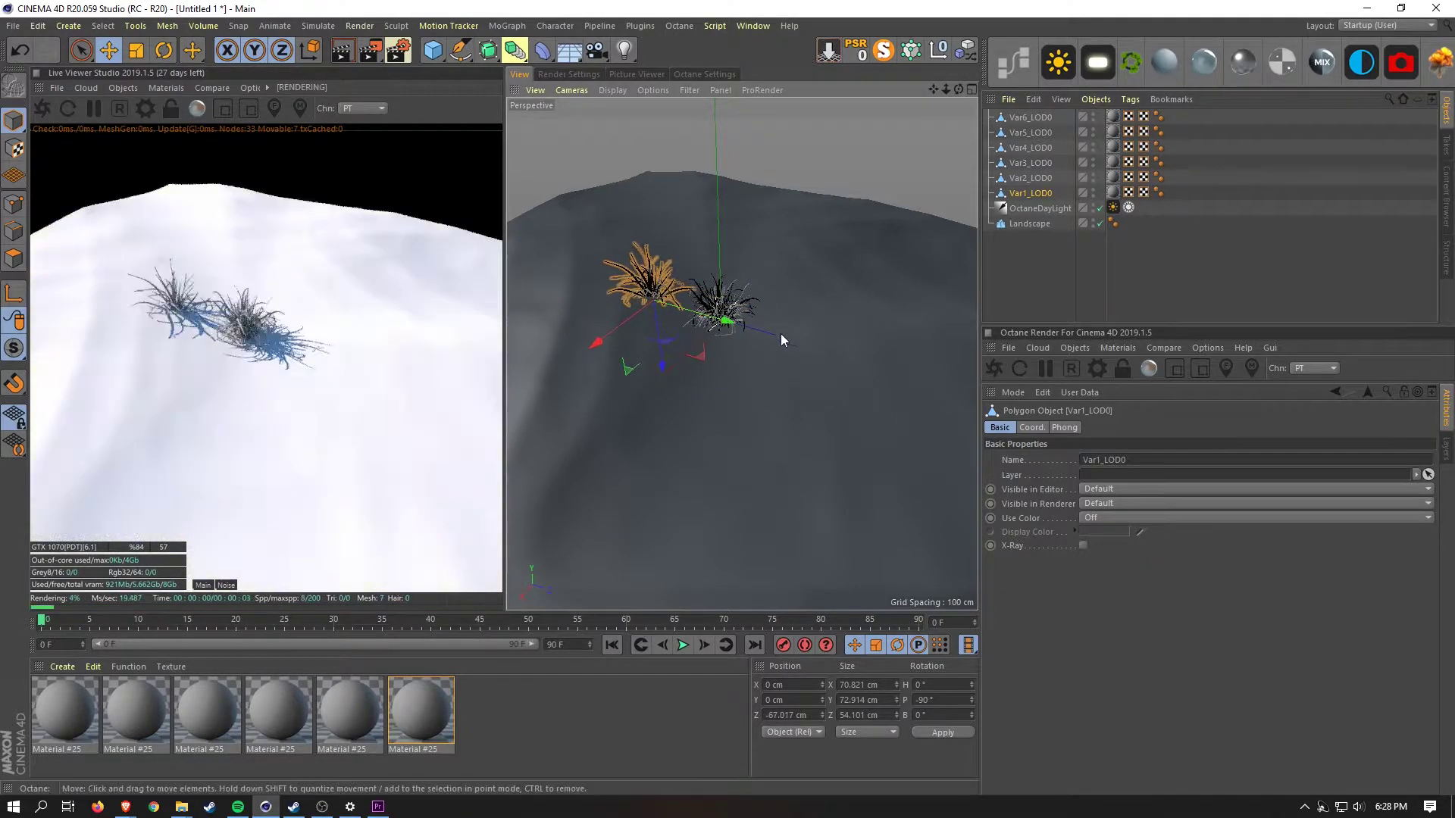
Spread Var2_LOD0, Var3_LOD0 and Var4_LOD0 apart across the landscape so the clumps stand separately
click(1033, 178)
drag(676, 364, 641, 412)
click(1032, 163)
click(1038, 151)
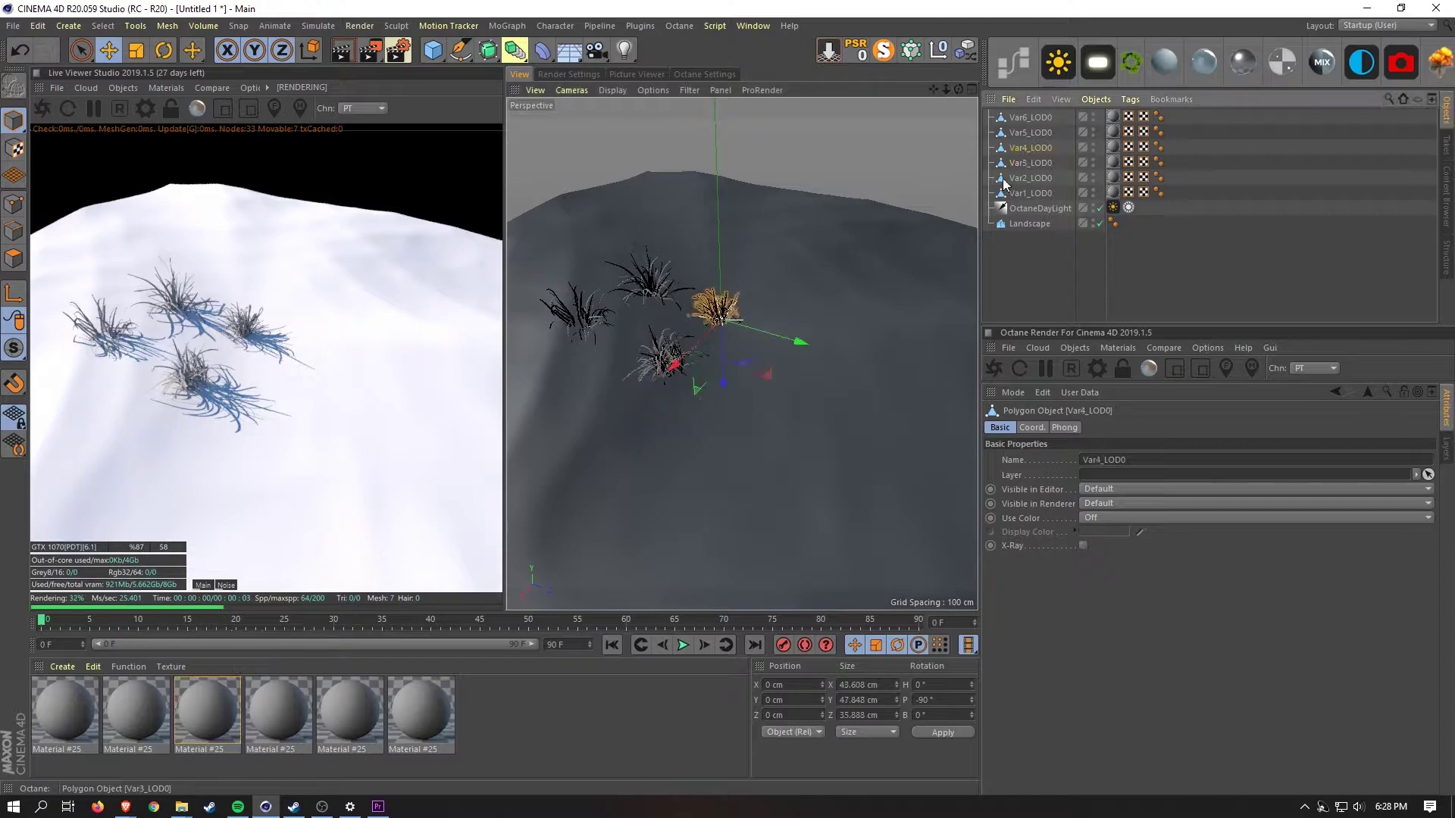
drag(798, 344, 864, 362)
Move Var6_LOD0 clear of the other clumps to X about 76 cm and Z about 53 cm
click(1031, 118)
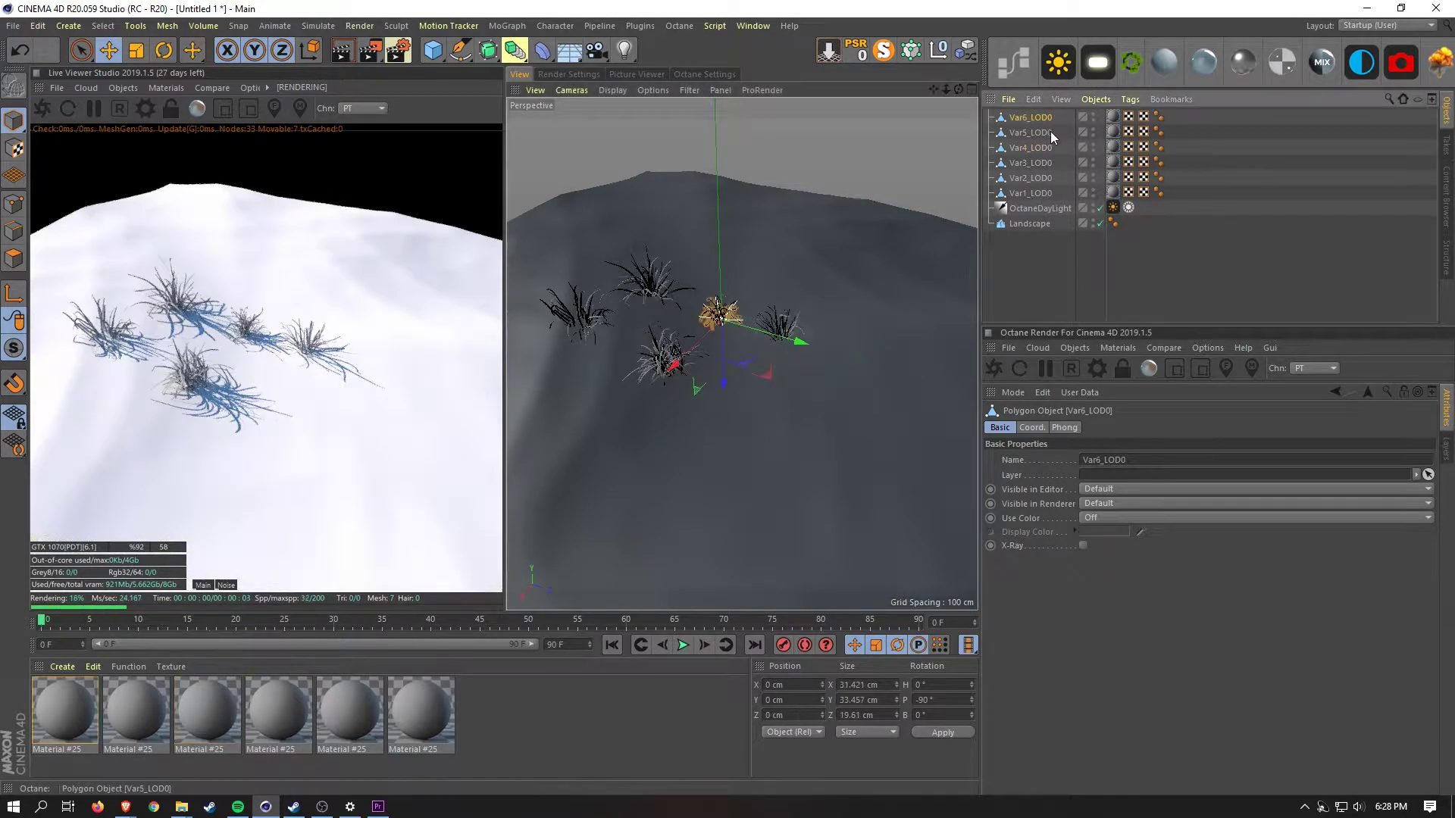
drag(795, 328, 845, 361)
drag(731, 389, 678, 454)
drag(801, 417, 830, 395)
alt+drag(683, 388, 783, 323)
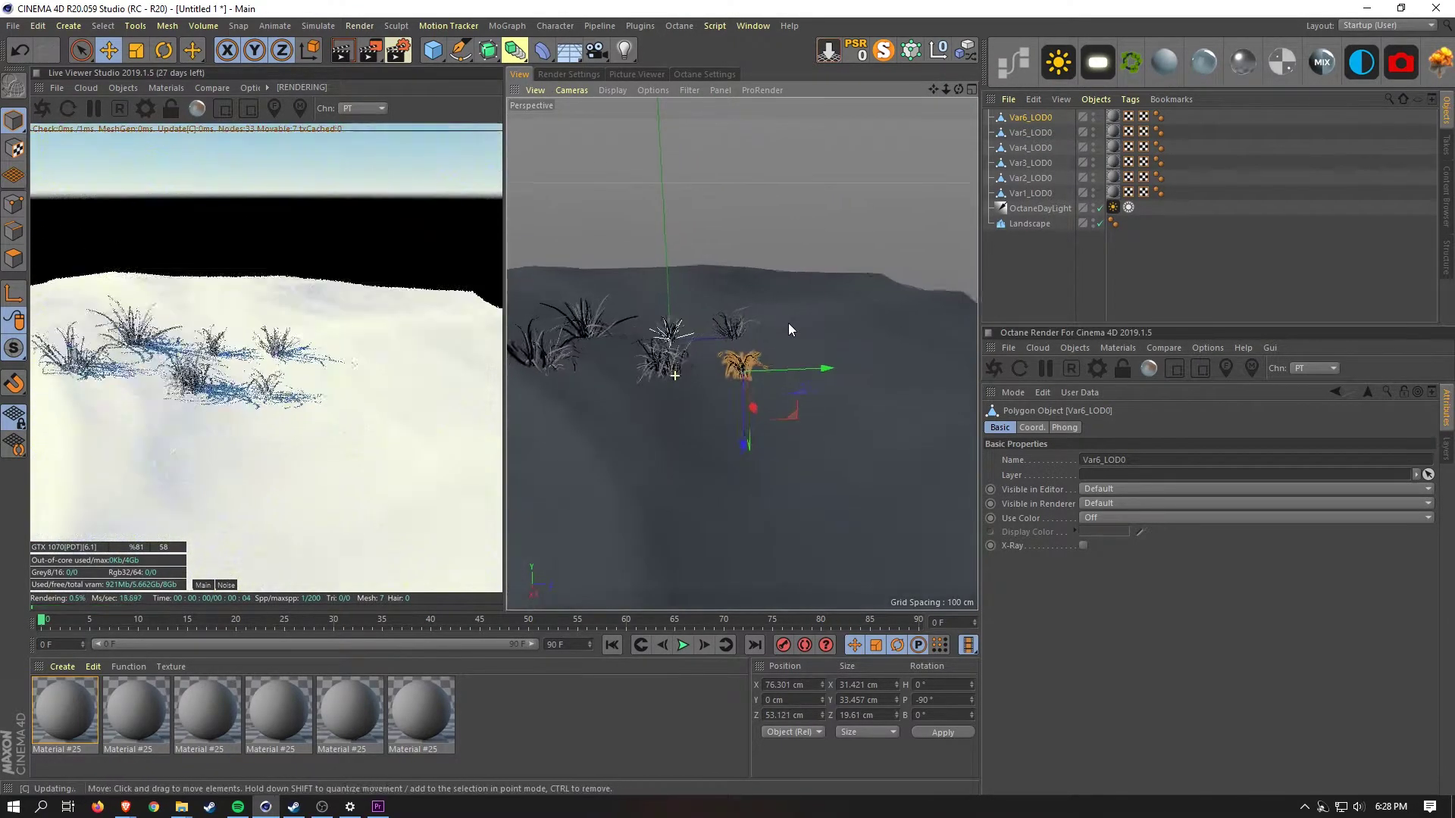
scroll(717, 361, up, 2)
alt+drag(716, 360, 786, 385)
scroll(774, 349, up, 4)
scroll(757, 348, down, 4)
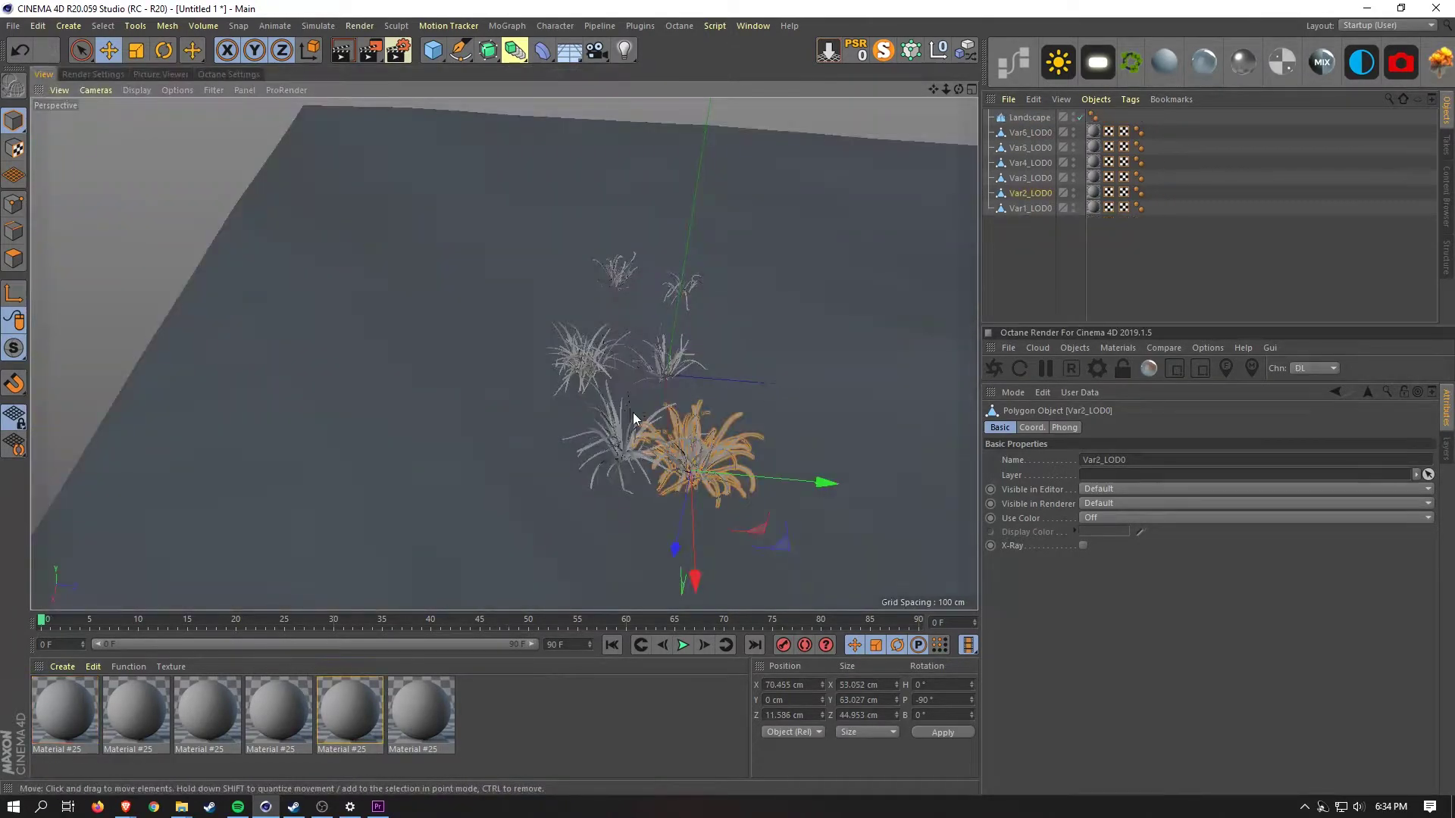
Move the Landscape object vertically to Y about -3.5 cm beneath the grass clumps
mouse_move(633, 412)
alt+mouse_down()
mouse_move(684, 382)
mouse_move(689, 356)
mouse_move(689, 405)
mouse_move(639, 405)
alt+mouse_up()
click(807, 453)
drag(496, 284, 496, 292)
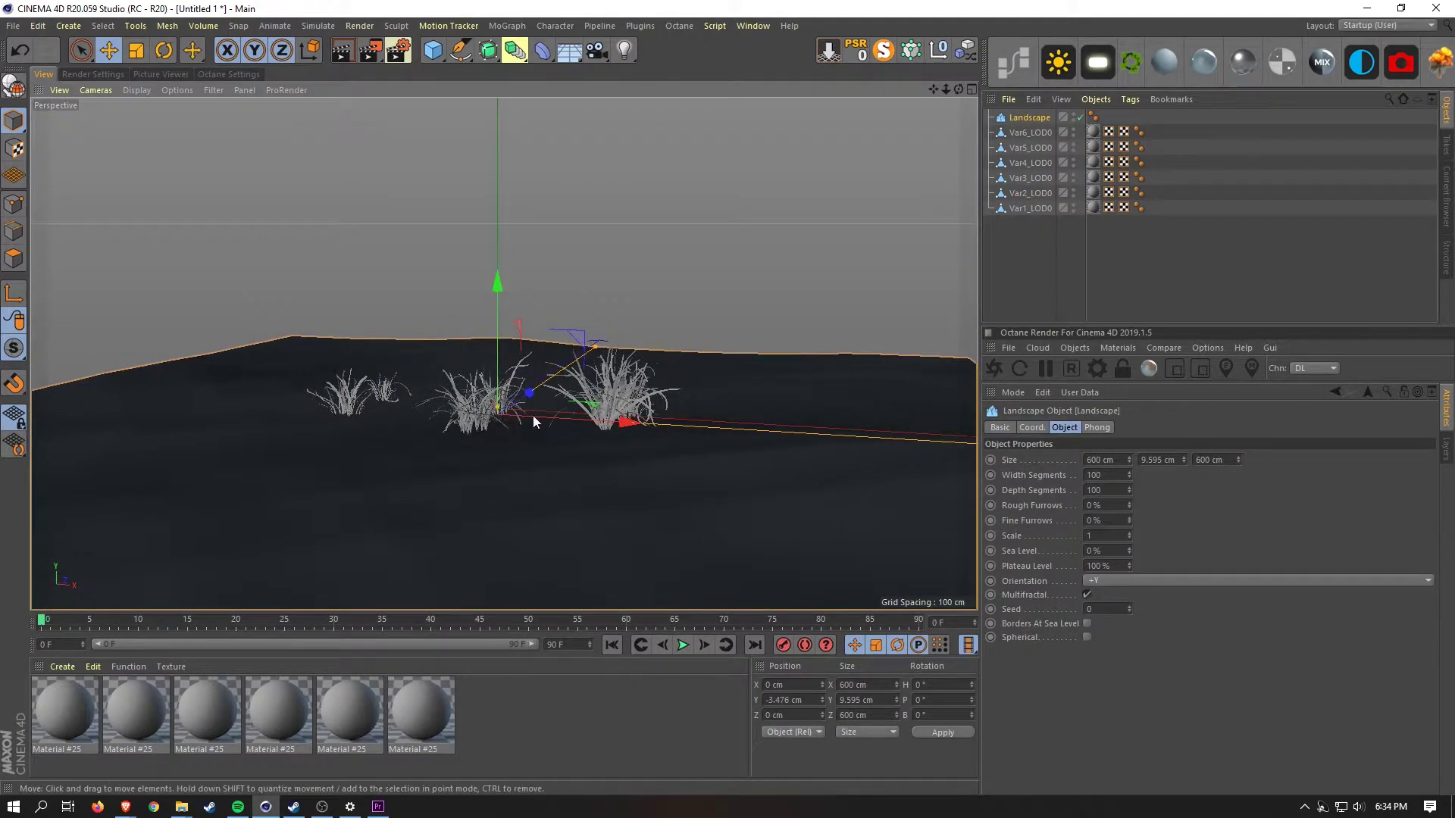
Examine Var3_LOD0 and the other grass clumps on the landscape from several angles and distances, including the direction of the object axes
alt+middle_drag(529, 411, 583, 394)
click(525, 410)
scroll(531, 401, up, 5)
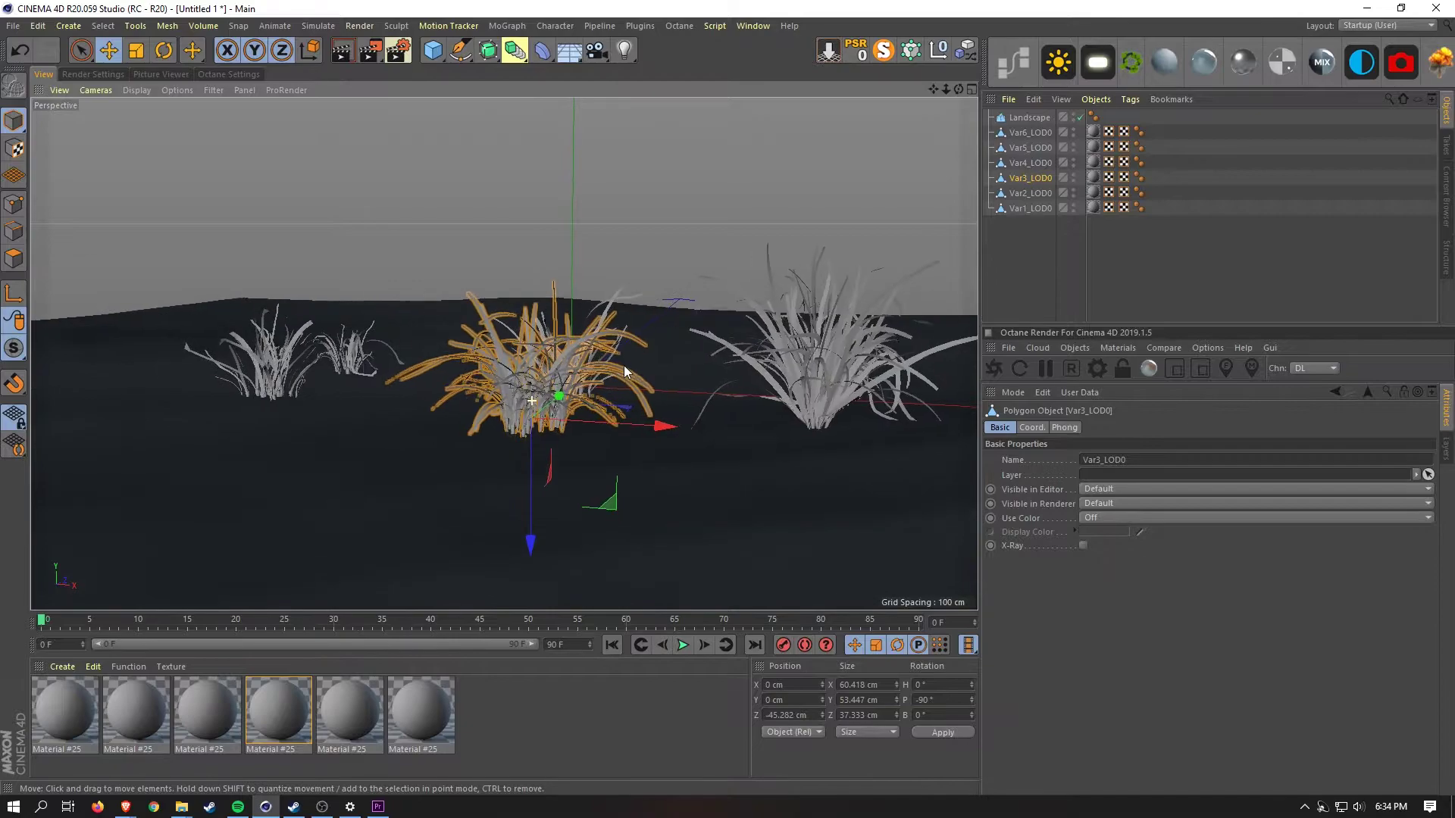
alt+drag(558, 415, 461, 473)
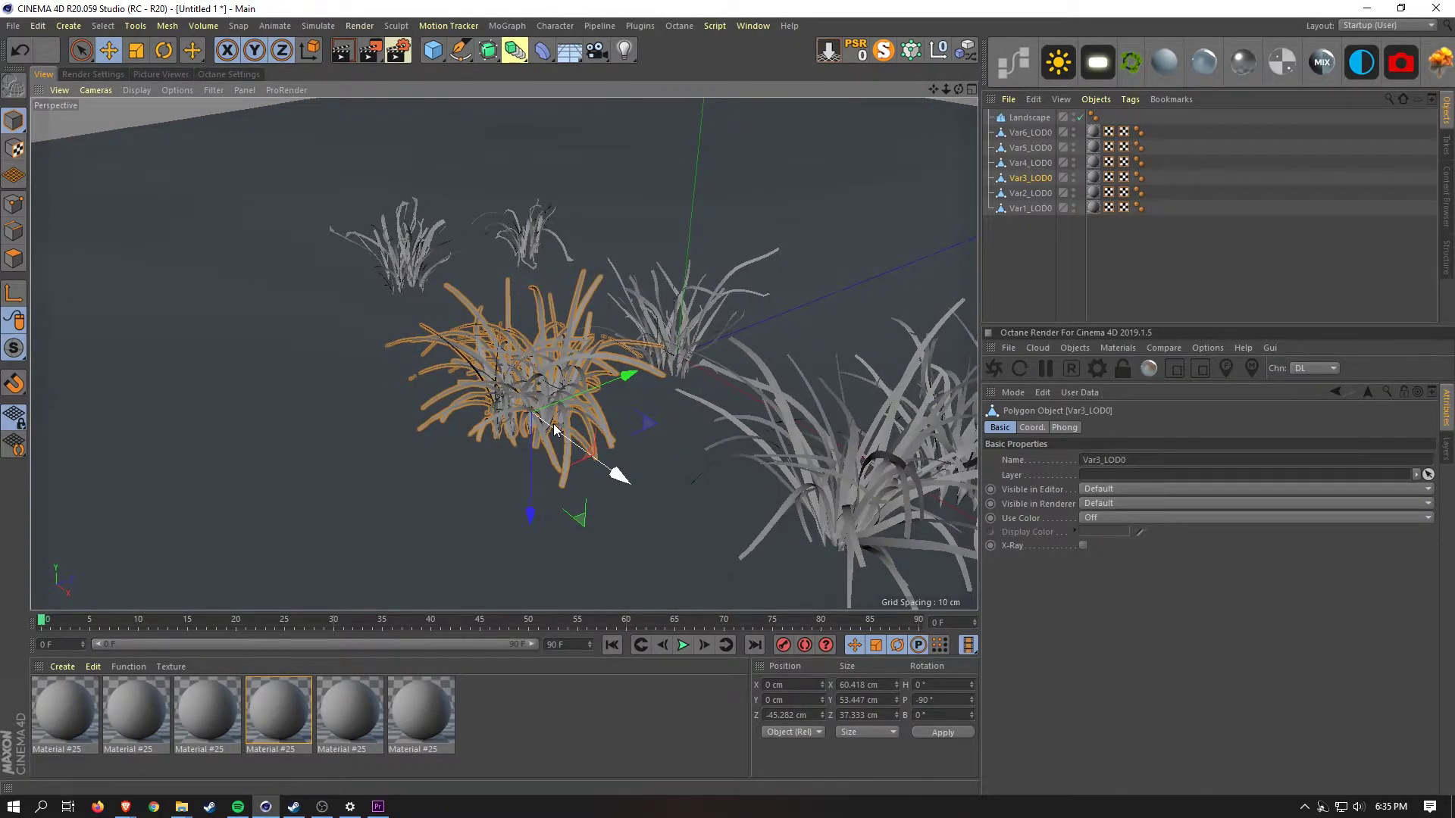
scroll(617, 415, down, 8)
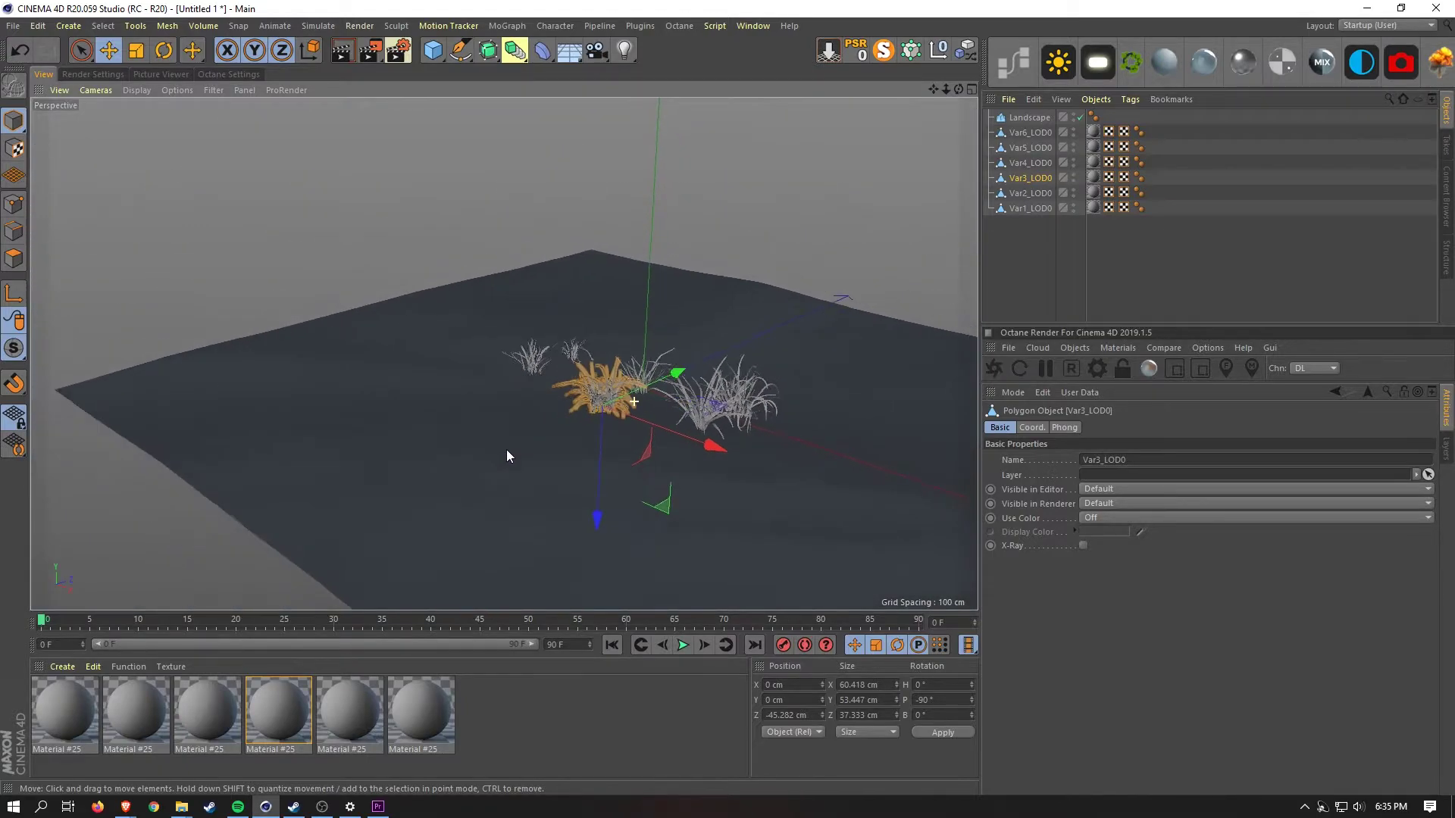
scroll(510, 452, down, 4)
alt+drag(640, 260, 613, 269)
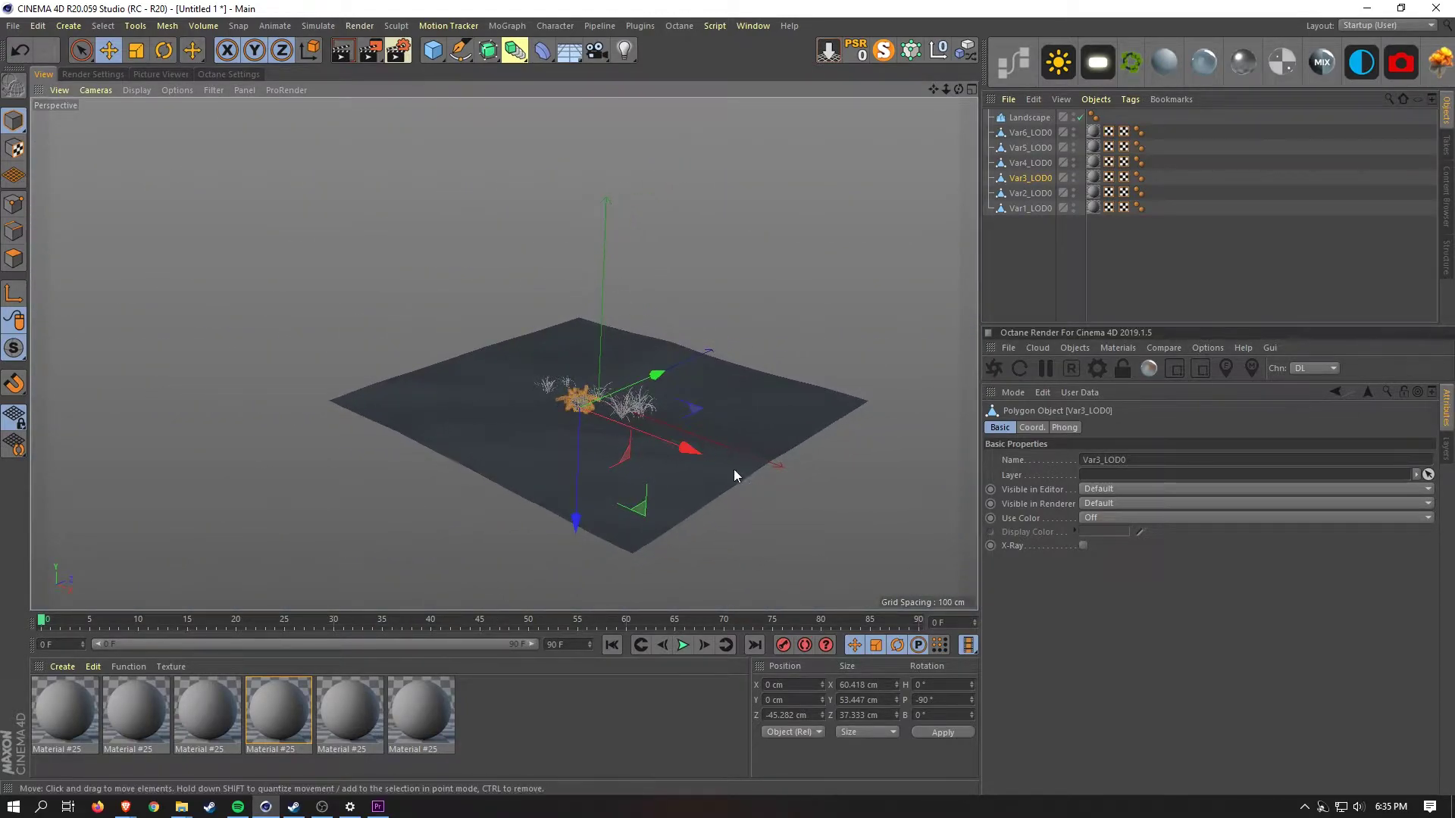
click(720, 350)
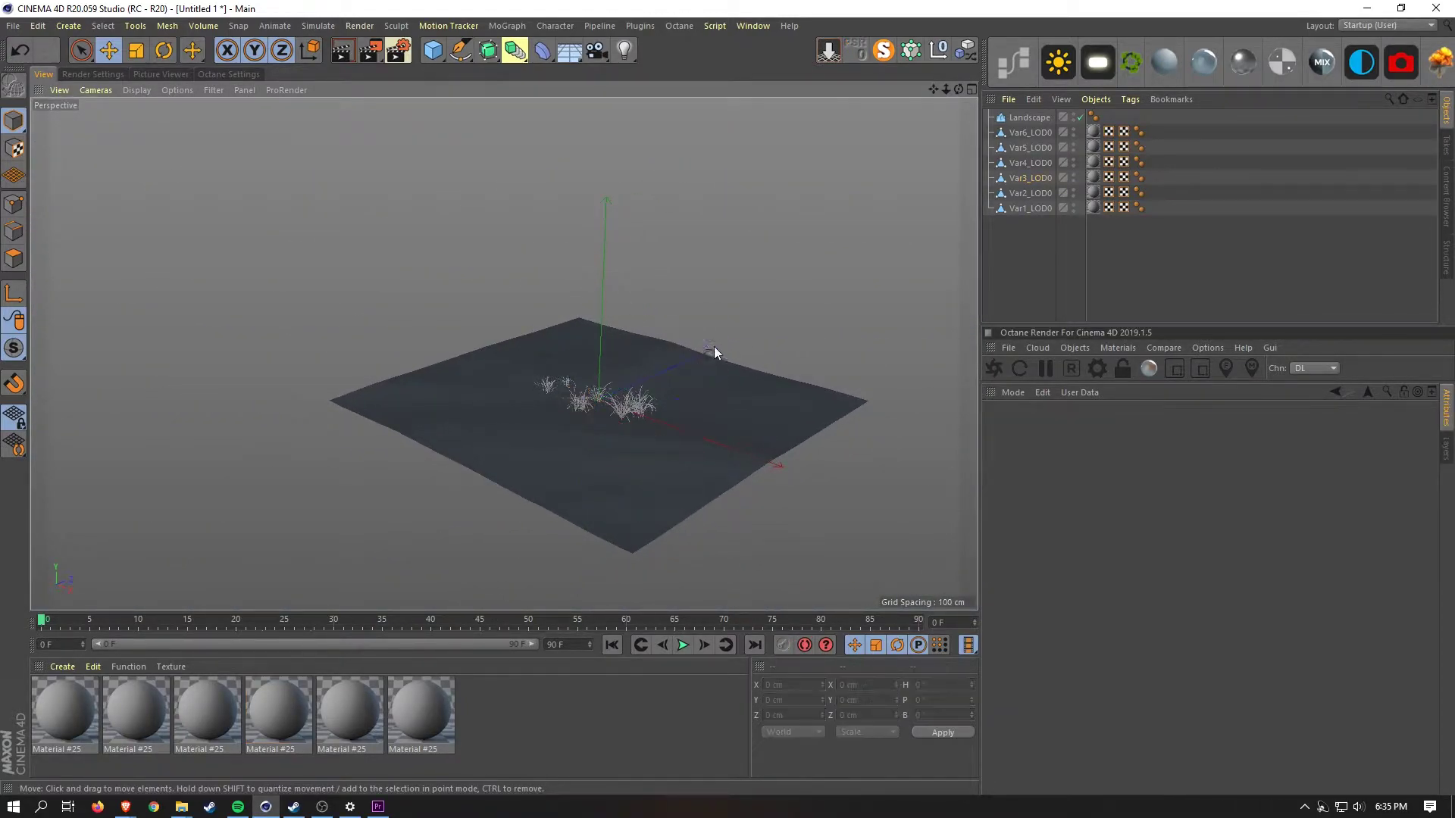
scroll(691, 366, up, 5)
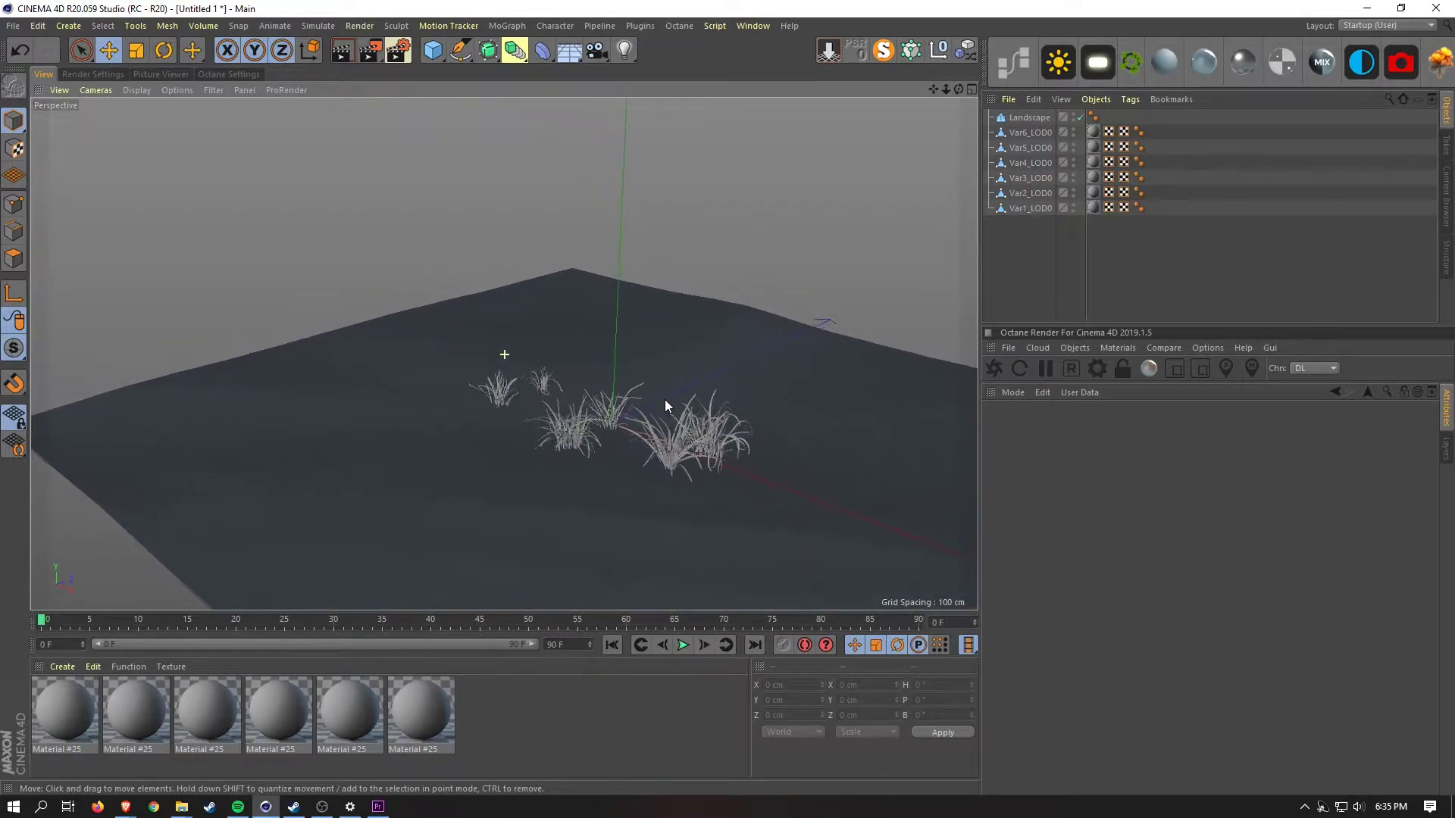
Rotate only the object axis of Var3_LOD0 to a pitch of 0° so its Y axis points straight up
click(594, 447)
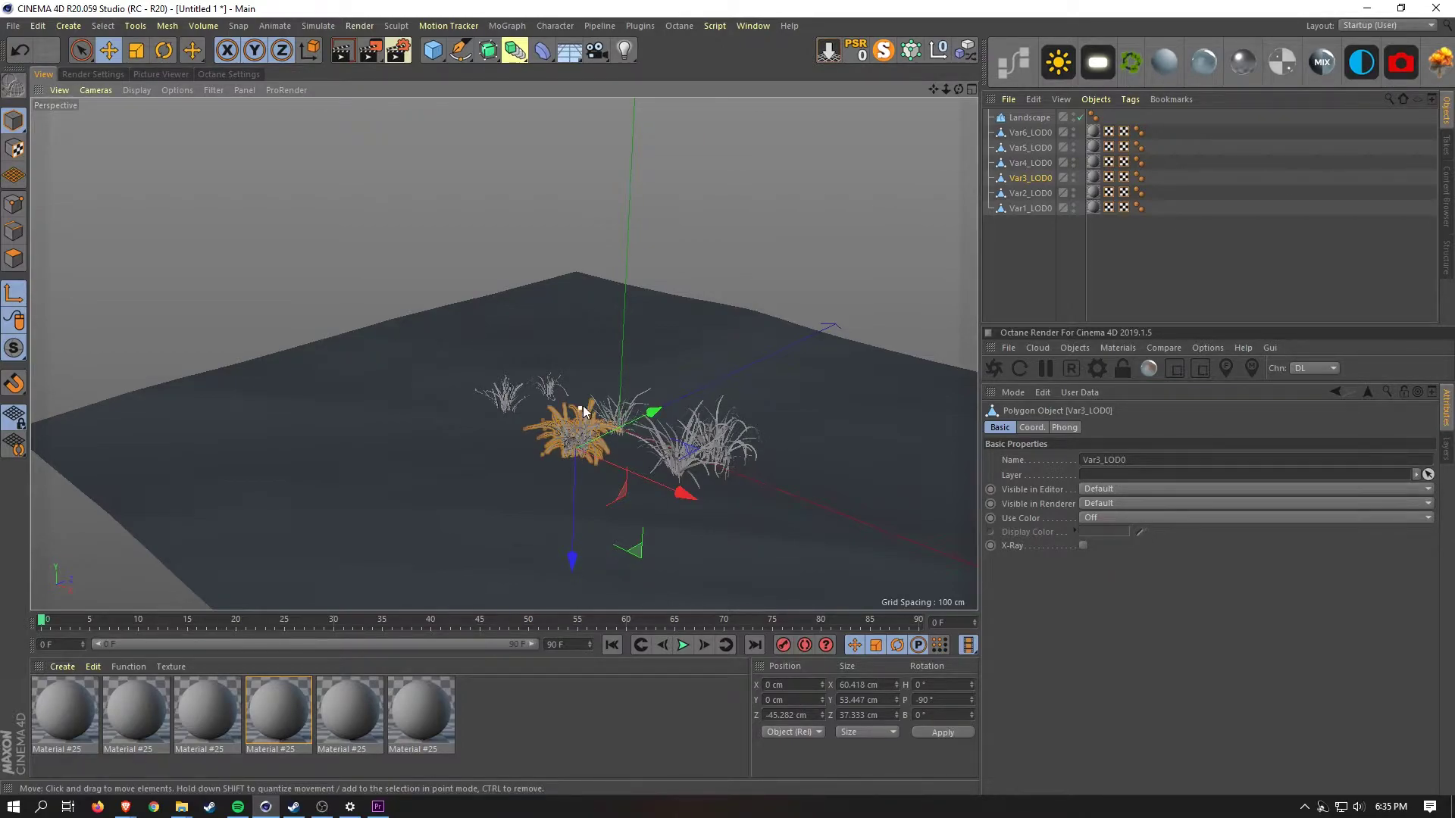
key(r)
drag(547, 395, 547, 495)
key(e)
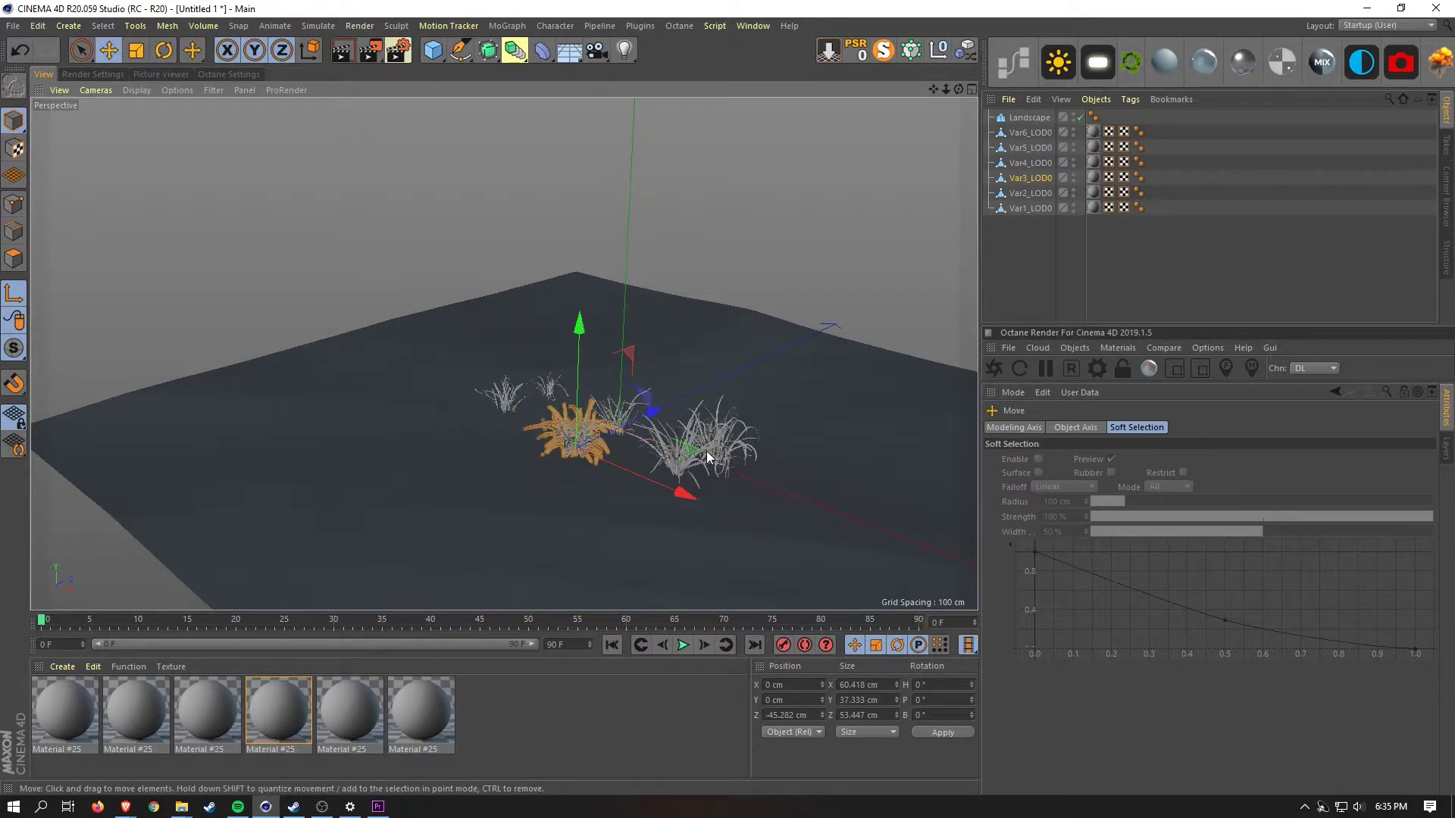
Try to rotate the axes of Var1, Var2, Var4, Var5 and Var6 together as one multi-object selection
click(574, 388)
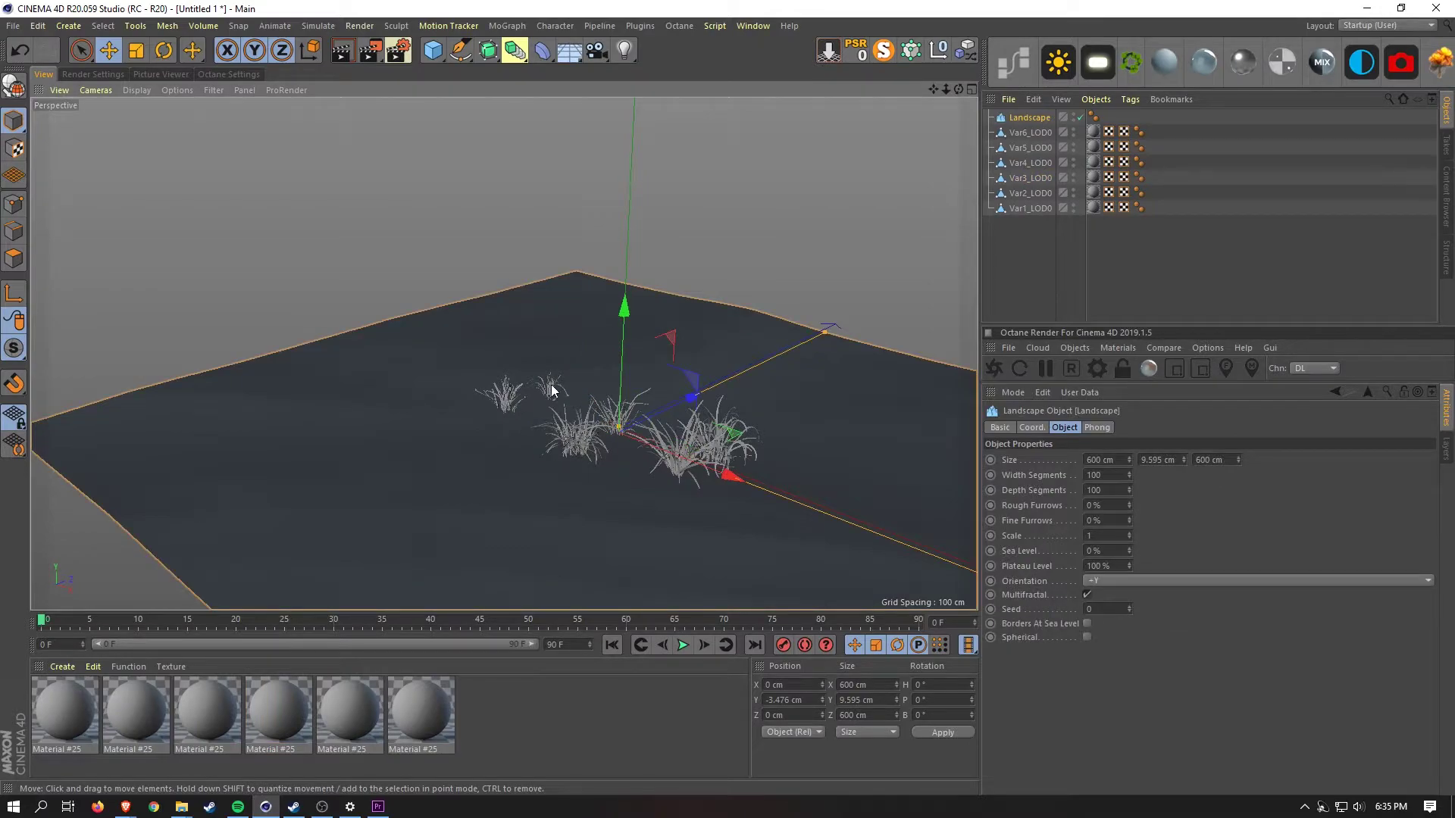
click(506, 398)
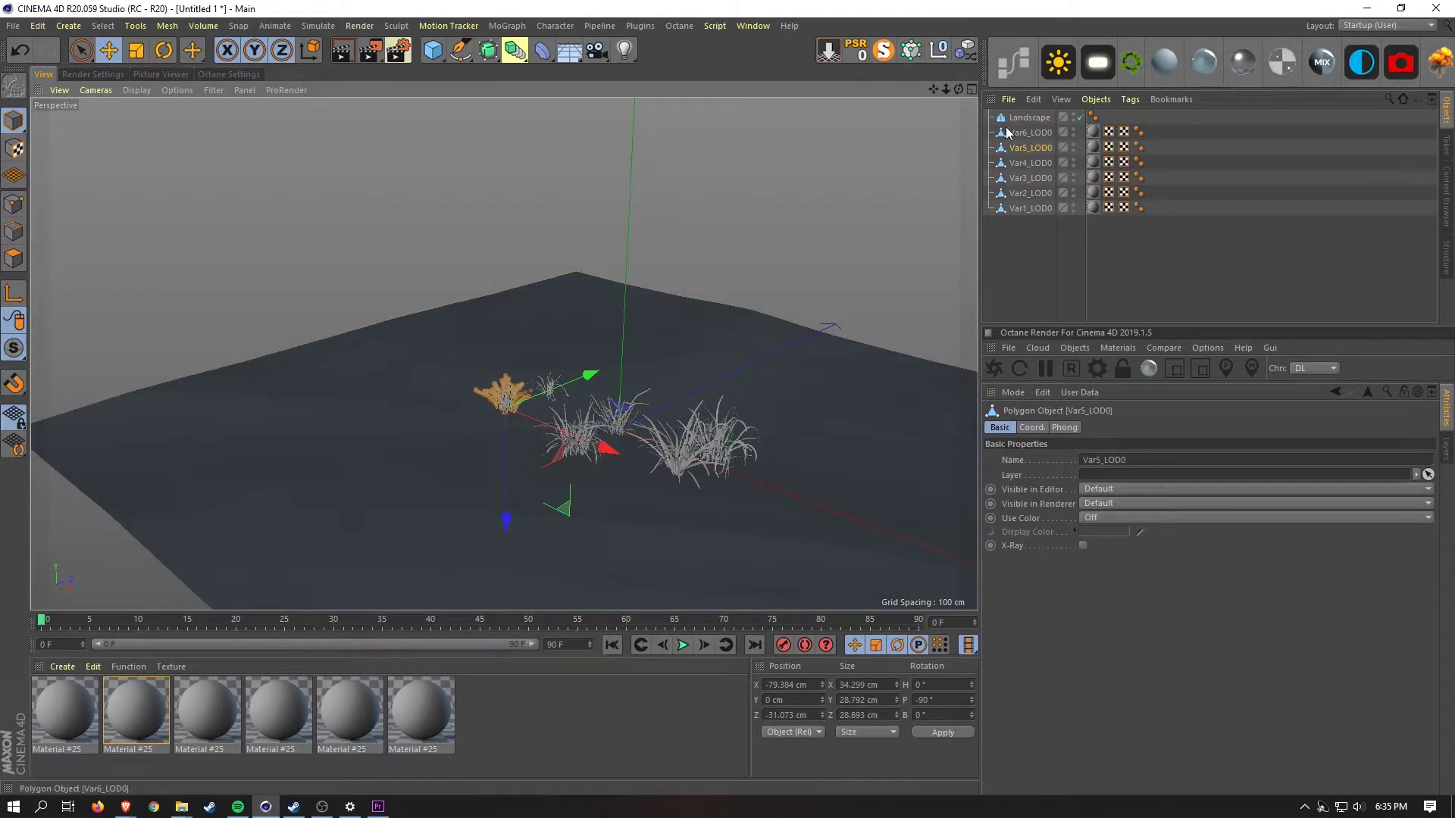
click(1029, 164)
click(1030, 178)
click(1035, 192)
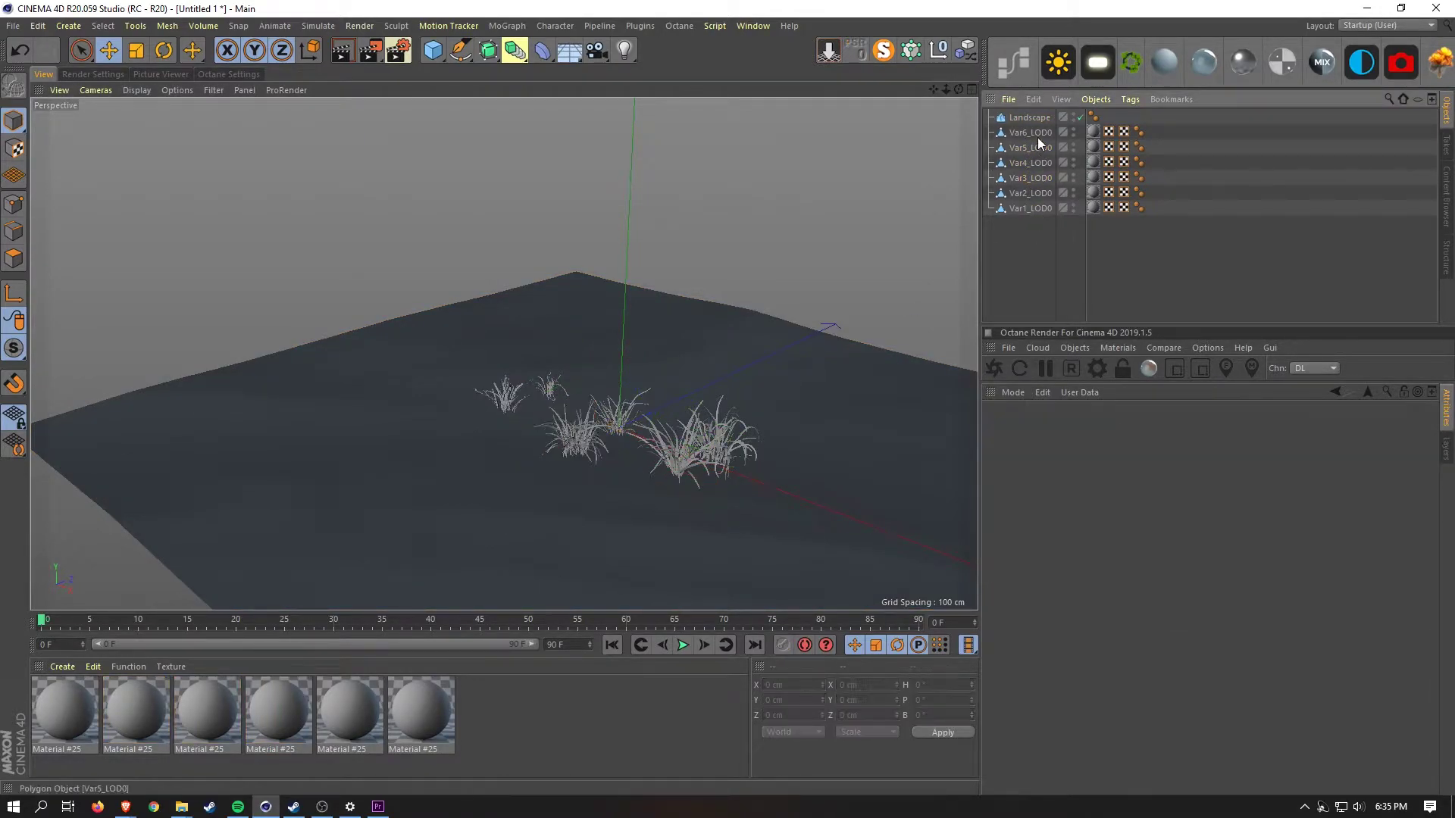
click(1037, 135)
ctrl+click(1030, 147)
ctrl+click(1034, 161)
ctrl+click(1032, 193)
ctrl+click(1031, 206)
ctrl+click(1030, 206)
ctrl+click(1030, 210)
alt+drag(599, 467, 547, 485)
scroll(599, 409, up, 8)
key(l)
key(t)
key(r)
drag(427, 379, 437, 354)
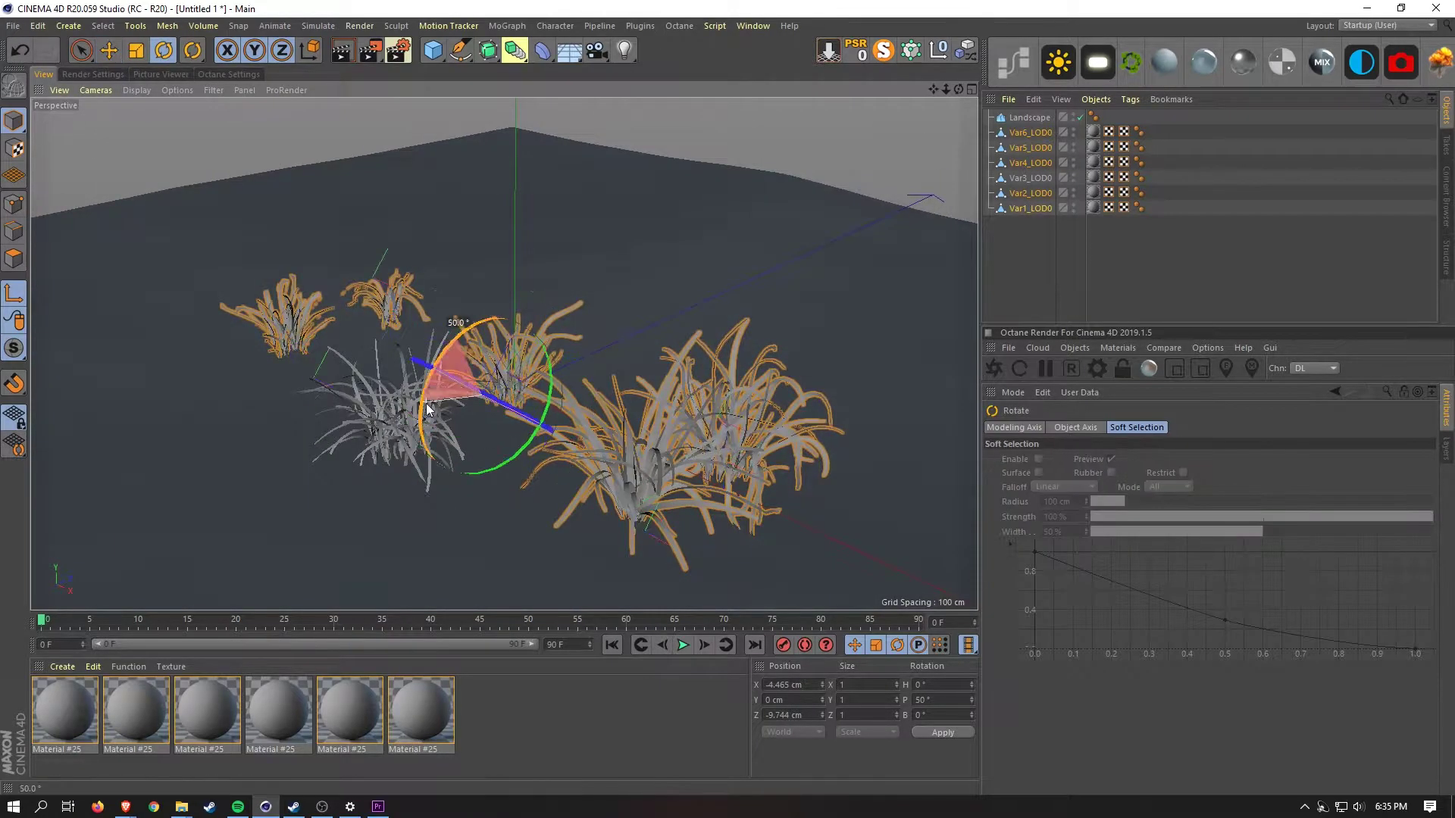
Rotate the object axes of Var6_LOD0, Var5_LOD0 and Var4_LOD0 individually so each Y axis points up
click(1031, 132)
drag(331, 297, 326, 315)
click(1030, 148)
drag(269, 276, 228, 325)
click(1031, 163)
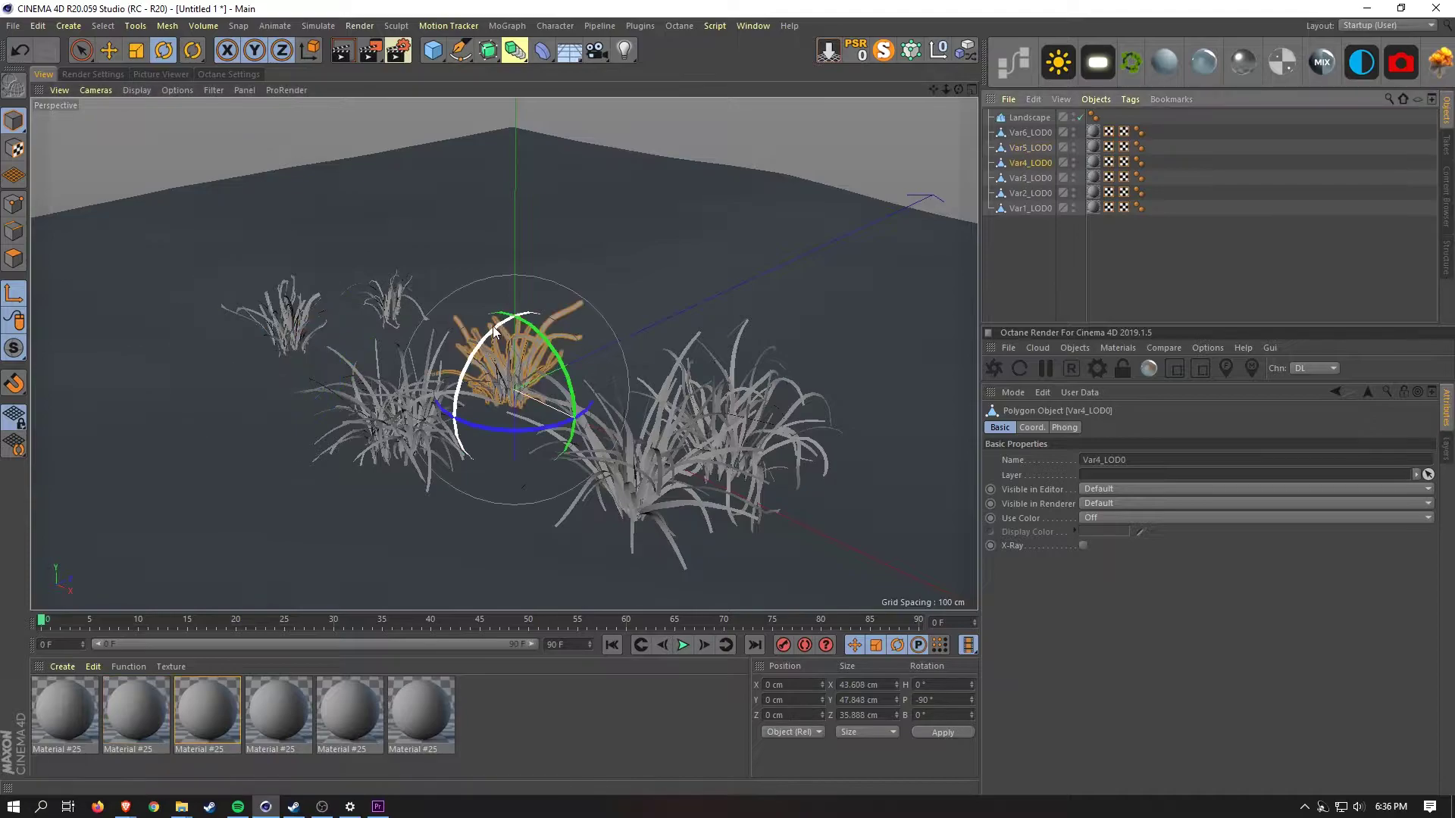
drag(493, 325, 451, 383)
Rotate the object axes of Var2_LOD0 and Var1_LOD0 individually so their Y axes point up
click(1031, 193)
drag(704, 401, 557, 578)
click(1031, 208)
key(e)
Check the axis direction of the grass variations by selecting Var3, Var1, Var4, Var5 and Var6 in turn
click(1039, 177)
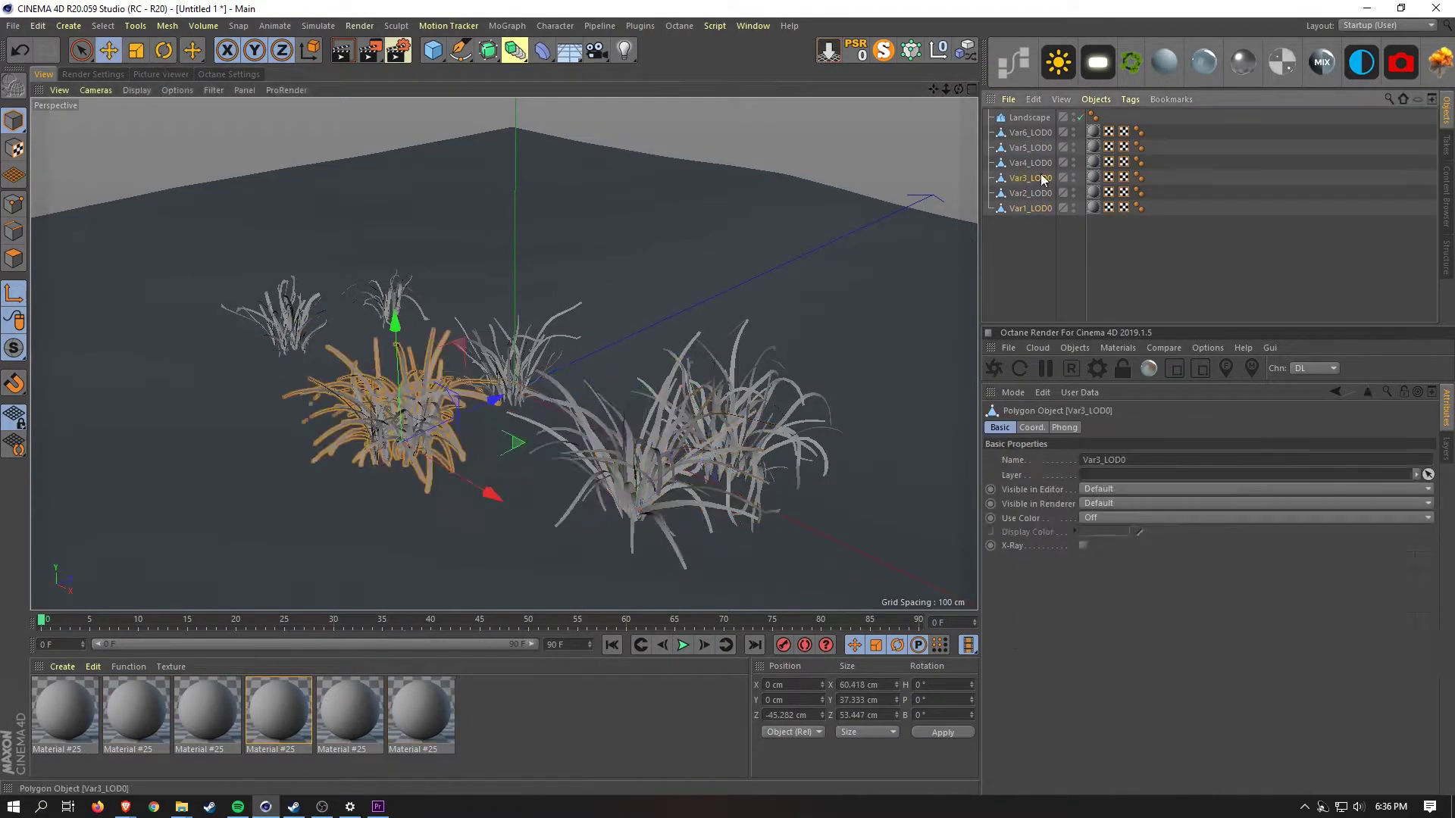
scroll(701, 434, down, 6)
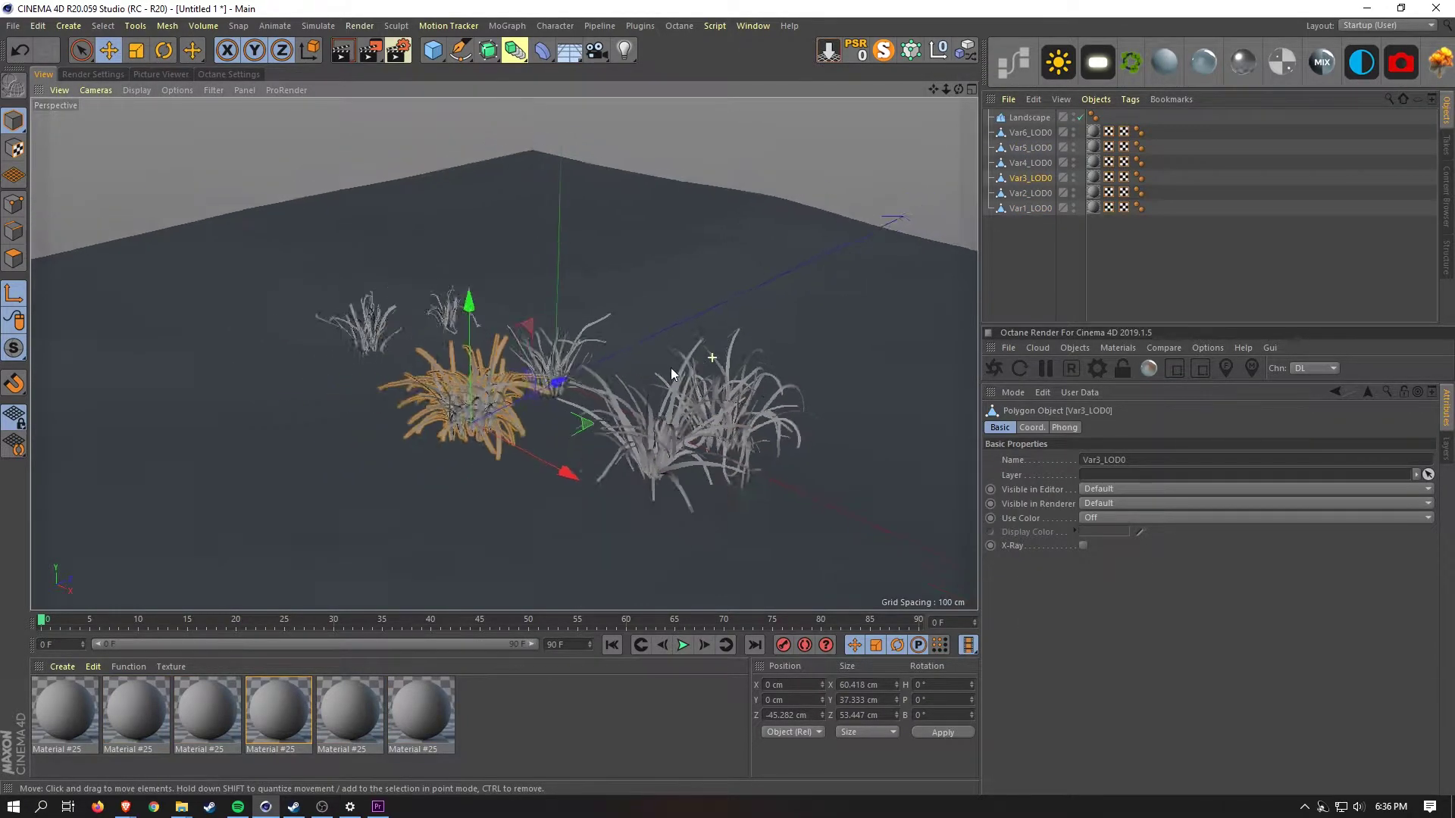
click(1032, 209)
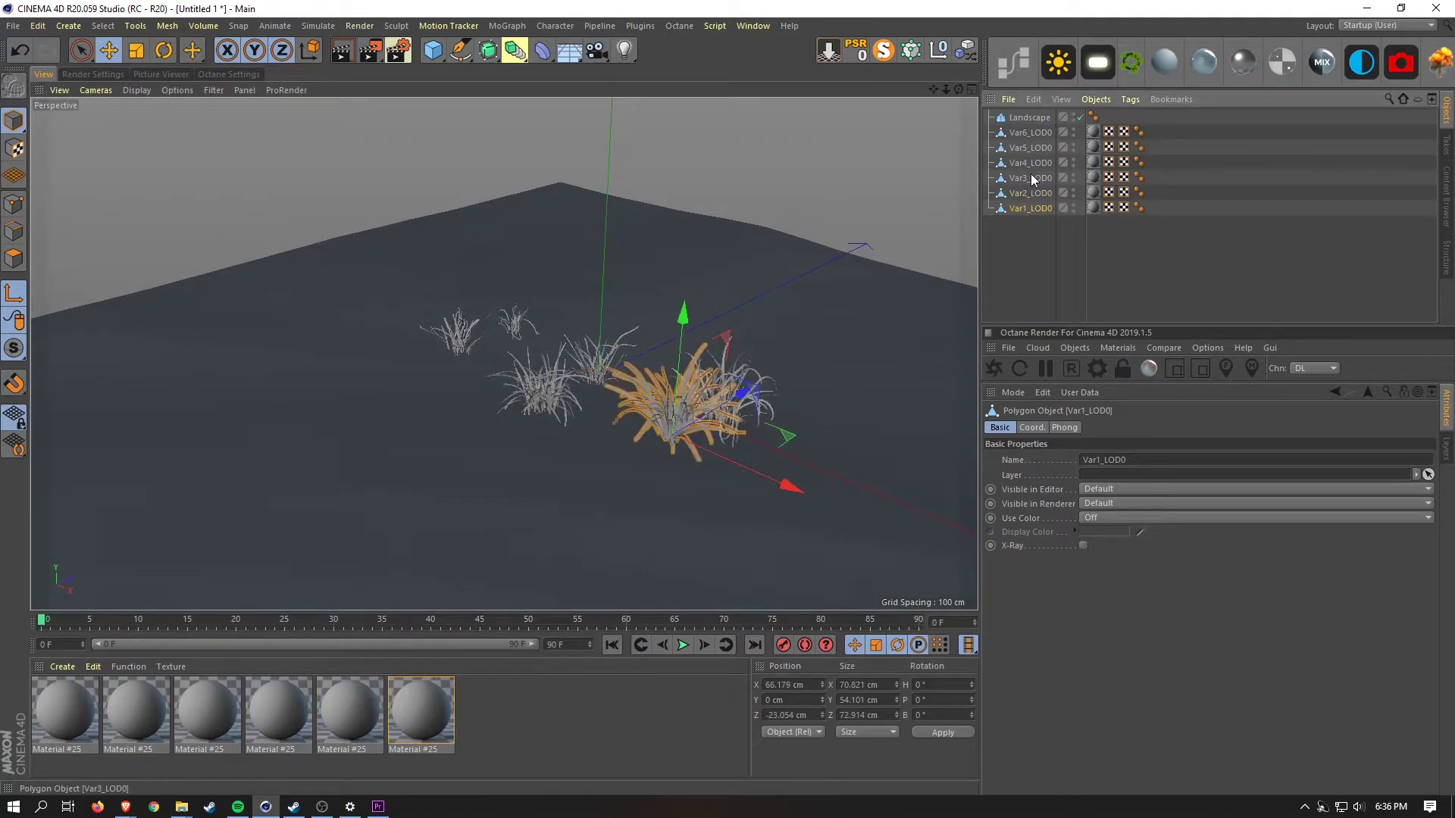
click(1031, 176)
click(1029, 162)
click(1028, 148)
click(1027, 132)
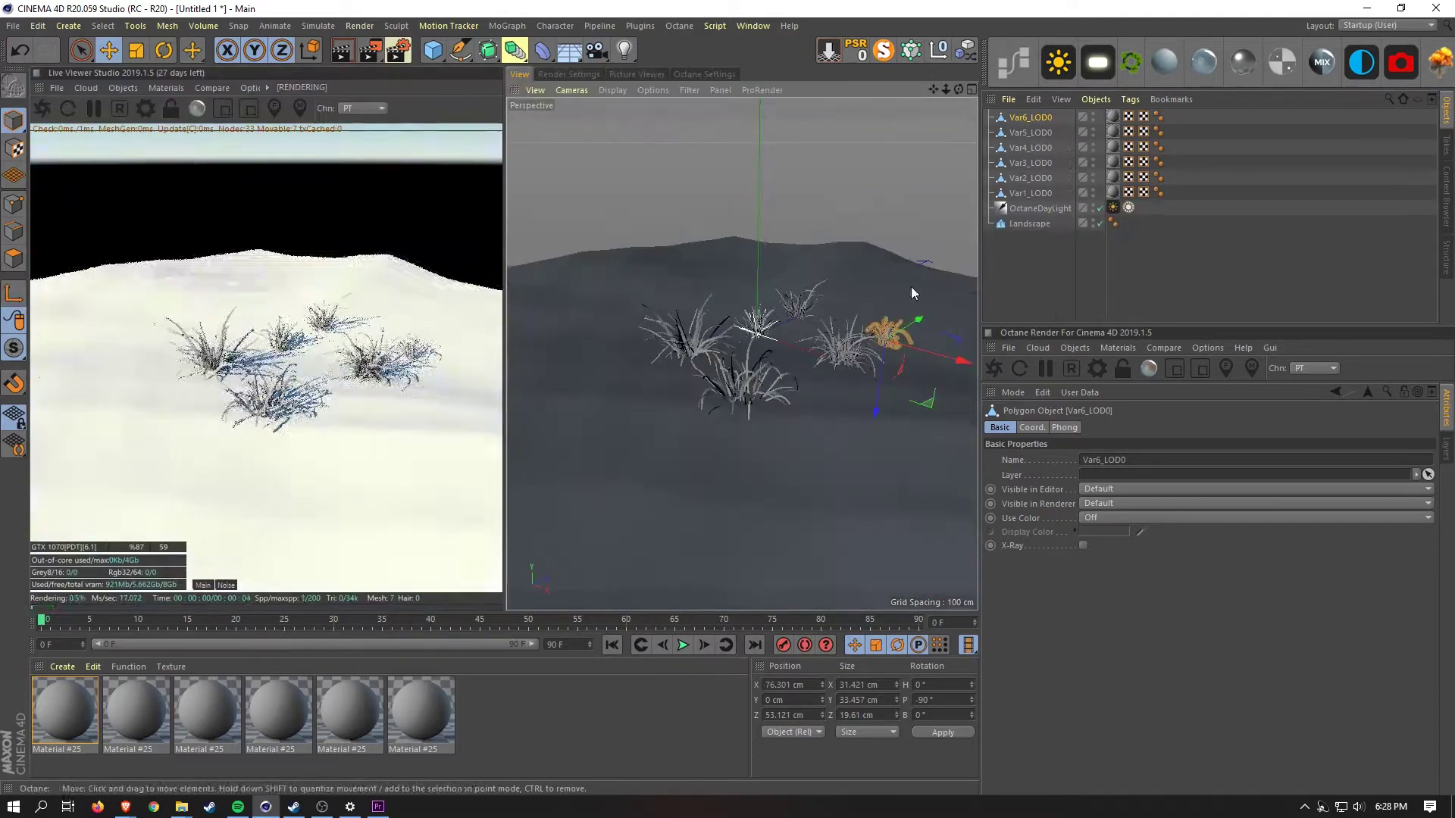
Convert all six imported Material #25 materials to Octane materials and remove the unused originals
click(1061, 275)
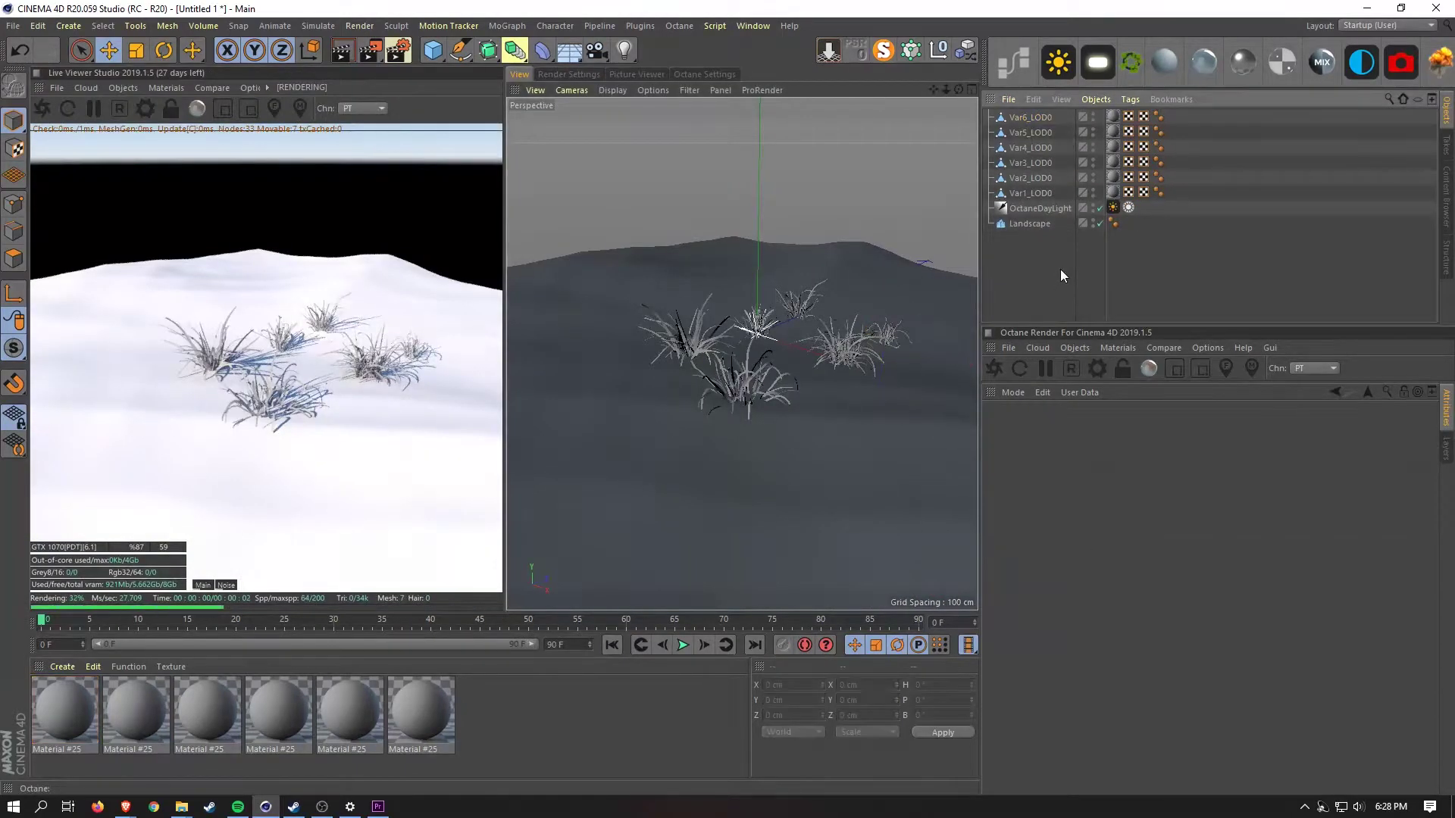
alt+drag(789, 338, 927, 272)
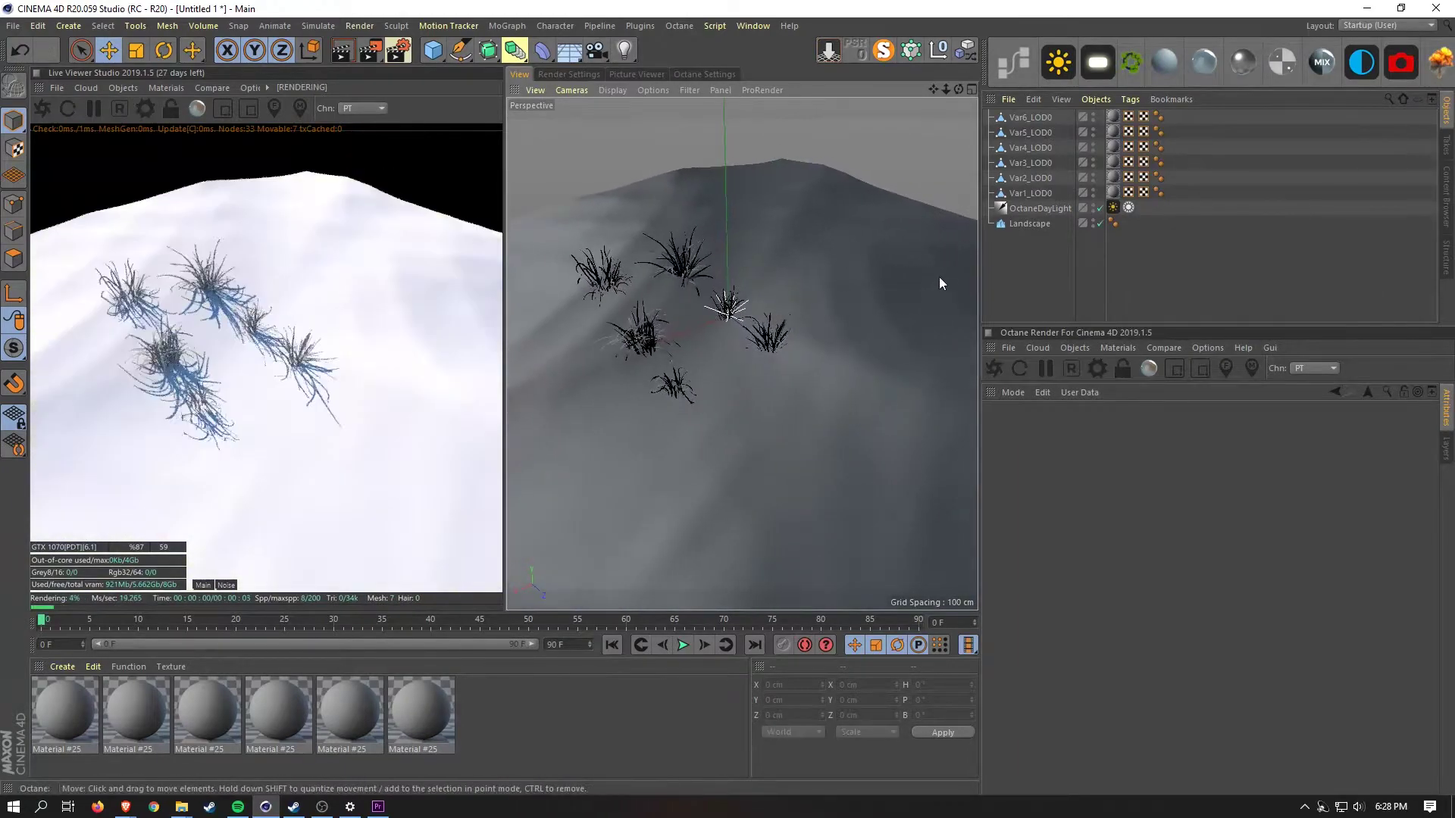
click(1102, 347)
click(1073, 288)
drag(562, 720, 25, 732)
click(1107, 350)
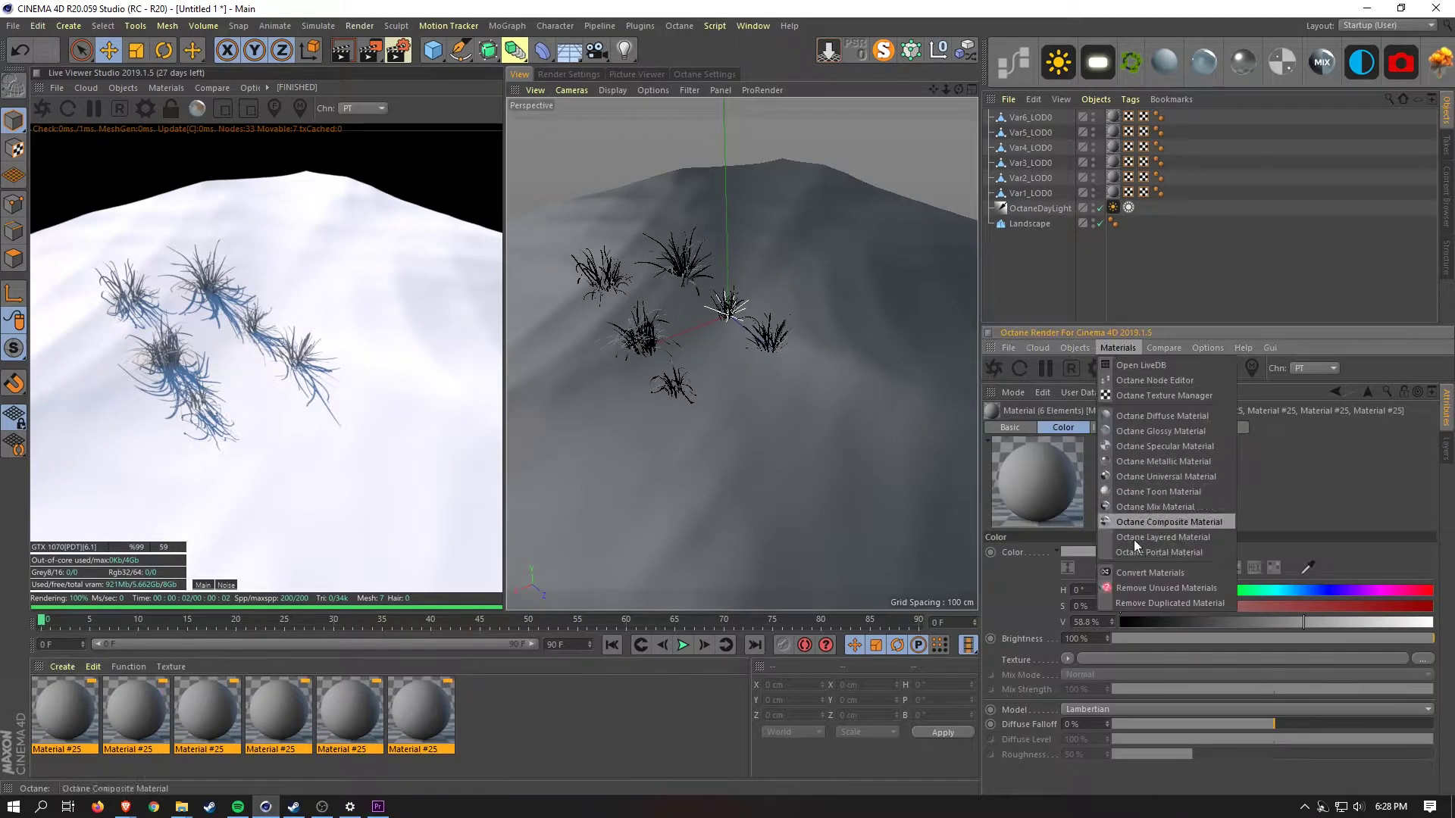
click(1179, 573)
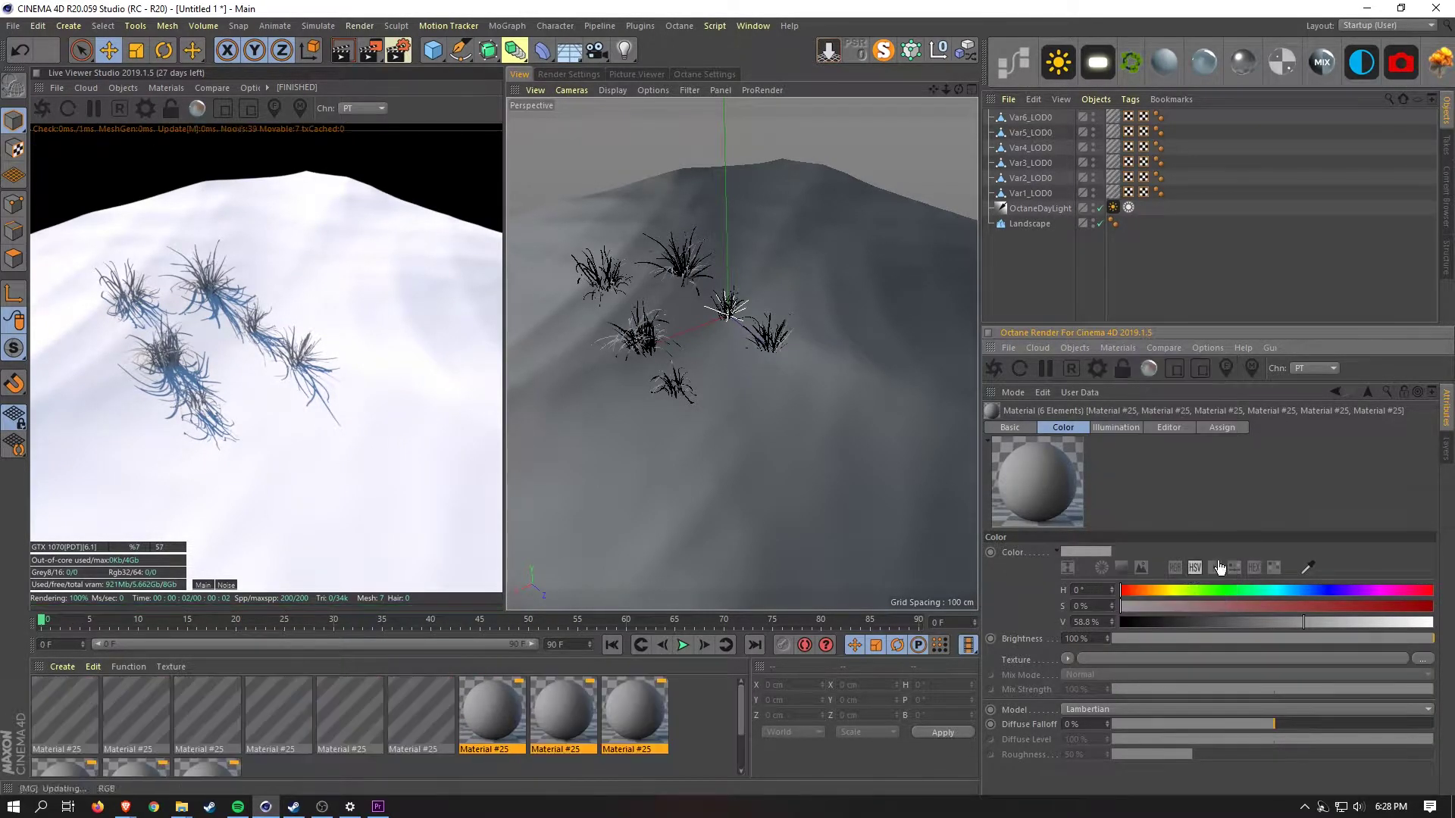
click(1131, 346)
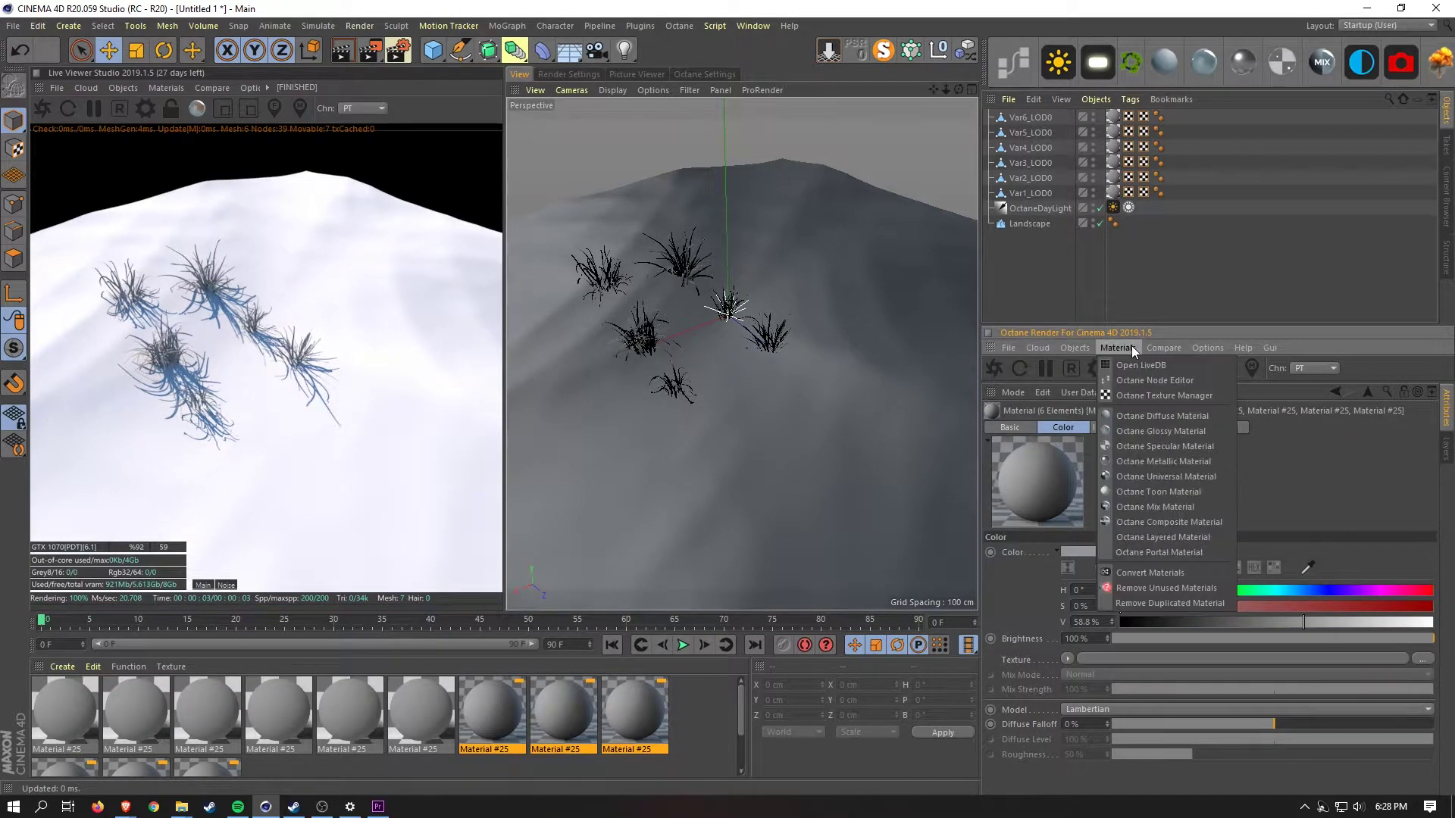
click(1142, 588)
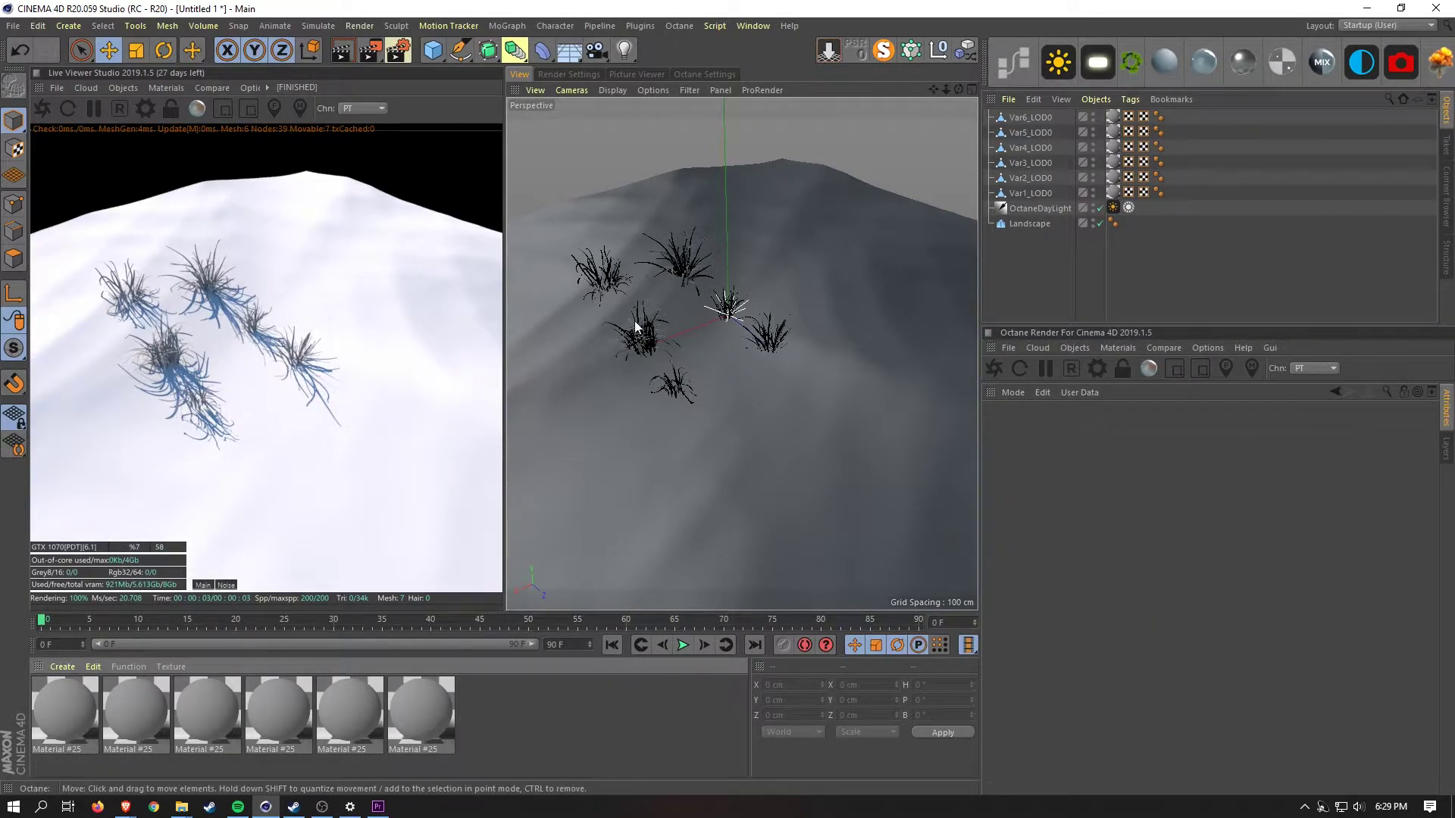
Open the first Material #25 in the Octane Node Editor and enlarge the editor window beside the live render
alt+drag(761, 301, 654, 314)
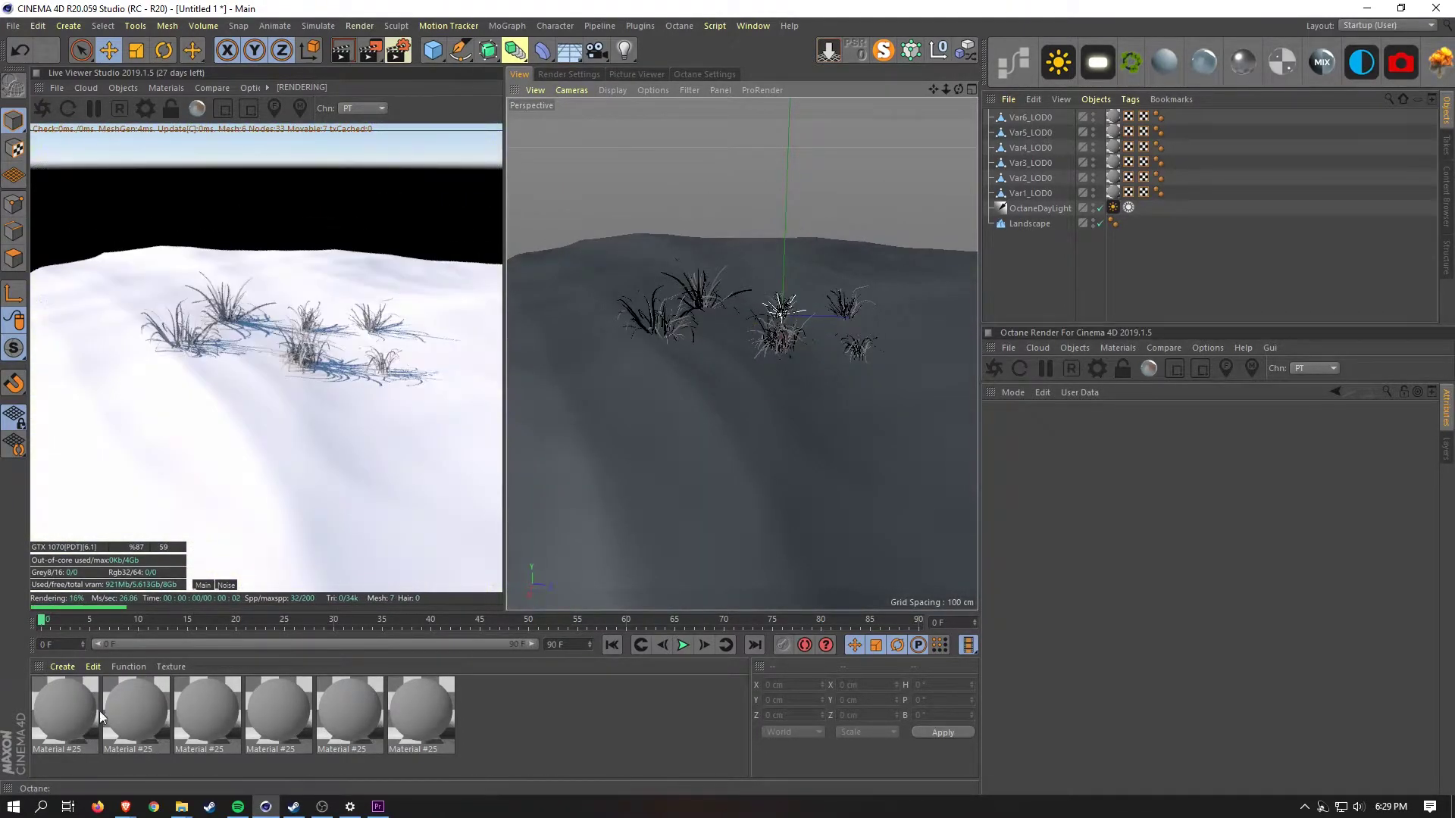
click(79, 720)
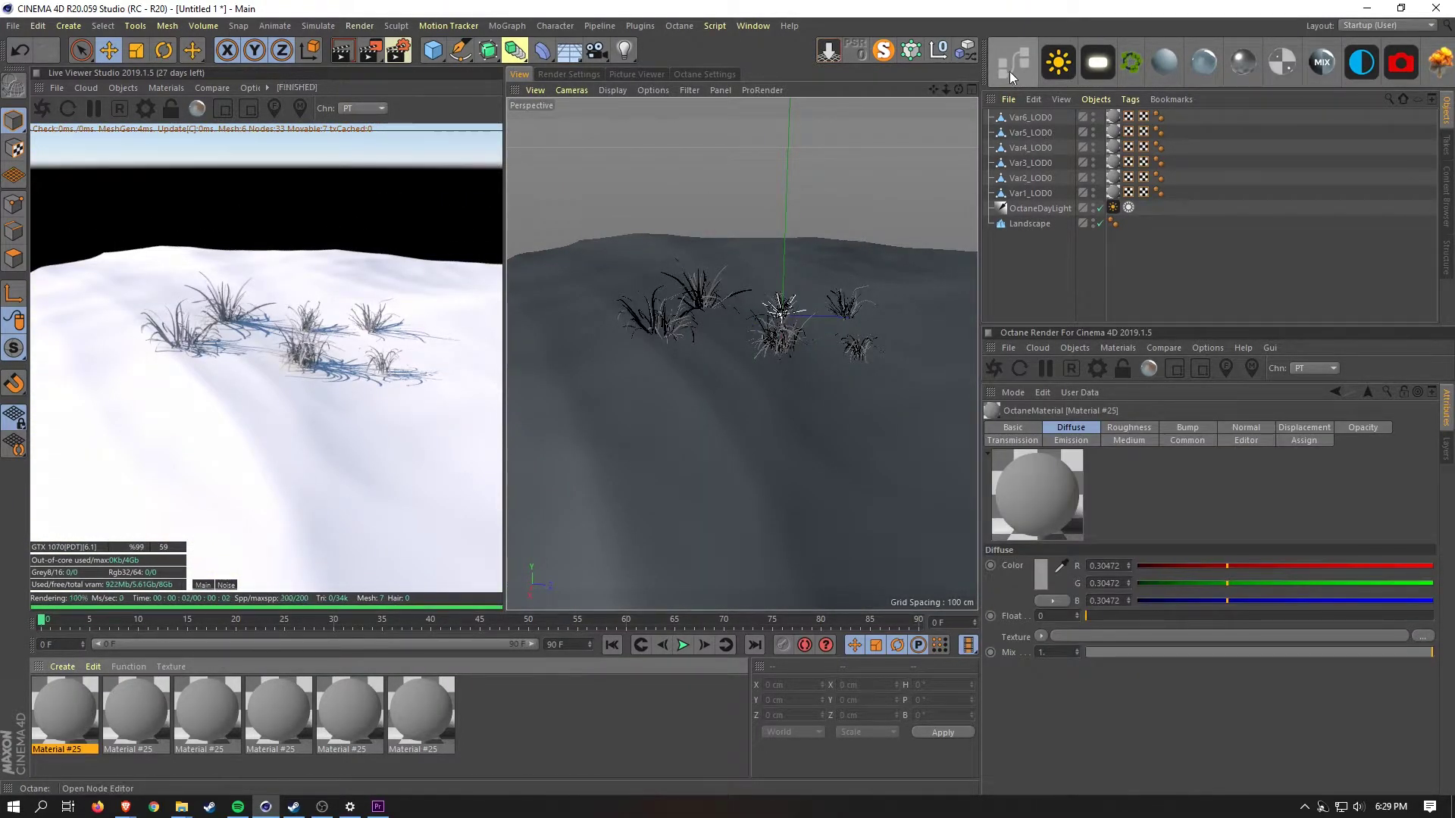
click(1012, 67)
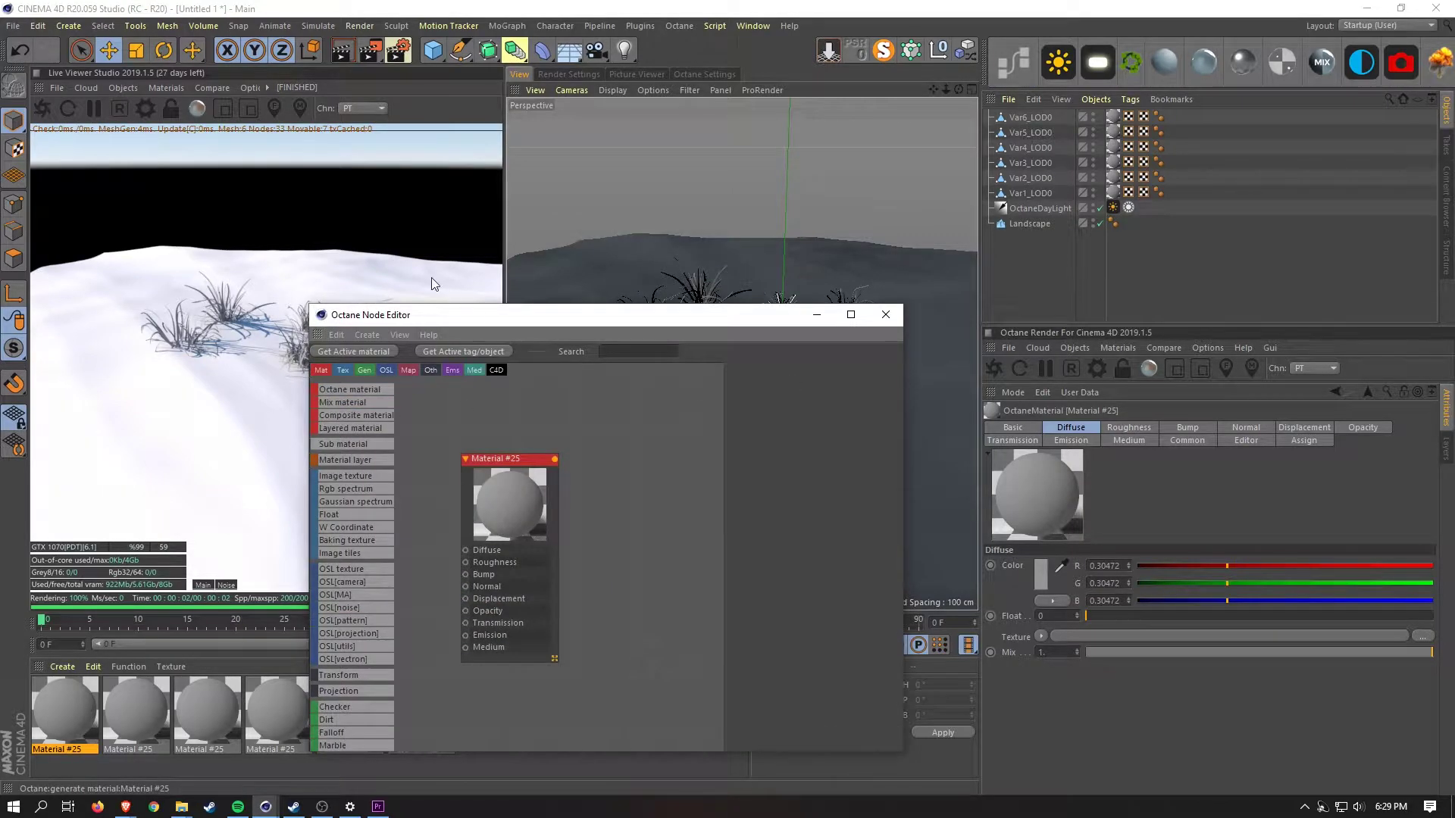
drag(612, 325, 990, 58)
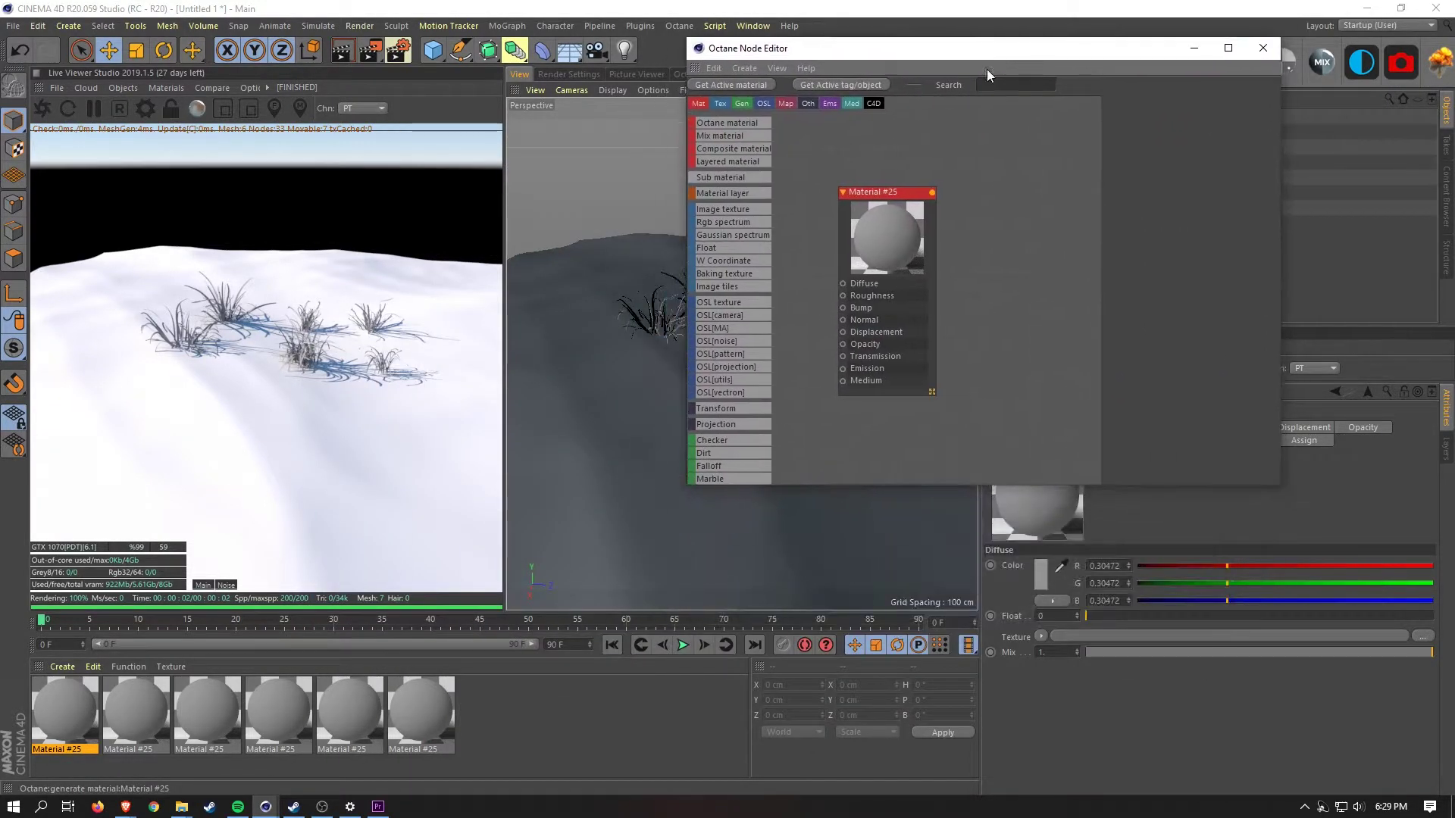
drag(911, 485, 902, 729)
drag(1281, 246, 1407, 247)
drag(923, 224, 935, 191)
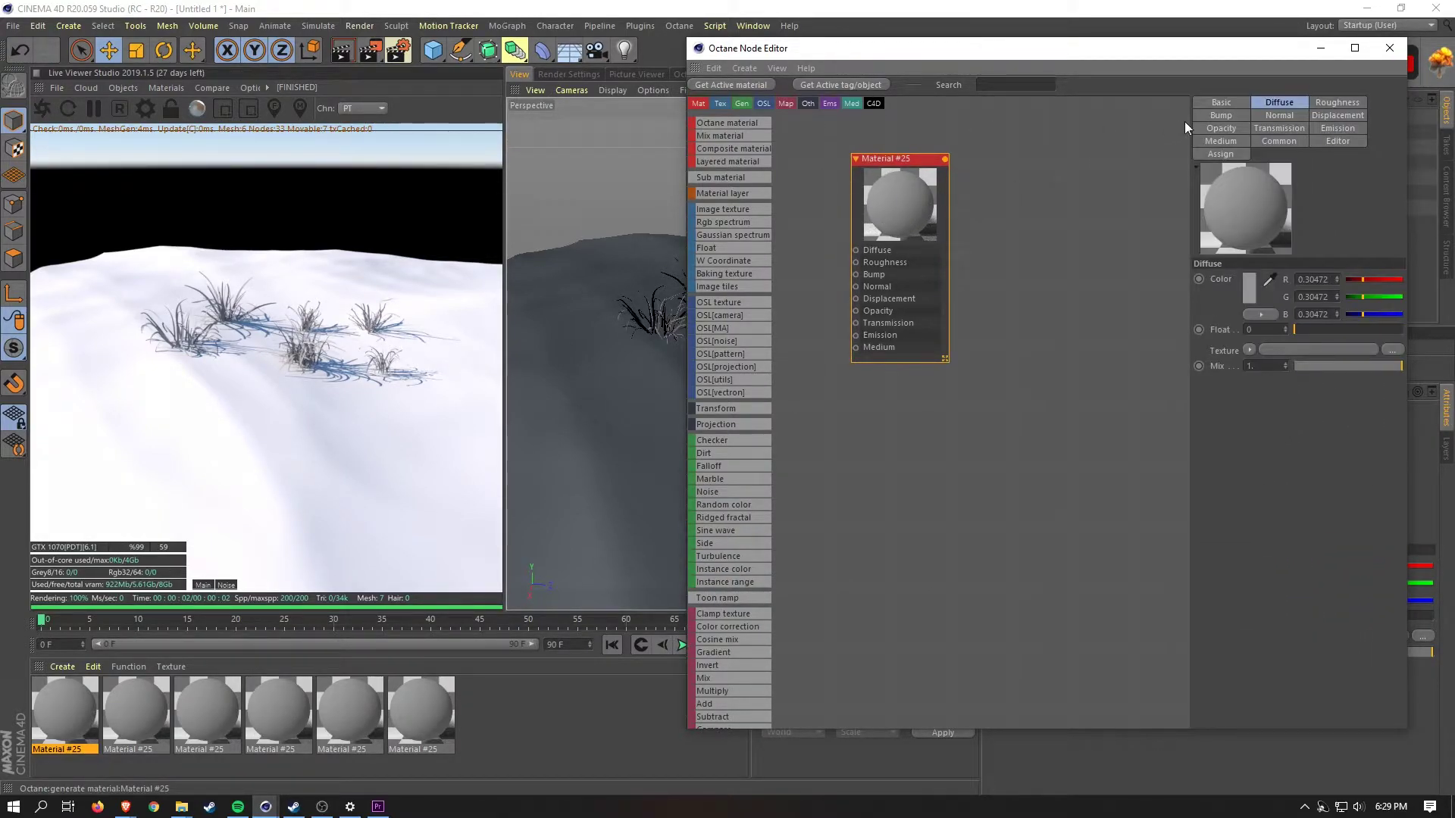
Review the basic properties of the Material #25 node and close the node editor
click(1221, 103)
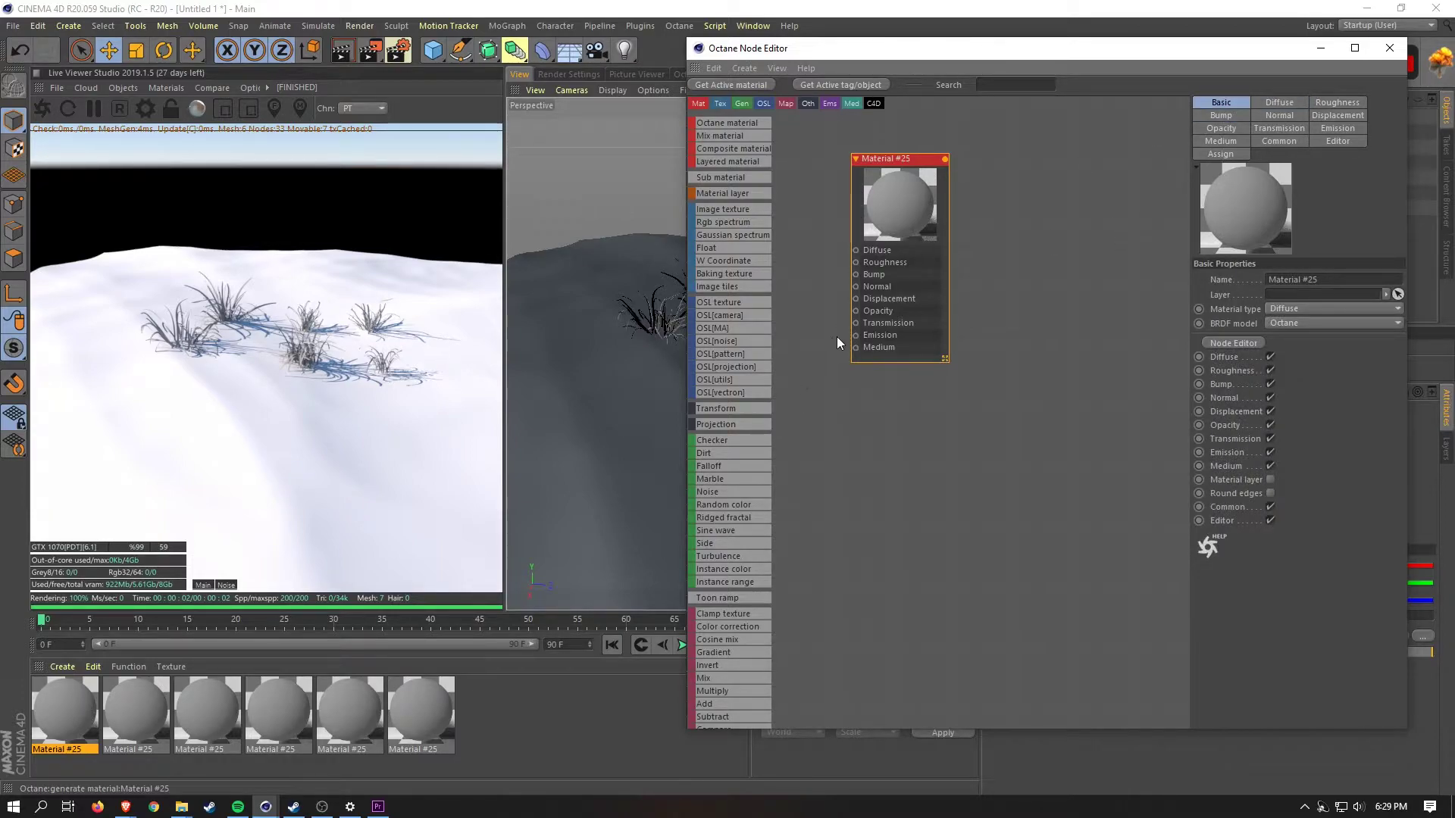
click(1002, 257)
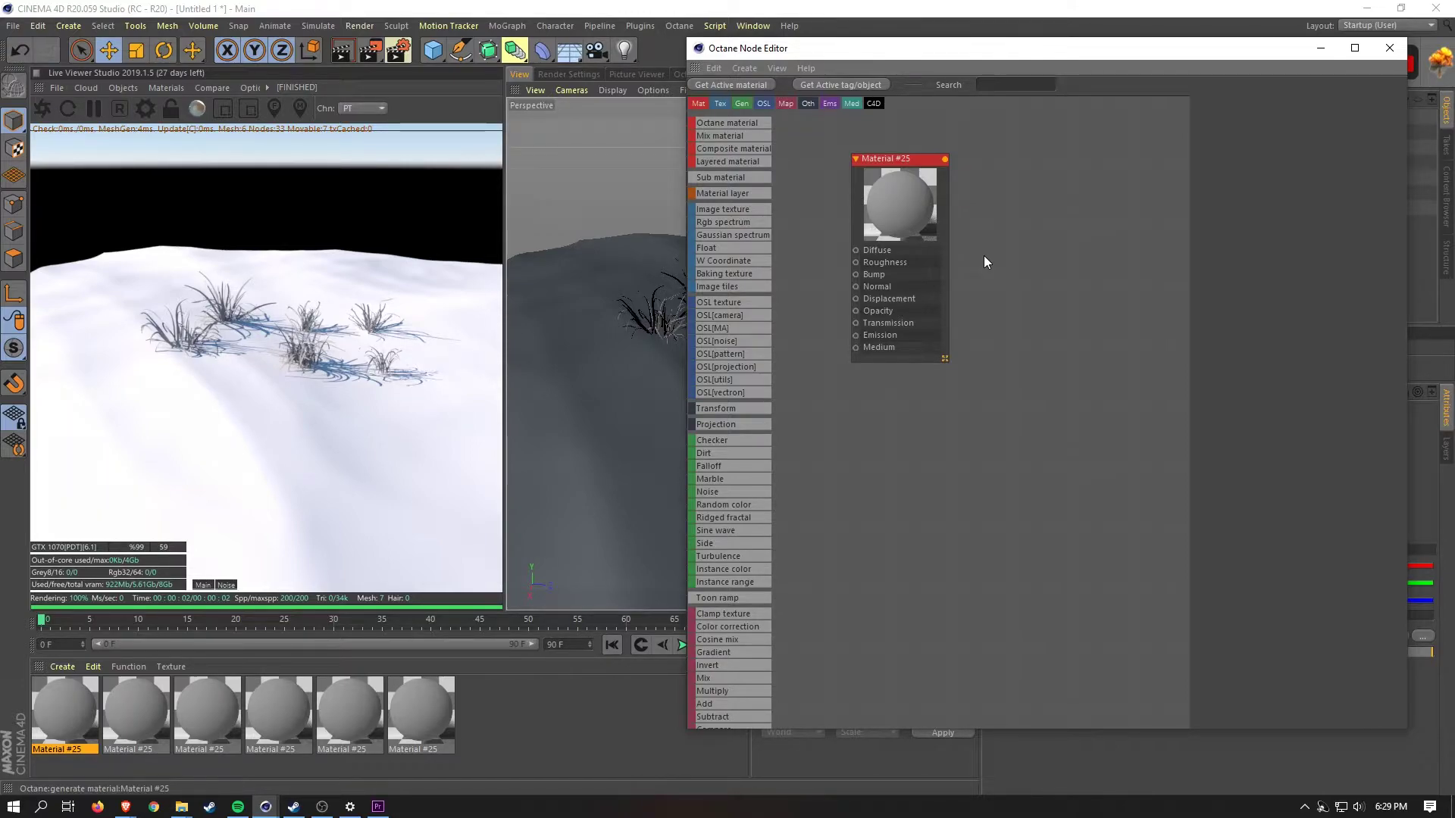
click(906, 200)
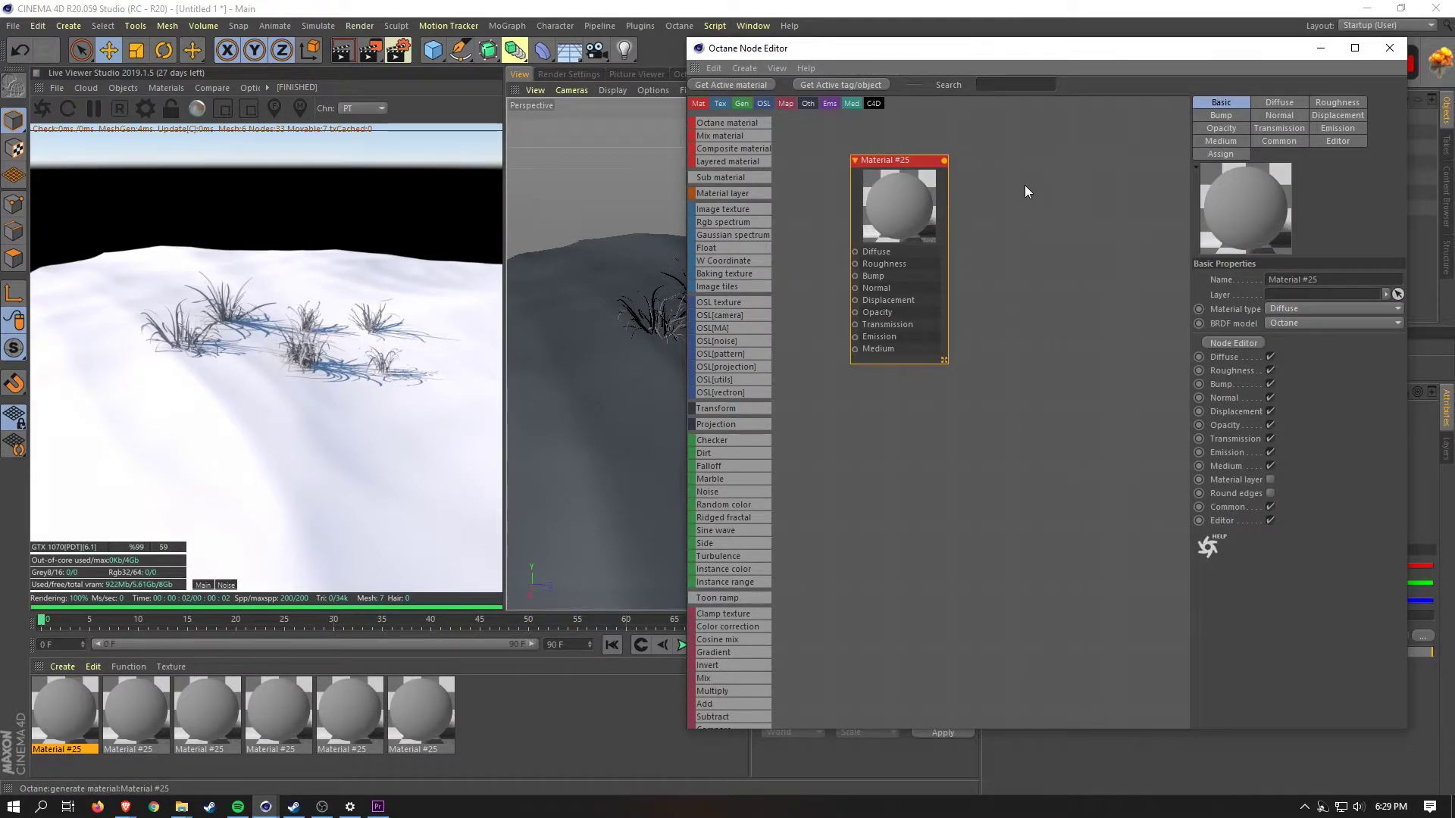
click(1388, 48)
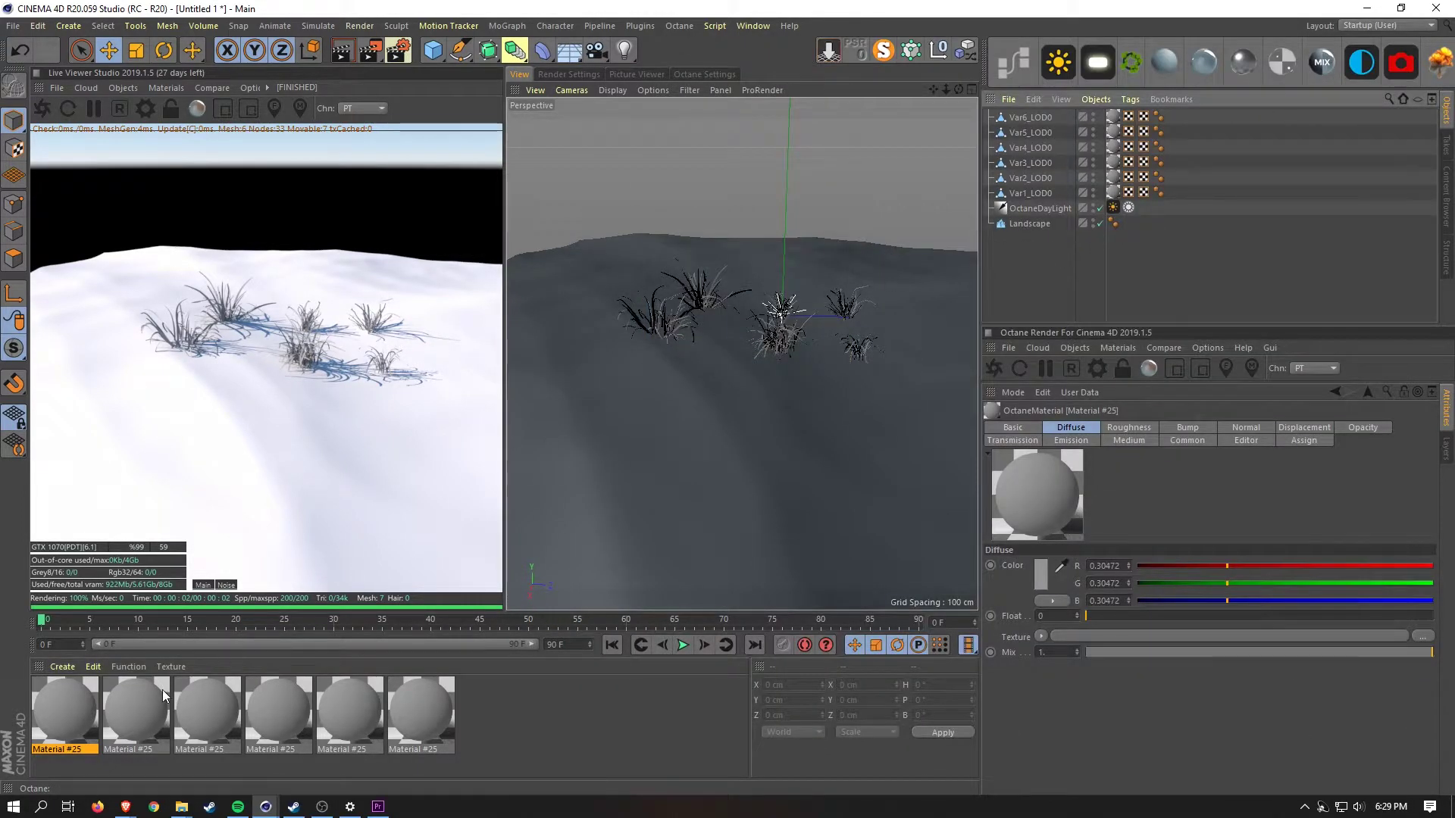
Delete the five duplicate Material #25 materials, keeping the first, and remove the empty texture tags from Var1_LOD0 through Var5_LOD0
click(1113, 118)
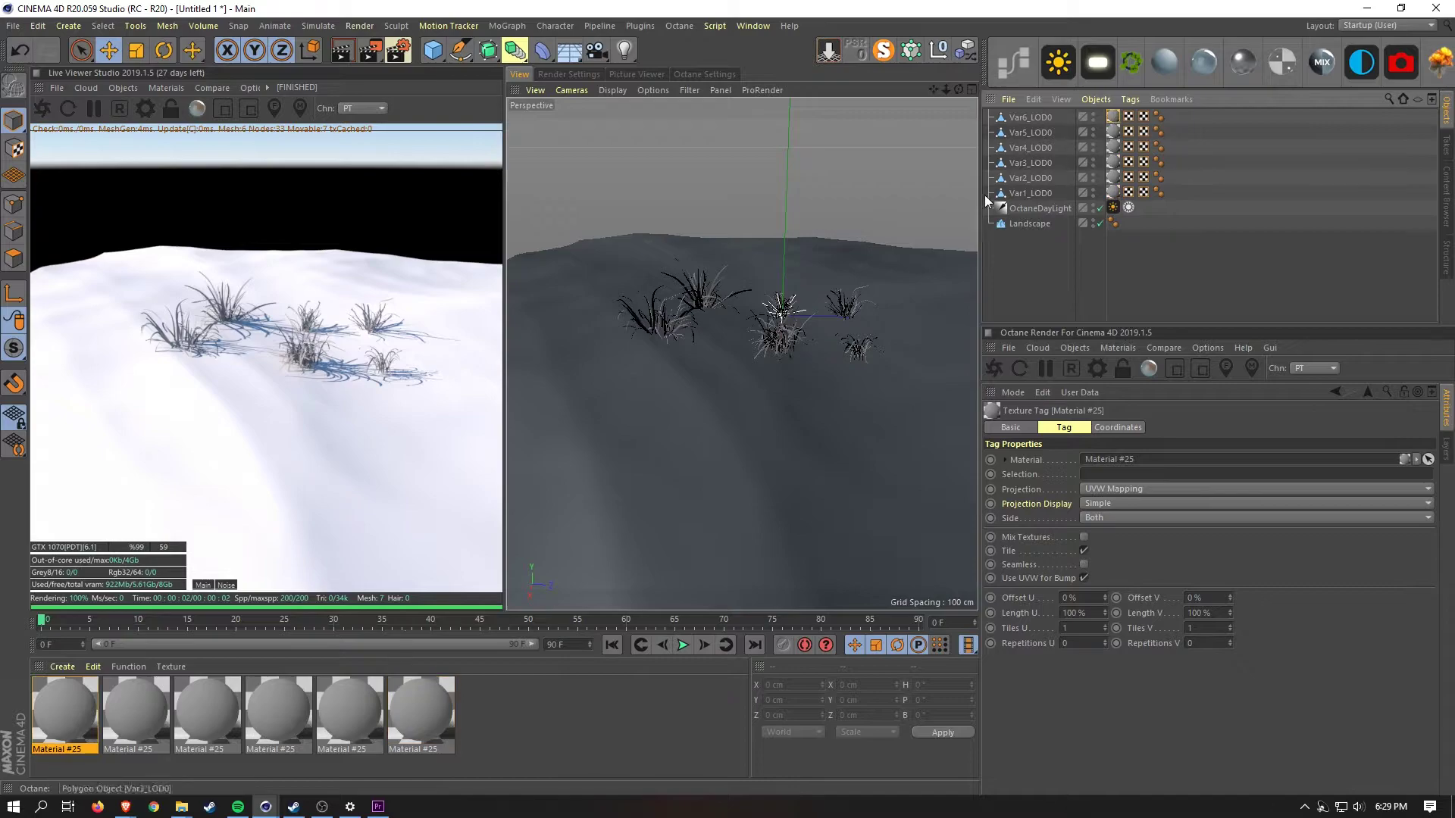
drag(531, 727, 121, 716)
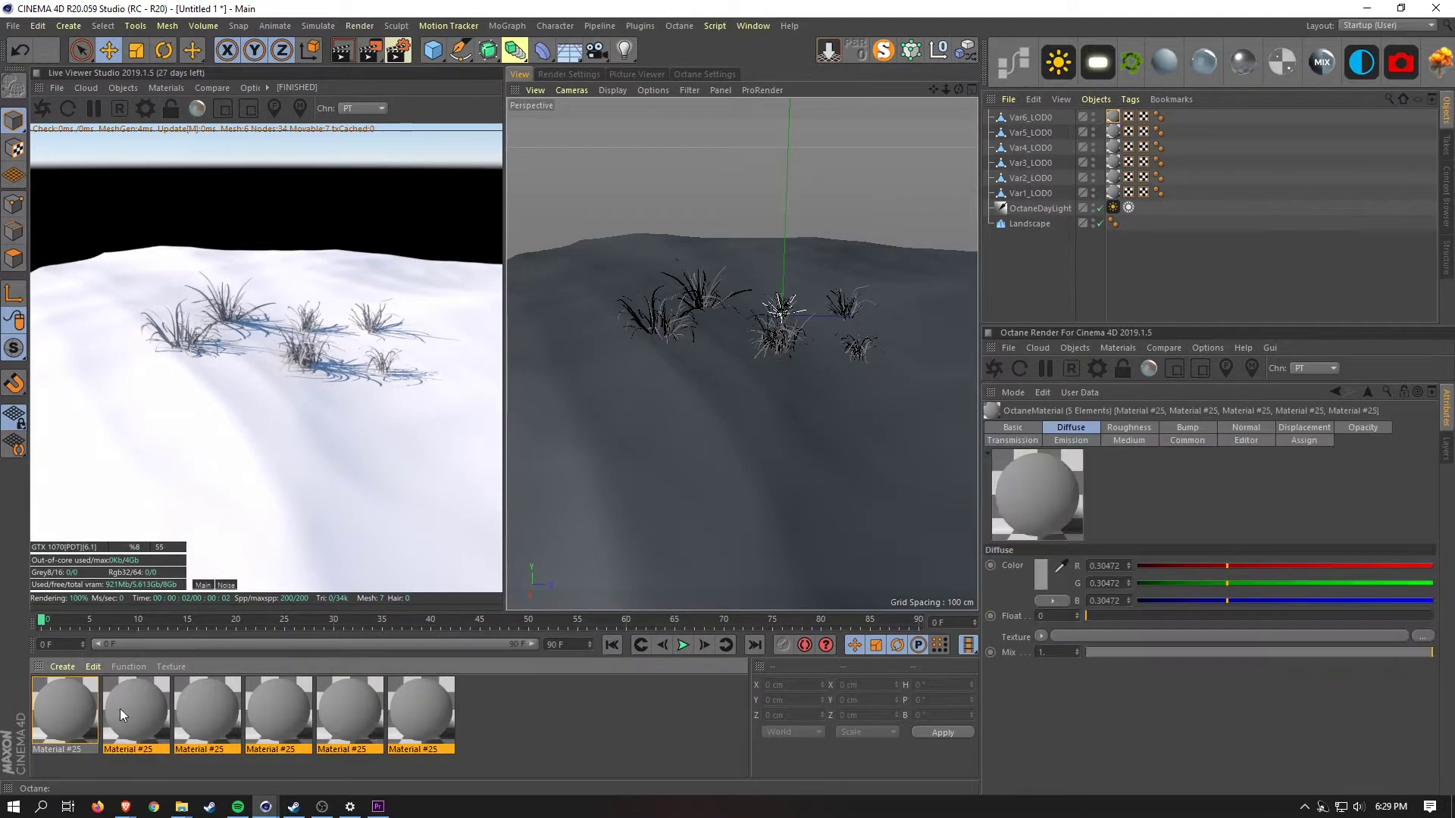
key(Delete)
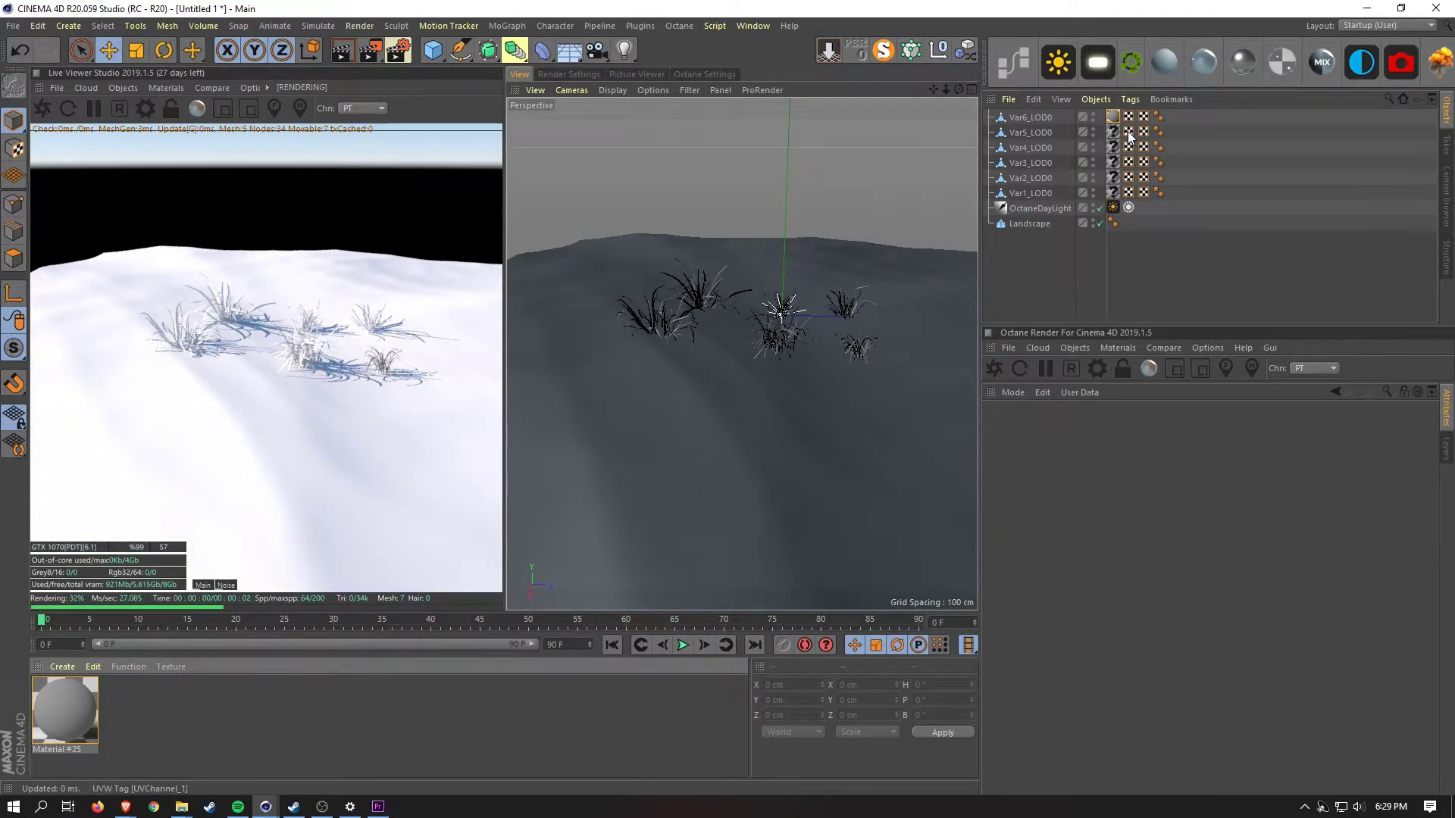
click(1112, 132)
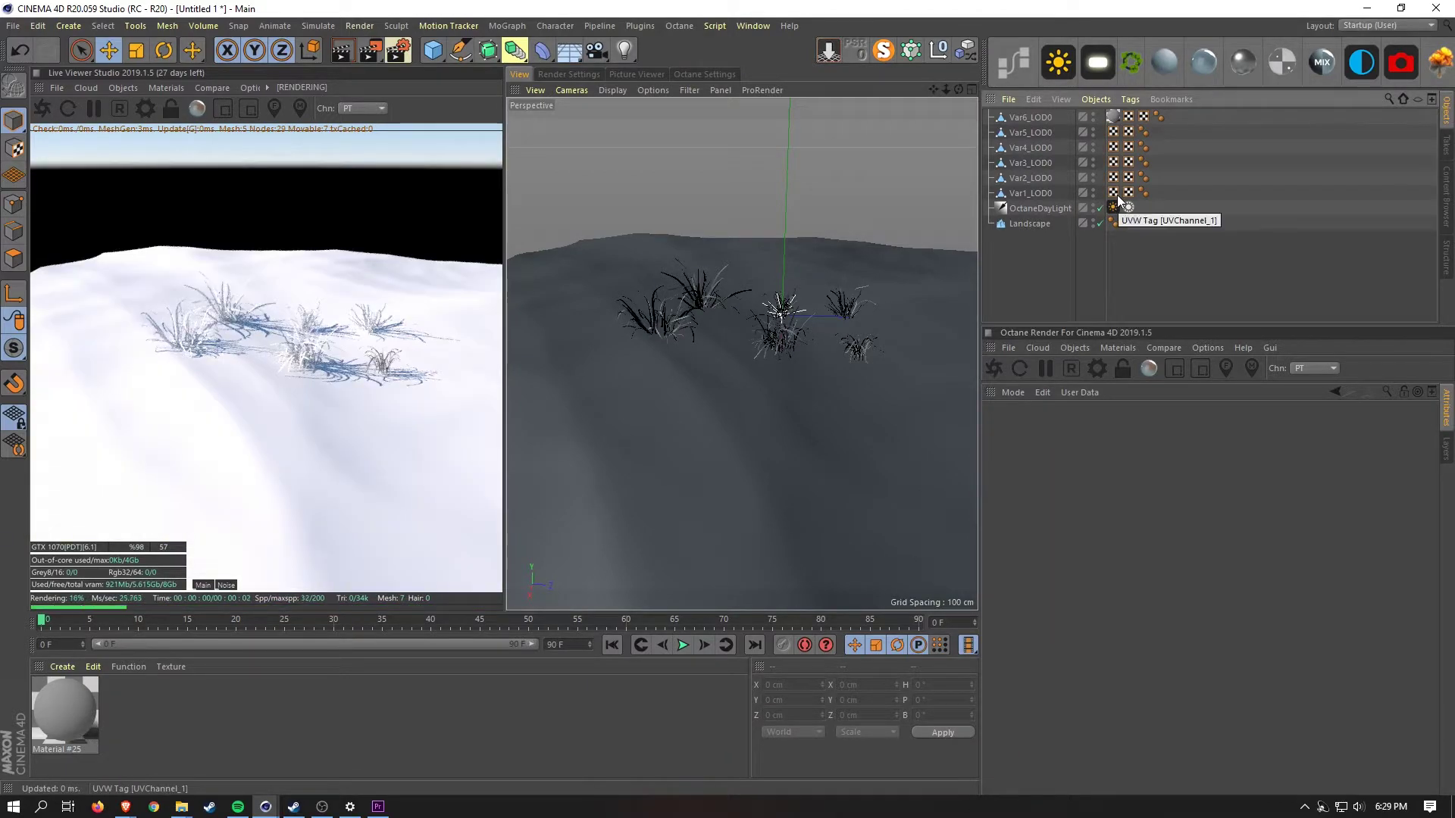
Open the remaining Material #25 in the Octane Node Editor and rename it Quixel_Grass_Gloss_01
click(102, 682)
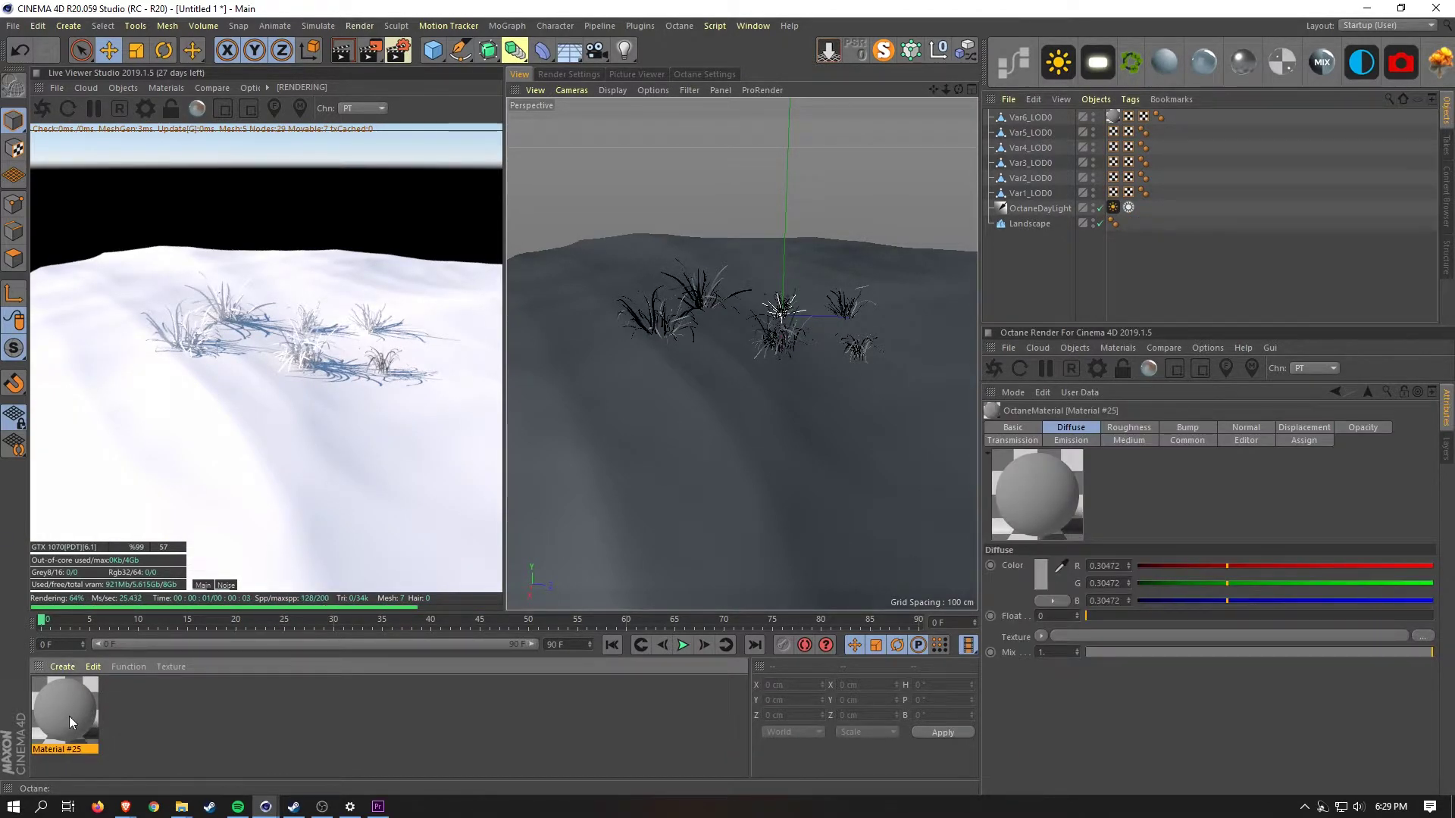
click(1008, 65)
mouse_move(921, 262)
mouse_down()
mouse_move(925, 241)
mouse_move(903, 250)
mouse_up()
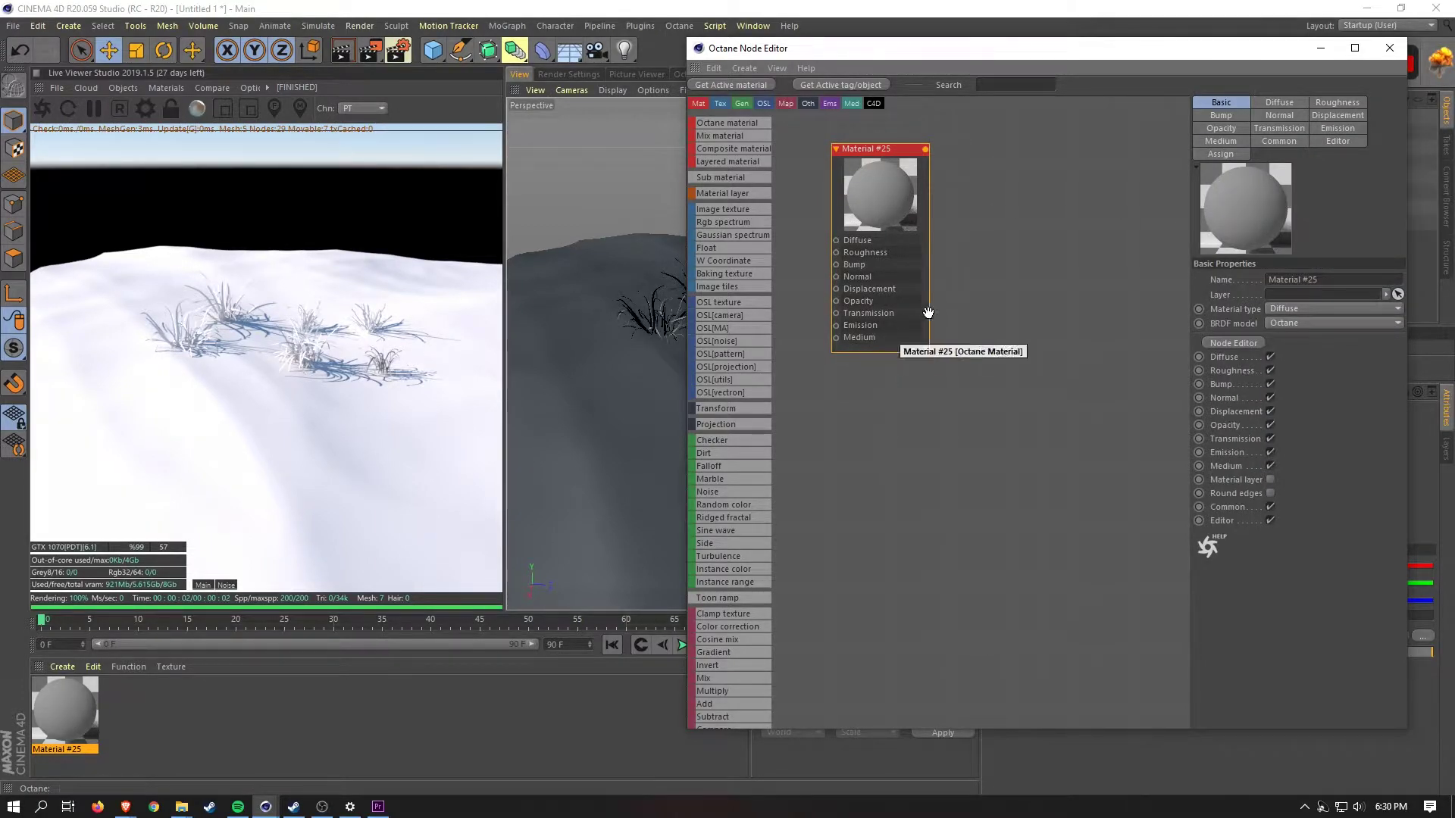
drag(891, 190, 879, 195)
drag(1325, 281, 1232, 277)
text(Quixel)
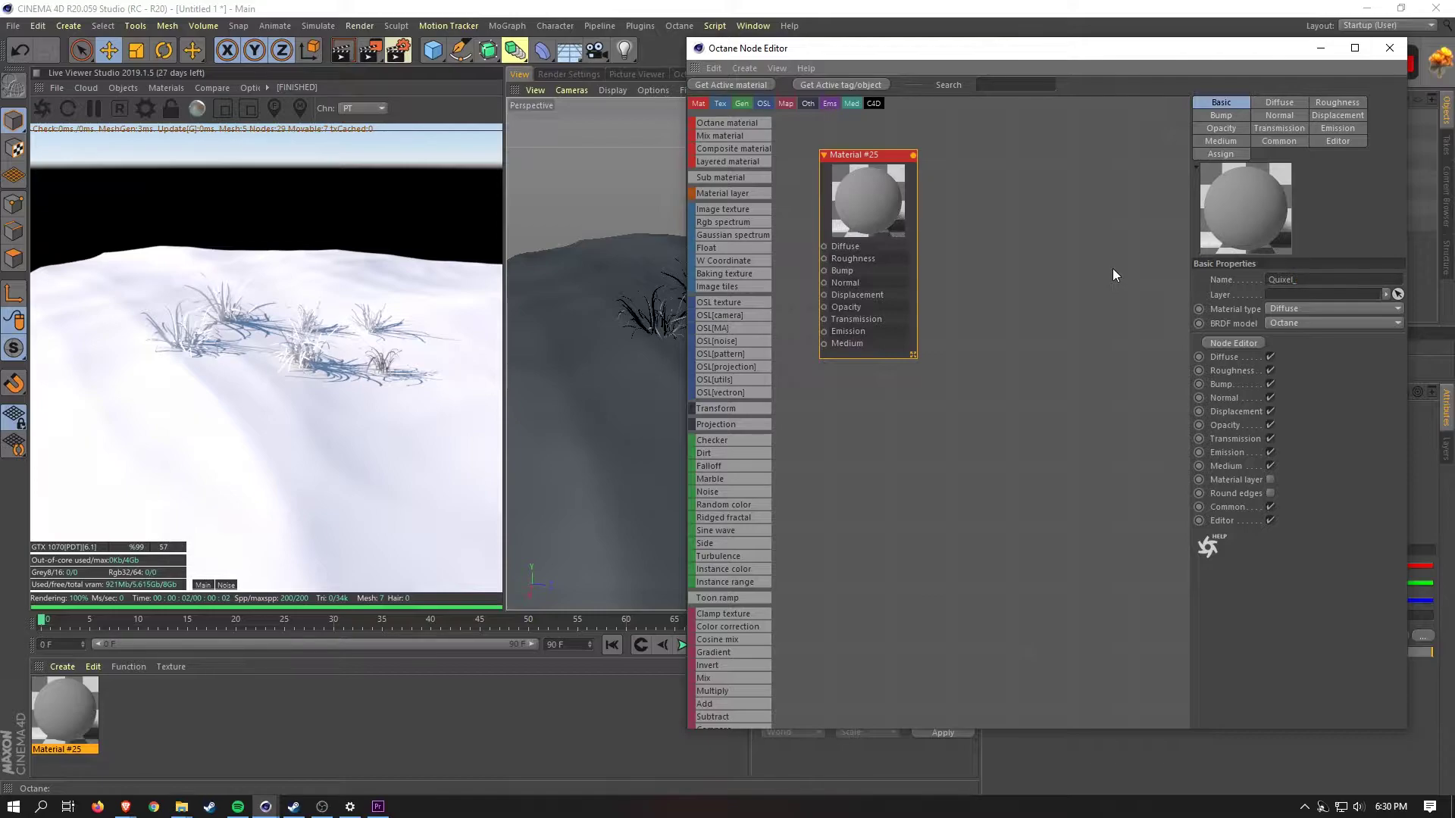
text(_Grass_)
key(BackSpace)
text(_Gloss_01)
key(Return)
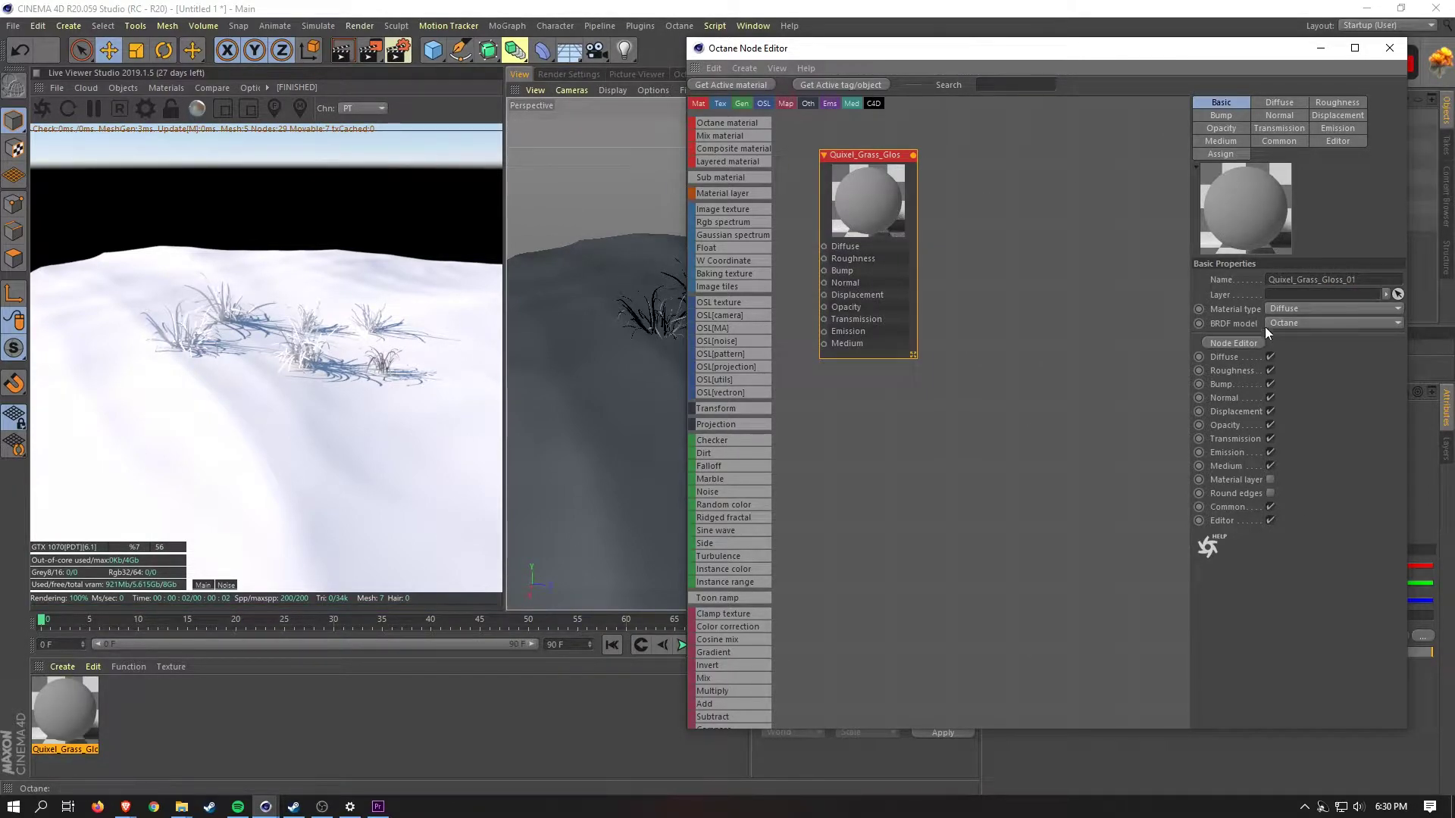
Set the material type of Quixel_Grass_Gloss_01 to Glossy and reposition its node to leave room for texture inputs
click(1293, 309)
click(1297, 343)
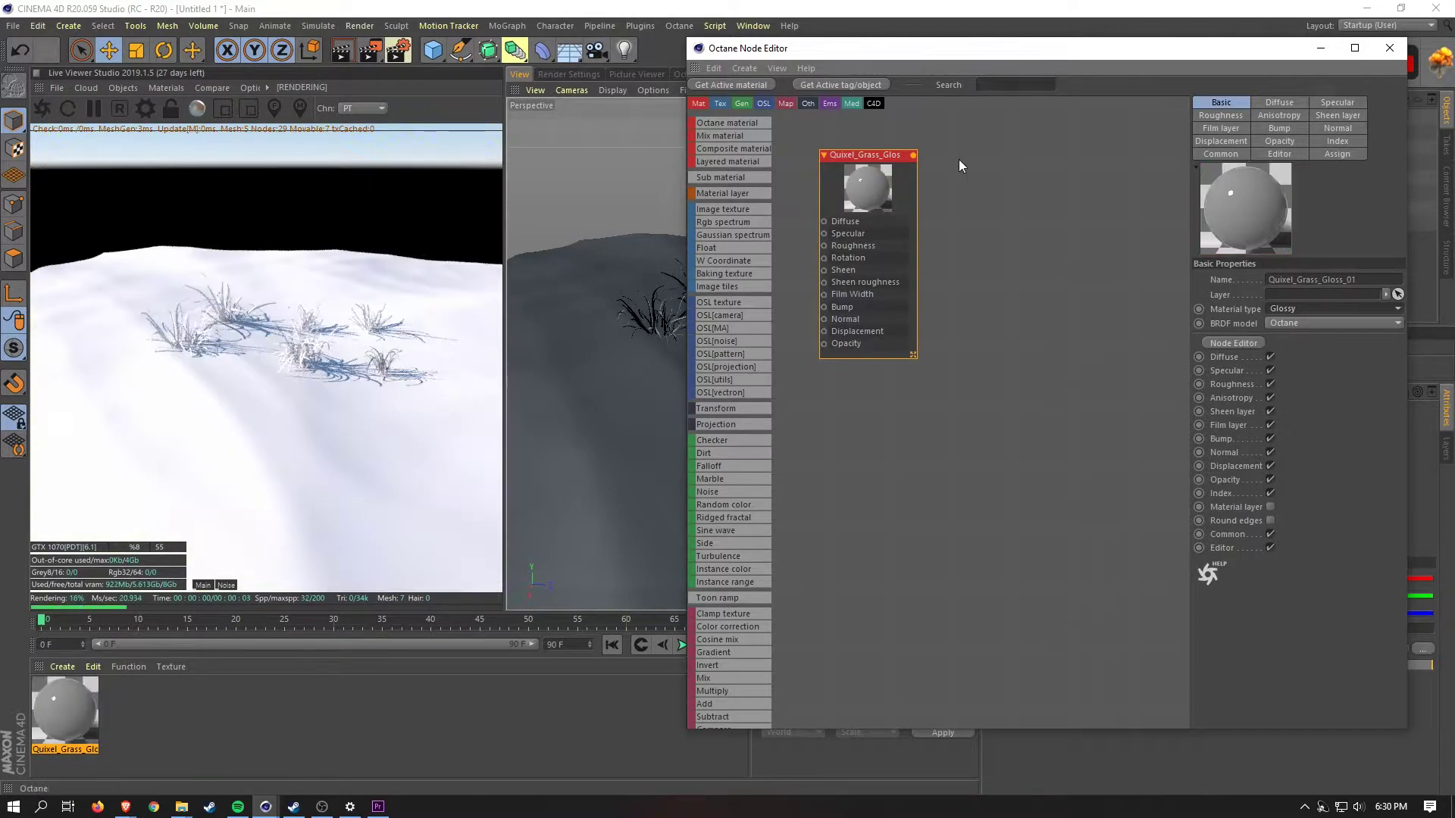
click(1267, 104)
click(947, 274)
drag(854, 177, 1049, 256)
click(895, 342)
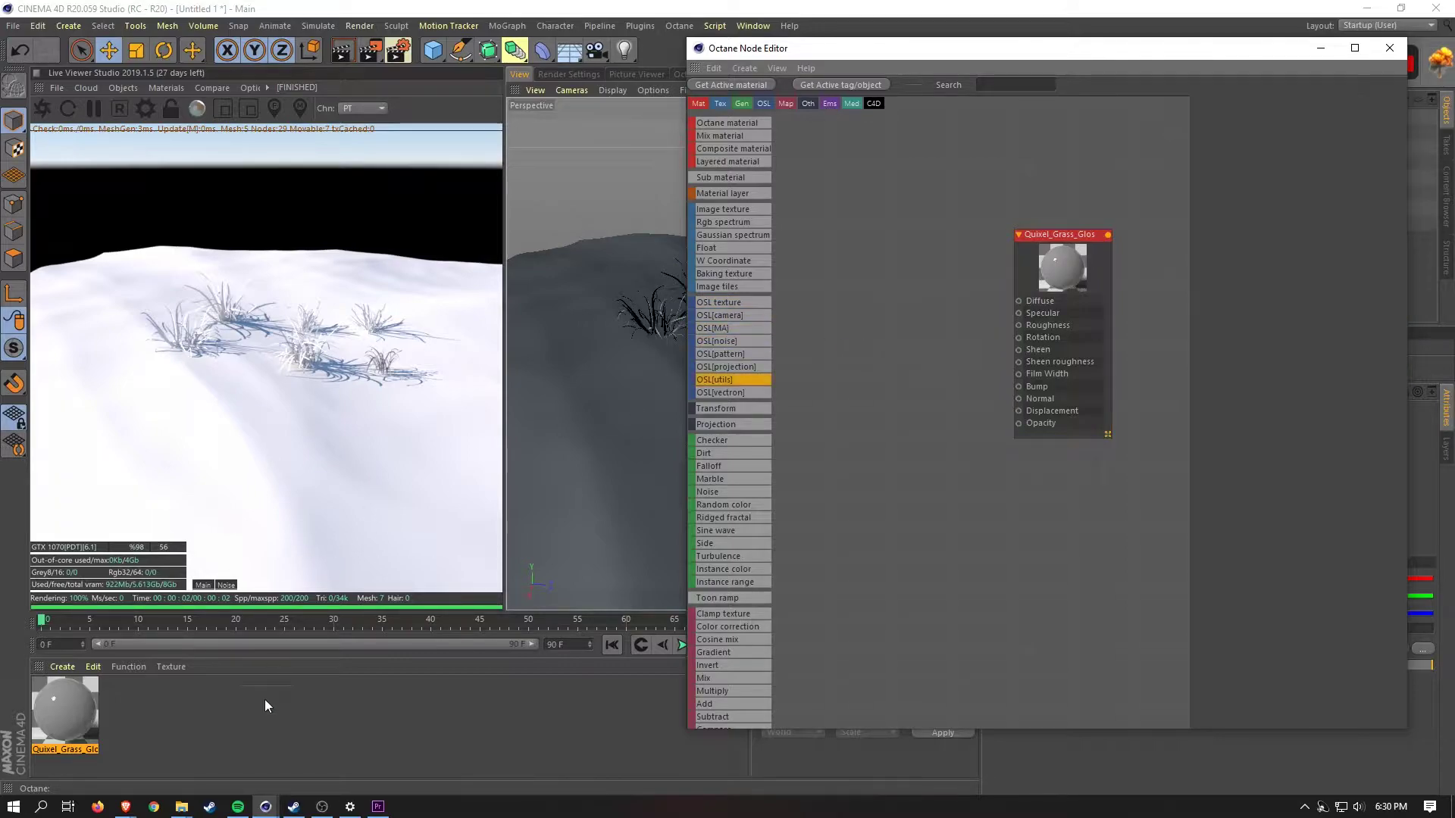
Switch to File Explorer and open the Textures > Atlas folder of Plants_3d_tbdpec3r_4K_3dplant_ms
click(181, 806)
click(269, 746)
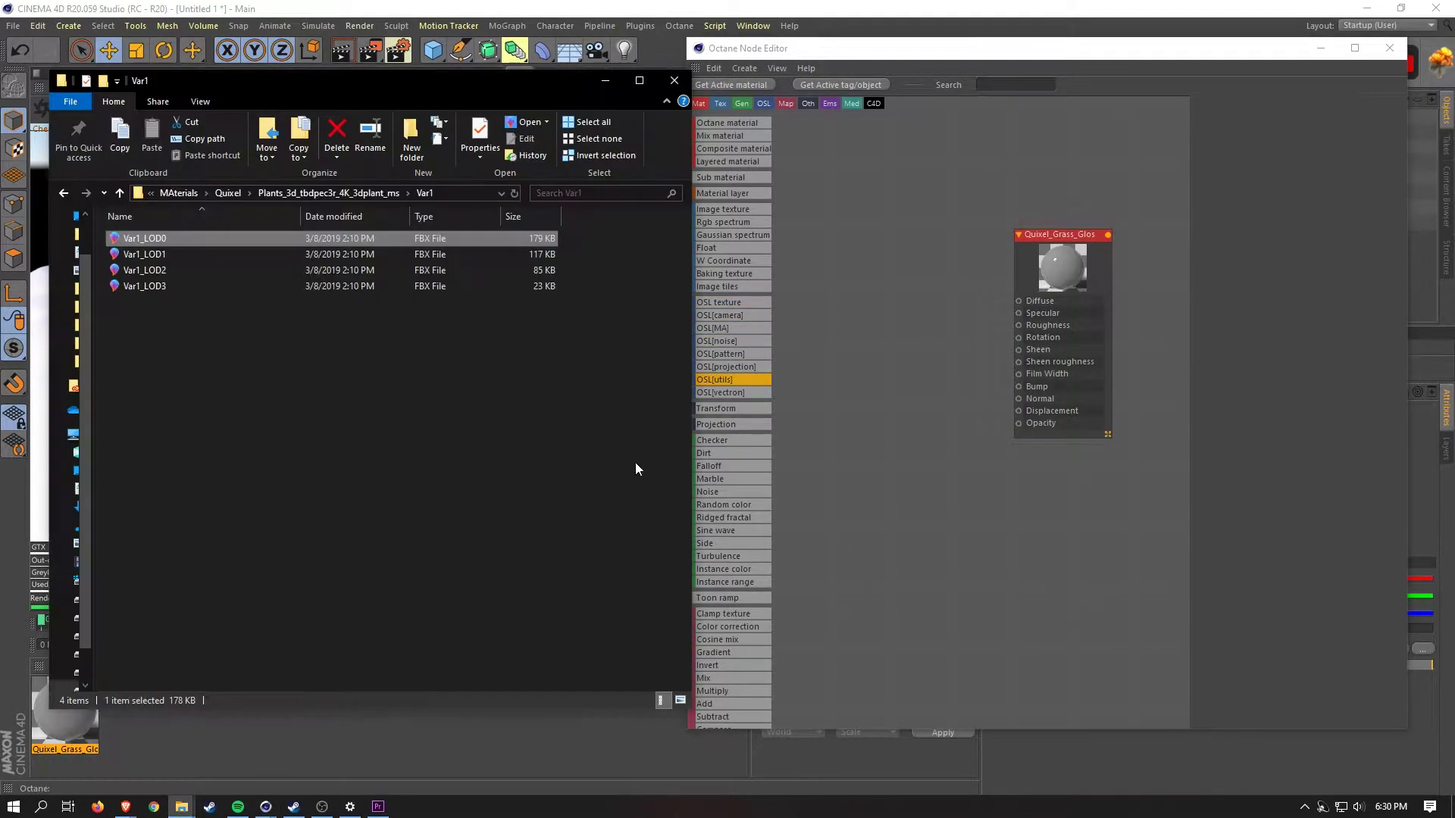
click(271, 192)
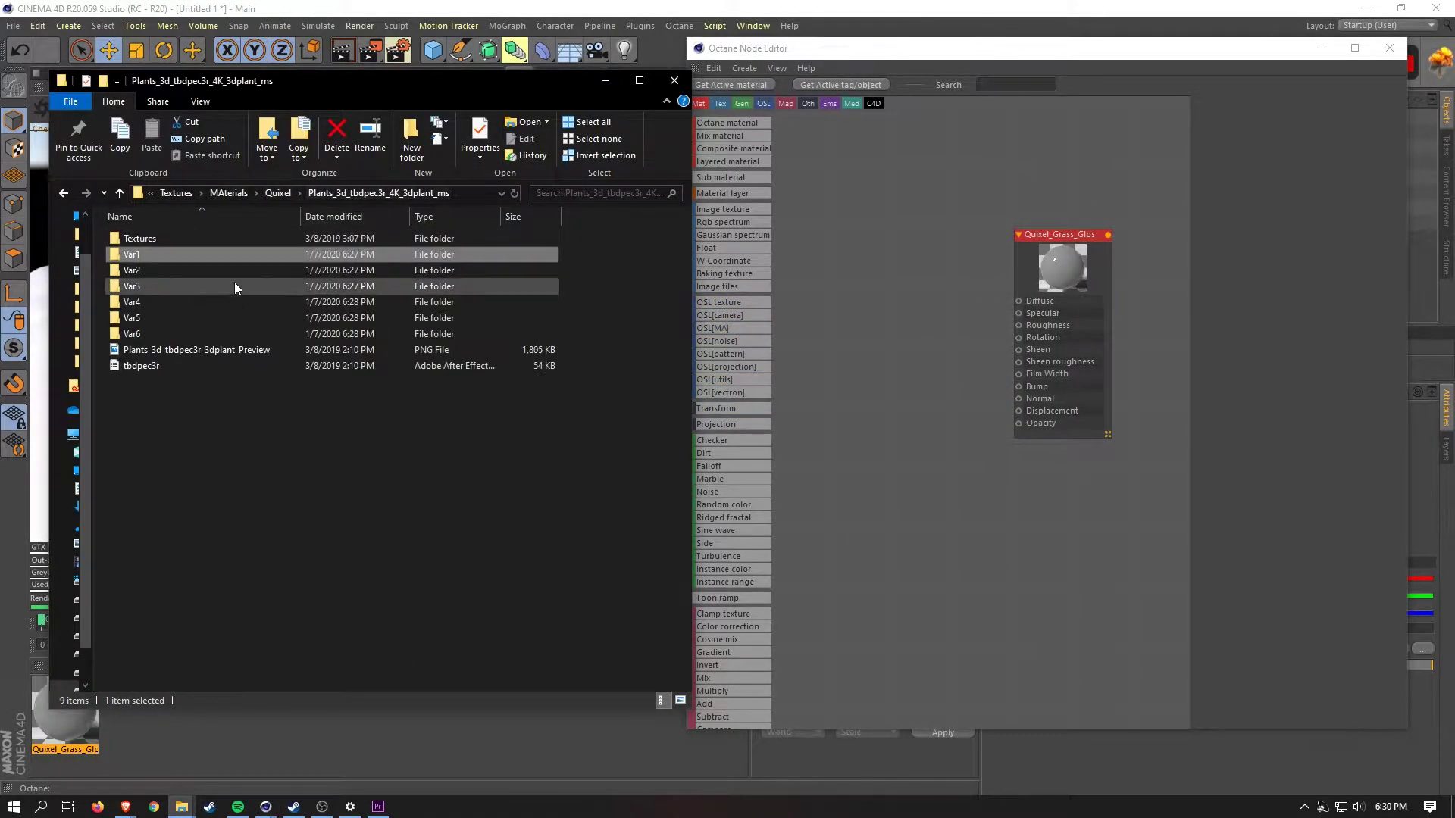
double_click(192, 239)
double_click(257, 238)
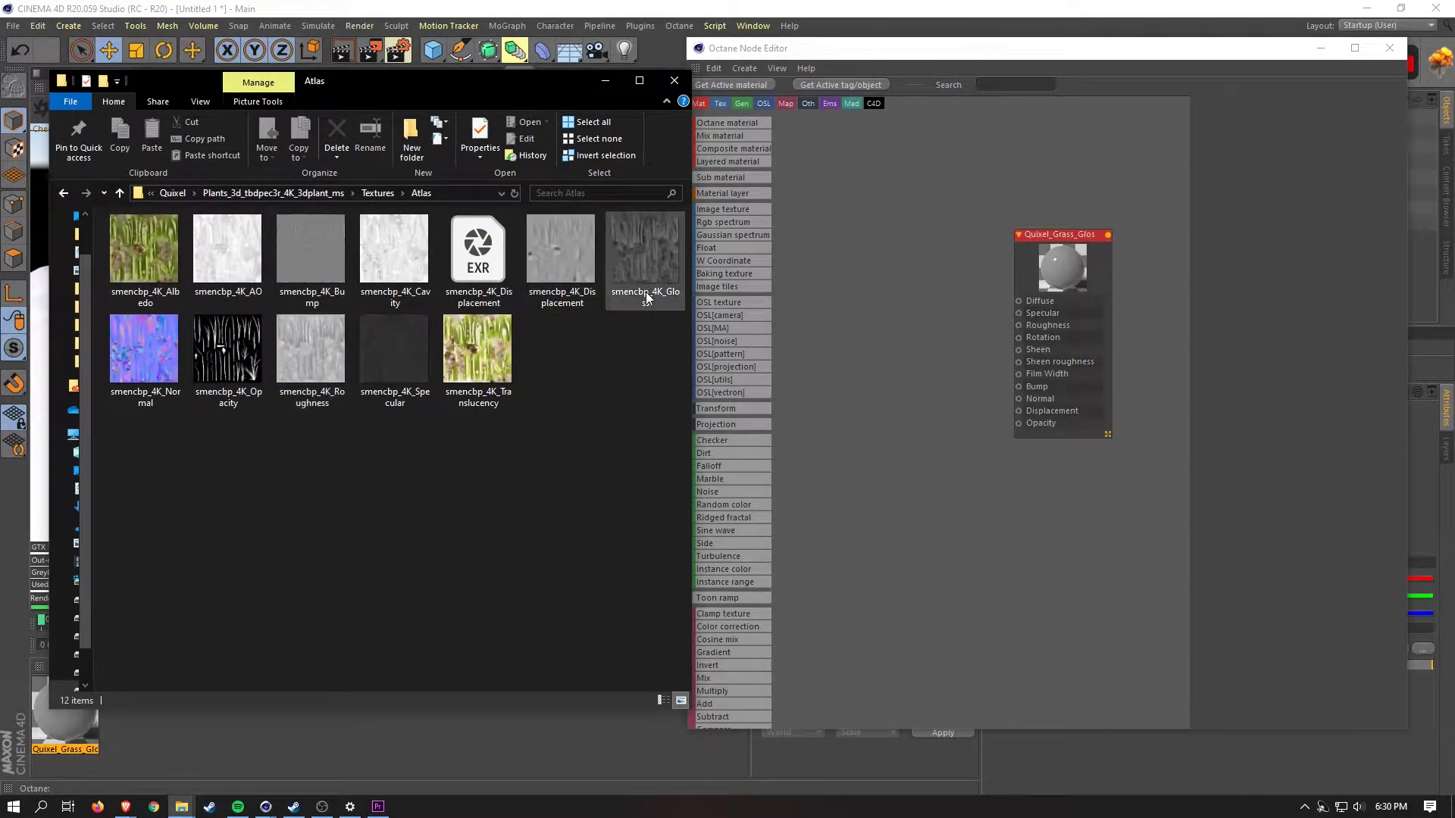
Move the Quixel_Grass_Gloss_01 node higher in the node graph, keep it expanded, and return to the Atlas folder
drag(1067, 258, 1086, 150)
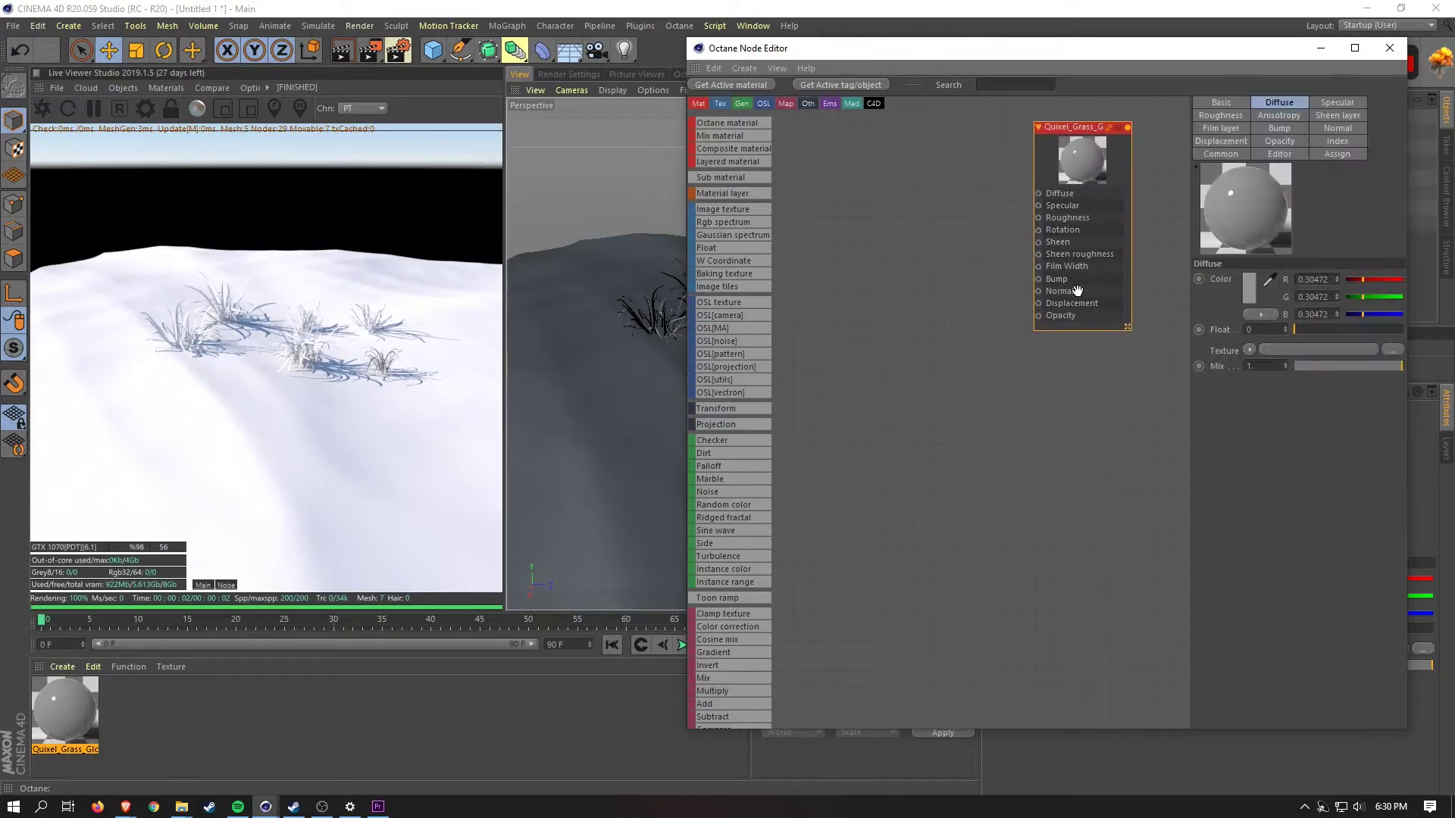
double_click(1104, 331)
drag(1104, 331, 1097, 370)
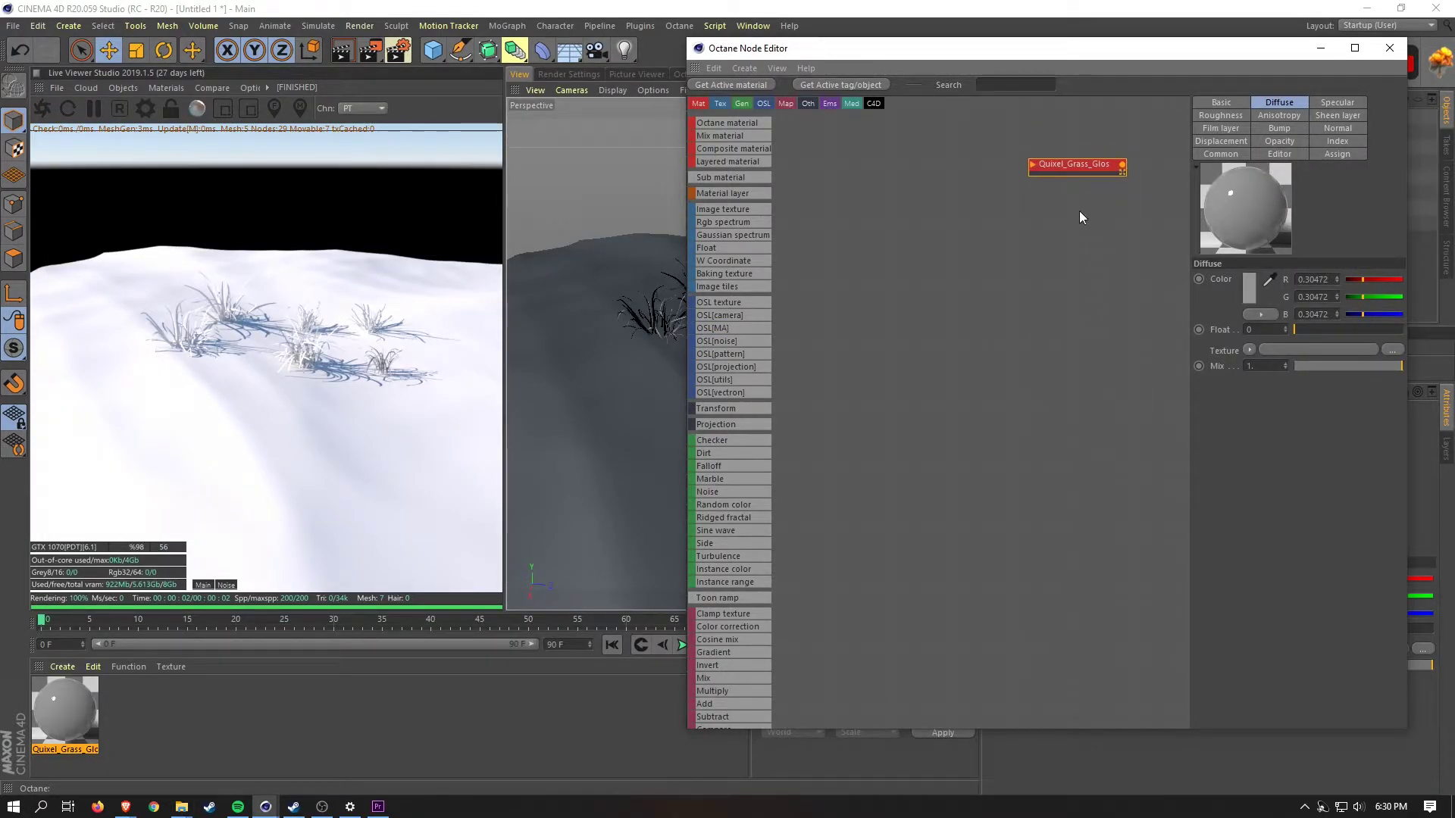
double_click(1085, 164)
key(alt+Tab)
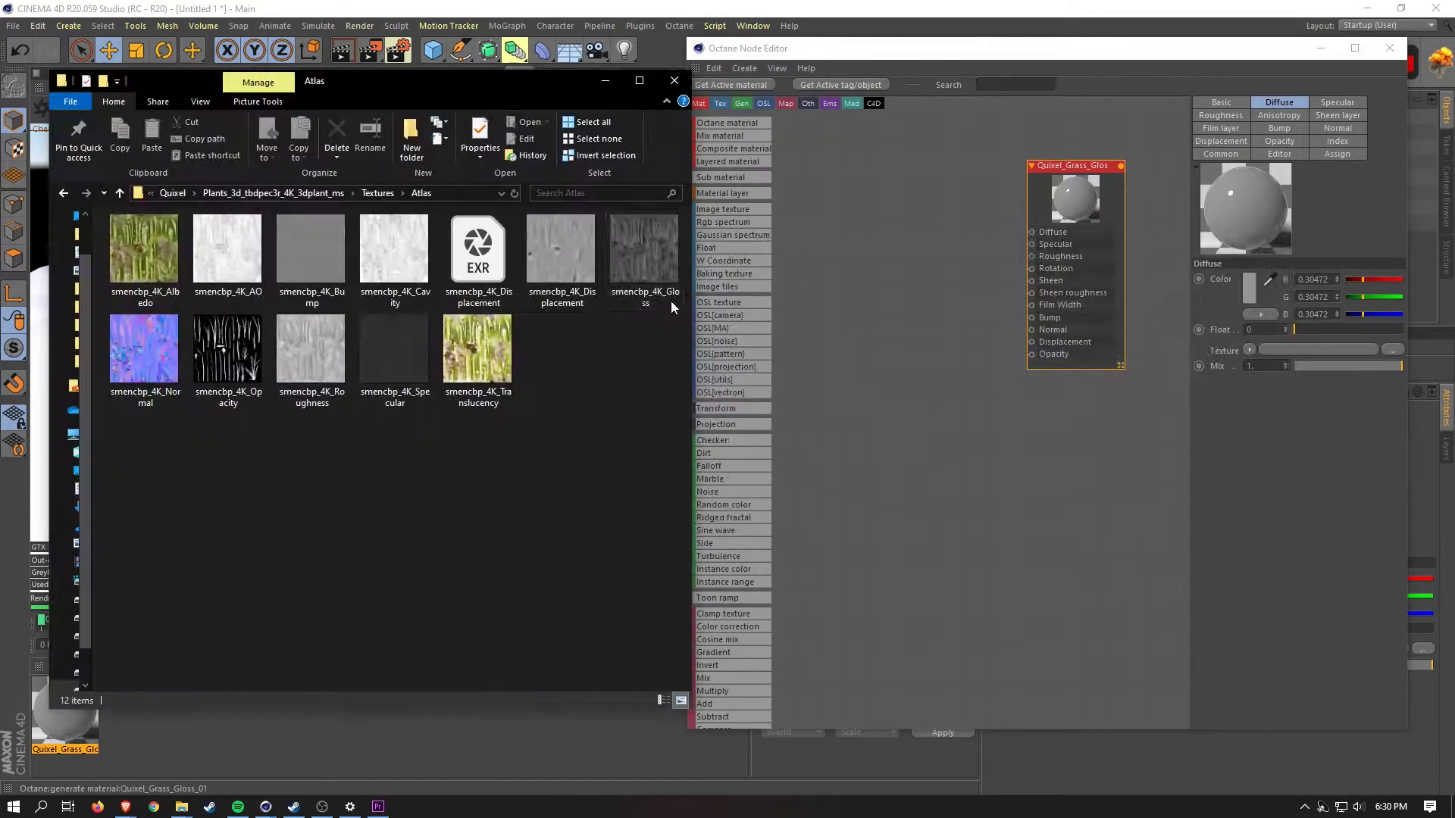
Examine the Atlas texture maps one by one, from albedo, AO and bump through to specular and translucency
click(163, 299)
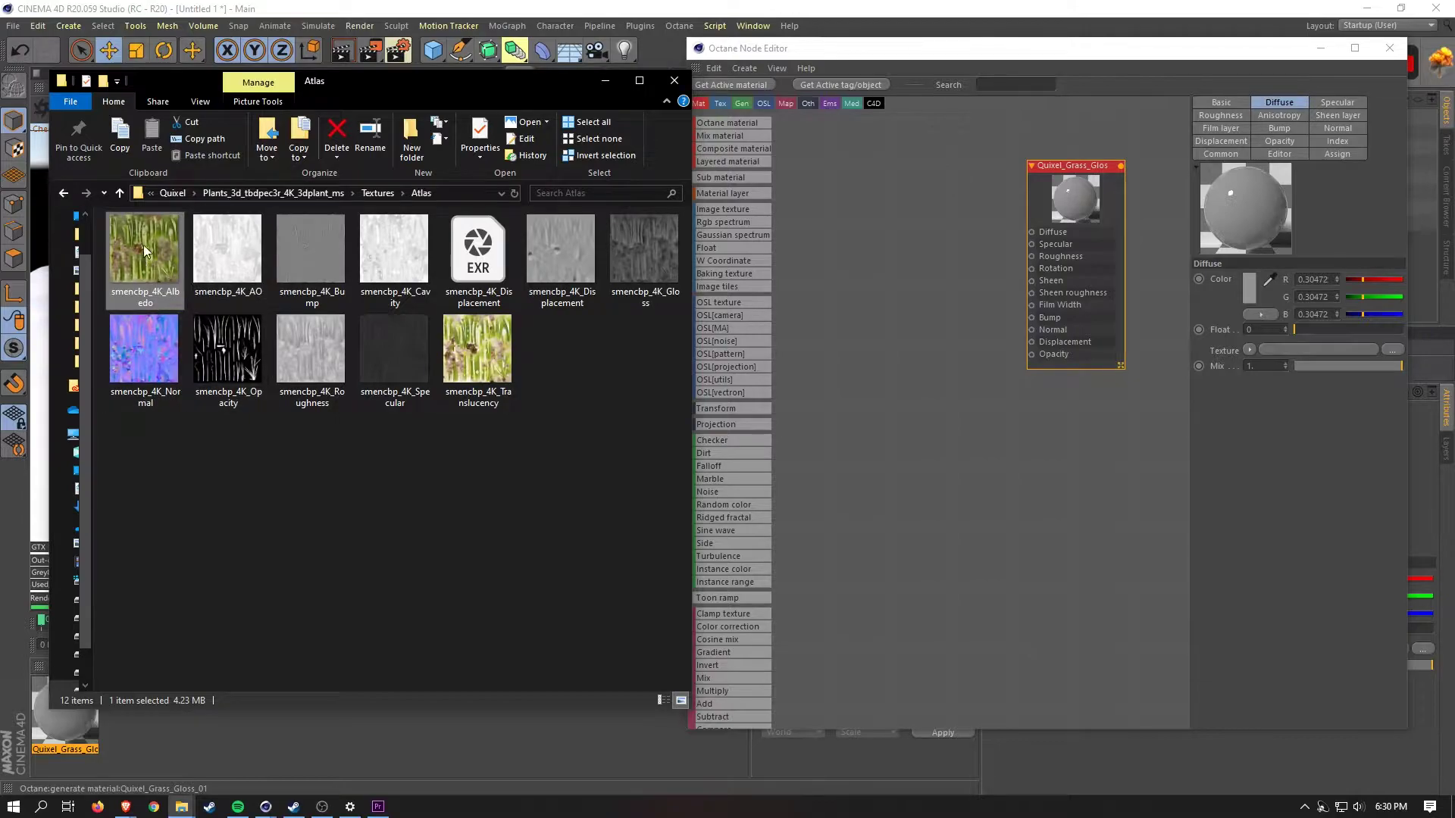
click(216, 262)
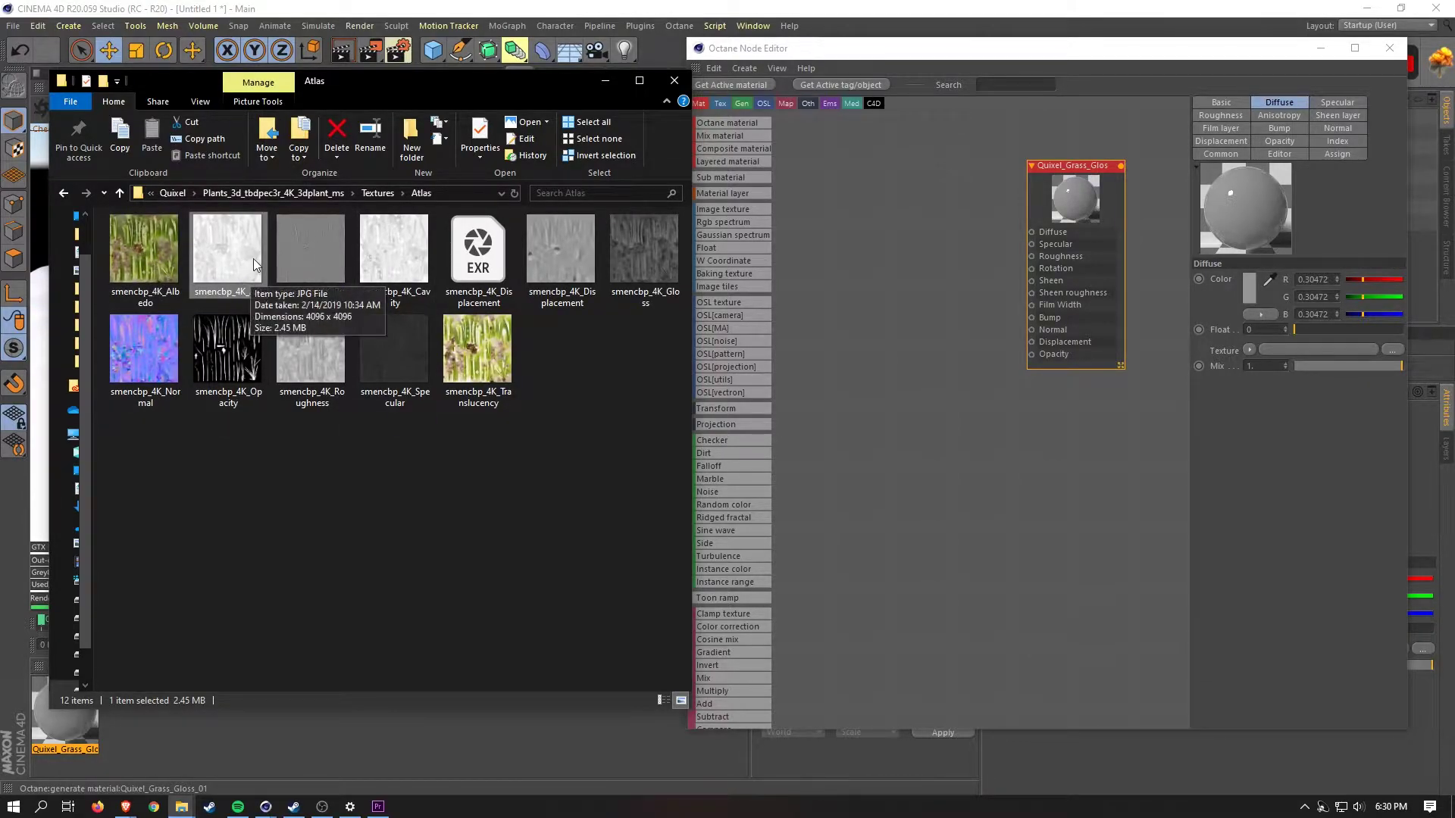
click(334, 290)
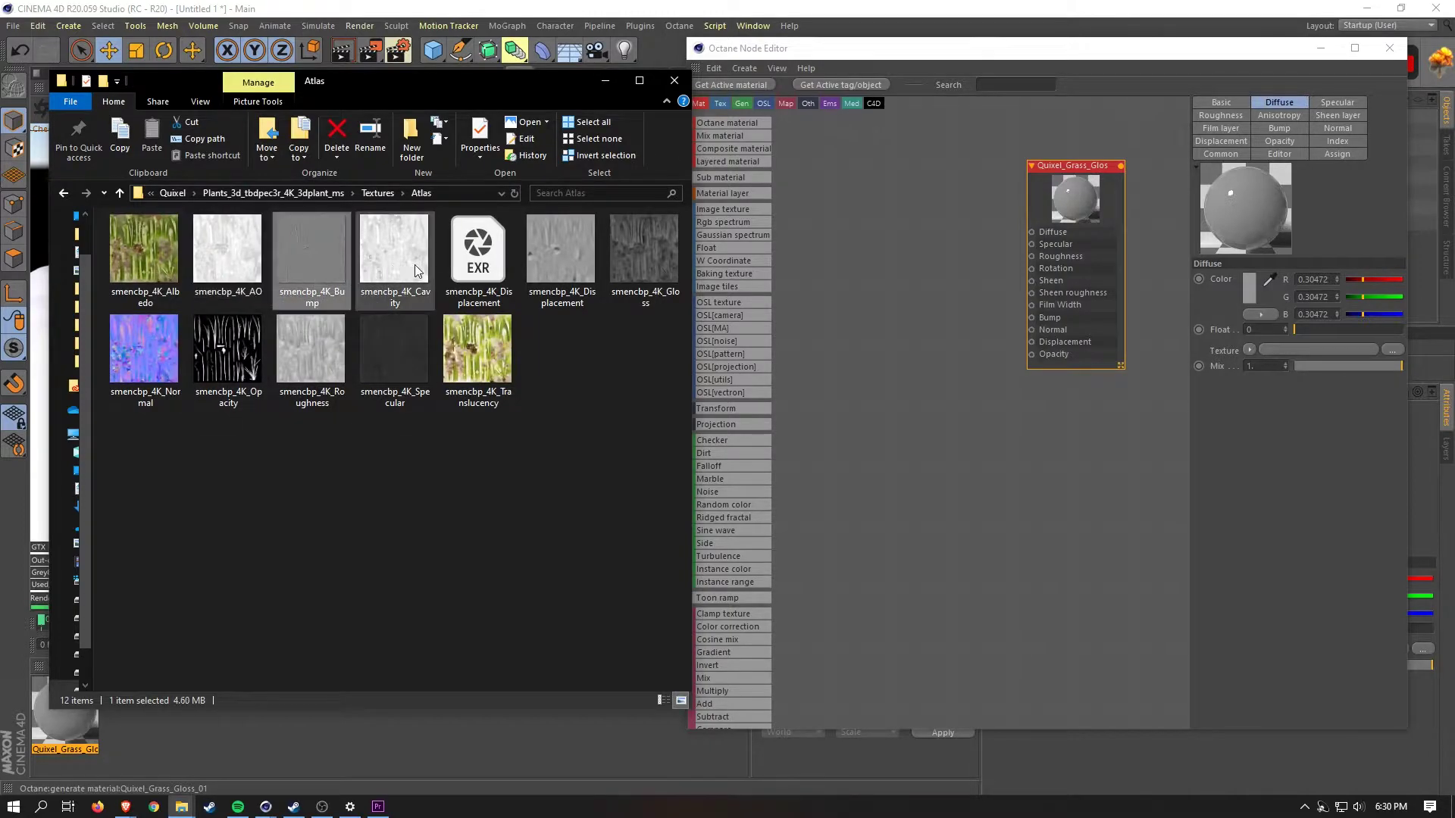
click(402, 274)
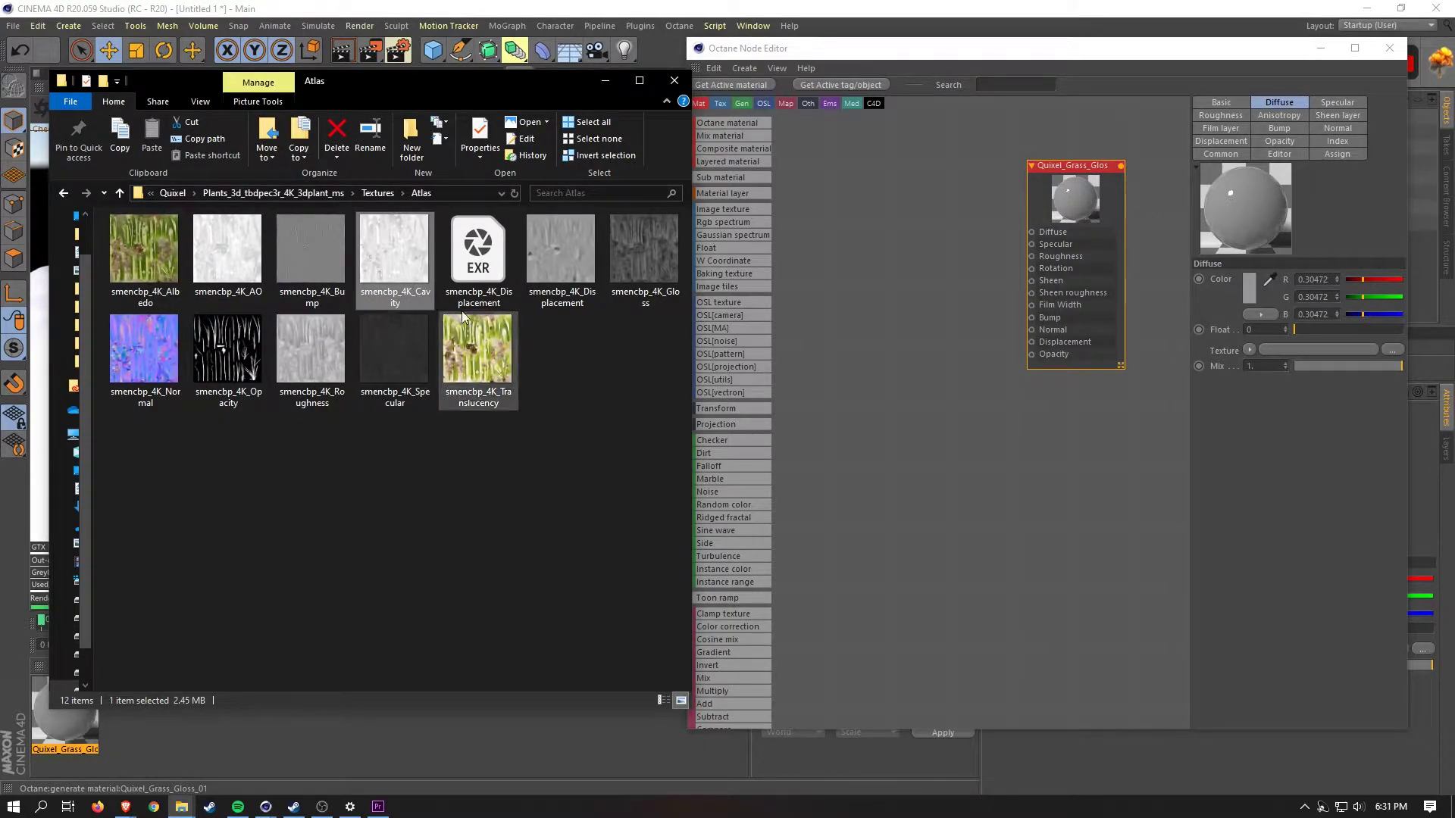
click(482, 302)
click(572, 272)
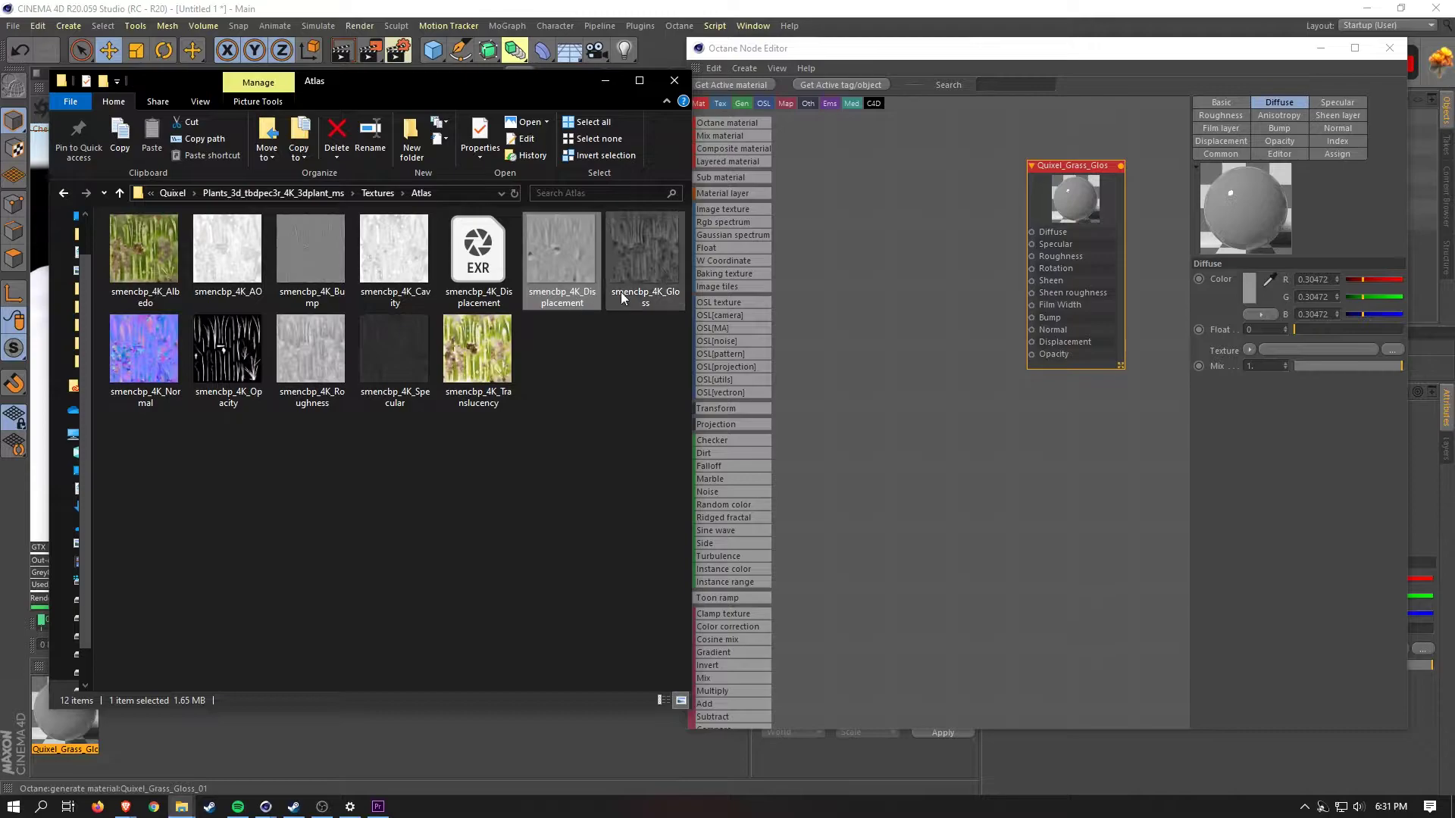
click(616, 292)
click(152, 372)
click(228, 371)
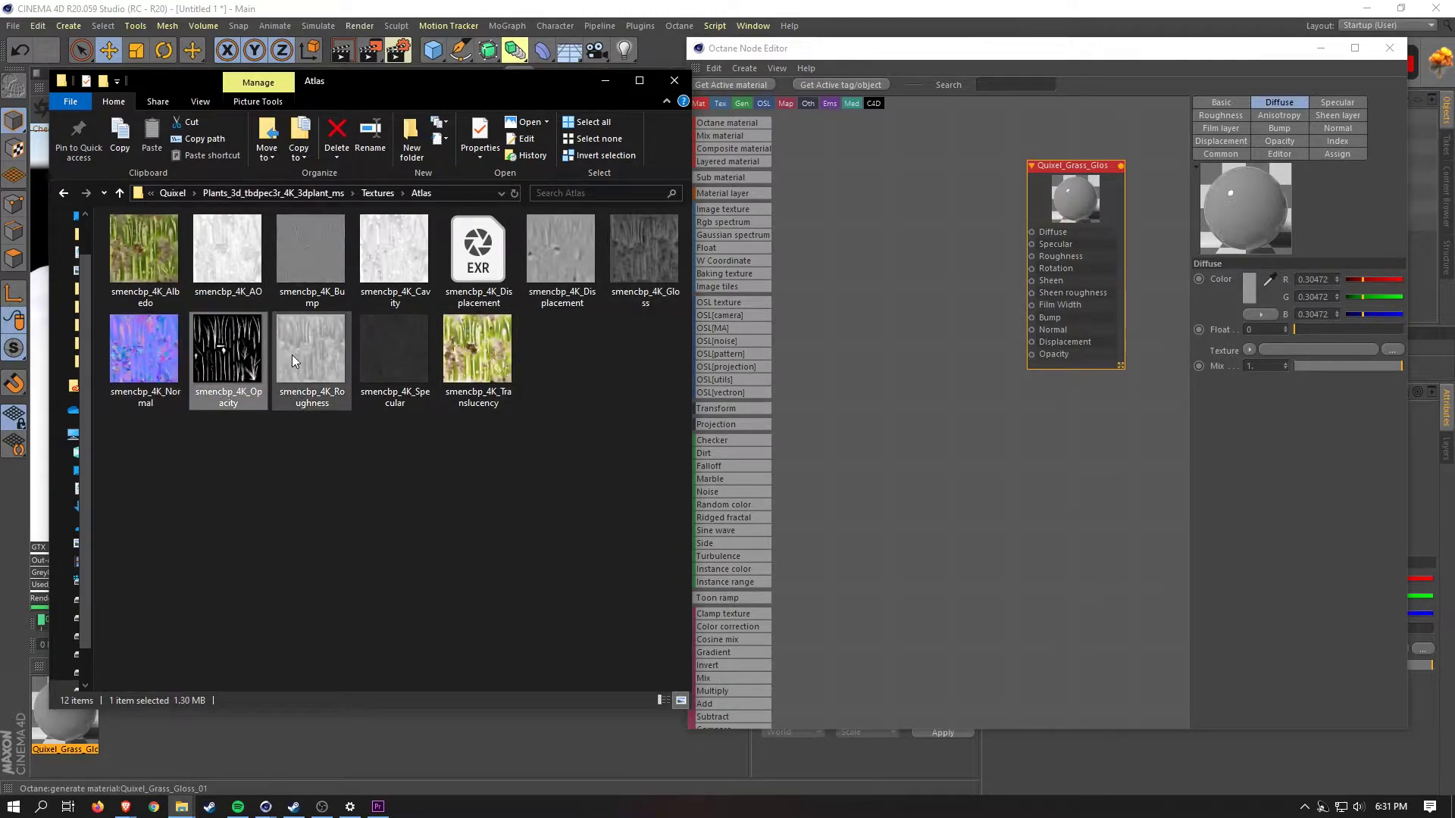
click(312, 371)
click(395, 368)
click(474, 368)
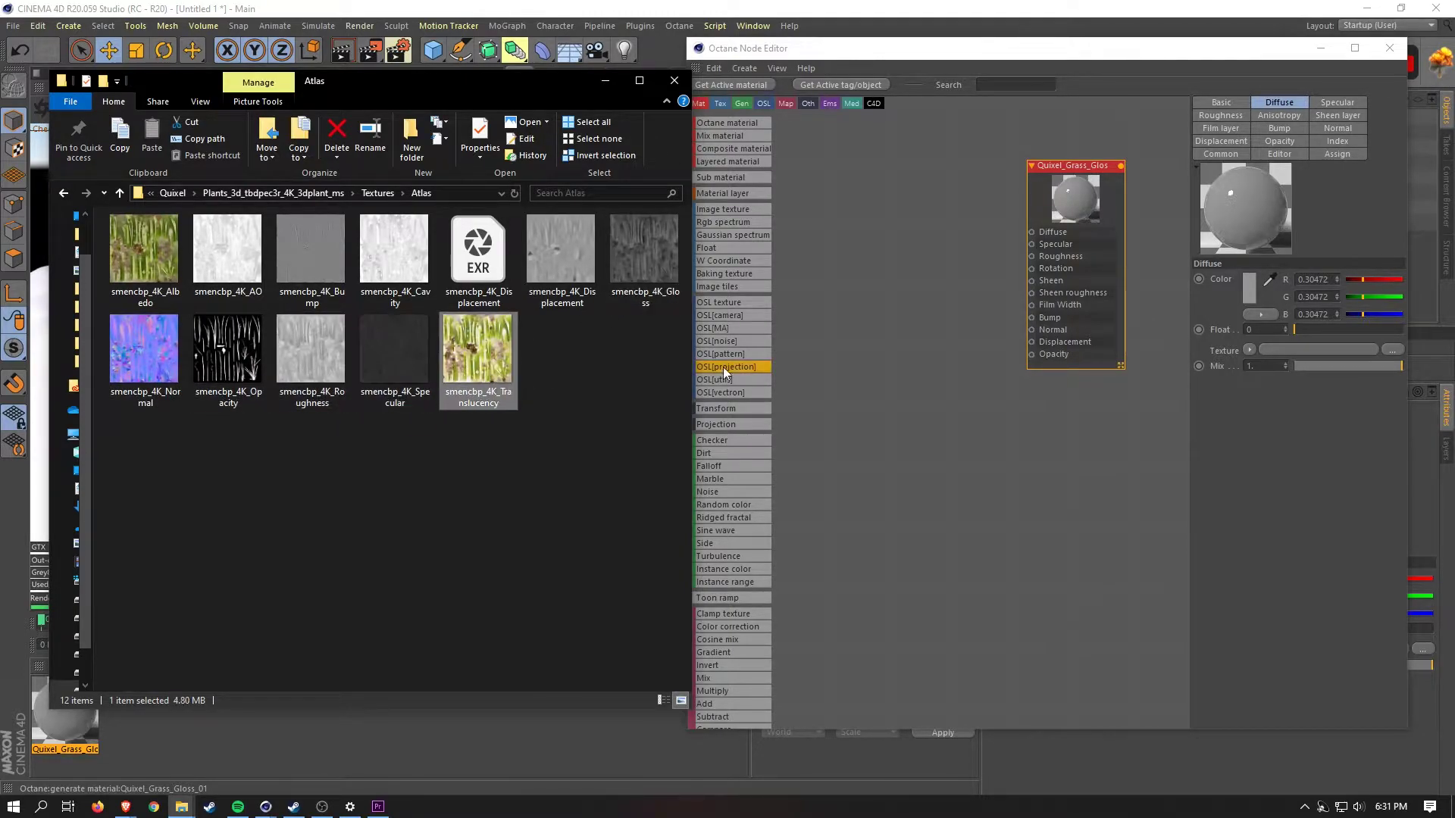
Review the available material types for Quixel_Grass_Gloss_01 without changing the type, and reposition the node editor window
click(1065, 257)
click(1229, 103)
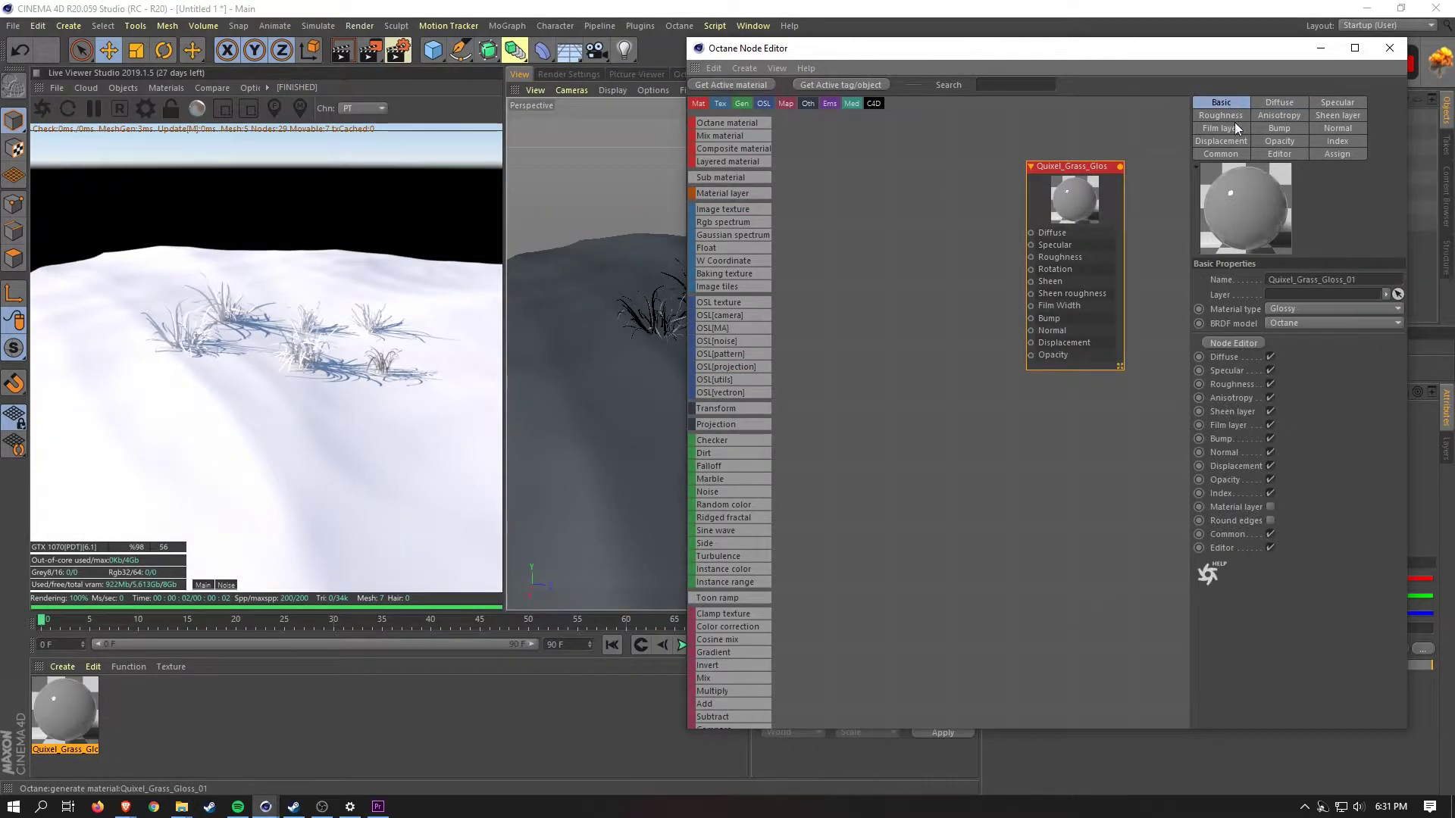
click(1297, 309)
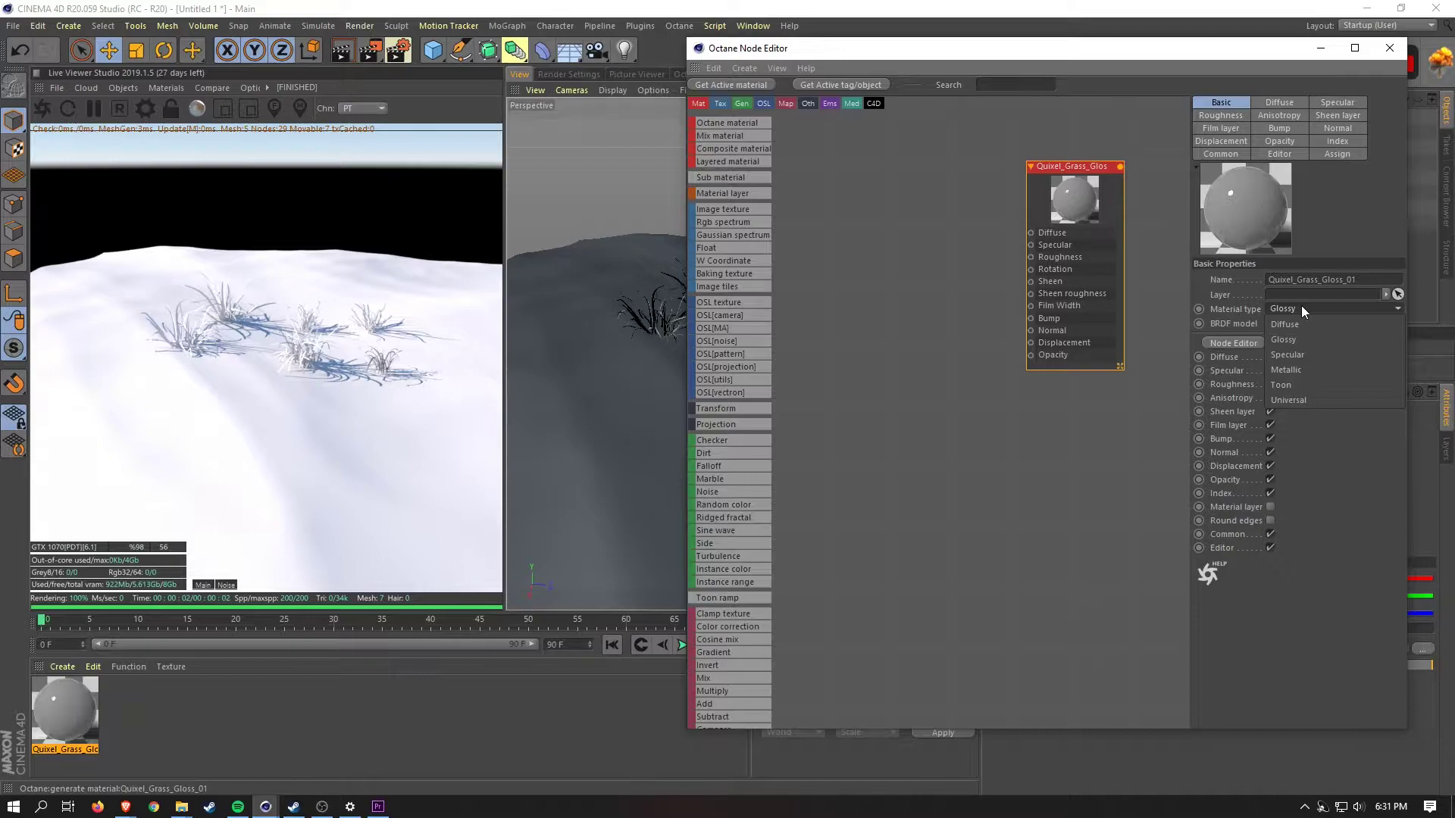
click(1079, 252)
drag(1148, 54, 1020, 53)
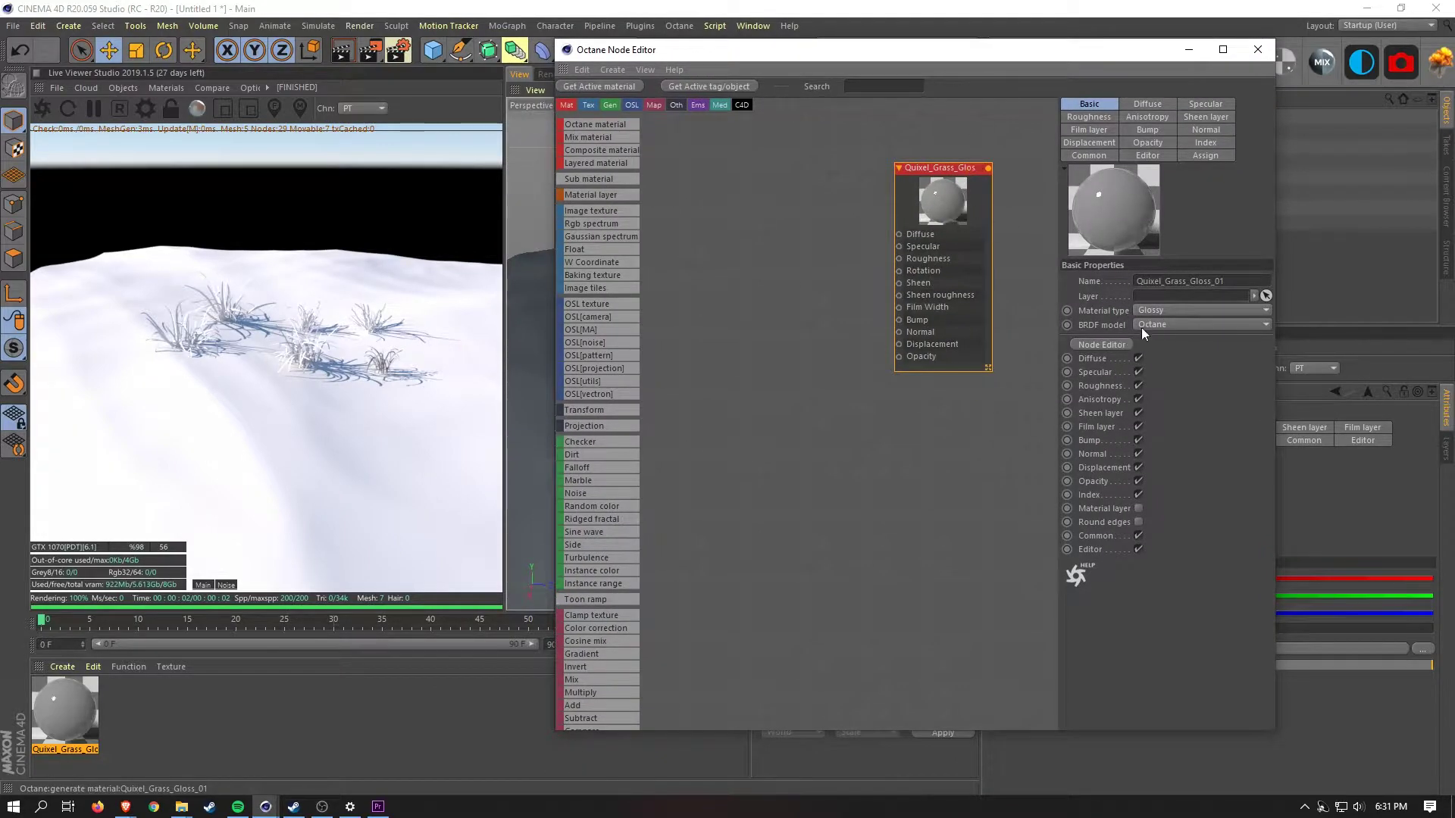
Change Quixel_Grass_Gloss_01 to a Universal material, enlarge its node to list every input, and remove its metallic look
click(1182, 311)
click(1184, 403)
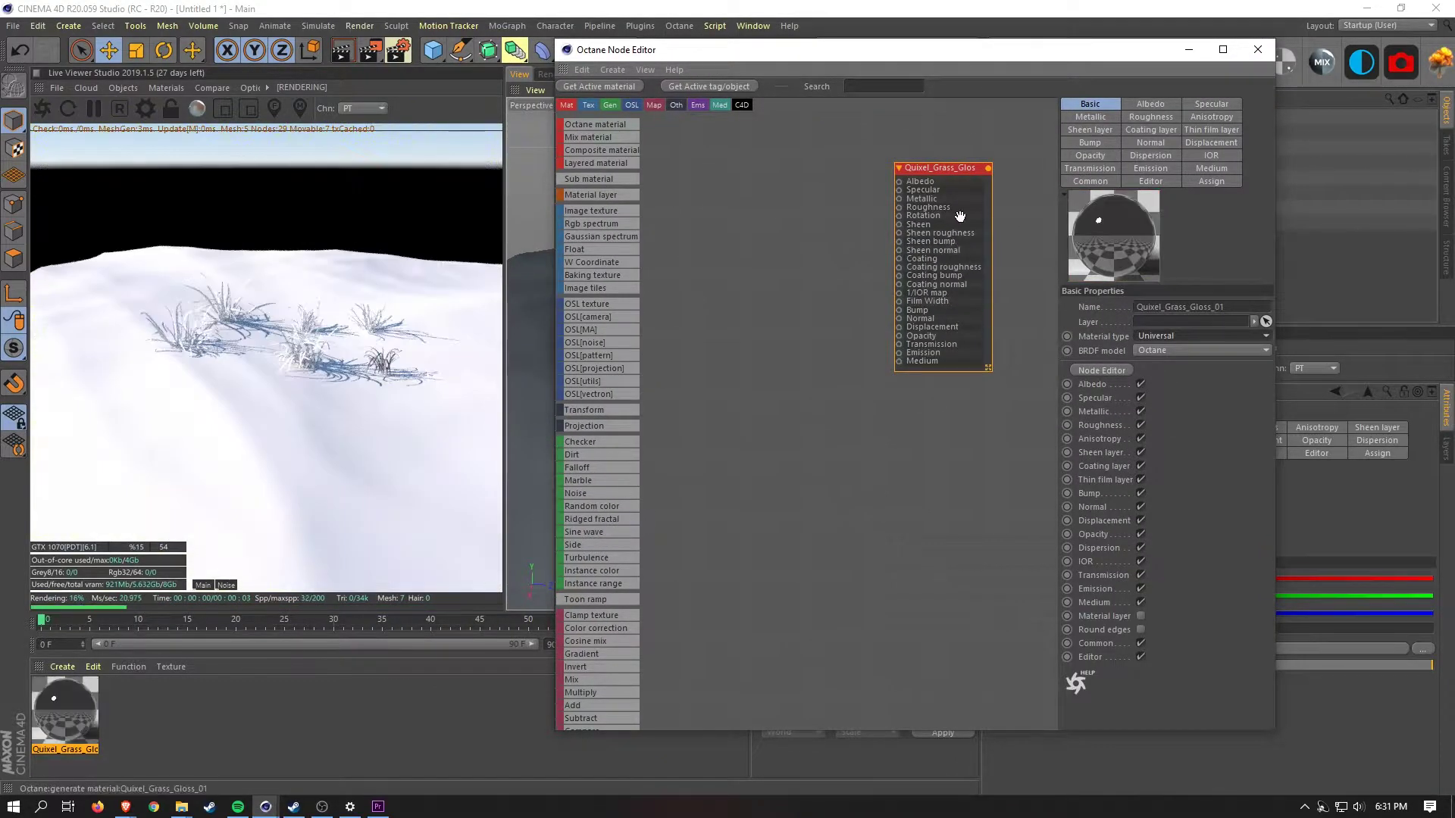
drag(989, 368, 1015, 542)
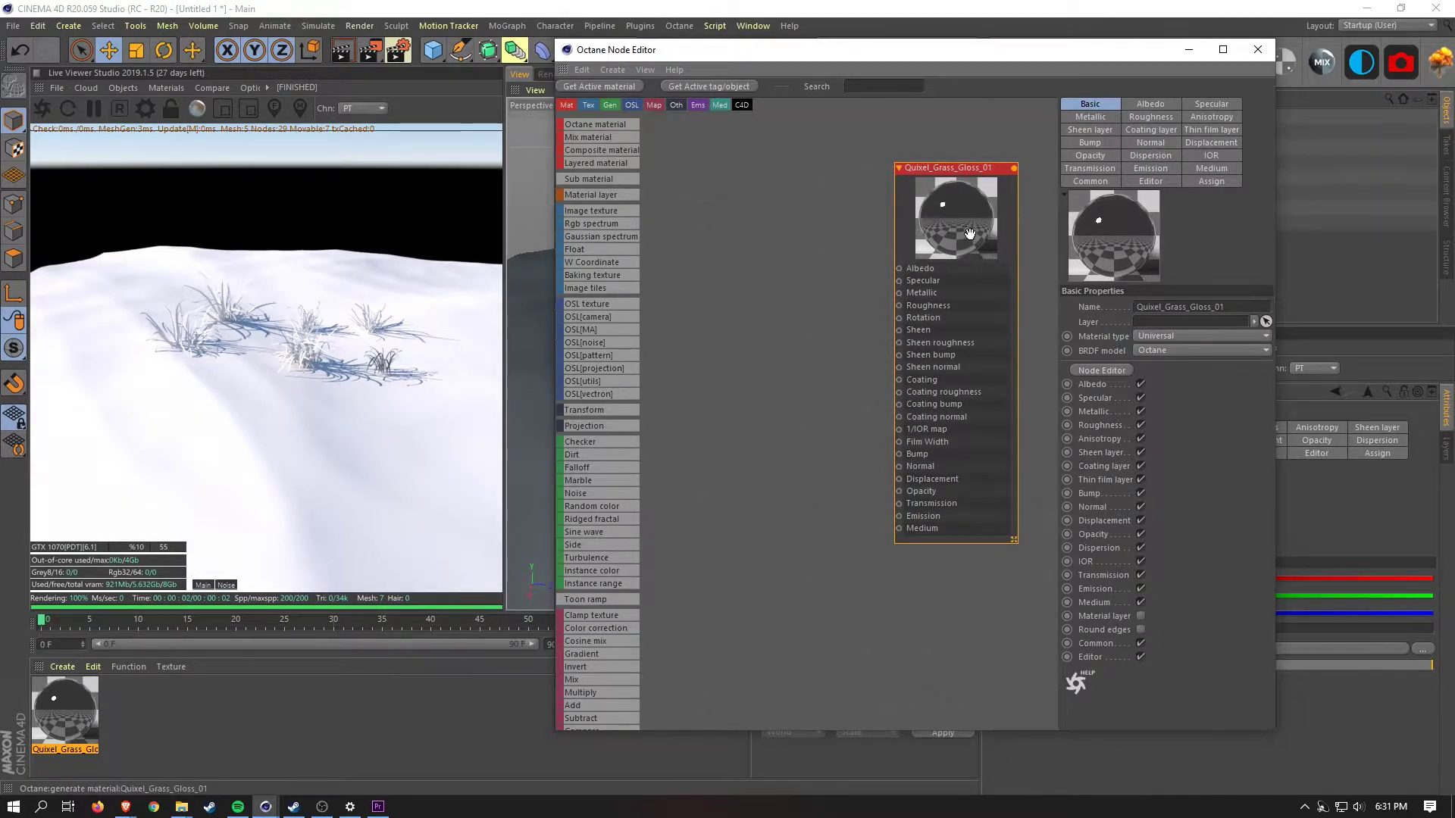
click(1093, 115)
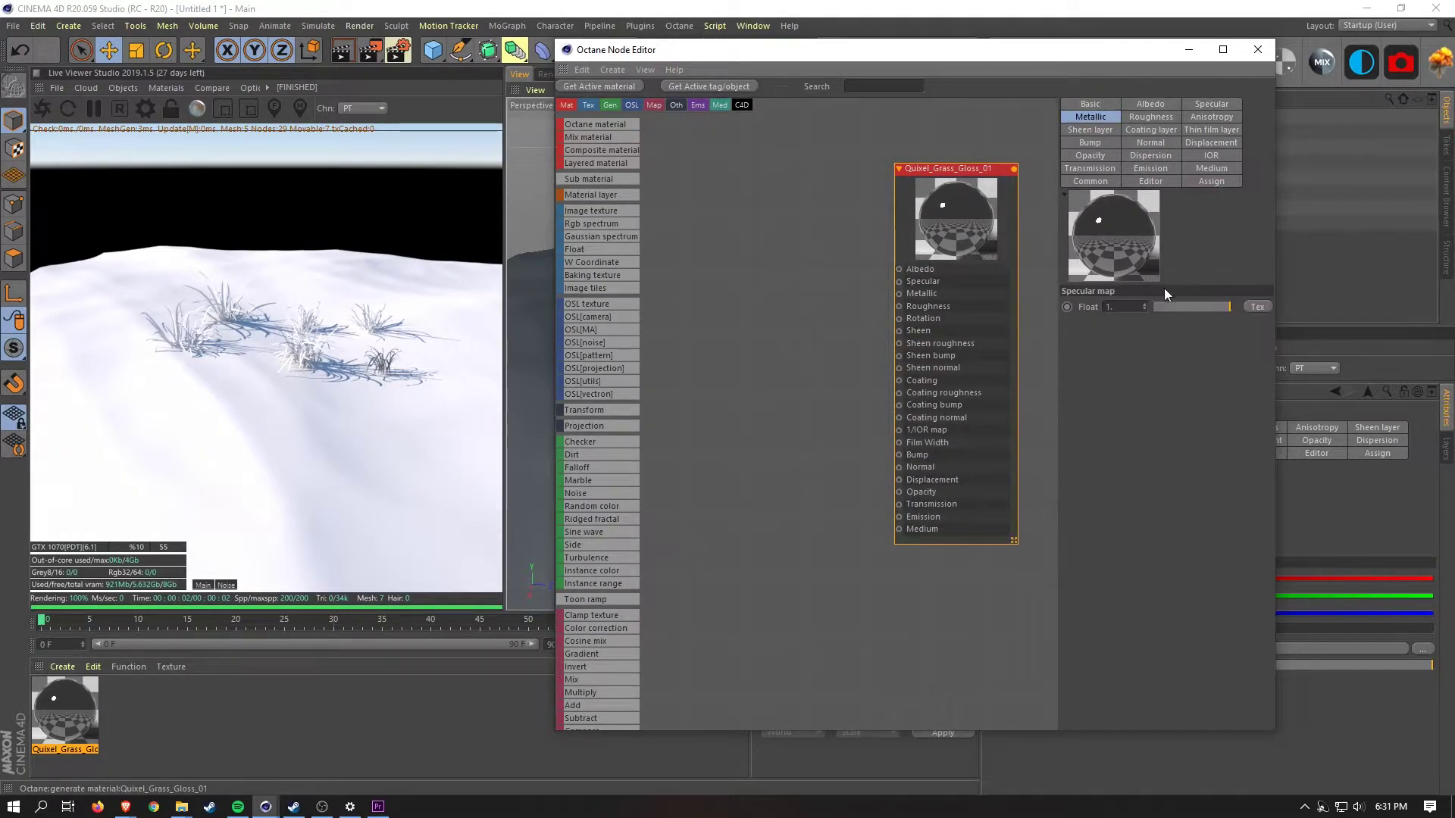
click(1089, 104)
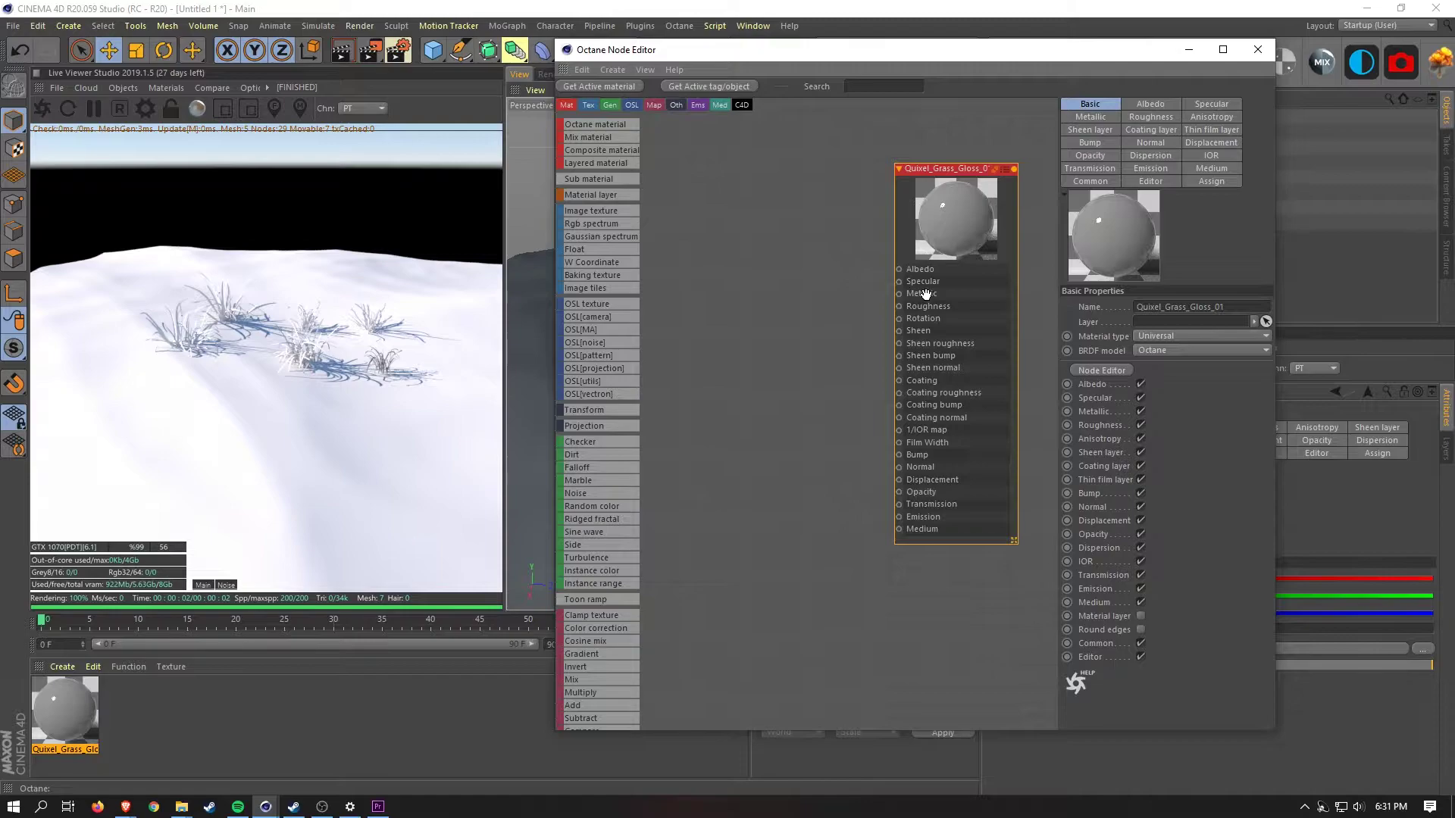
drag(967, 204, 930, 202)
click(1231, 308)
click(876, 240)
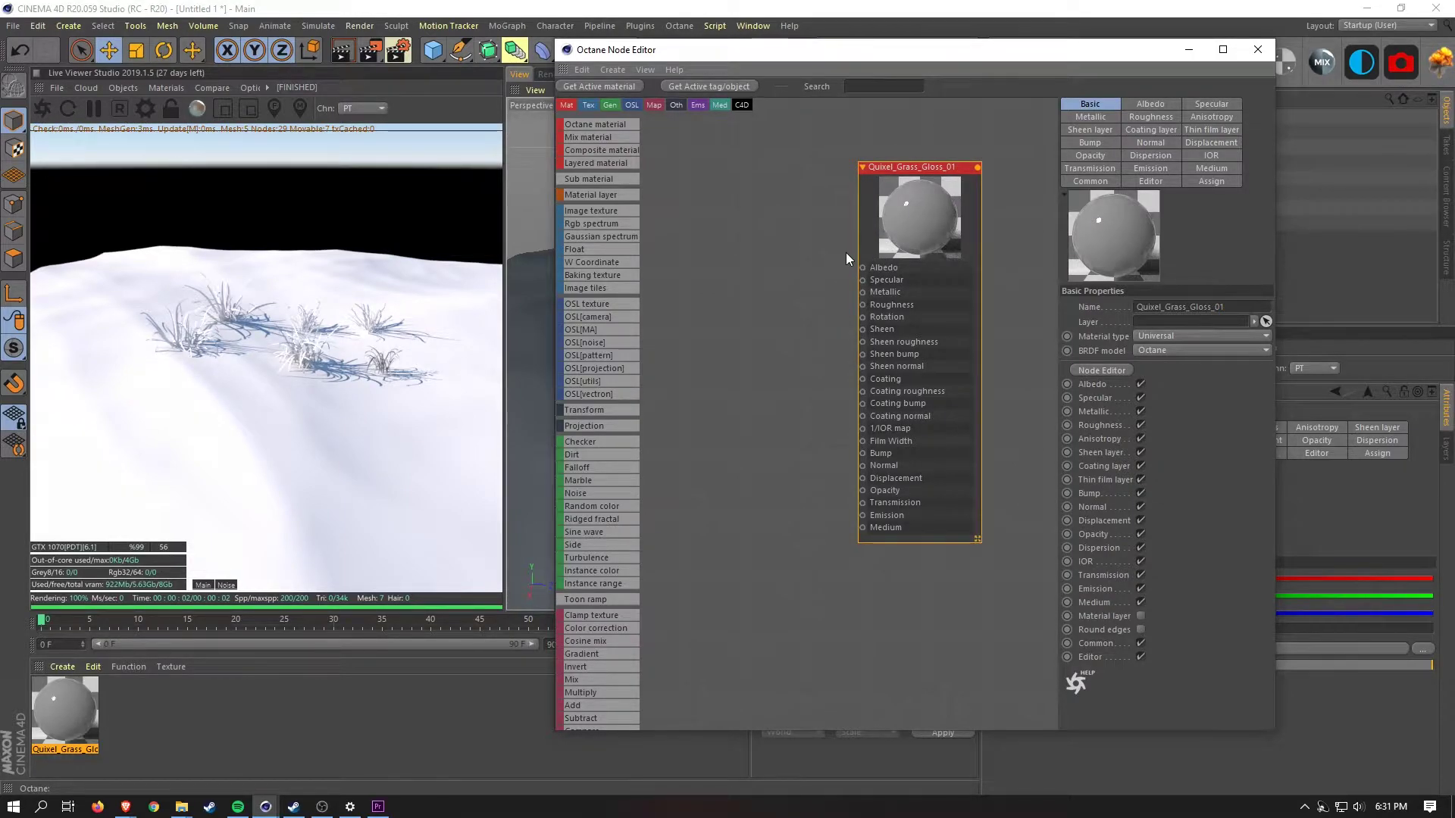
In the Atlas folder, select the albedo, bump, displacement, normal, opacity, roughness, specular and translucency images and bring them to the node graph
key(alt+Tab)
key(alt+Tab)
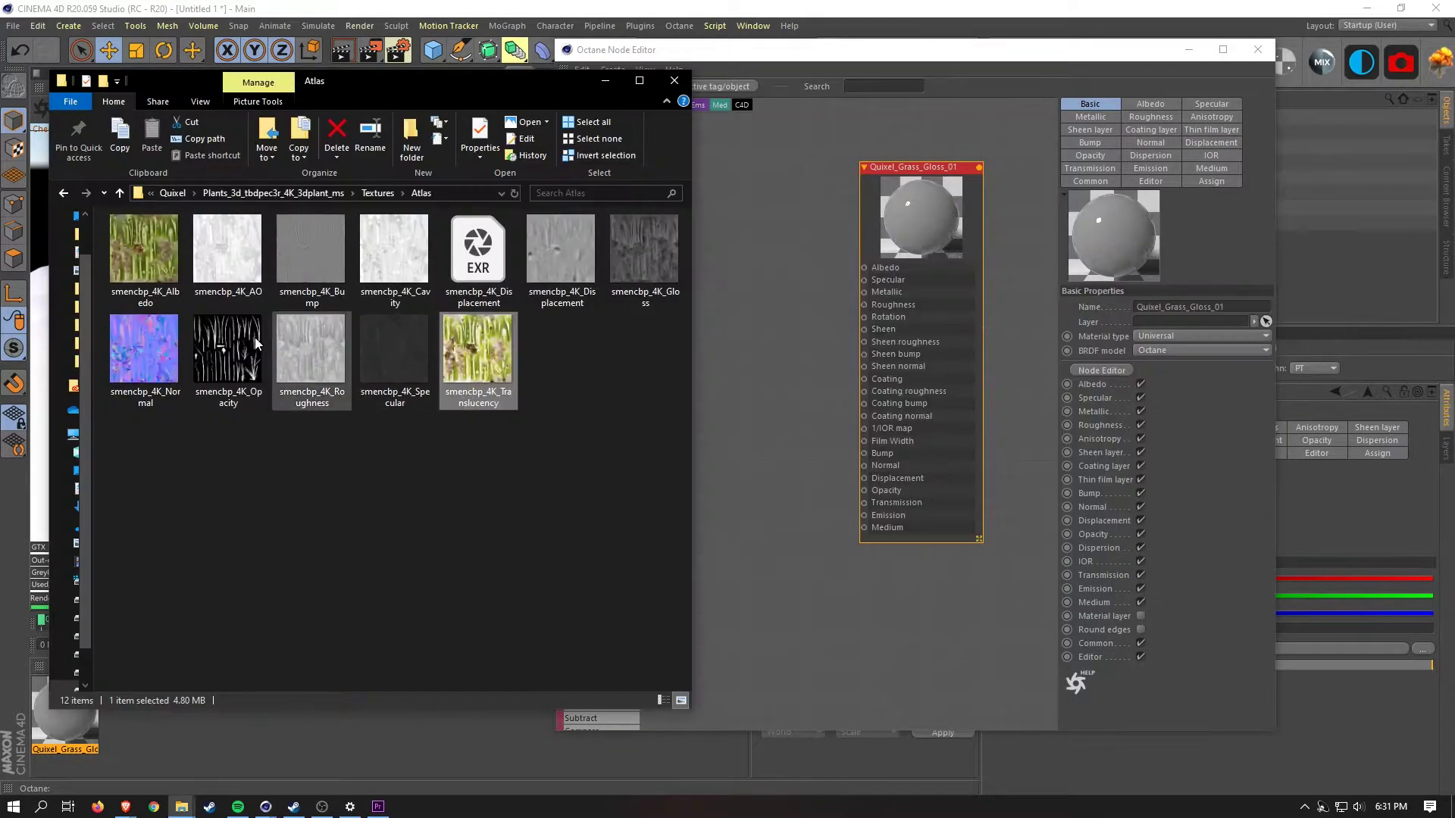
click(155, 265)
ctrl+click(314, 274)
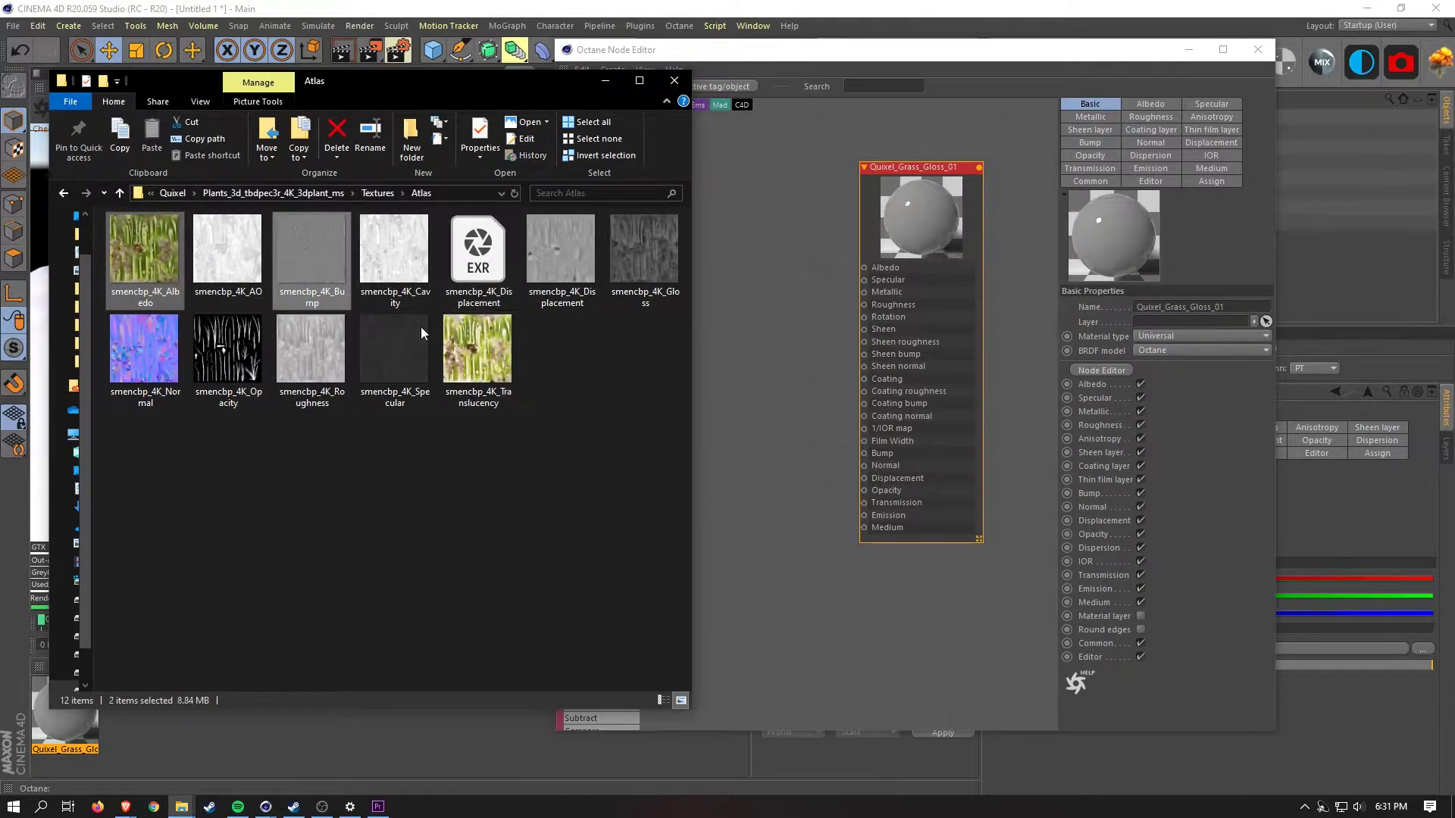
ctrl+click(598, 294)
ctrl+click(644, 258)
ctrl+click(146, 356)
ctrl+click(227, 363)
ctrl+click(477, 360)
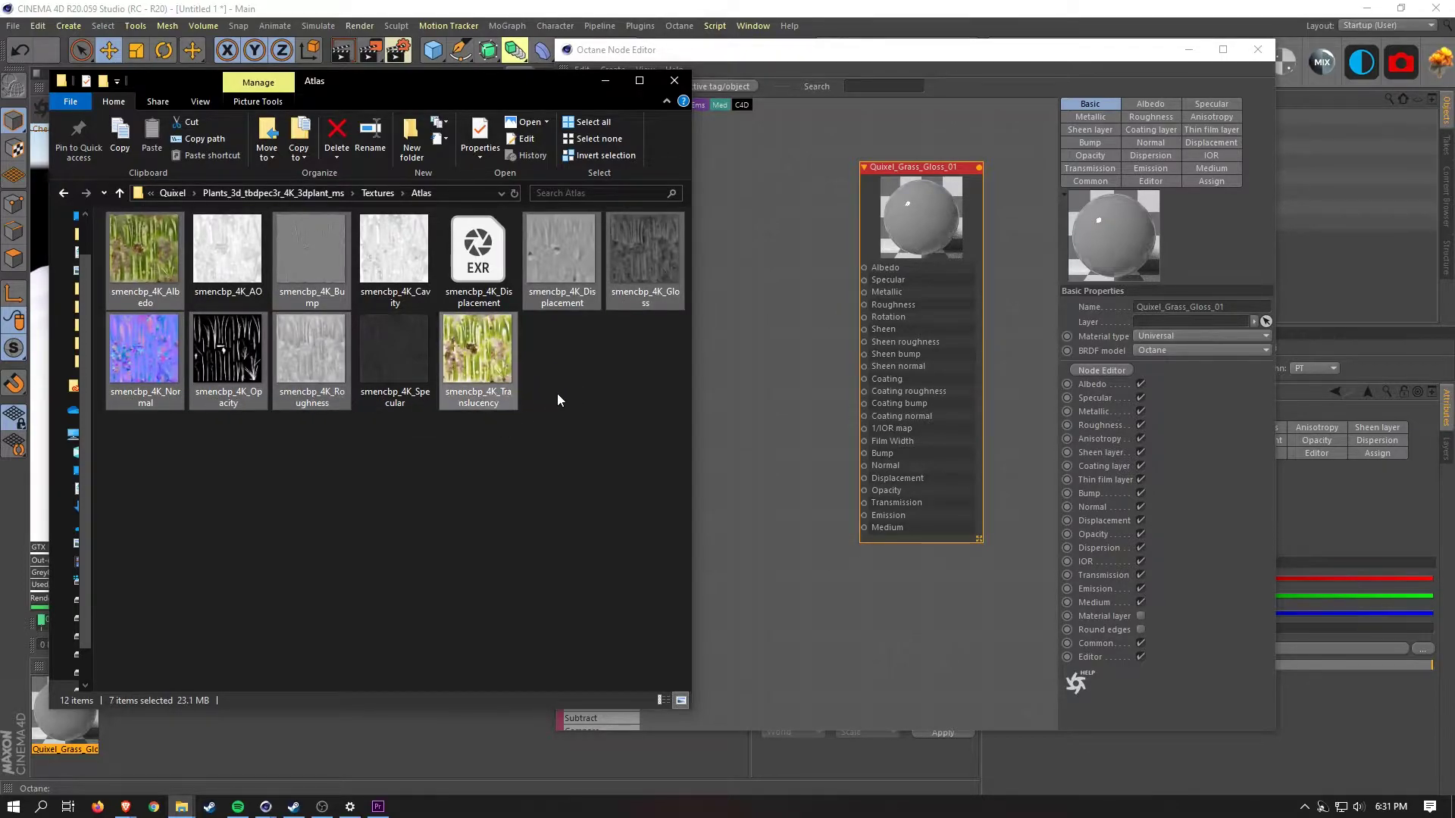
ctrl+click(405, 391)
ctrl+click(630, 285)
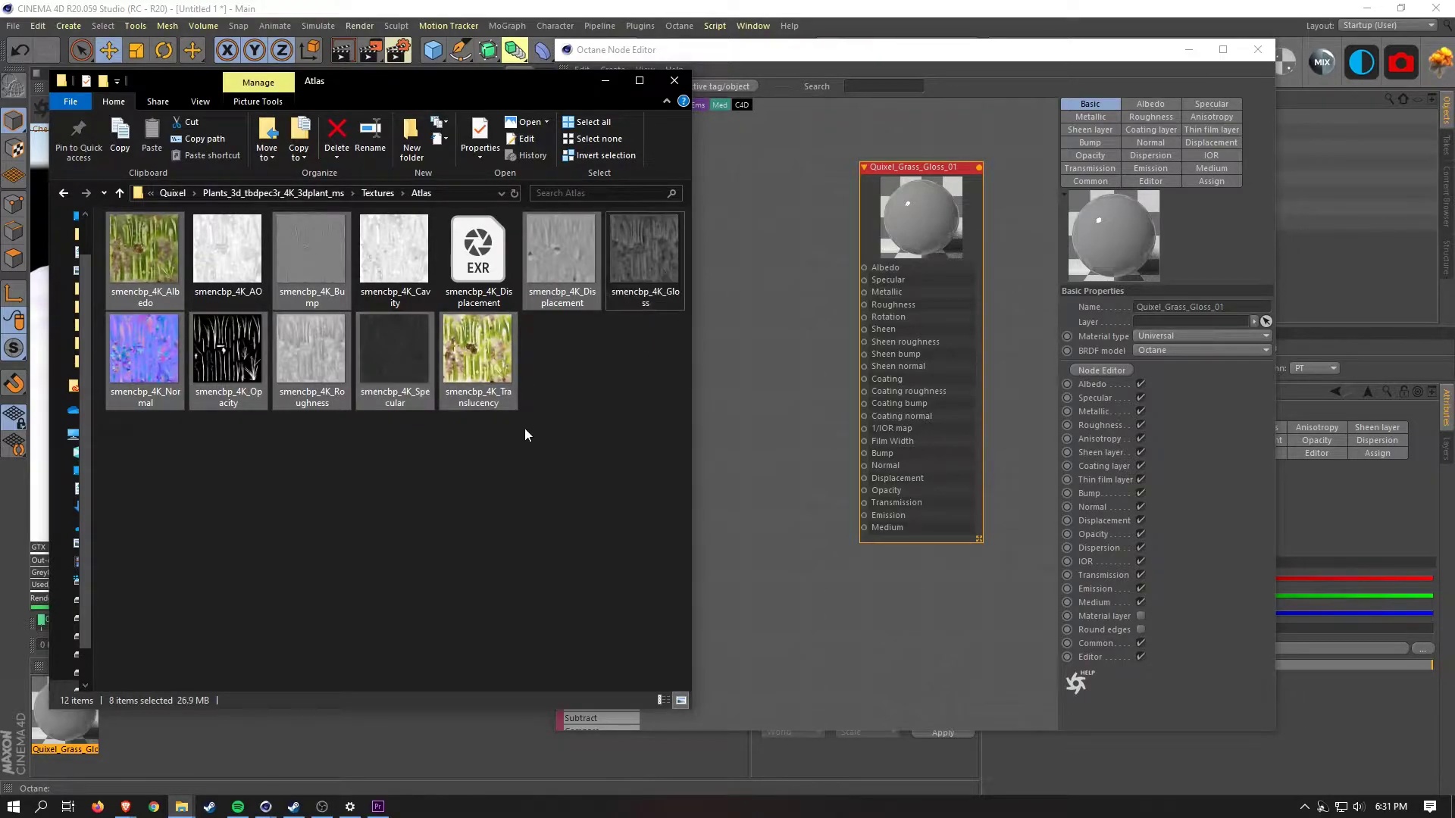
drag(502, 393, 710, 267)
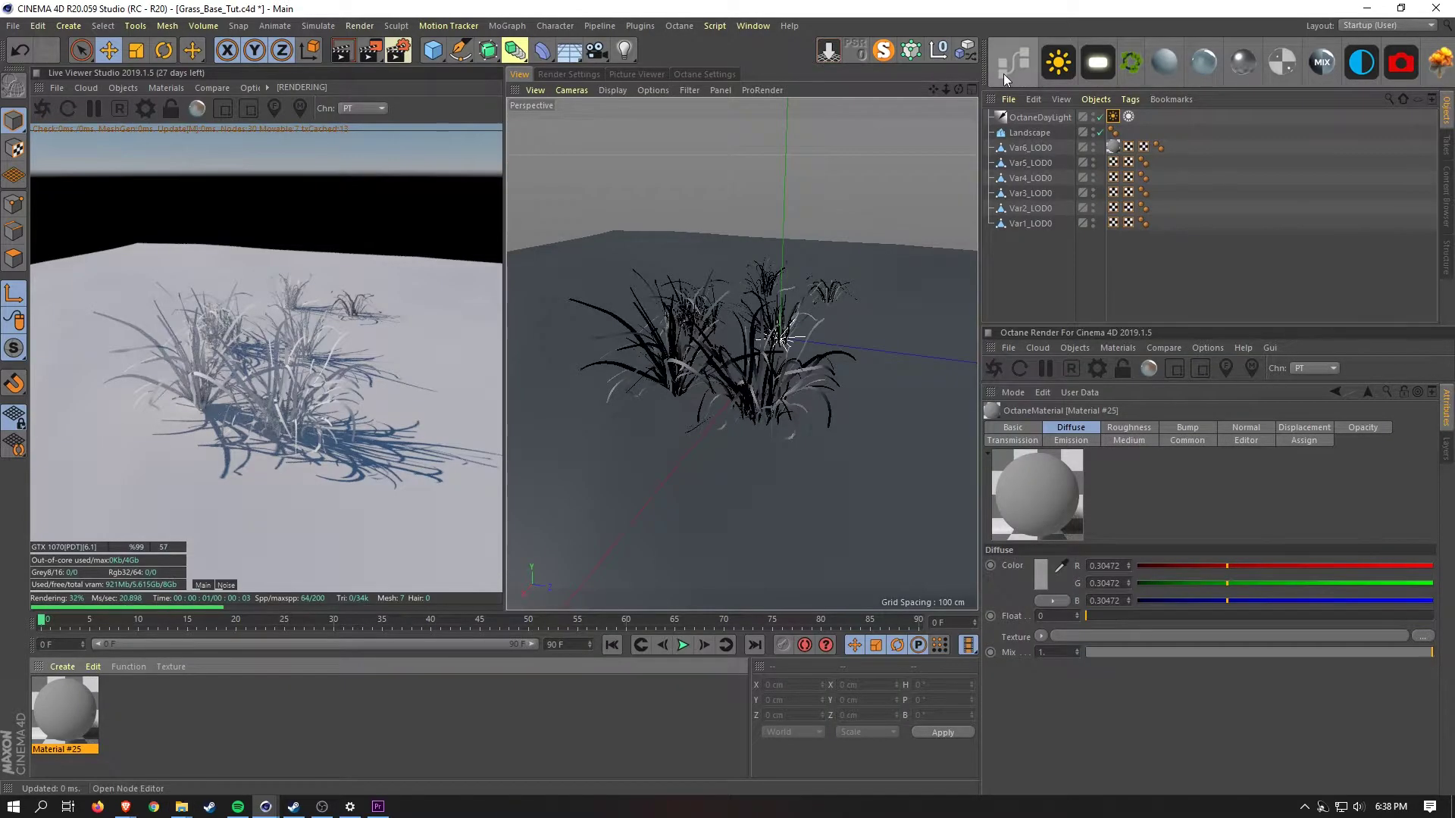
Open Material #25 in the Octane Node Editor and set its material type to Universal
double_click(990, 130)
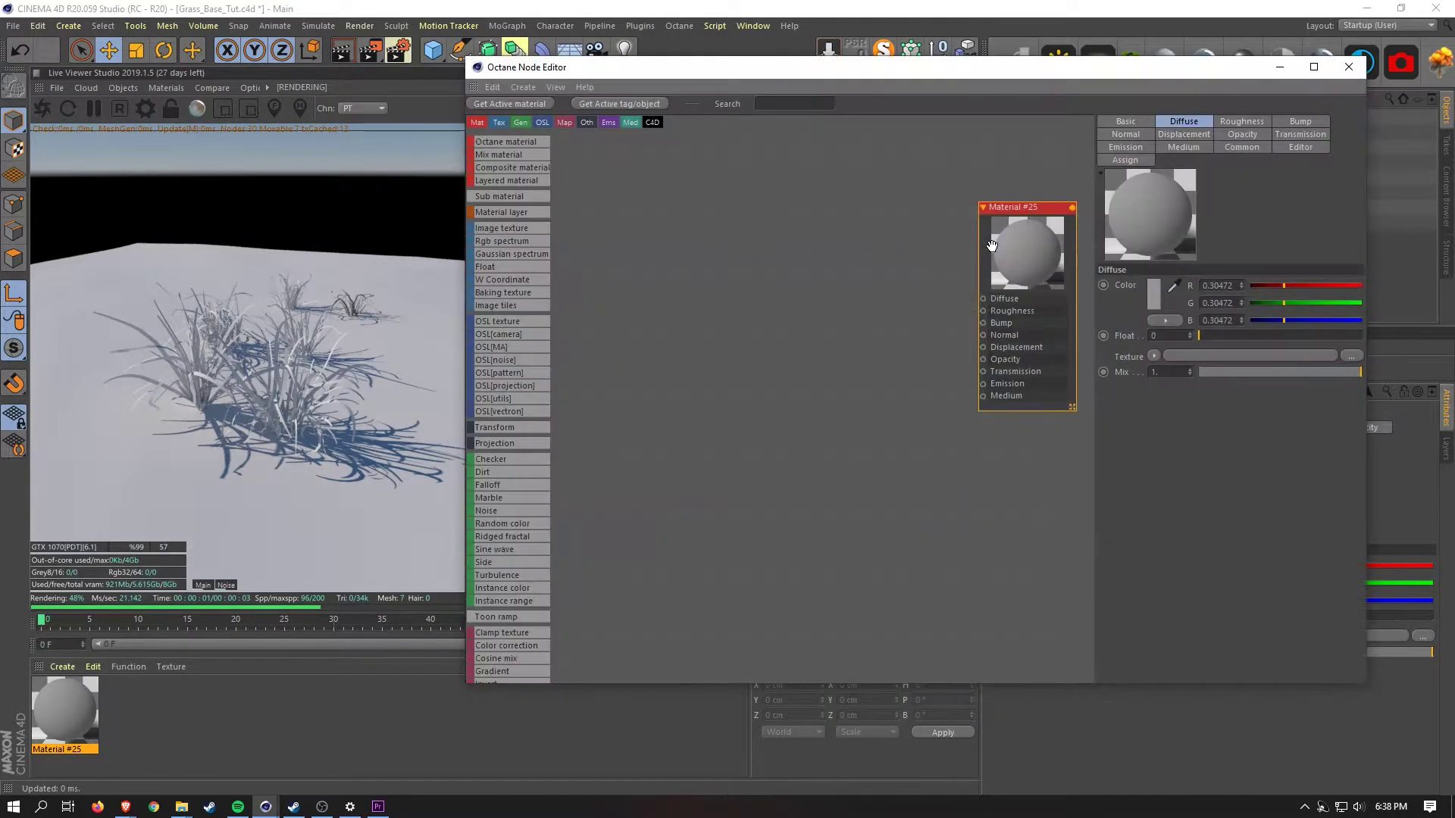
drag(992, 246, 820, 239)
click(1133, 122)
click(1218, 316)
click(1208, 391)
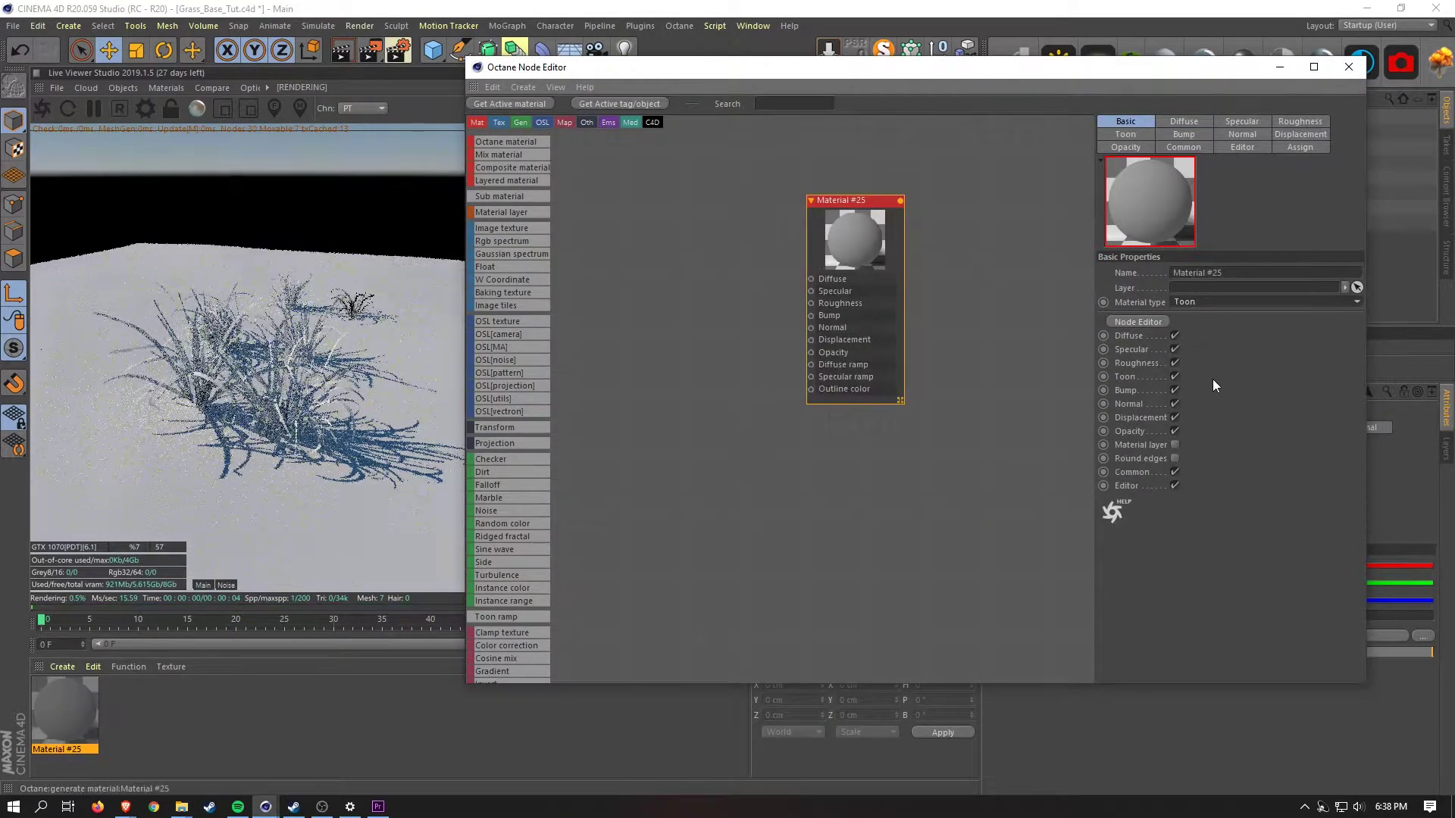
click(1194, 302)
click(1203, 393)
Set Material #25's metallic float to 0 and enlarge its node to show all of its inputs
click(1297, 124)
drag(1198, 308, 992, 300)
drag(819, 227, 814, 226)
drag(899, 405, 895, 486)
drag(897, 606, 896, 599)
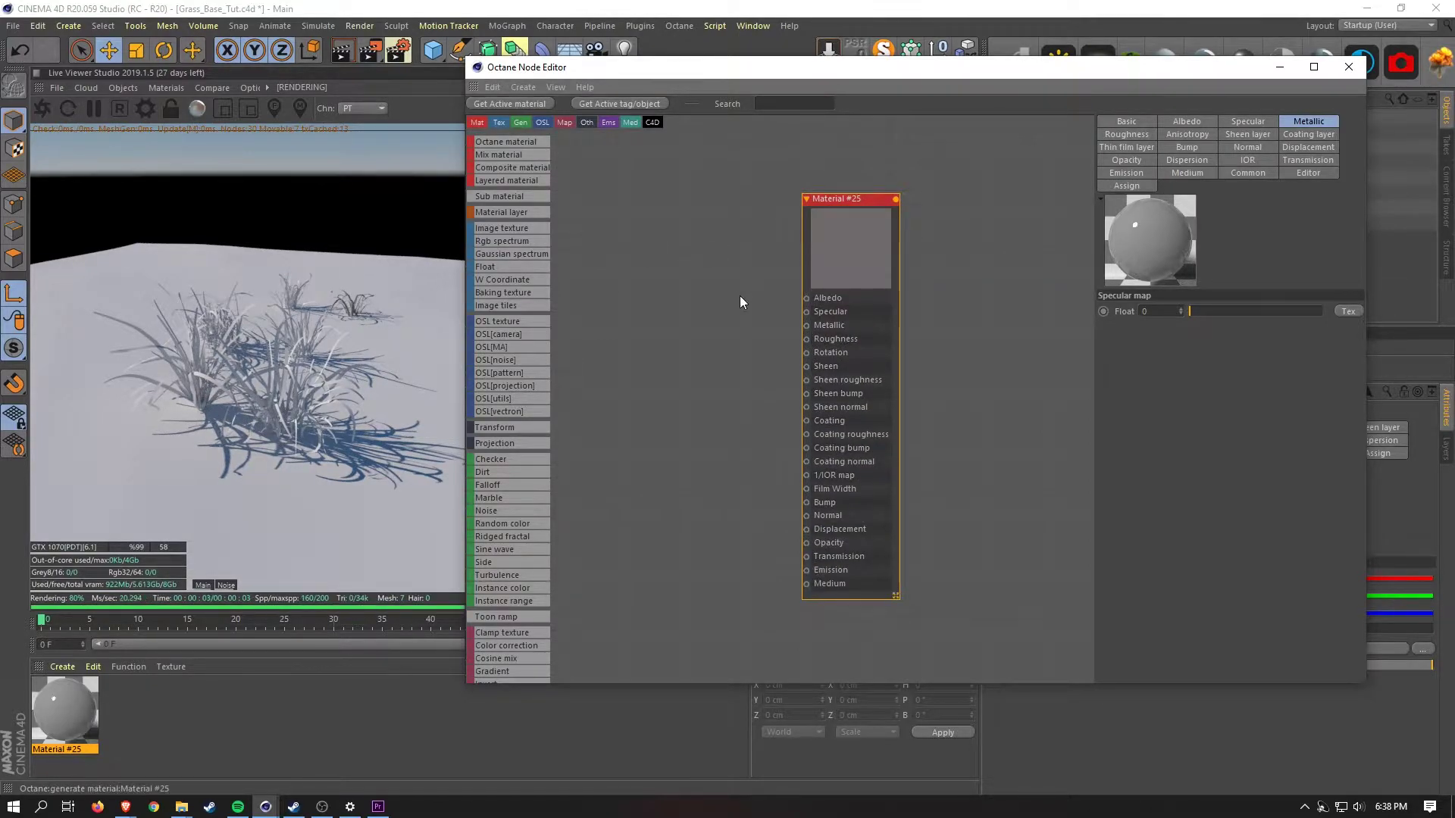
Save the scene and bring the eight selected Atlas maps into the node graph, with the Material #25 node moved clear of them
click(738, 269)
key(ctrl+s)
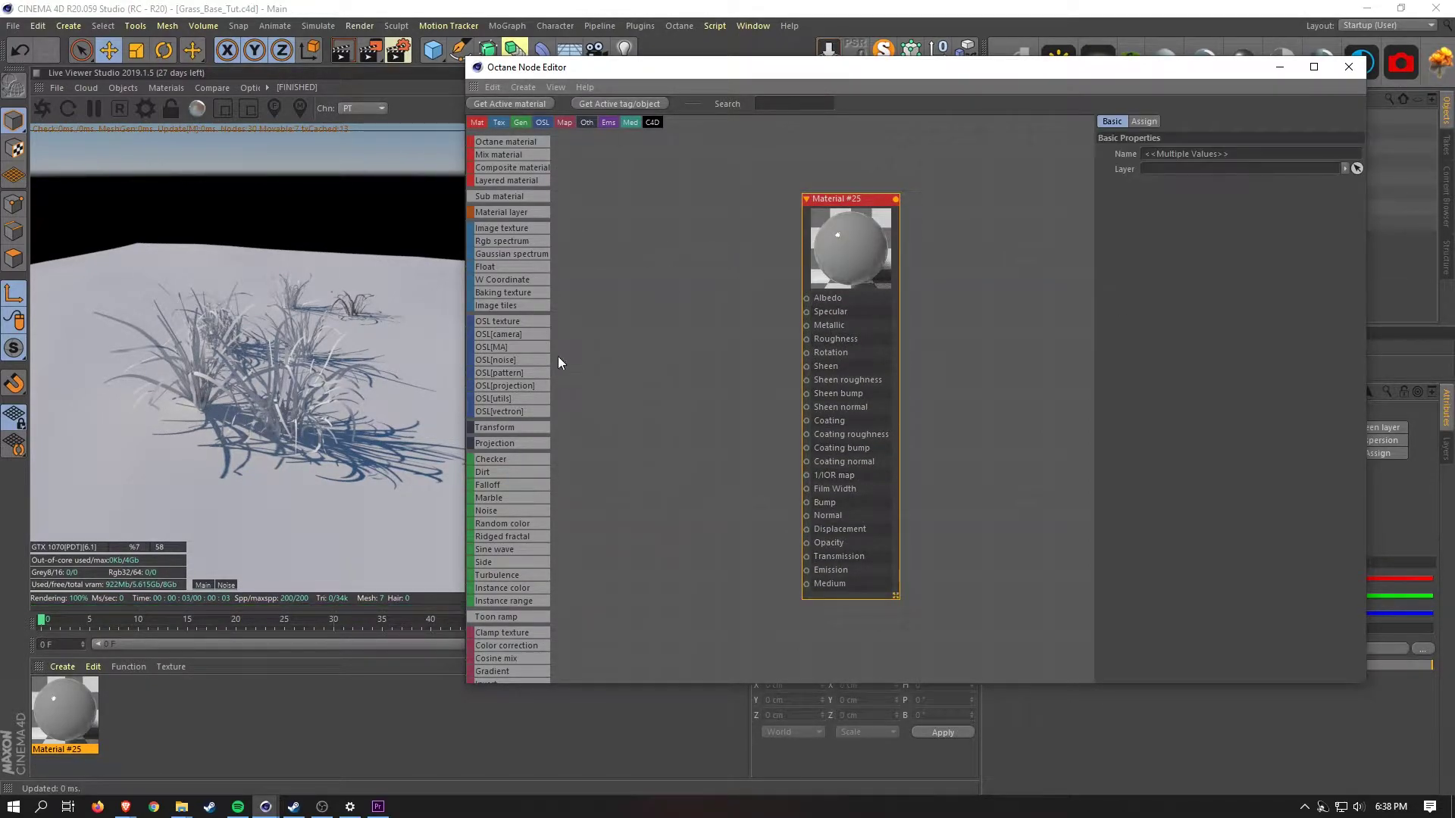
click(180, 805)
click(246, 743)
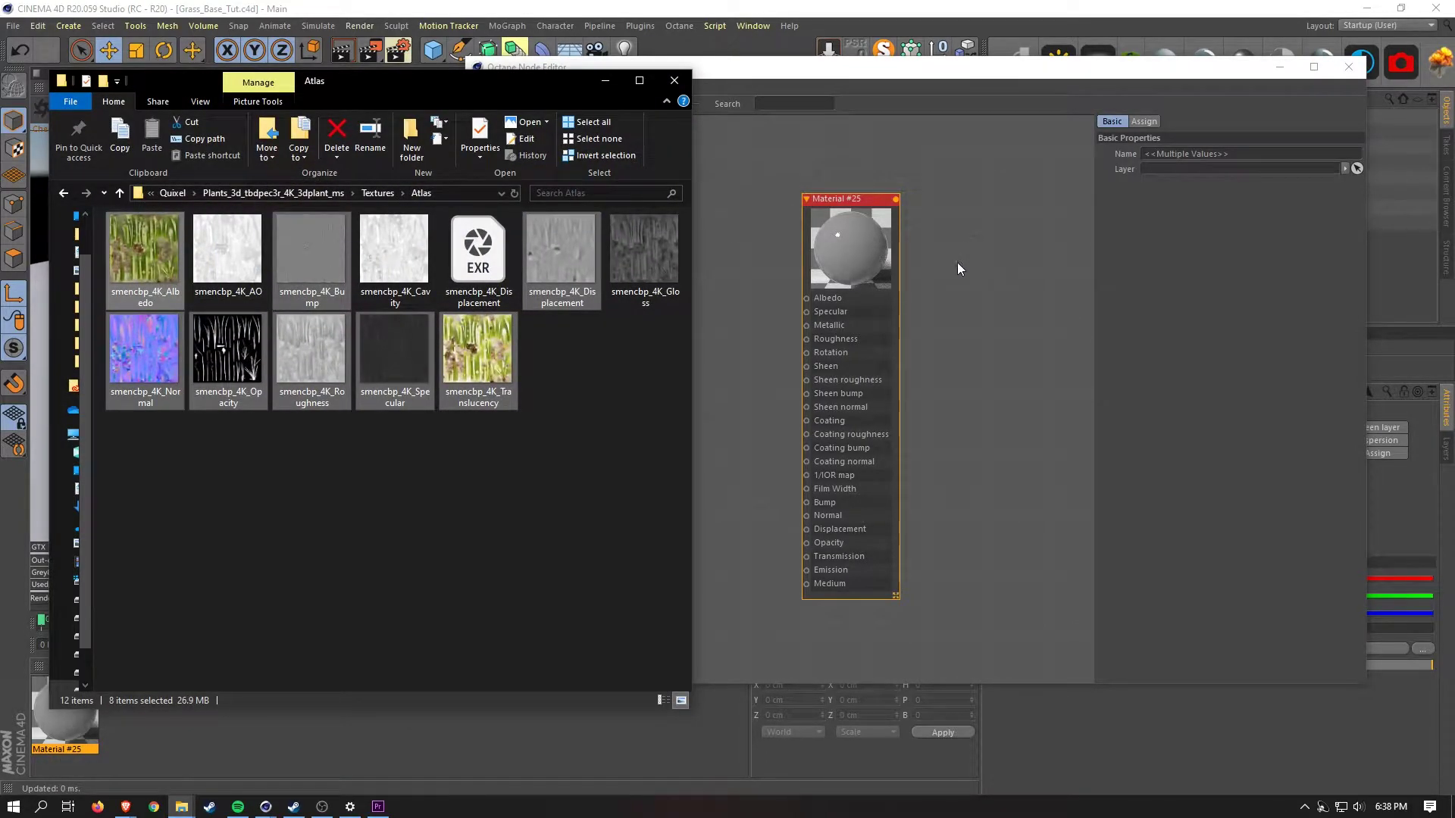
drag(952, 266, 948, 252)
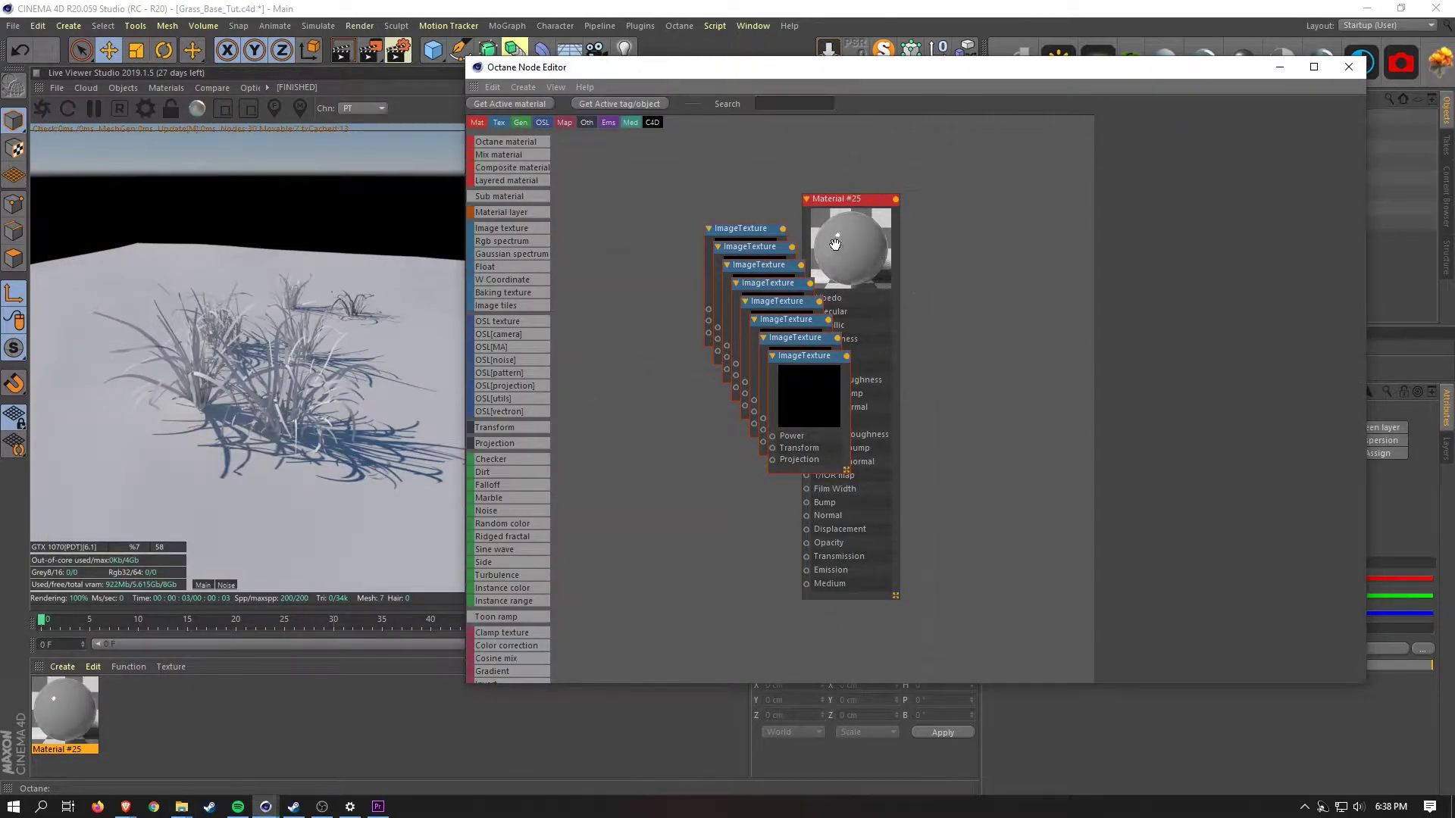
drag(834, 244, 985, 247)
Connect the albedo map to Material #25's Albedo input and the translucency map to its Transmission input
drag(750, 229, 958, 300)
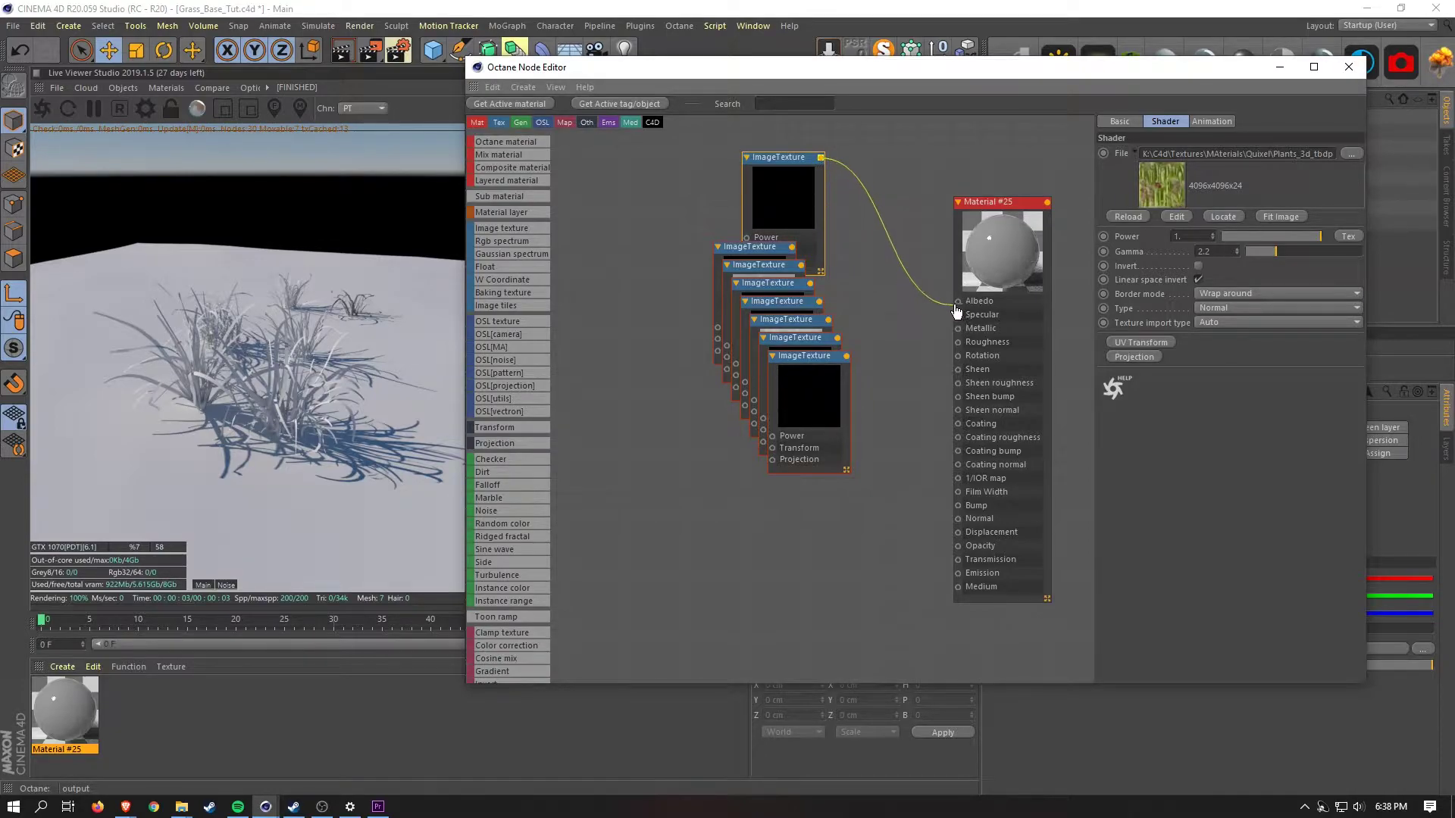
drag(815, 425, 758, 560)
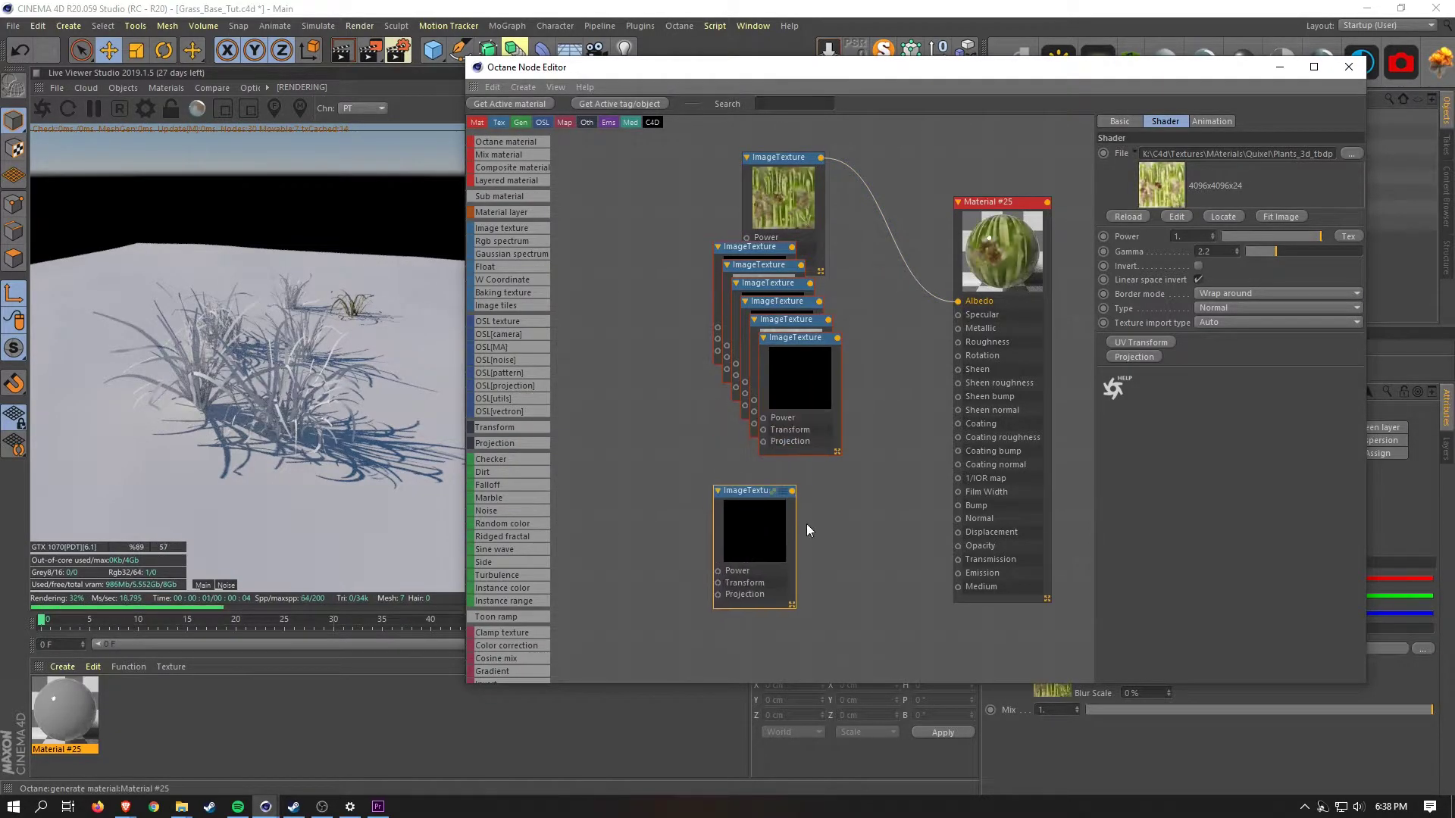
drag(791, 491, 958, 560)
drag(760, 509, 703, 599)
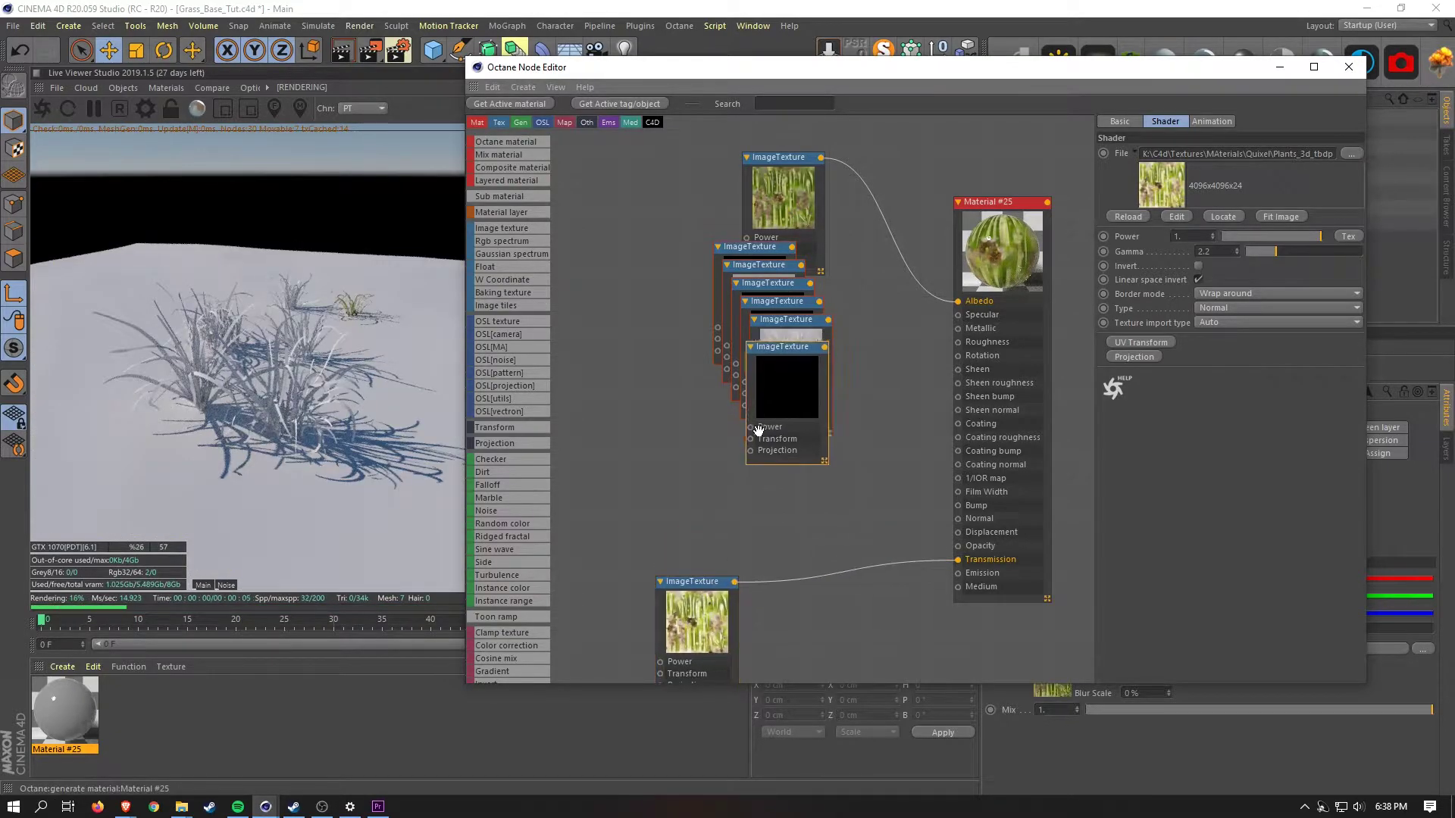
Check the specular map's file name, connect it to the Specular input, and connect the roughness map to Roughness
drag(796, 337, 691, 431)
drag(1308, 154, 1392, 167)
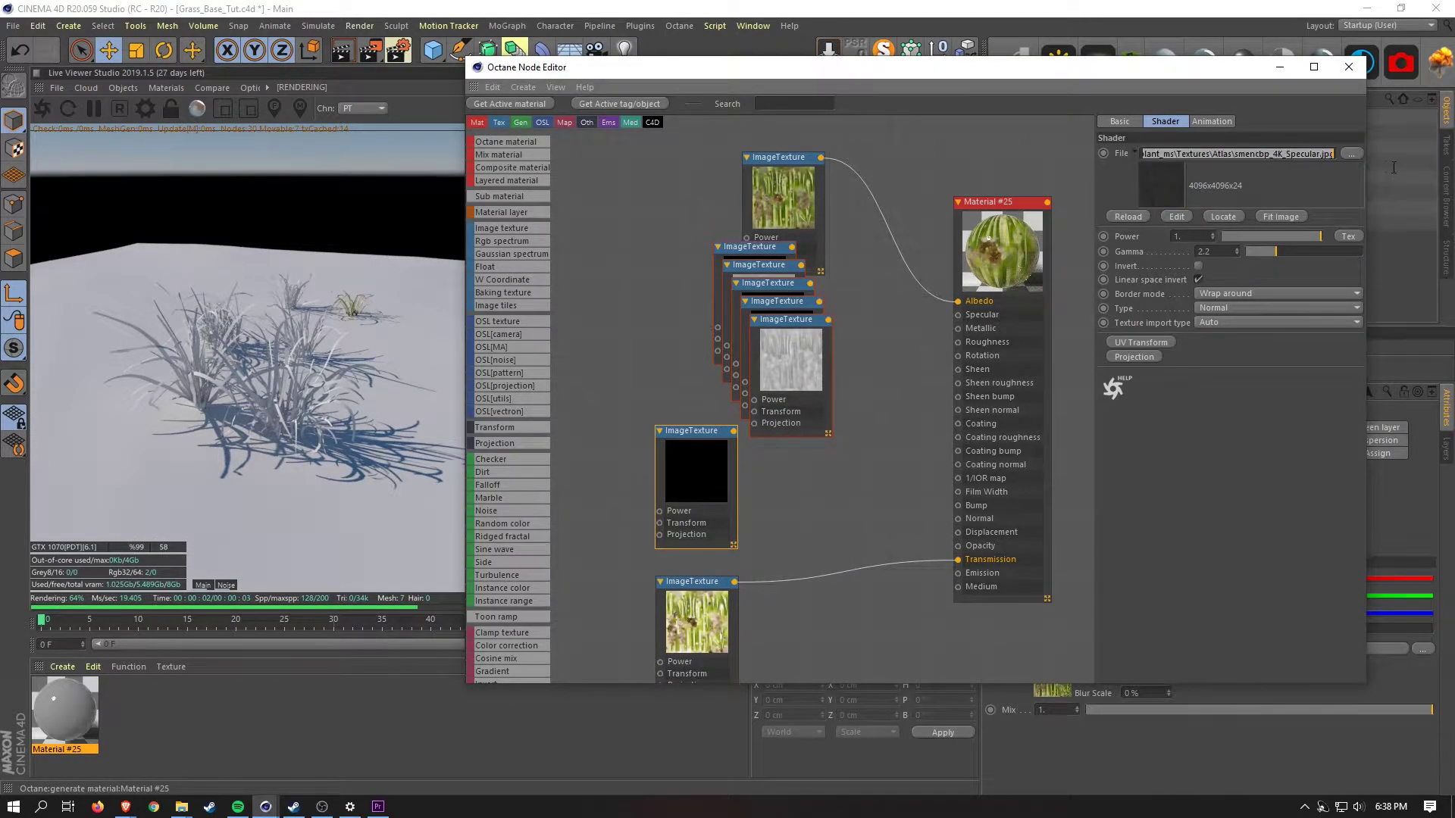
click(883, 459)
drag(710, 454, 958, 314)
drag(814, 355, 959, 344)
Connect the opacity map to Material #25's Opacity input and the normal map to its Normal input
click(810, 337)
drag(804, 322, 957, 557)
click(773, 318)
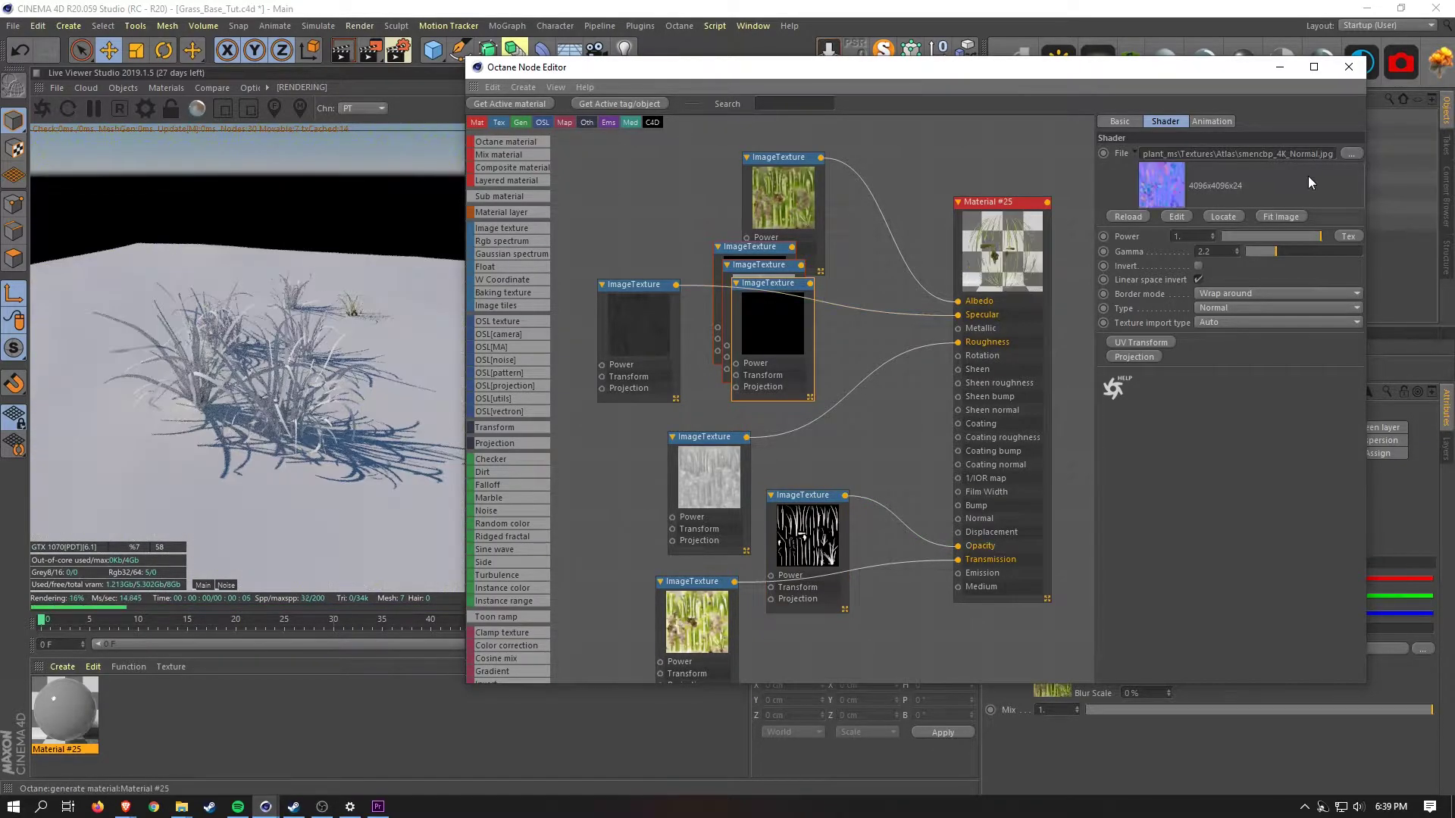
drag(773, 303, 958, 518)
Spread out the roughness, normal, opacity and translucency texture nodes so that they no longer overlap
drag(705, 436, 566, 431)
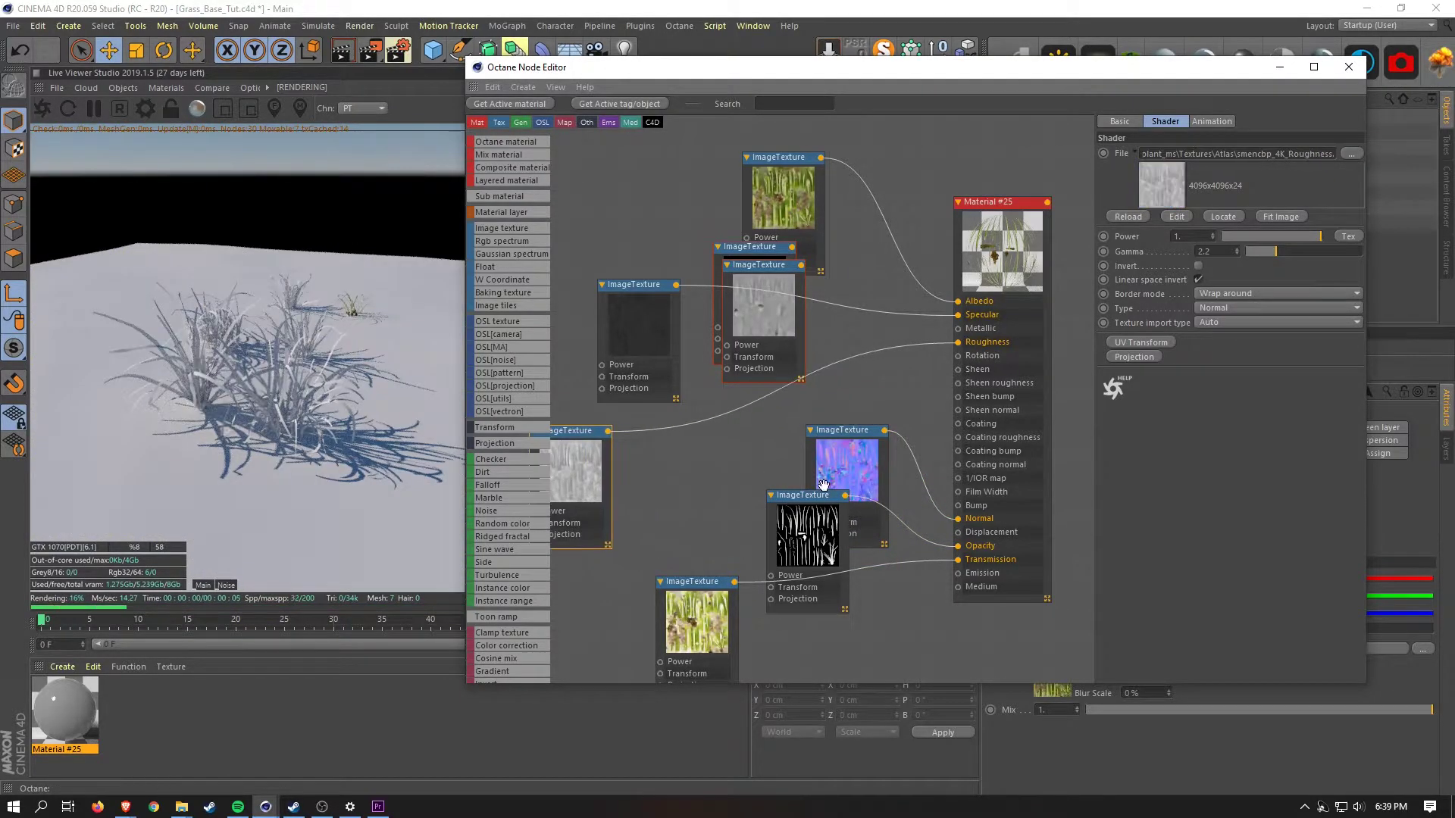
click(720, 503)
right_click(711, 497)
click(713, 500)
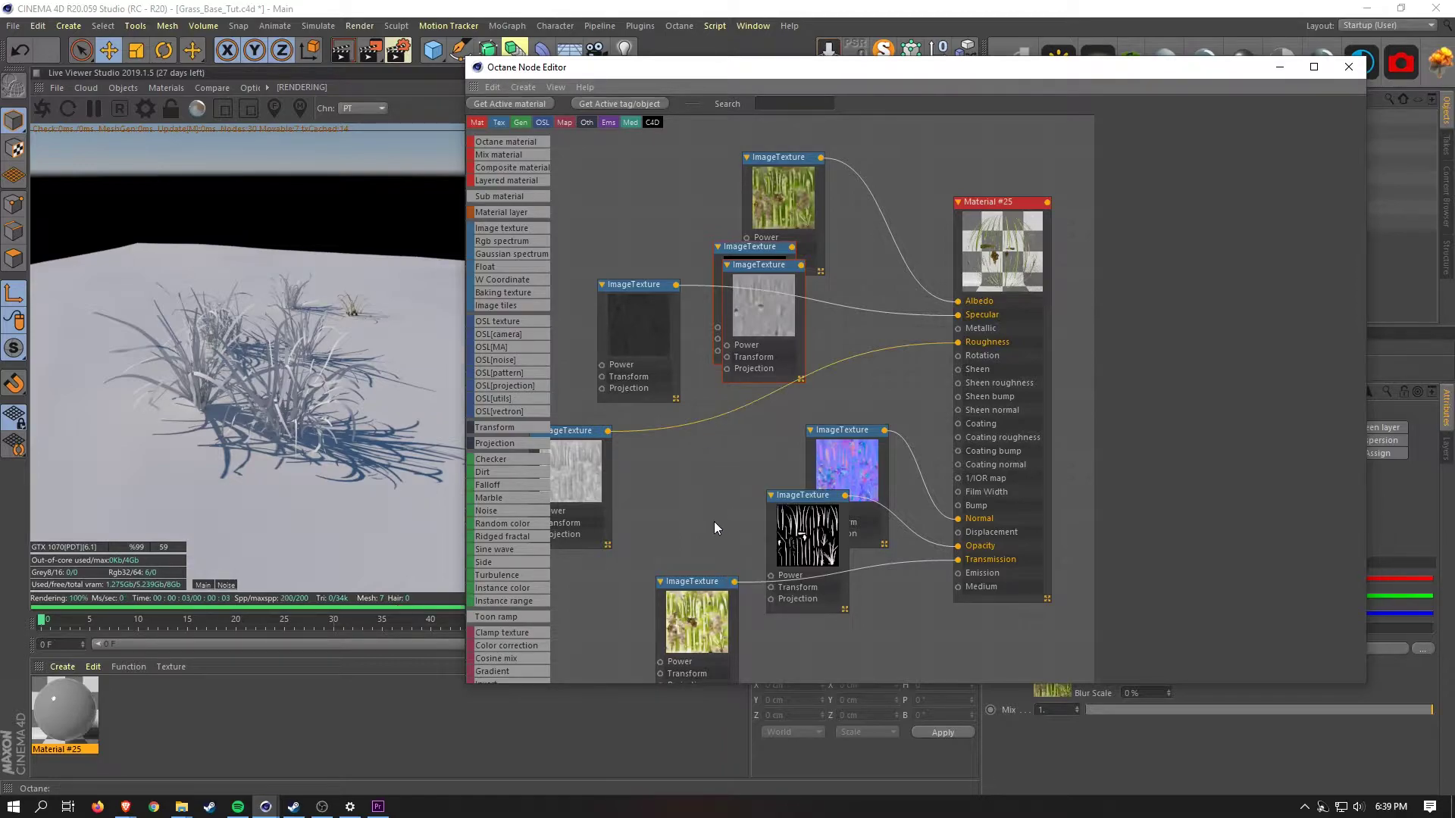
middle_drag(720, 596, 782, 440)
drag(782, 440, 905, 532)
drag(872, 379, 707, 472)
drag(932, 316, 784, 349)
drag(705, 474, 759, 519)
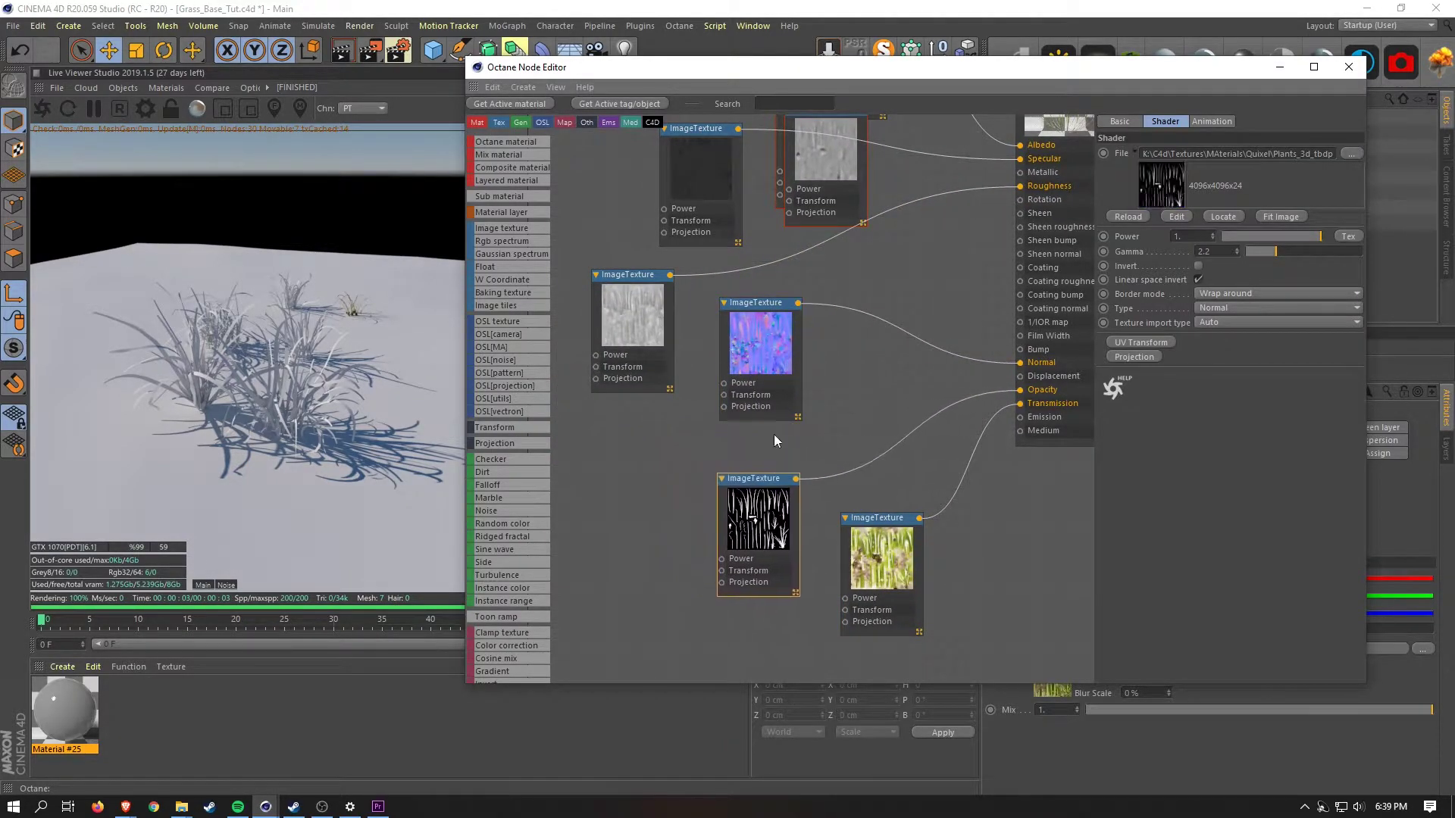
drag(763, 331, 751, 382)
middle_drag(775, 297, 744, 445)
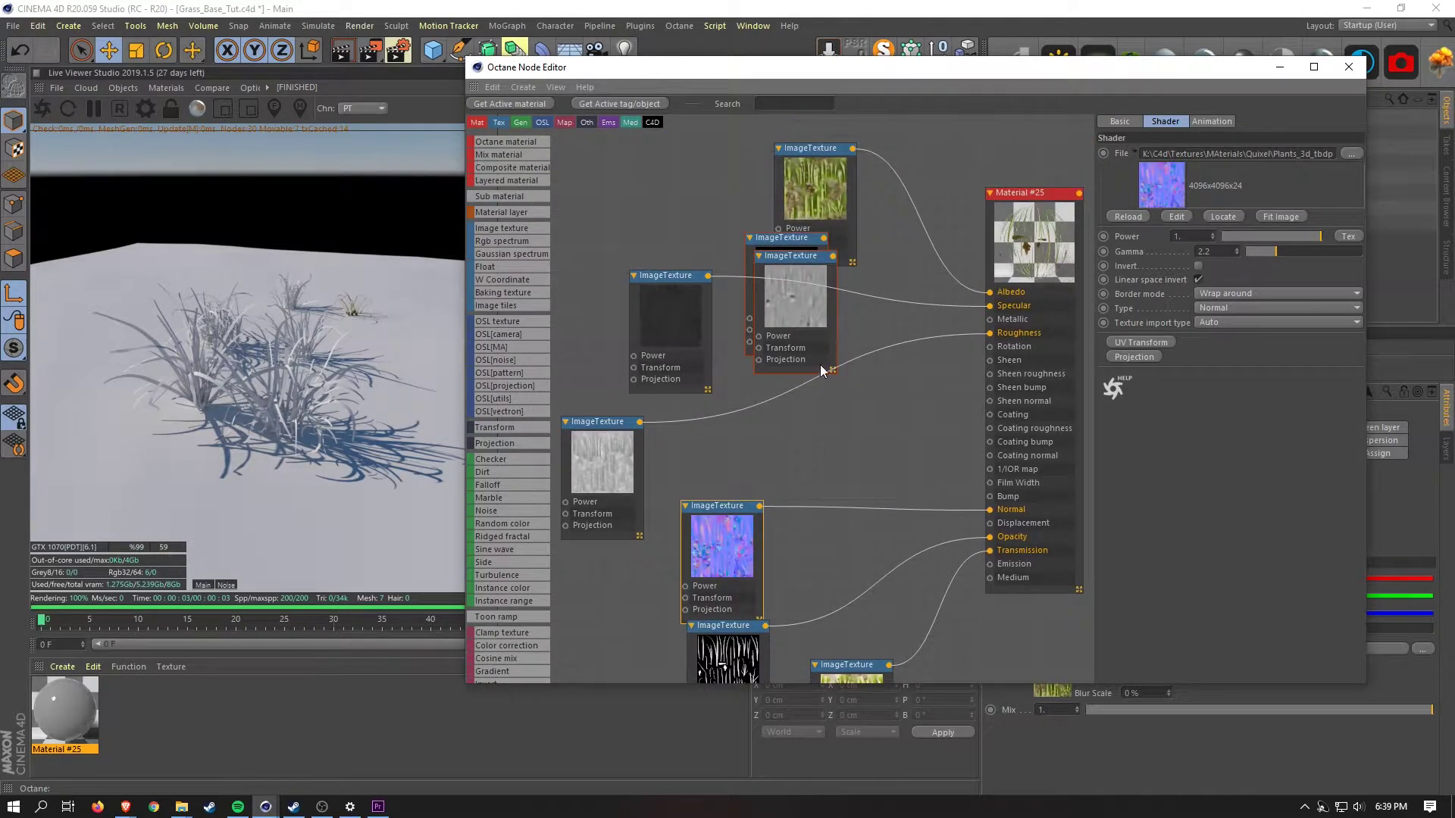
Connect the bump map to Material #25's Bump input and move the displacement and normal texture nodes into free space
drag(786, 316, 835, 467)
click(788, 313)
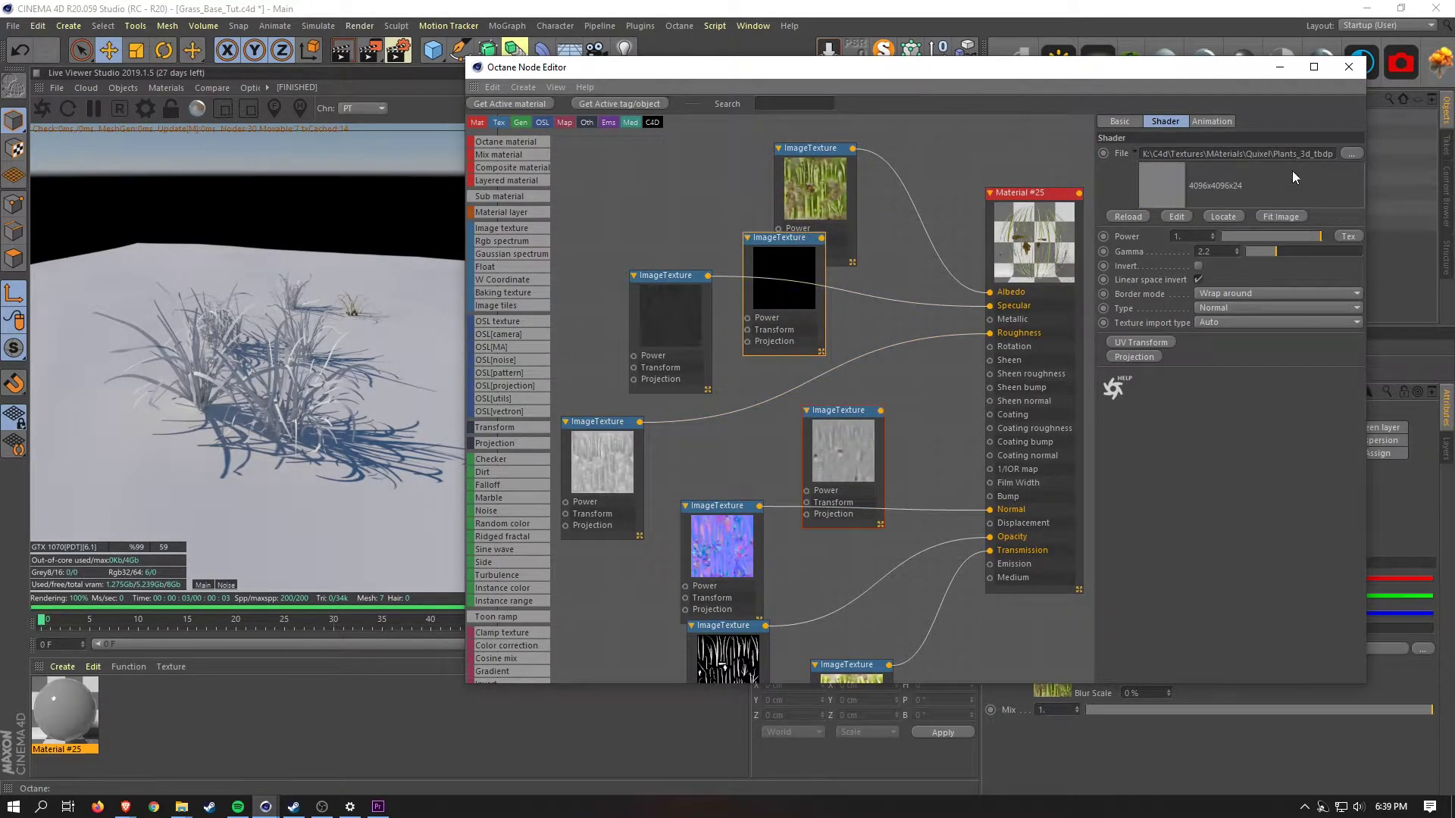
drag(821, 238, 989, 497)
drag(849, 454, 836, 575)
drag(717, 536, 696, 464)
middle_drag(818, 461, 858, 257)
drag(856, 379, 623, 445)
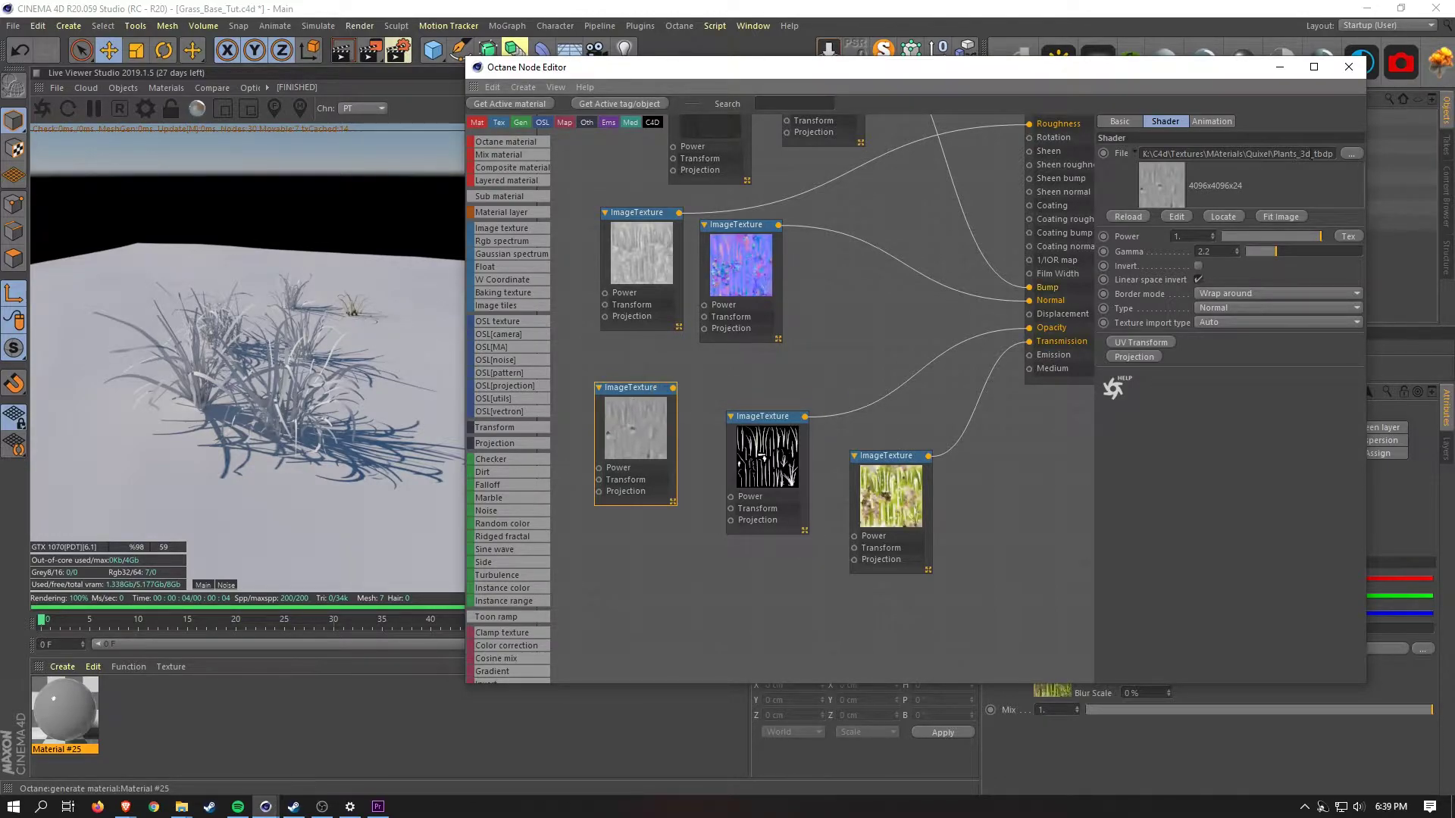
Check the file name of the remaining displacement texture and park its node, unconnected, beside the opacity map
drag(1308, 154, 1373, 163)
click(1302, 192)
drag(647, 420, 647, 421)
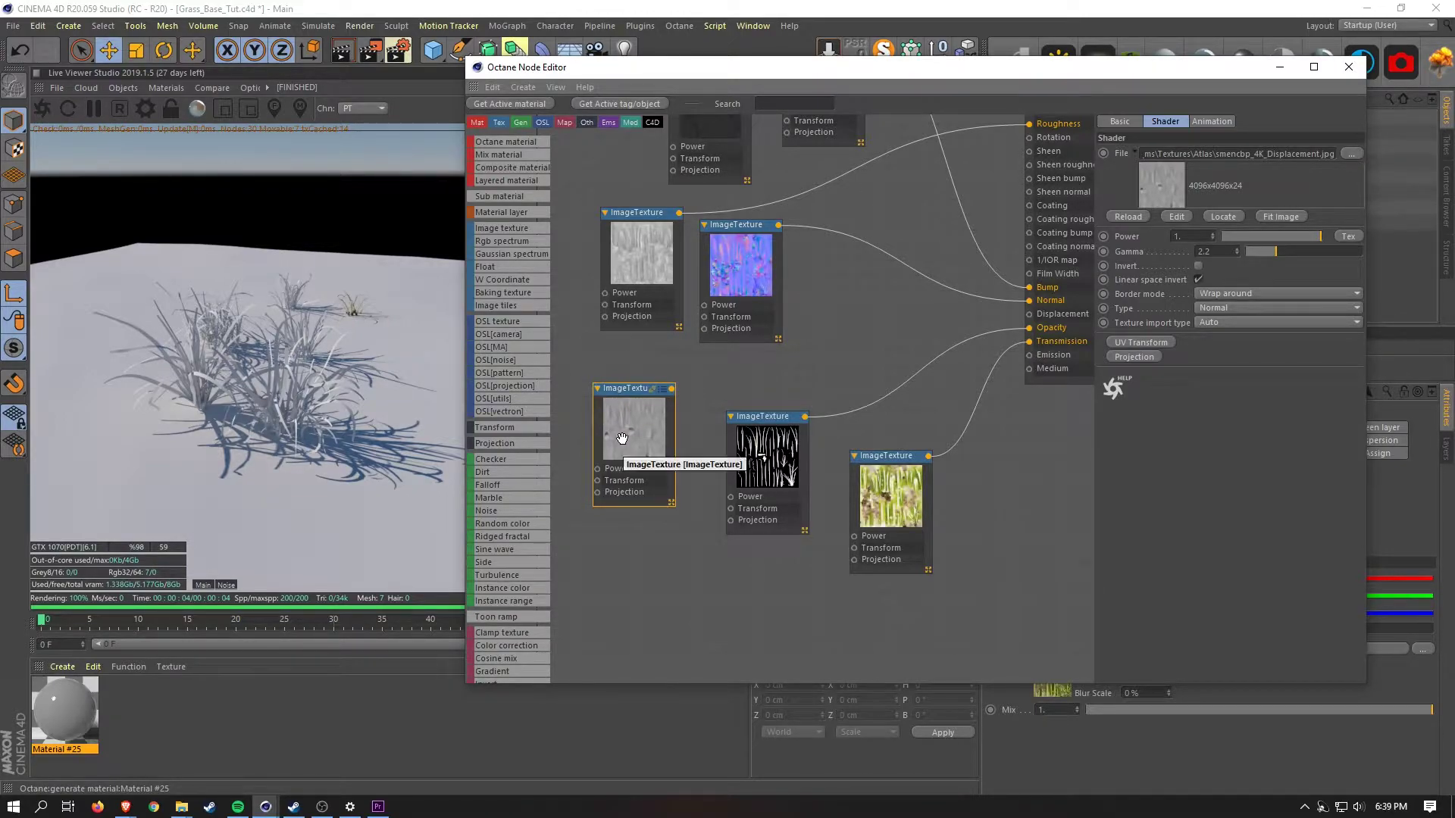
drag(621, 438, 632, 435)
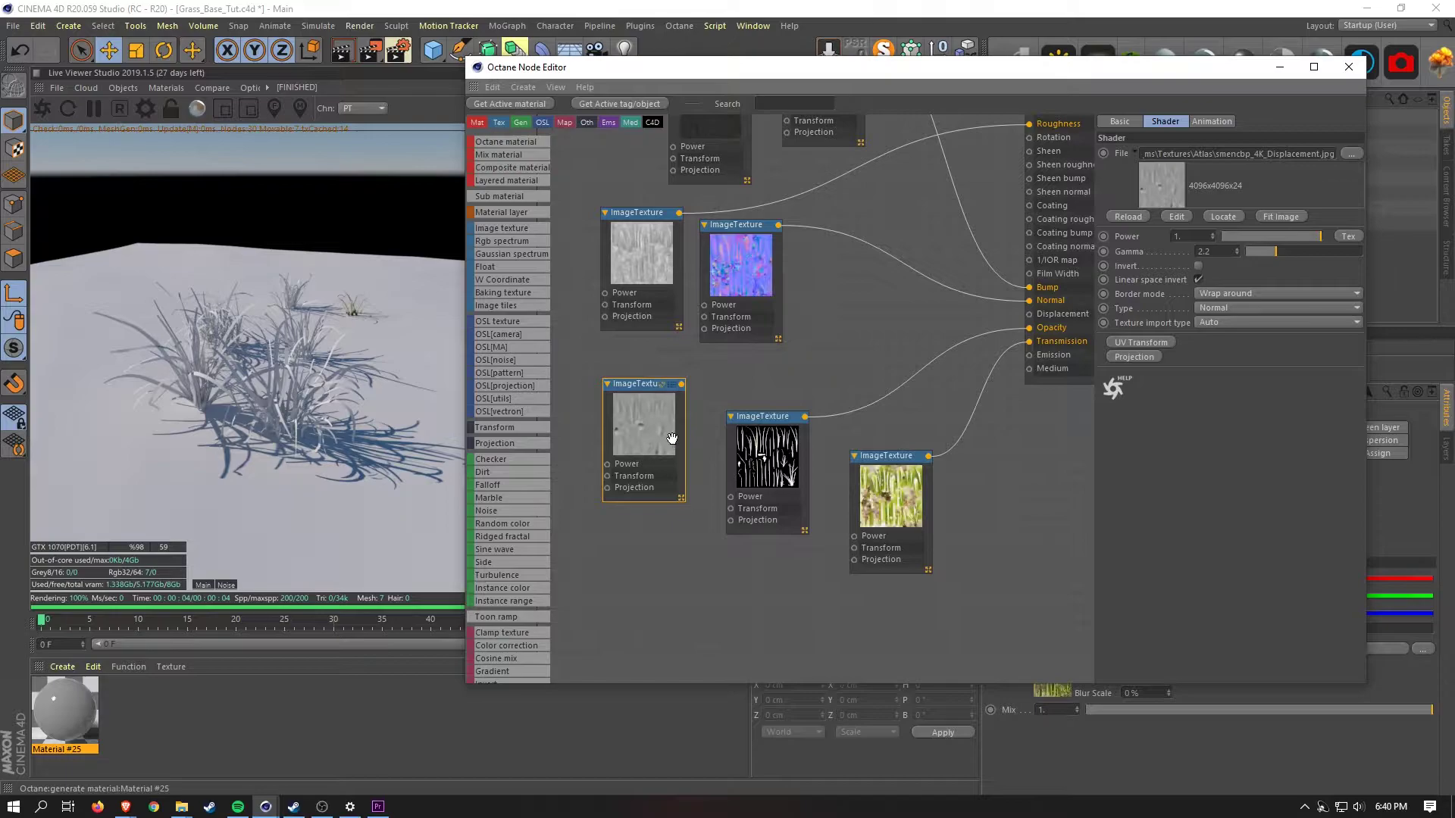
drag(645, 429, 600, 521)
double_click(620, 503)
double_click(634, 448)
click(658, 438)
Stack the specular and roughness texture nodes in one column and move the bump texture node near the material's Bump input
drag(862, 318, 804, 463)
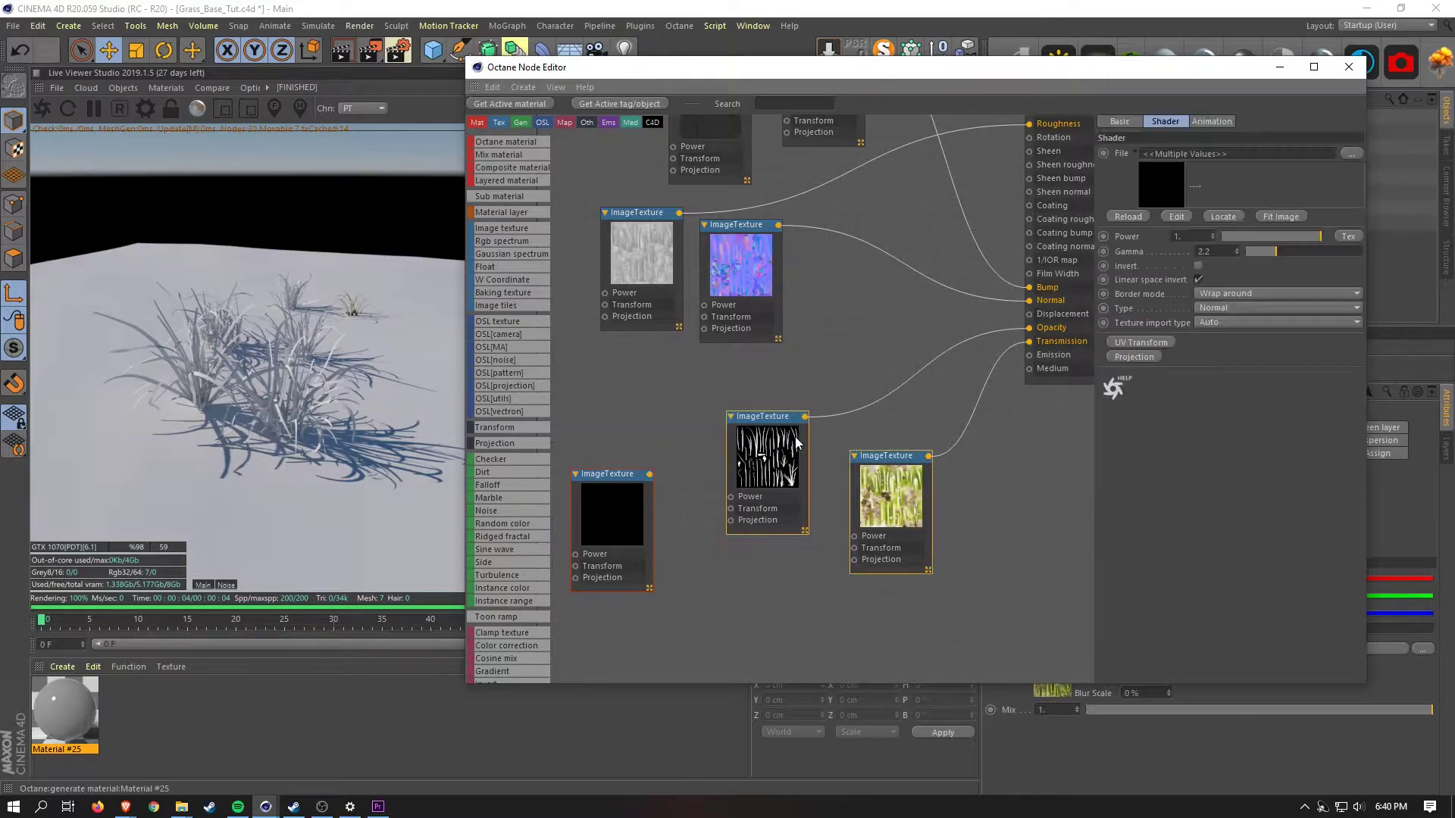
middle_drag(853, 290, 799, 430)
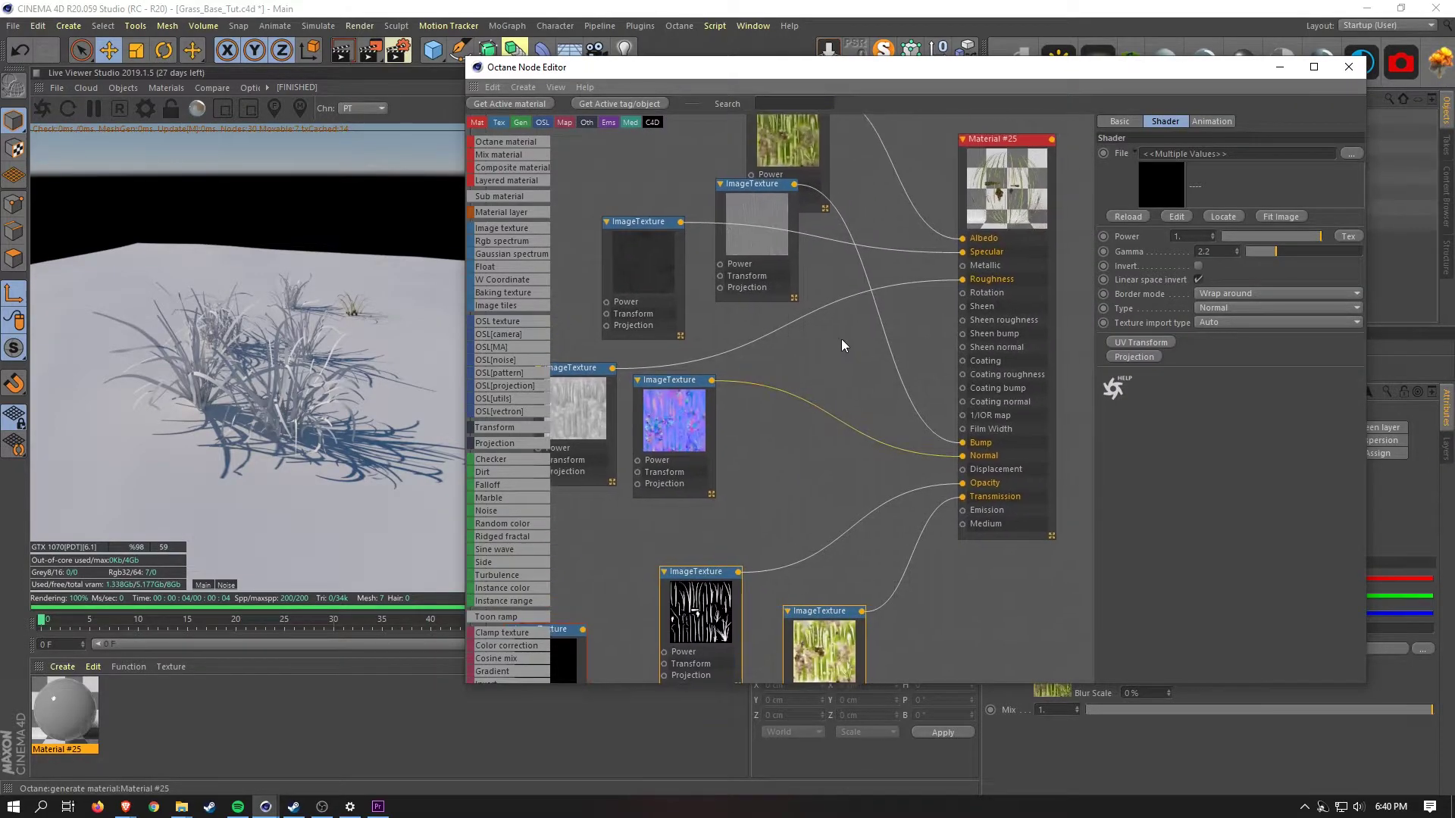
middle_drag(842, 339, 896, 380)
click(681, 324)
drag(681, 323, 598, 339)
drag(815, 261, 891, 378)
drag(639, 347, 683, 206)
drag(638, 432, 664, 295)
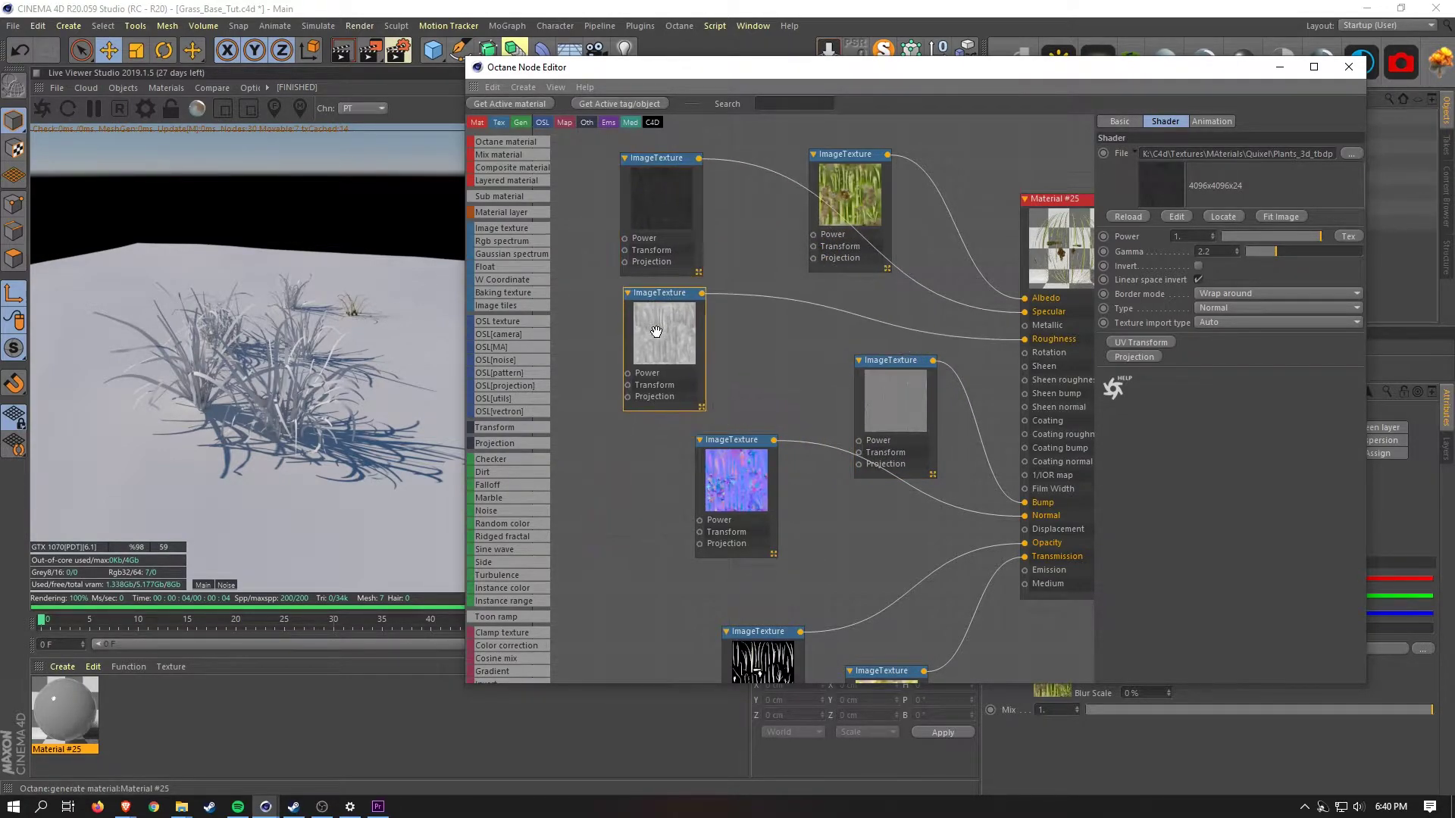
Line up the bump and normal texture nodes below the roughness node, and select the Material #25 node
drag(743, 472, 667, 599)
drag(887, 412, 663, 475)
scroll(766, 352, down, 4)
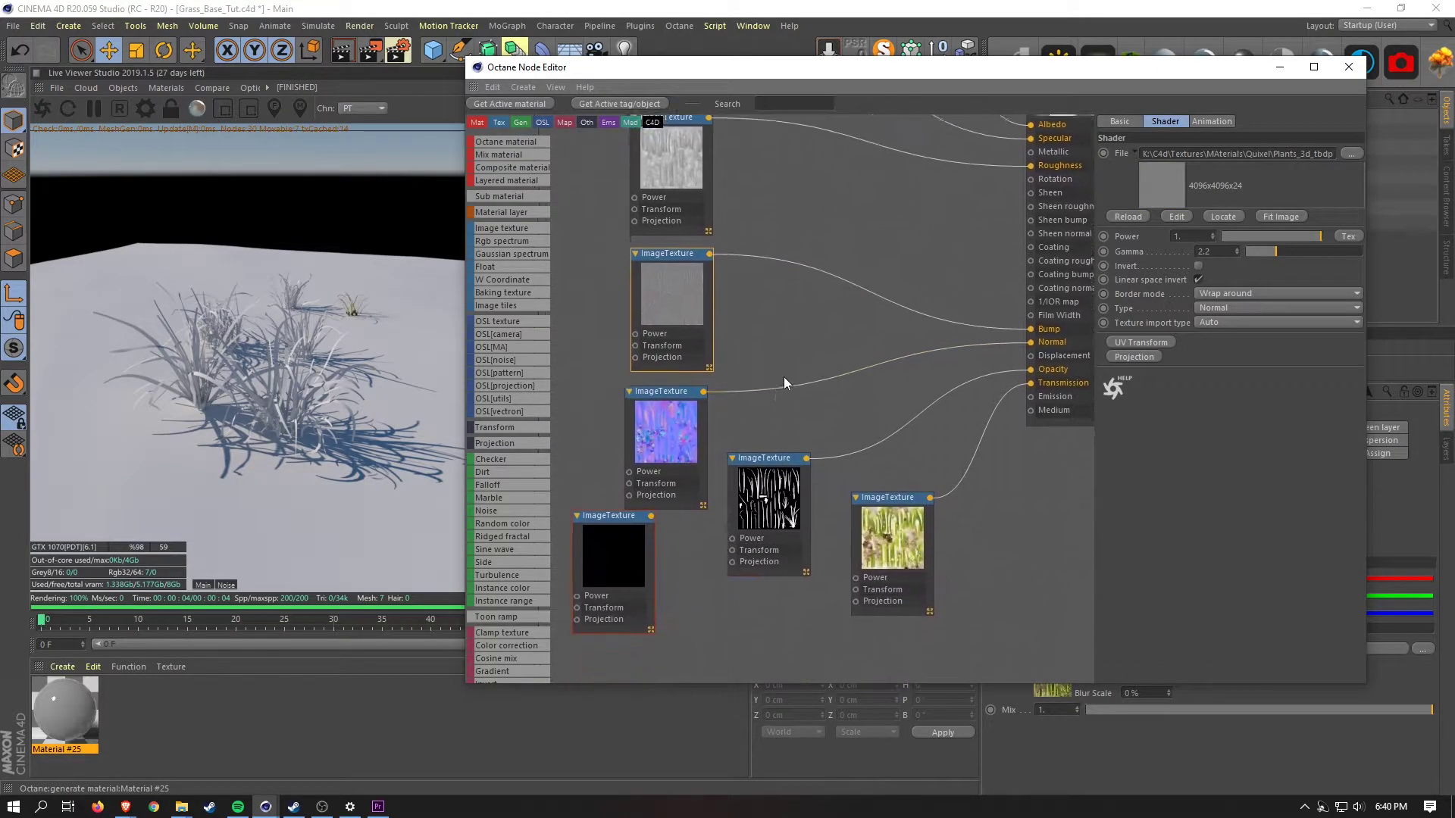
middle_drag(871, 166, 821, 350)
scroll(821, 270, down, 6)
scroll(820, 350, up, 4)
scroll(848, 326, up, 2)
drag(809, 318, 802, 227)
middle_drag(784, 458, 775, 419)
click(954, 297)
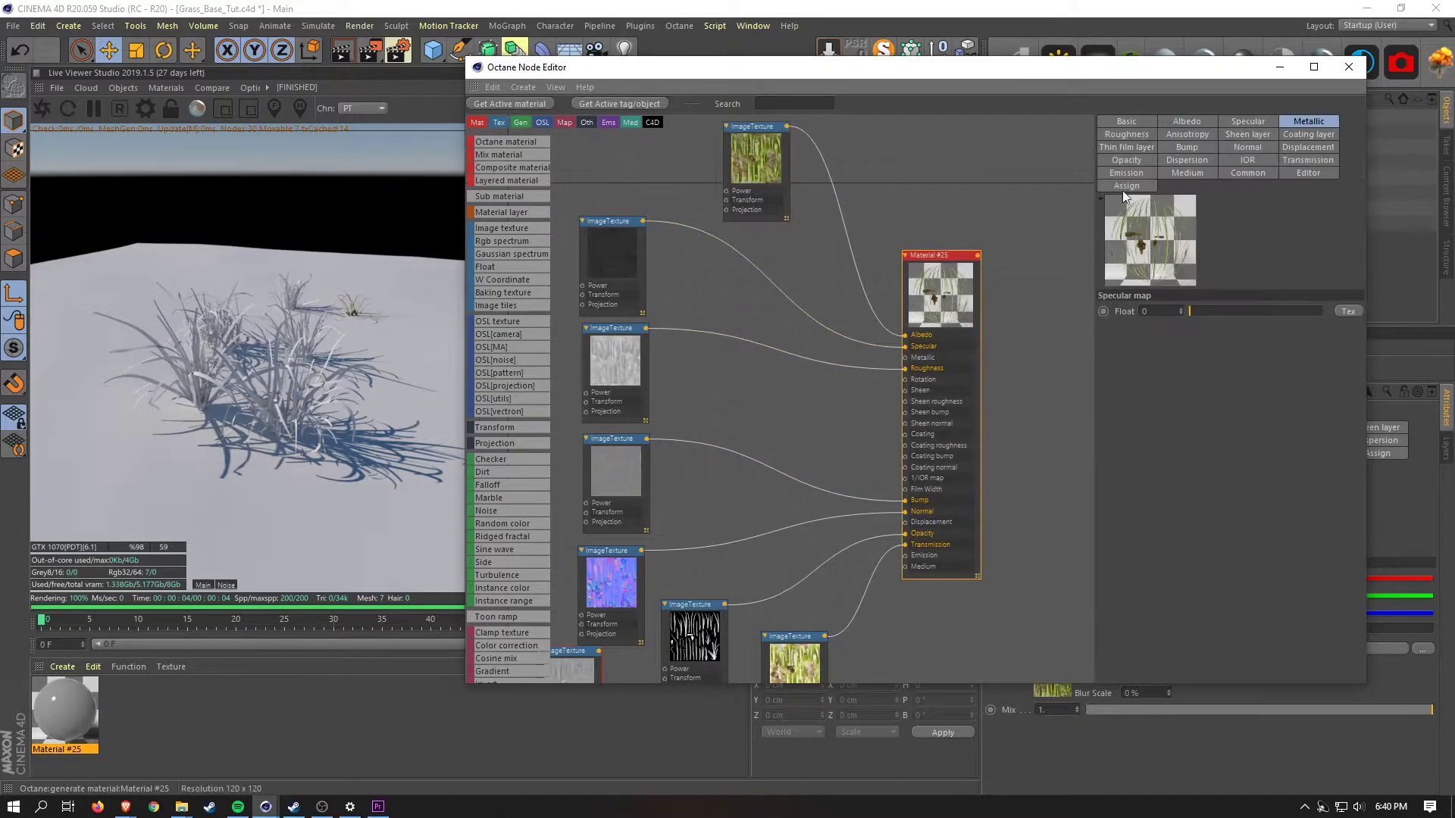
middle_drag(869, 416, 807, 388)
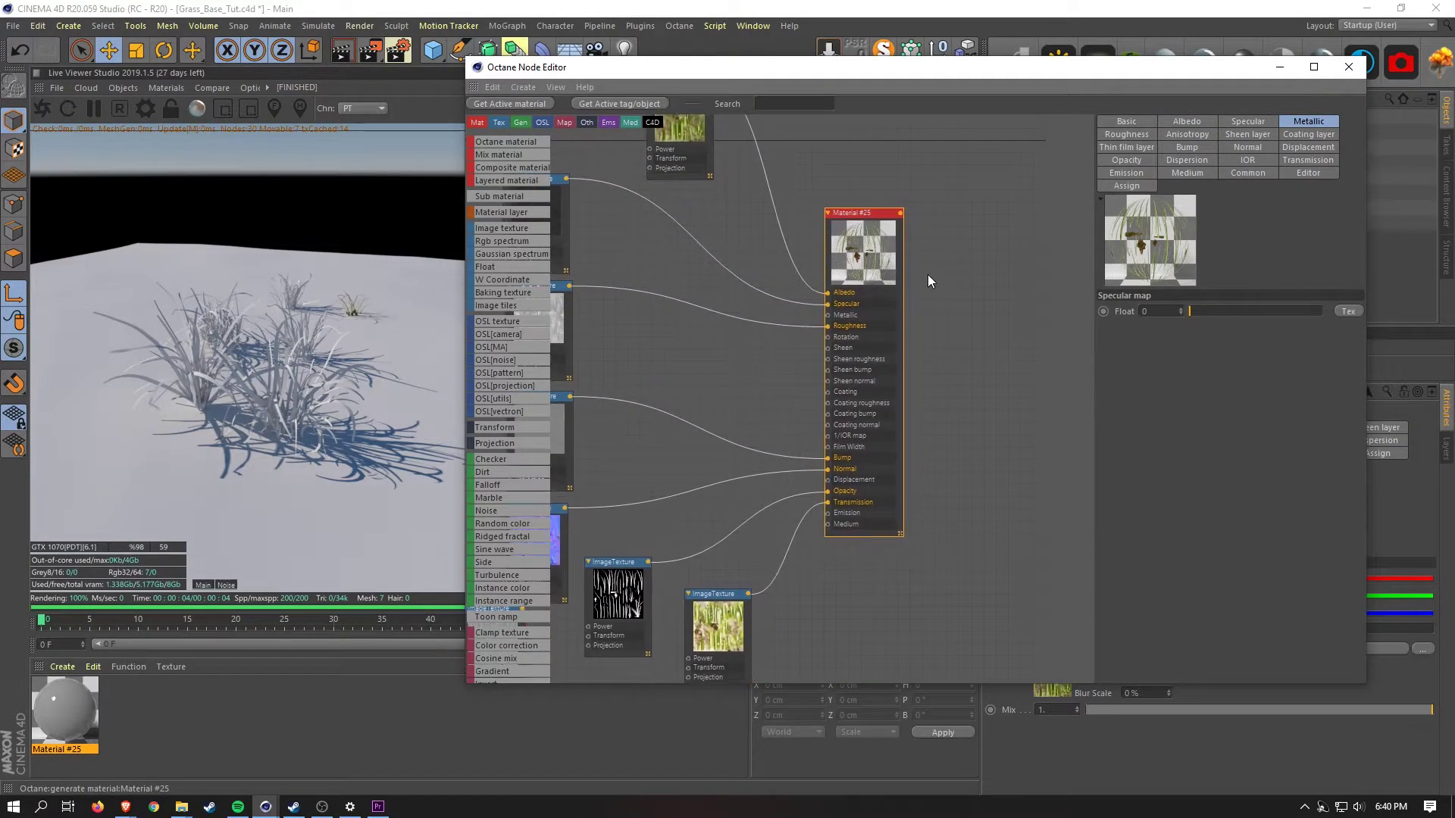
click(1129, 121)
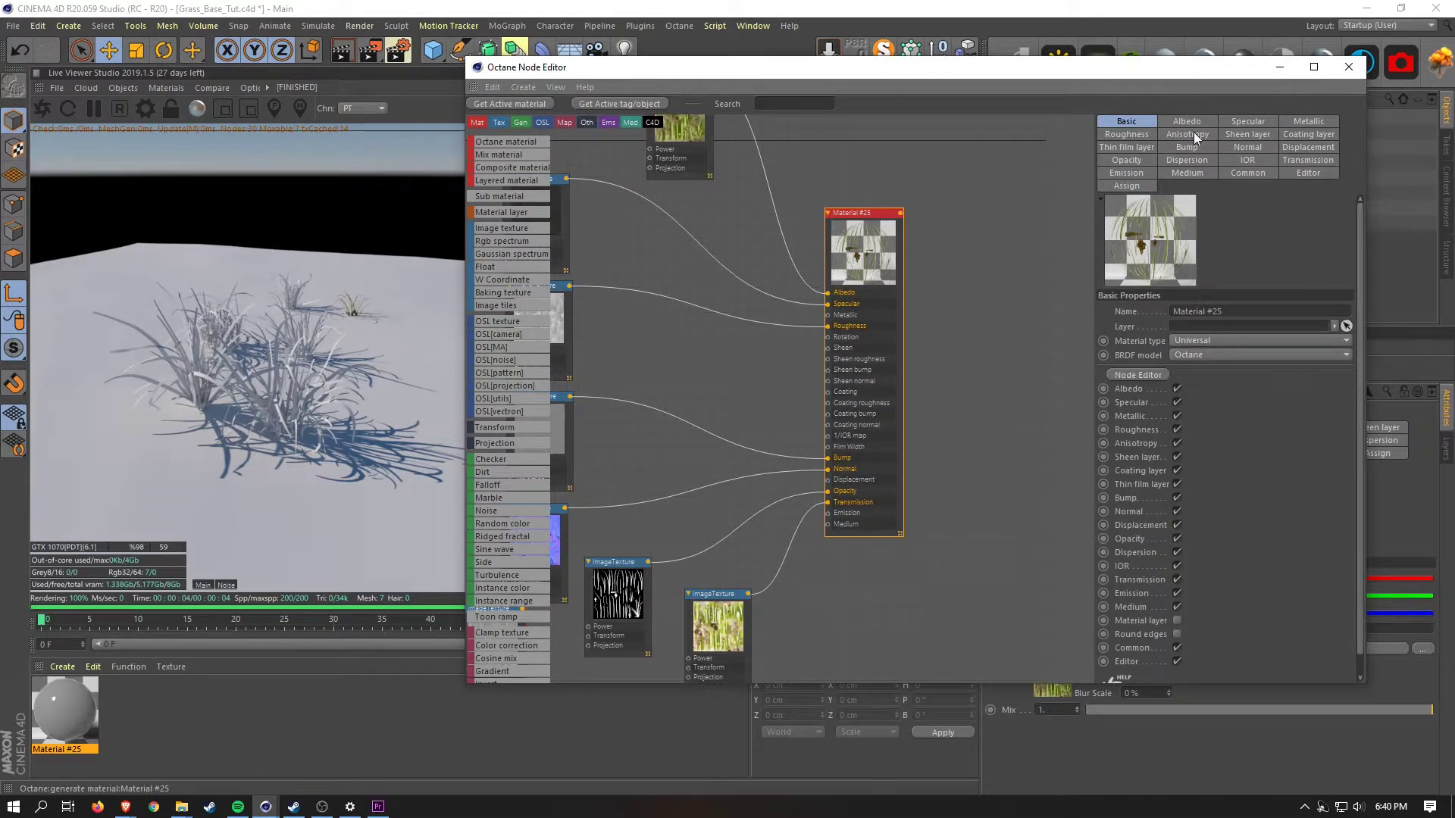
click(1242, 123)
click(1262, 136)
click(1307, 135)
click(1309, 123)
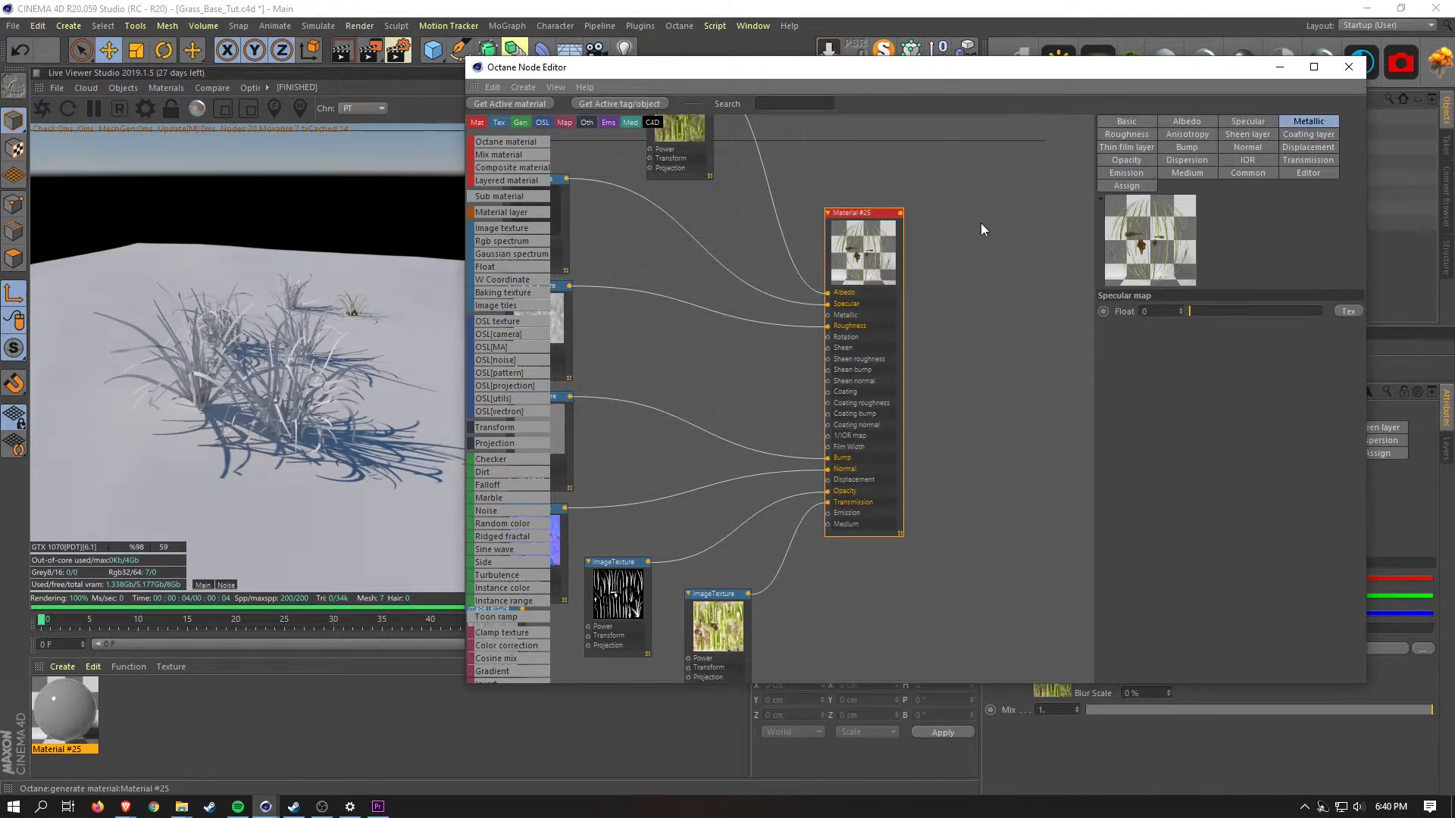
click(628, 249)
drag(843, 72, 938, 212)
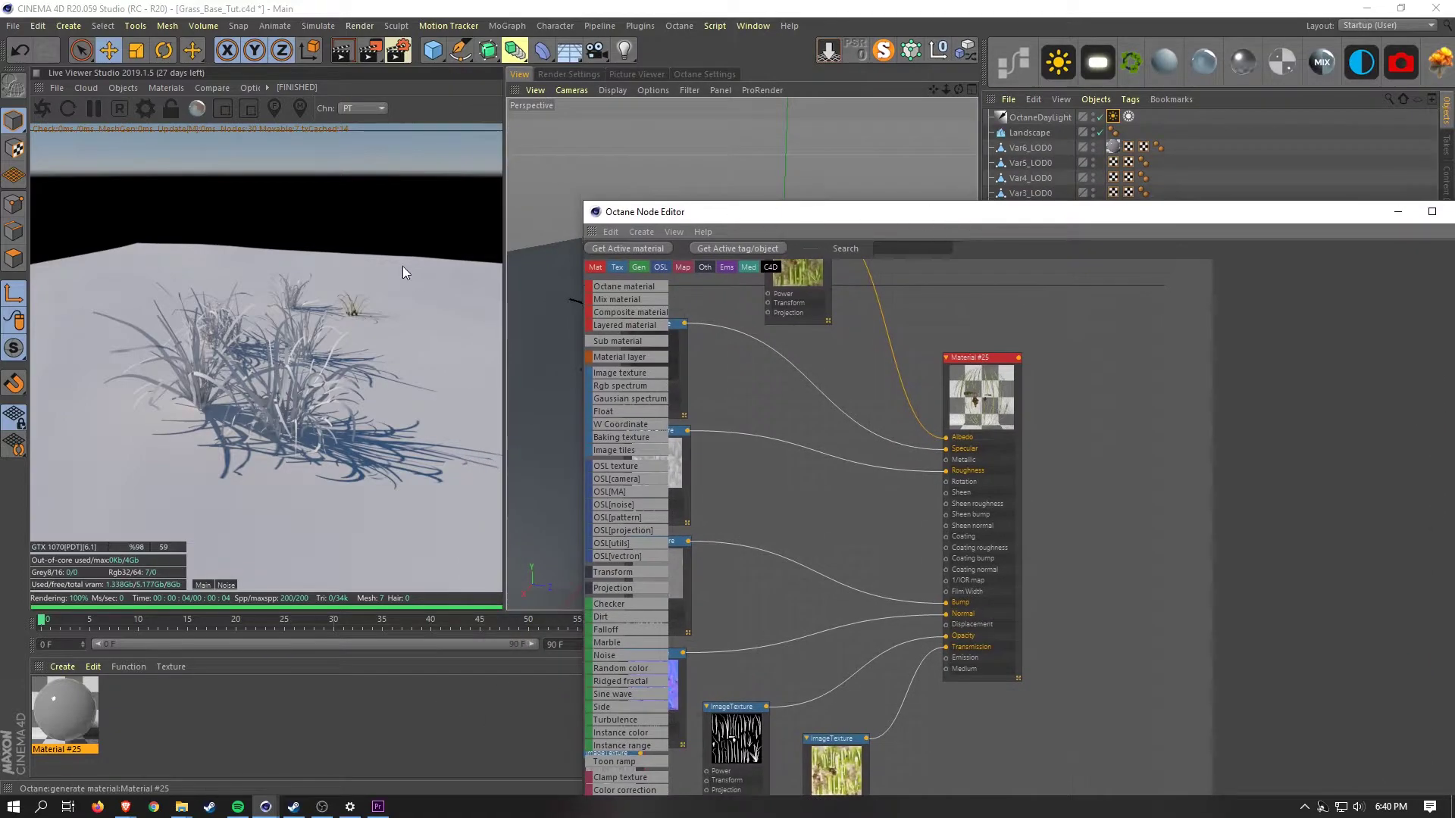
drag(746, 212, 643, 172)
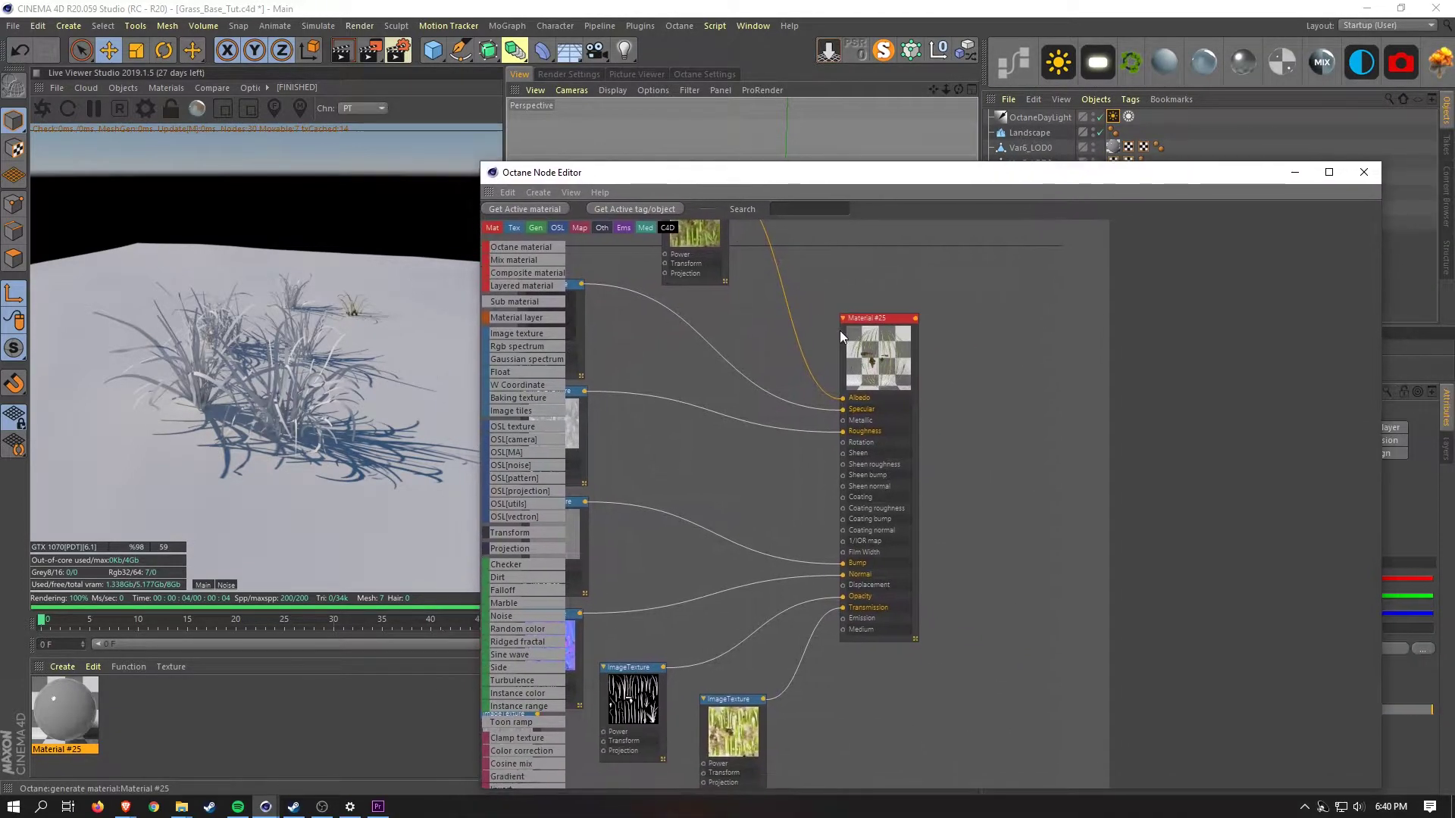
Rename the grass material to Quixel_Grass_01 and close the node editor
click(841, 331)
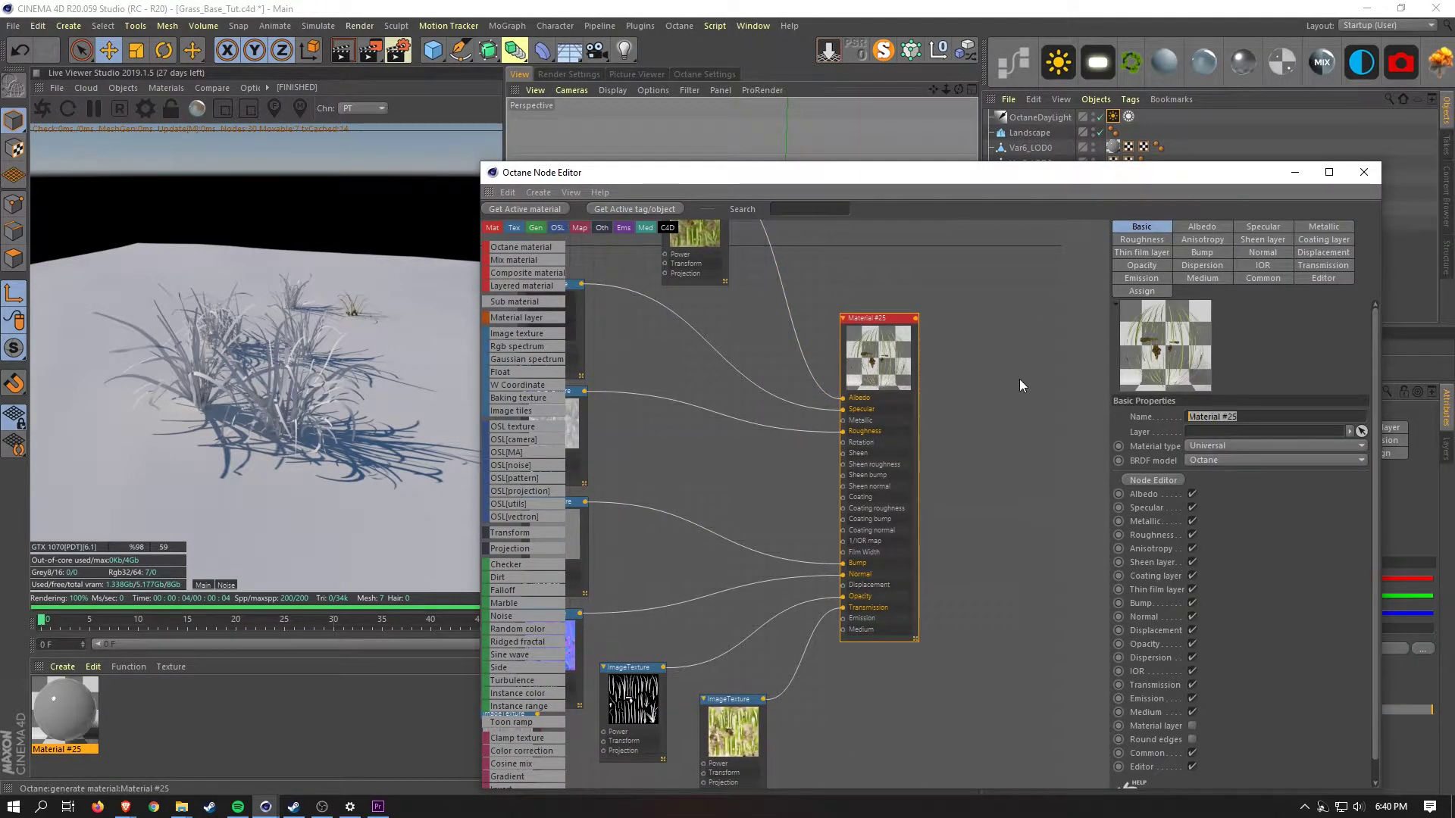
text(Quixel_)
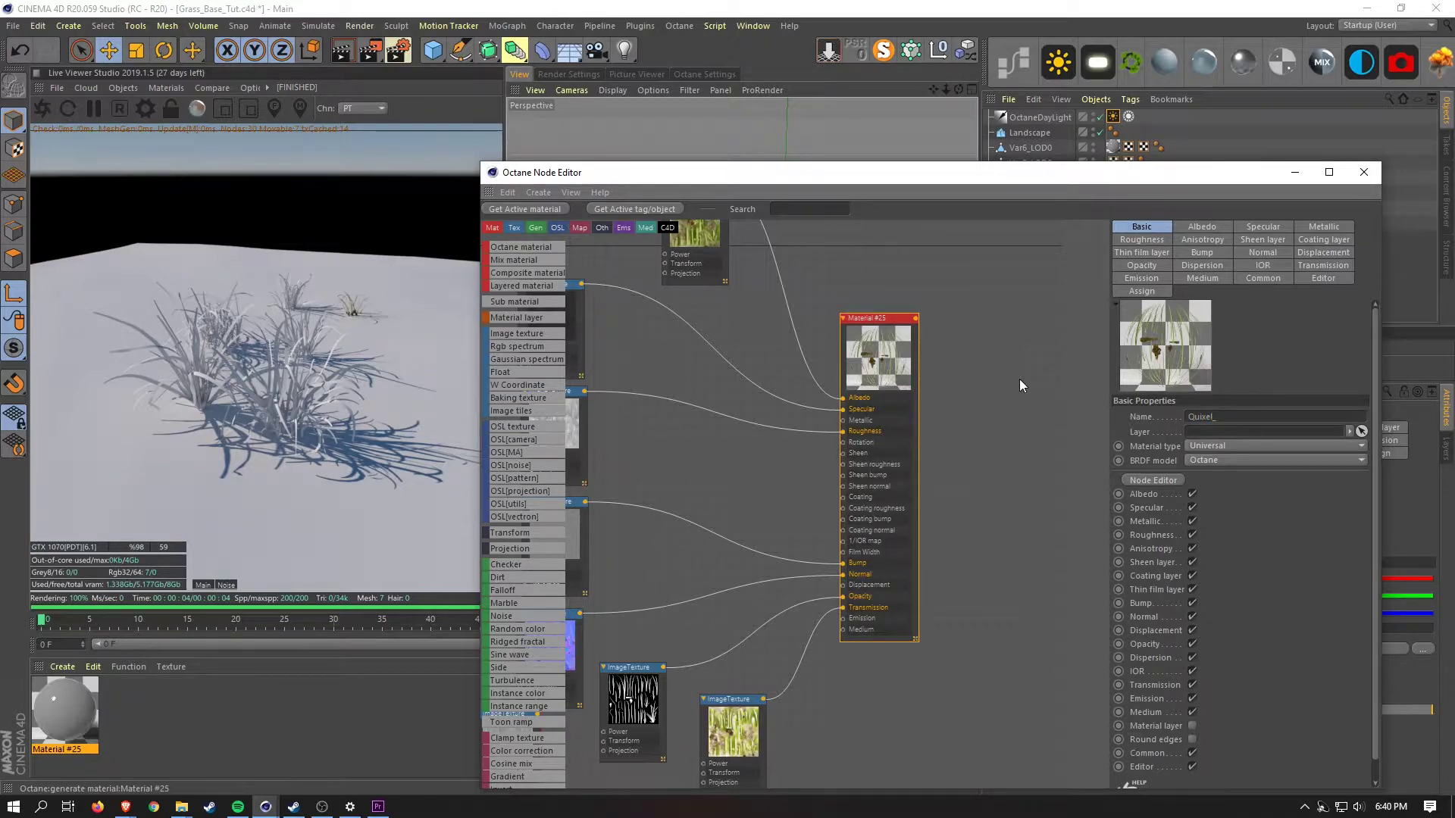
text(Grass_01)
key(Return)
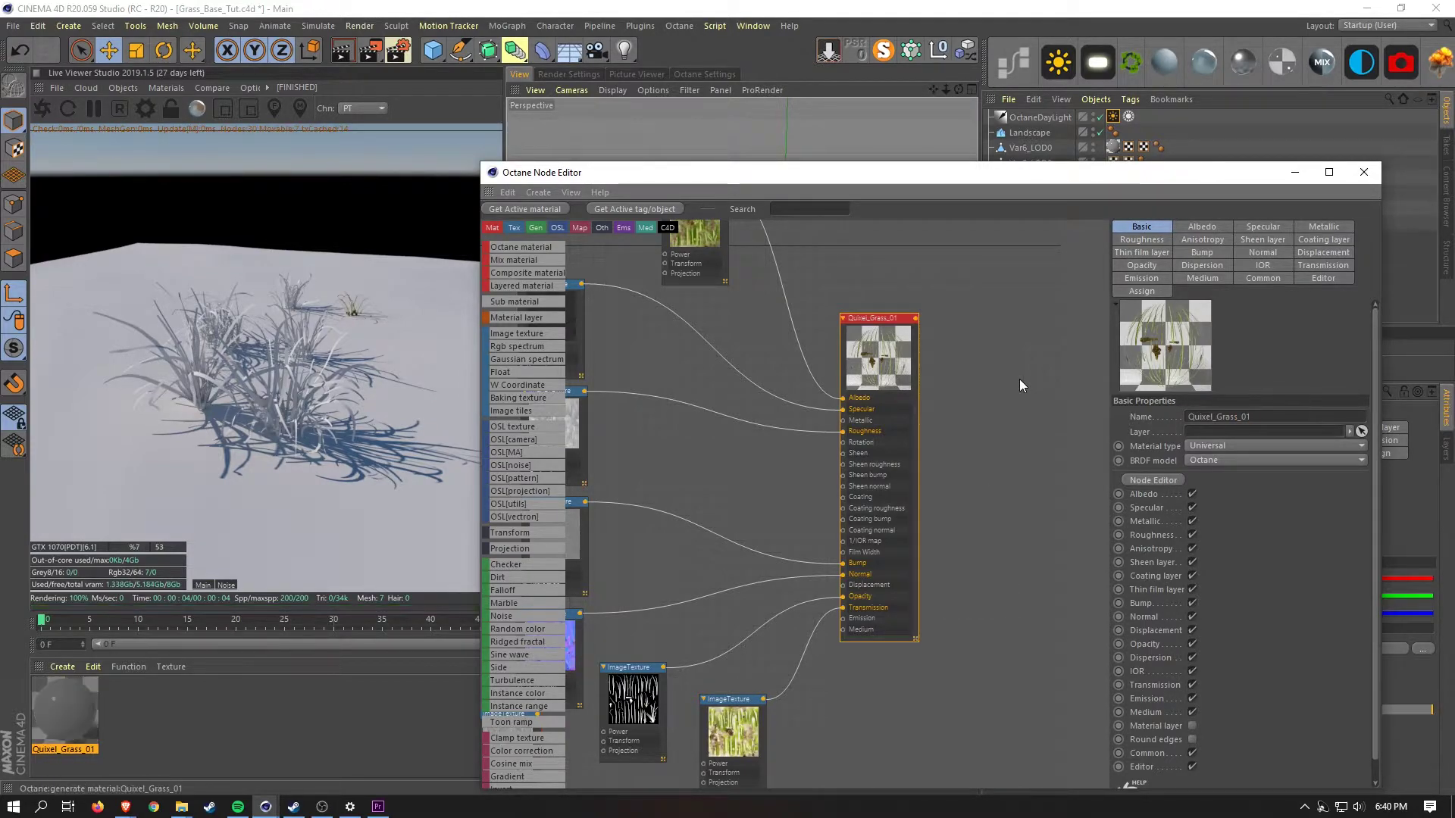
click(1364, 172)
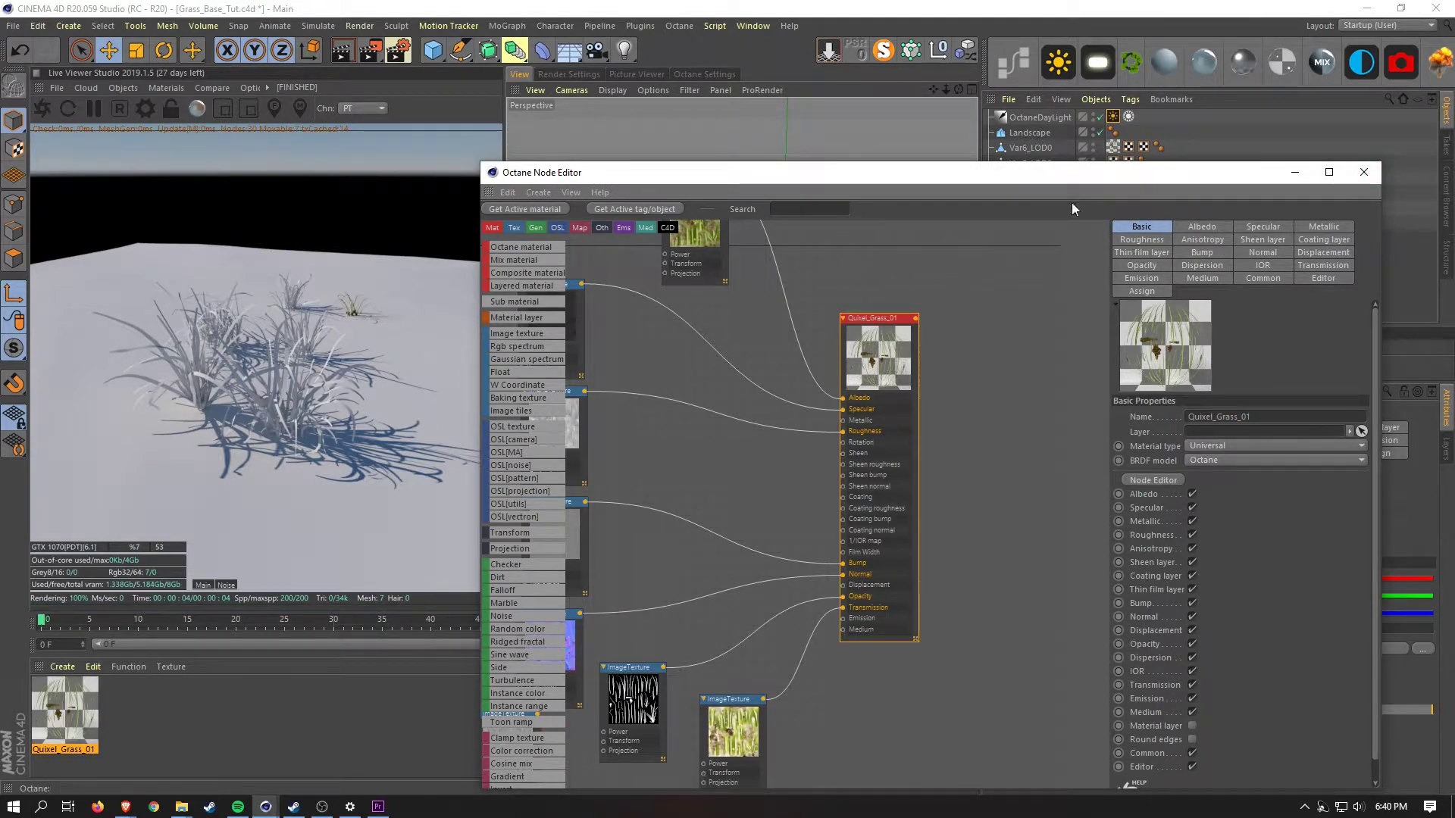
Apply the Quixel_Grass_01 material to the Var5_LOD0 grass object, ahead of its existing texture tags
click(1011, 278)
scroll(864, 279, up, 8)
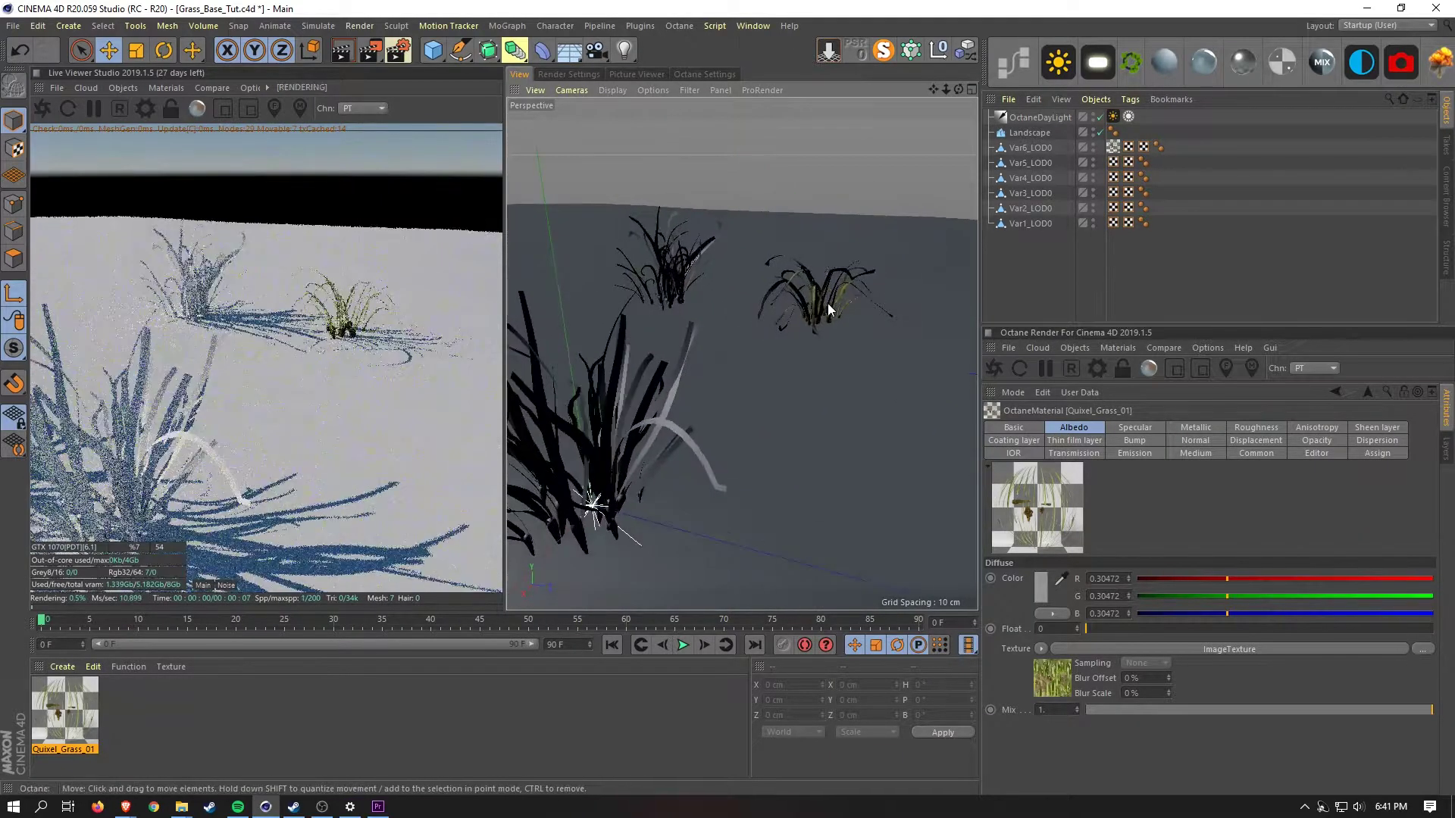
alt+drag(823, 309, 735, 343)
scroll(874, 279, up, 10)
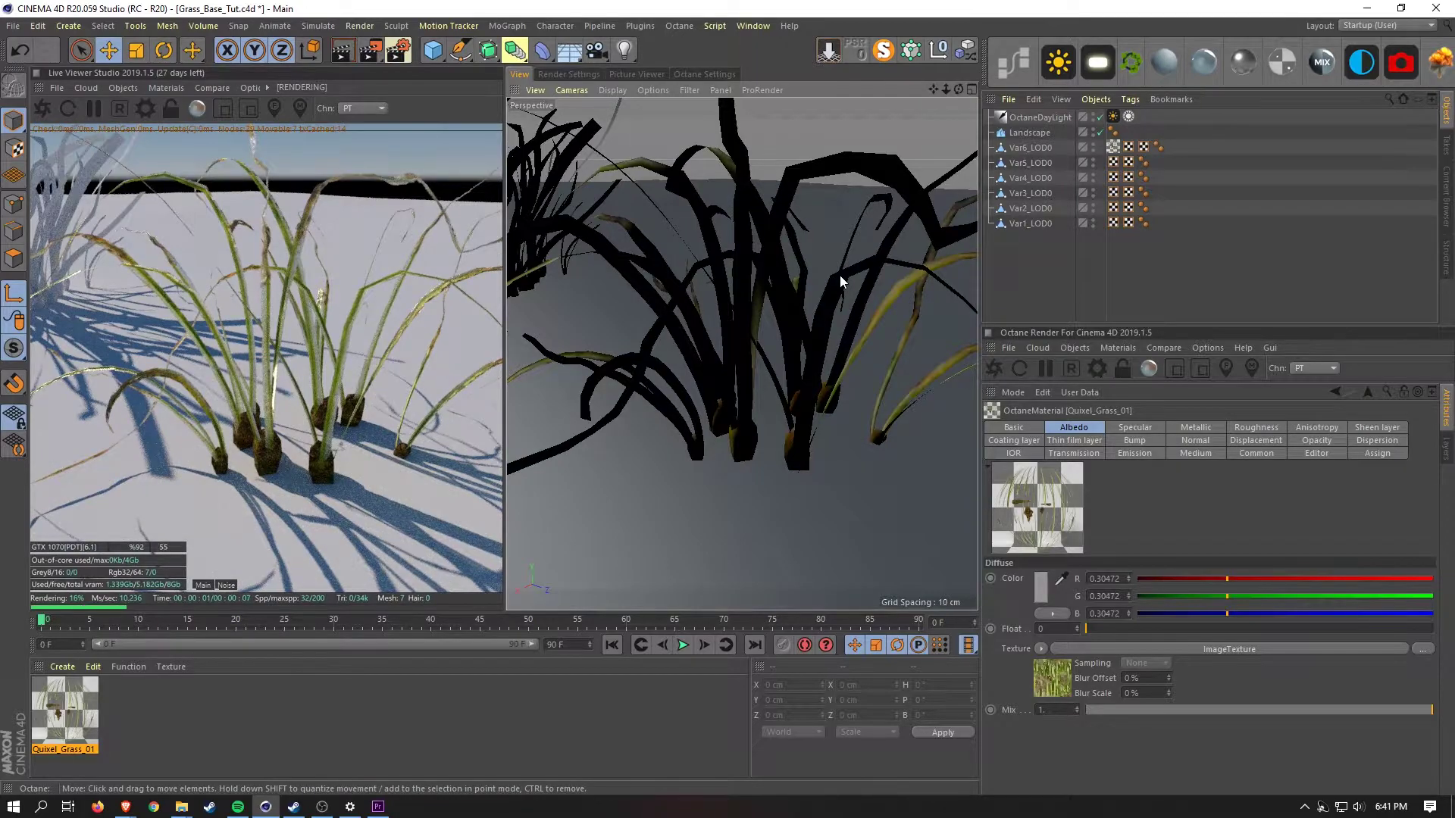
scroll(803, 303, down, 10)
alt+drag(670, 330, 772, 317)
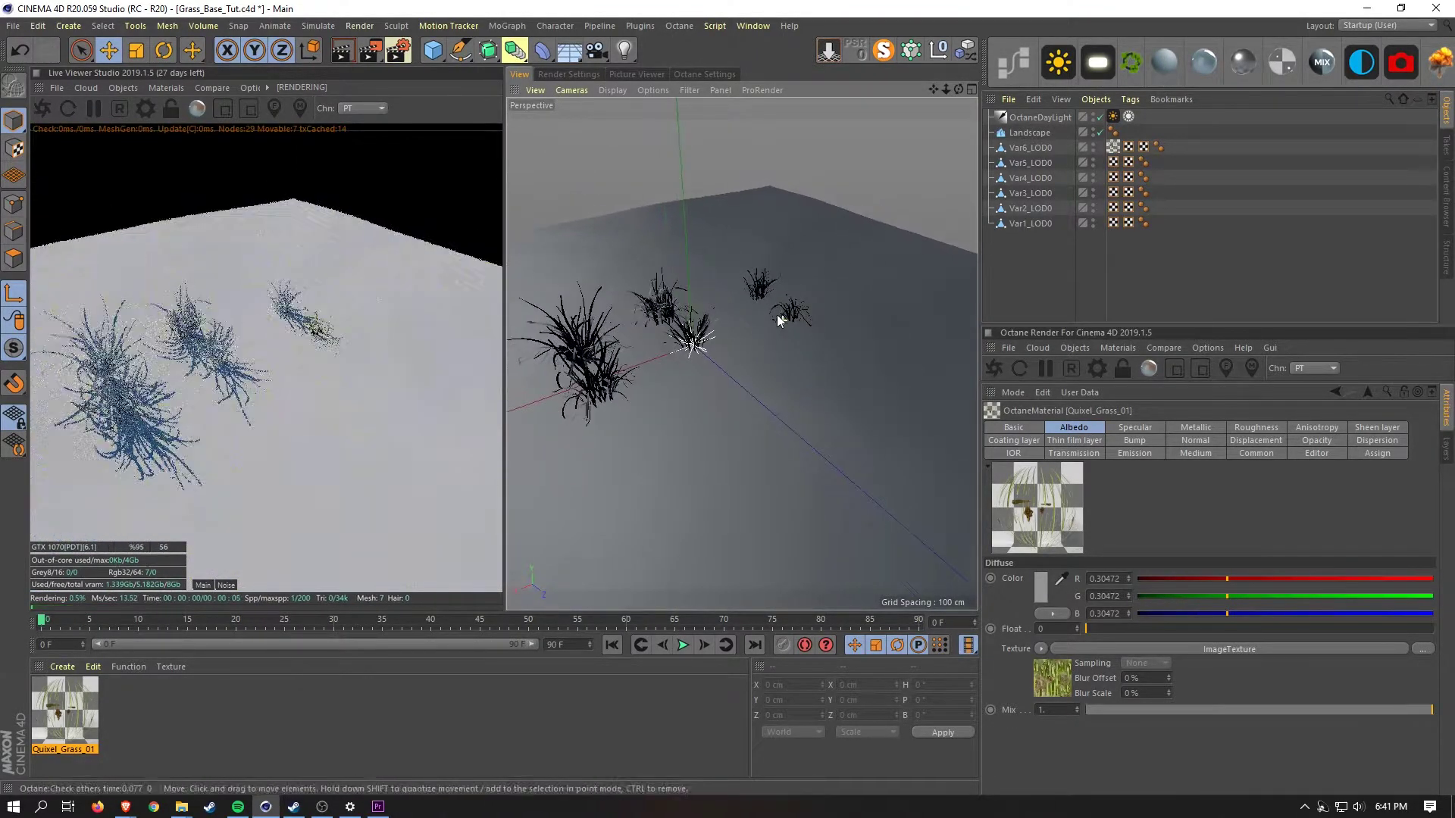
drag(1045, 165, 1047, 163)
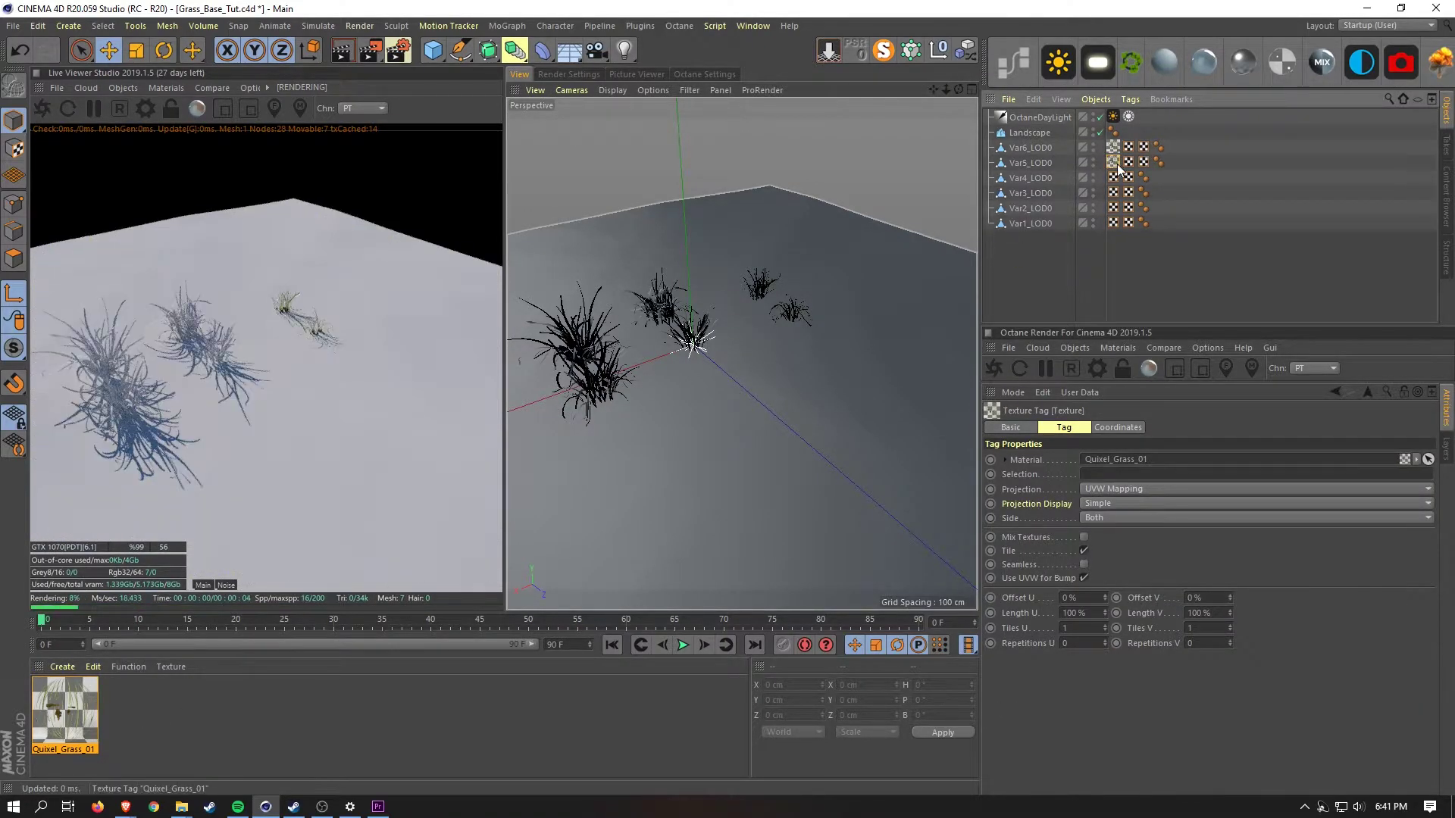
Copy the Quixel_Grass_01 texture tag to Var4_LOD0, Var3_LOD0, Var2_LOD0 and Var1_LOD0, placing it ahead of their other texture tags
mouse_move(1112, 177)
ctrl+mouse_down()
mouse_move(1159, 223)
mouse_move(1171, 205)
mouse_move(1167, 217)
mouse_move(1156, 187)
mouse_move(1113, 194)
ctrl+mouse_up()
key(ctrl+z)
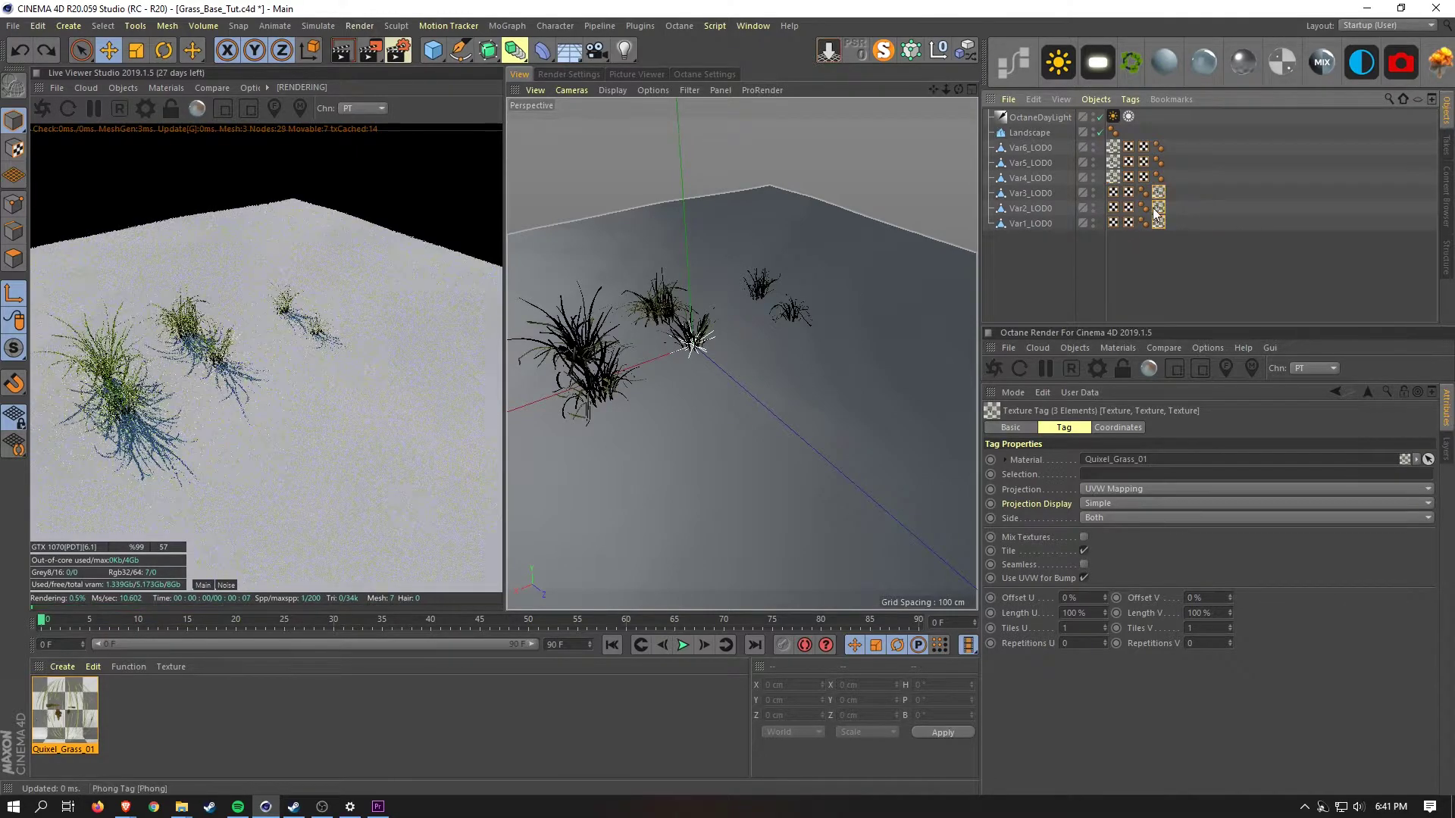
drag(1106, 194, 1112, 224)
click(1138, 238)
click(1131, 195)
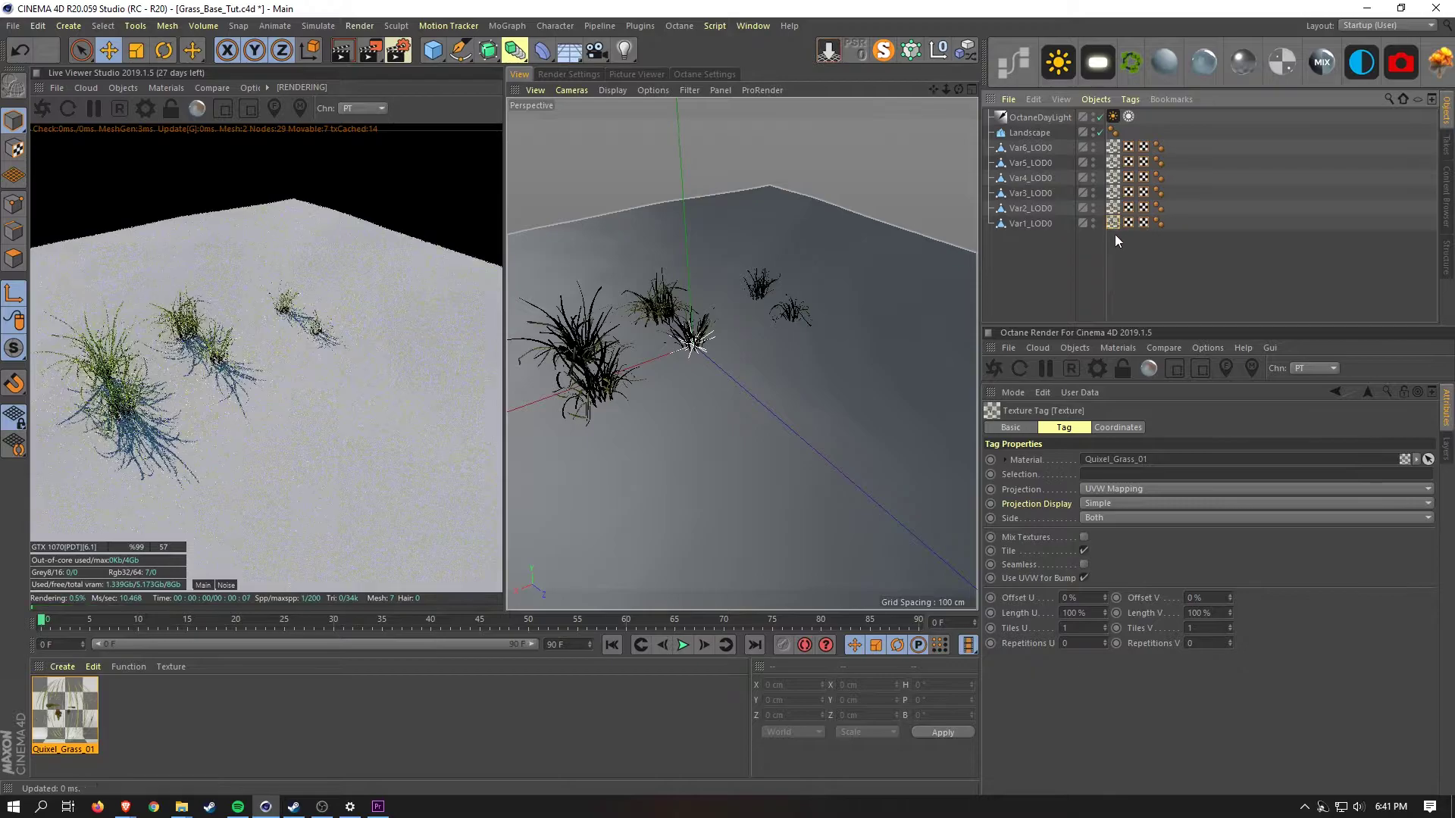
Examine the textured grass clumps up close and from a distance in the live render
click(1039, 266)
scroll(776, 329, up, 5)
scroll(776, 329, up, 4)
alt+drag(721, 344, 760, 265)
alt+drag(764, 334, 859, 369)
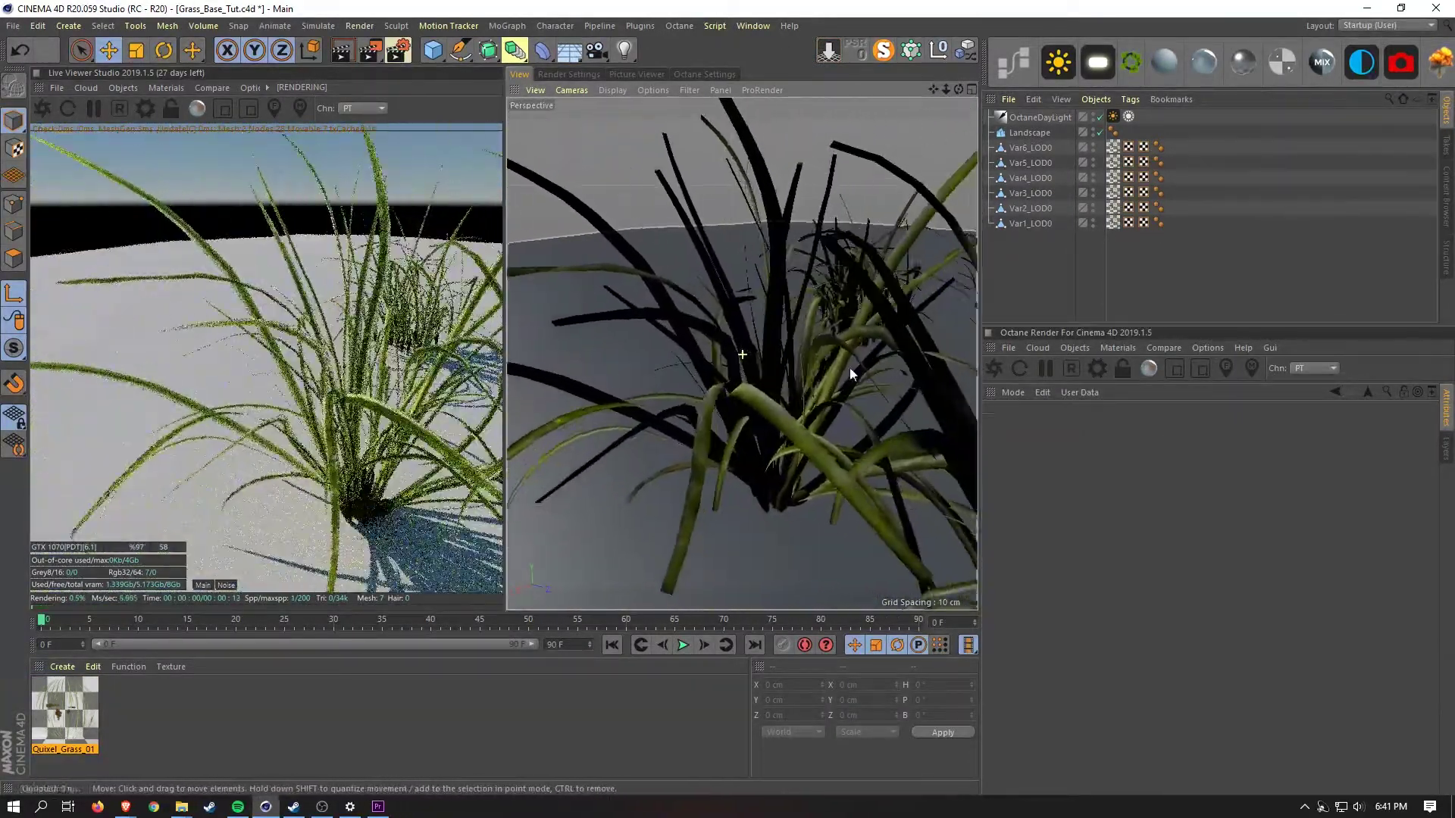
scroll(799, 369, down, 8)
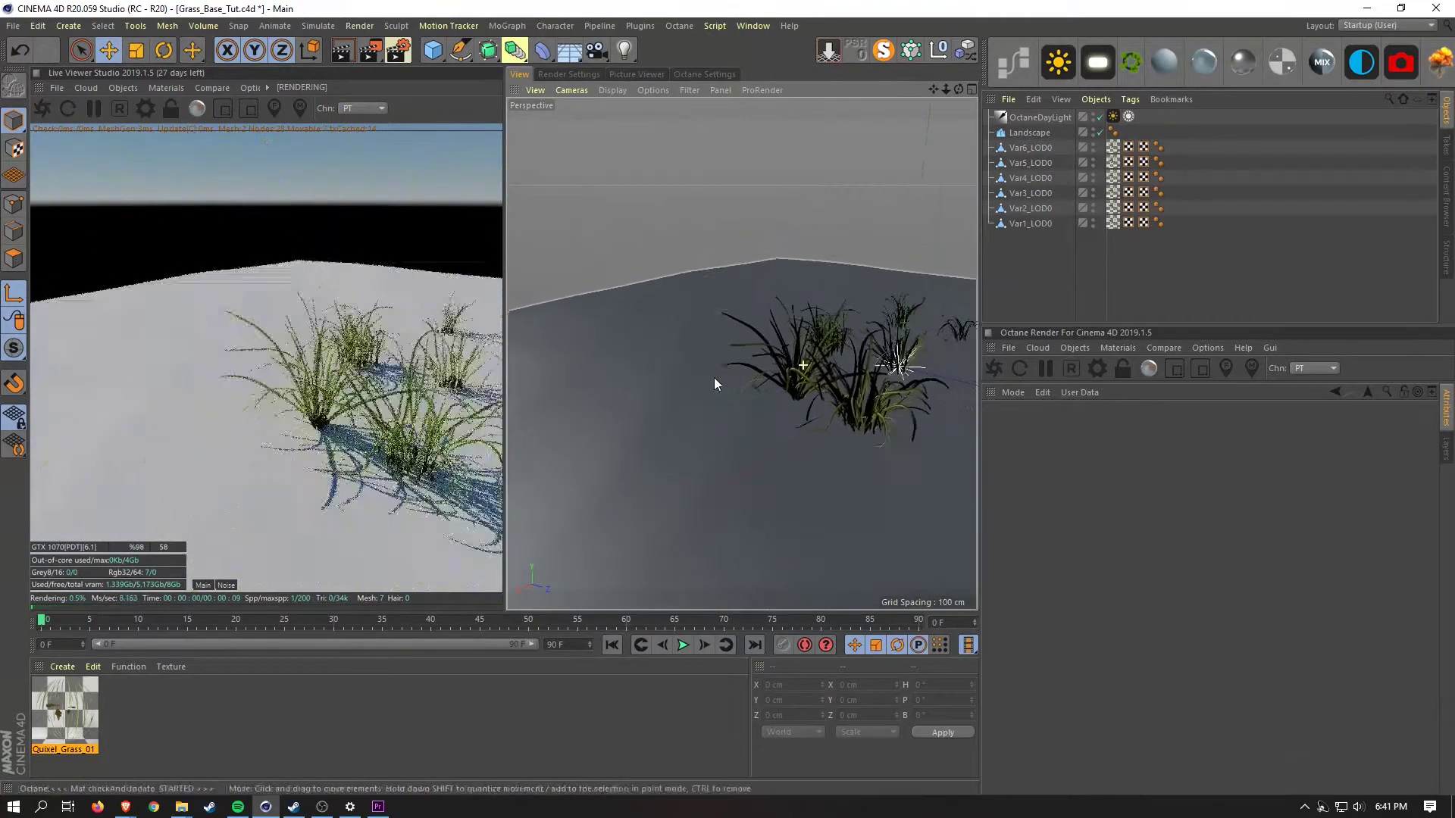
Reopen the Quixel_Grass_01 node graph in a wider editor window and align the albedo texture node above the specular node
click(1013, 62)
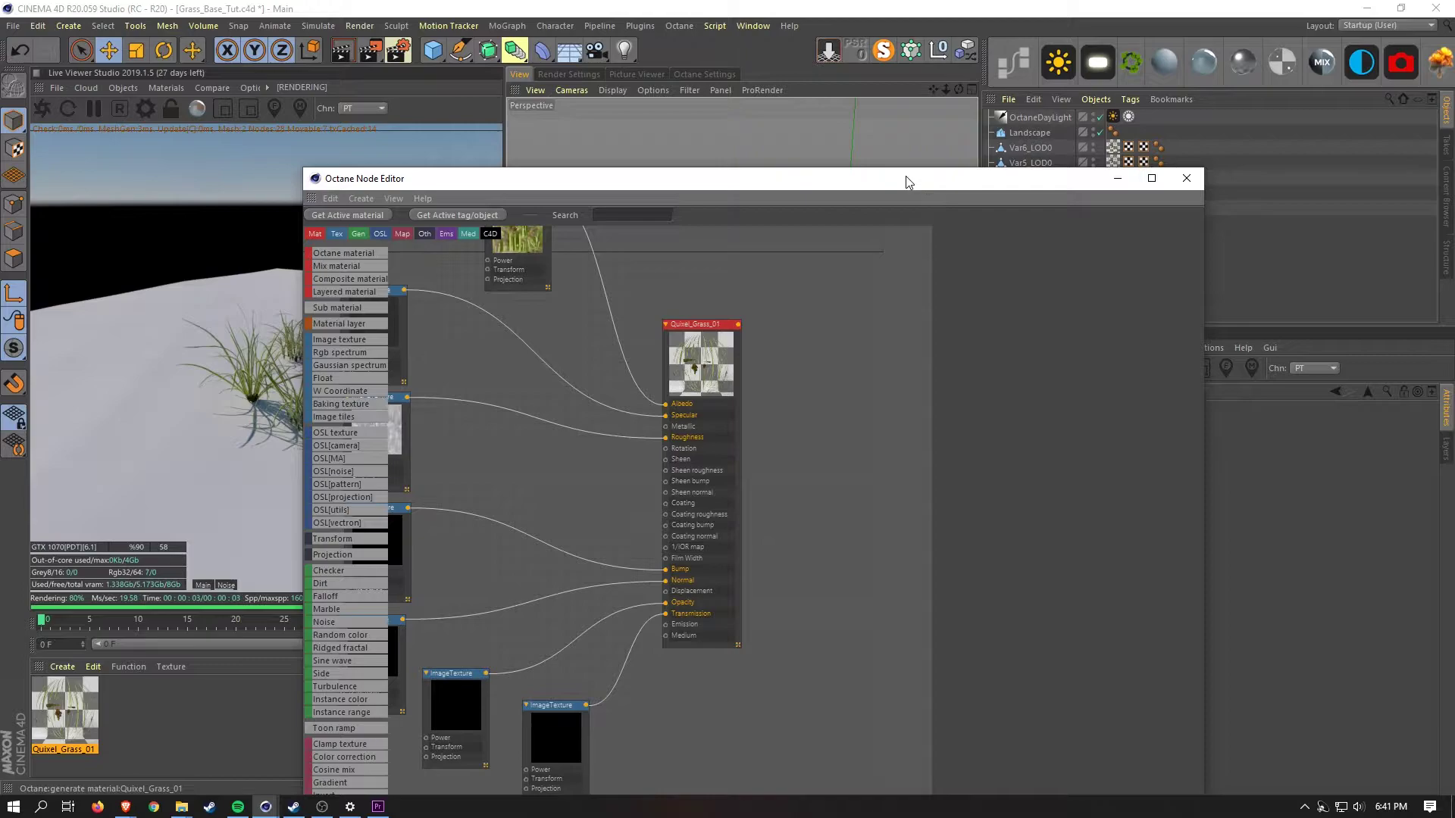
drag(715, 180, 743, 57)
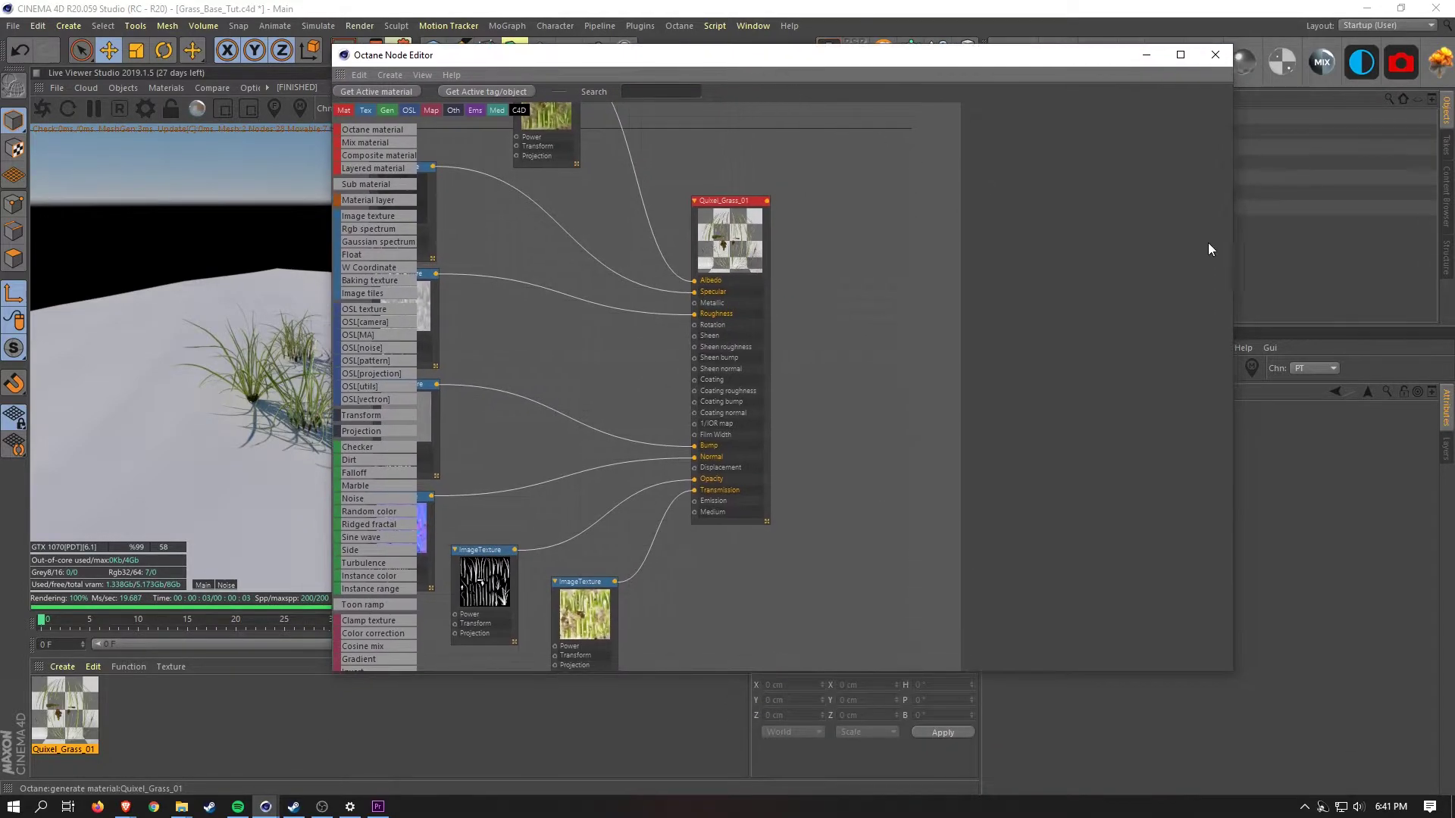
drag(1232, 232, 1339, 235)
scroll(833, 312, down, 5)
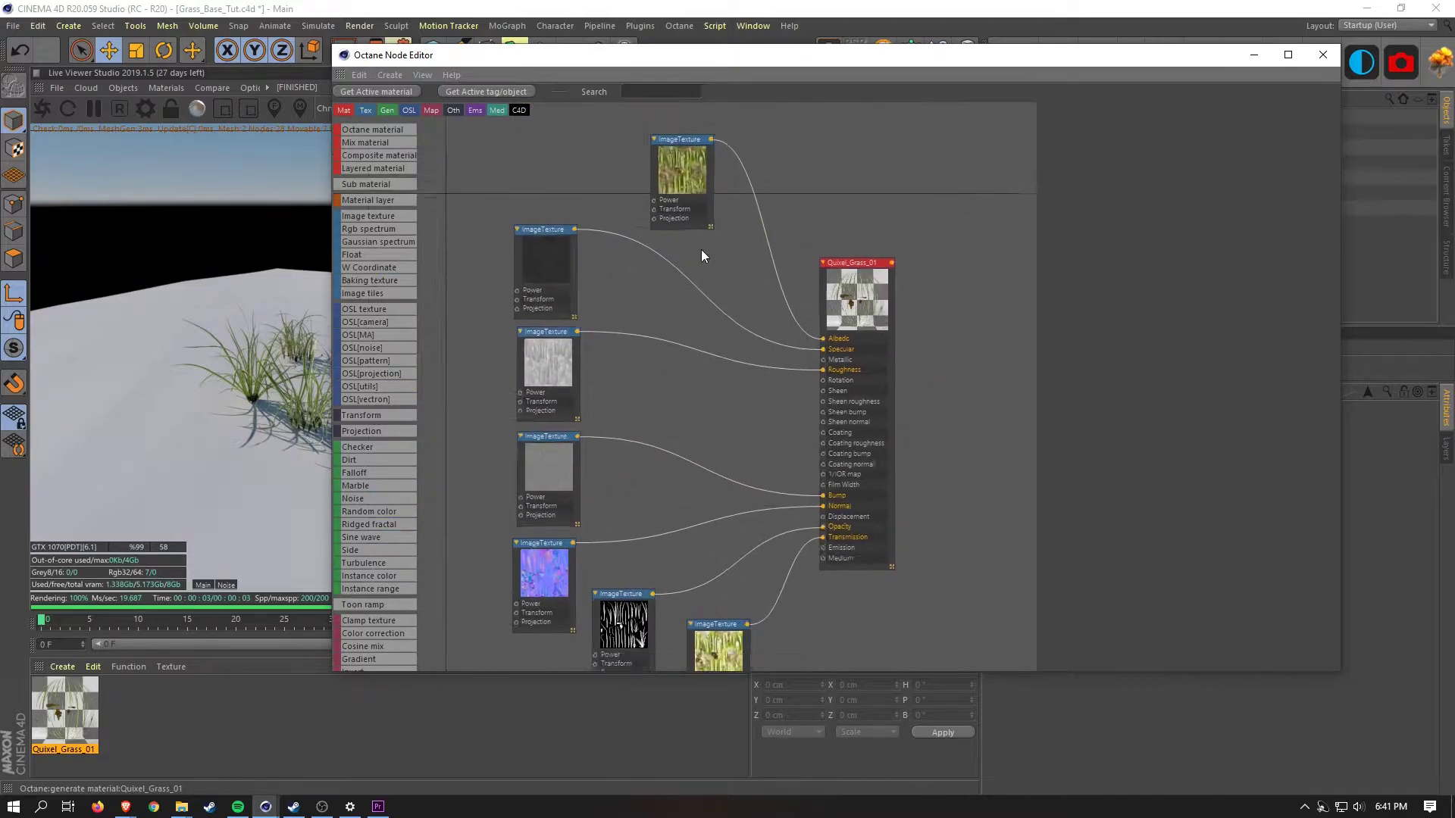
click(620, 222)
drag(620, 222, 526, 197)
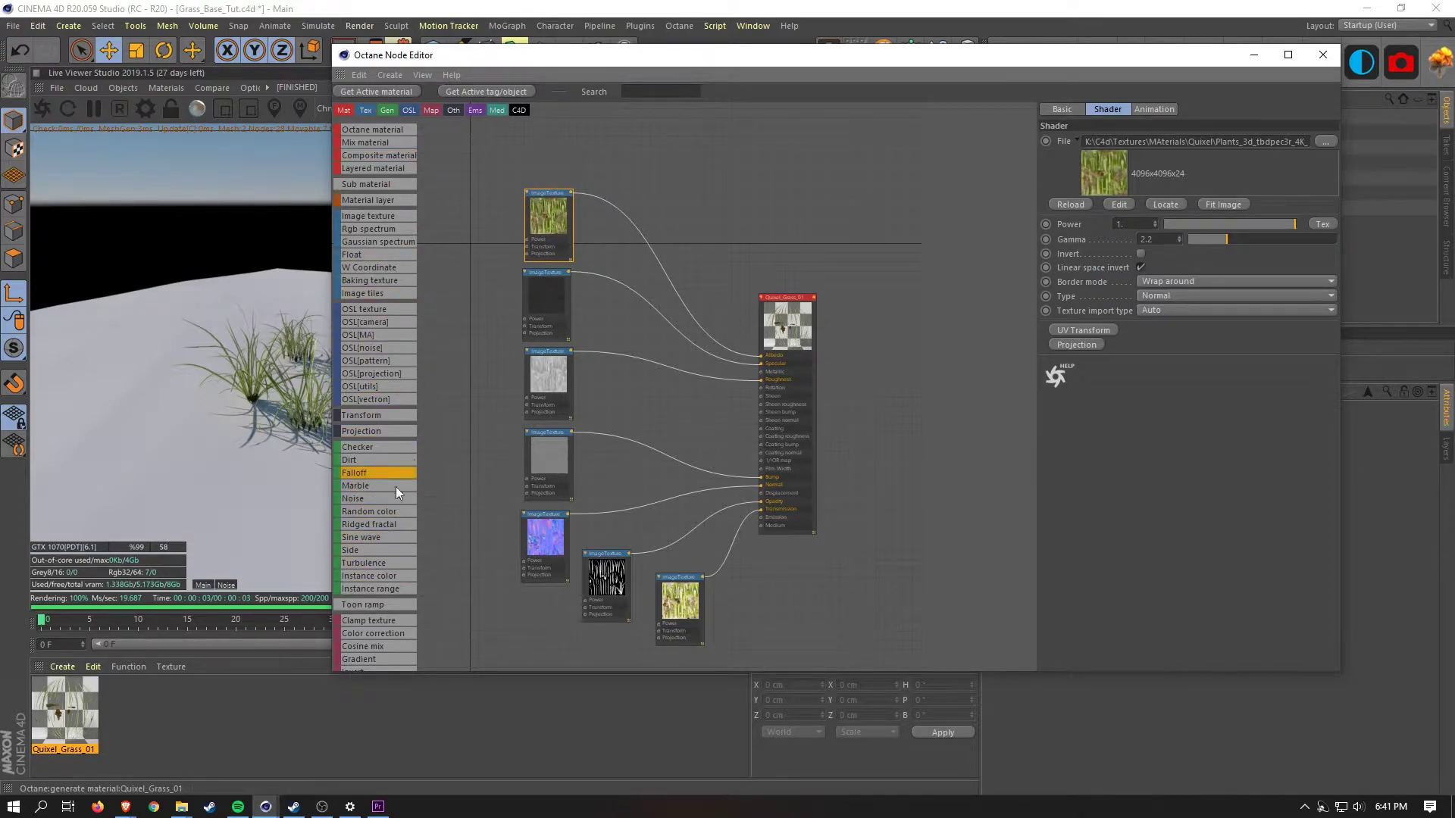
Insert a Color Correction node between the albedo texture and the material's Albedo input, and tidy the positions of both nodes
drag(657, 288, 653, 285)
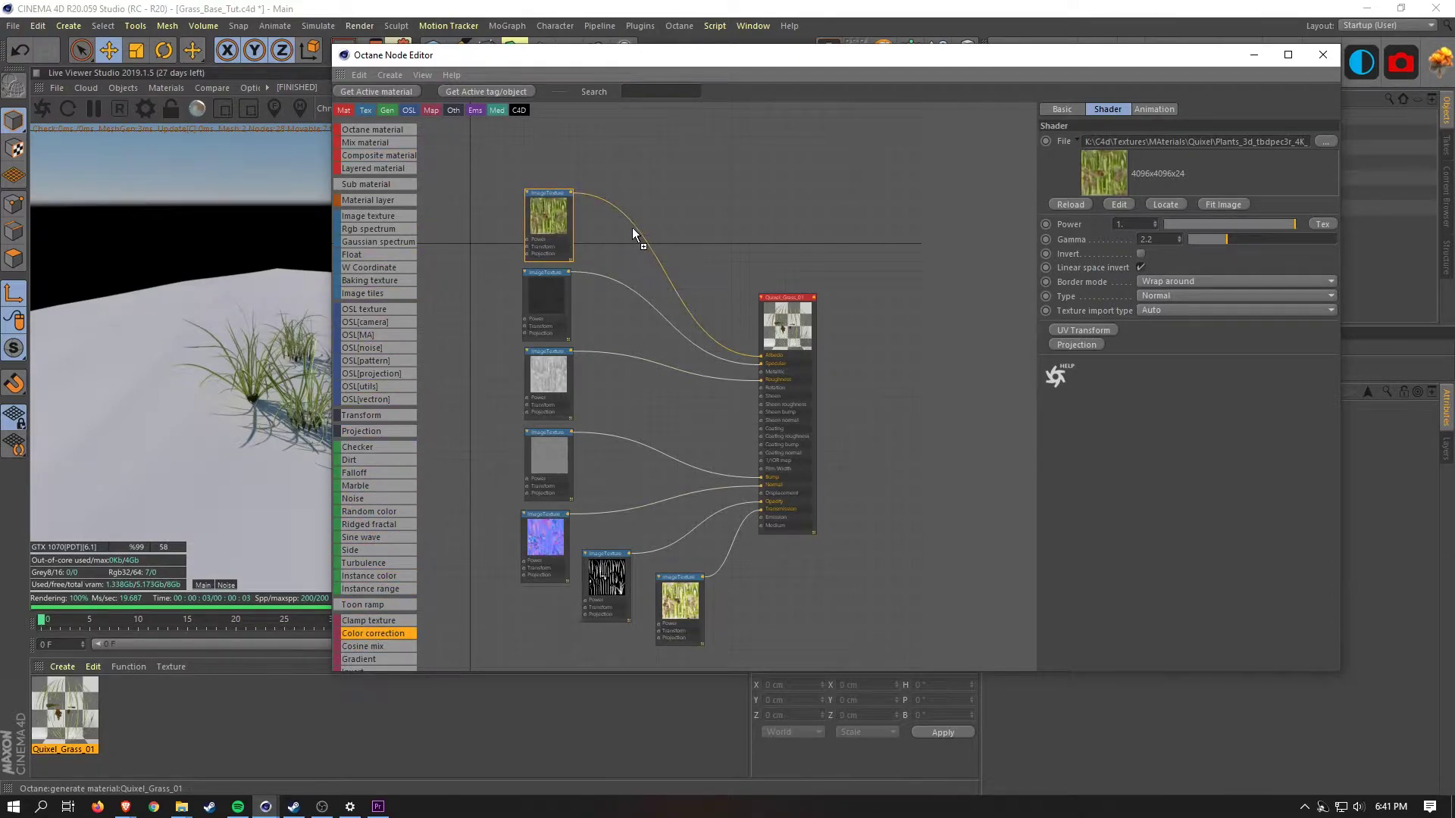
drag(580, 61, 750, 65)
drag(1009, 63, 930, 60)
drag(1432, 202, 1187, 167)
drag(795, 54, 876, 456)
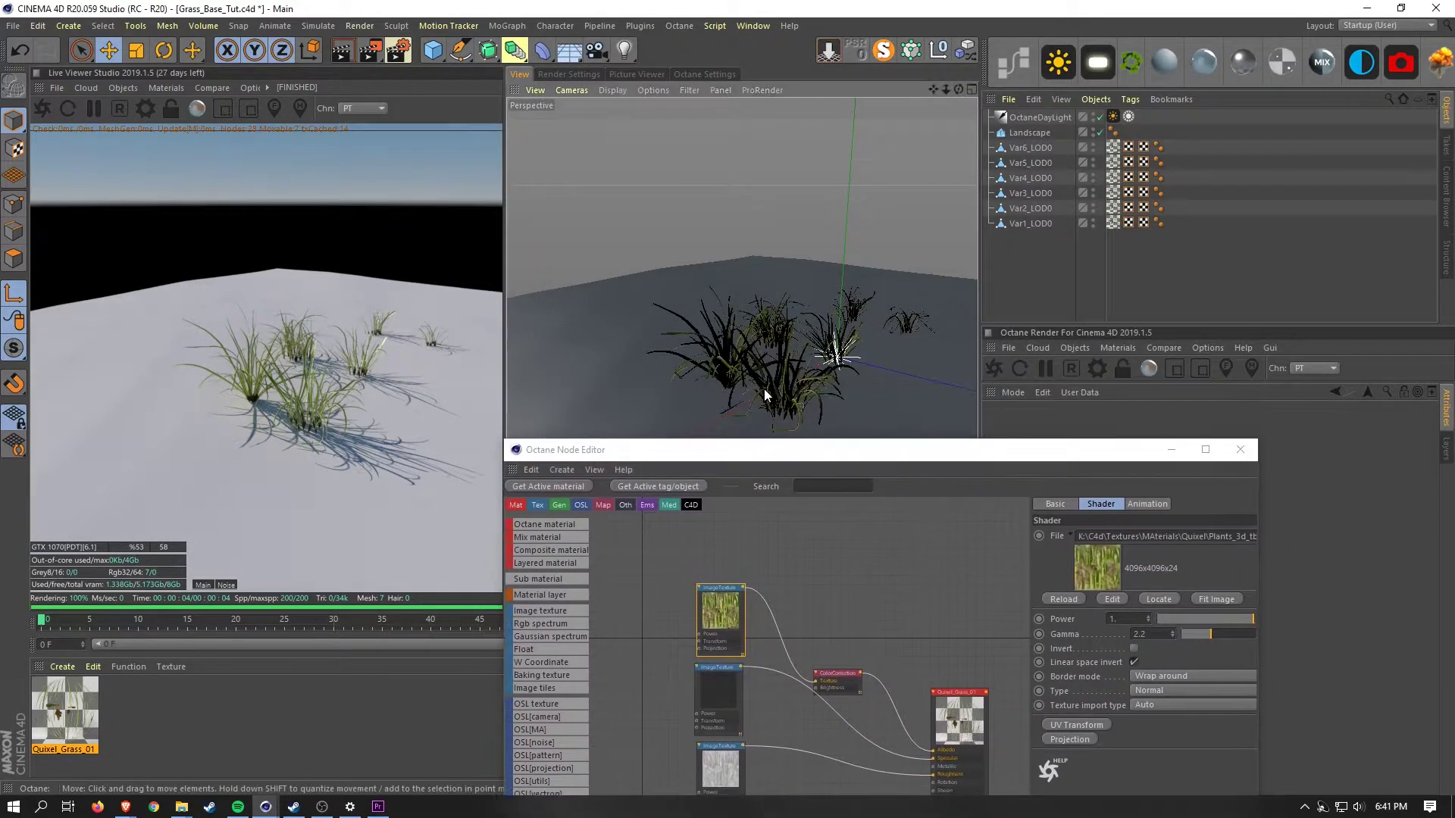
scroll(764, 356, up, 6)
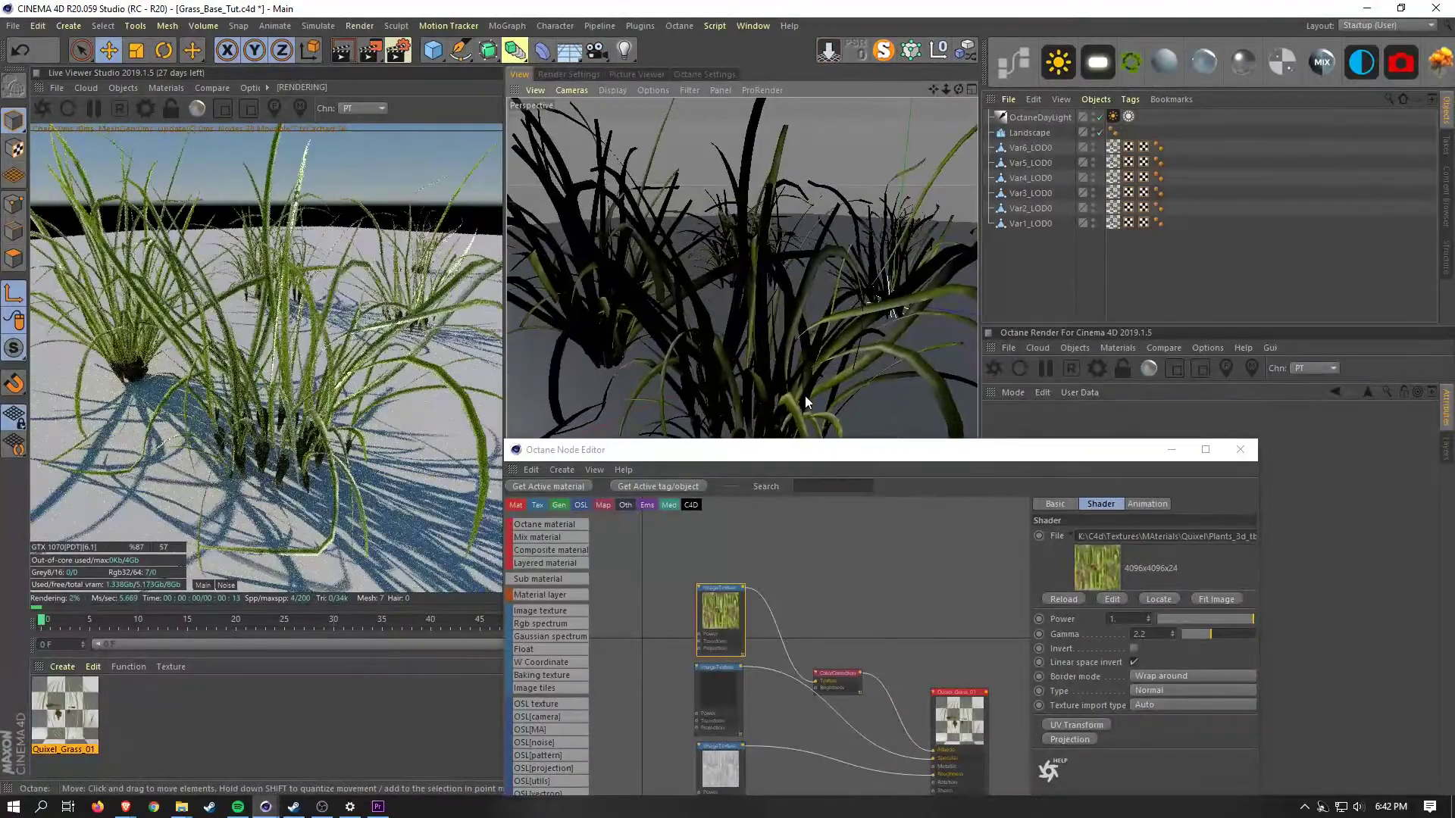
drag(819, 449, 888, 40)
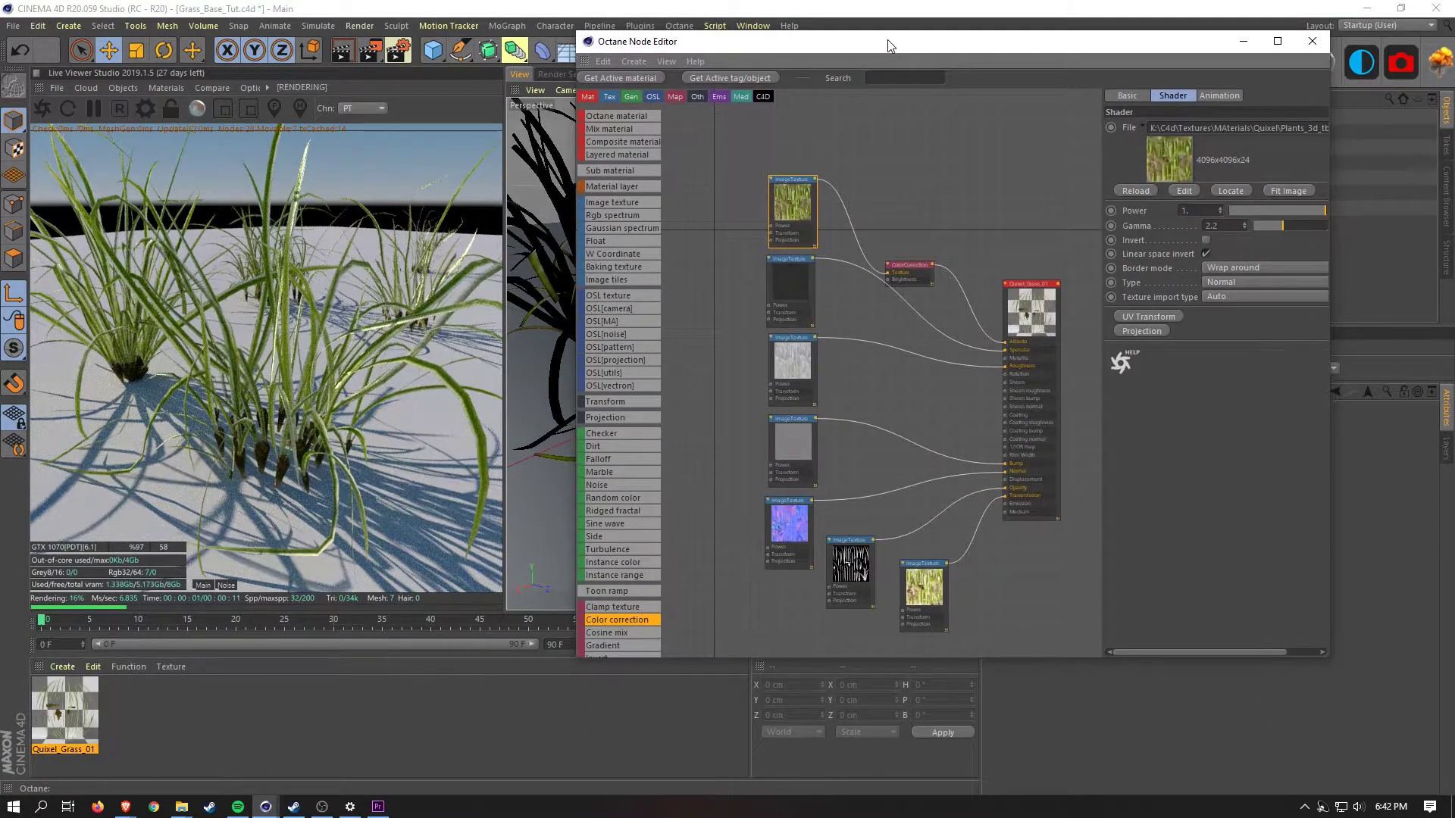
drag(925, 269, 921, 232)
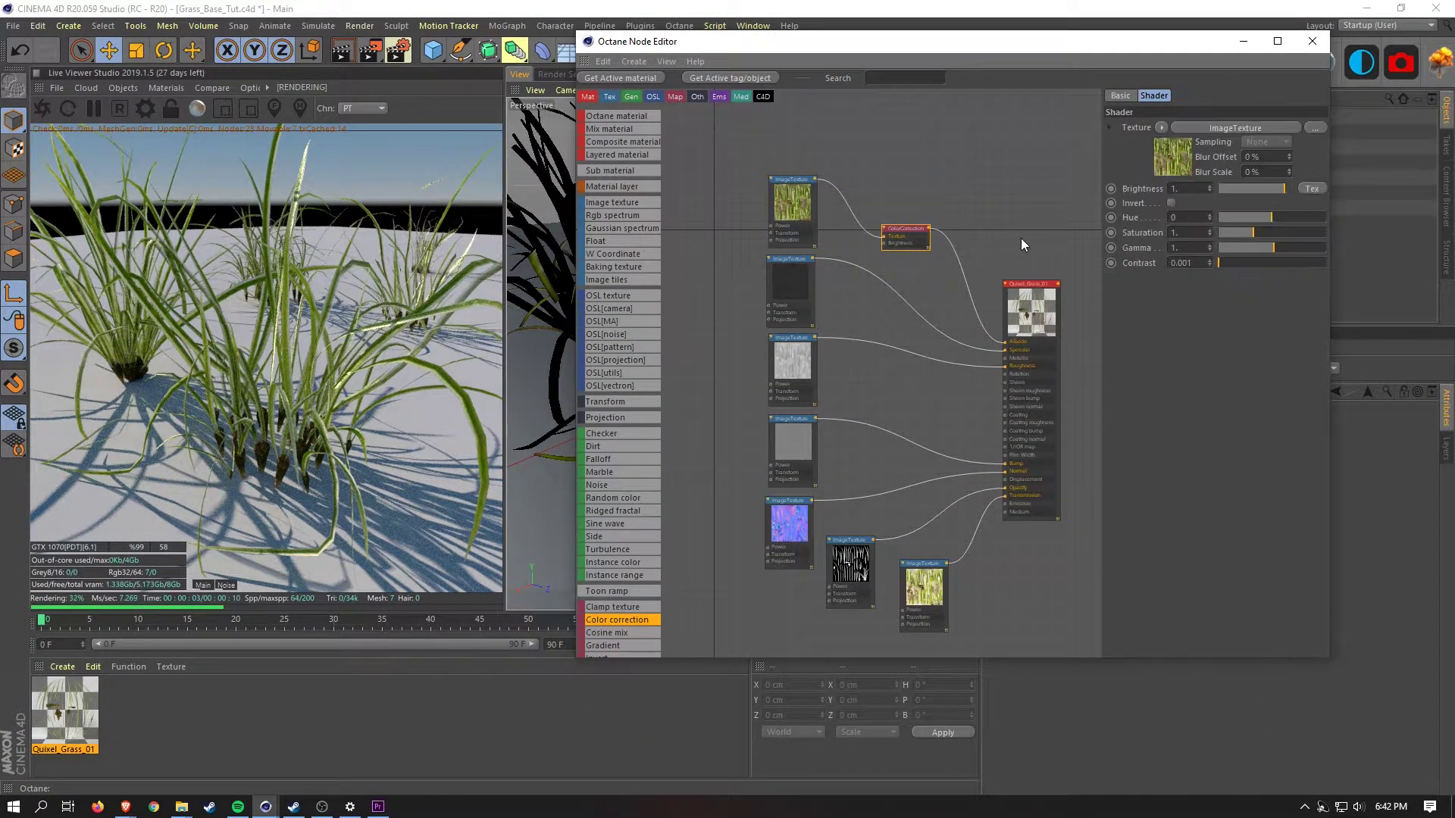
drag(805, 218, 803, 216)
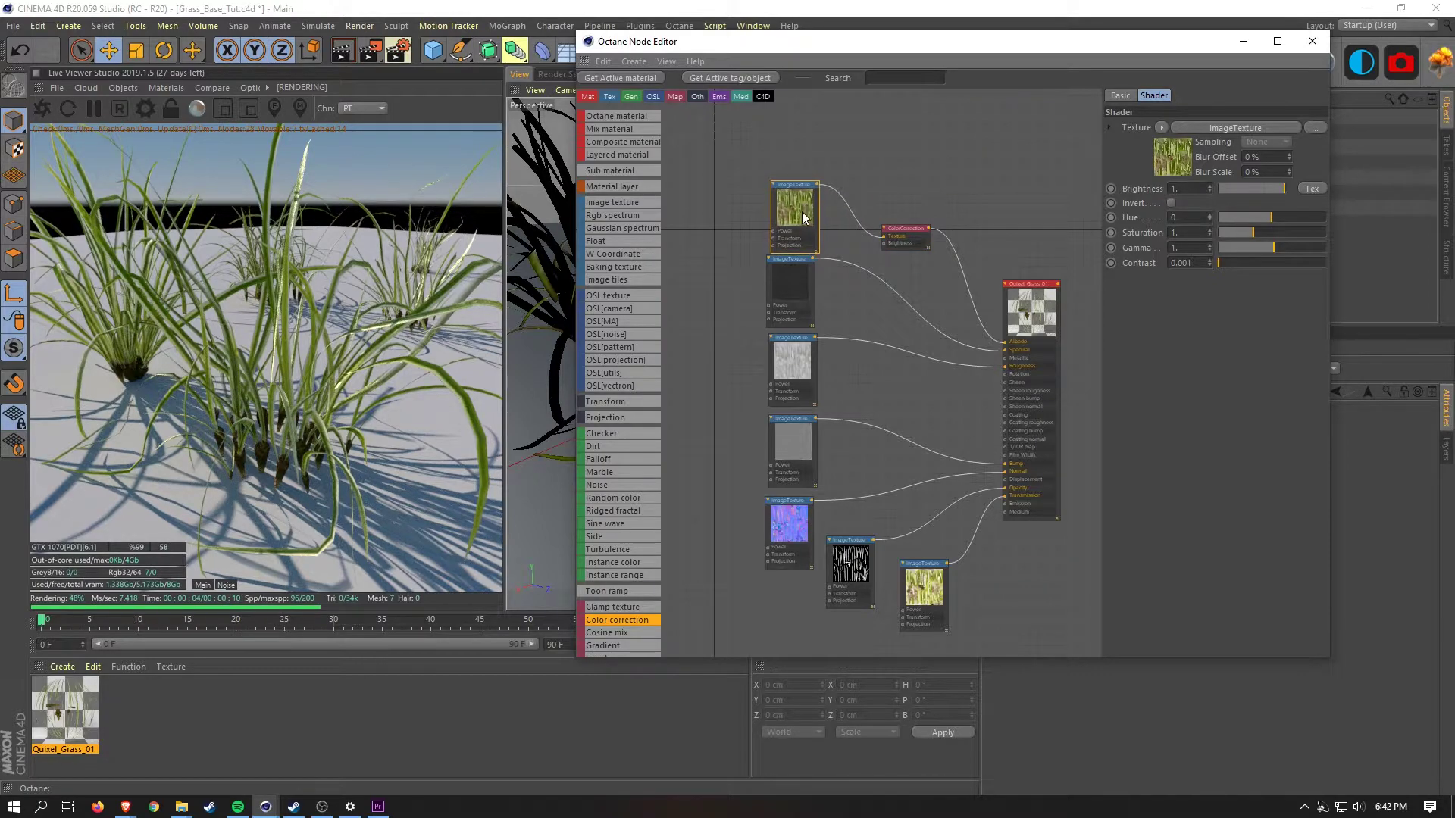
Set the albedo Color Correction's hue to about -0.114, saturation to about 0.964 and gamma to about 0.754
scroll(896, 256, up, 3)
click(947, 241)
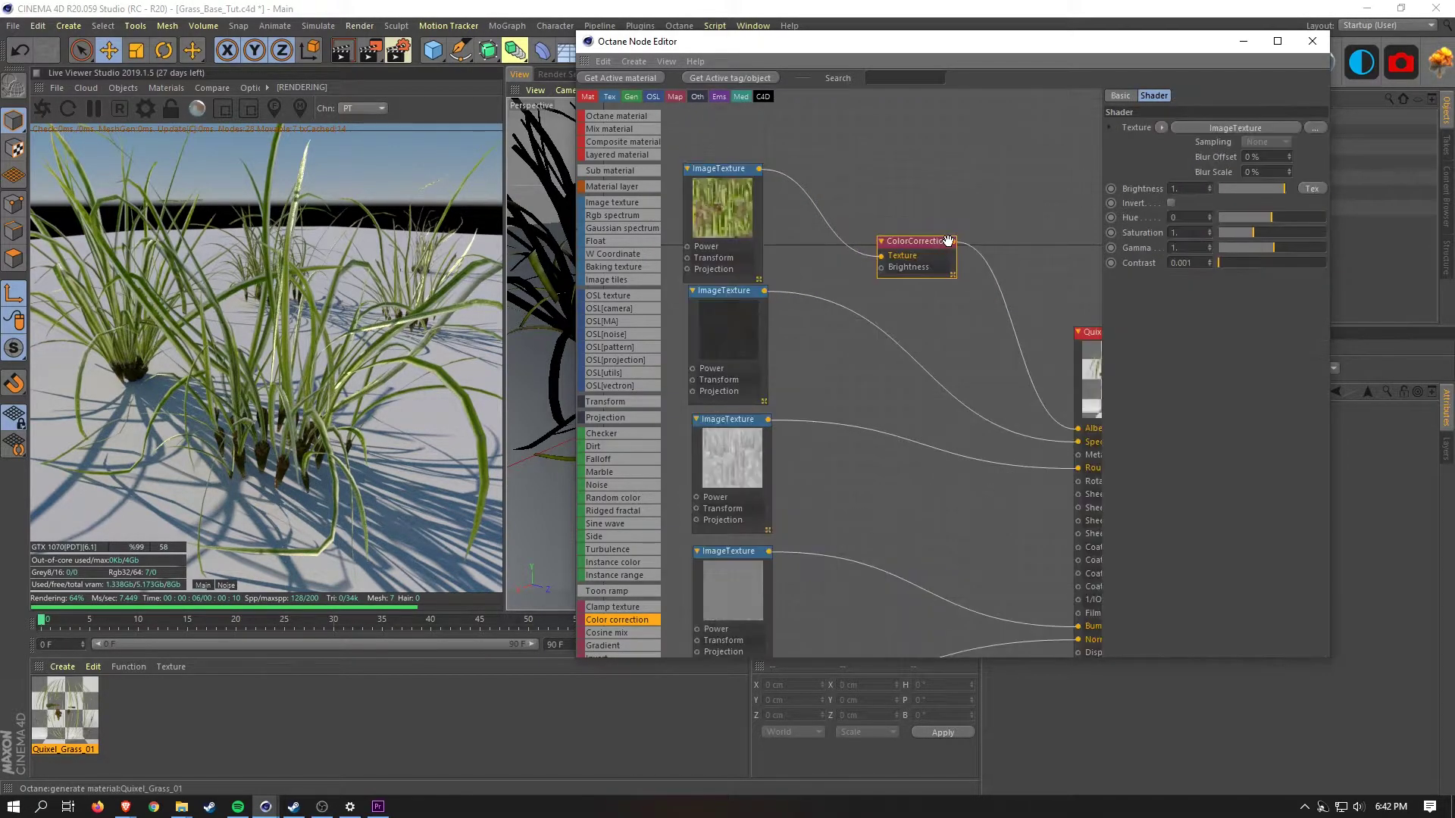
drag(1268, 220, 1250, 220)
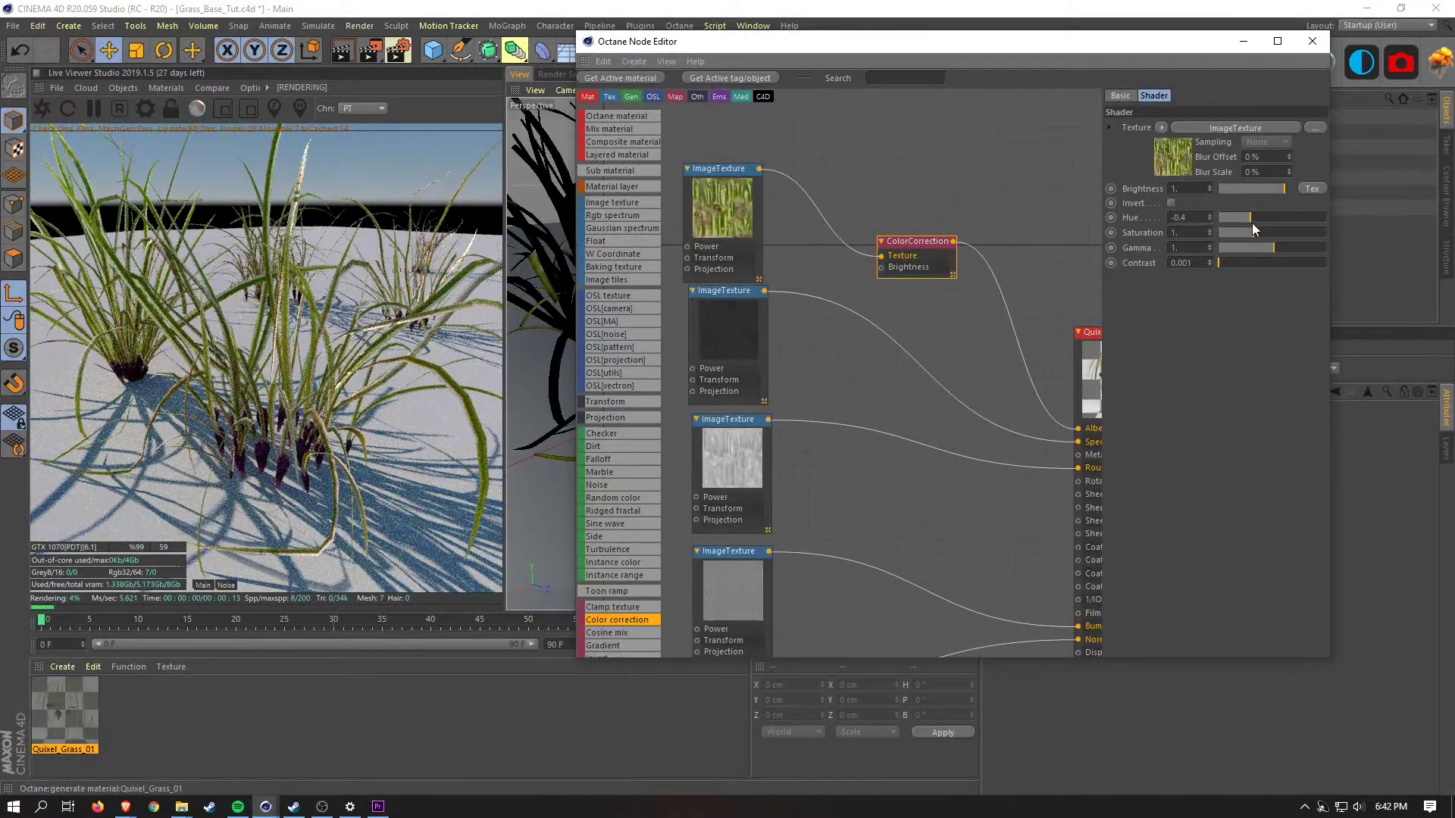
drag(1256, 220, 1270, 251)
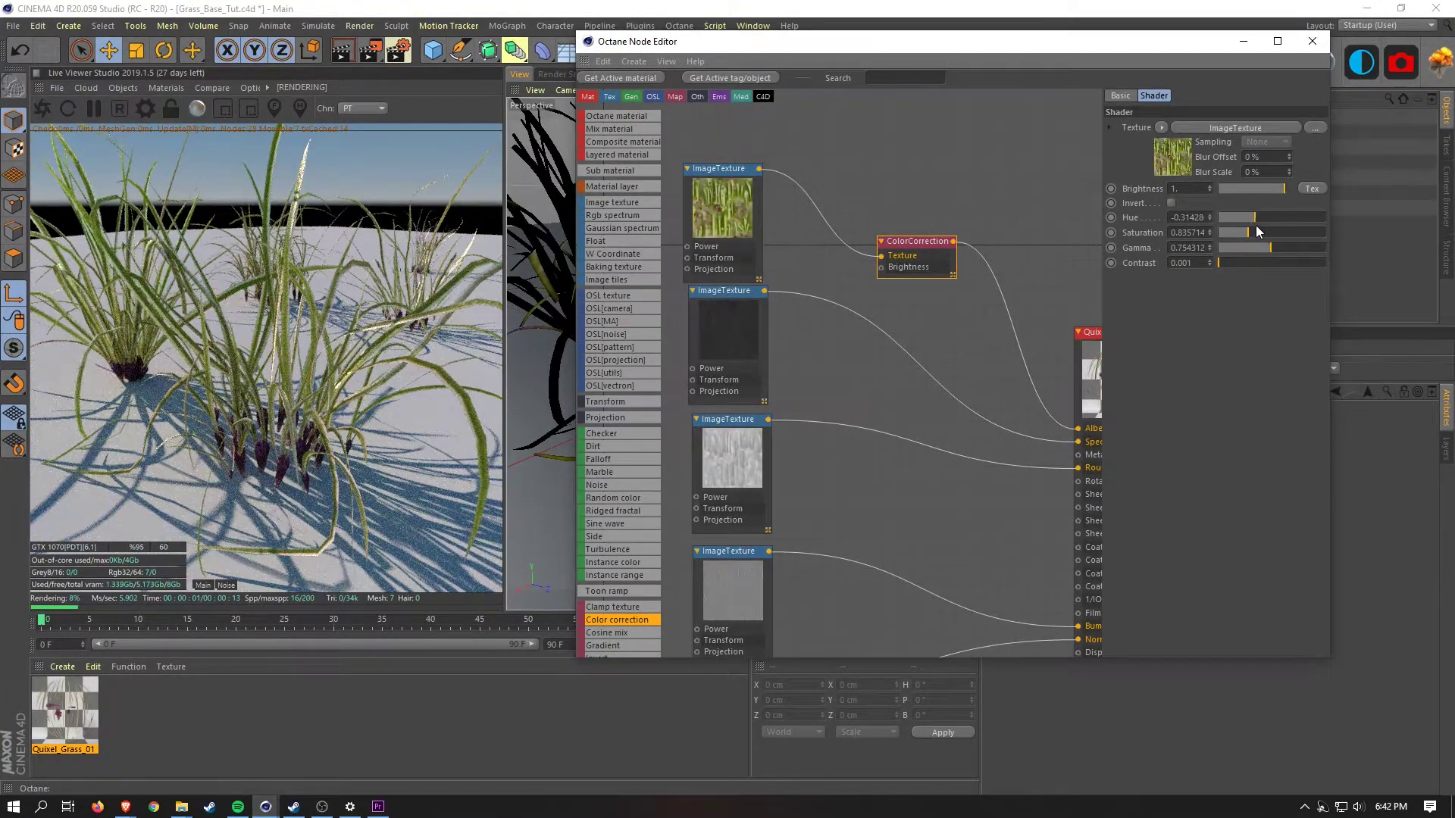
mouse_move(1254, 232)
mouse_down()
mouse_move(1281, 225)
mouse_move(1264, 224)
mouse_up()
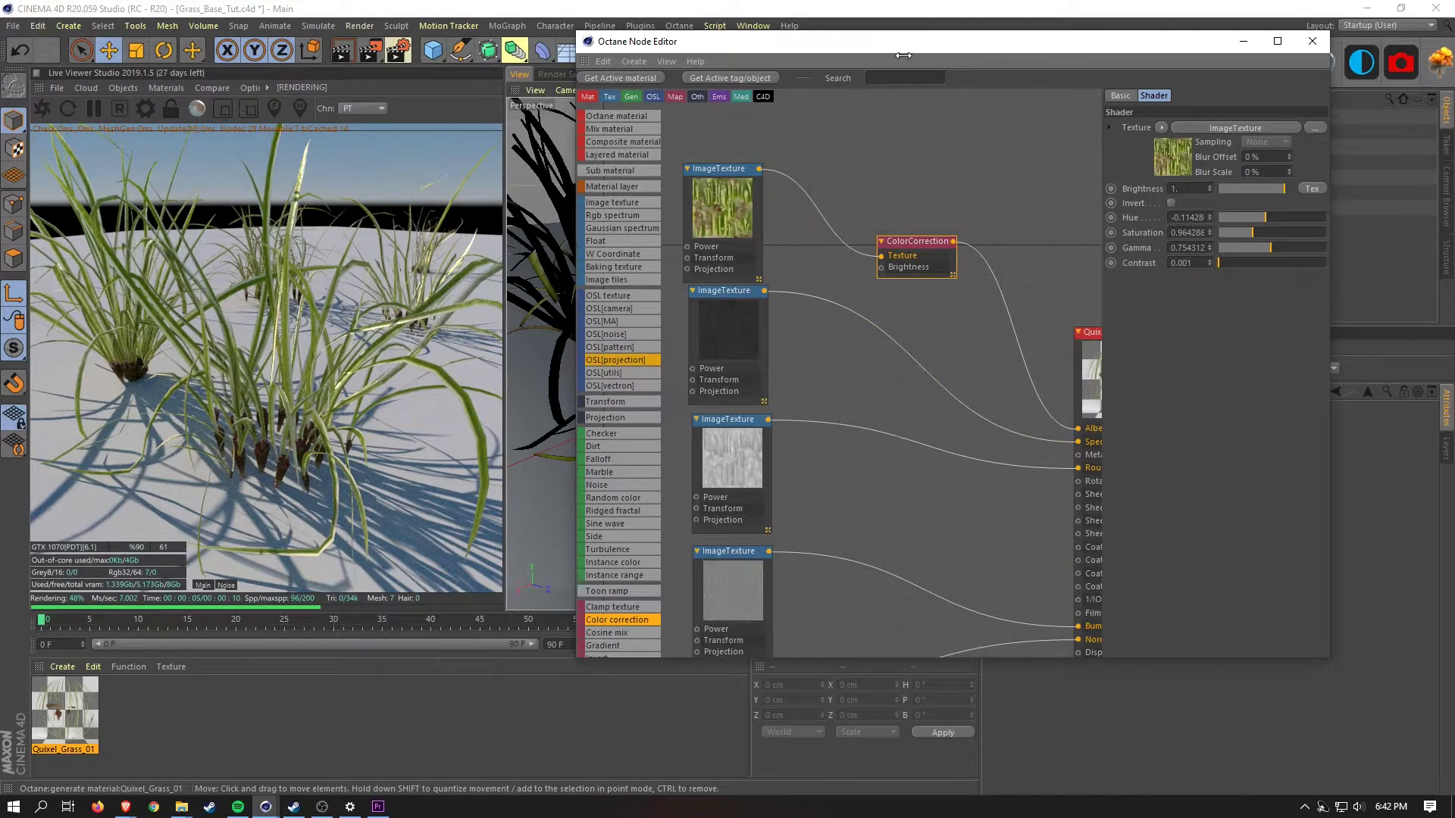
Select the Quixel_Grass_01 material node and move it farther away from the texture nodes
click(892, 194)
scroll(893, 194, down, 3)
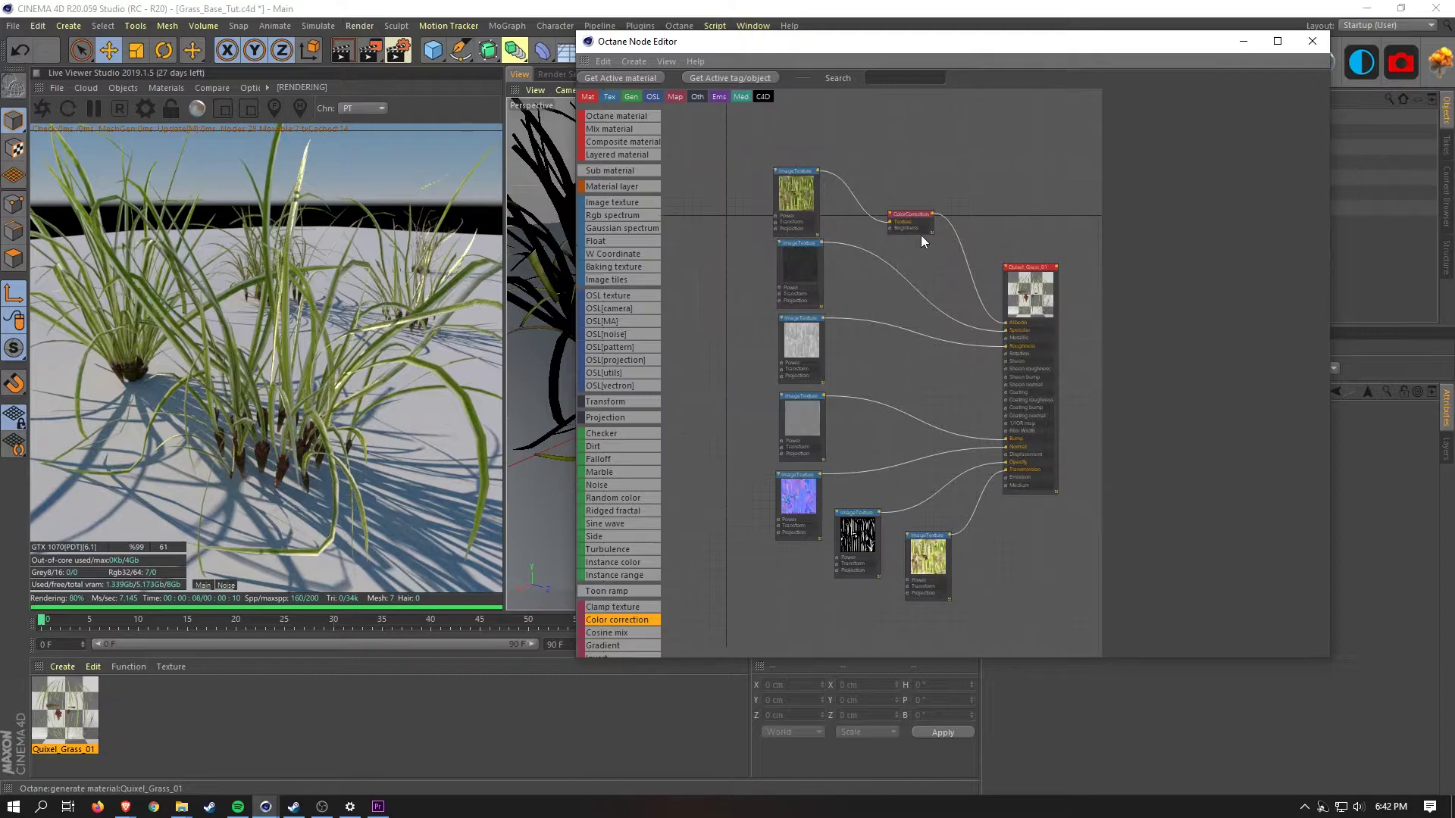
middle_drag(978, 167, 928, 174)
drag(955, 301, 951, 299)
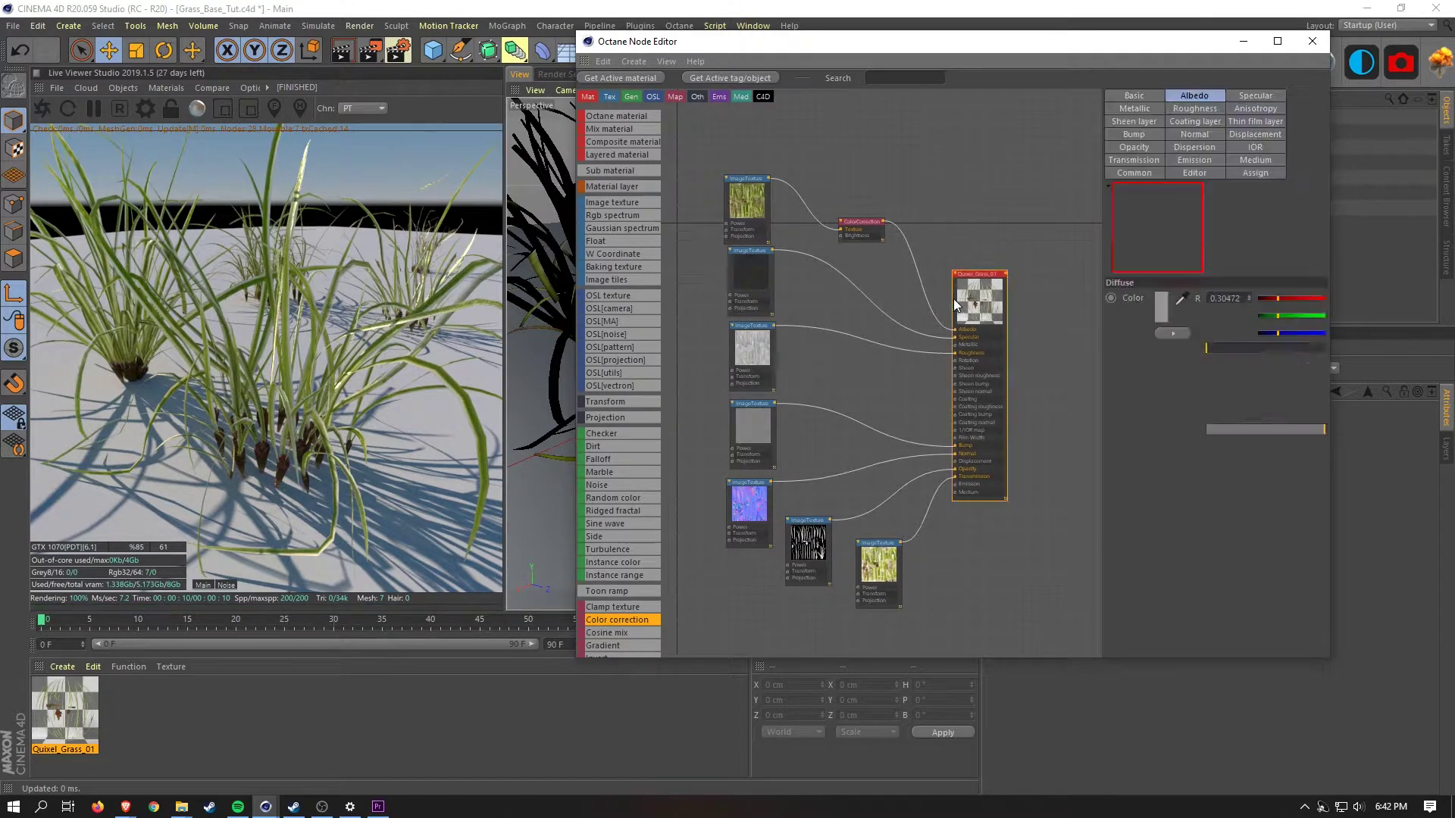
scroll(945, 523, up, 3)
middle_drag(953, 521, 933, 410)
drag(1026, 269, 1082, 277)
middle_drag(978, 416, 886, 430)
drag(980, 367, 996, 374)
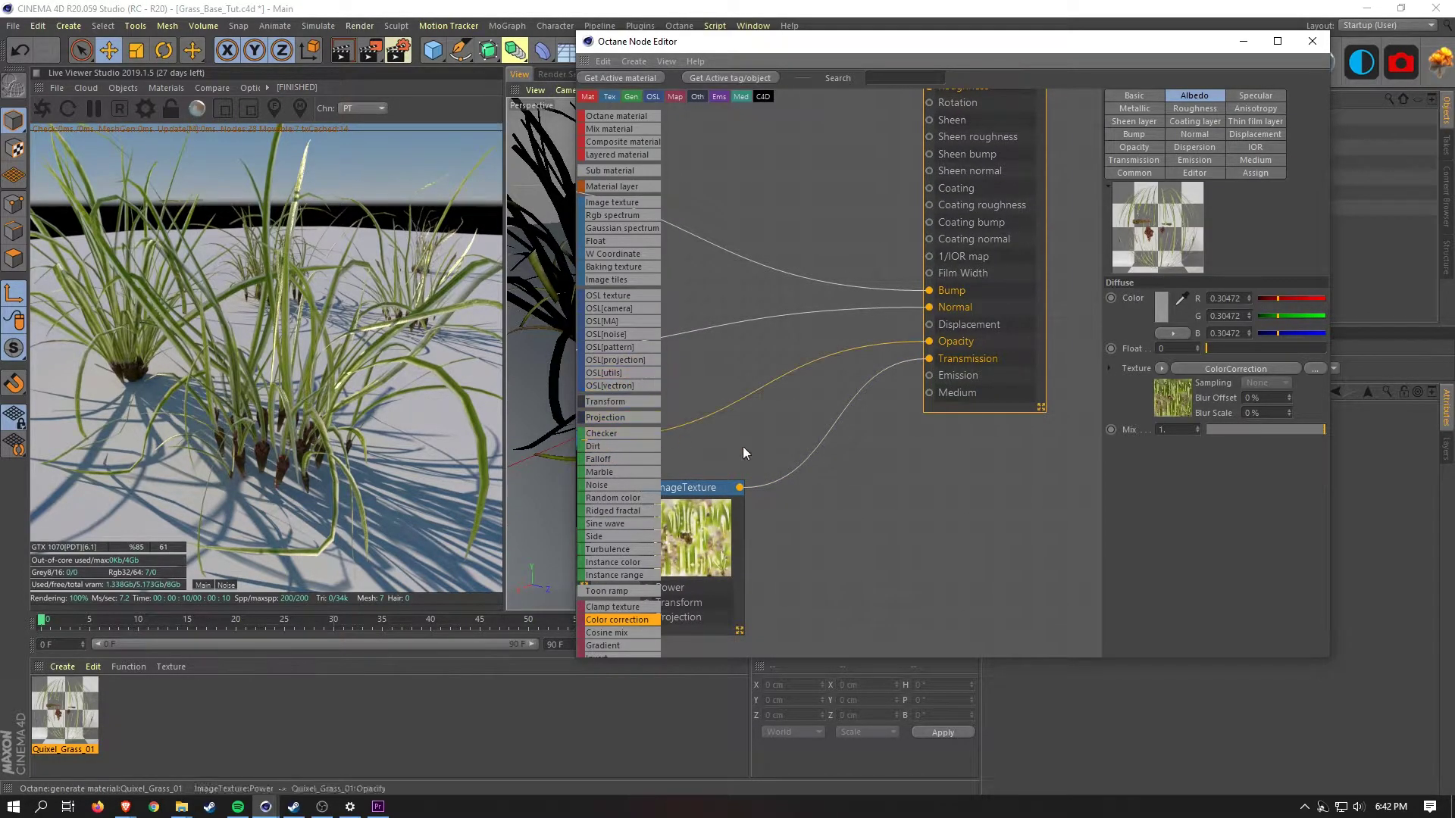
click(750, 291)
right_click(744, 285)
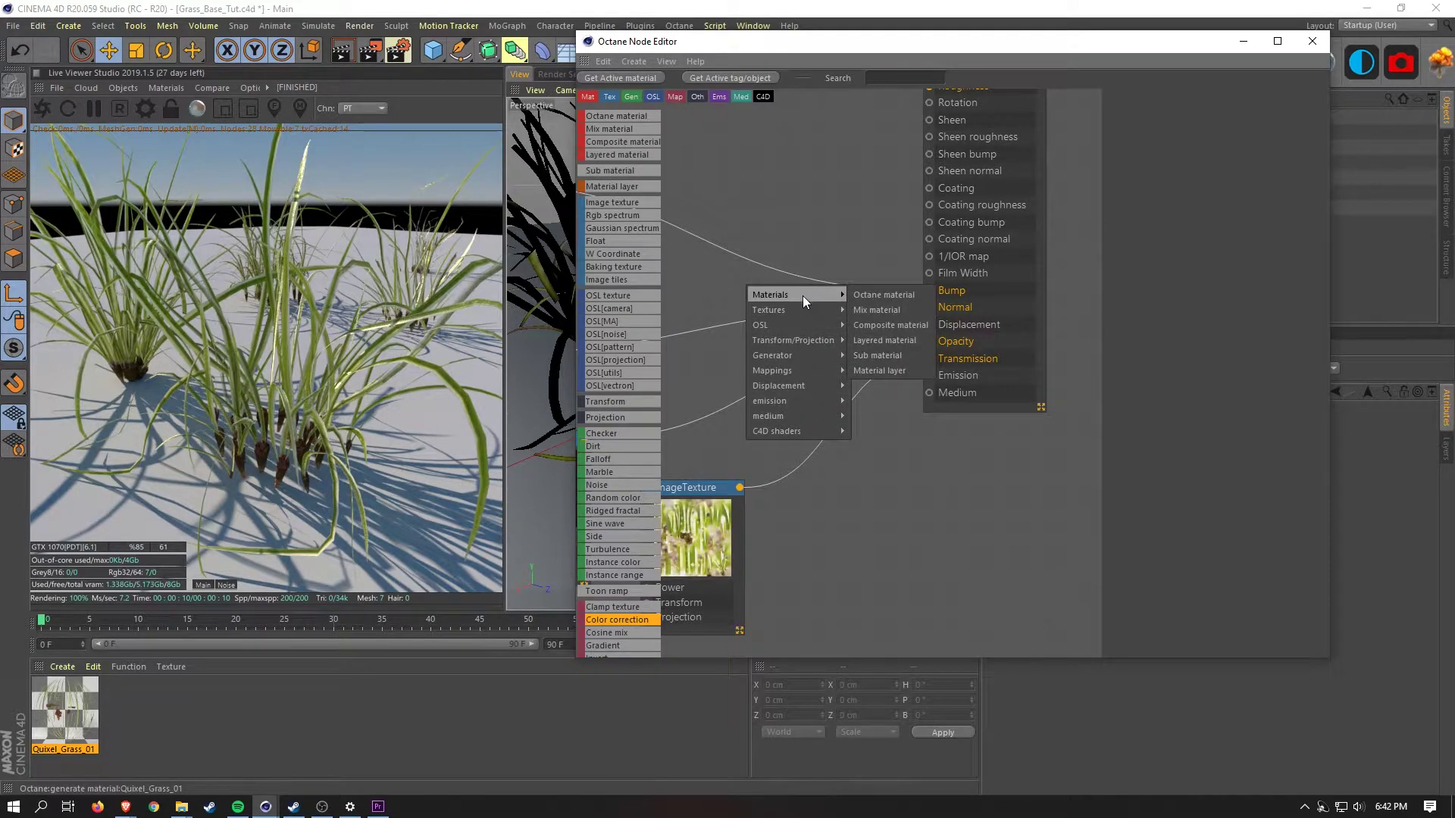
mouse_move(781, 415)
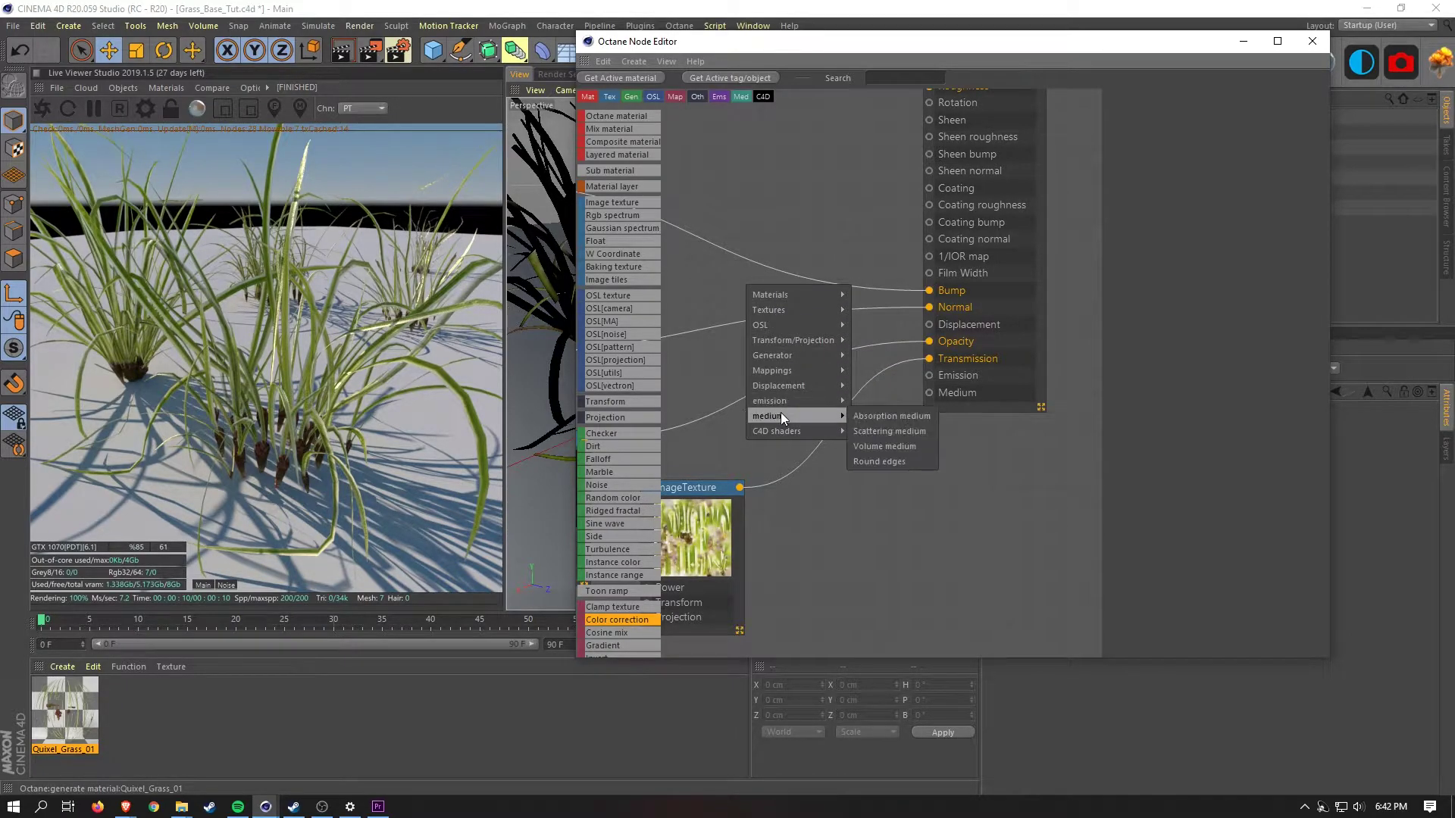
click(909, 417)
click(797, 295)
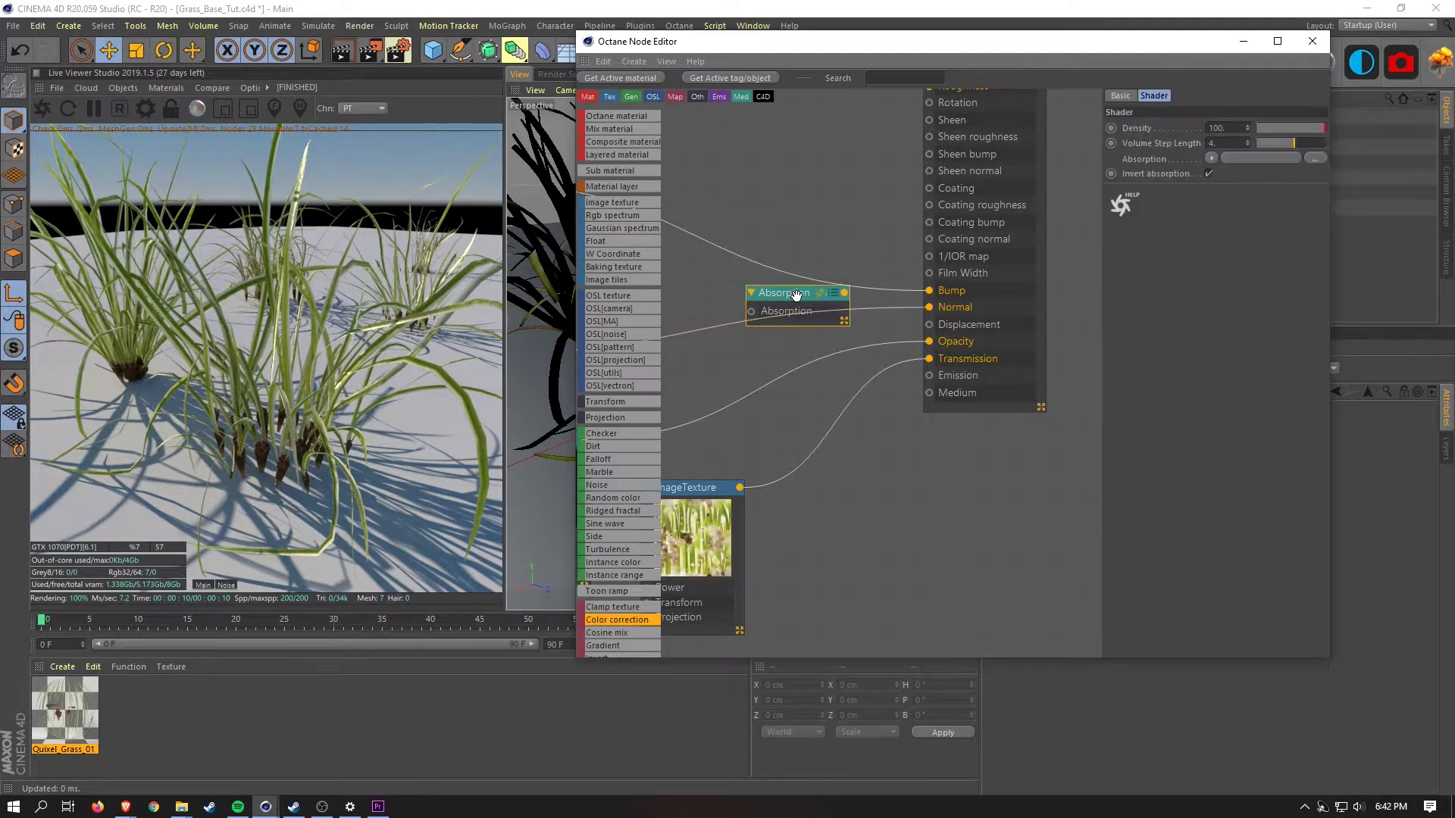
key(Delete)
Add a Scattering Medium node and connect it to the Quixel_Grass_01 material's Medium input
right_click(803, 411)
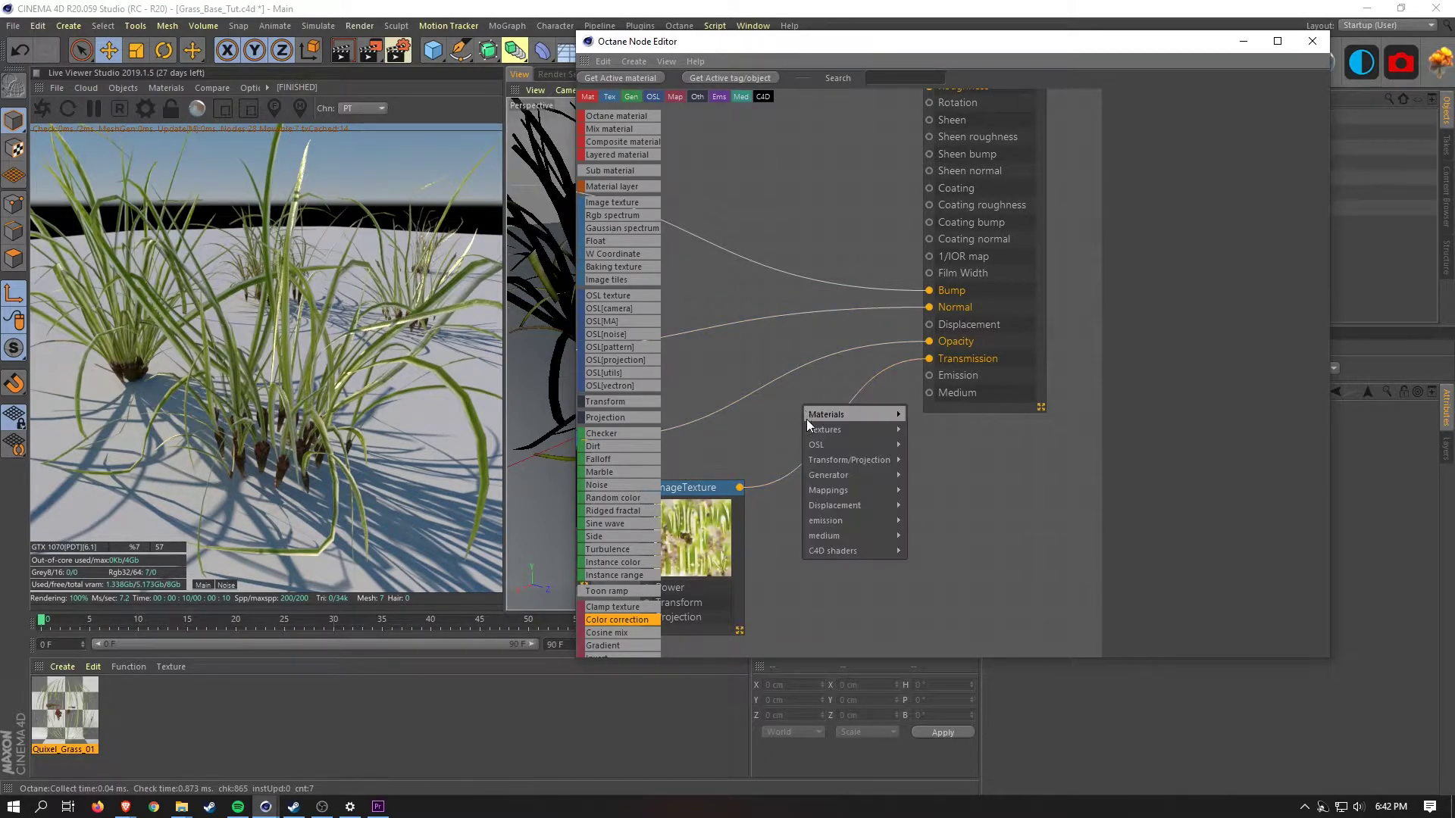
mouse_move(842, 416)
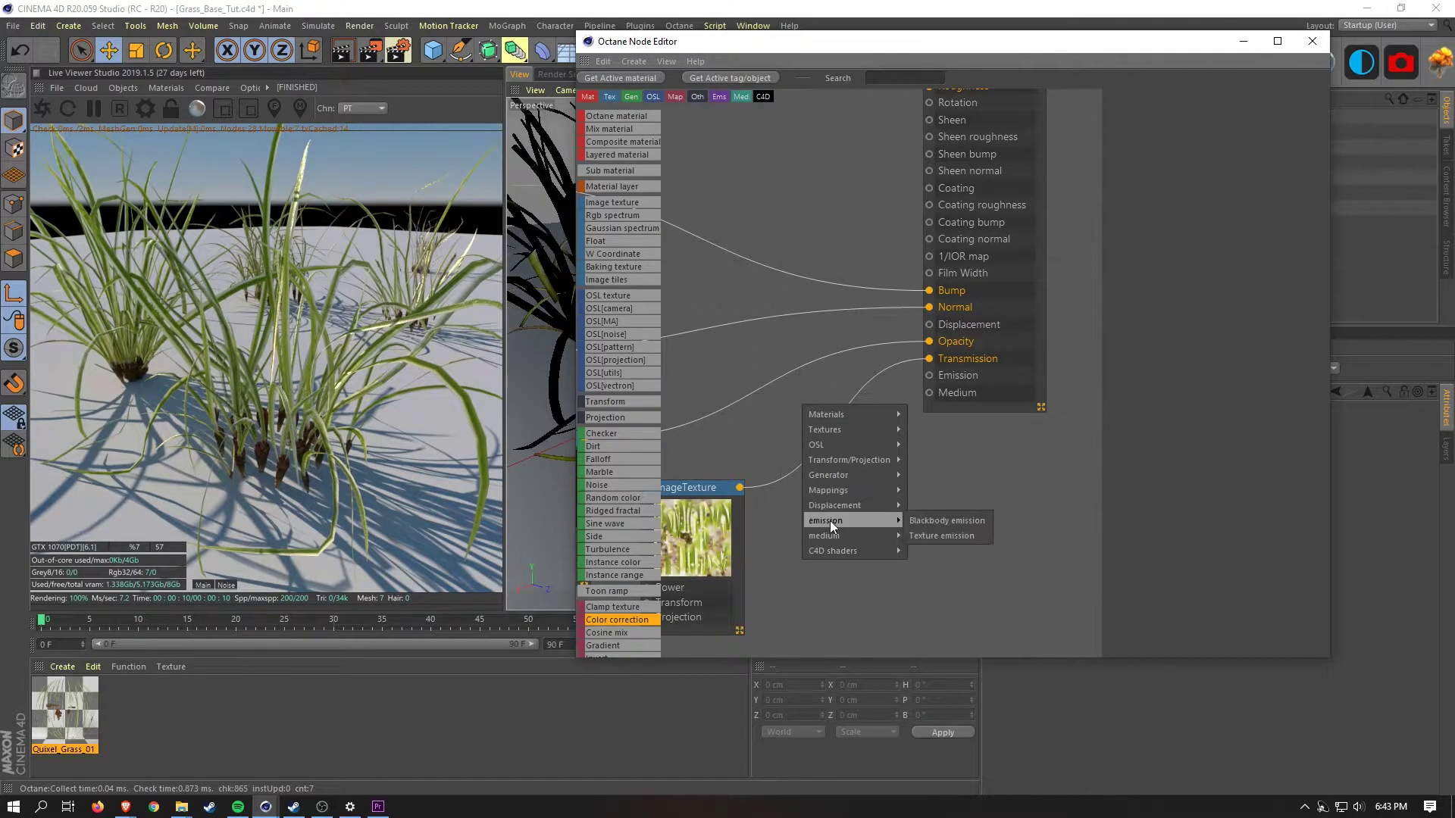
mouse_move(832, 535)
click(942, 557)
drag(833, 413, 928, 394)
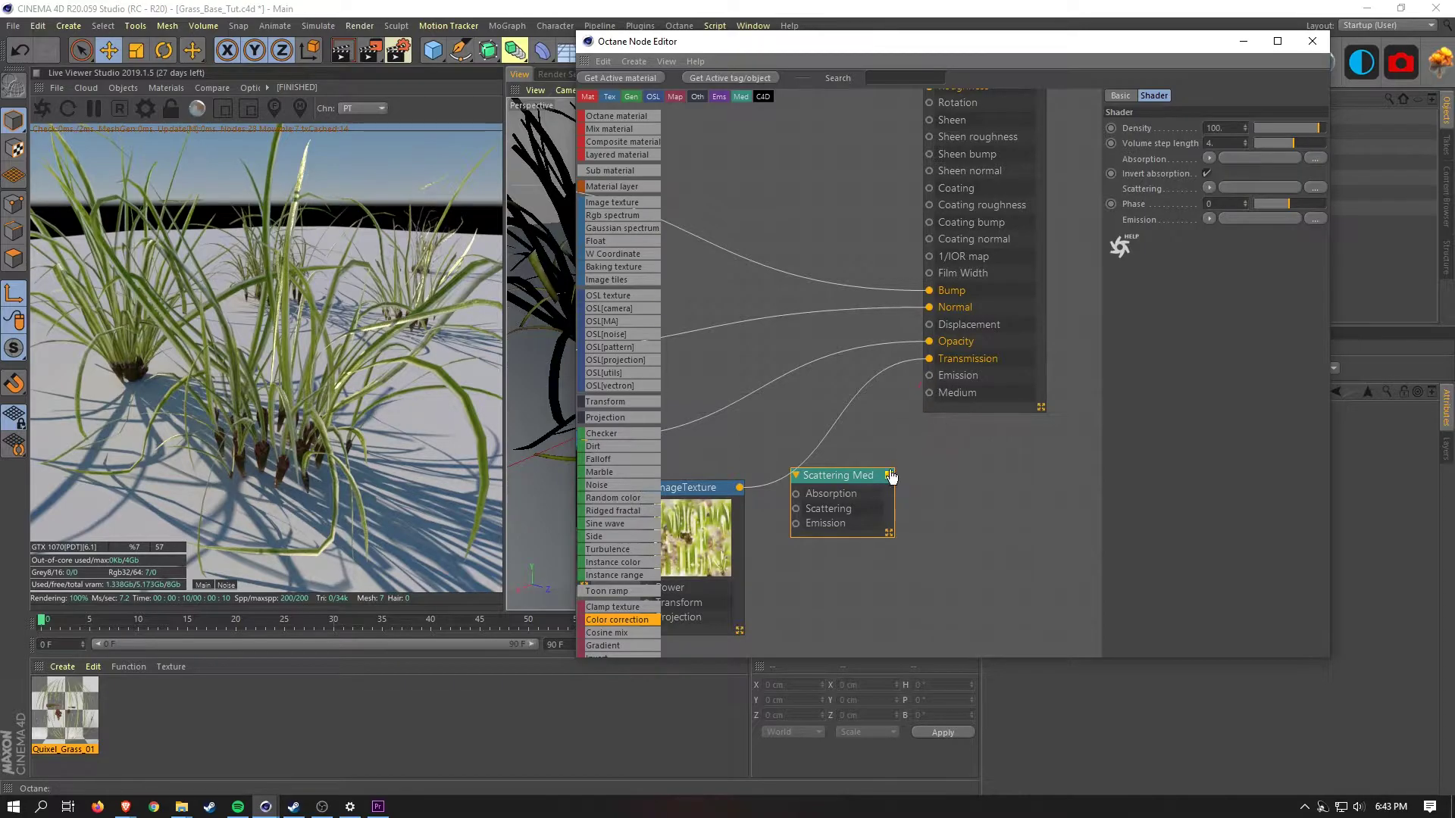
drag(841, 475, 871, 509)
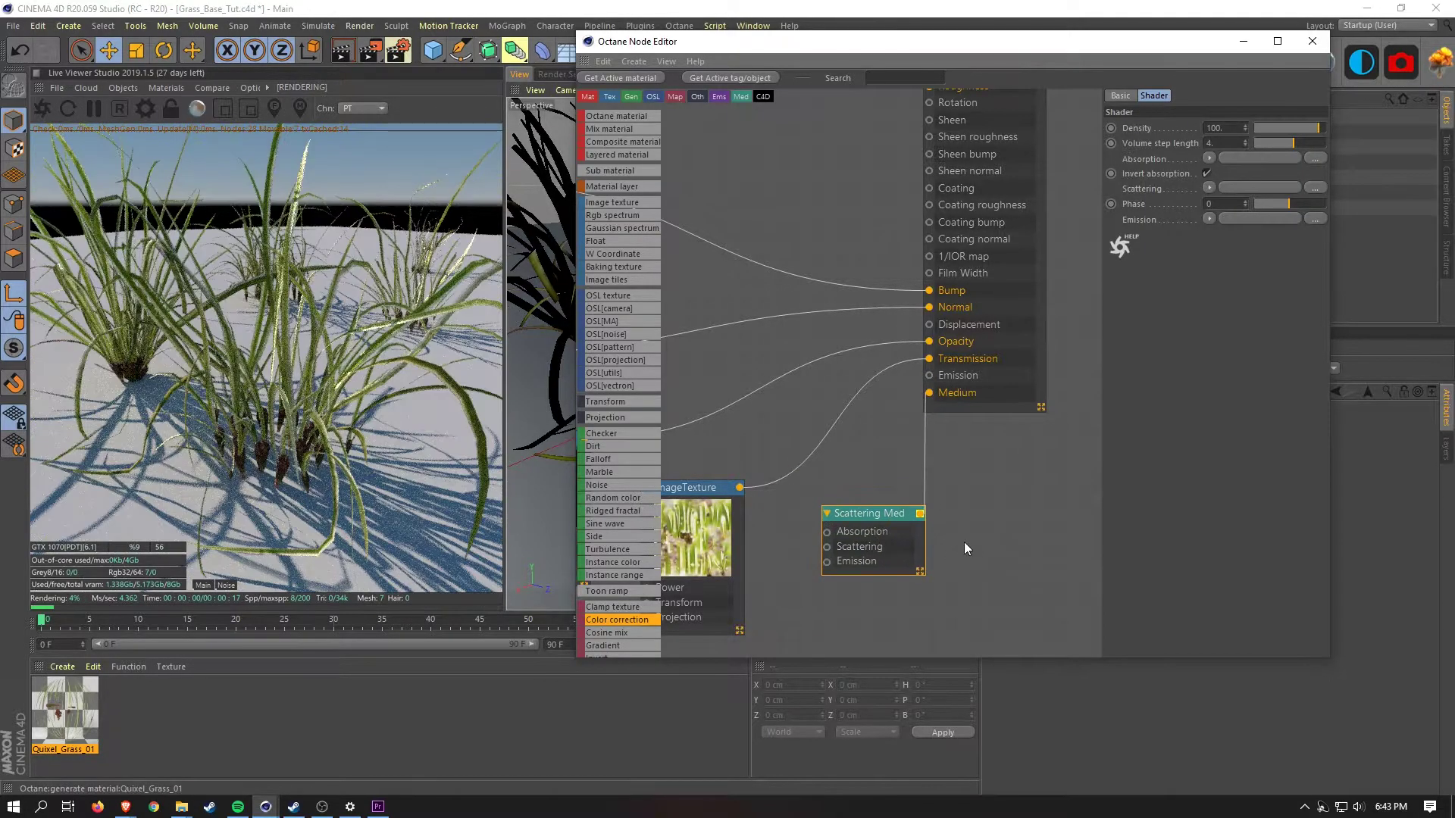
Space out the graph by moving the material node and the Scattering Medium node farther from the transmission texture node
scroll(911, 457, down, 3)
middle_drag(911, 458, 894, 437)
middle_drag(987, 202, 933, 294)
drag(858, 112, 992, 125)
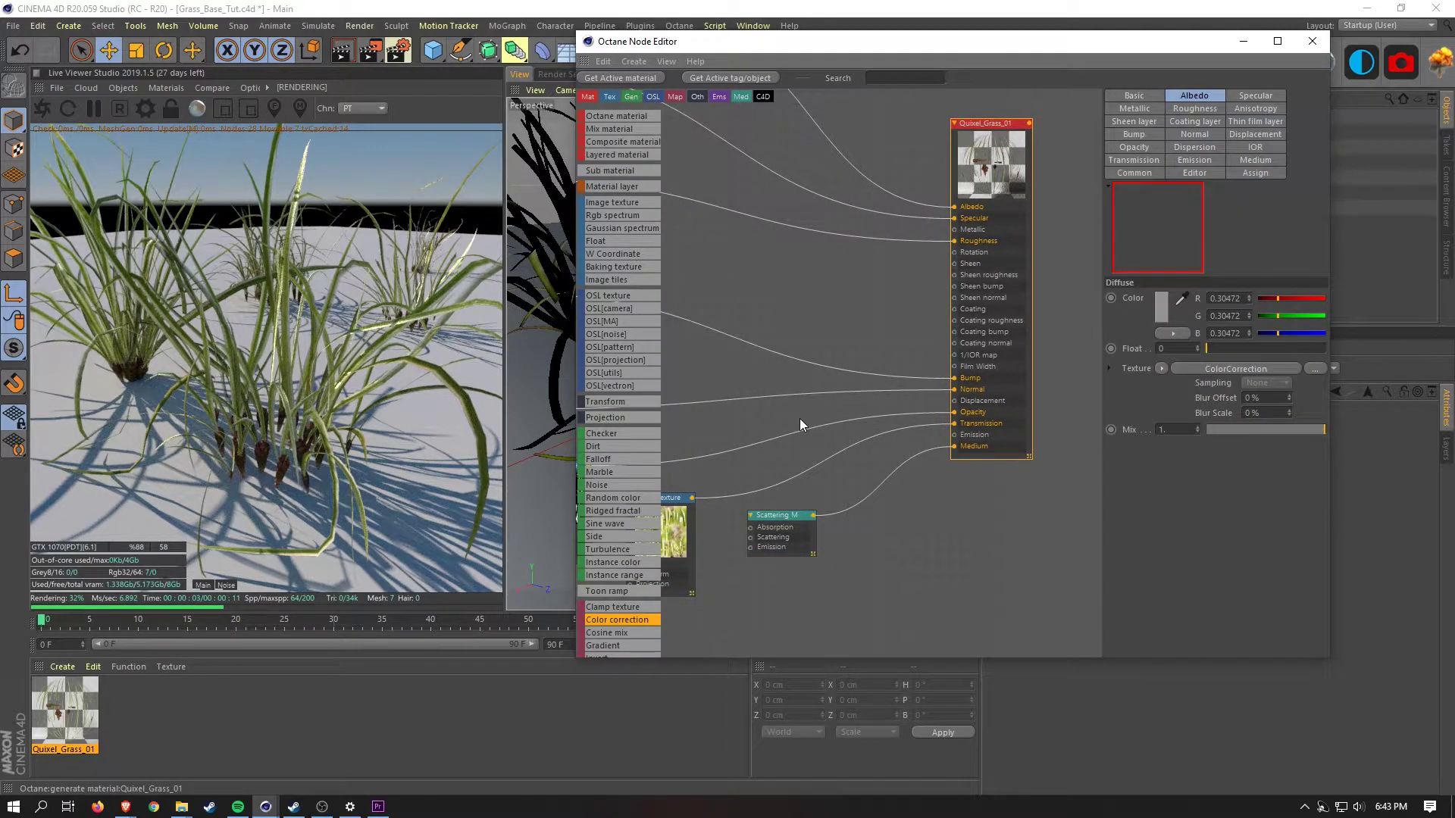
middle_drag(806, 362, 859, 263)
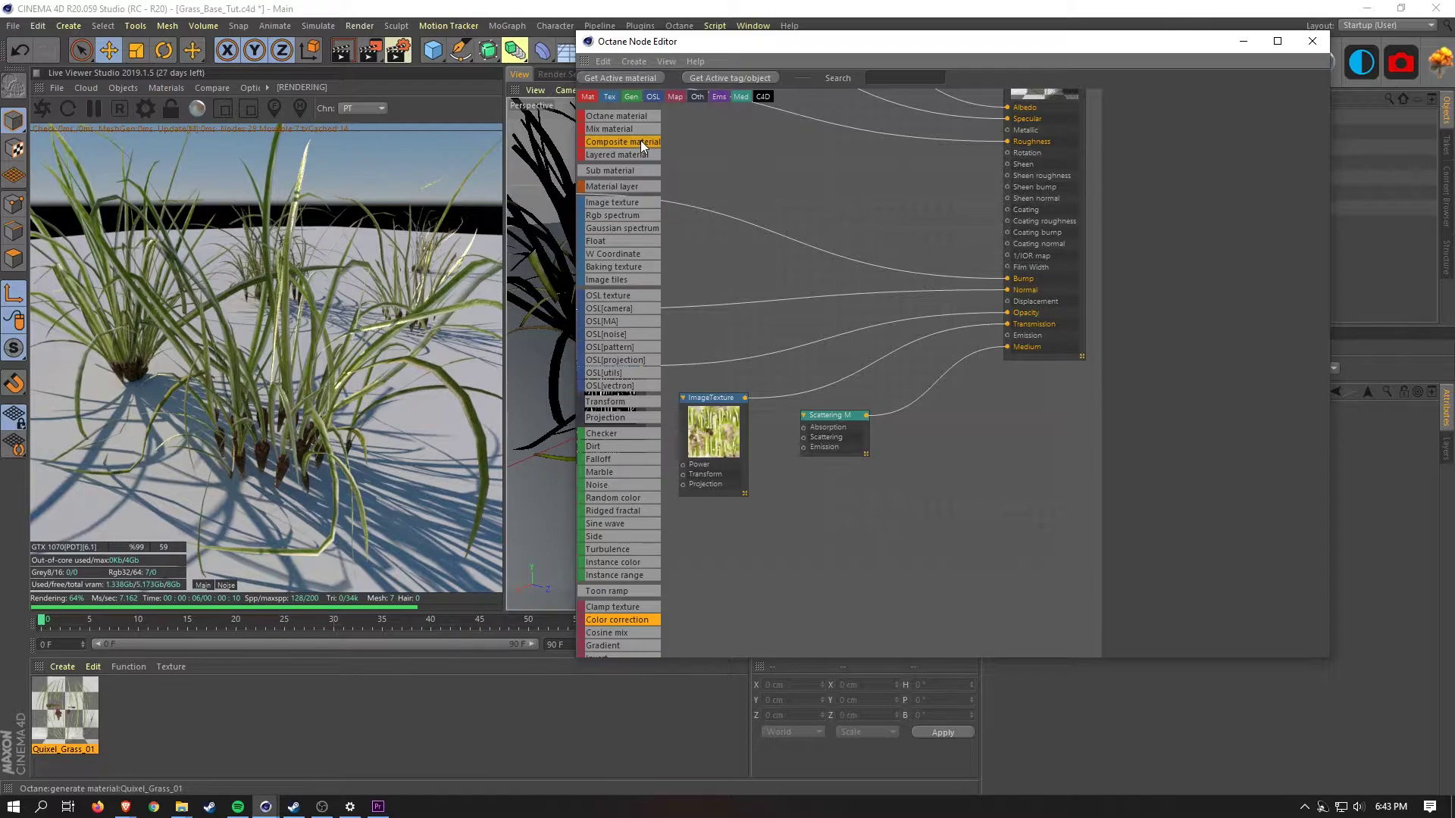
drag(854, 414, 917, 395)
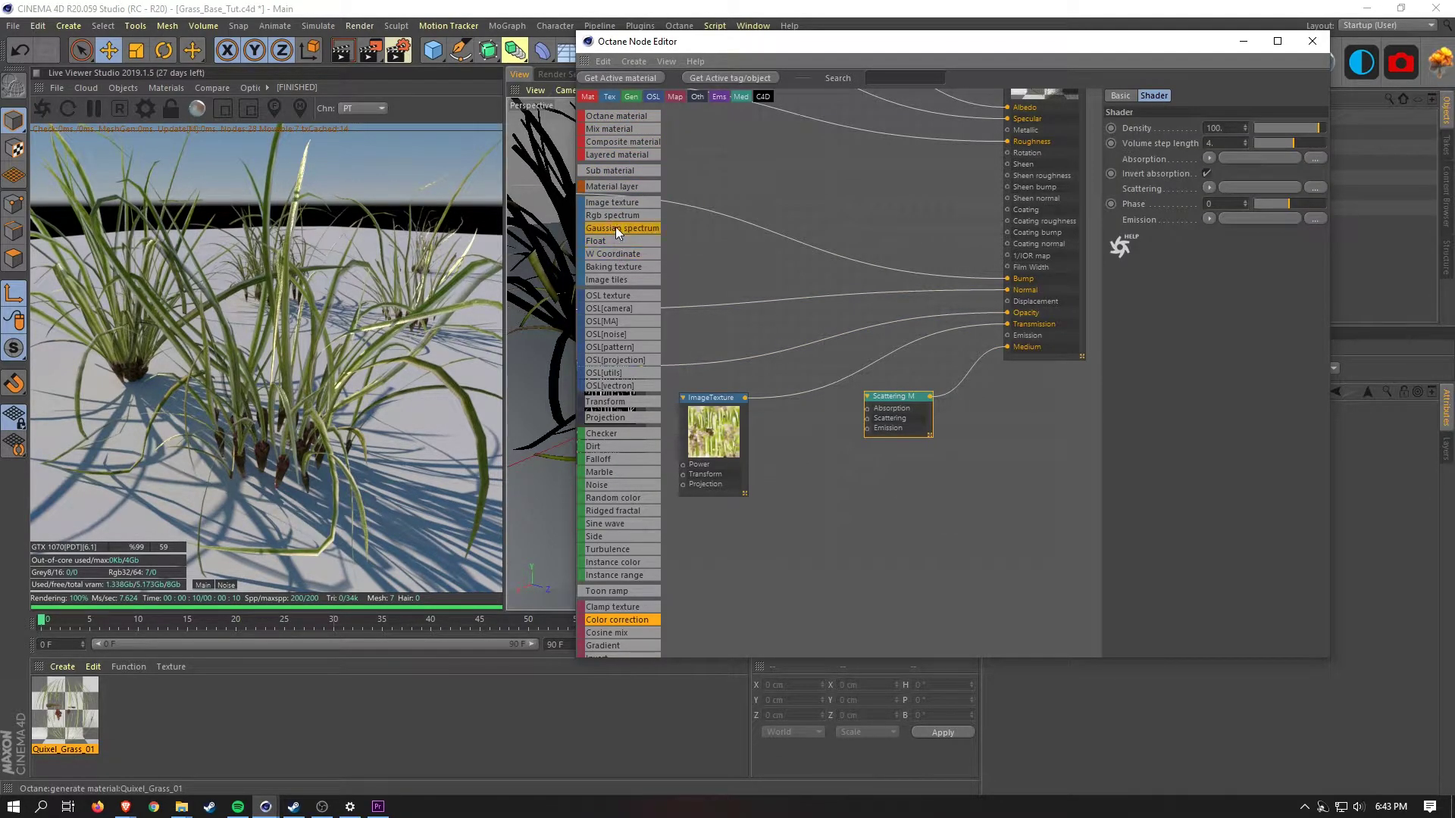
Connect two new RGB Spectrum nodes to the Scattering Medium's Absorption and Scattering inputs, and widen the node editor
drag(791, 407, 808, 447)
drag(879, 400, 913, 422)
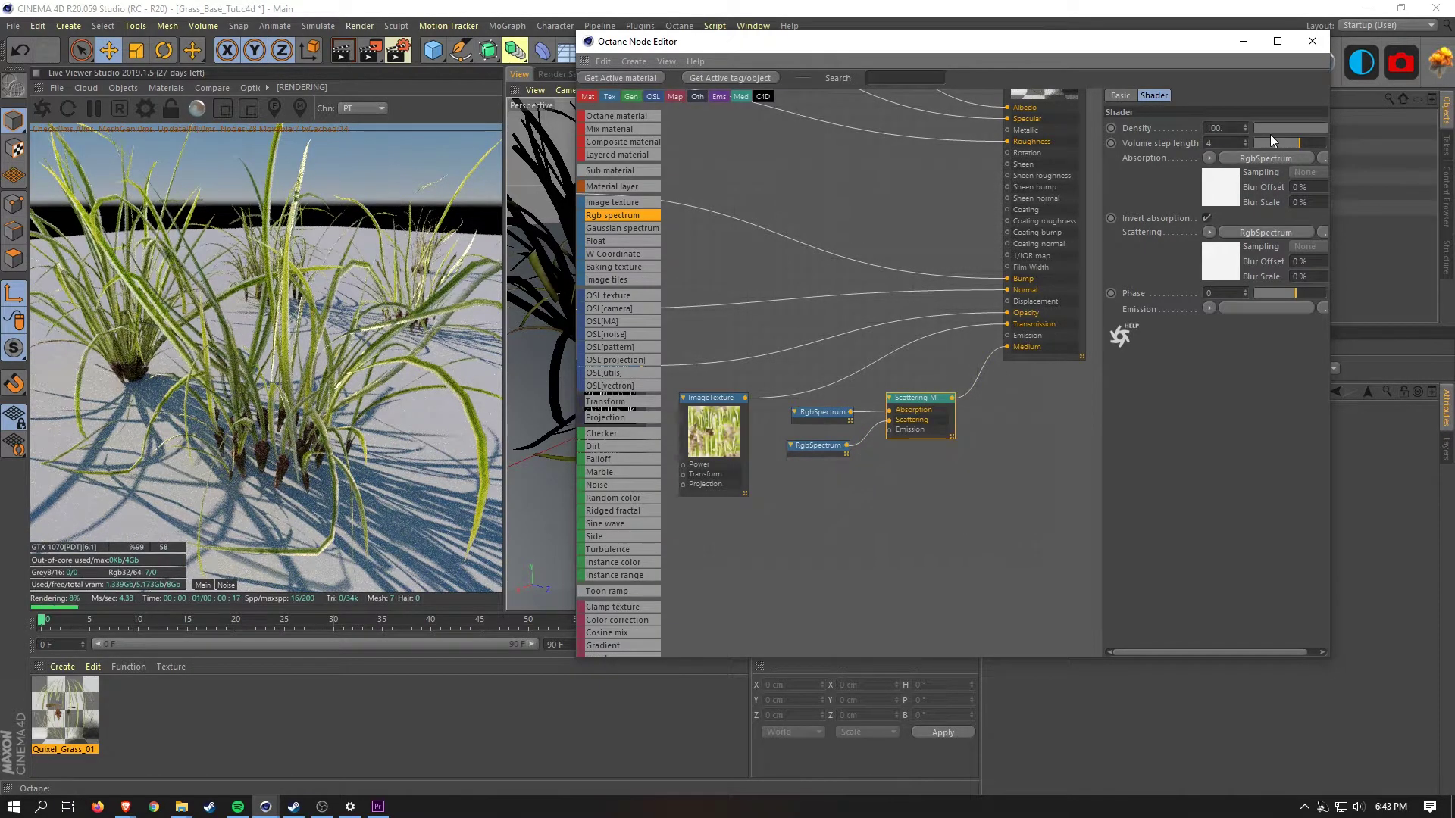
drag(1330, 111, 1392, 121)
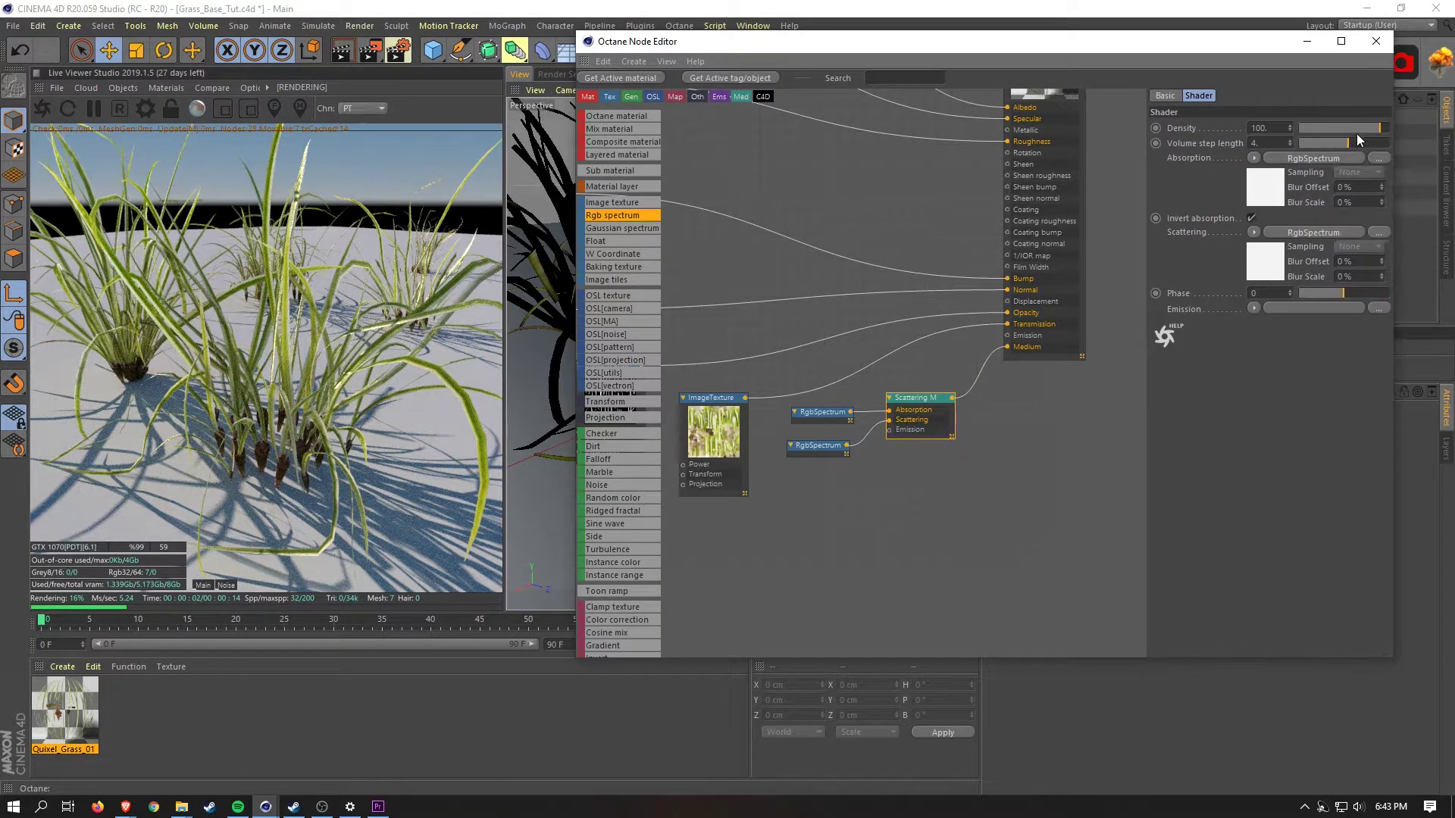
Set the color of the RGB Spectrum feeding Absorption to a vivid green with hue 94° and saturation 98%
click(811, 413)
click(1198, 137)
drag(1141, 137, 1175, 140)
click(1156, 154)
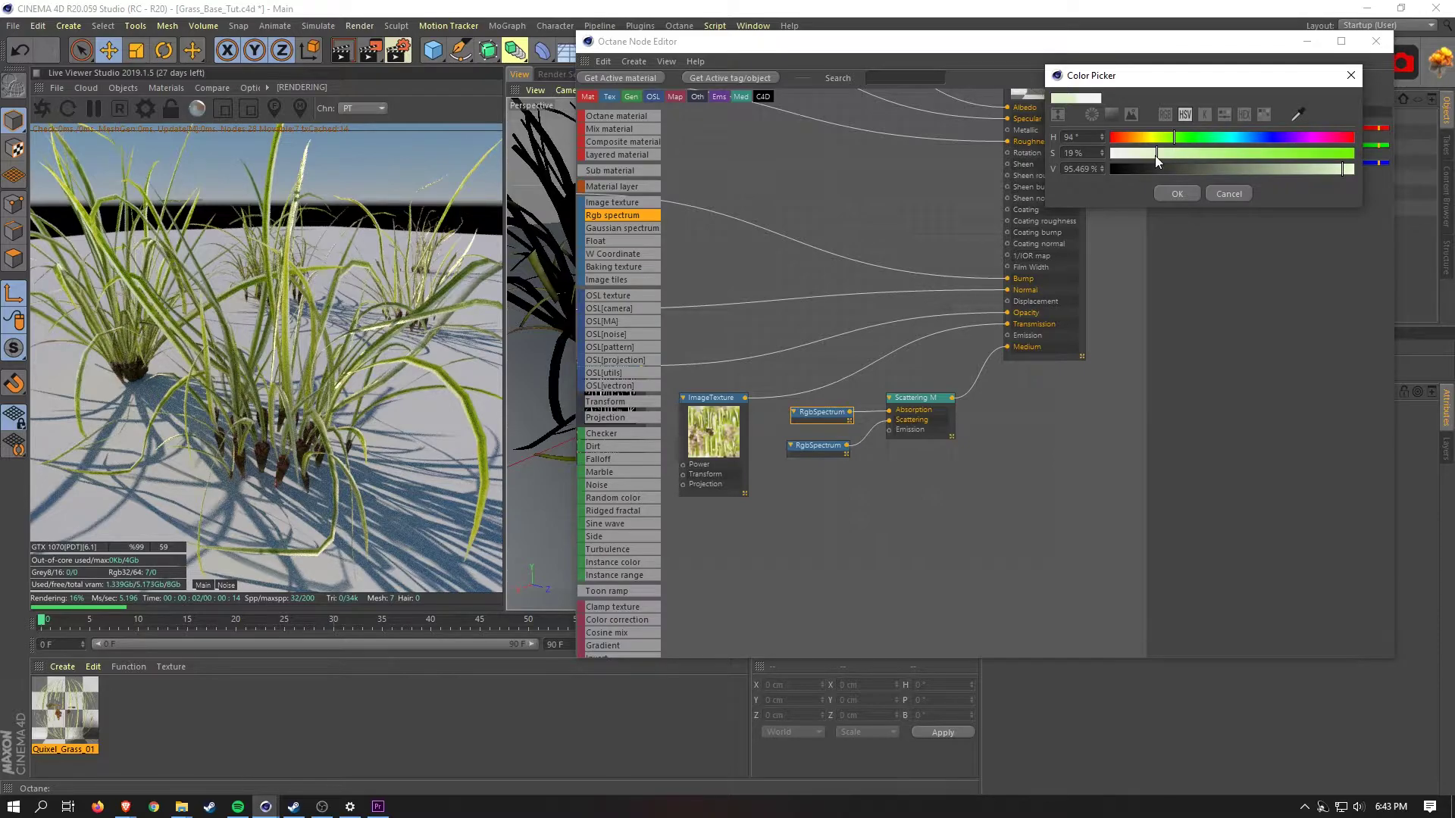
click(1177, 194)
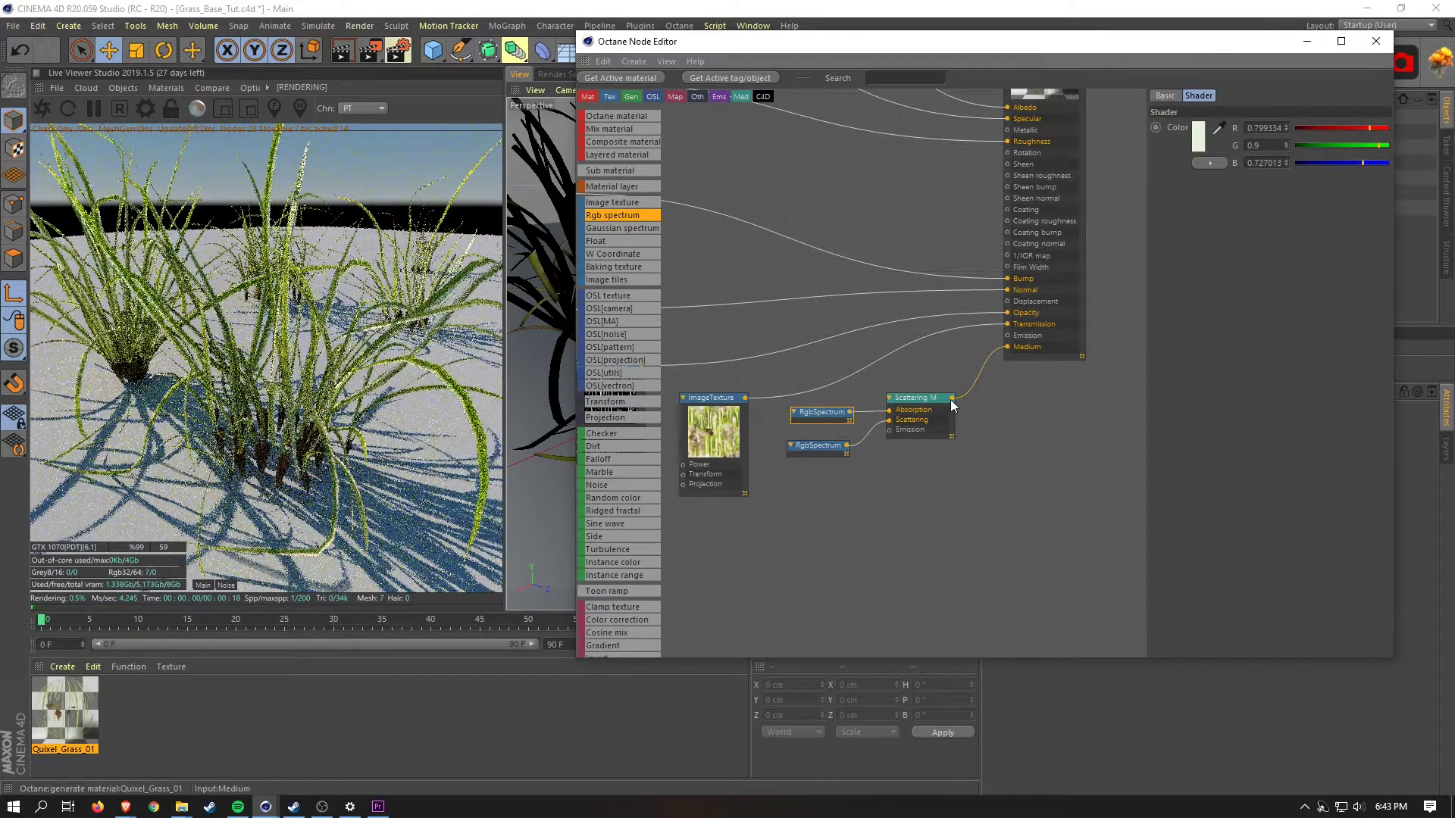
click(1198, 137)
click(1284, 153)
click(1176, 189)
Set the RGB Spectrum feeding Scattering to a saturated yellow-green, about R 0.726, G 1 and B 0.001
click(810, 447)
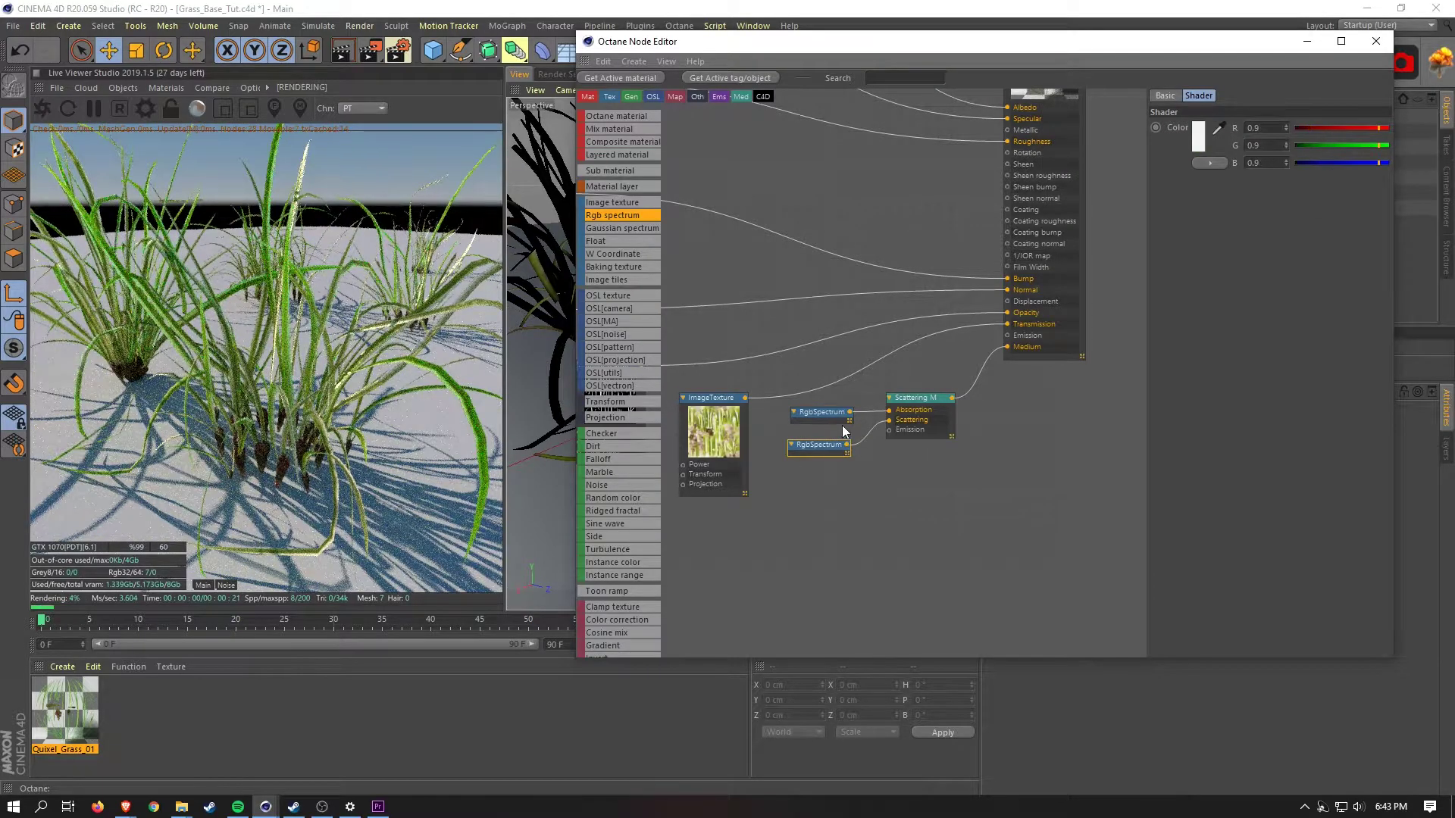
click(1198, 136)
drag(1157, 171, 1350, 165)
click(1347, 153)
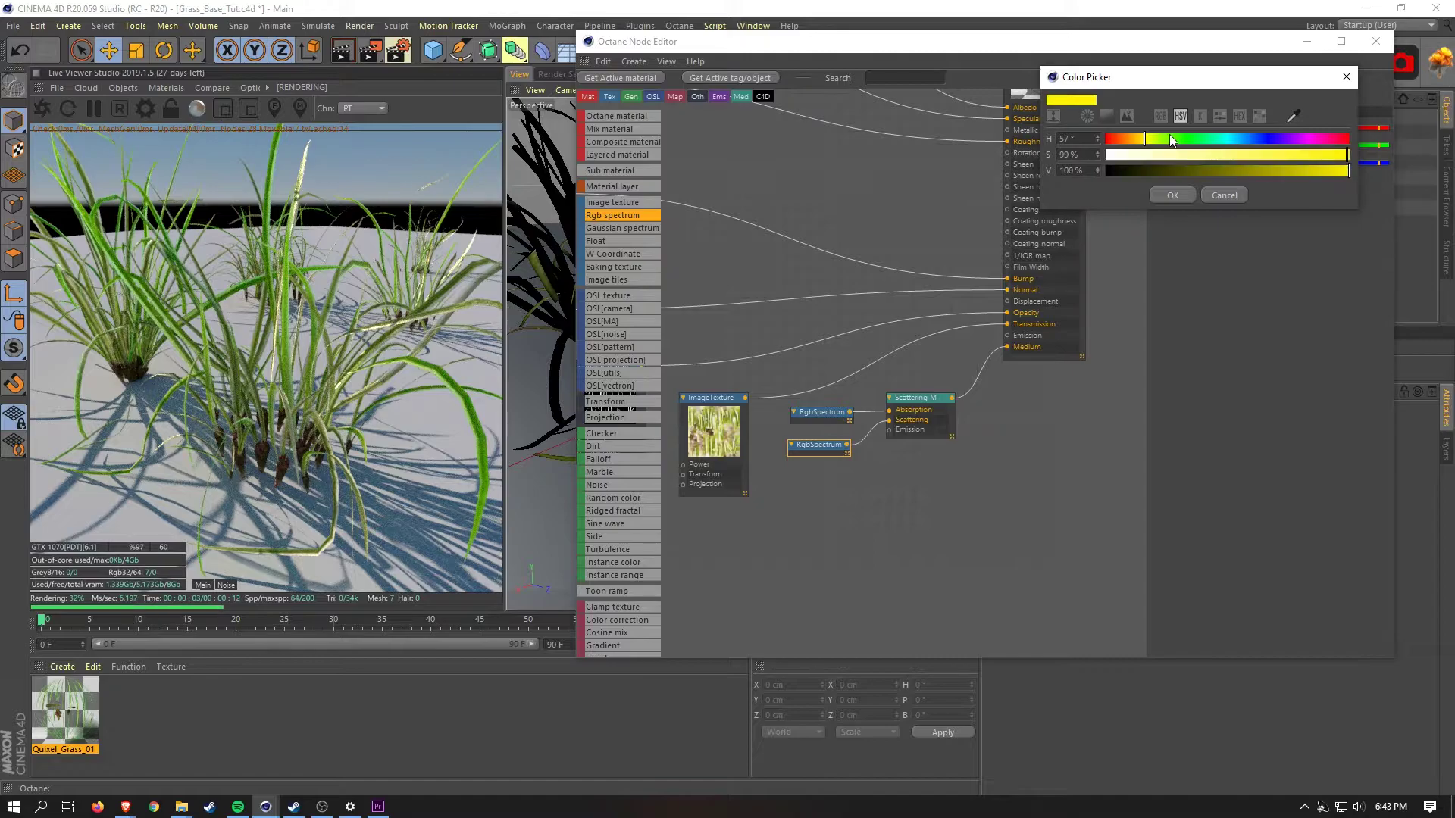
click(1180, 195)
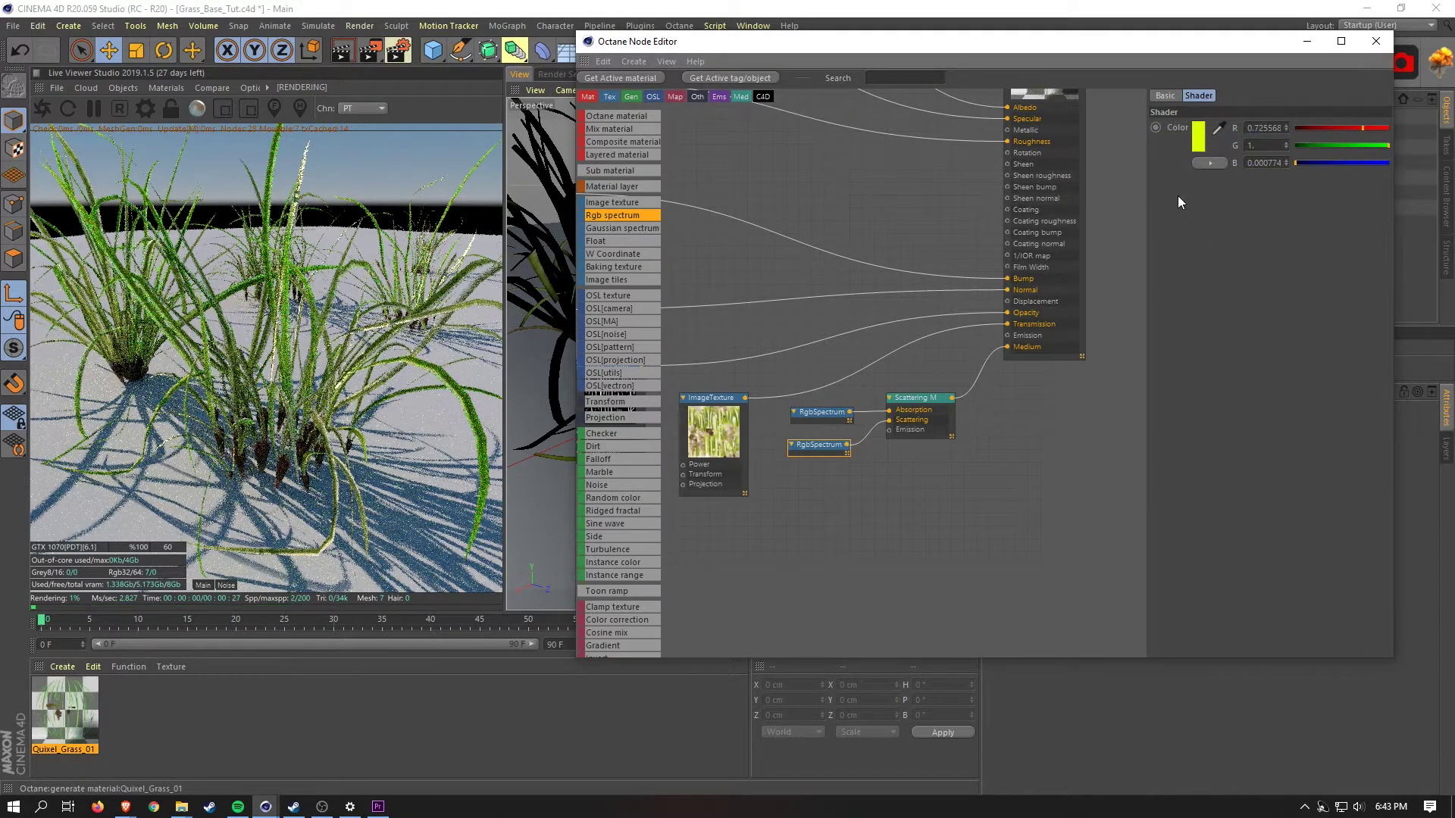
Soften the absorption RGB Spectrum's green to about R 0.348, G 0.9 and B 0.114
click(804, 506)
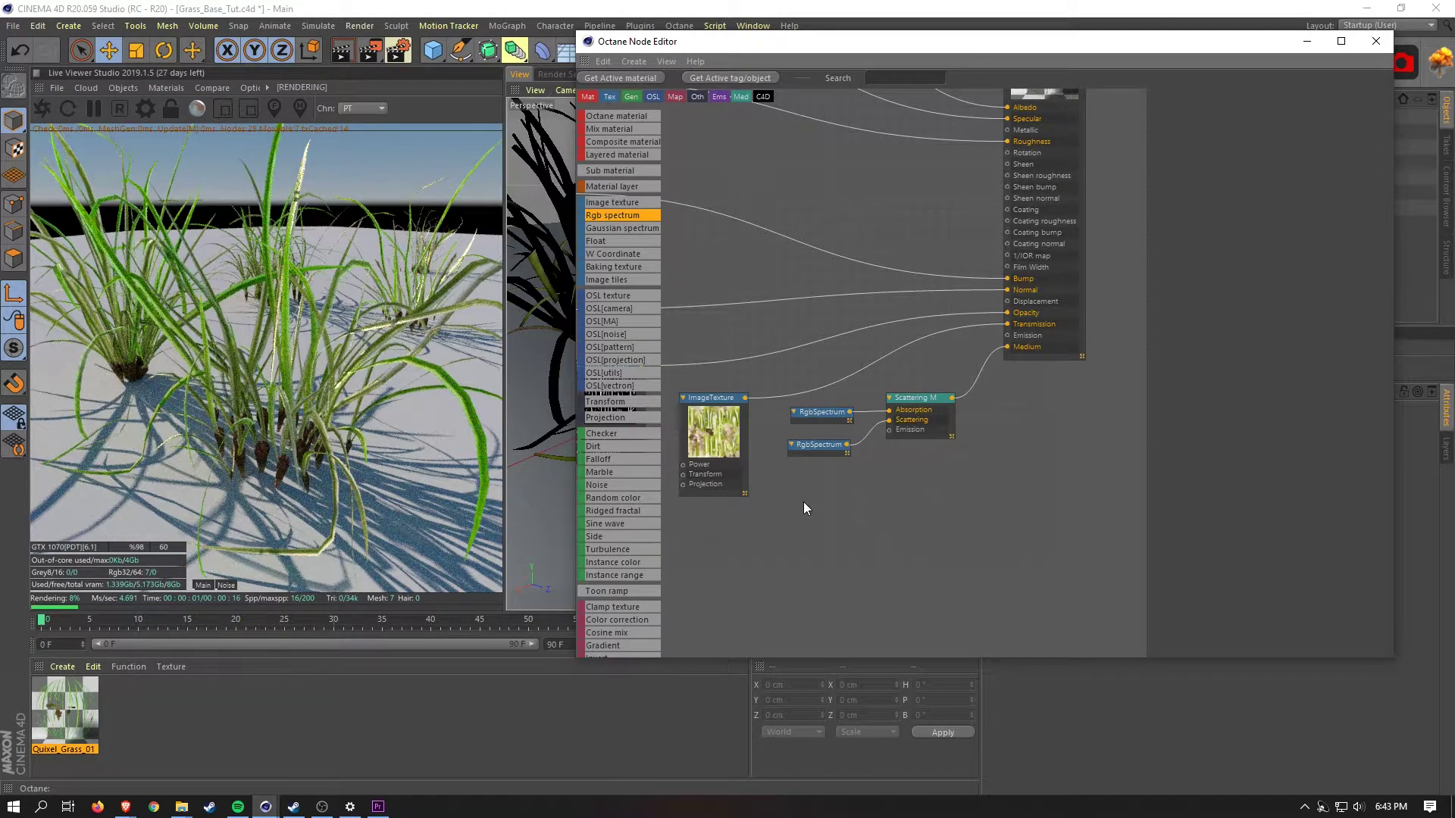
click(822, 412)
click(1179, 129)
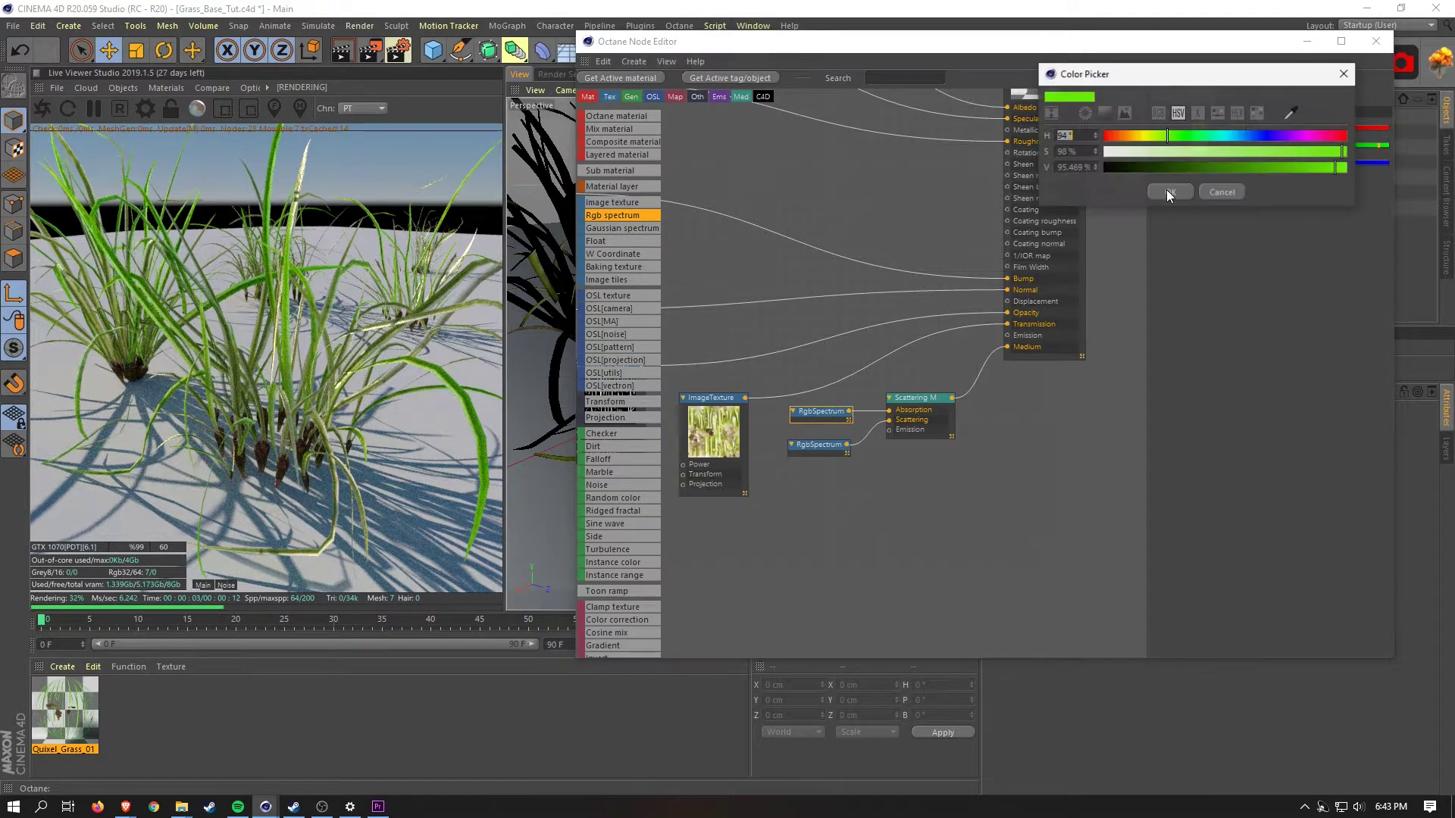
click(1286, 152)
click(1169, 192)
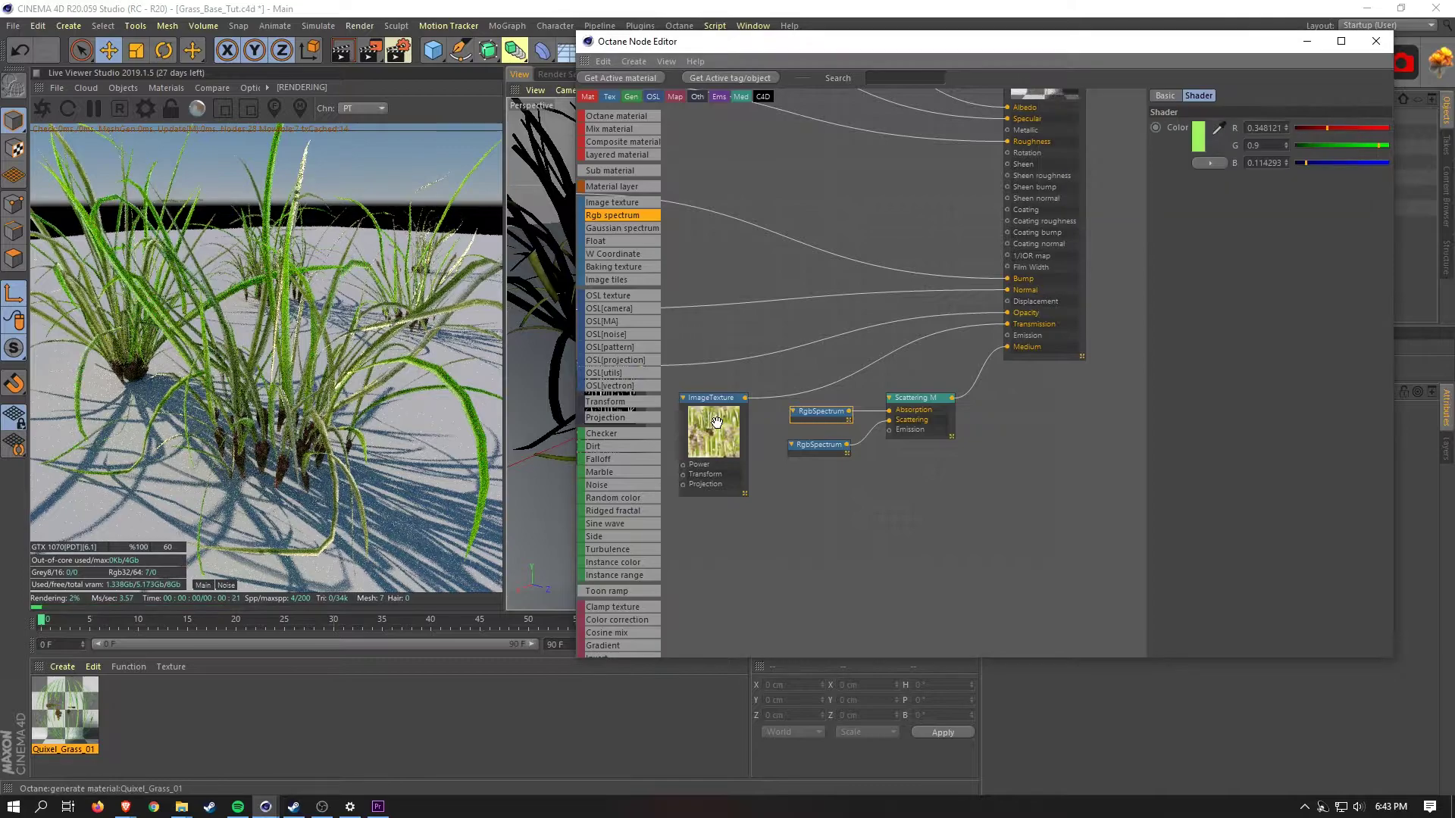
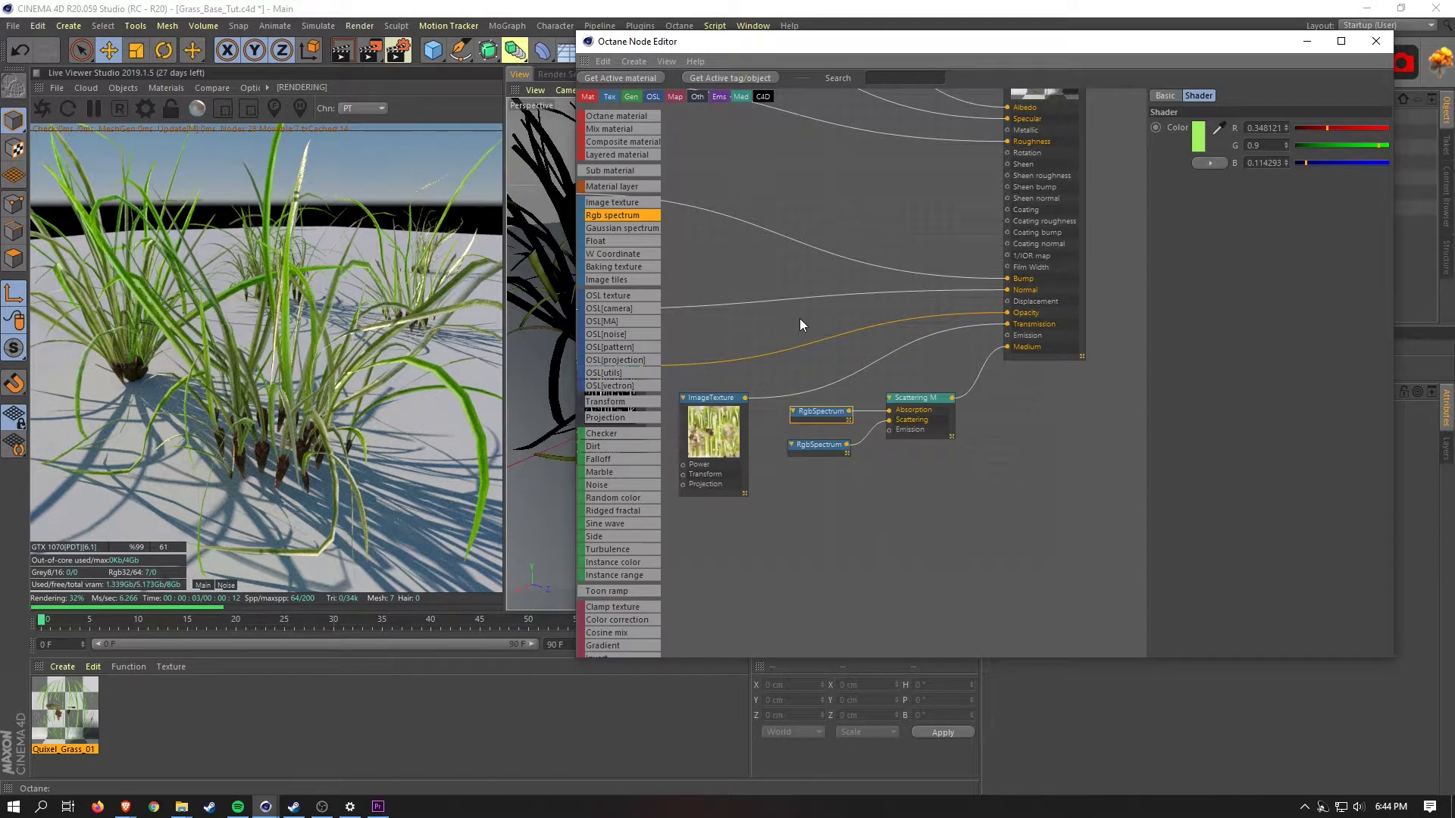
Move the Quixel_Grass_01 material node closer to its texture nodes and close the node editor
scroll(873, 353, down, 6)
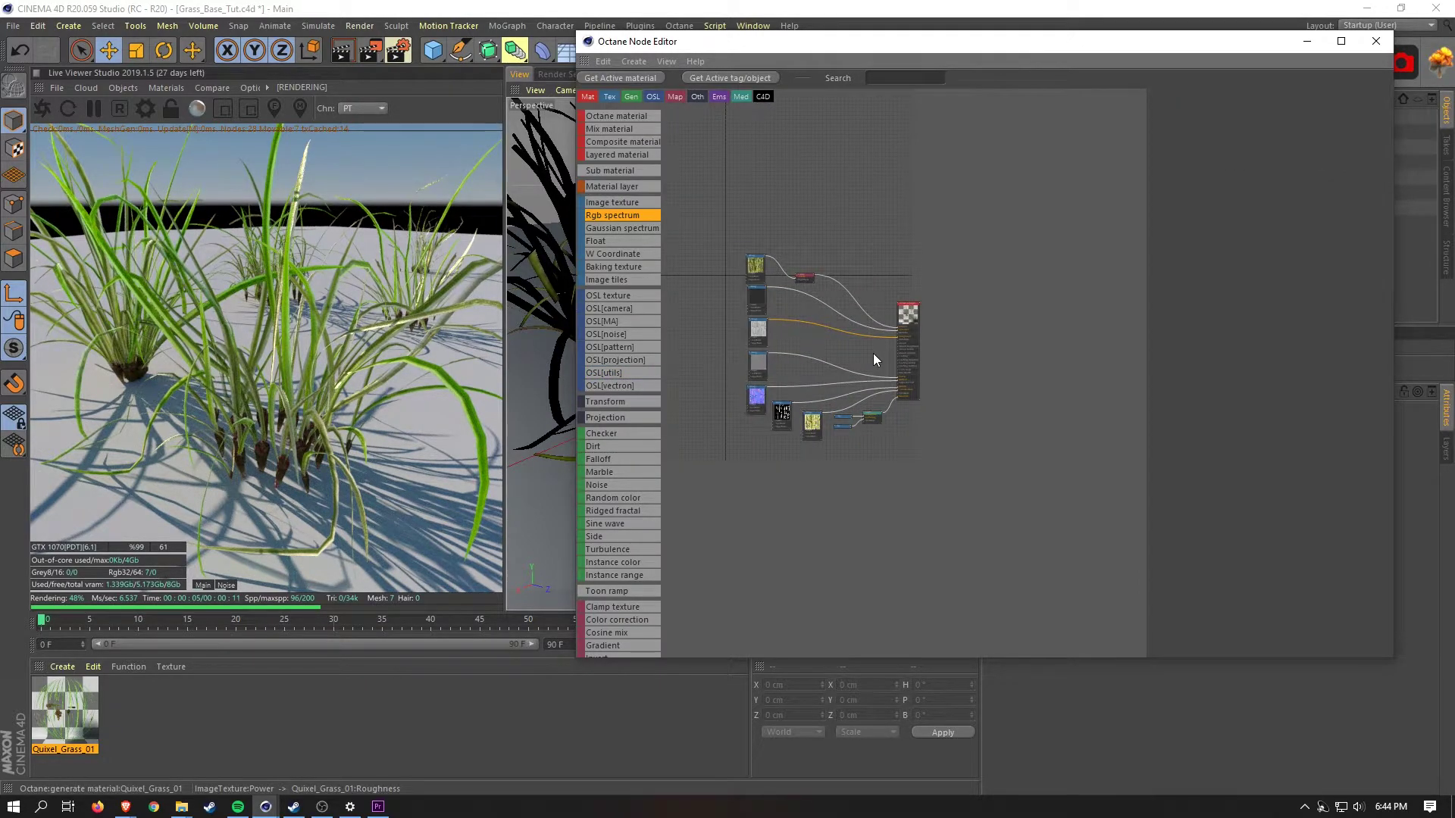
scroll(873, 354, down, 1)
key(ctrl+a)
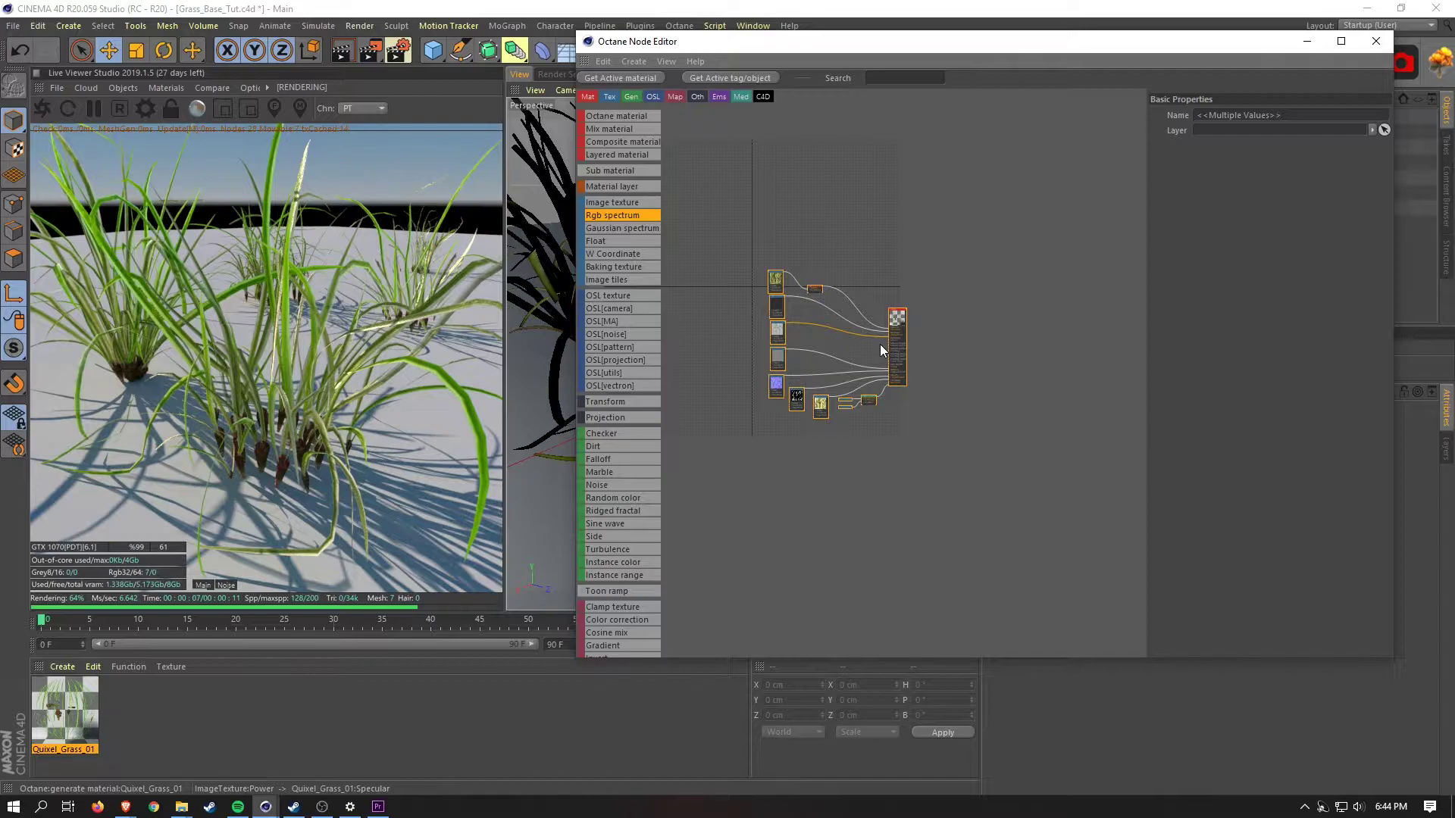
scroll(879, 344, up, 5)
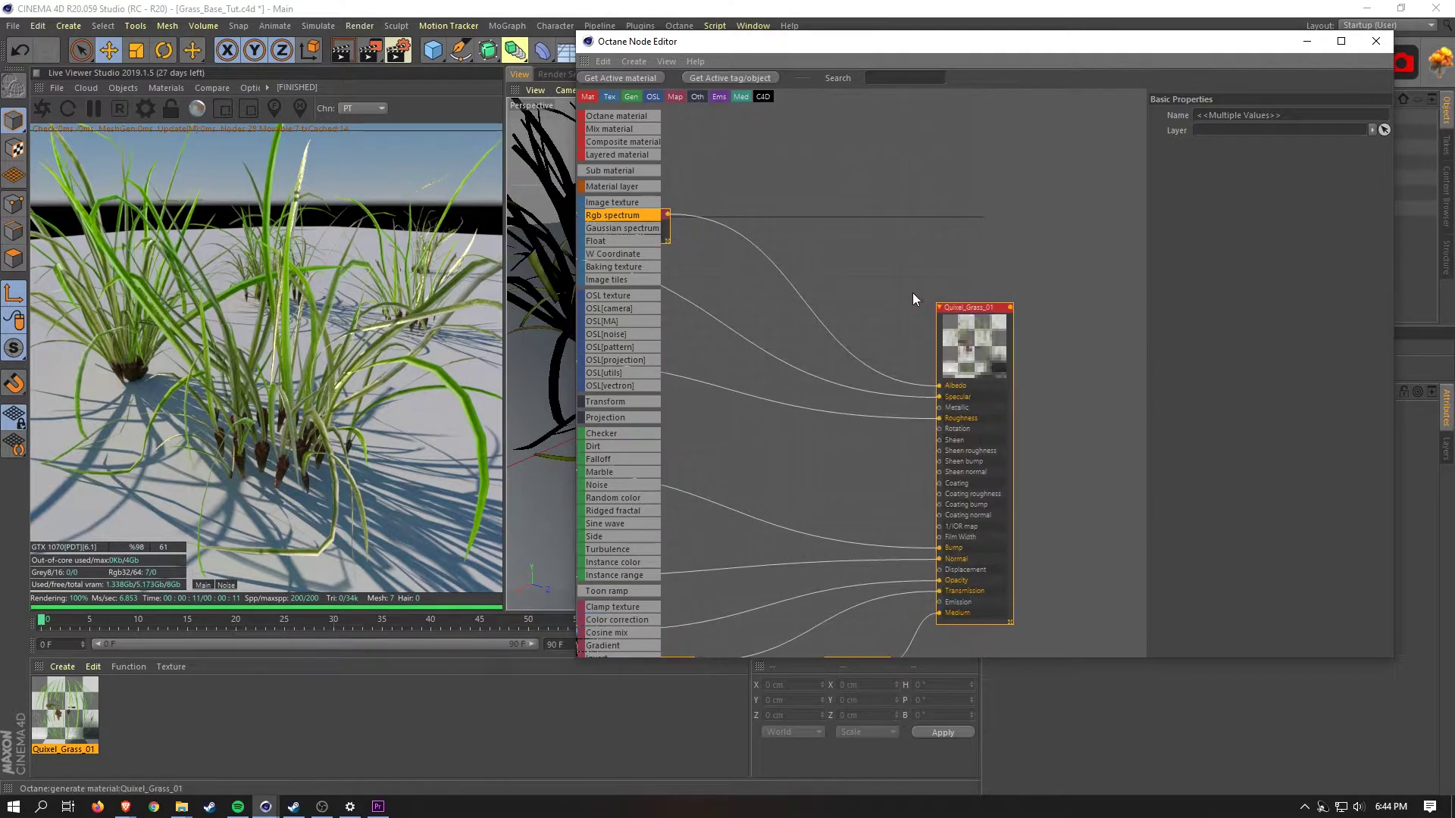
click(953, 307)
drag(954, 306, 882, 274)
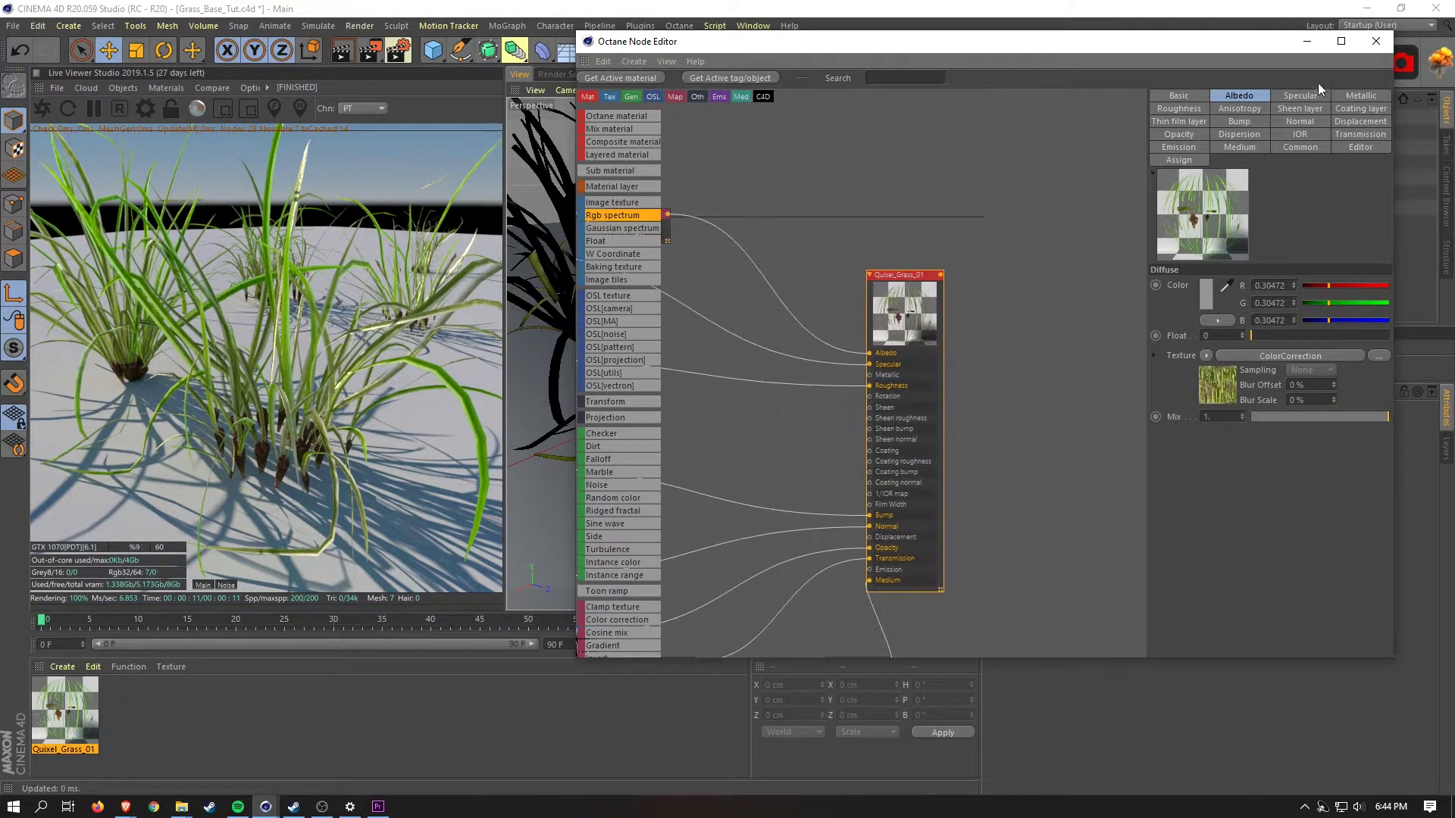
click(1376, 42)
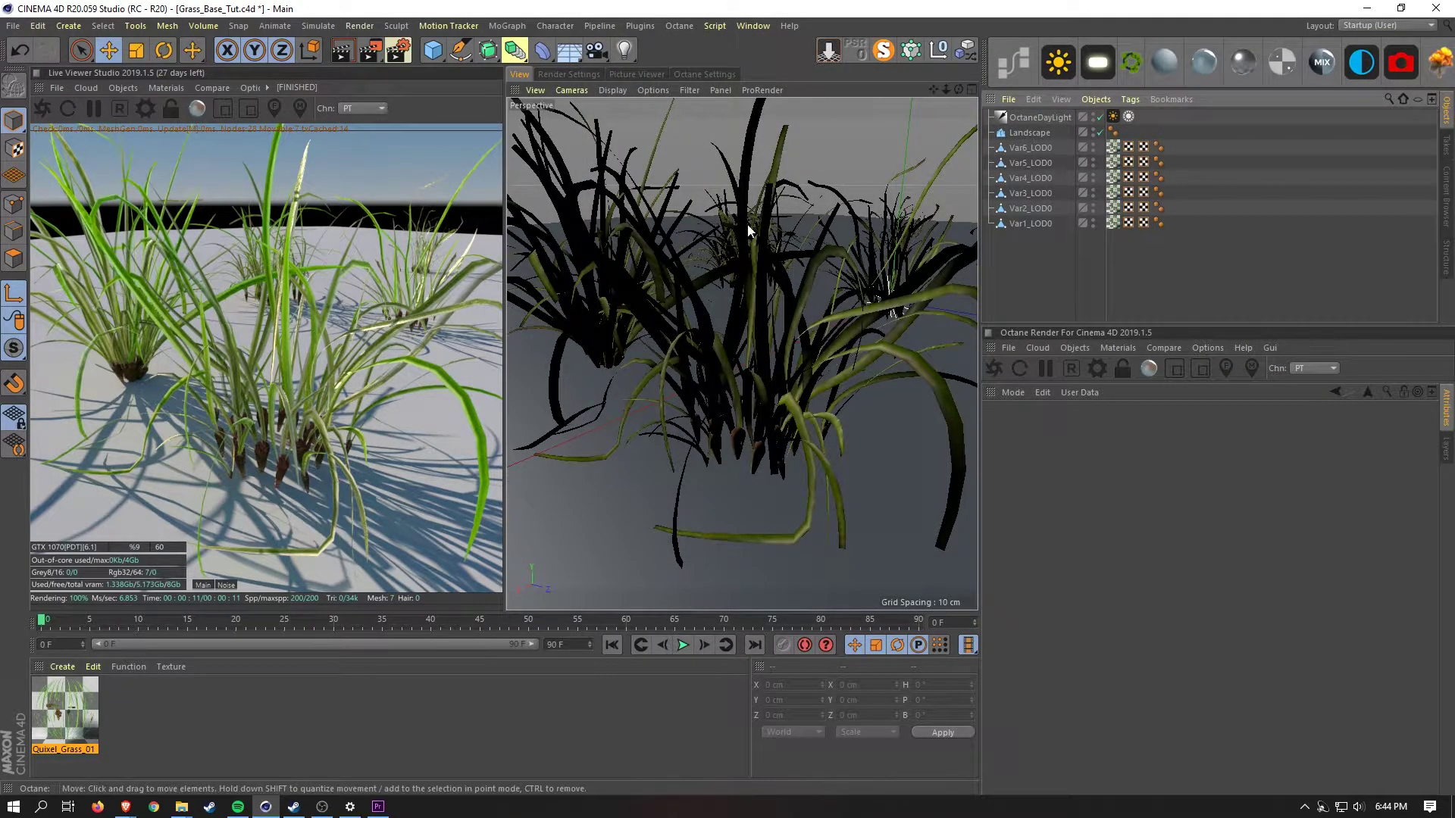
Add a null object to the scene and name it Small_clump
scroll(802, 305, down, 6)
alt+drag(801, 305, 744, 336)
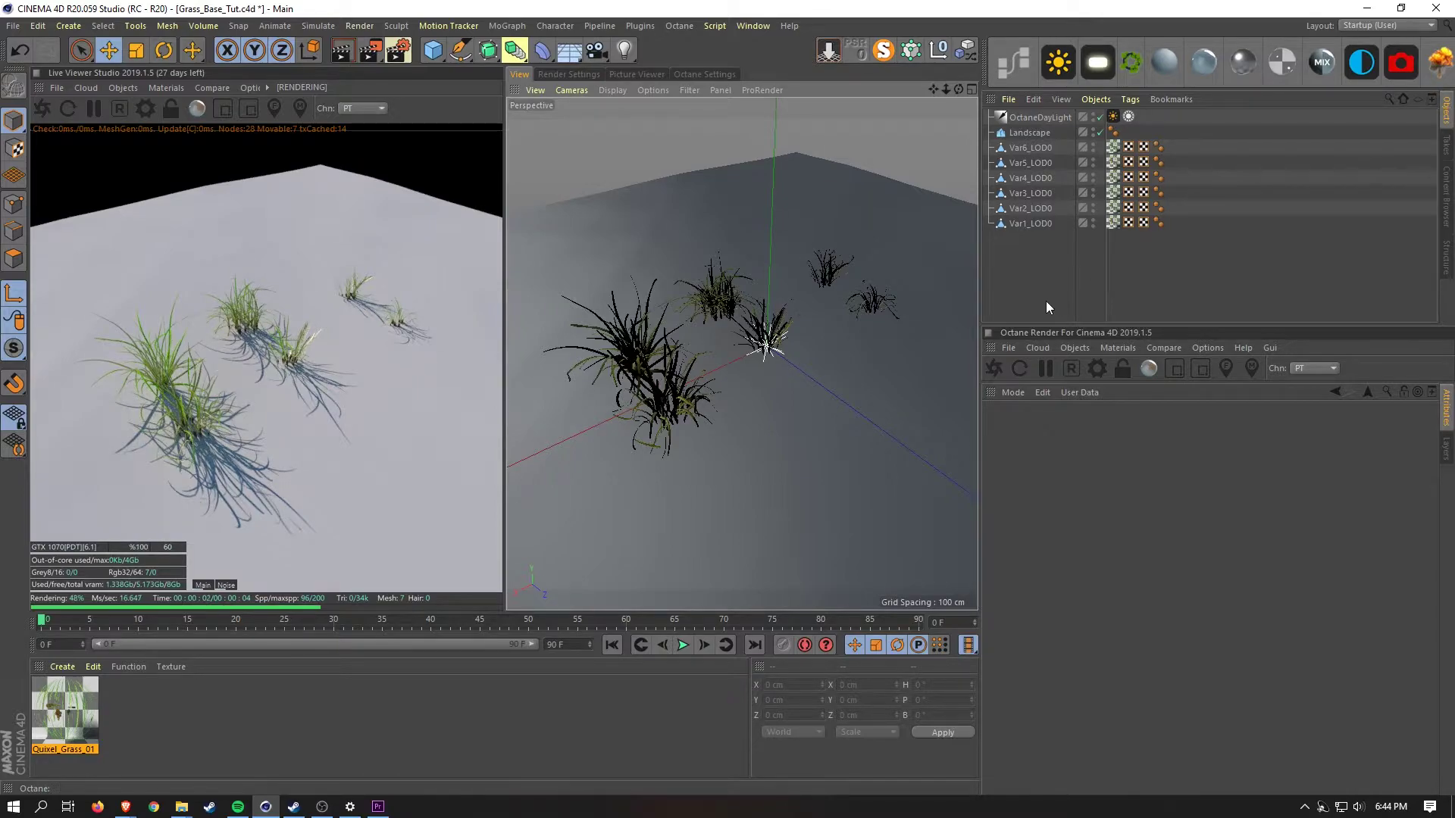
click(969, 50)
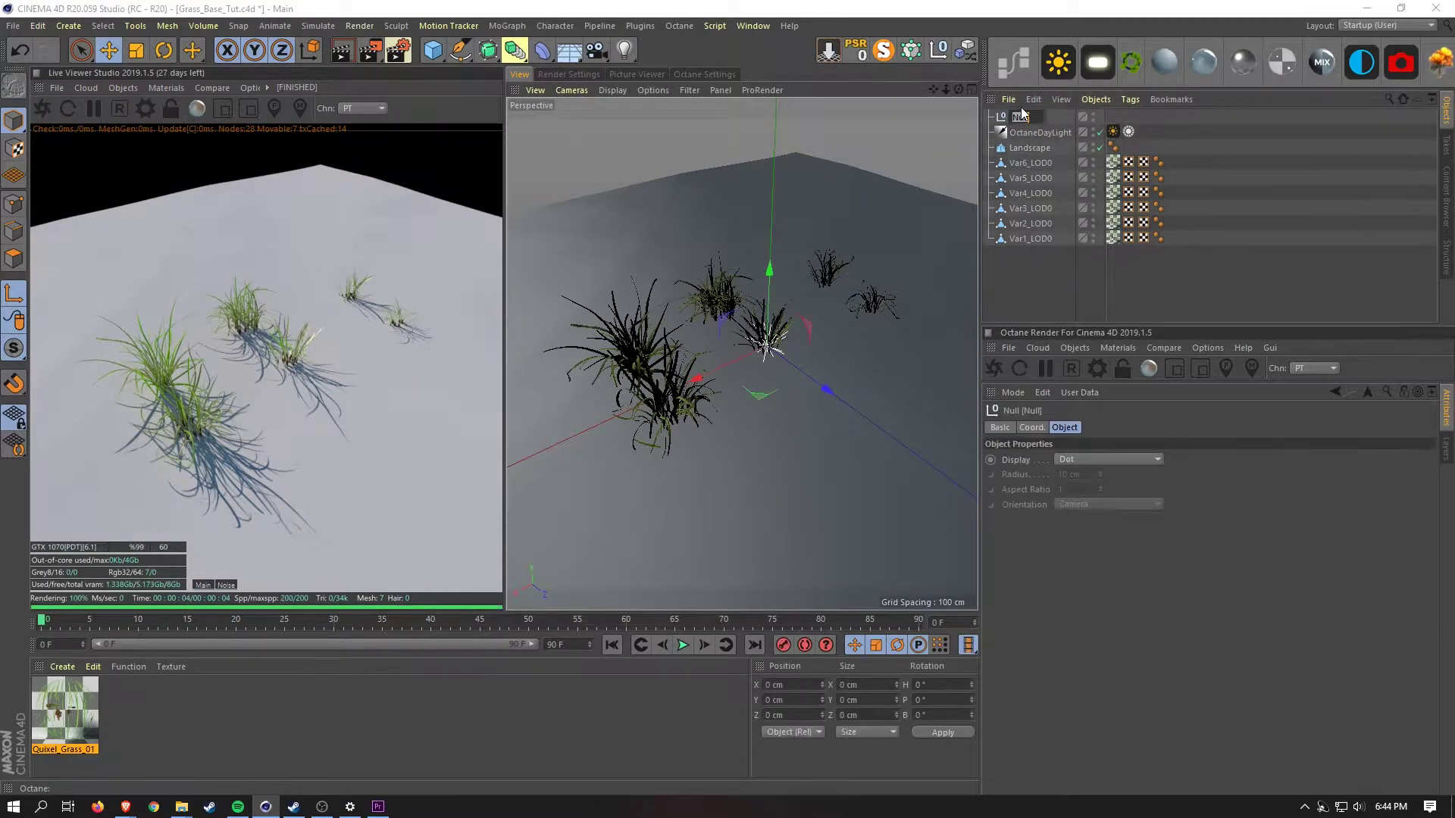
text(tr)
text(illum)
text(p)
key(Return)
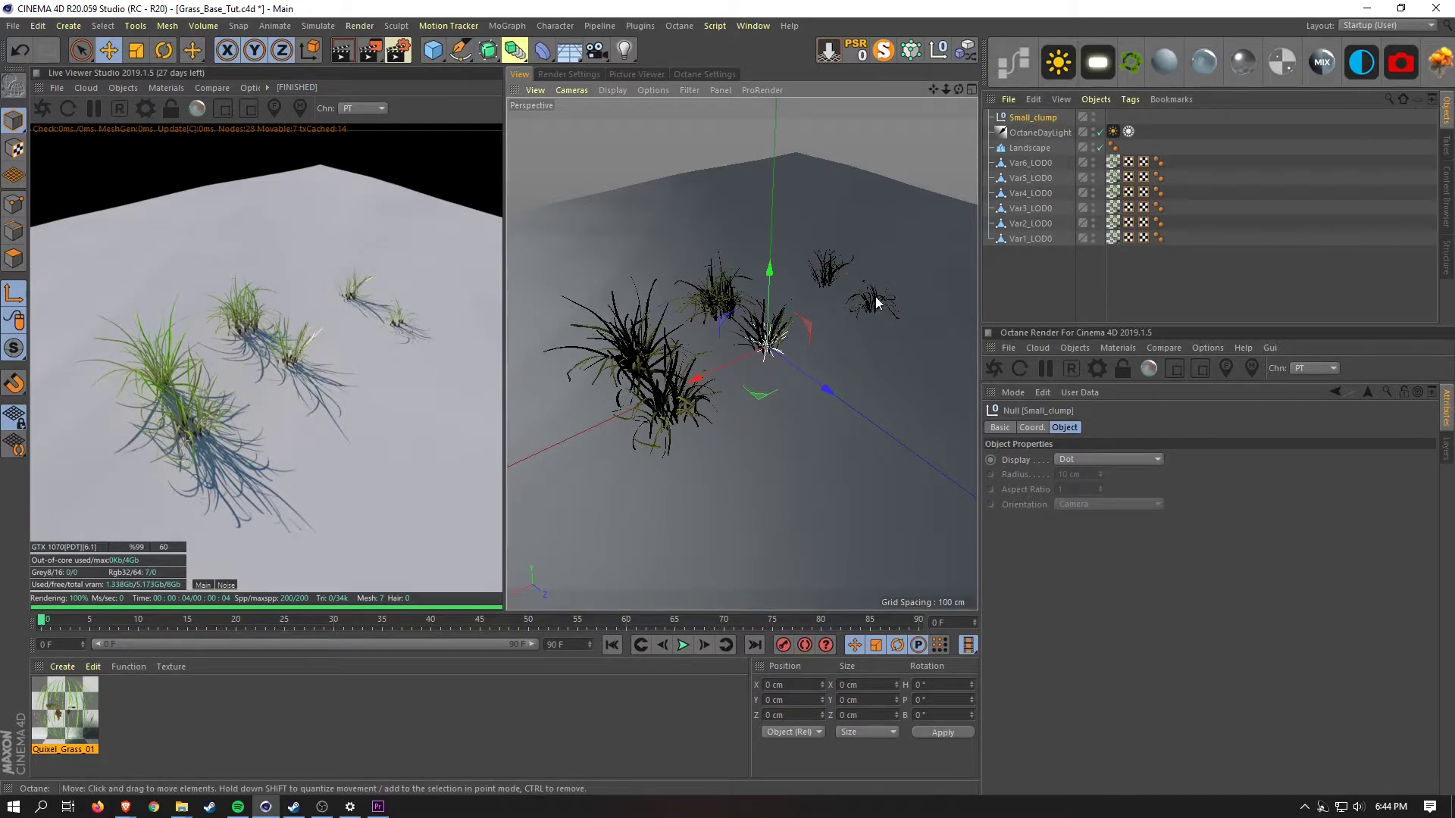
Group Var5_LOD0 and Var6_LOD0 under the Small_clump null
click(1030, 179)
ctrl+click(1034, 164)
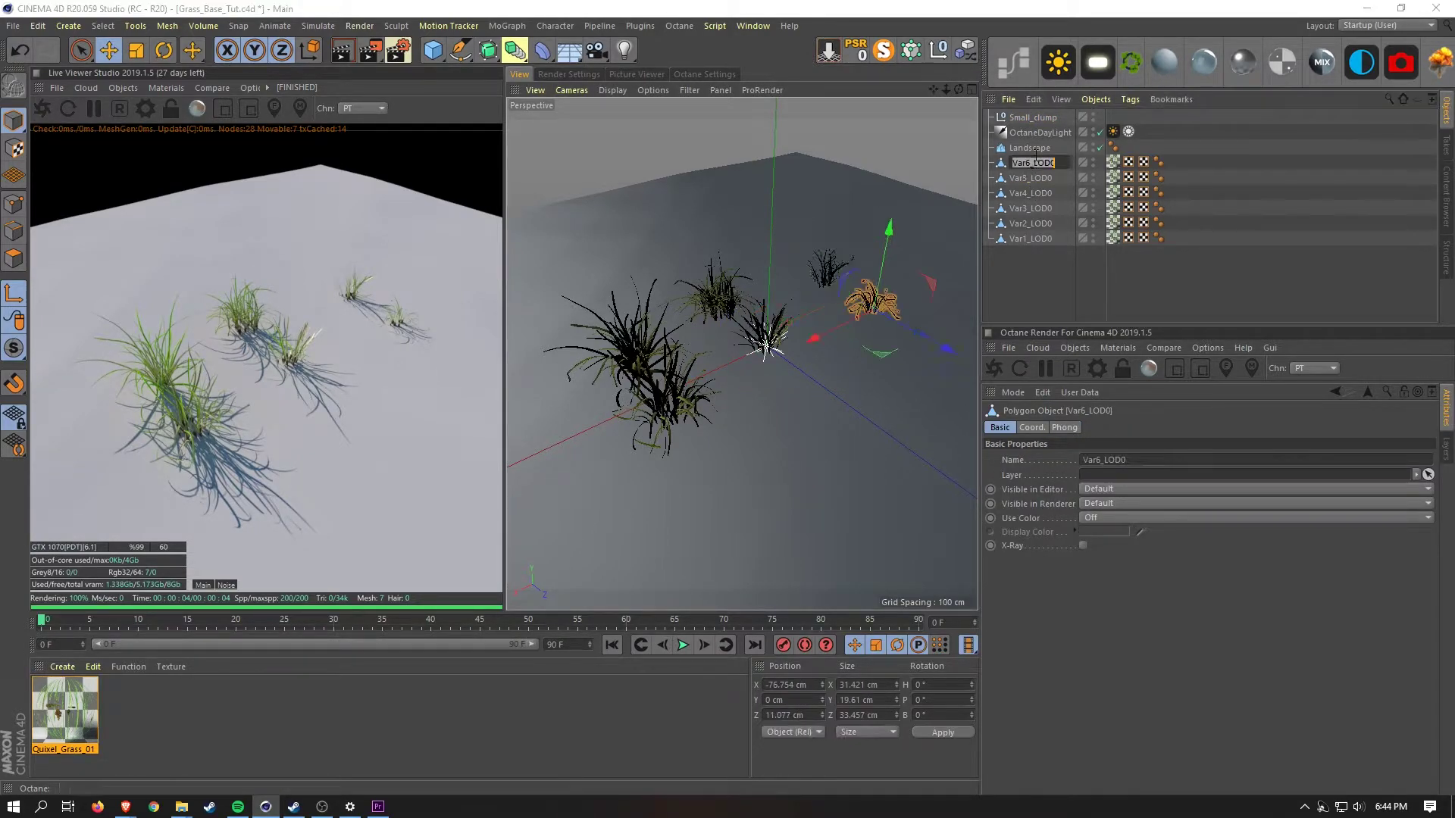
drag(1047, 134, 1037, 119)
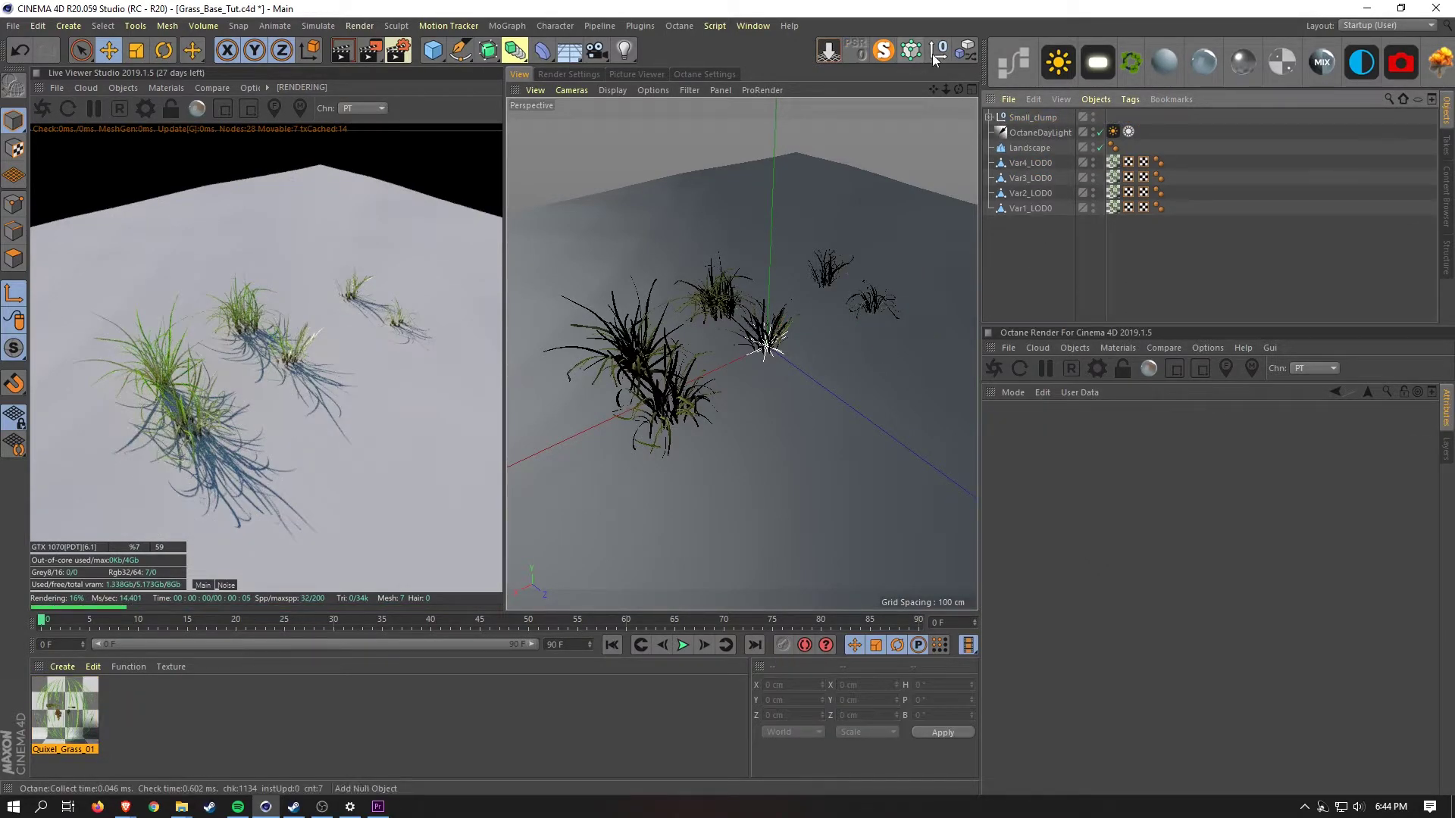
Create another null object and name it Med_Clump
click(932, 53)
double_click(1015, 118)
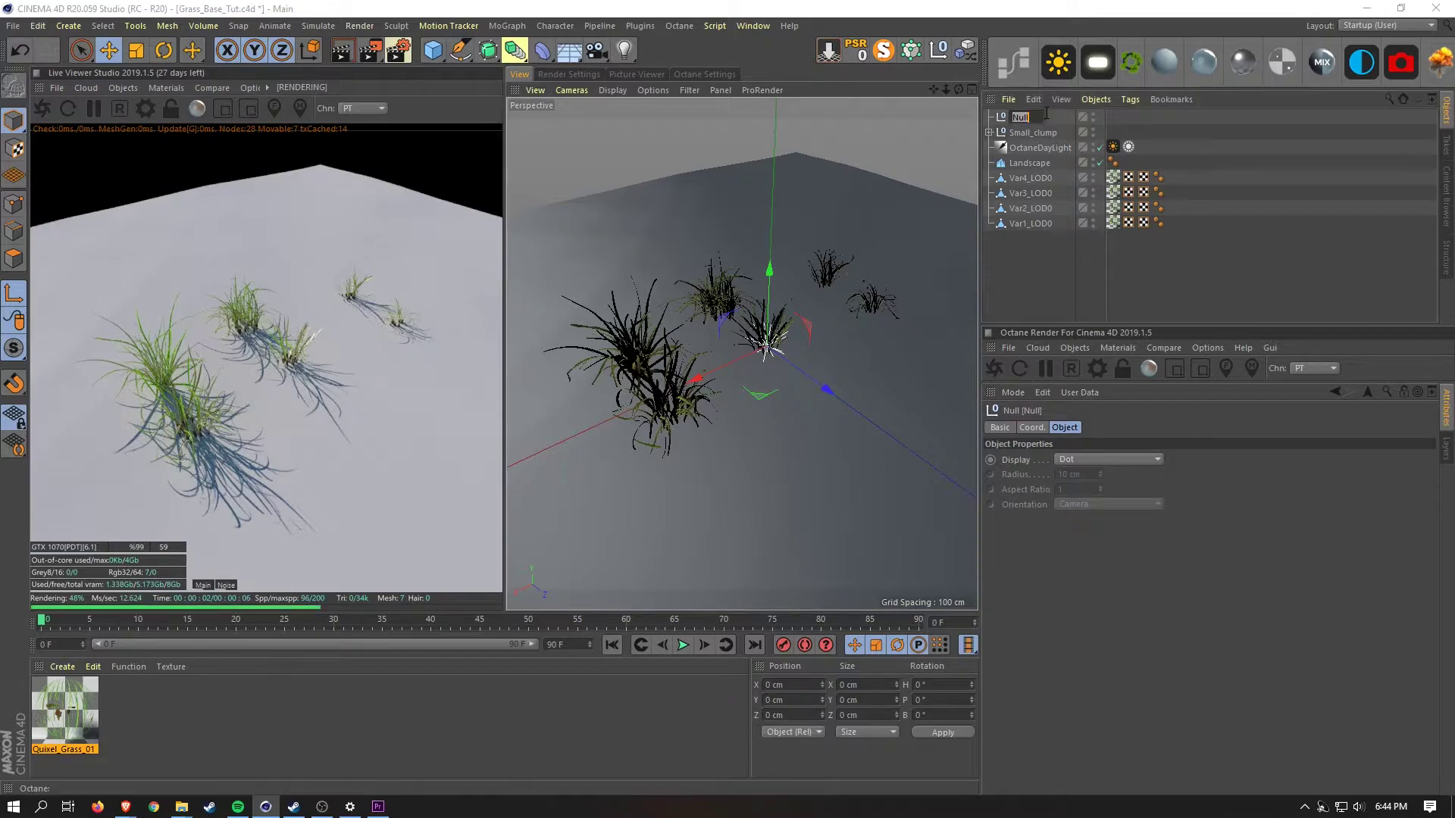
text(Scaled_Clu)
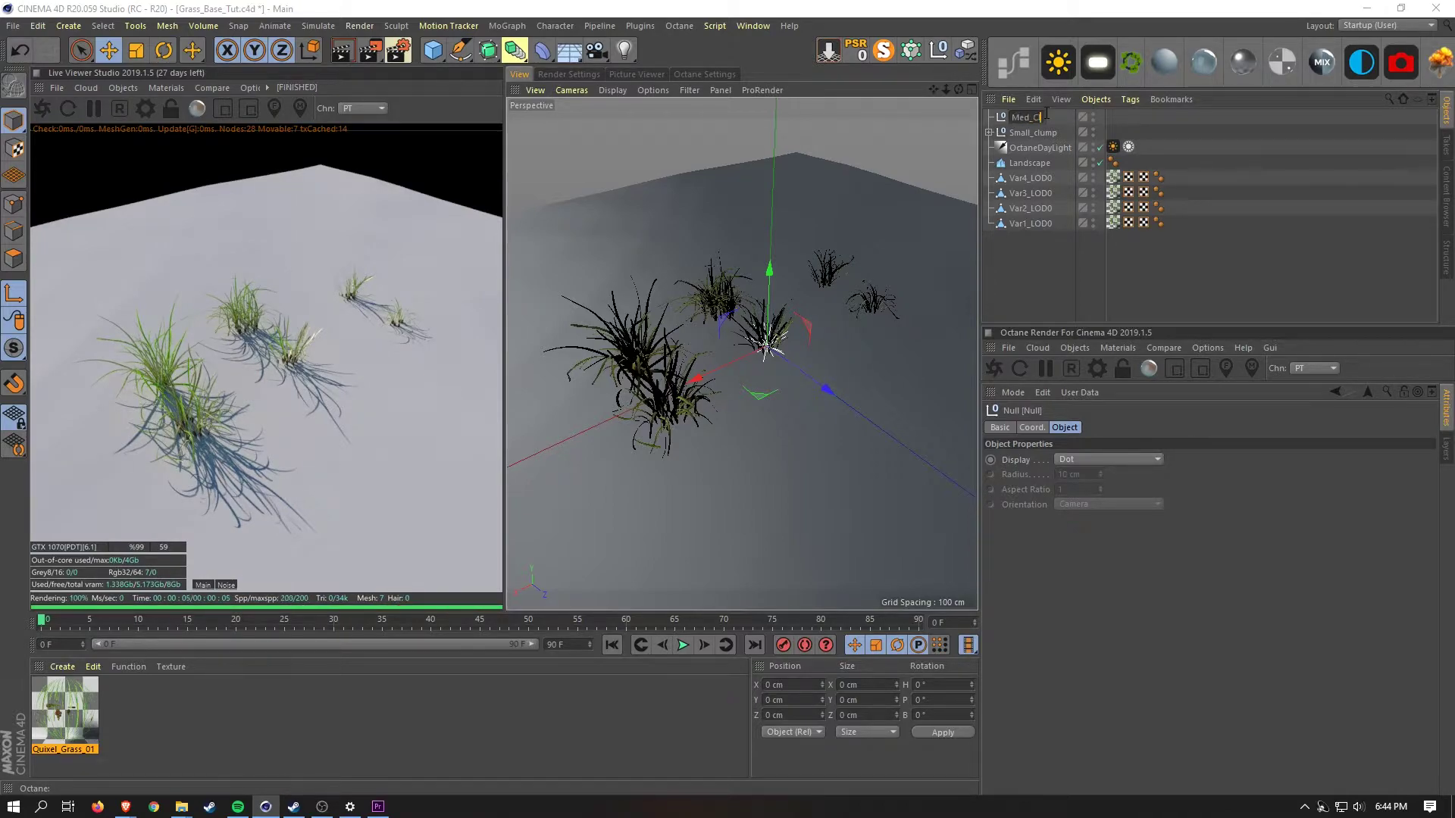
text(mp)
key(Return)
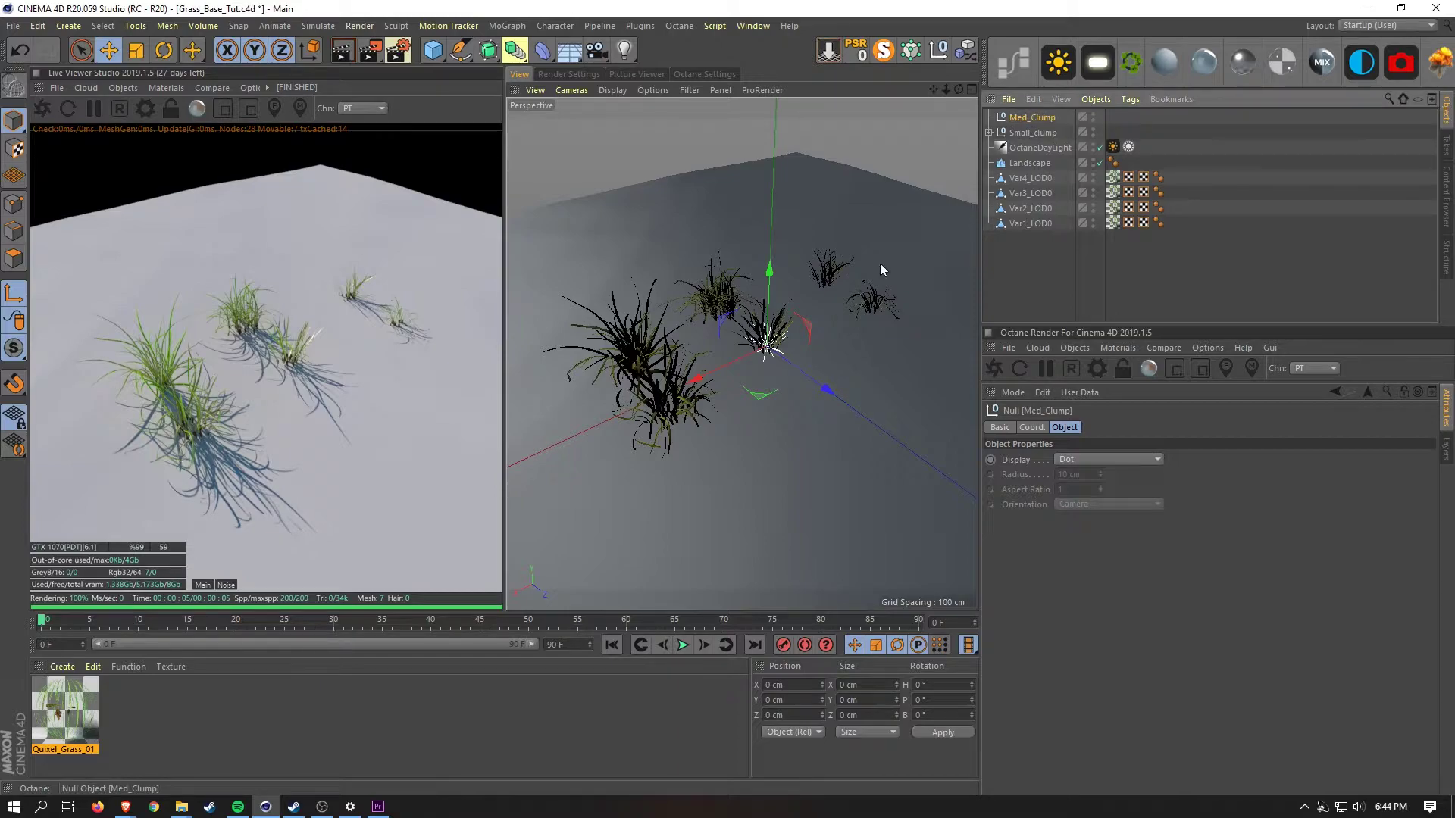
Group Var4_LOD0 and Var3_LOD0 under the Med_Clump null
click(1019, 179)
ctrl+click(1028, 192)
drag(1035, 179, 1032, 118)
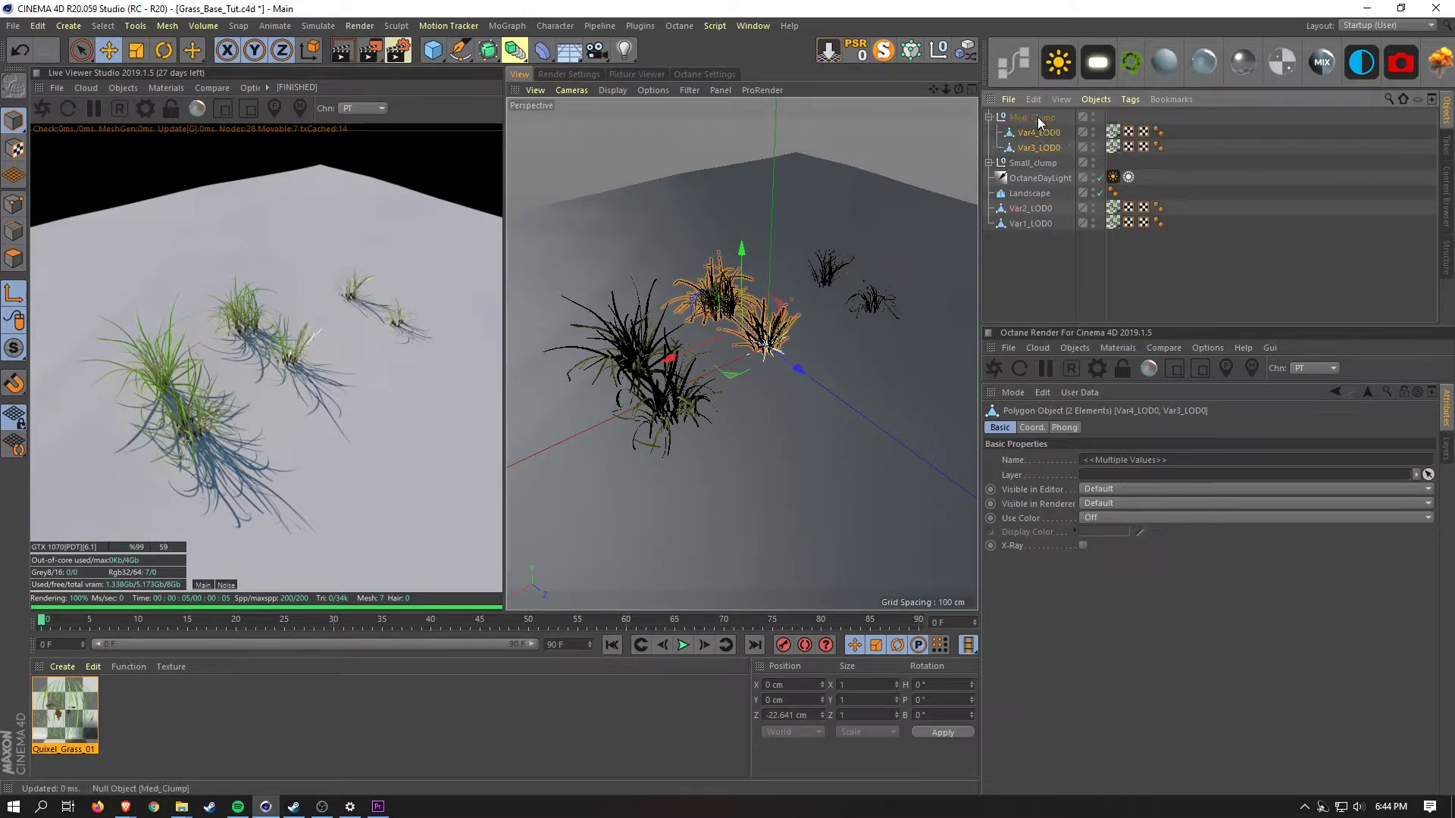
Add another null object to the scene and name it LG_Clump
click(989, 118)
click(1015, 221)
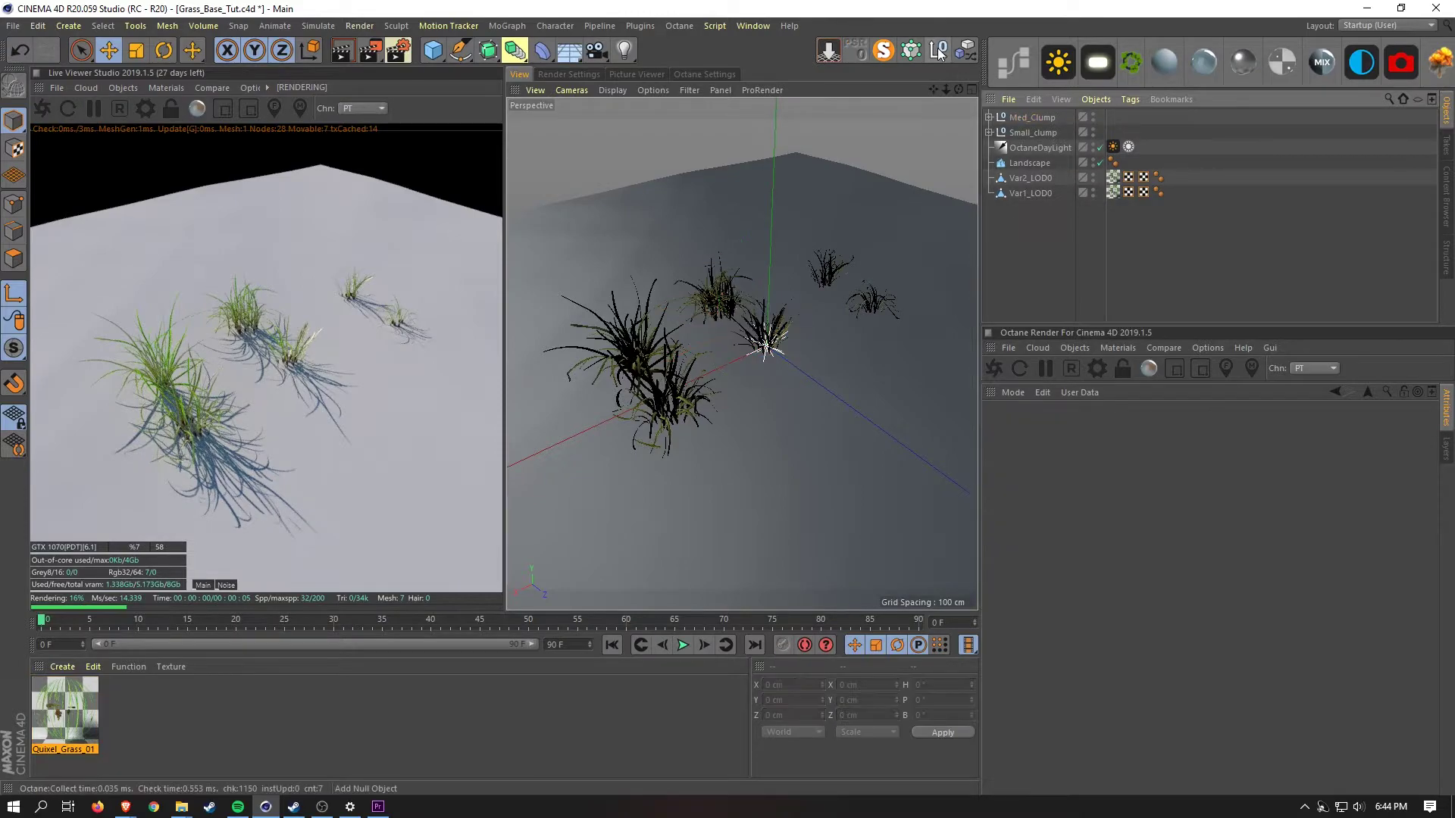
click(939, 51)
double_click(1030, 117)
text(Lg_Clump)
key(Return)
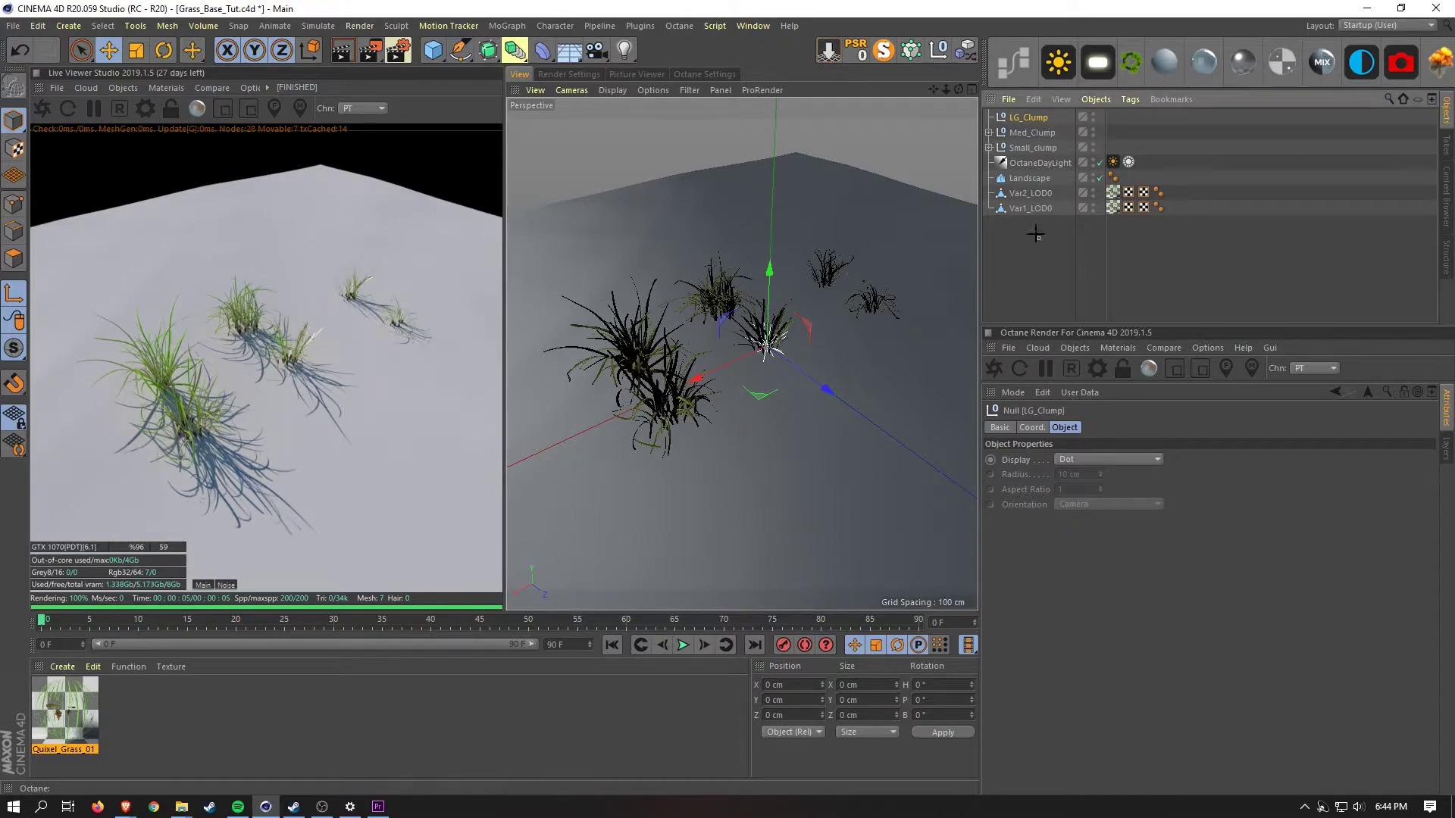
Group Var2_LOD0 and Var1_LOD0 under the LG_Clump null
click(1031, 193)
shift+click(1038, 208)
drag(1049, 117, 1049, 117)
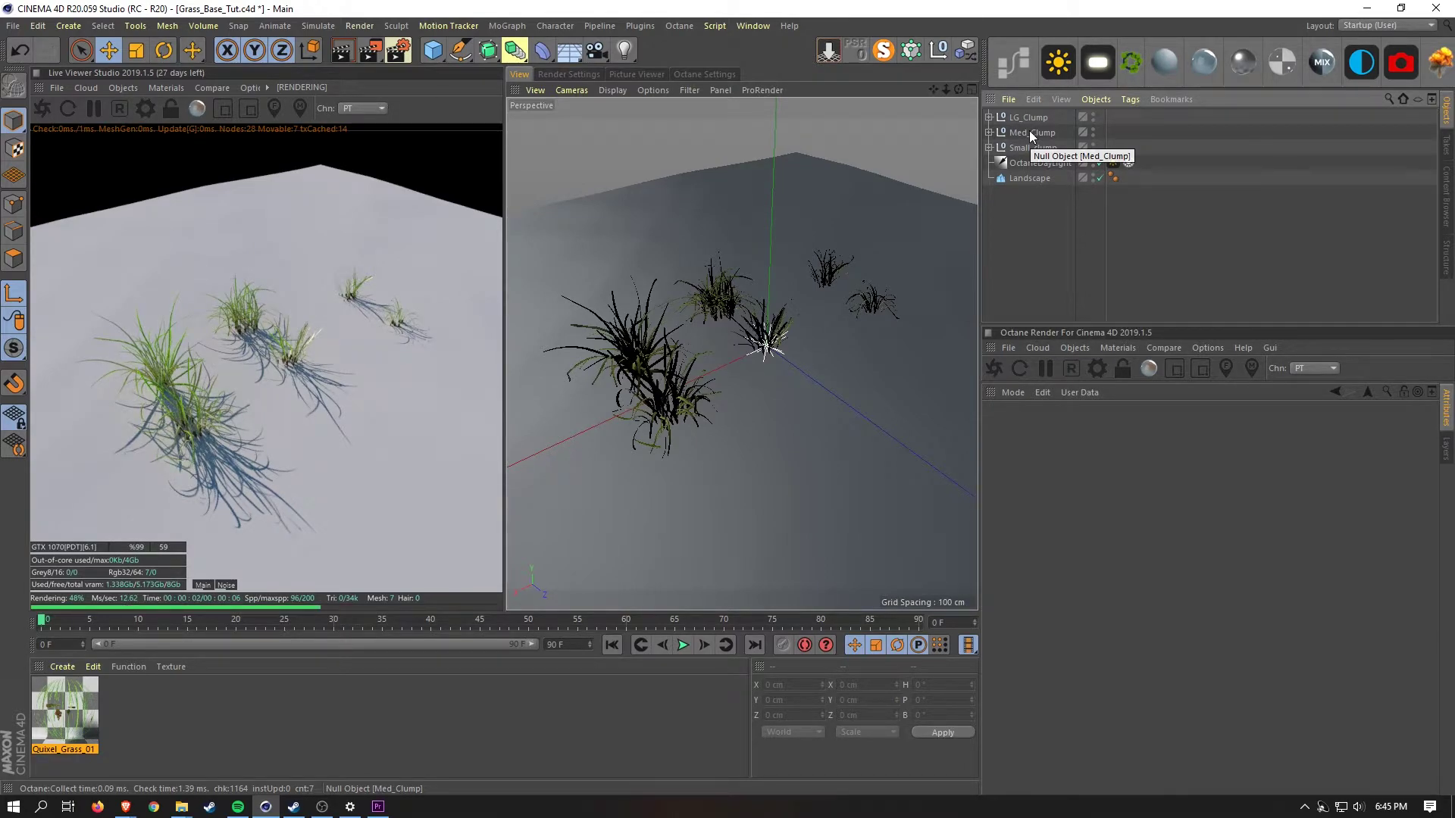
Add an Octane Scatter object and name it Octane Scatter-Small
click(1143, 66)
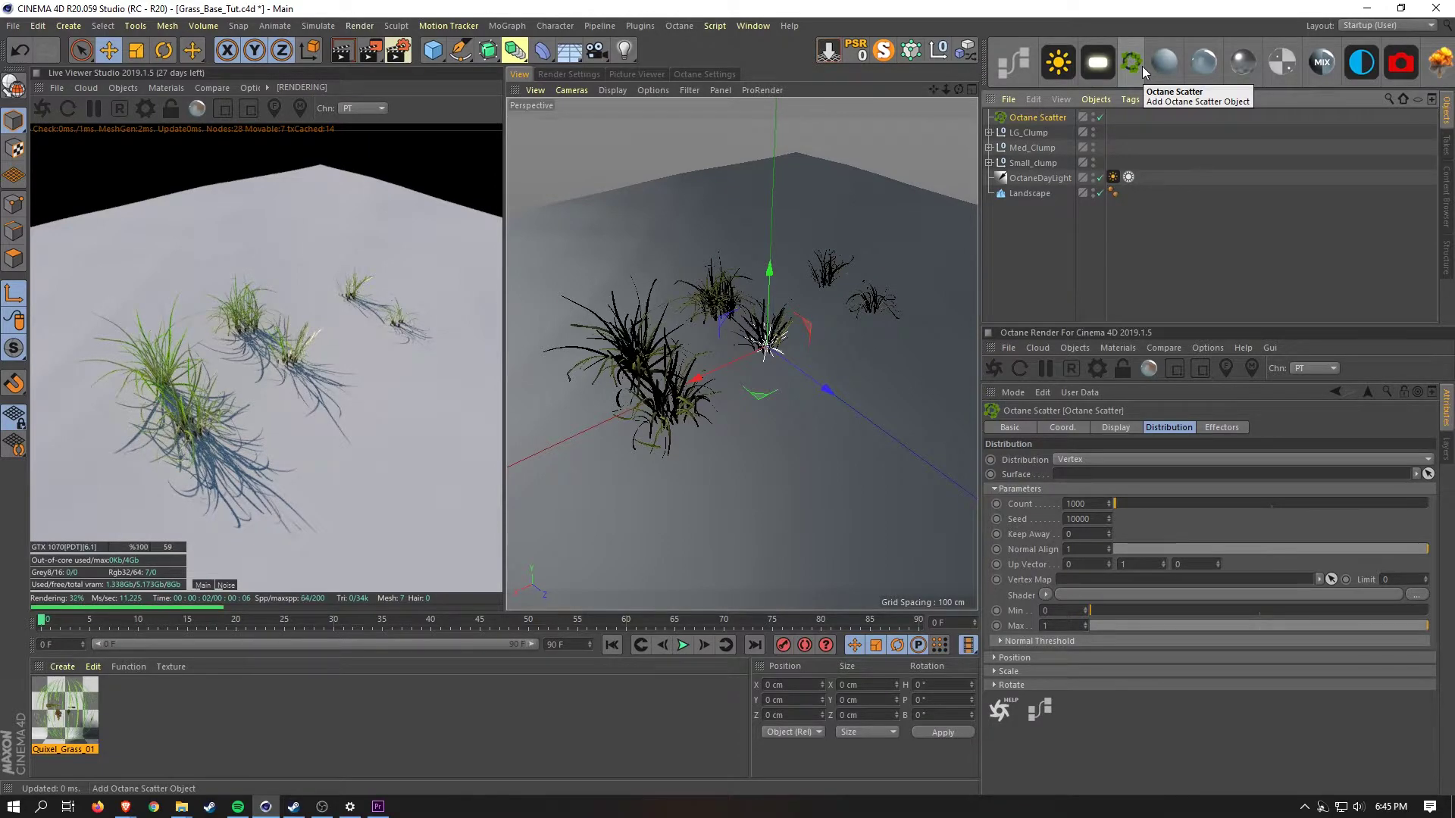
double_click(1053, 117)
text(-sm)
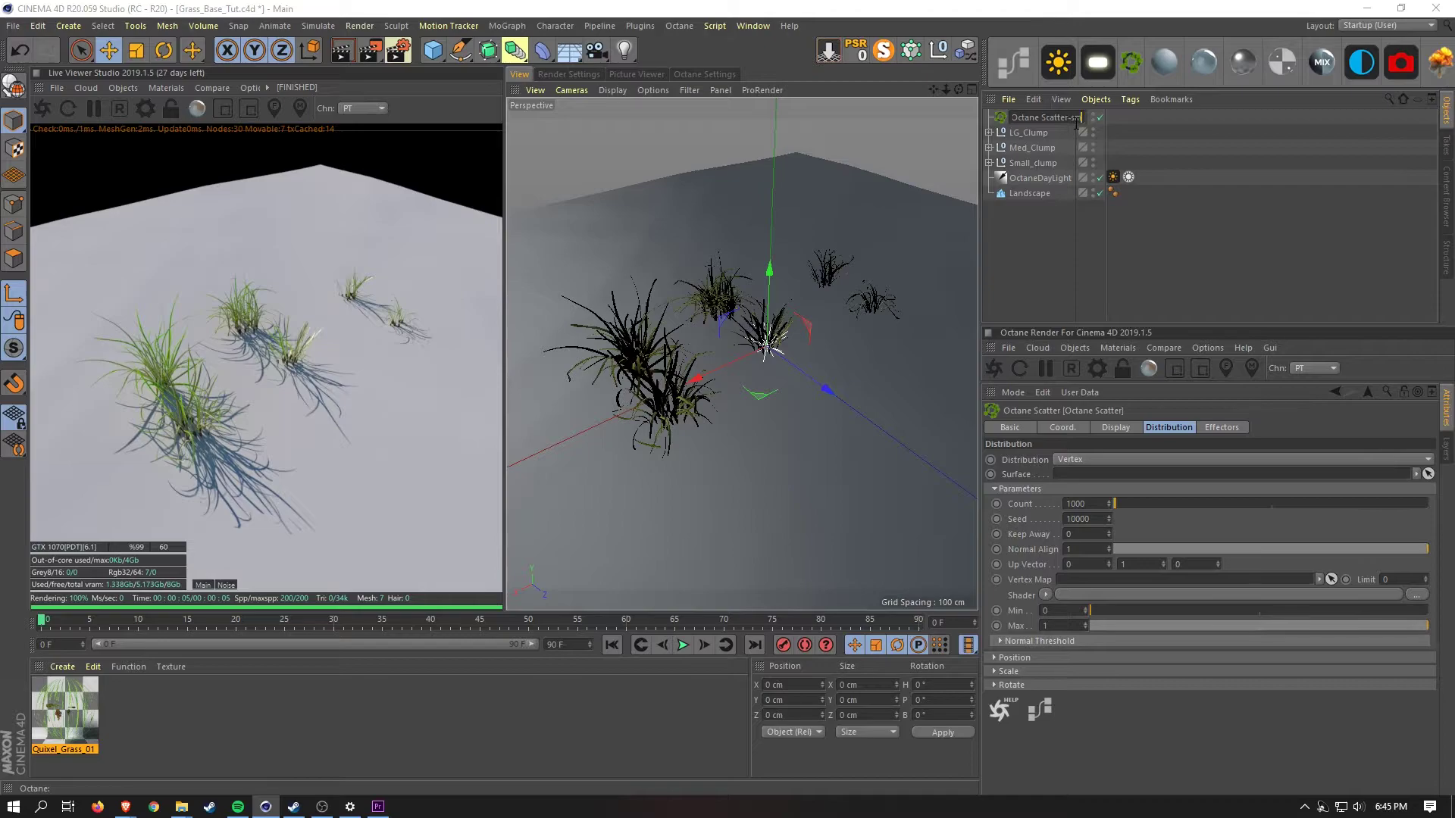
key(BackSpace)
key(BackSpace)
text(S)
text(l)
key(Return)
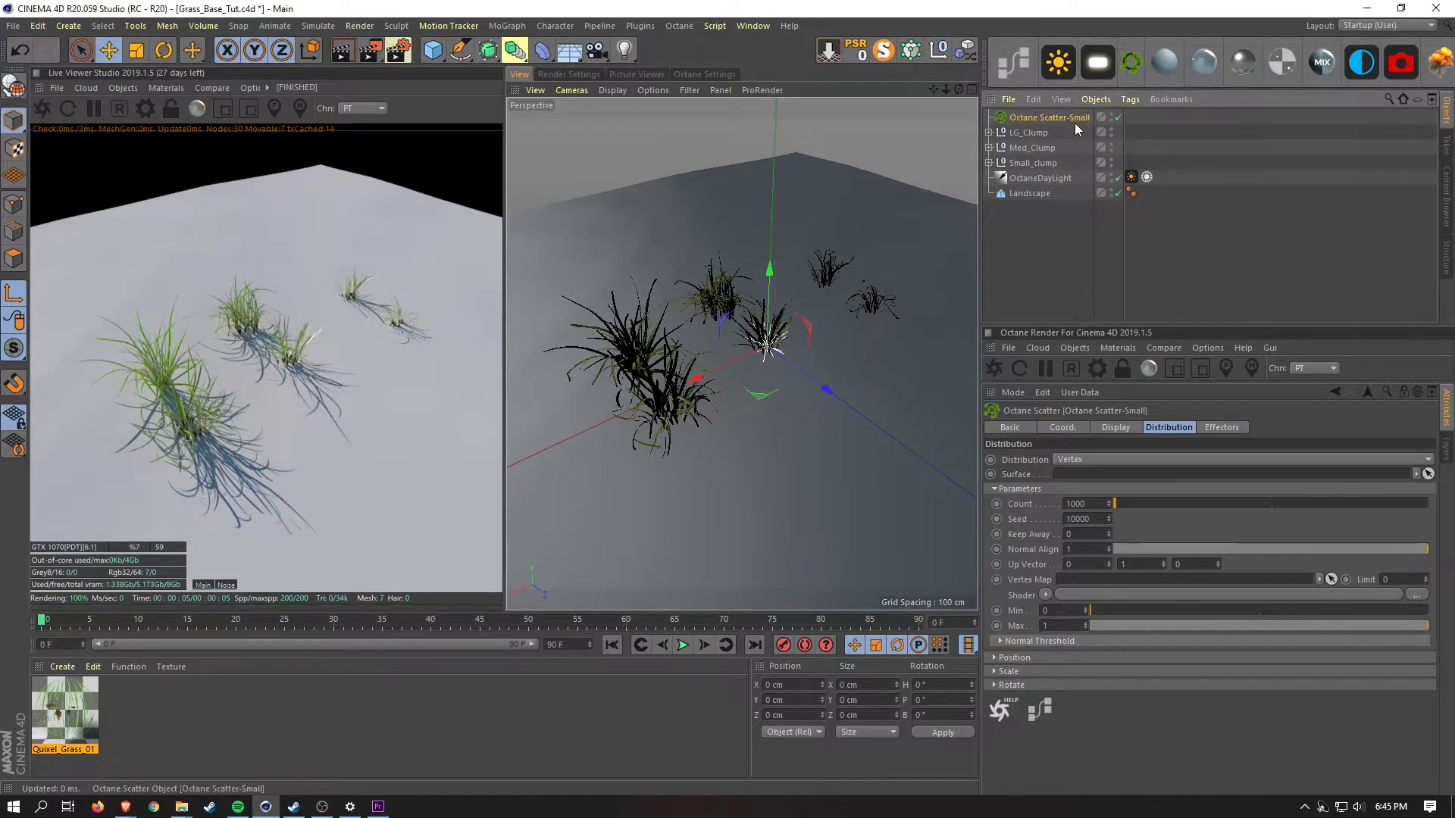
Add a second Octane Scatter object and name it Octane Scatter-Med
click(1062, 239)
click(1132, 63)
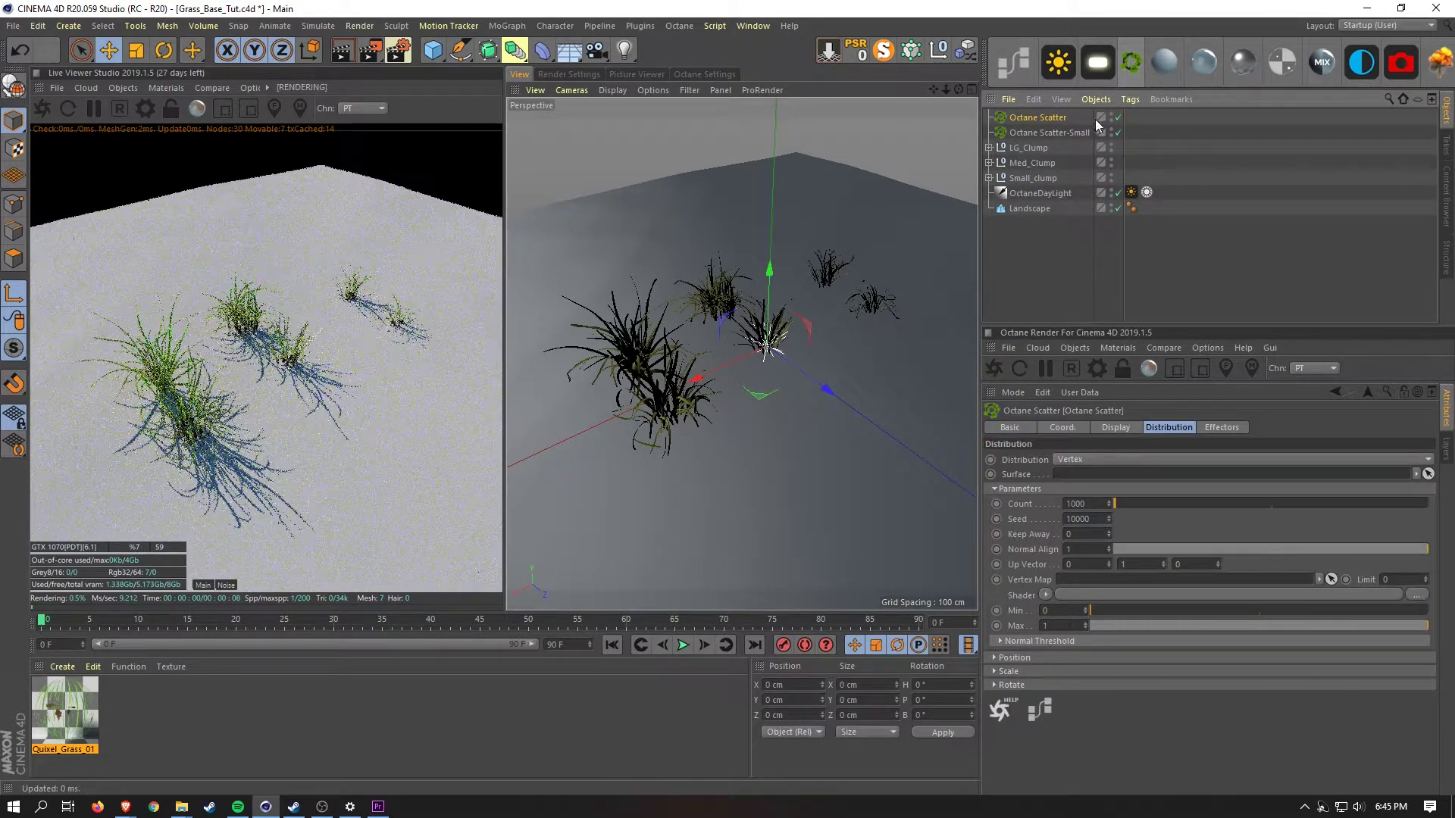
double_click(1049, 117)
text(-Med)
key(Return)
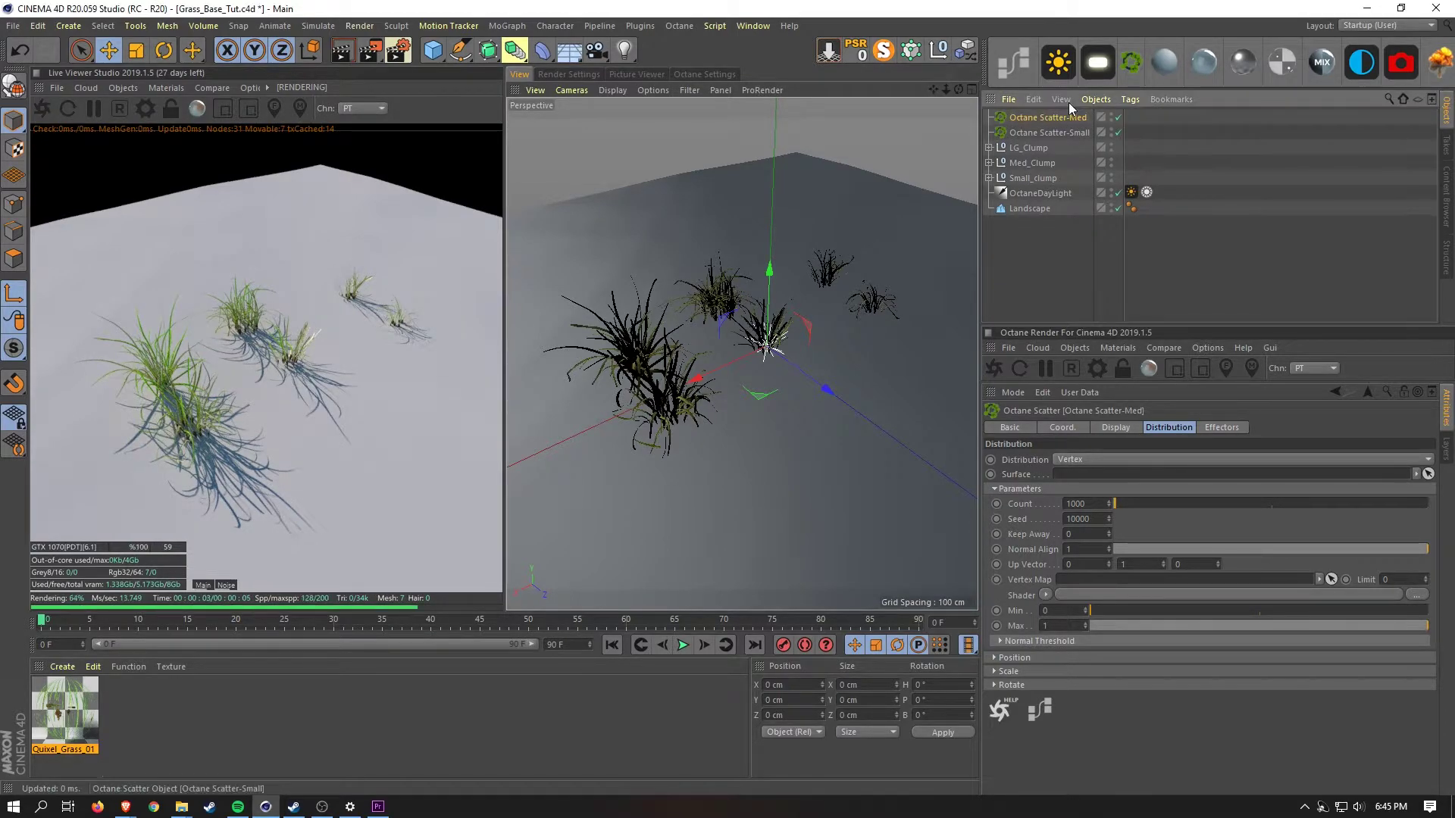
Add a third Octane Scatter object and name it Octane Scatter-Lg
click(1132, 67)
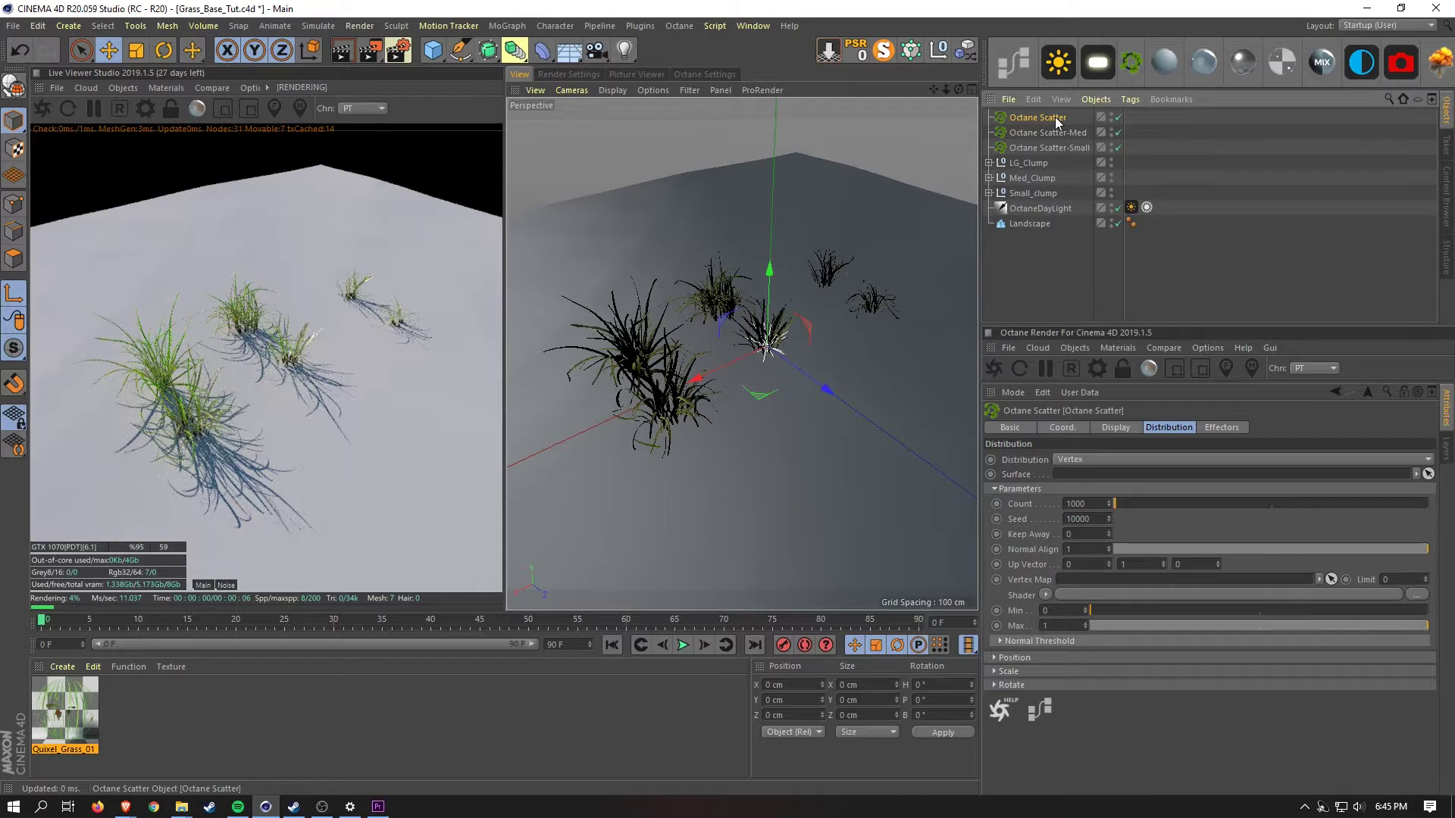
double_click(1056, 119)
text(-Lg)
key(Return)
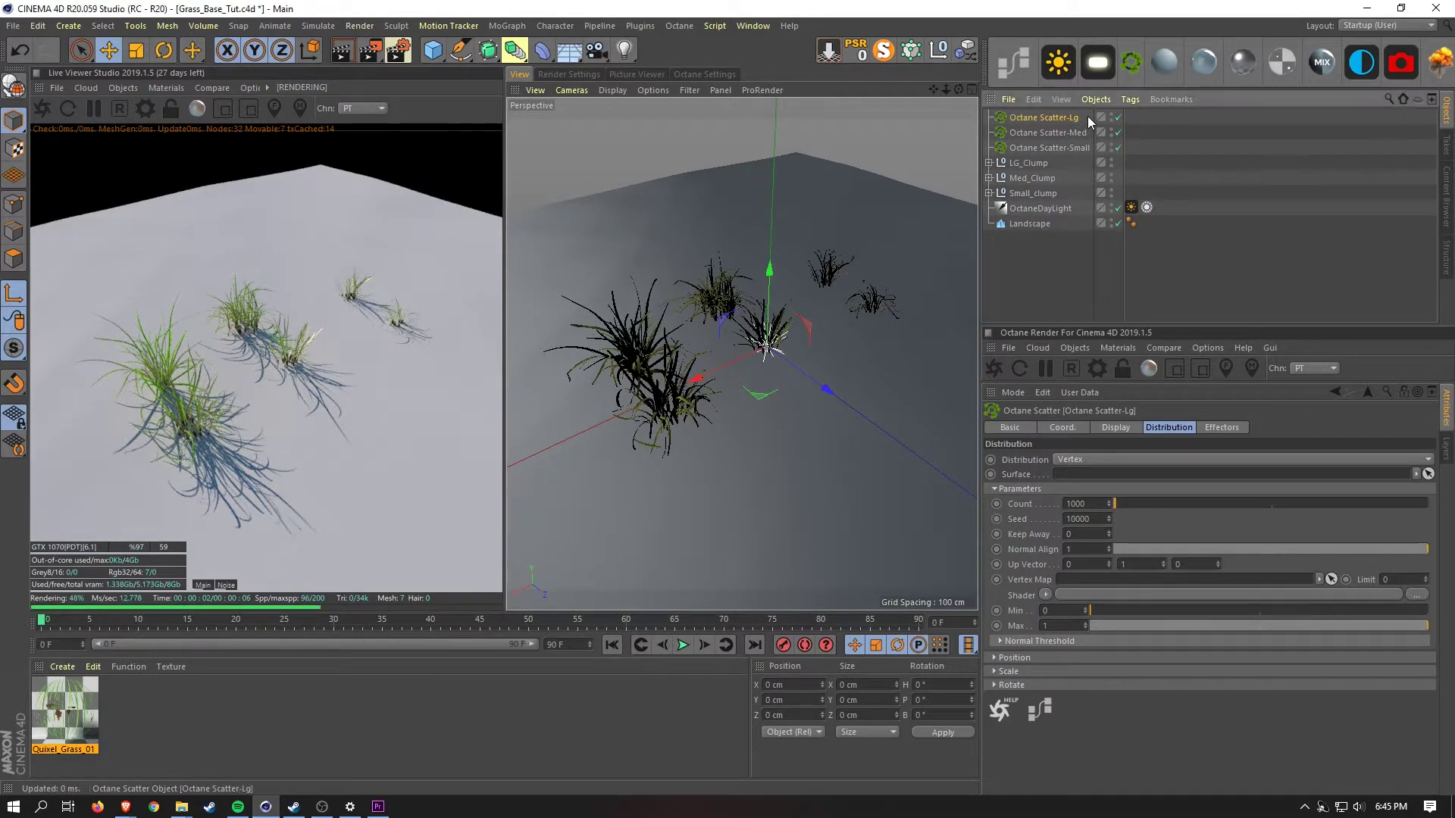
Nest the LG_Clump, Med_Clump and Small_clump nulls under their matching Octane Scatter objects and collapse the hierarchies
click(1060, 163)
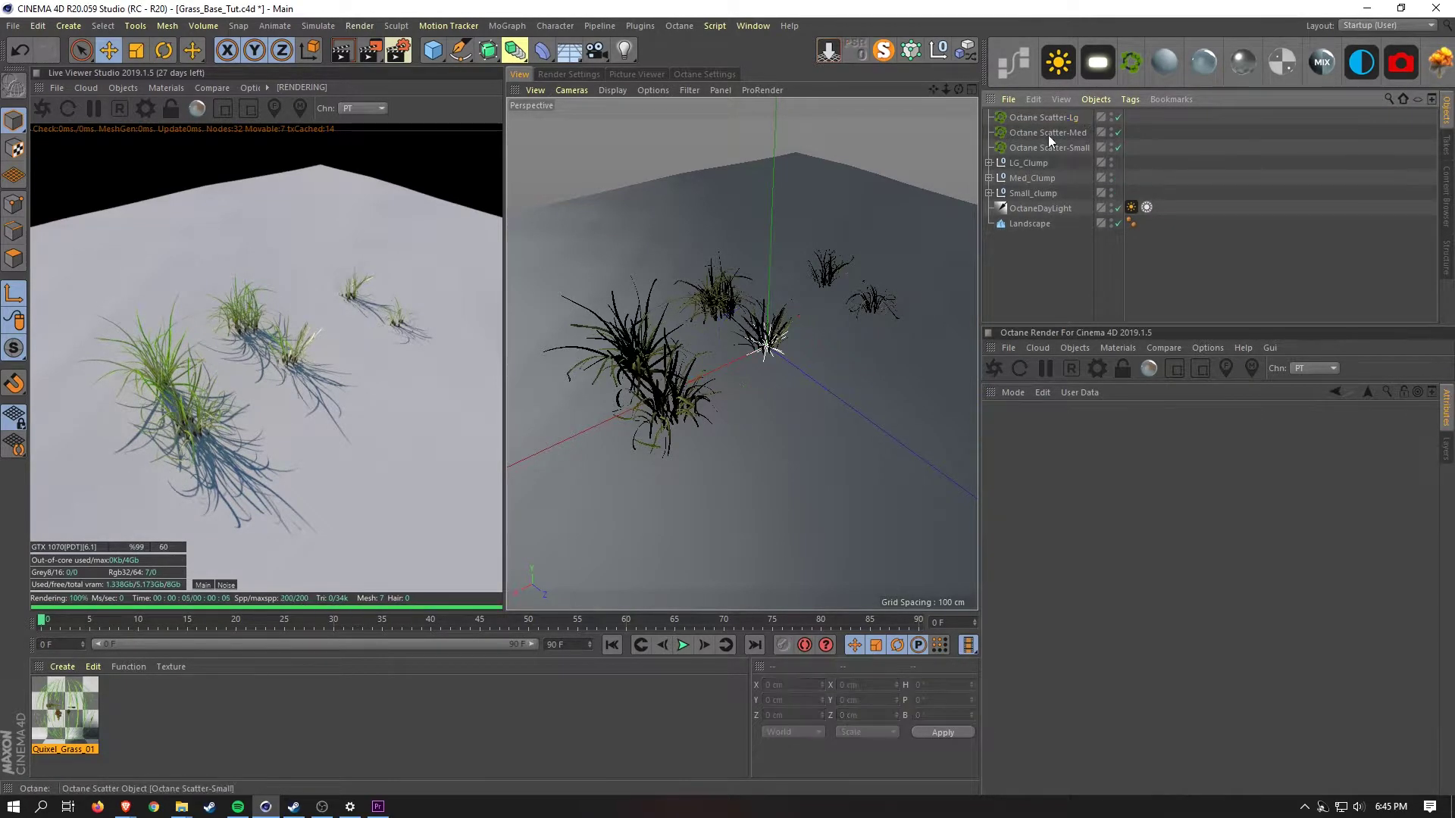
drag(1031, 165, 1061, 119)
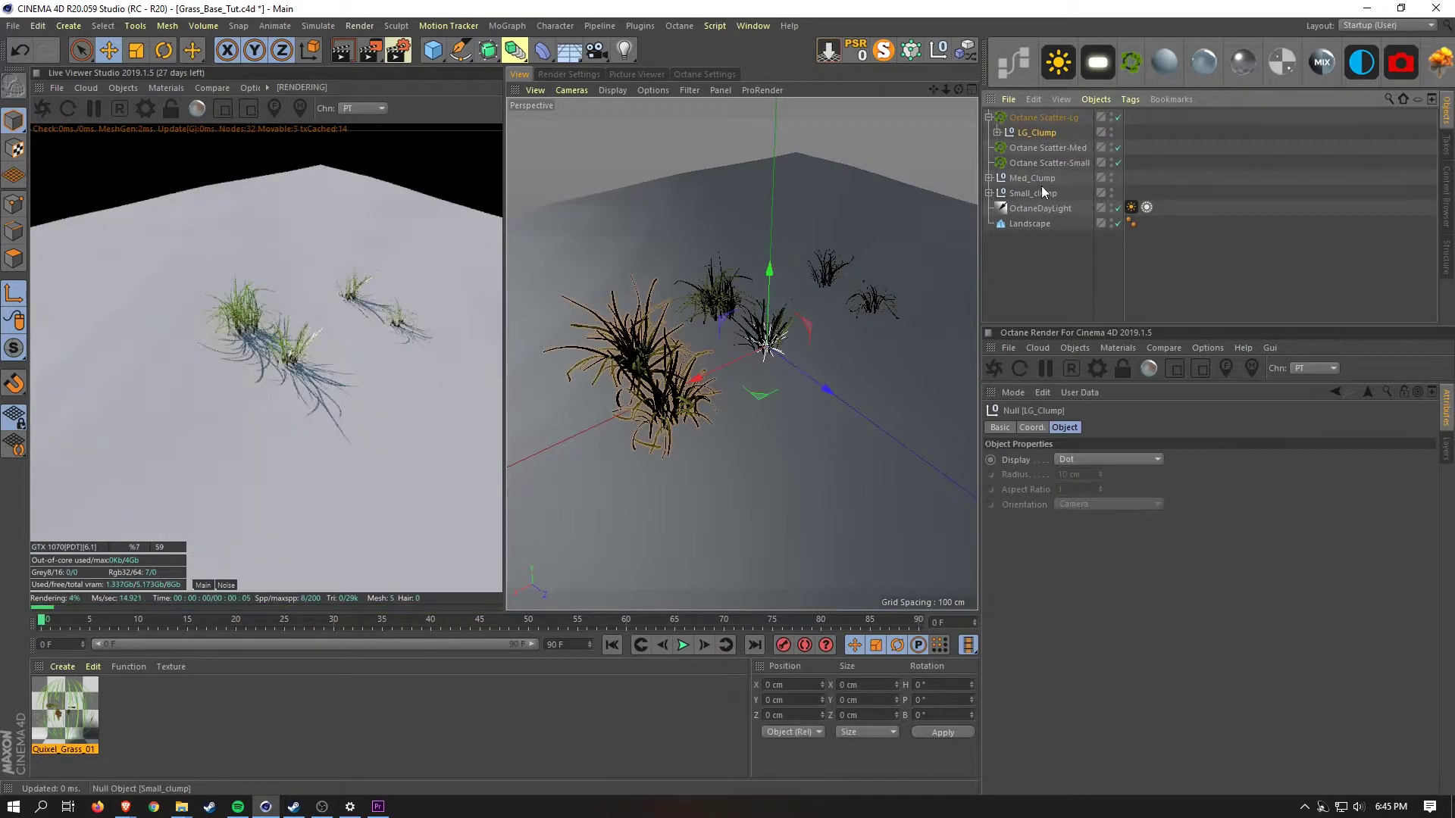
mouse_move(1034, 177)
mouse_down()
mouse_move(1058, 148)
mouse_move(1063, 180)
mouse_up()
click(1036, 235)
click(989, 148)
click(988, 117)
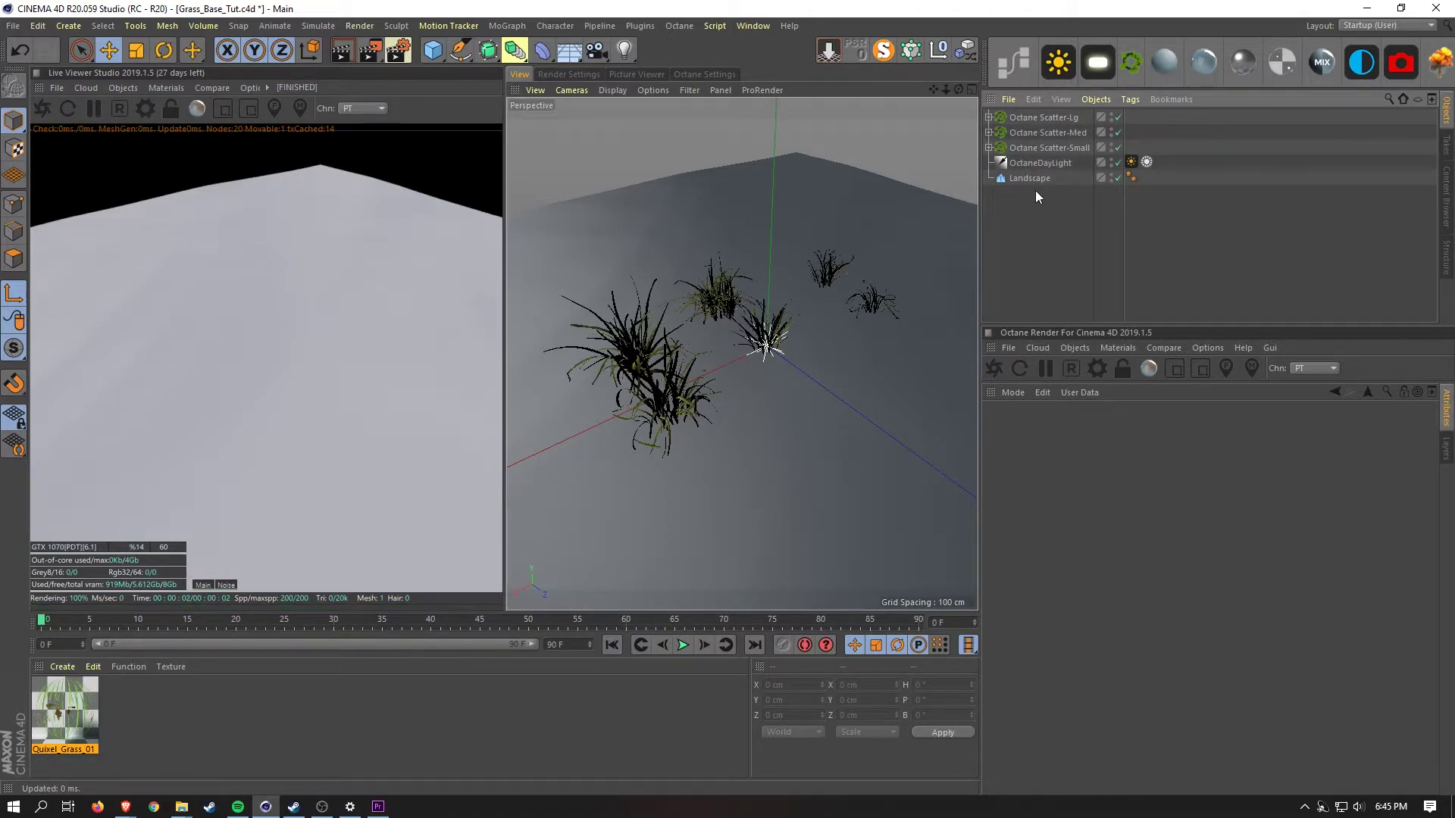
Switch to the browser and view the 3D Grass Pack 02 - Wild Grass product in the ArtStation store
key(alt+Tab)
click(933, 325)
click(152, 12)
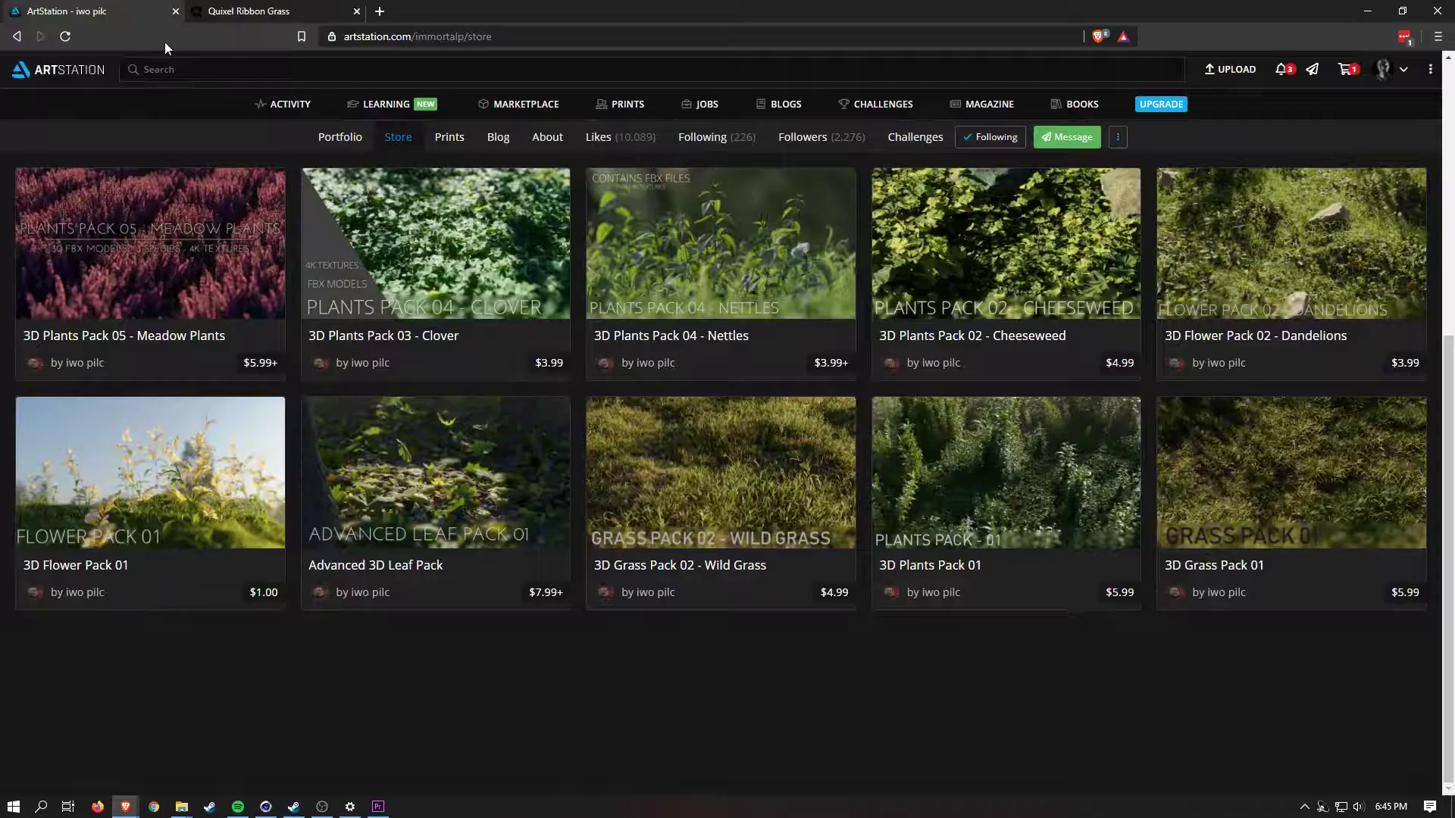
click(681, 437)
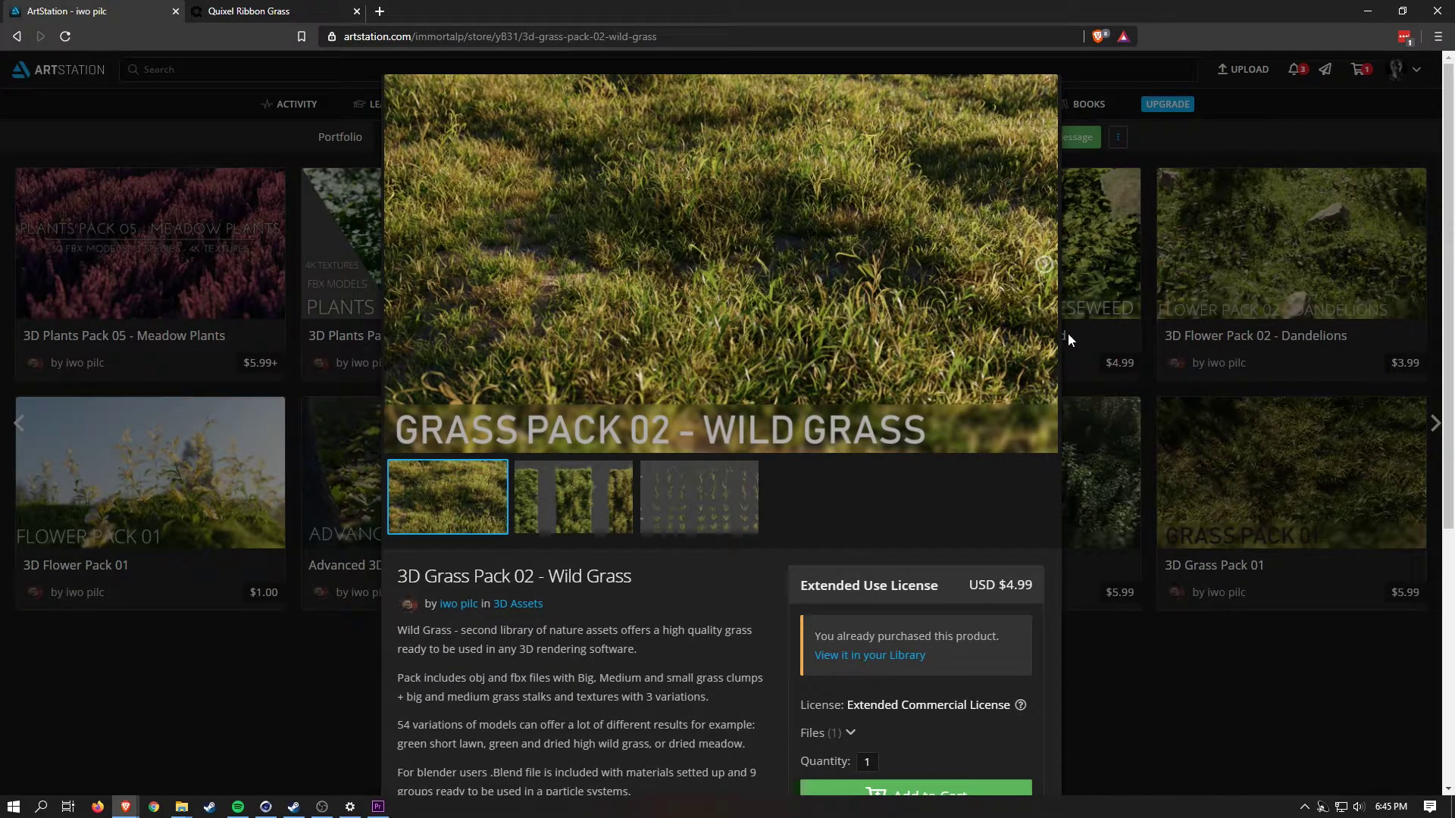
click(1402, 99)
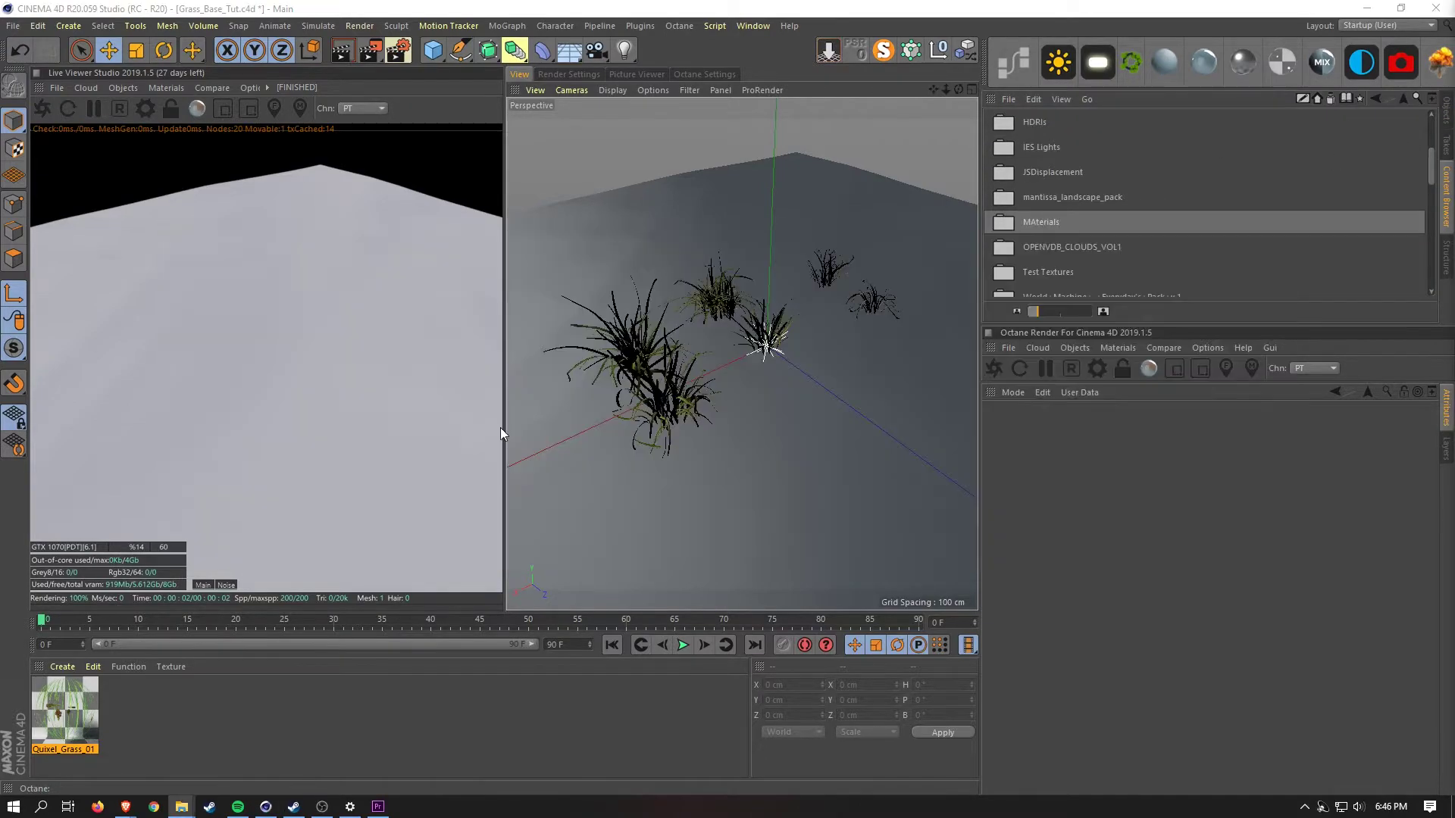
Load the wild grass clump and stalk models from the content library into the Cinema 4D scene
click(1403, 100)
double_click(1070, 184)
drag(1433, 203, 1433, 189)
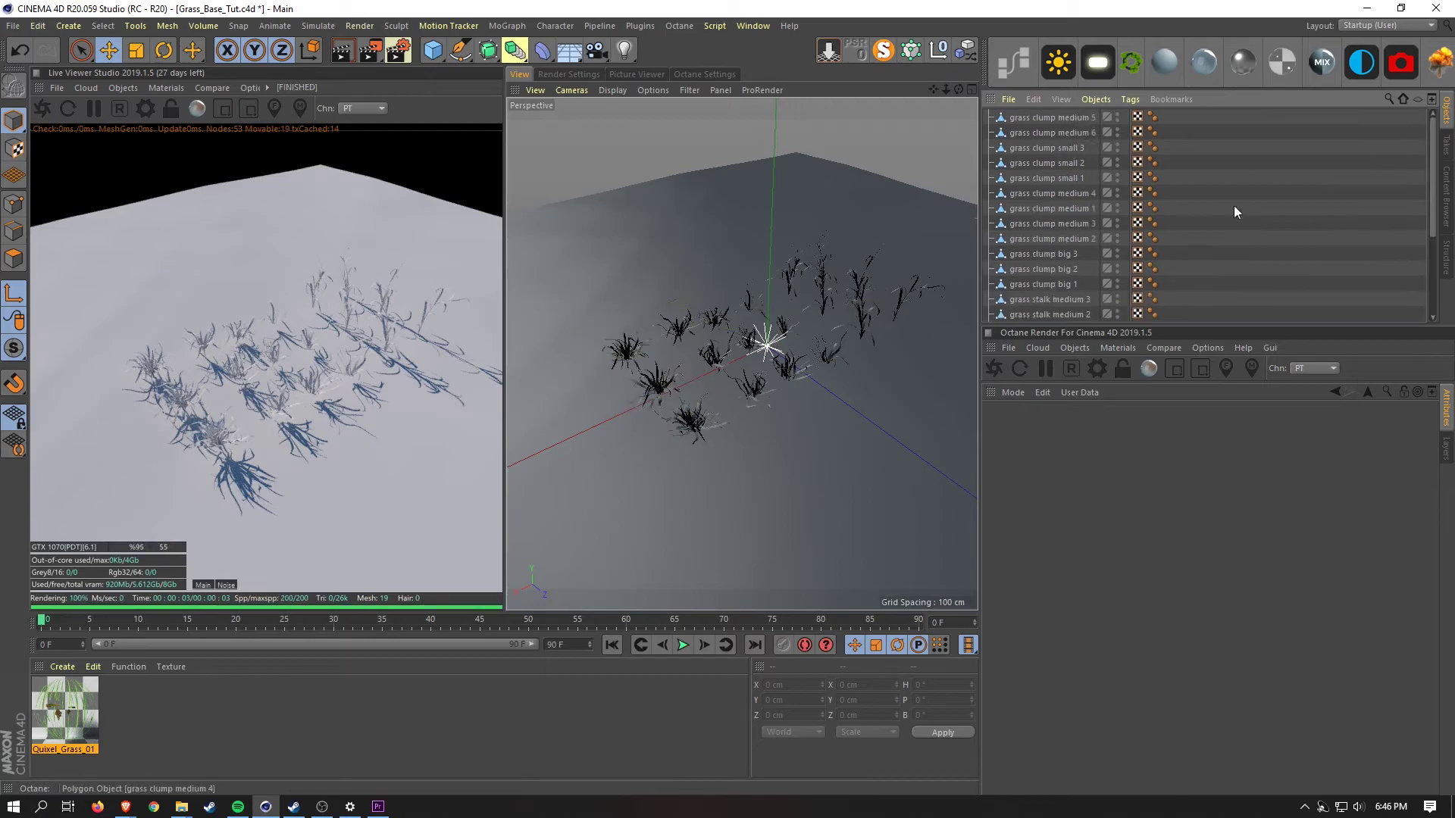
Name the new null LG-Iwo and group the medium grass clumps and stalks under the Med-Iwo null
click(1021, 118)
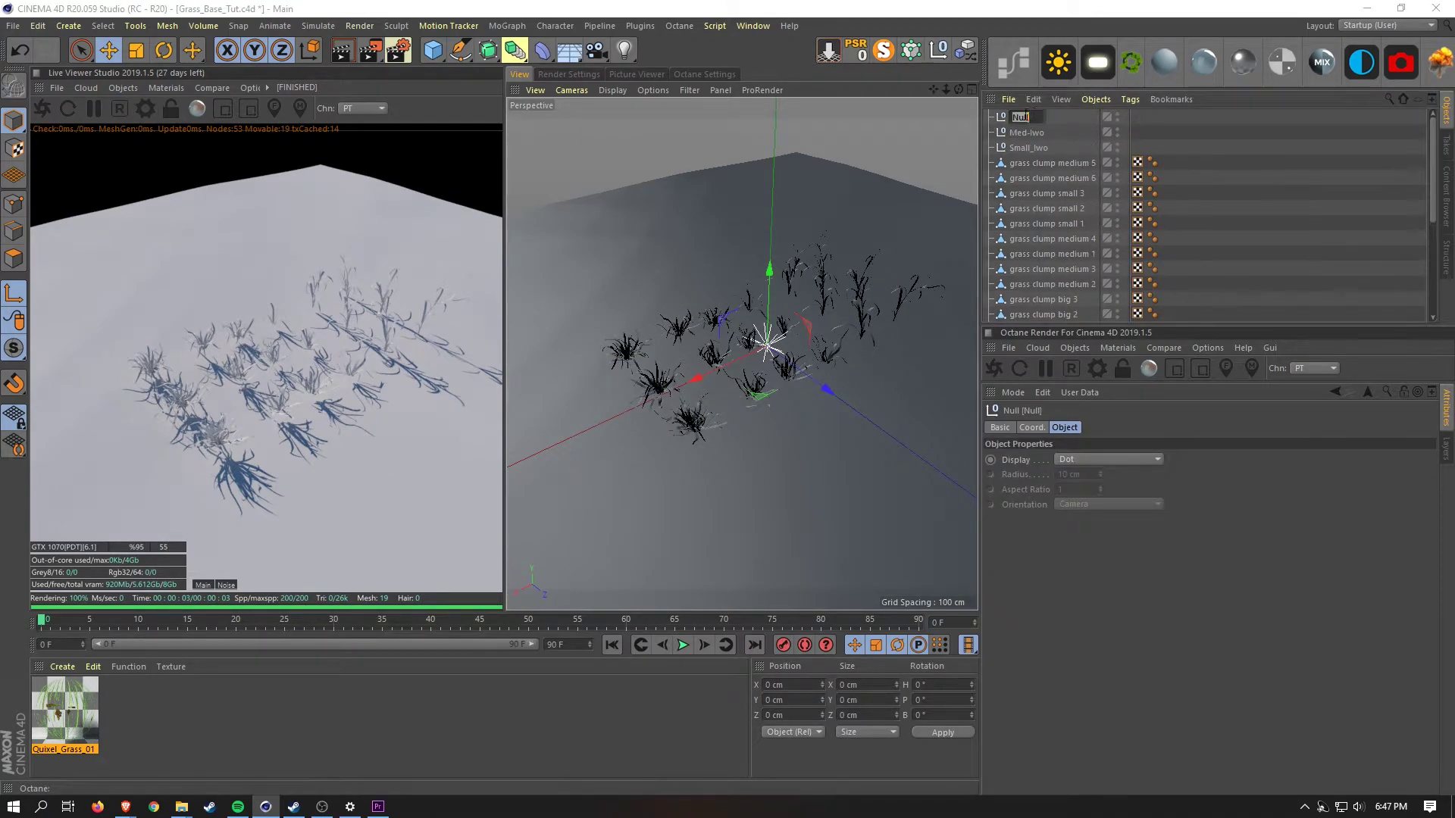
click(1079, 185)
ctrl+click(1076, 253)
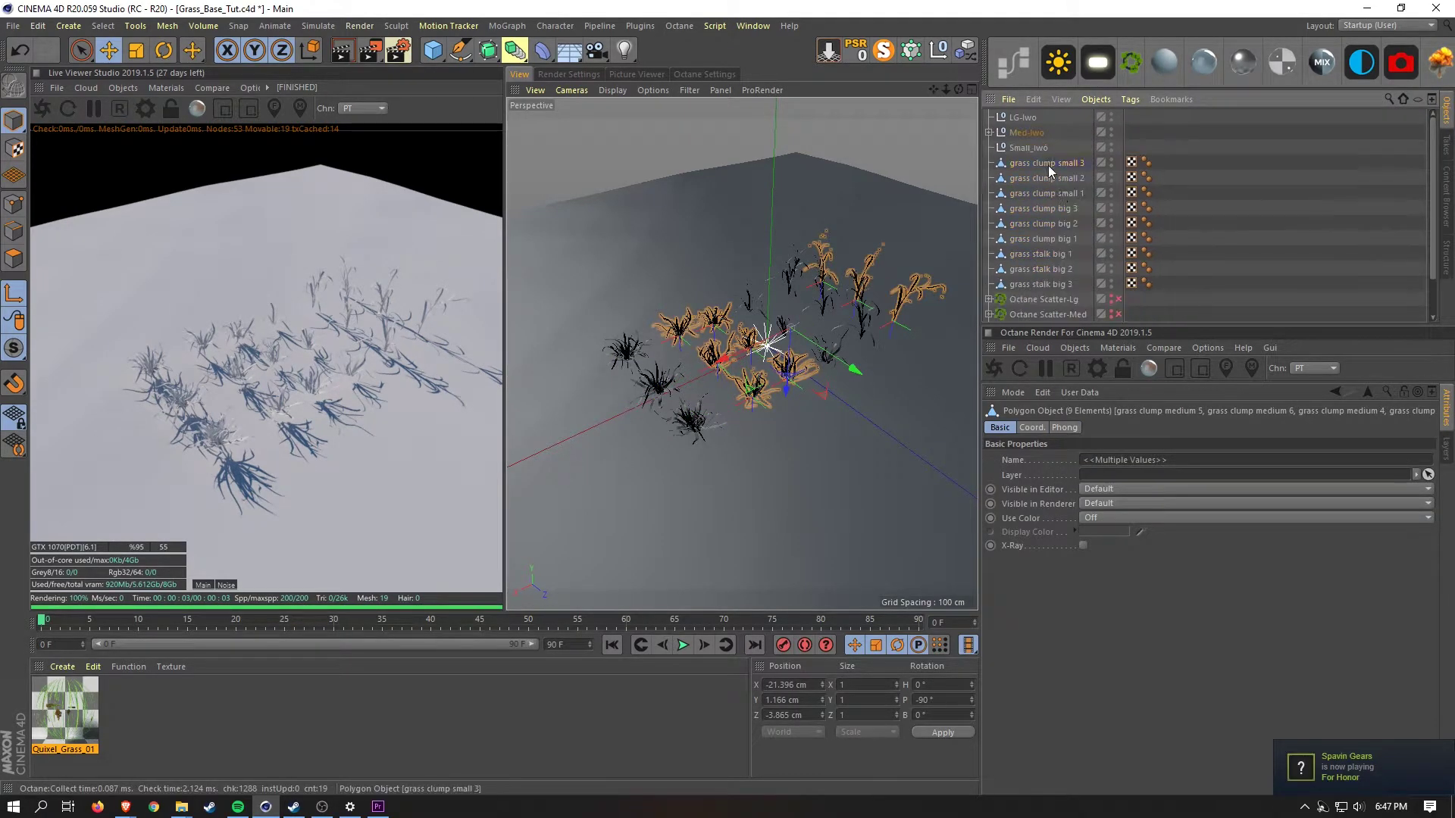
Group the small grass clumps under Small_Iwo and the big grass clumps and stalks under LG-Iwo
click(1048, 165)
shift+click(1067, 238)
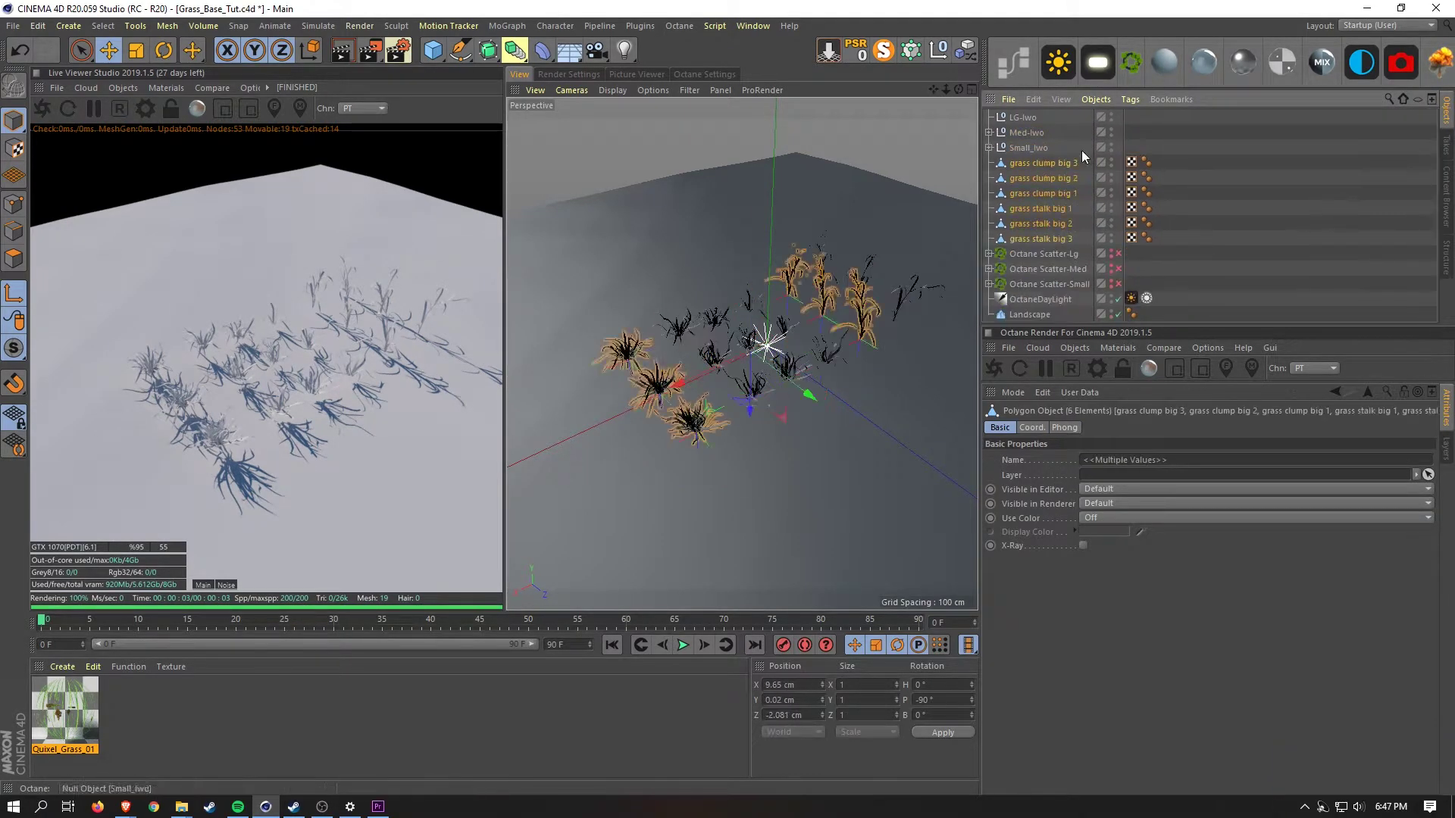
drag(1066, 224, 1024, 118)
click(1066, 257)
scroll(746, 356, up, 5)
alt+drag(746, 356, 750, 303)
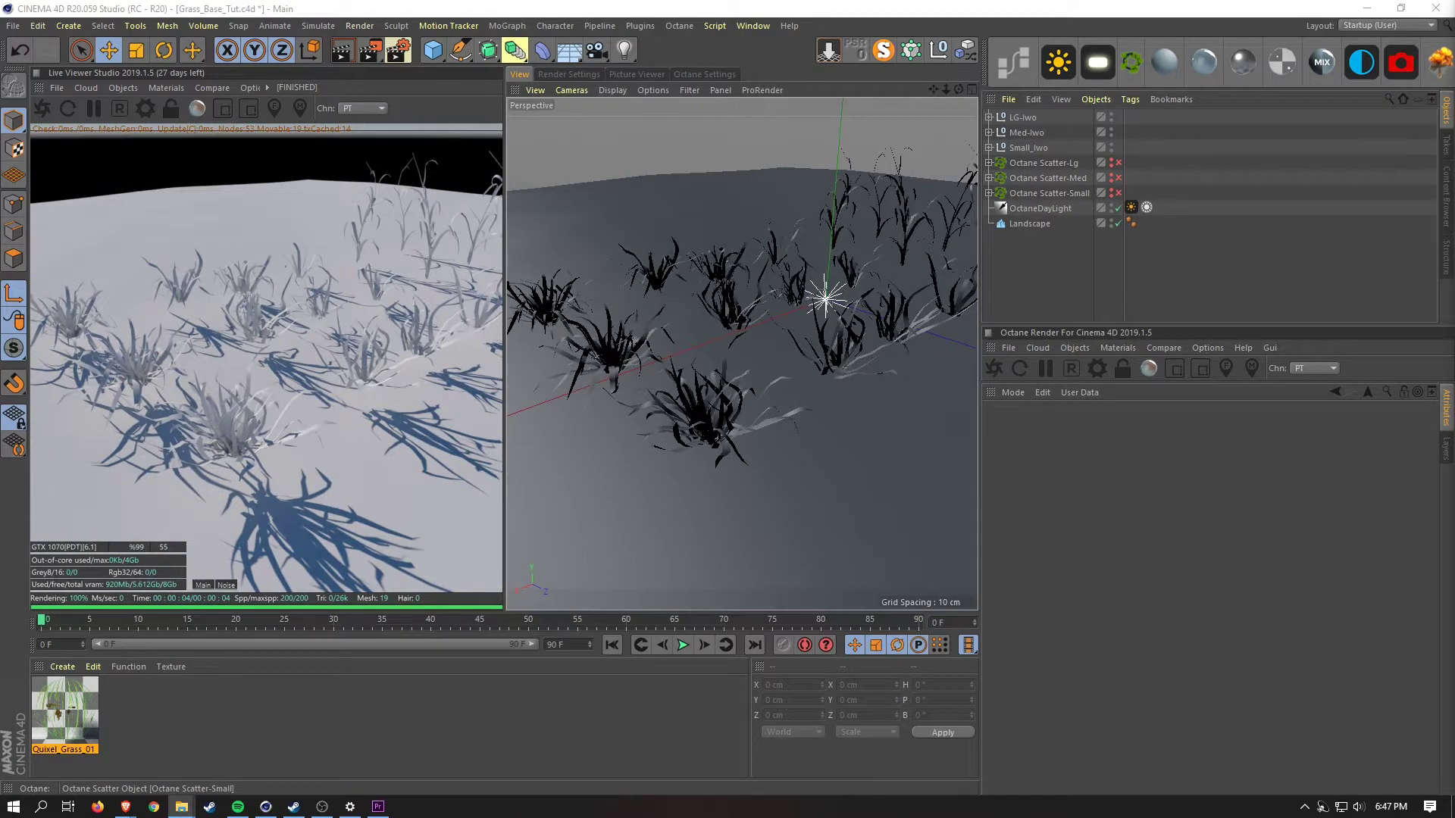
Name the three new Octane Universal materials IWO_Grass_Dried, IWO_Grass_Green and IWO_Grass_Hard_Dried
text(Grass_)
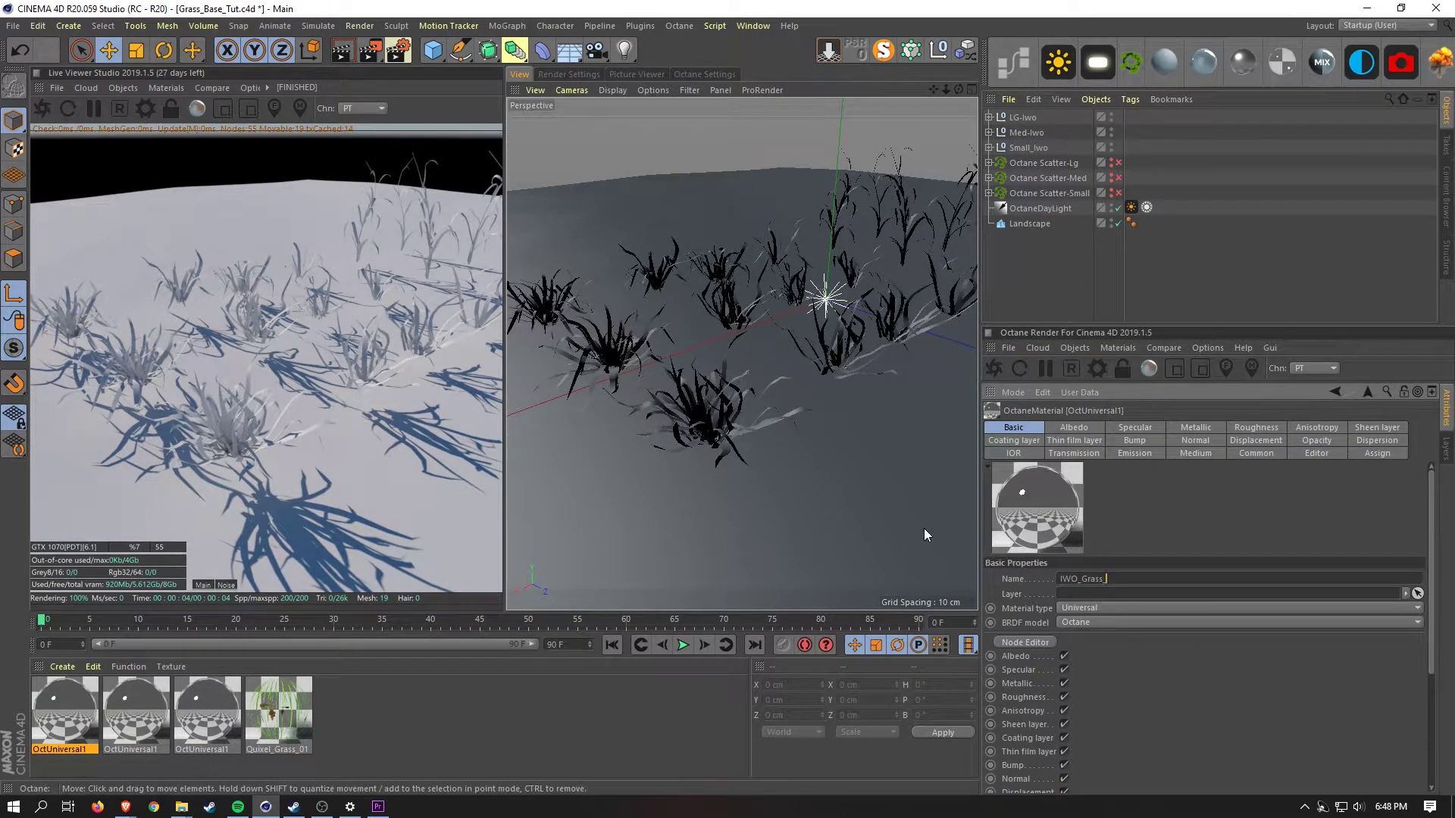
text(Dried)
key(Return)
click(137, 710)
double_click(1091, 578)
text(IWO_Grass_Green)
key(Return)
click(208, 711)
double_click(1091, 579)
text(IWO_Grass_Hard)
key(Return)
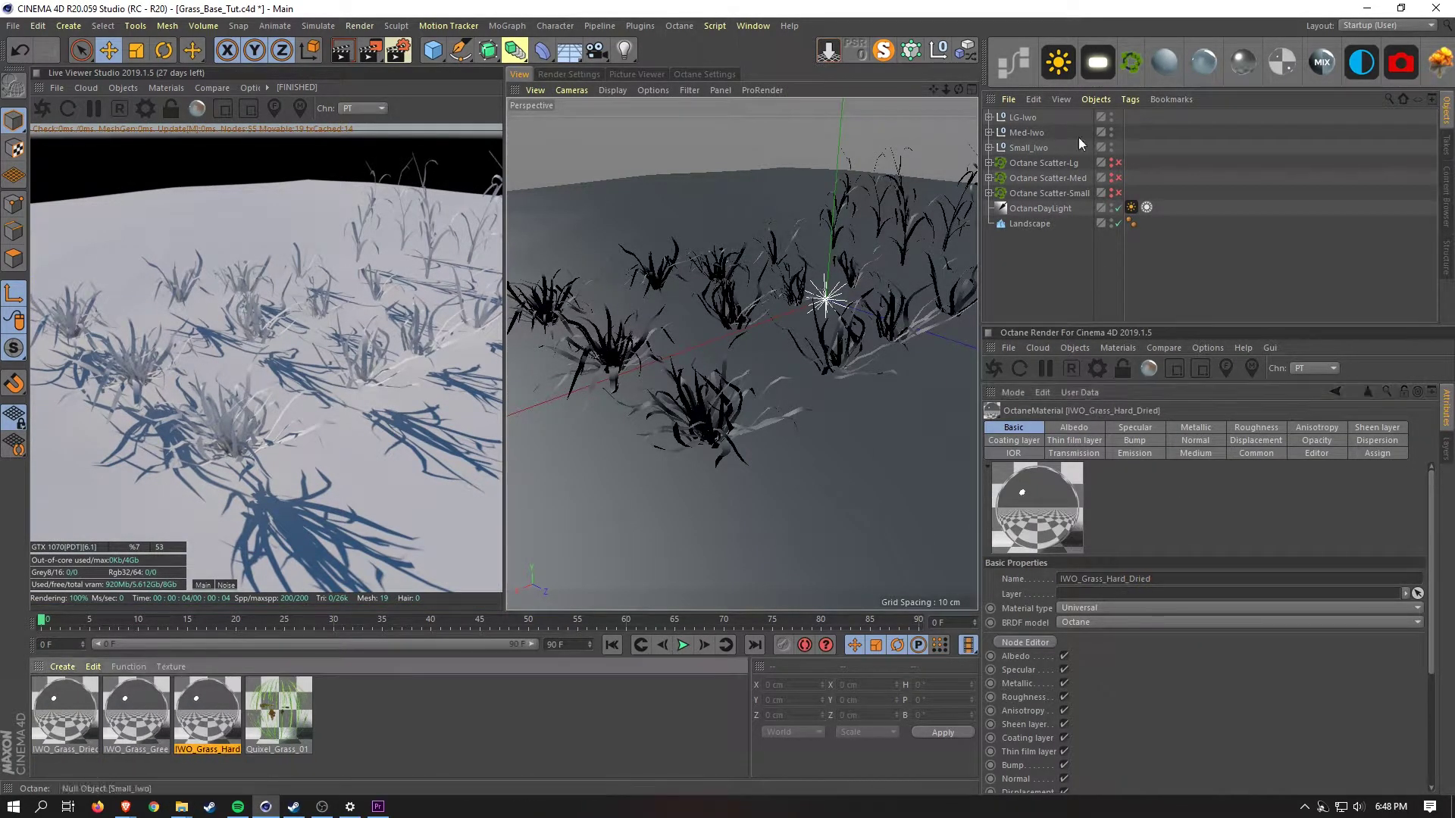
Remove the metallic look from the three IWO_Grass materials
click(1196, 427)
click(136, 711)
click(65, 710)
Open IWO_Grass_Dried in the Octane Node Editor and bring in the image textures from Grass Pack 02 - Wild Grass
click(1013, 62)
drag(795, 179, 852, 60)
drag(0, 235, 560, 229)
drag(0, 250, 569, 247)
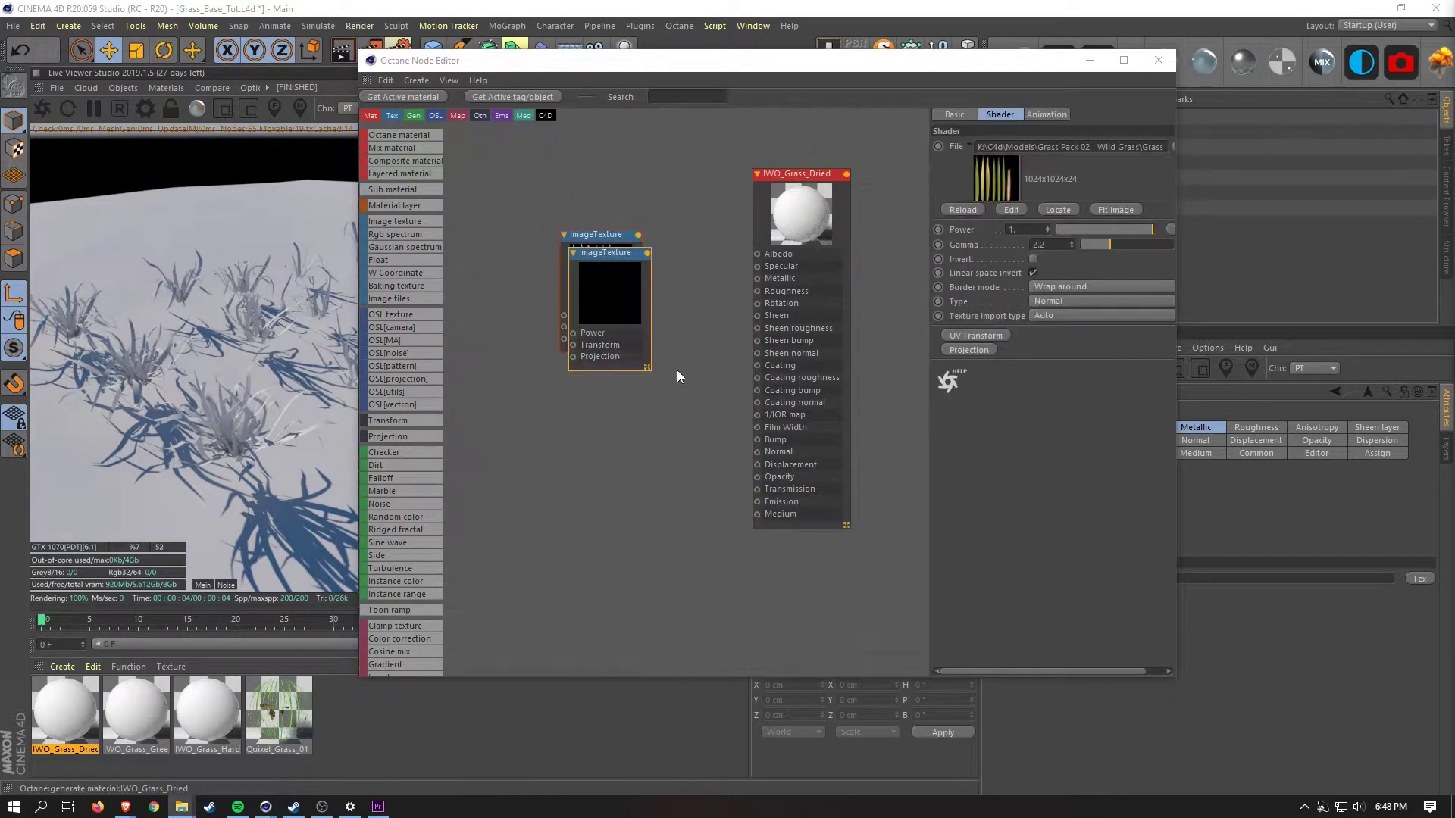
Spread out the four overlapping image texture nodes beside the IWO_Grass_Dried node
drag(566, 417, 576, 447)
drag(610, 295, 676, 284)
drag(612, 500, 534, 499)
drag(598, 289, 531, 386)
drag(675, 284, 598, 213)
click(679, 338)
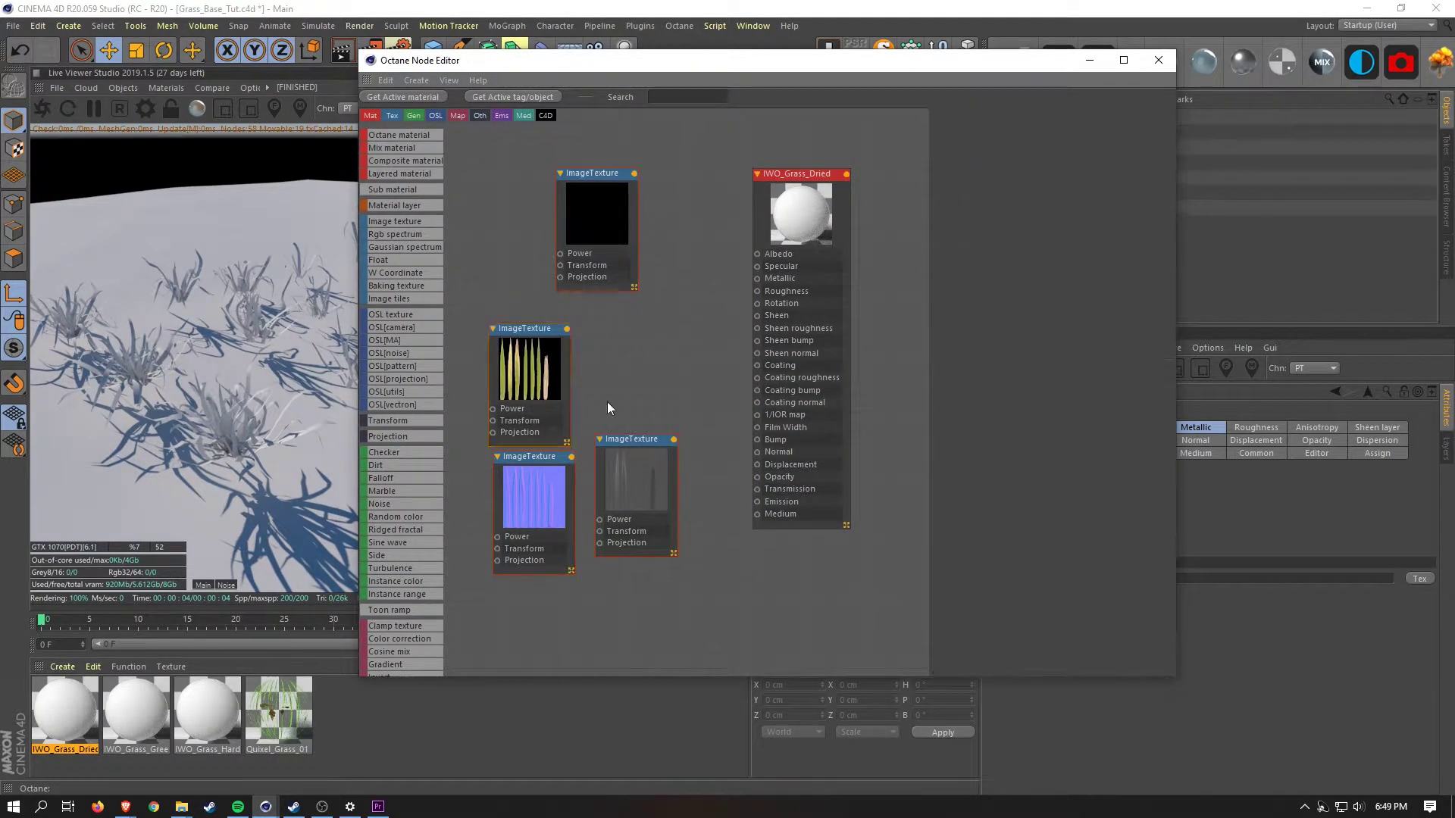
Connect the green blade texture to Transmission and the normal map to Normal on IWO_Grass_Dried
drag(531, 379, 646, 557)
drag(637, 485, 529, 364)
drag(683, 506, 757, 489)
drag(572, 457, 756, 452)
Connect the dried blade color texture to Albedo and the grey texture to Specular, inverting the specular texture
drag(549, 351, 555, 356)
drag(597, 220, 590, 221)
drag(627, 175, 757, 253)
drag(570, 324, 757, 266)
click(1033, 259)
Stack the albedo and specular texture nodes in a column at the upper end of the node graph
drag(589, 220, 534, 236)
drag(555, 390, 532, 321)
drag(534, 236, 512, 172)
click(643, 315)
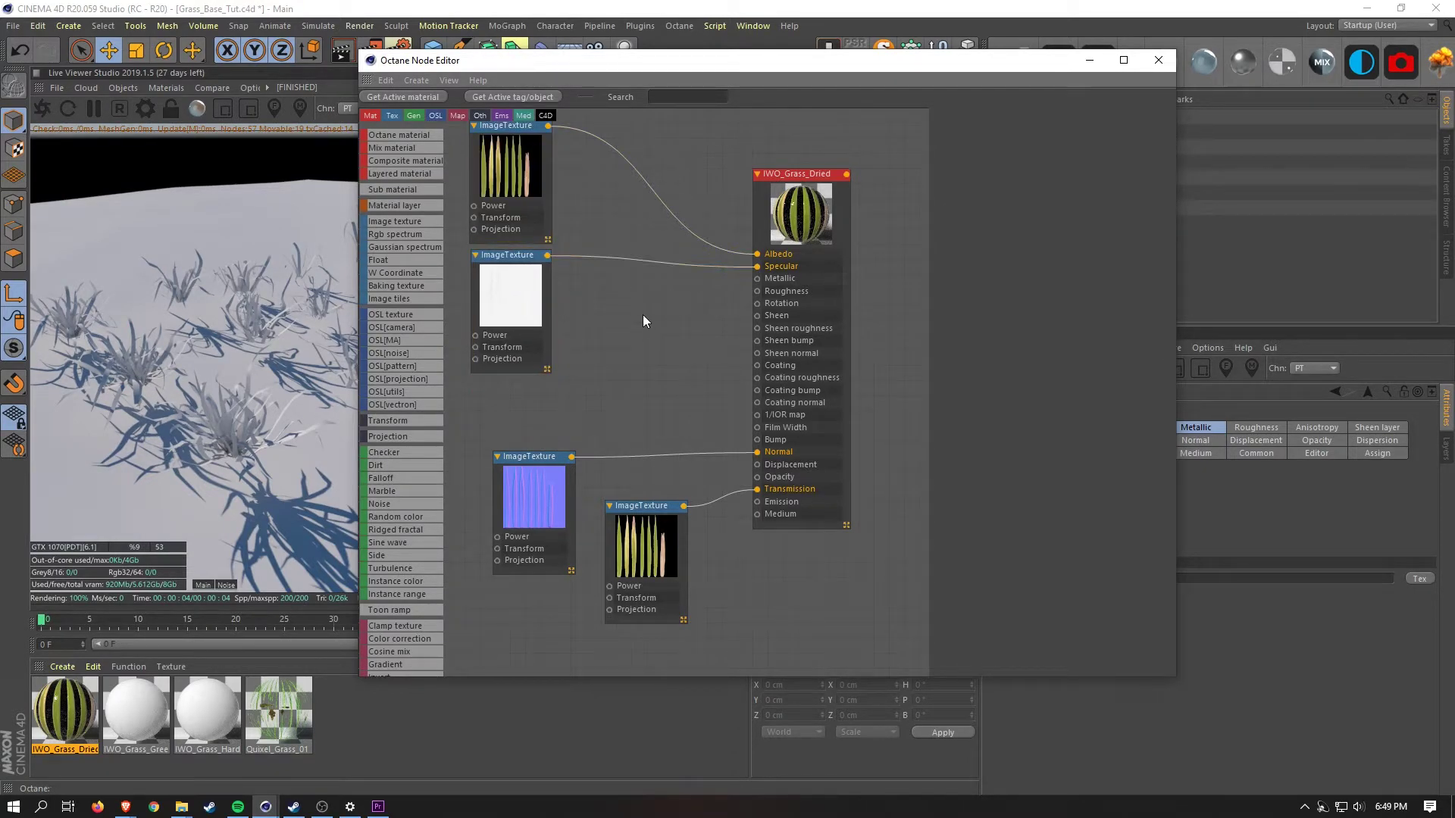
middle_drag(592, 202, 622, 254)
drag(556, 229, 554, 219)
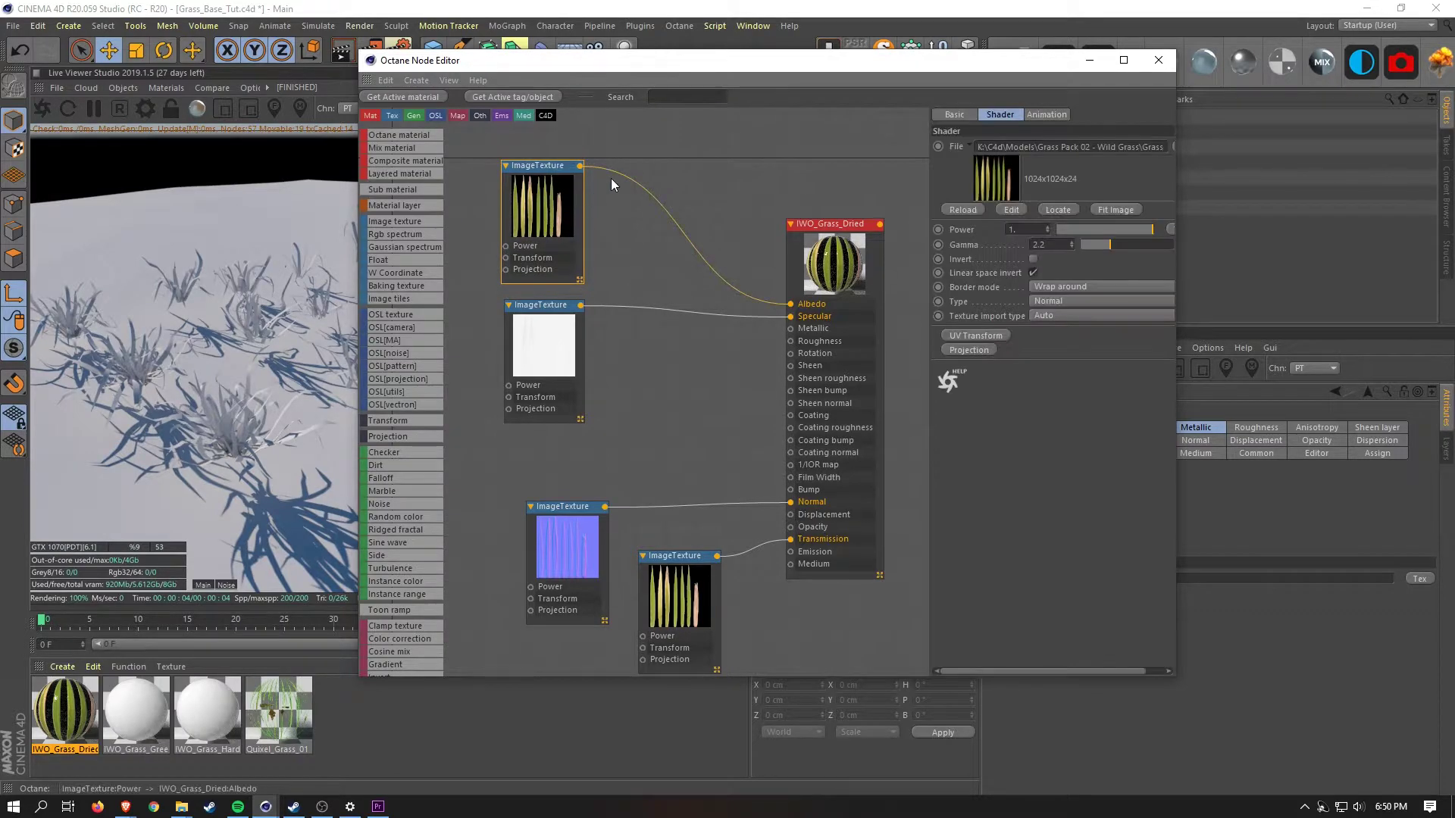
Rearrange the normal map and transmission texture nodes below the specular texture node
click(574, 550)
drag(574, 550, 548, 491)
drag(674, 595, 646, 584)
drag(593, 484, 580, 485)
drag(554, 491, 563, 485)
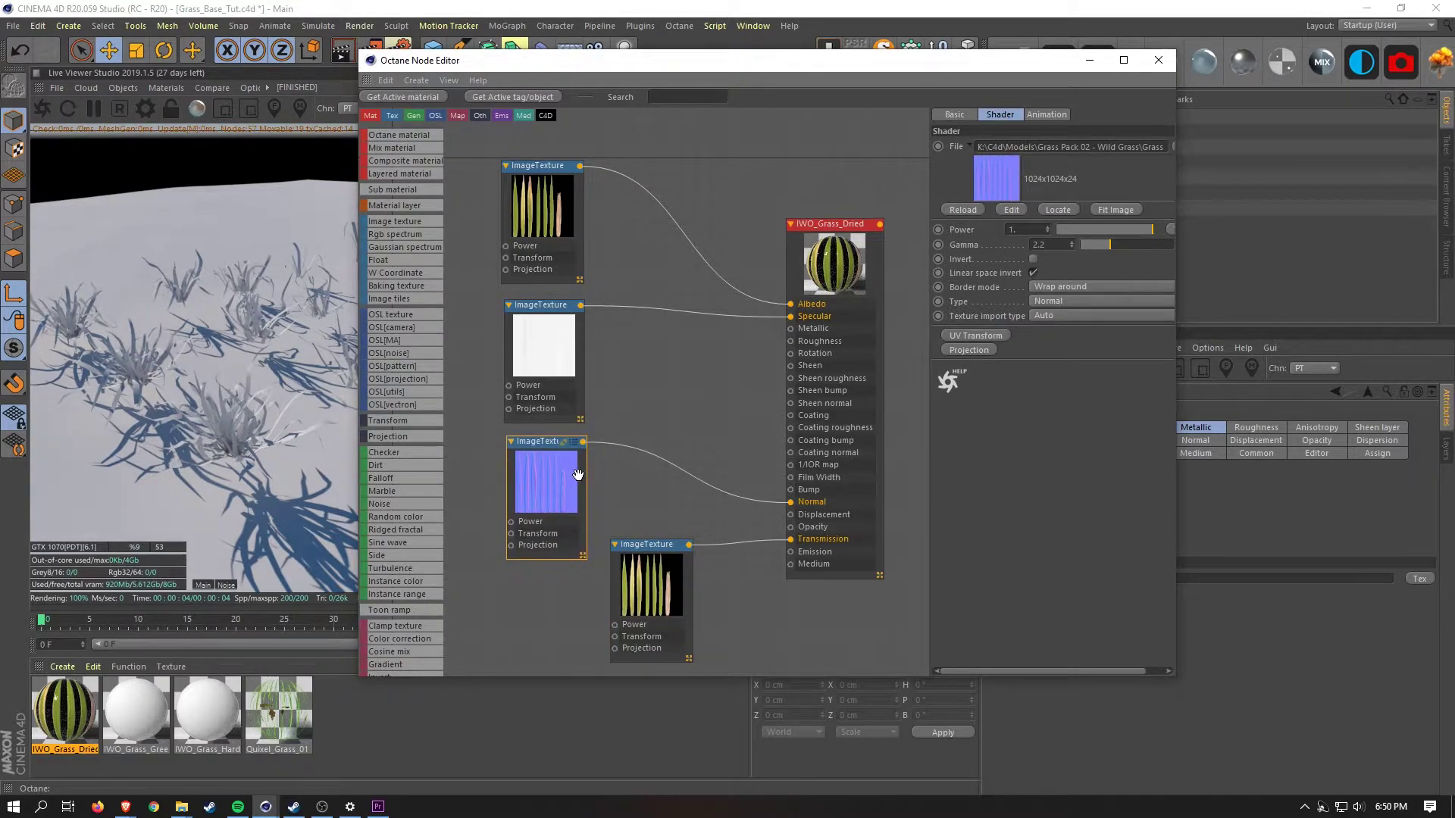
drag(526, 498, 517, 565)
Move the specular and albedo texture nodes farther from the material node to make room for more nodes
drag(552, 370, 487, 372)
middle_drag(644, 399, 680, 334)
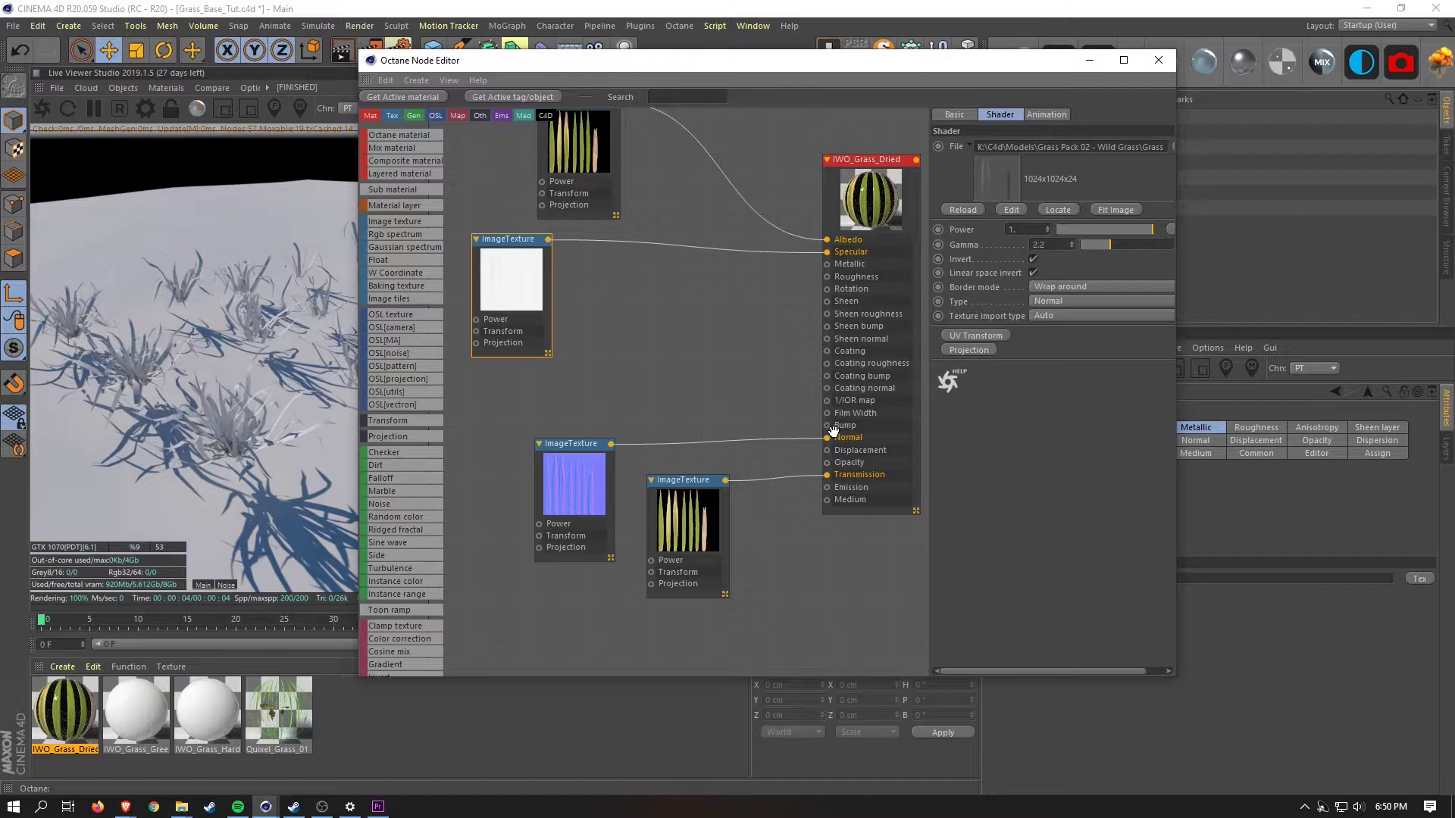
middle_drag(614, 276, 610, 335)
drag(518, 331, 481, 338)
drag(579, 204, 486, 199)
middle_drag(566, 296, 639, 288)
drag(572, 189, 559, 198)
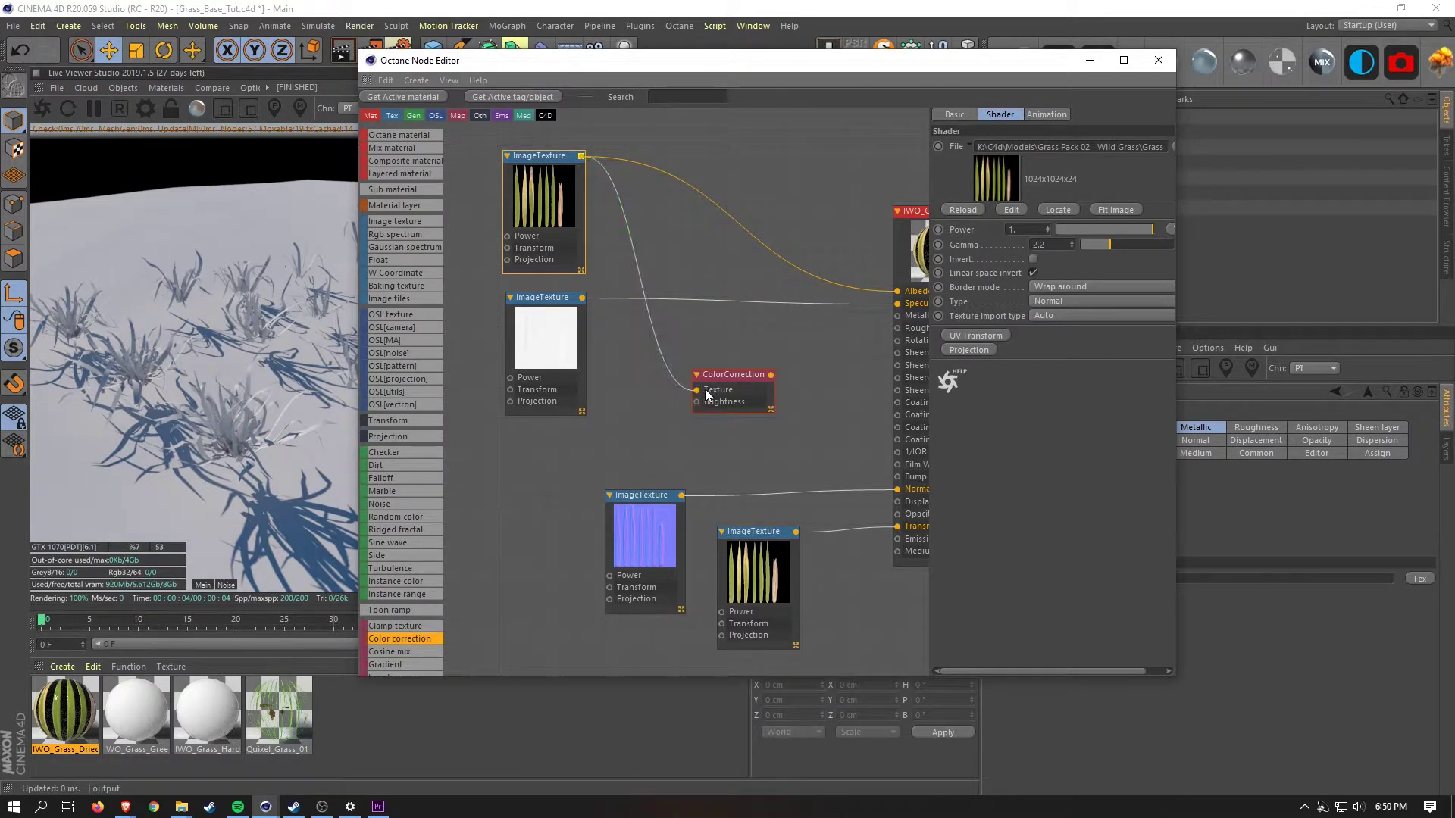
Feed the albedo texture through Color Correction and Gradient nodes into Bump, moving the gradient's black and white knots inward
drag(700, 394, 646, 392)
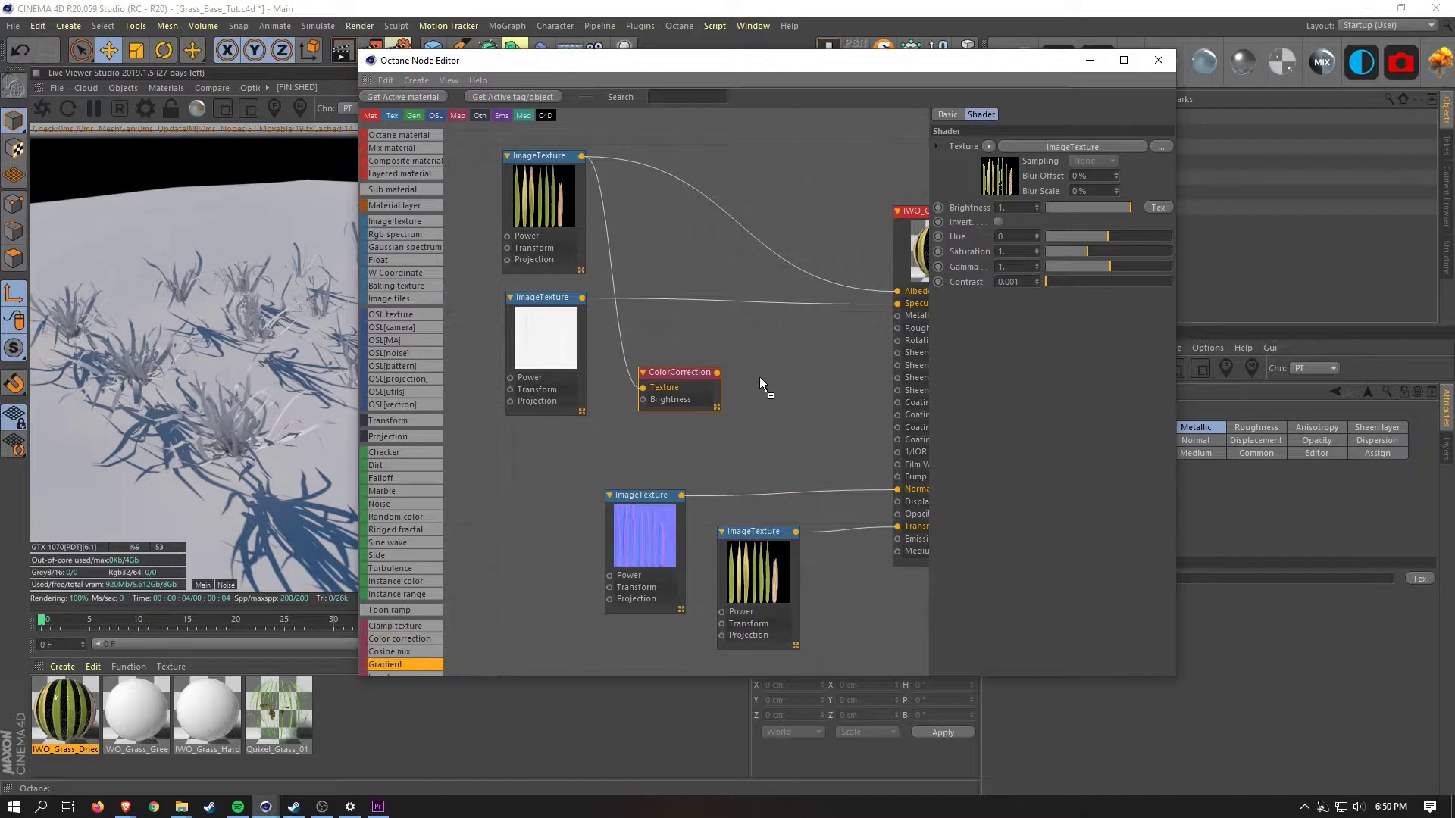
middle_drag(835, 381, 761, 394)
click(600, 385)
drag(1070, 255, 1047, 294)
drag(1165, 296, 1137, 296)
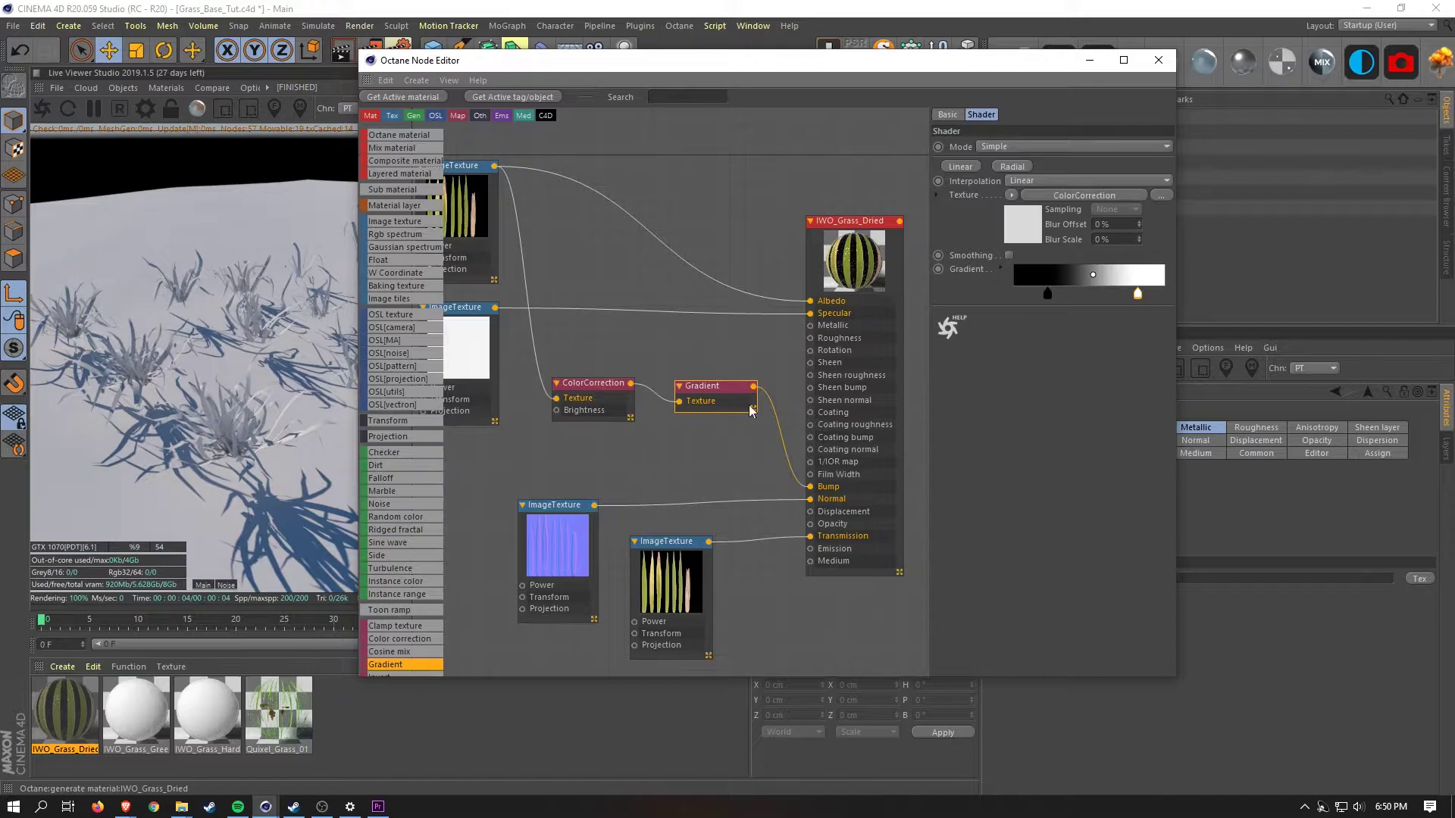
Feed a Scattering Medium with RGB Spectrum nodes on Absorption and Scattering into the dried grass material's Medium input
click(868, 265)
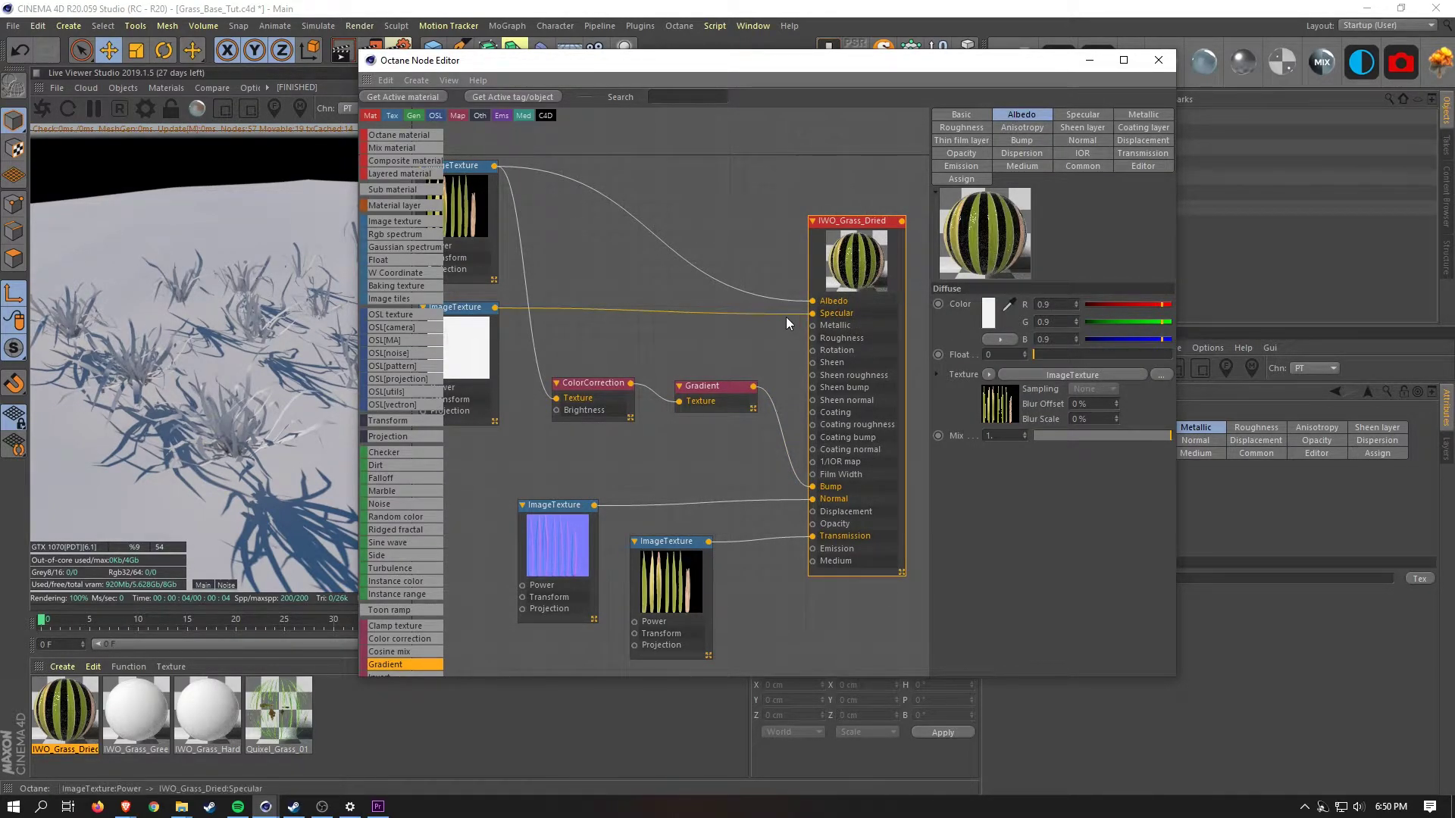
middle_drag(676, 429, 662, 420)
middle_drag(662, 420, 698, 370)
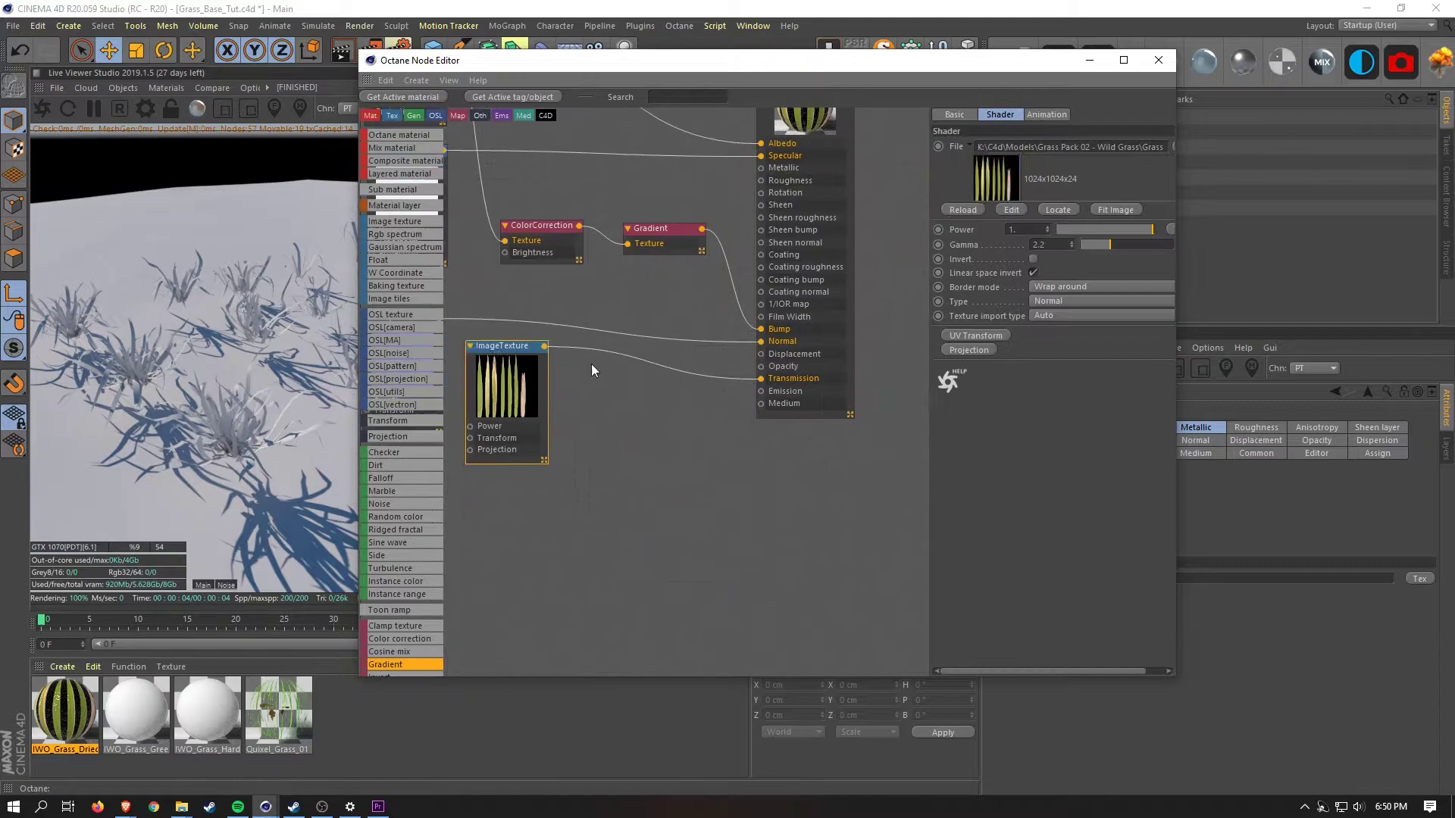
right_click(667, 455)
click(808, 620)
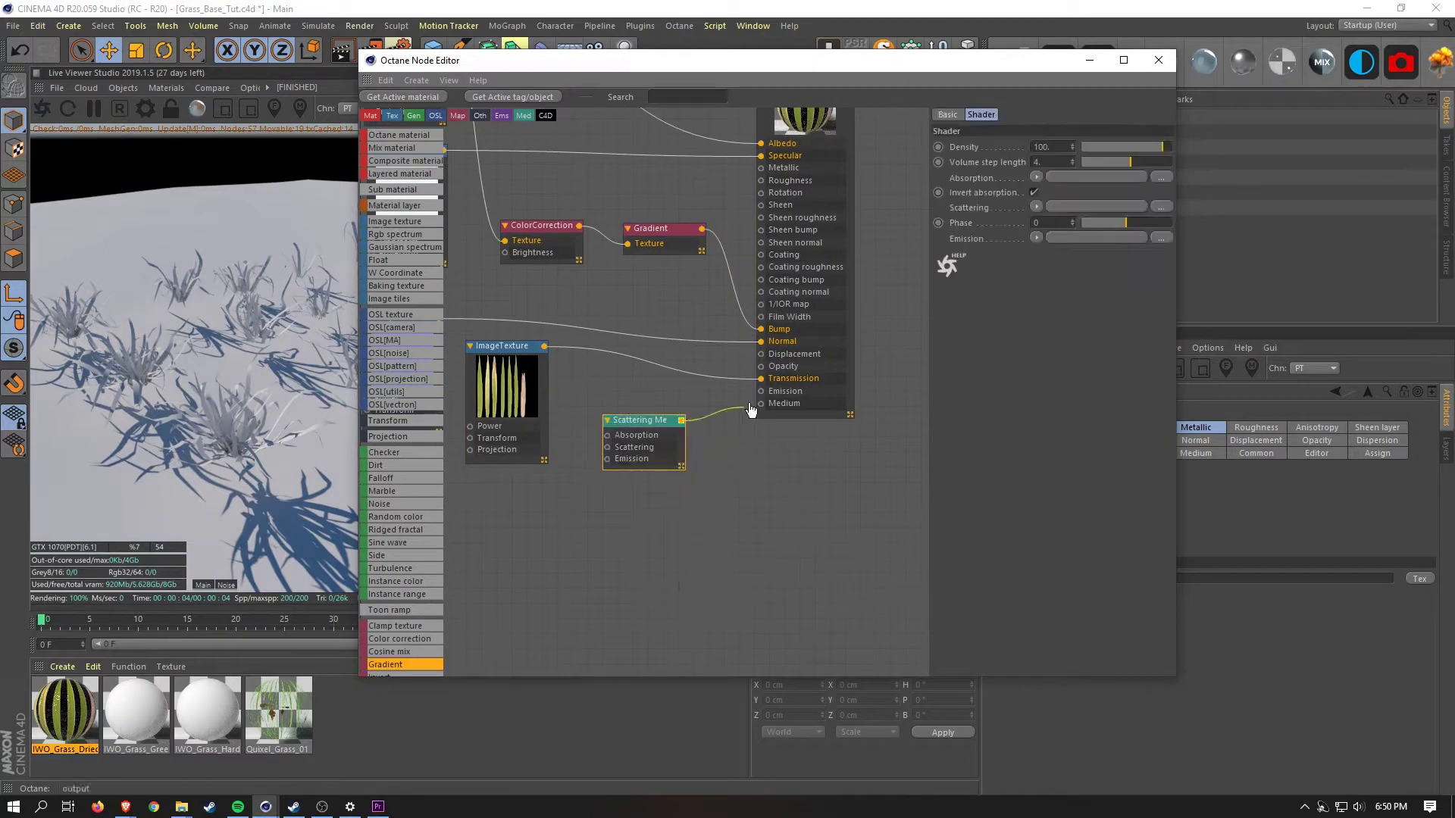
drag(394, 234, 606, 436)
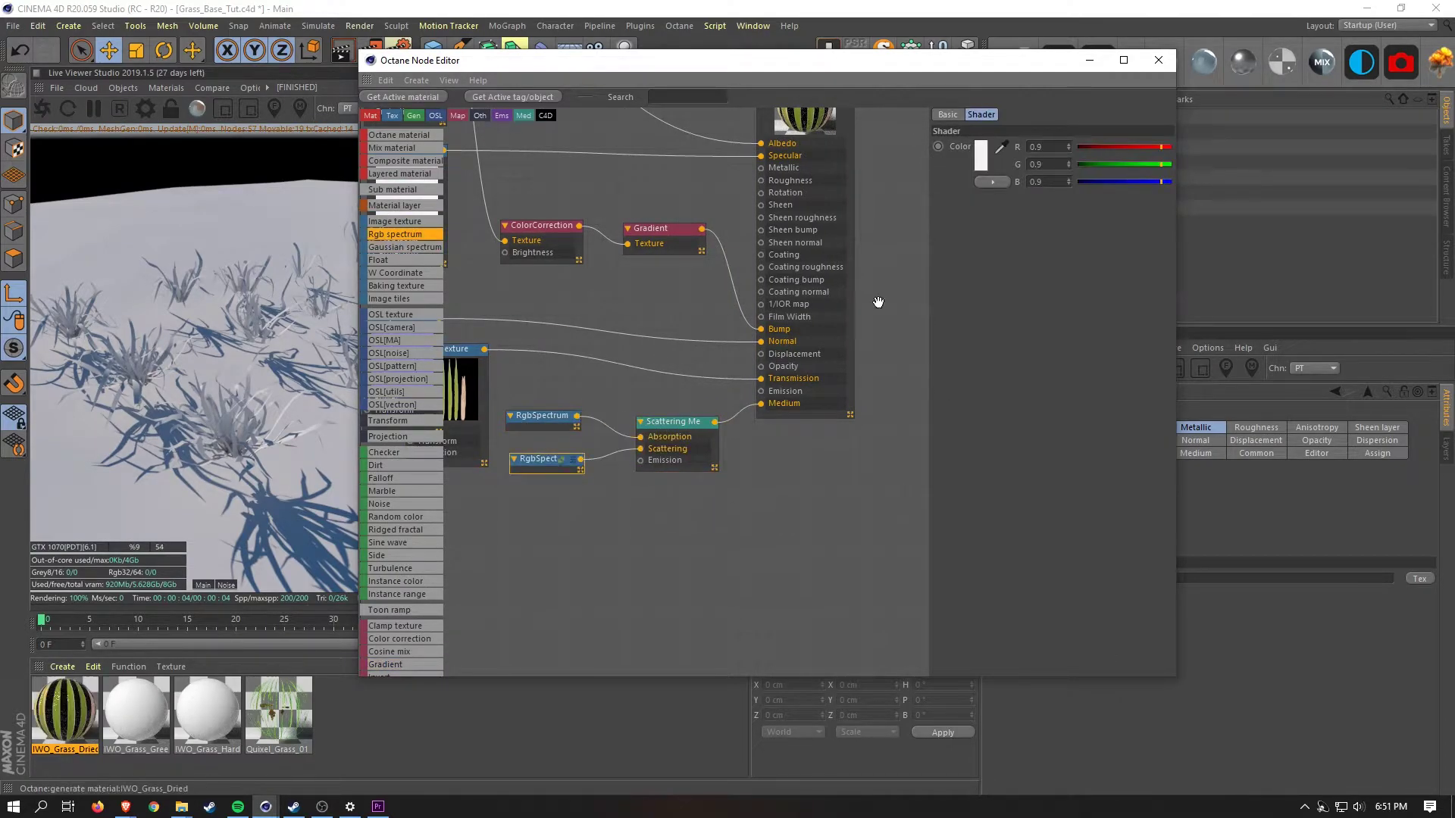
click(981, 156)
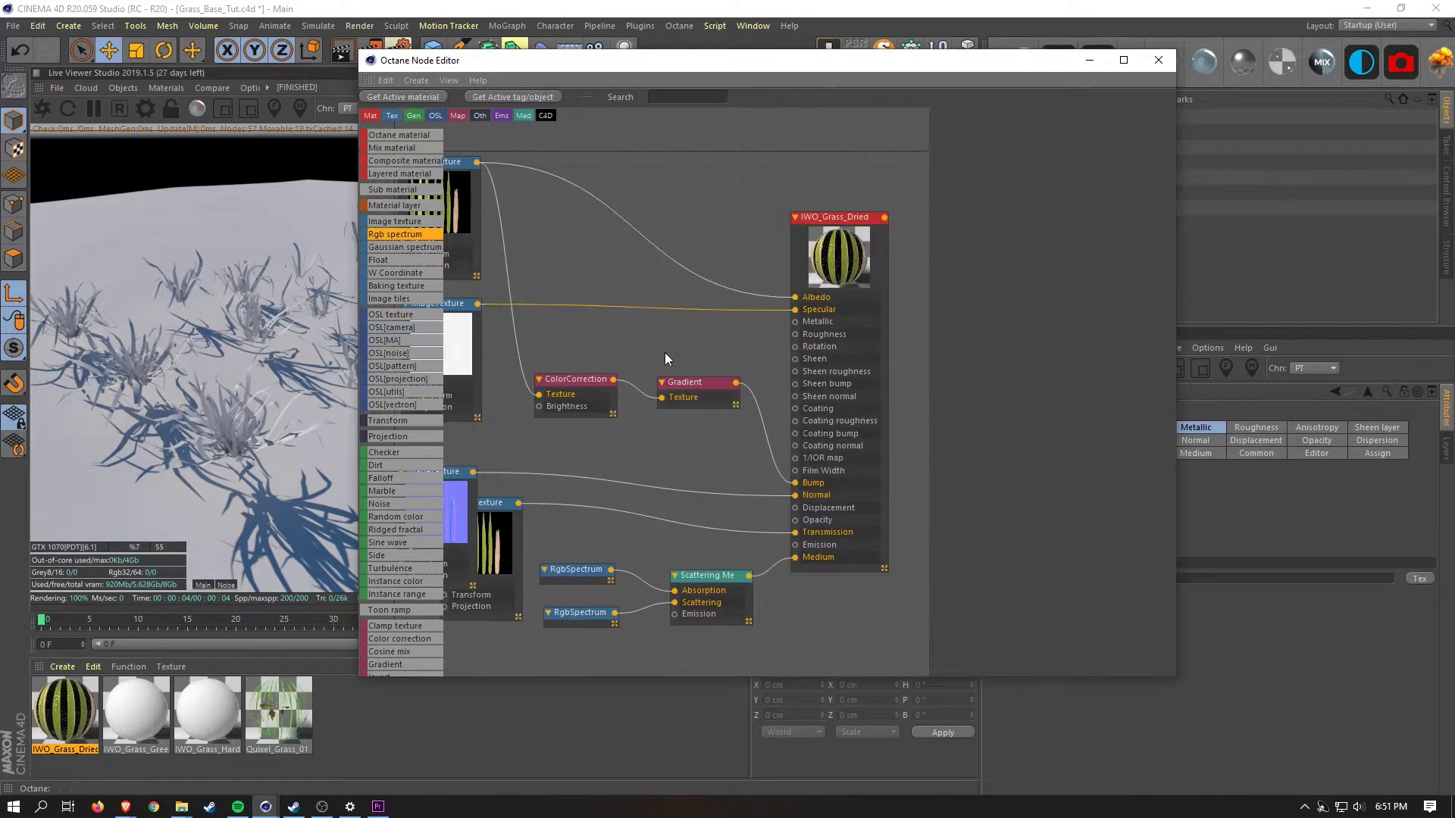
click(831, 240)
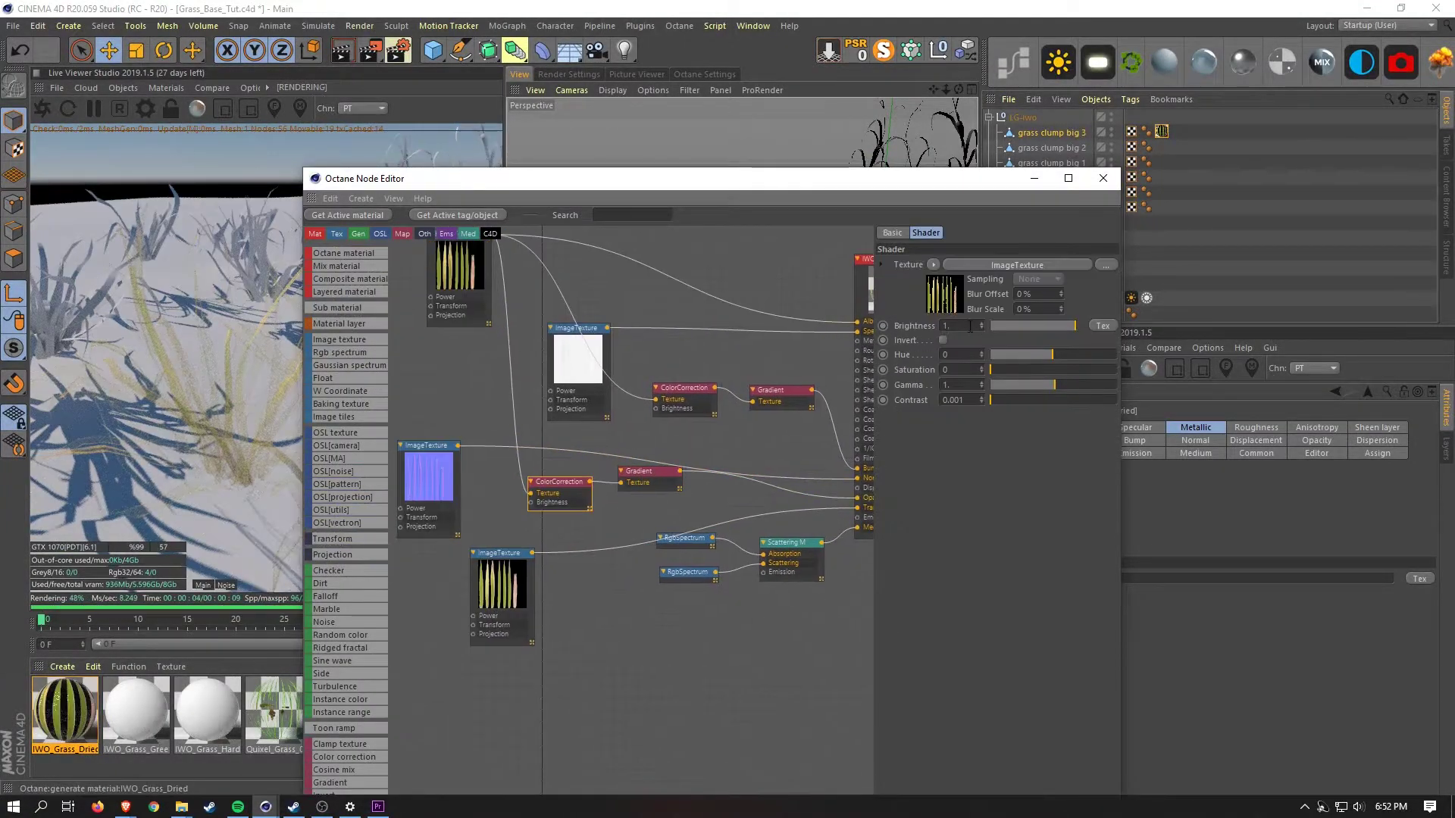
Move the black knot of the dried grass material's roughness gradient toward the dark end
right_click(977, 421)
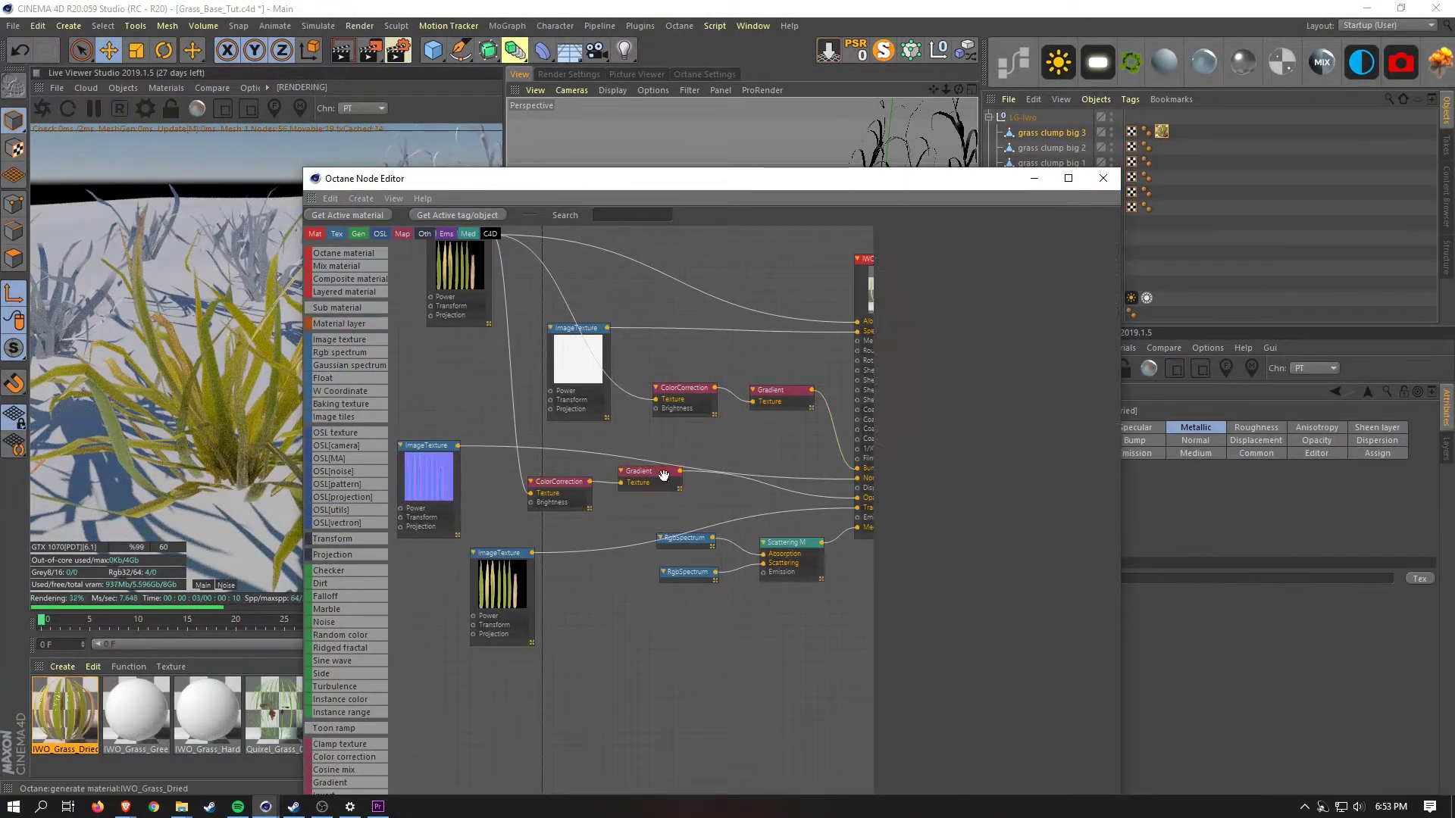
right_click(753, 453)
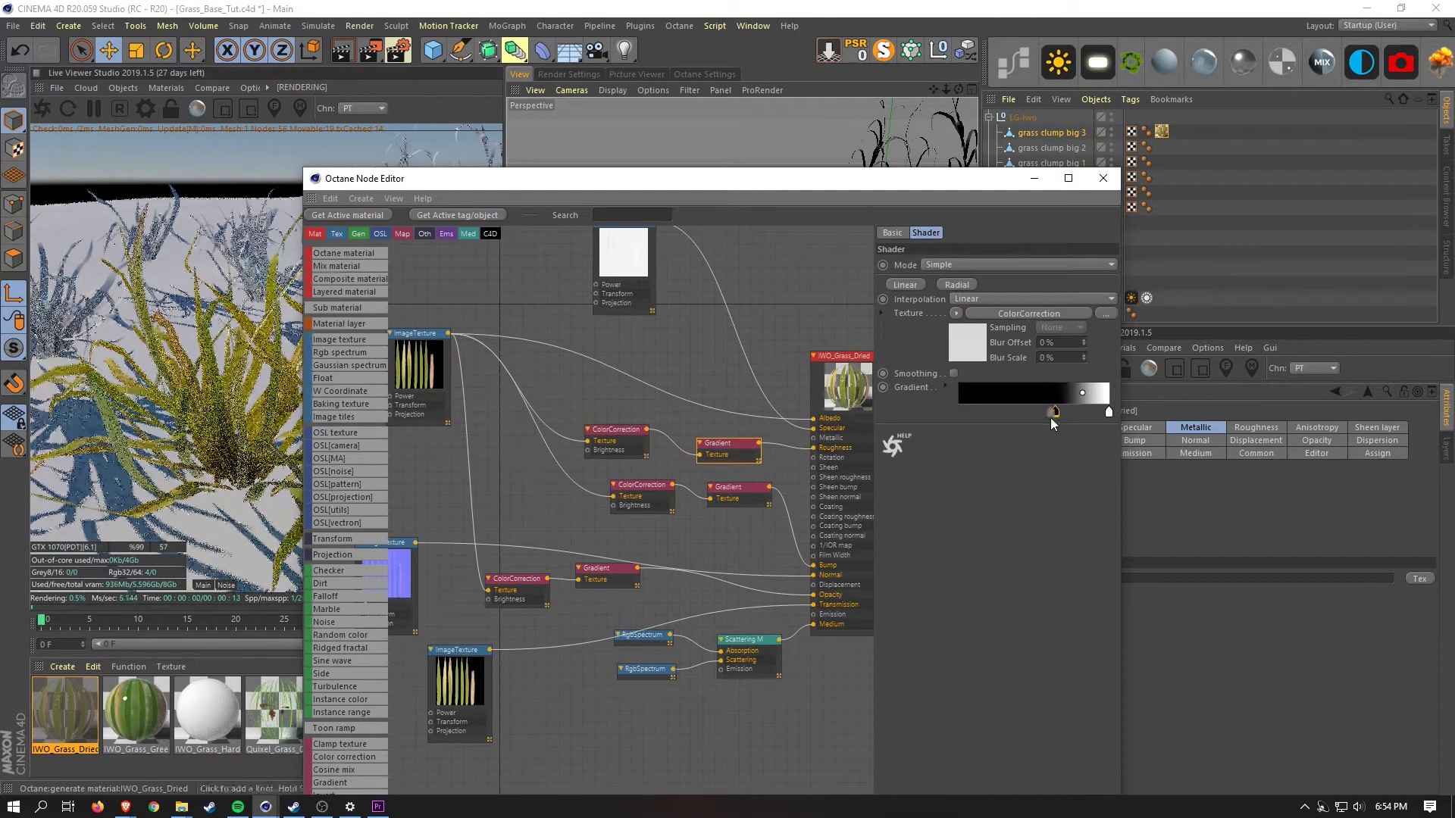
drag(1052, 423, 1010, 412)
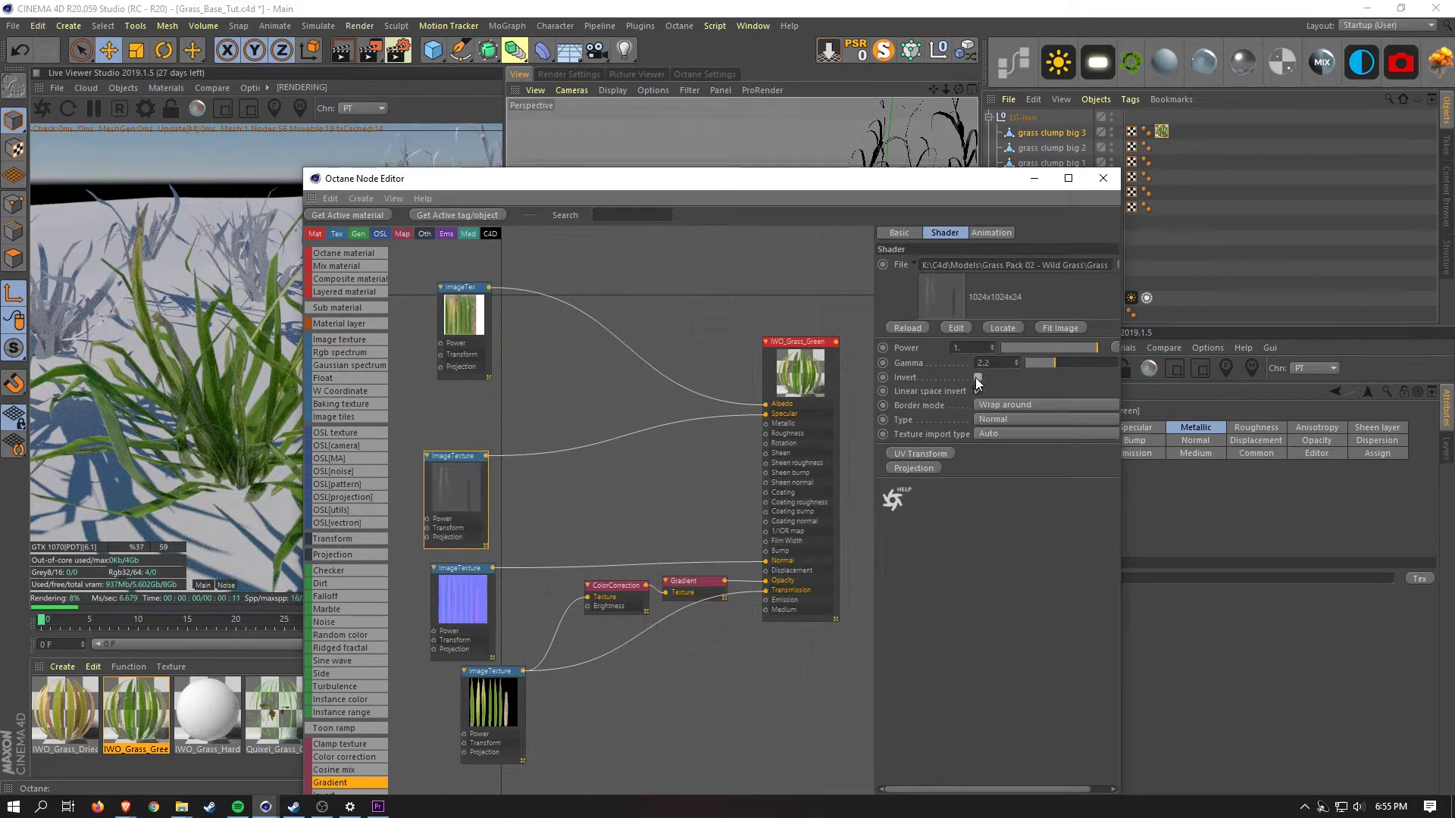
Feed the green grass albedo texture through Color Correction and Gradient into Roughness, moving the gradient's white knot near the black end
drag(564, 421, 570, 428)
drag(330, 783, 668, 435)
drag(488, 287, 573, 444)
drag(631, 433, 765, 434)
drag(1108, 413, 970, 412)
drag(809, 471, 867, 473)
middle_drag(682, 523, 636, 461)
Connect two RGB Spectrum nodes to the Absorption and Scattering of the green material's Scattering Medium and adjust the spectrum colour
drag(741, 582, 777, 549)
drag(339, 353, 682, 594)
drag(340, 352, 628, 632)
drag(656, 632, 682, 602)
click(929, 279)
click(906, 276)
drag(937, 293, 1081, 292)
click(903, 333)
Duplicate the green material's Color Correction and Gradient pair and feed the copy into Bump
middle_drag(606, 424, 637, 512)
ctrl+drag(585, 457, 593, 512)
drag(710, 519, 808, 577)
click(683, 520)
click(661, 358)
drag(662, 179, 670, 78)
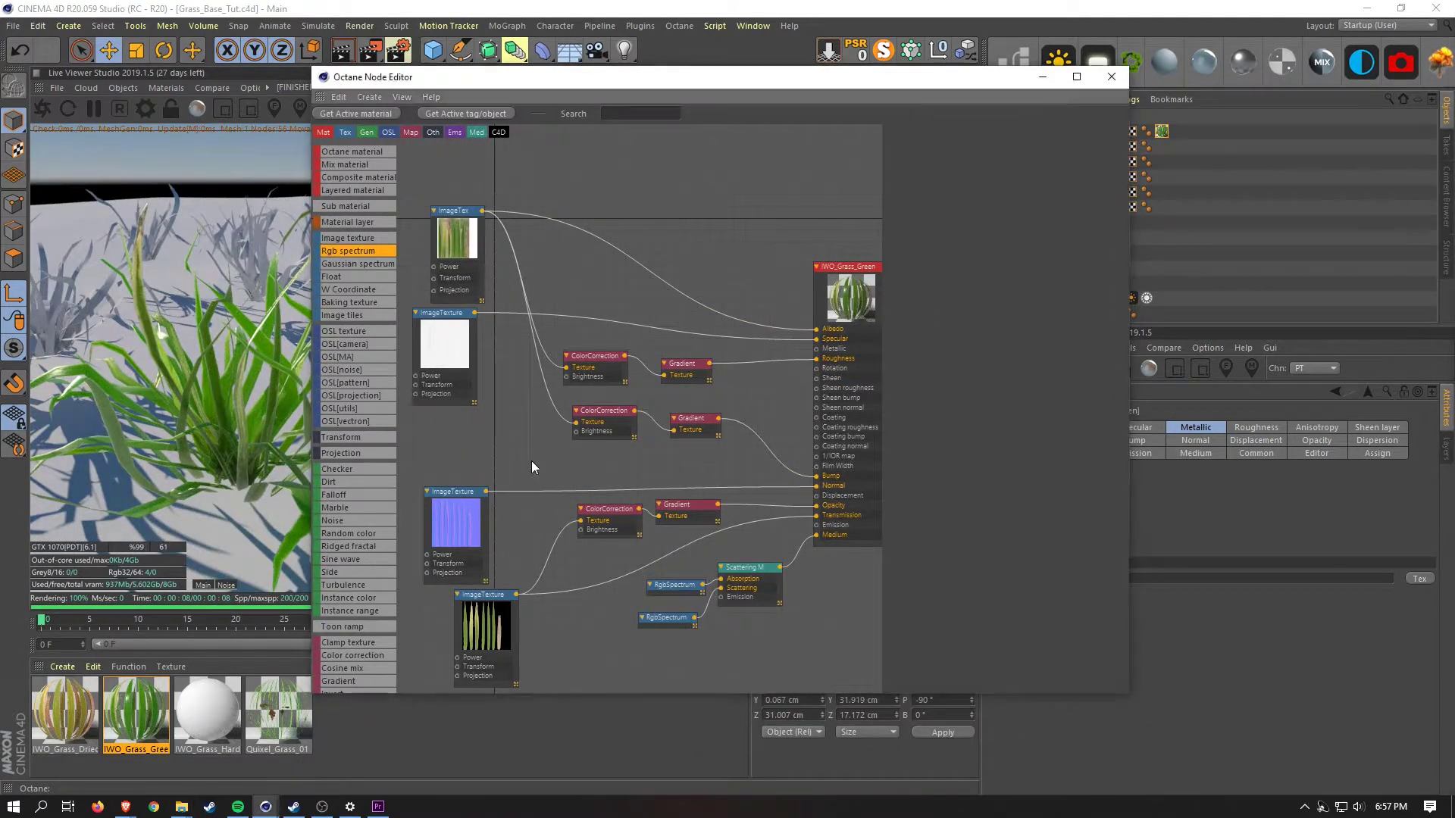
Load the hard dried grass textures into the IWO_Grass_Hard_Dried node graph and connect the transmission texture to Transmission
click(207, 711)
click(355, 114)
drag(1454, 303, 476, 234)
drag(1454, 303, 508, 426)
drag(513, 258, 606, 205)
drag(545, 448, 561, 497)
drag(503, 239, 574, 491)
drag(608, 491, 703, 454)
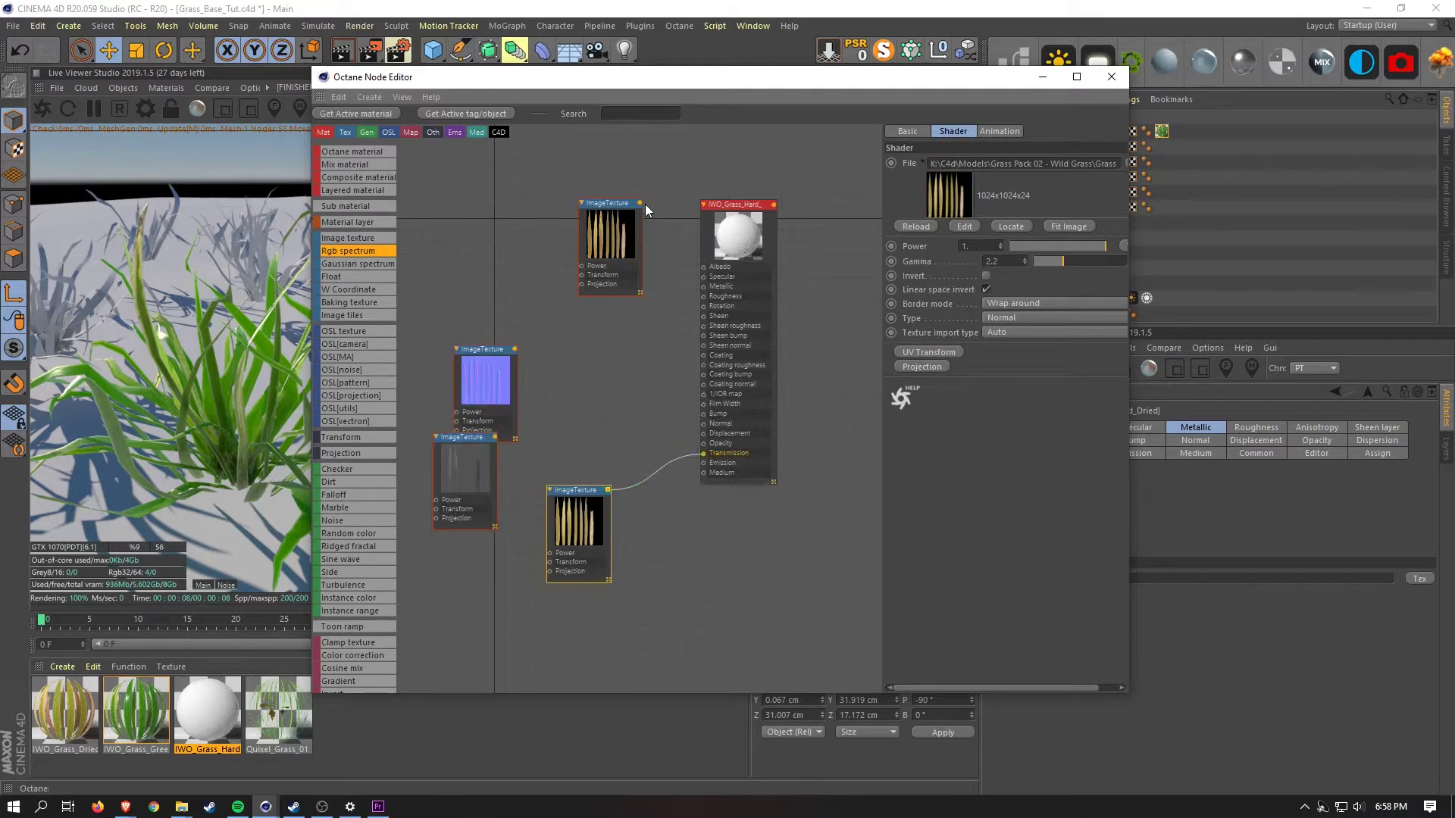
Connect the hard dried textures to Albedo, Normal and Specular, and apply the material to grass clump big 3
drag(639, 204, 703, 267)
drag(570, 350, 703, 424)
drag(496, 285, 698, 292)
drag(574, 492, 448, 525)
drag(206, 721, 1162, 131)
drag(735, 205, 781, 209)
Feed the transmission texture through Color Correction and Gradient into Opacity, moving the gradient's white knot to the black end
drag(352, 656, 552, 449)
drag(338, 681, 667, 446)
drag(476, 536, 522, 461)
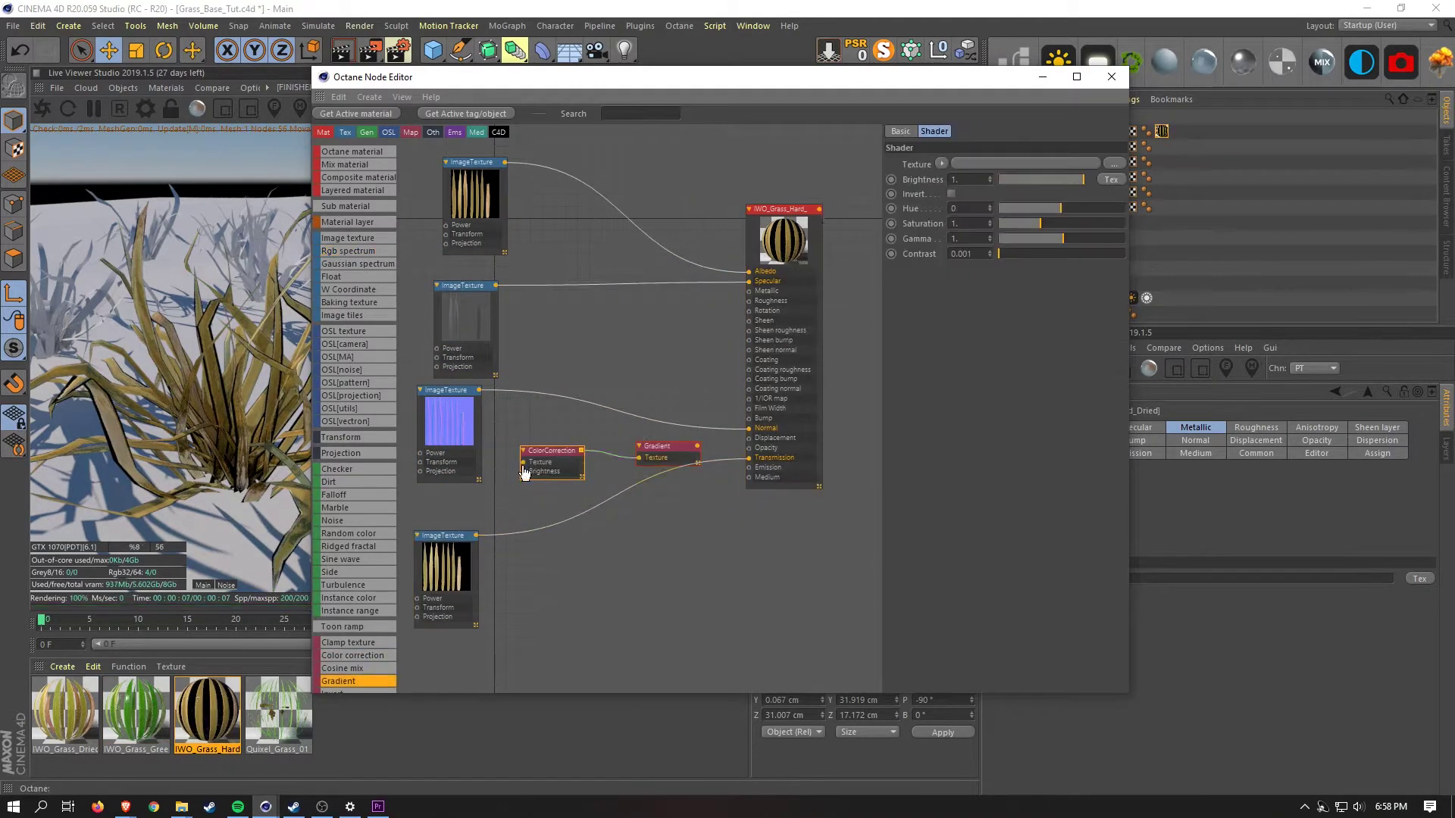
drag(697, 446, 748, 447)
click(658, 446)
drag(1116, 310, 969, 310)
Route the hard dried albedo texture through new Color Correction and Gradient nodes into Bump, moving the gradient's black knot inward
drag(352, 656, 629, 320)
drag(448, 391, 452, 401)
drag(504, 162, 541, 339)
drag(338, 681, 656, 332)
drag(687, 332, 749, 418)
drag(969, 310, 1027, 312)
mouse_move(654, 332)
mouse_down()
mouse_move(642, 266)
mouse_move(650, 348)
mouse_up()
Connect the upper Gradient node to the hard dried material's Roughness and review the material's settings
drag(675, 265, 749, 300)
click(643, 268)
click(783, 209)
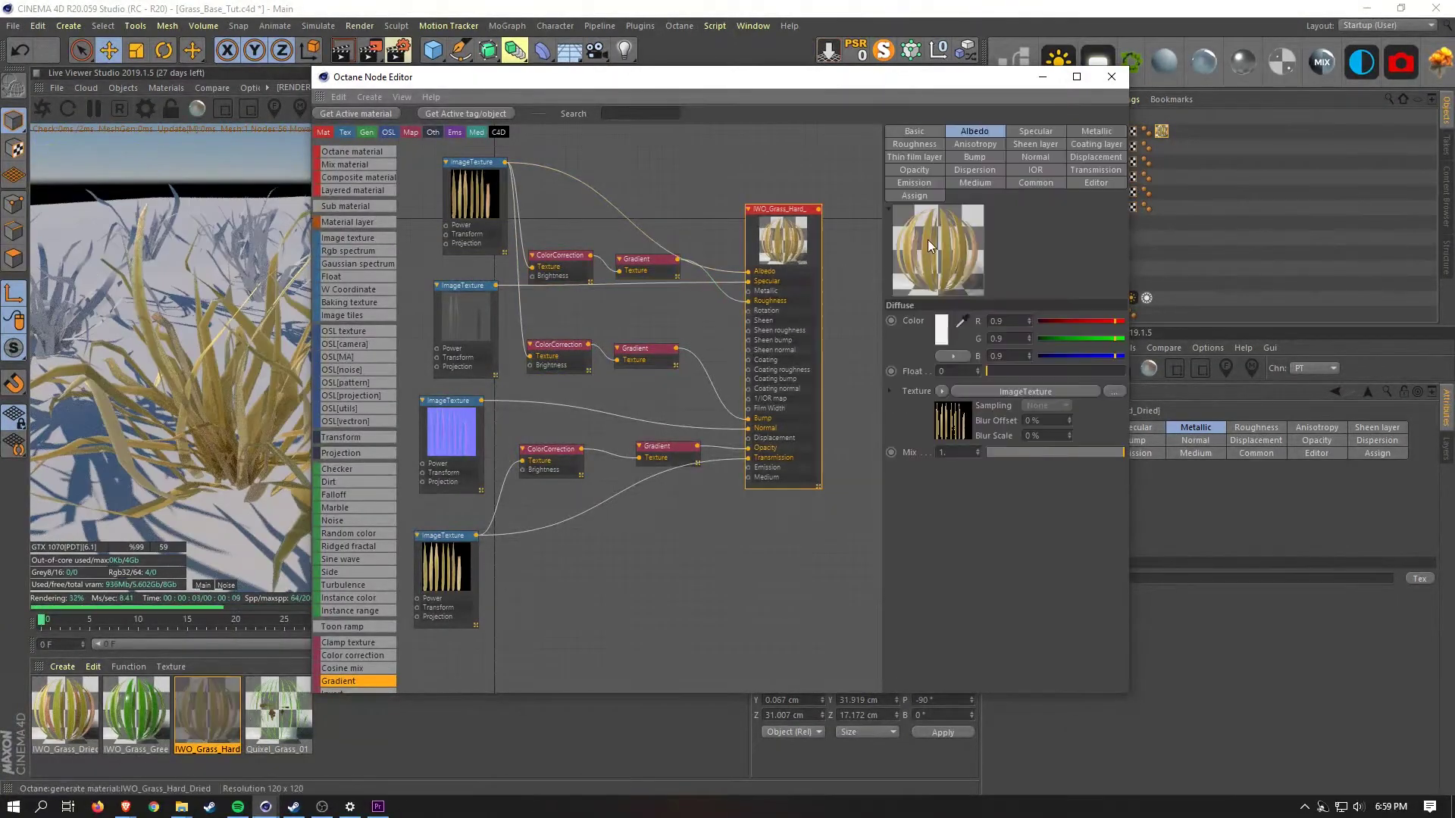
Add a Color Correction node to the green grass material's graph and apply the material to grass clump big 3
double_click(136, 710)
drag(352, 656, 633, 234)
drag(136, 710, 1161, 131)
drag(1041, 269, 1052, 256)
click(1112, 77)
click(139, 764)
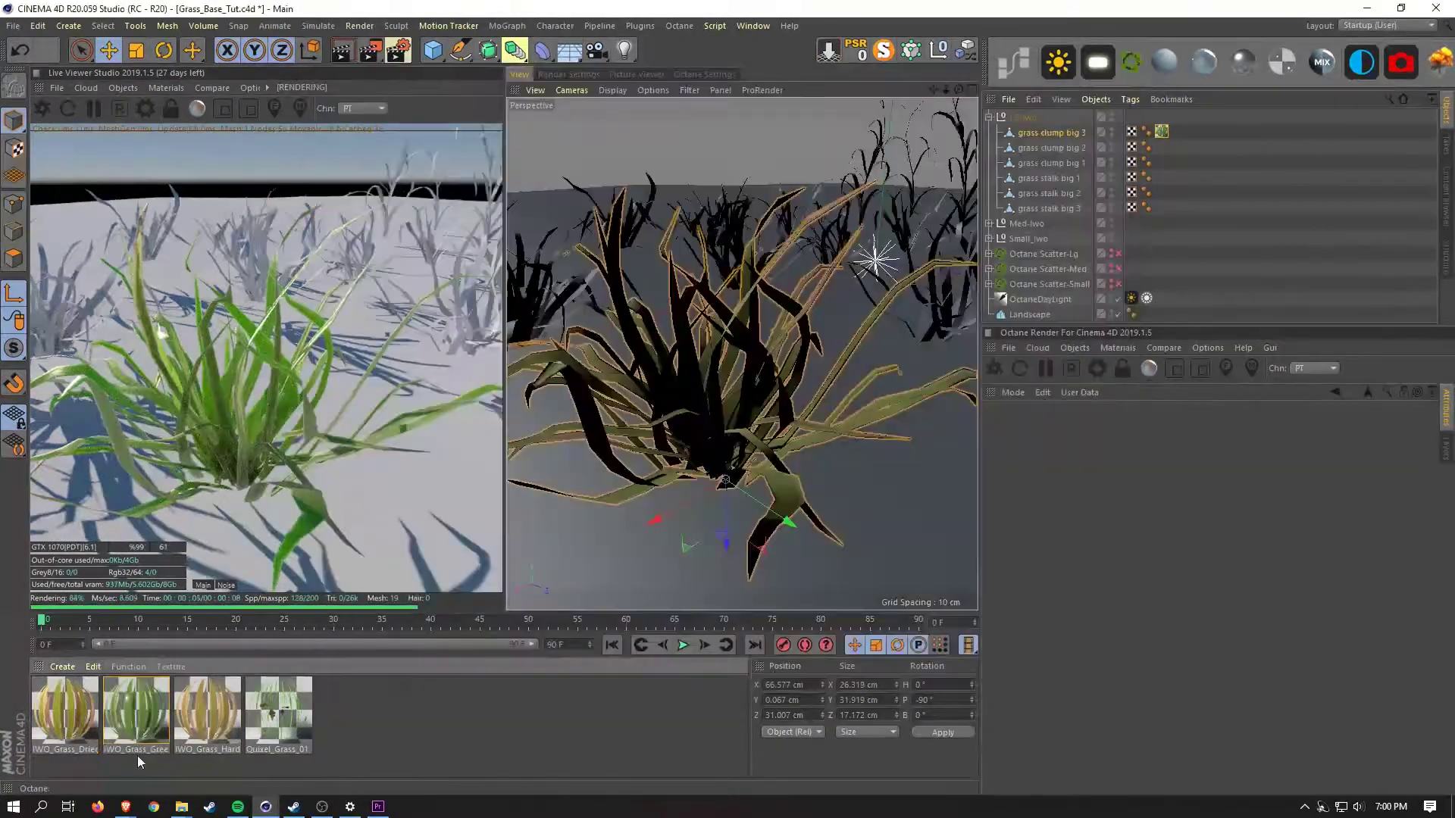
Apply IWO_Grass_Hard_Dried to grass clump big 2 and copy the grass material tags onto the other large, medium and small clumps and stalks
alt+drag(720, 341, 728, 394)
scroll(720, 394, down, 10)
drag(208, 710, 1051, 148)
click(989, 224)
ctrl+drag(1176, 132, 1175, 163)
ctrl+drag(1176, 148, 1176, 239)
ctrl+drag(1176, 162, 1176, 299)
drag(1432, 223, 1434, 262)
ctrl+drag(1176, 193, 1176, 254)
drag(1434, 261, 1434, 303)
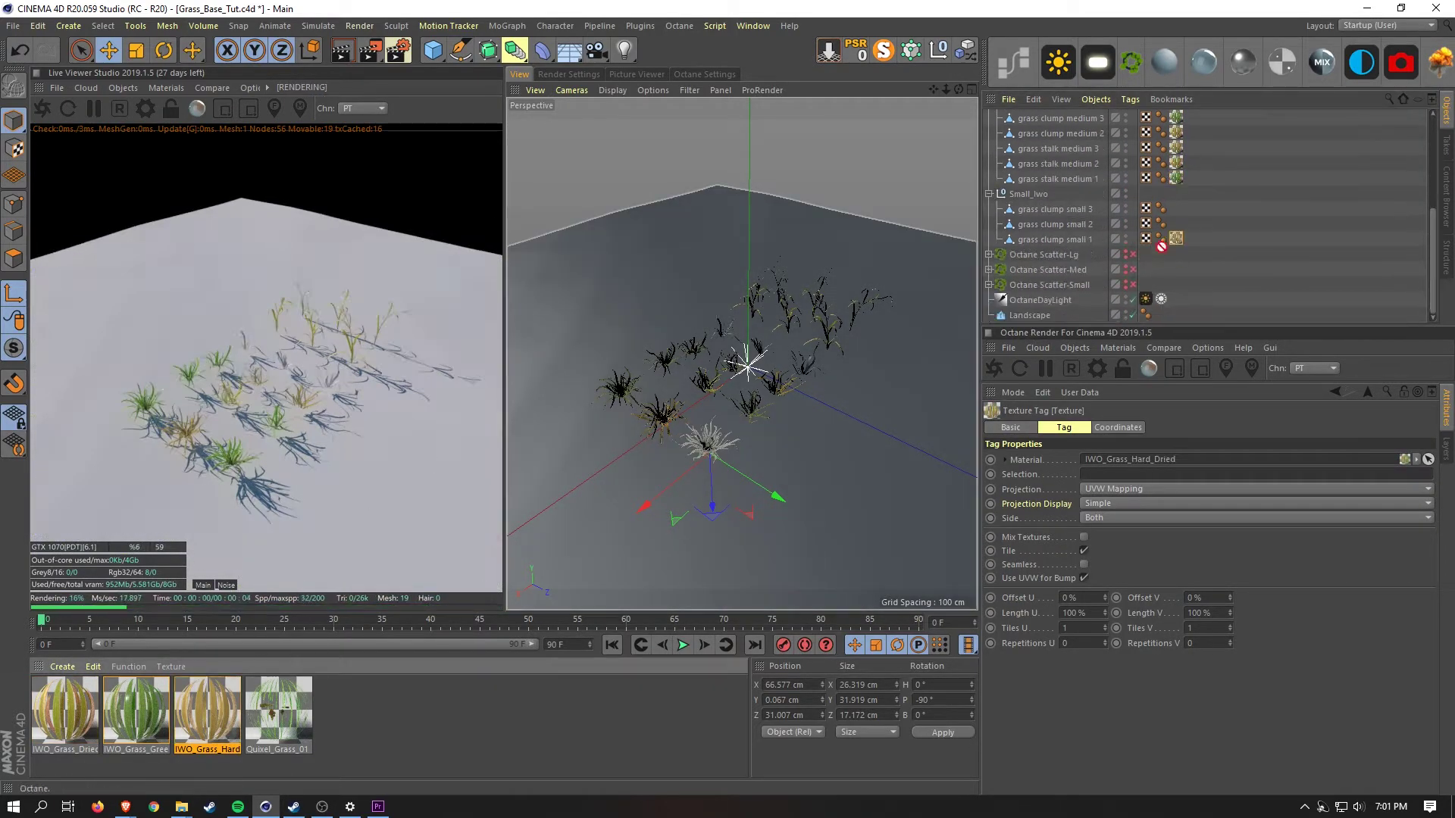
click(1409, 225)
Place the LG, Med and Small Iwo groups inside the Octane Scatter objects of matching size
click(989, 117)
click(989, 133)
click(989, 148)
drag(1028, 148, 1050, 224)
drag(1027, 133, 1048, 178)
drag(1023, 117, 1043, 132)
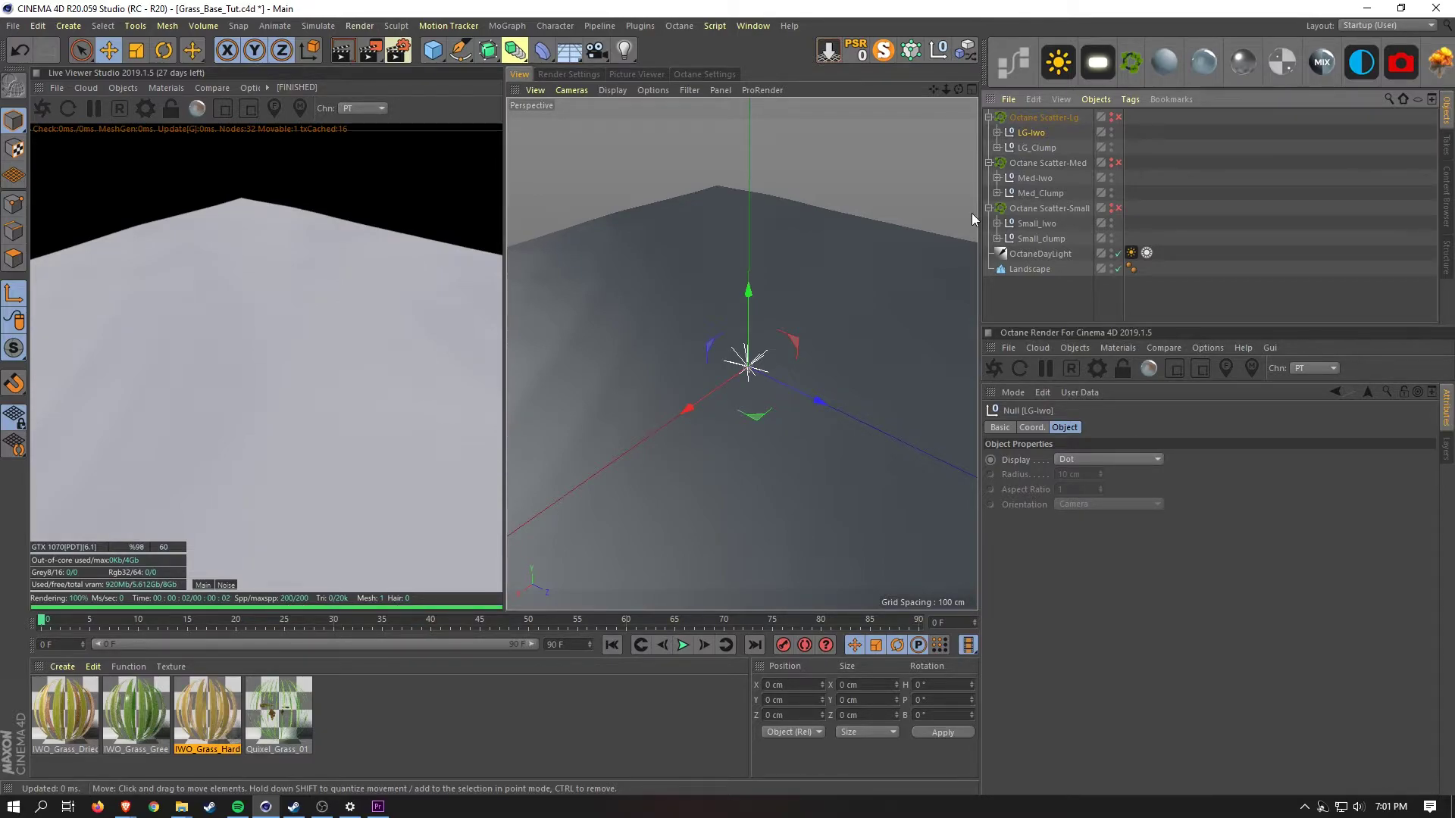
click(1043, 297)
Enable the Octane Scatter-Small, Octane Scatter-Med and Octane Scatter-Lg objects
click(1029, 269)
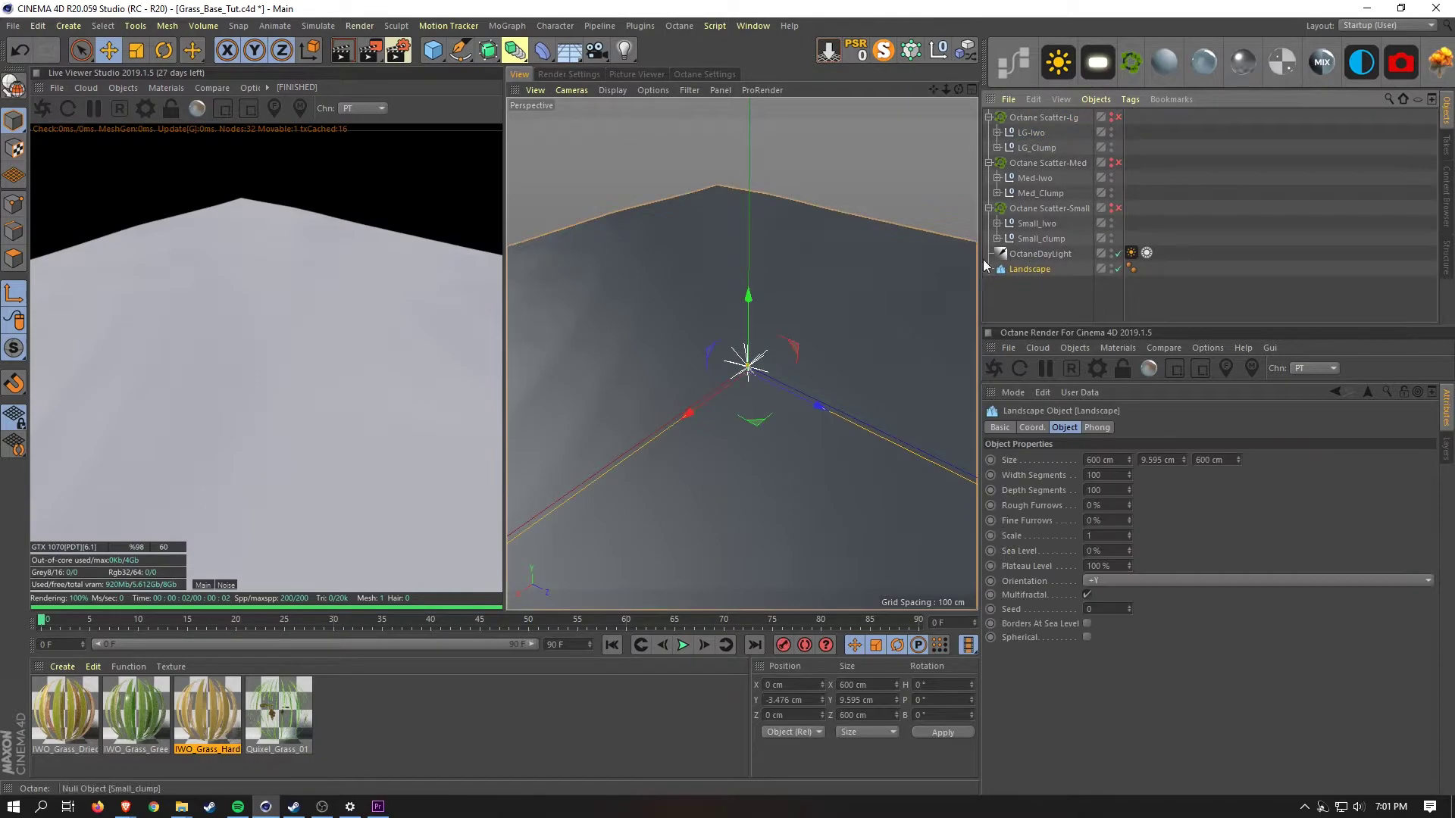
scroll(685, 386, down, 5)
scroll(753, 389, up, 3)
alt+drag(754, 389, 744, 322)
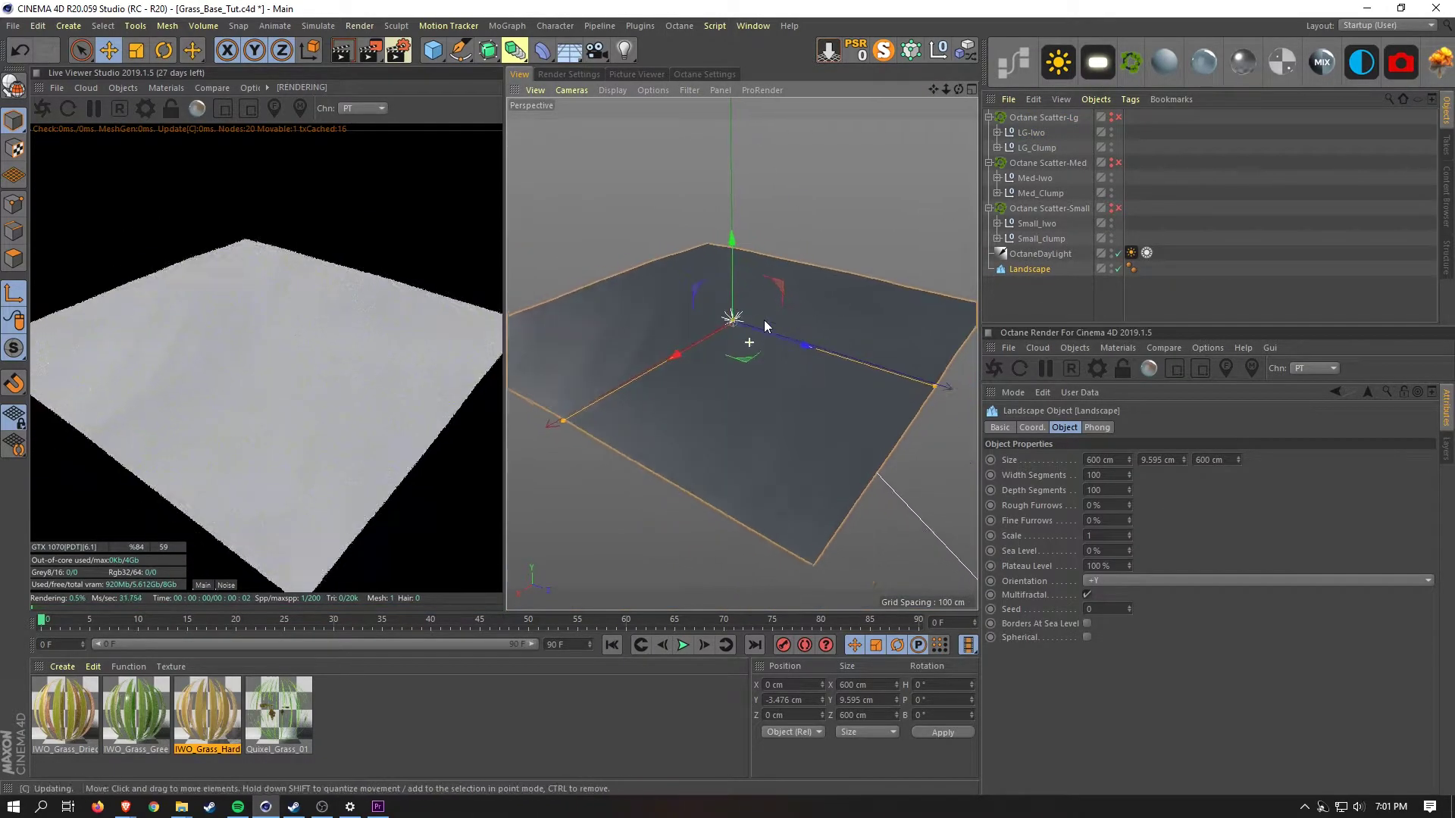
scroll(745, 322, up, 2)
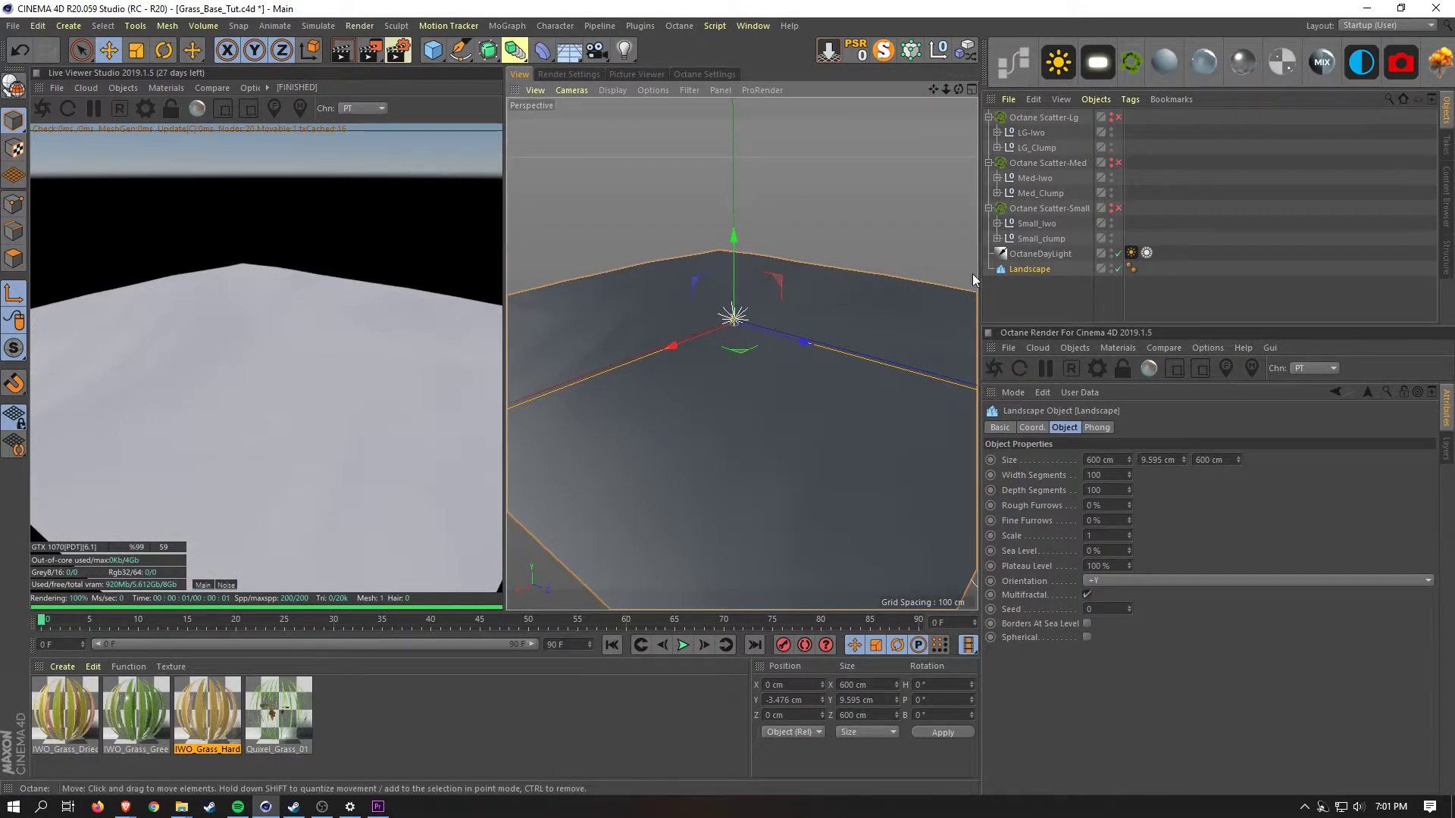
click(1045, 208)
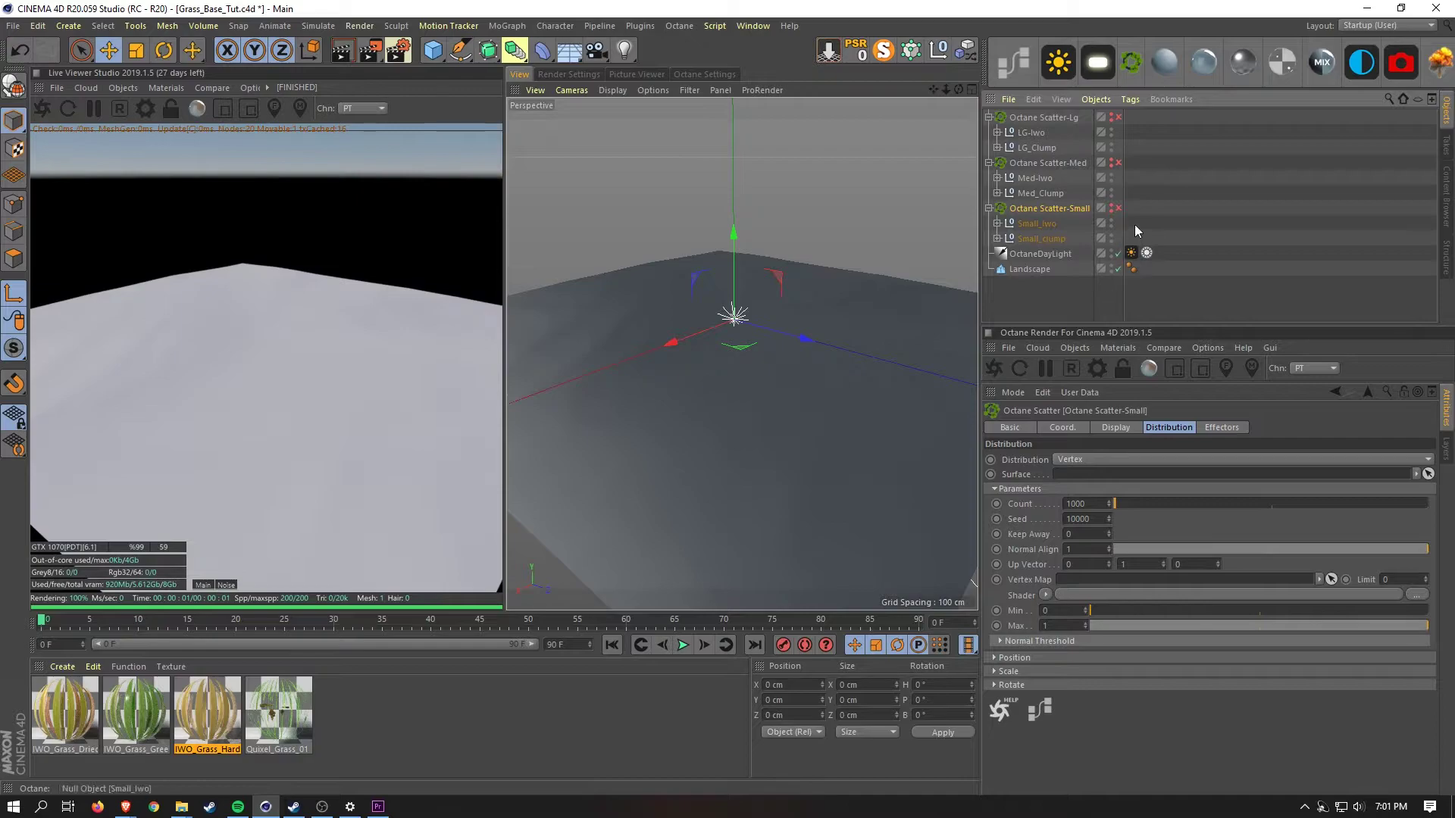
click(1111, 208)
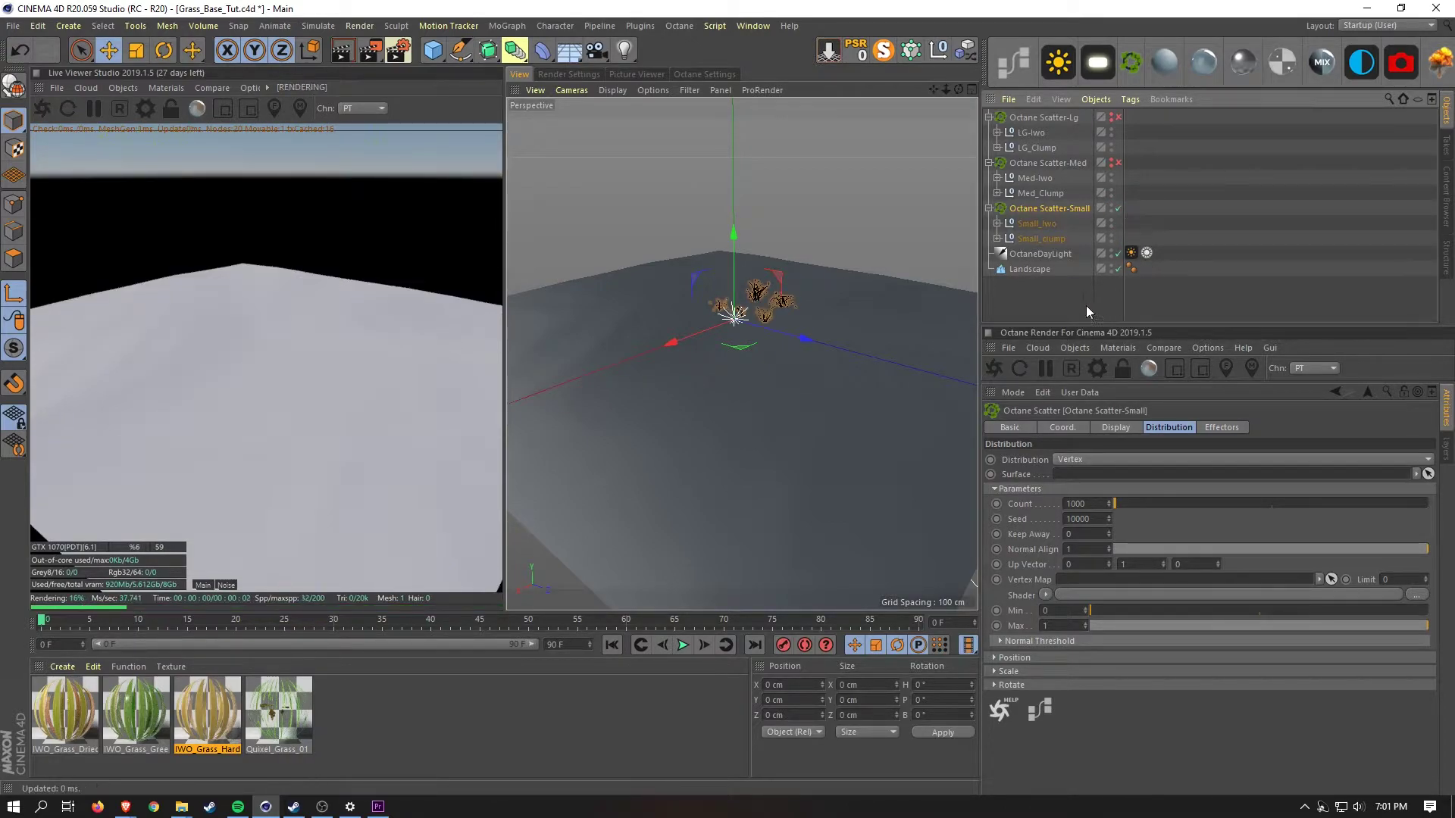
click(1118, 163)
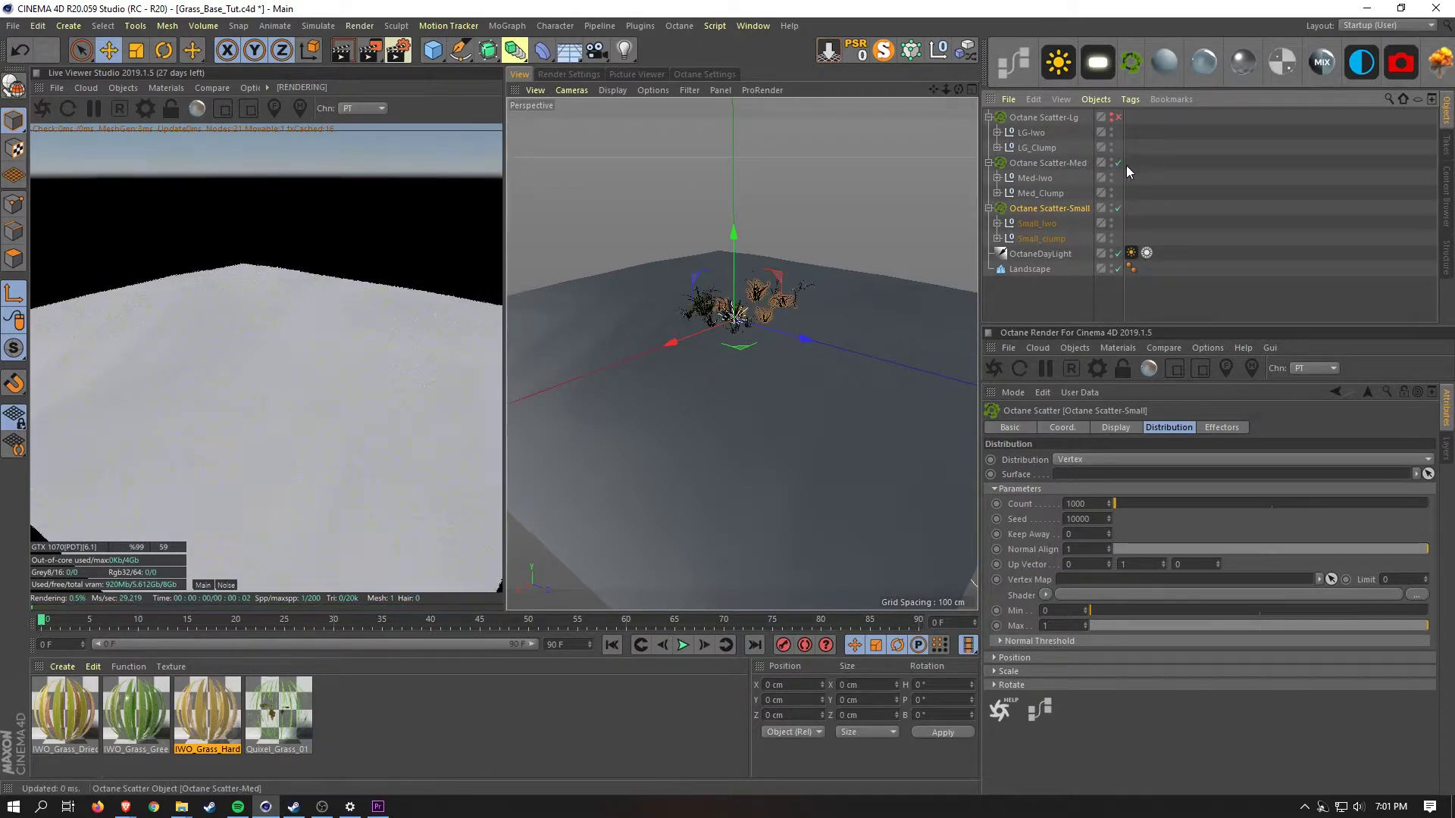
click(1117, 118)
Move all six Iwo and clump groups off the landscape, to about 511 cm in X
shift+click(1043, 147)
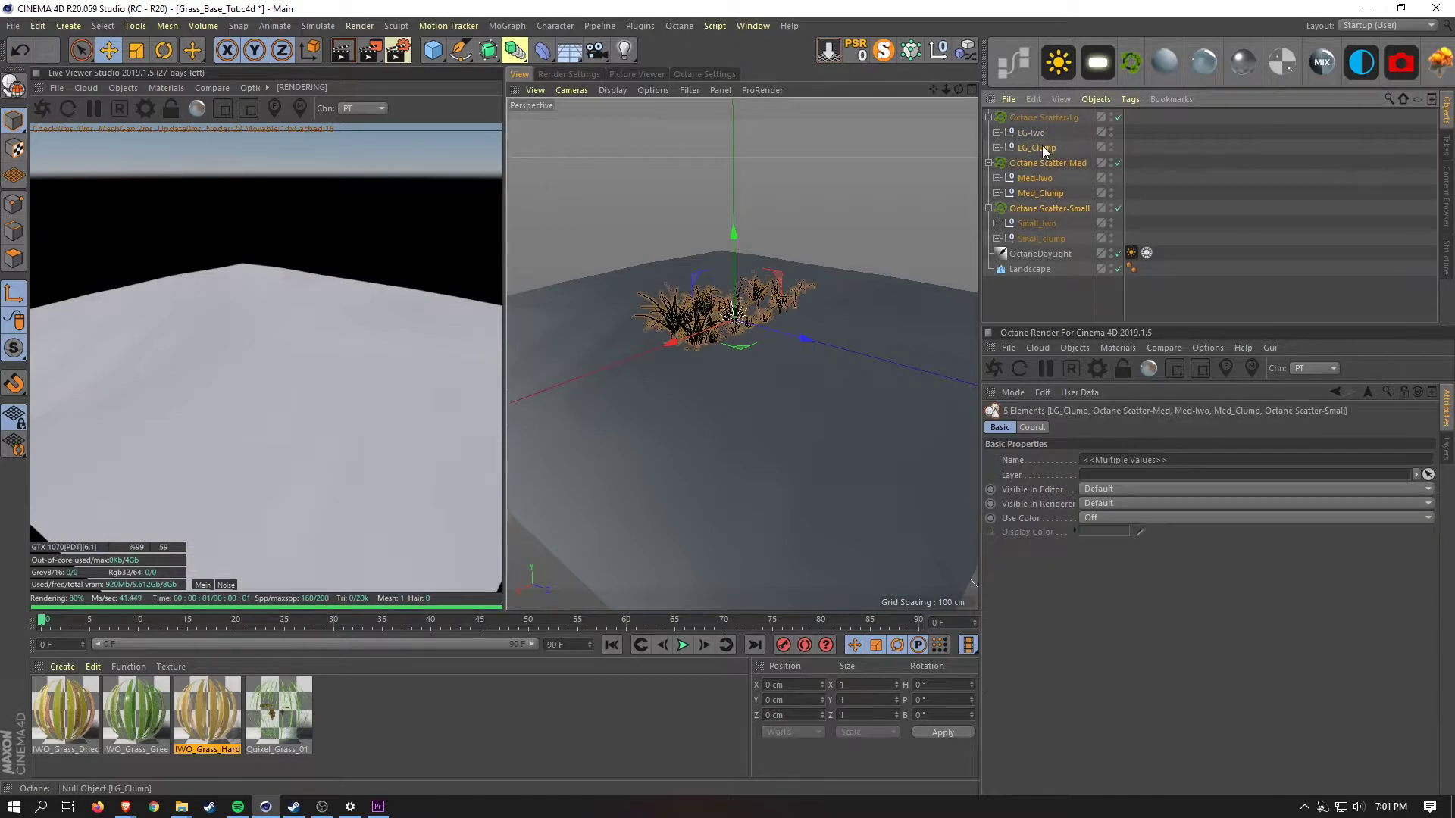
click(1038, 137)
shift+click(1040, 147)
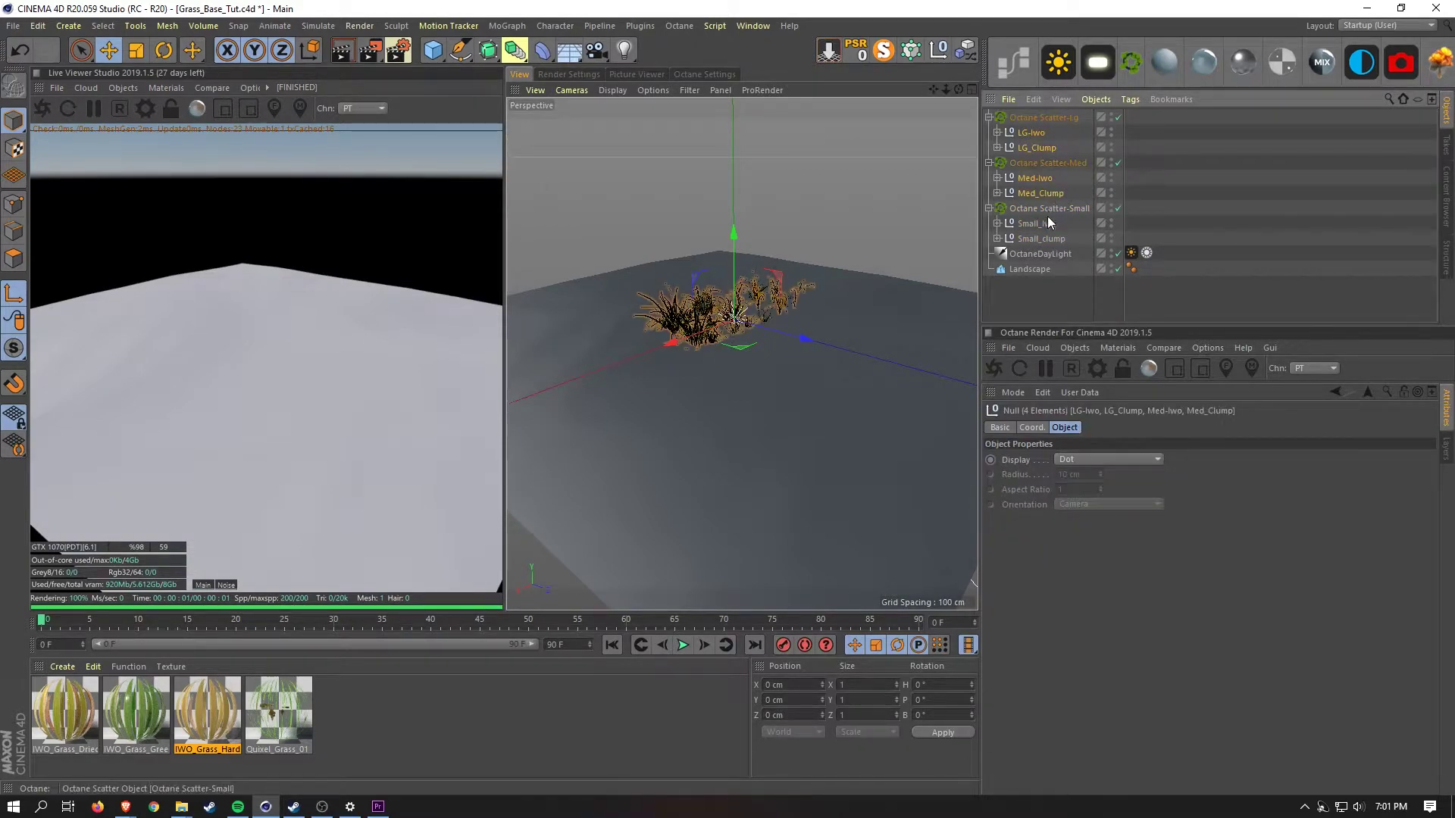
ctrl+click(1043, 241)
alt+right_drag(757, 357, 691, 369)
drag(760, 368, 593, 429)
key(ctrl+z)
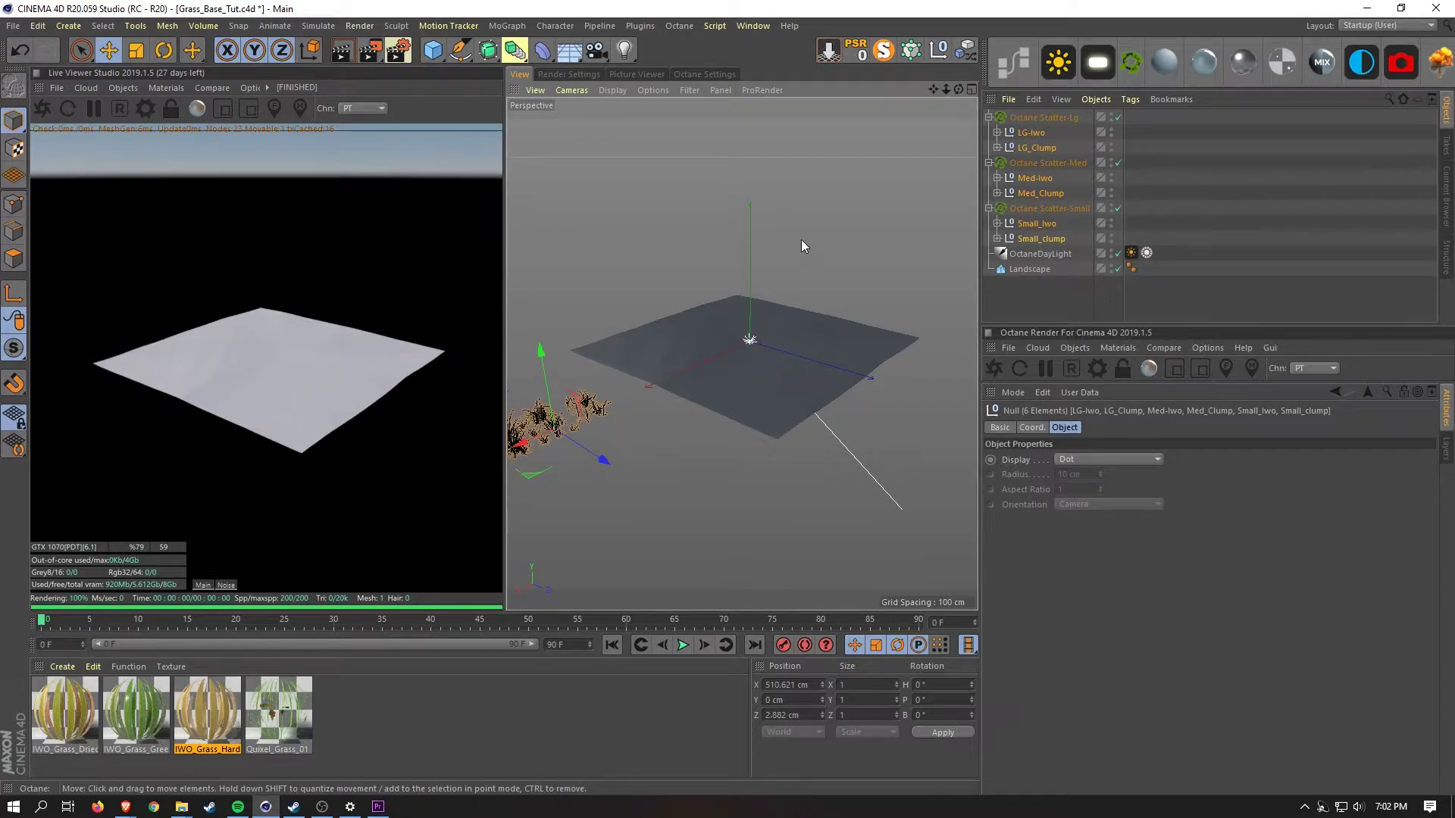
click(808, 243)
scroll(793, 325, up, 5)
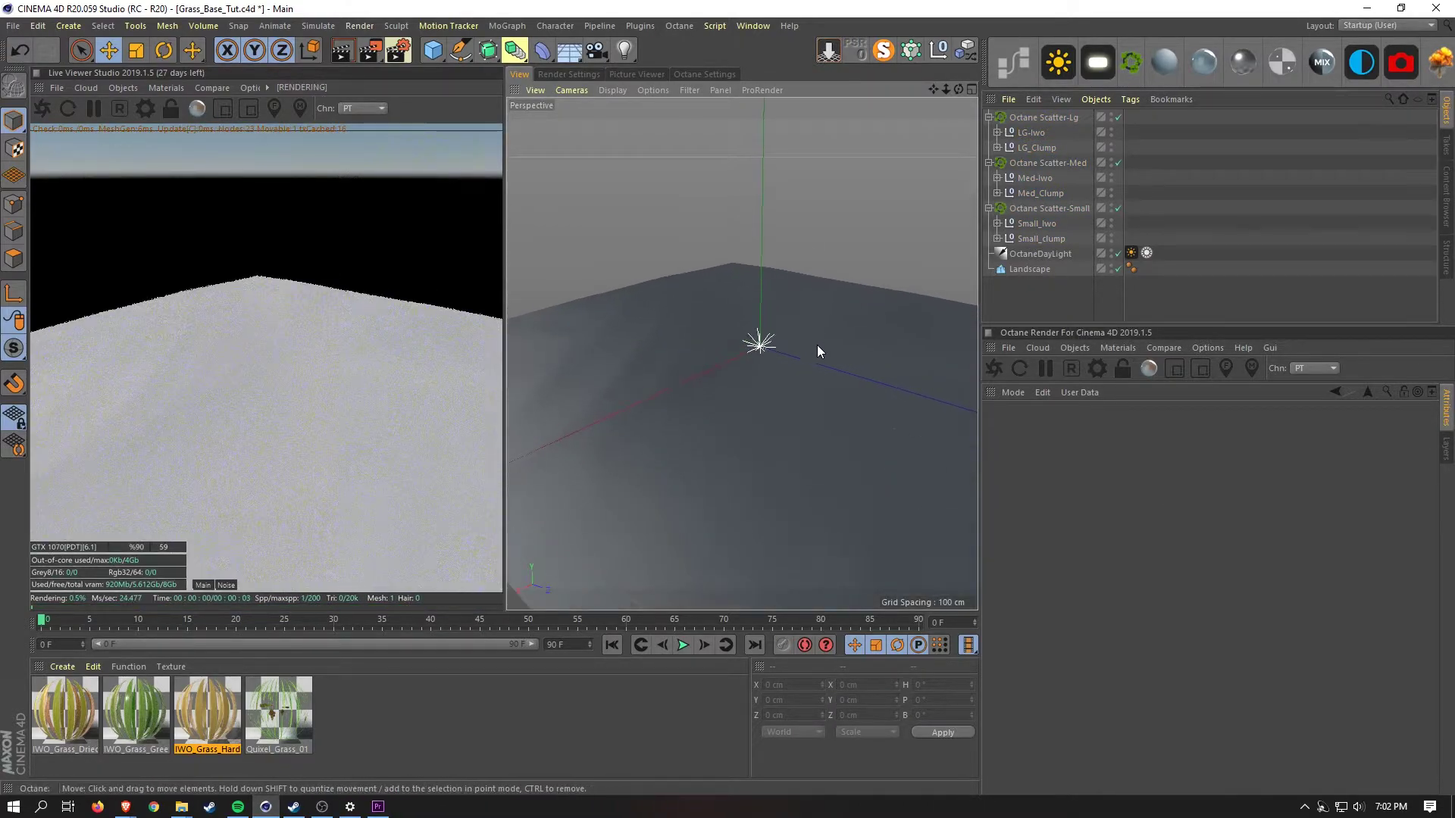
Set the distribution of Octane Scatter-Small and Octane Scatter-Med to Surface, leaving the medium scatter's surface link empty
click(1079, 211)
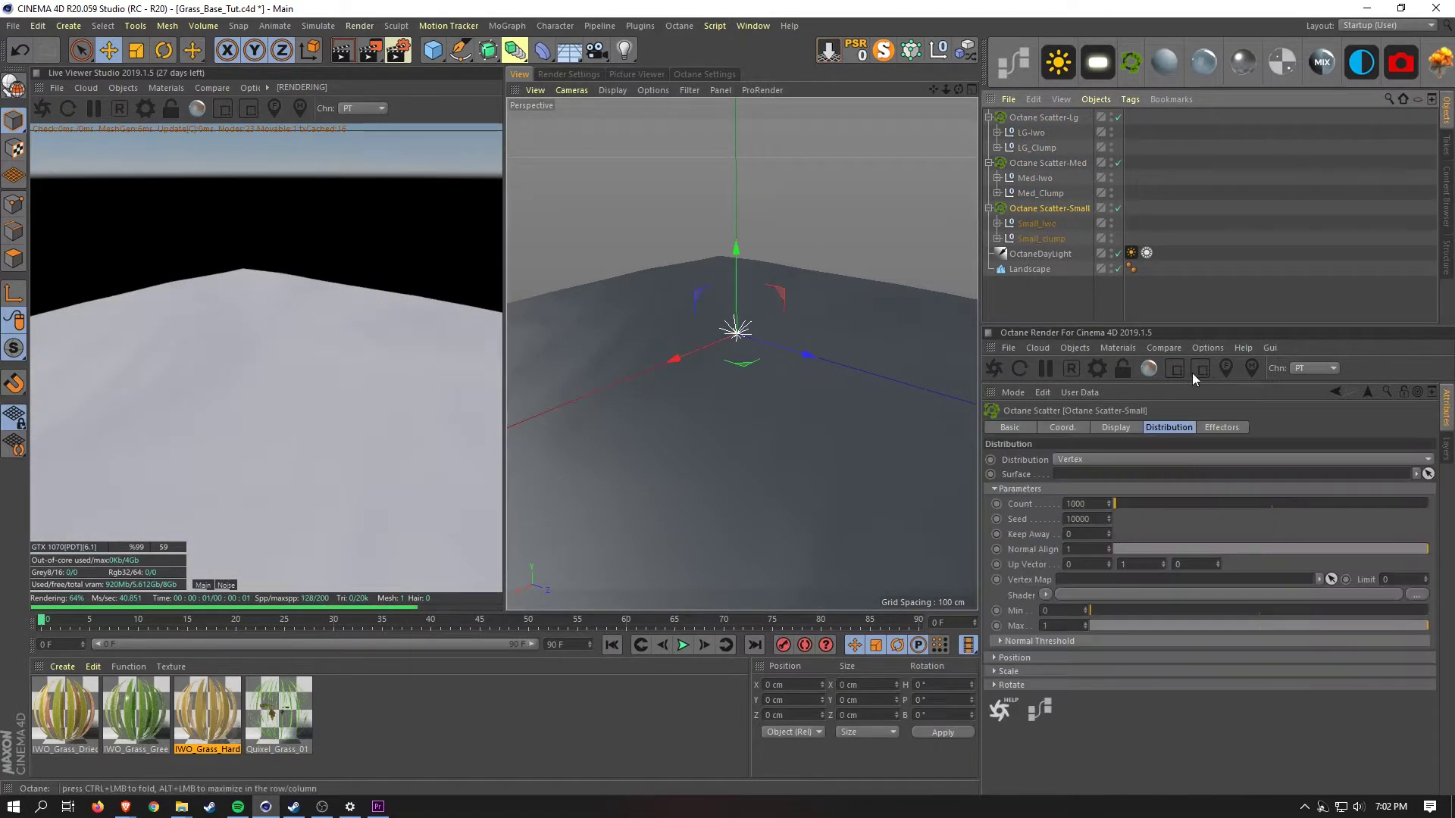
click(1228, 457)
click(1154, 484)
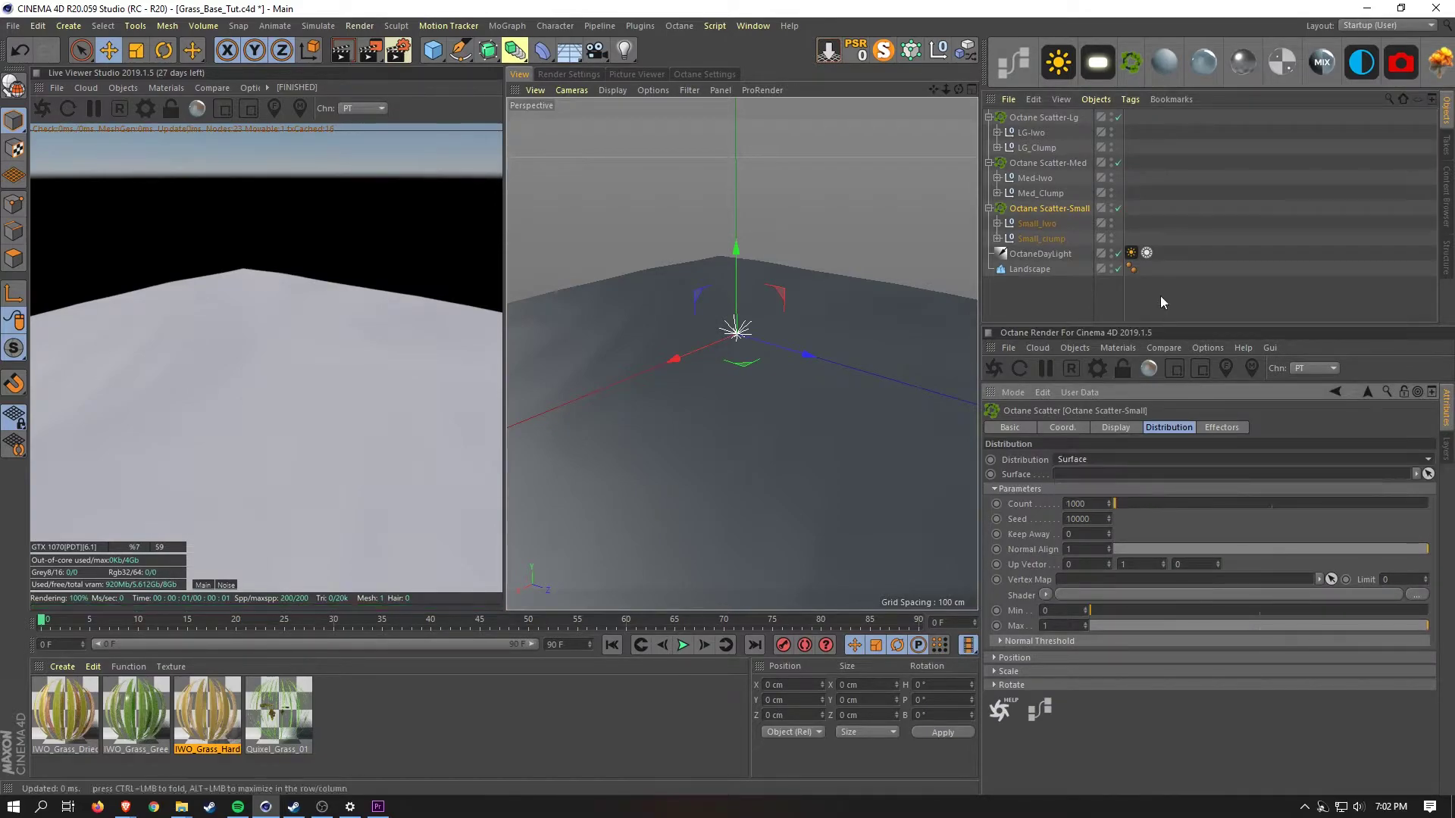
click(1048, 159)
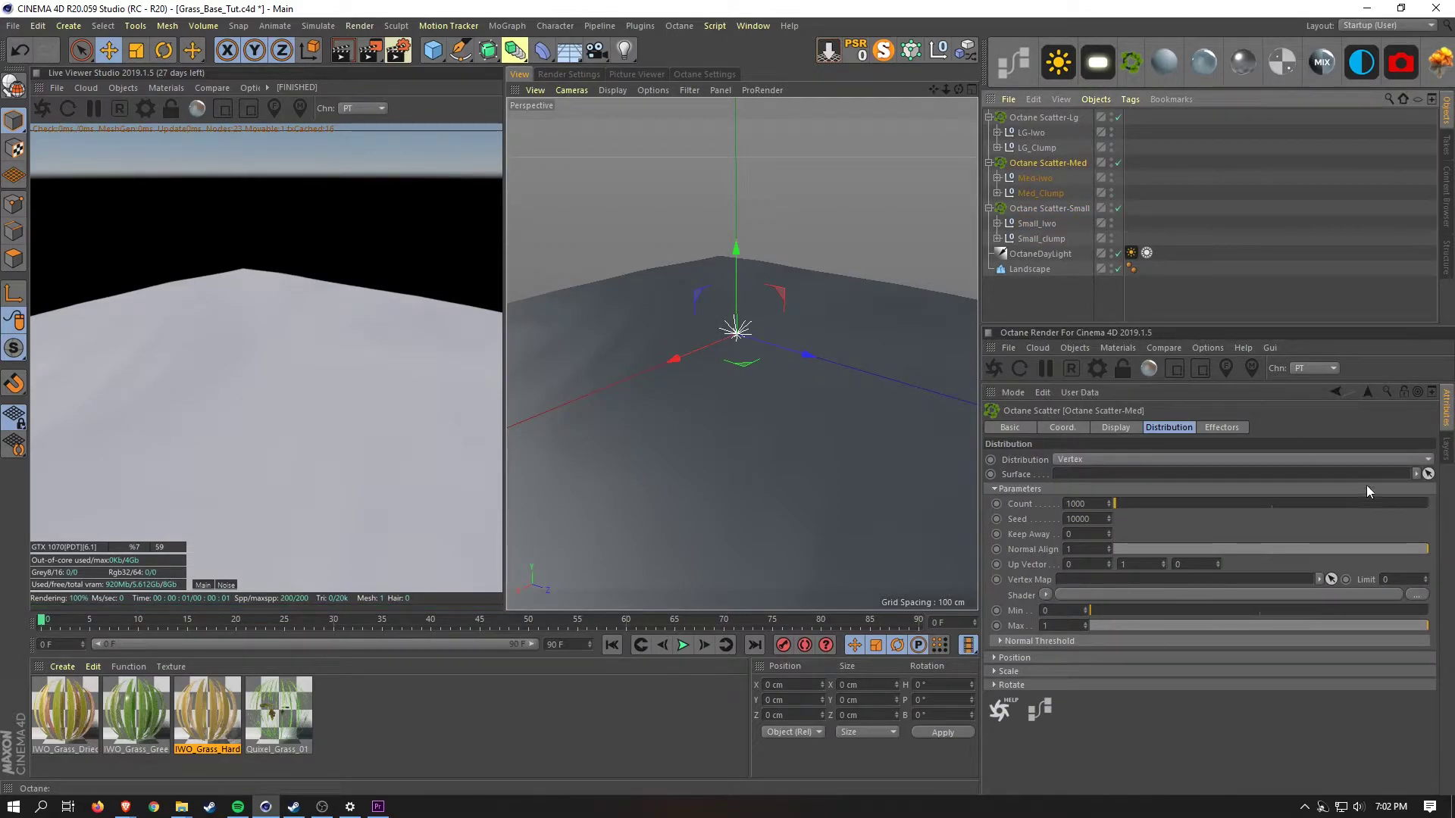
click(1170, 461)
click(1123, 476)
click(1047, 118)
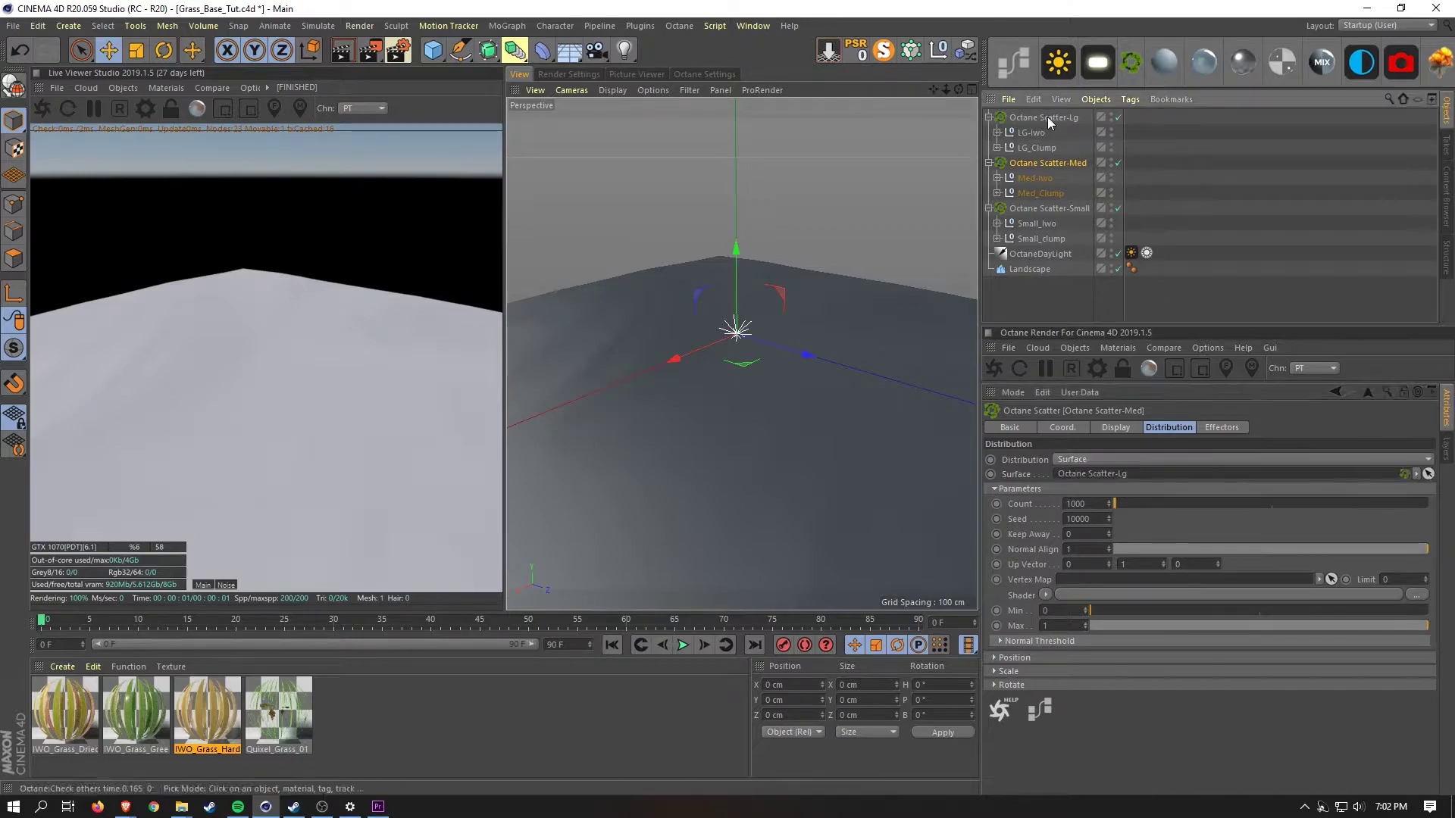
click(1416, 474)
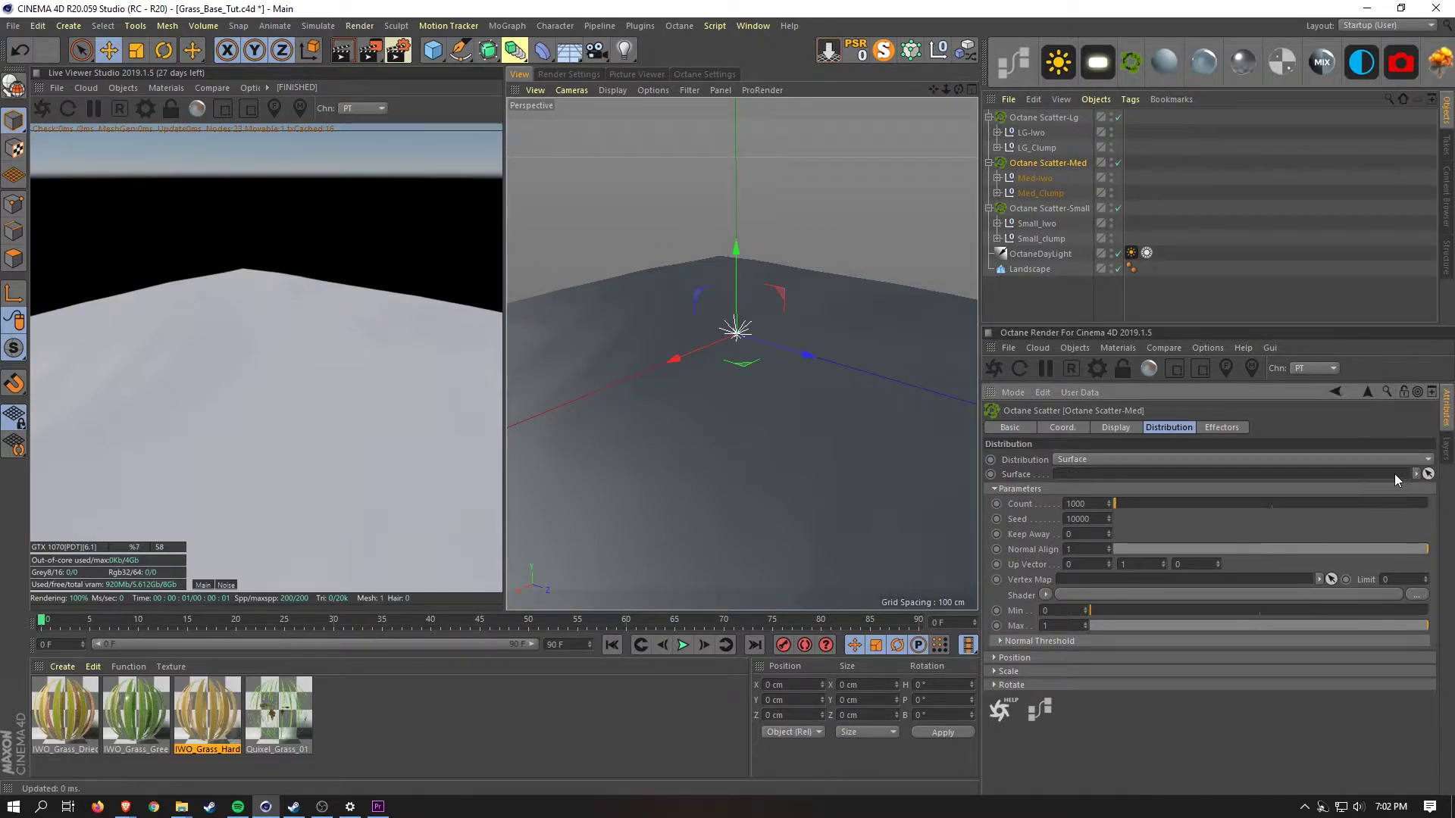
Set Octane Scatter-Lg's distribution to Surface and pick the landscape as its surface
click(1072, 117)
click(1325, 459)
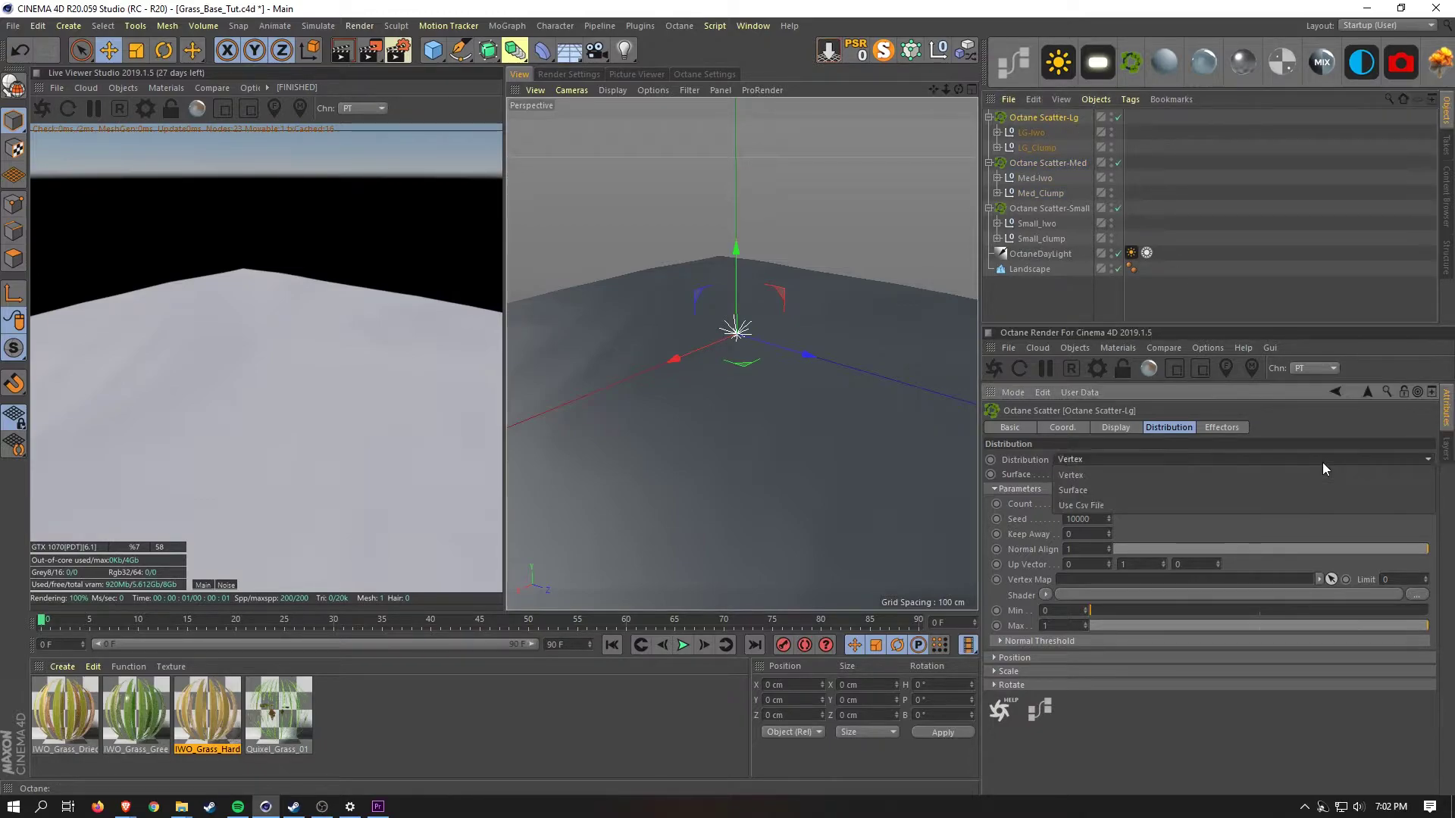
click(1221, 494)
click(1128, 464)
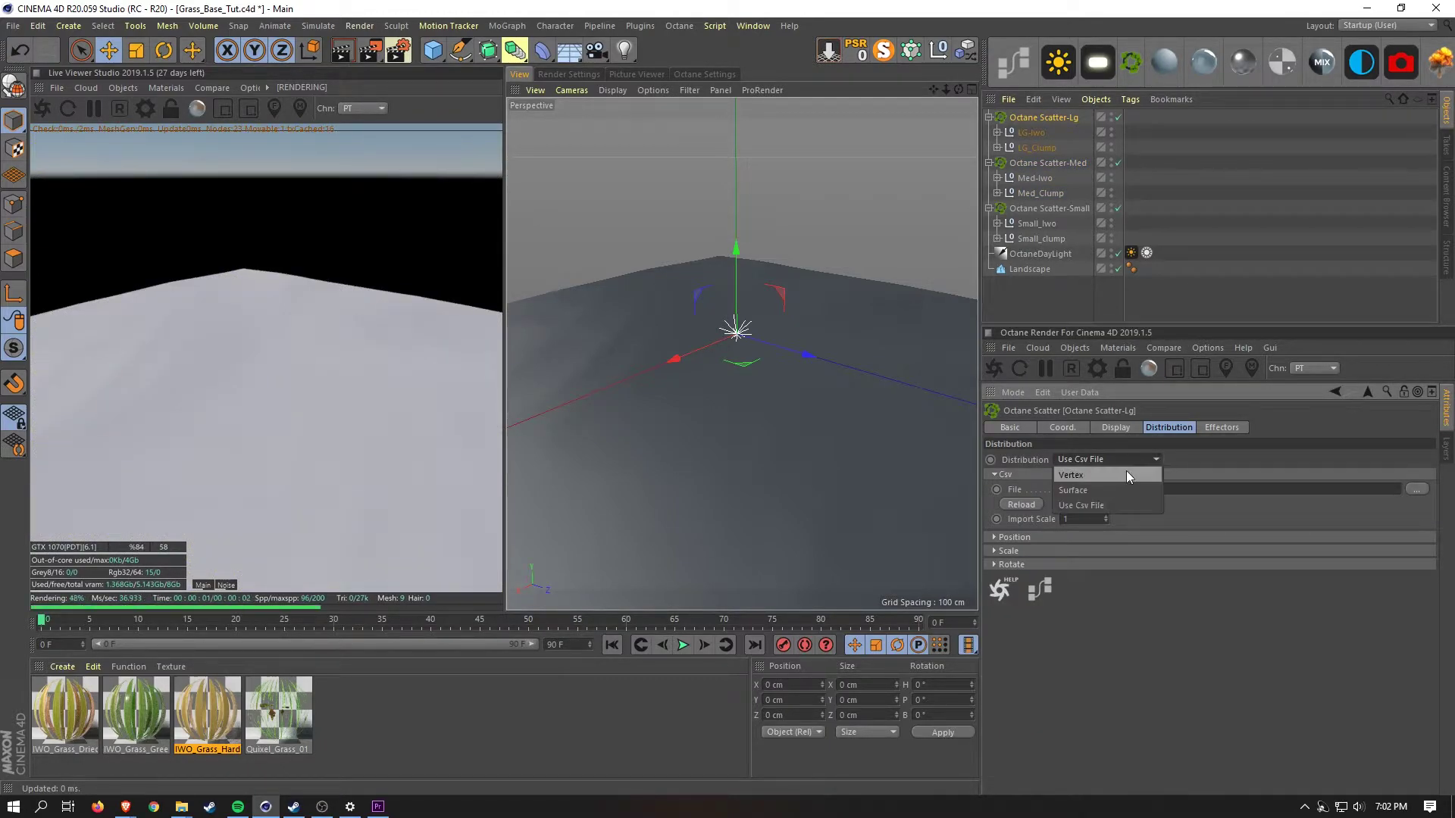
click(1114, 487)
click(1428, 473)
click(902, 390)
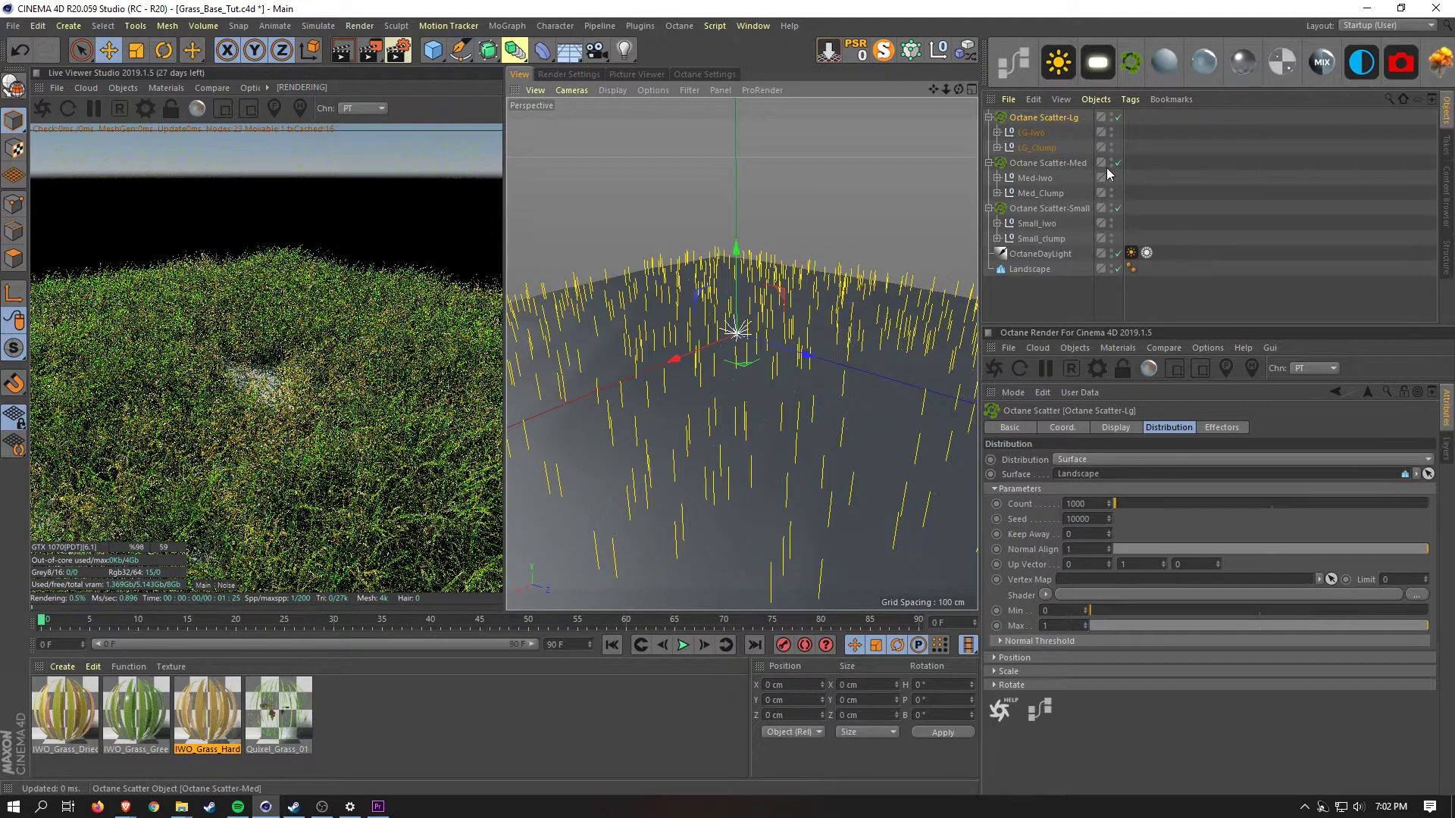
Disable Octane Scatter-Med and Octane Scatter-Lg to inspect the small grass clumps up close on the landscape
click(1061, 163)
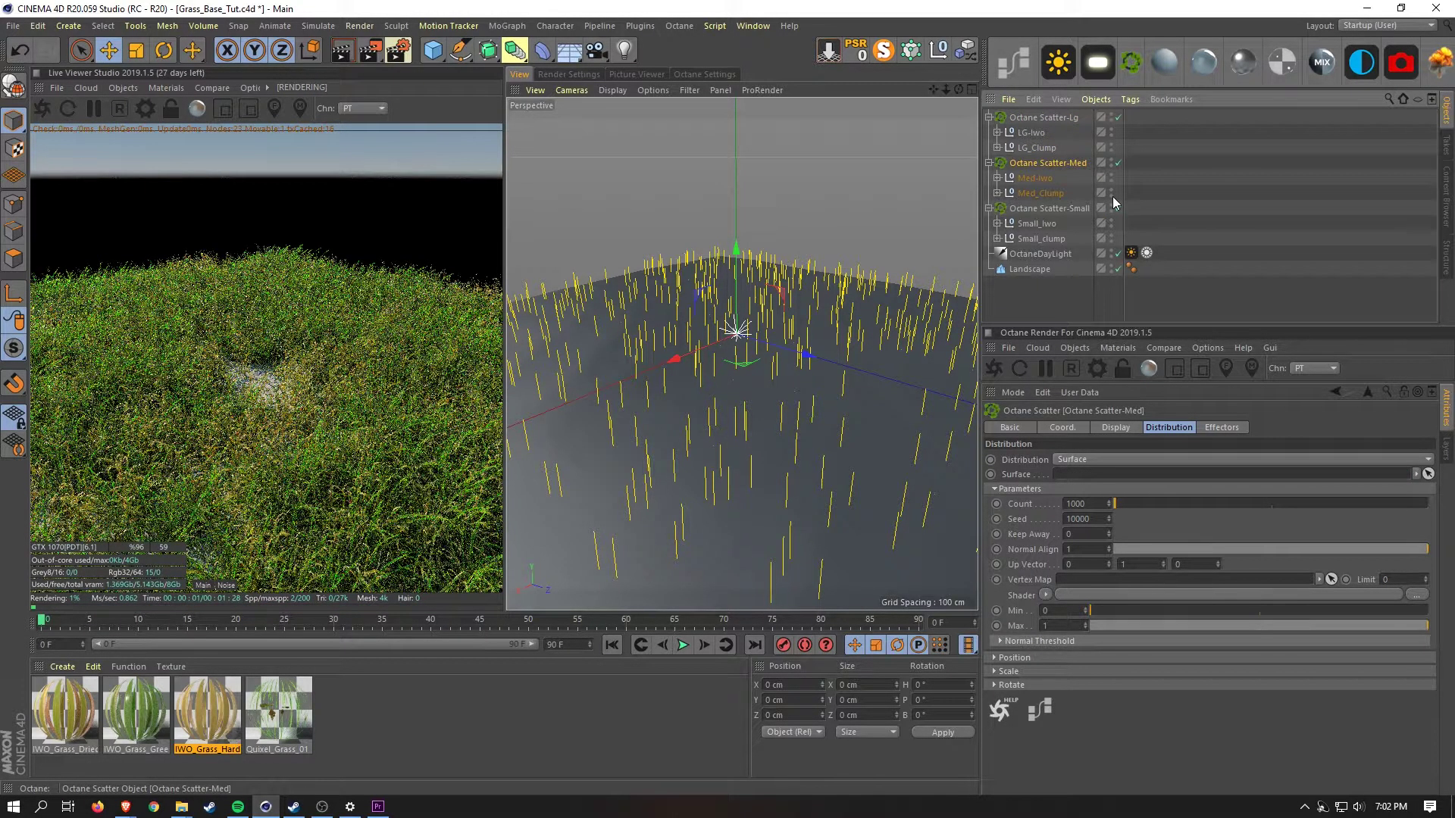
click(1114, 208)
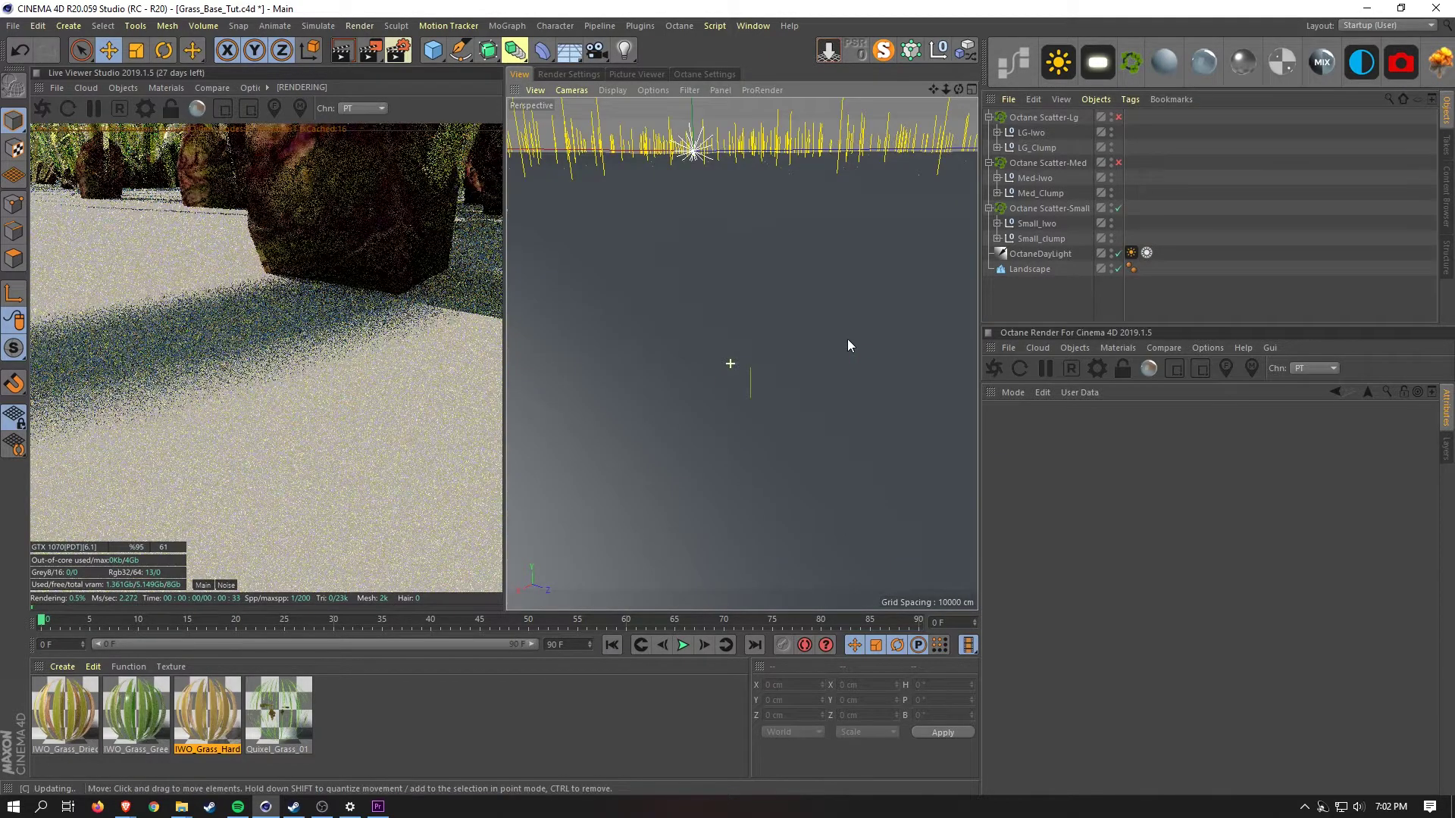
scroll(847, 338, down, 2)
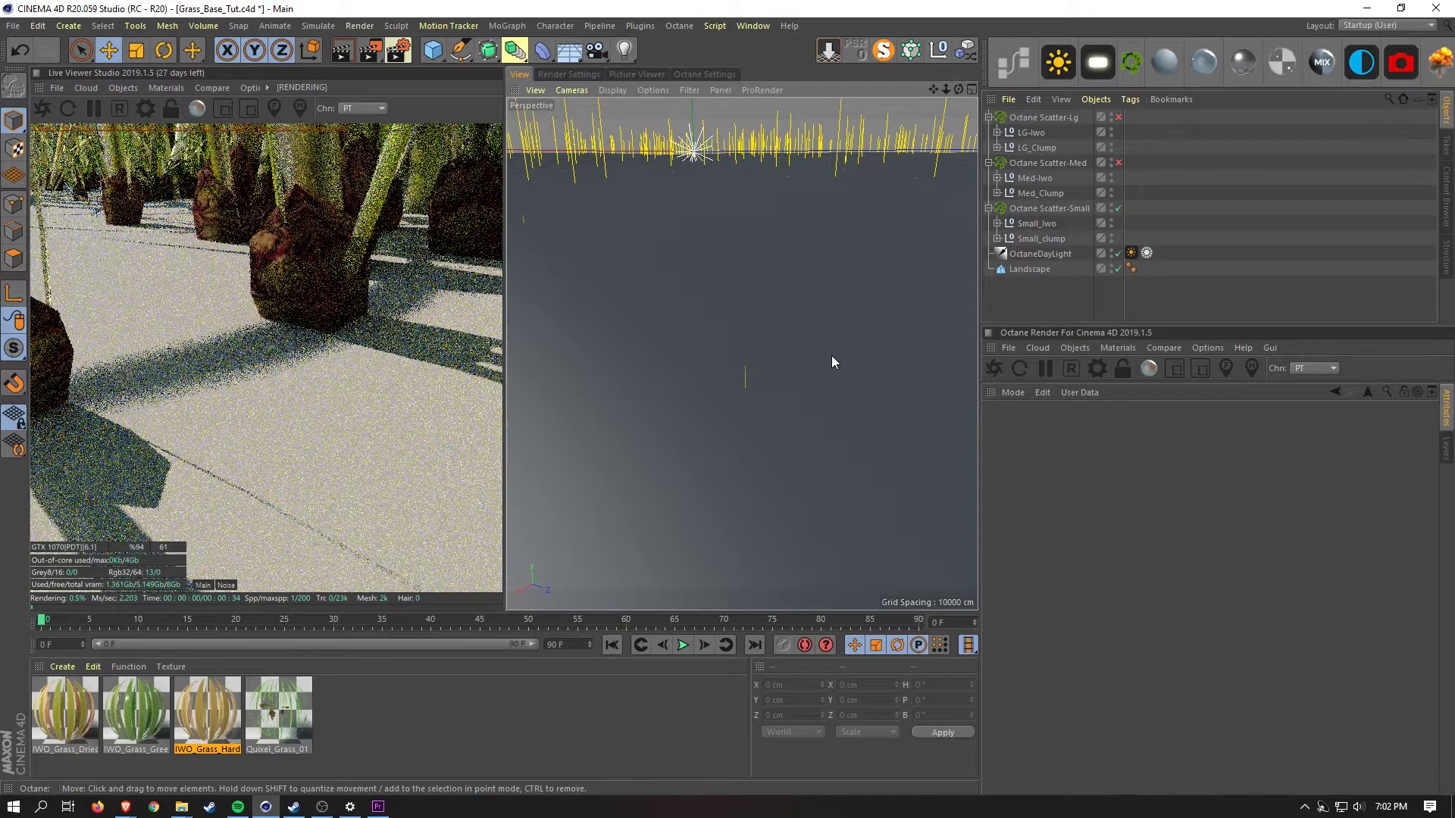
key(h)
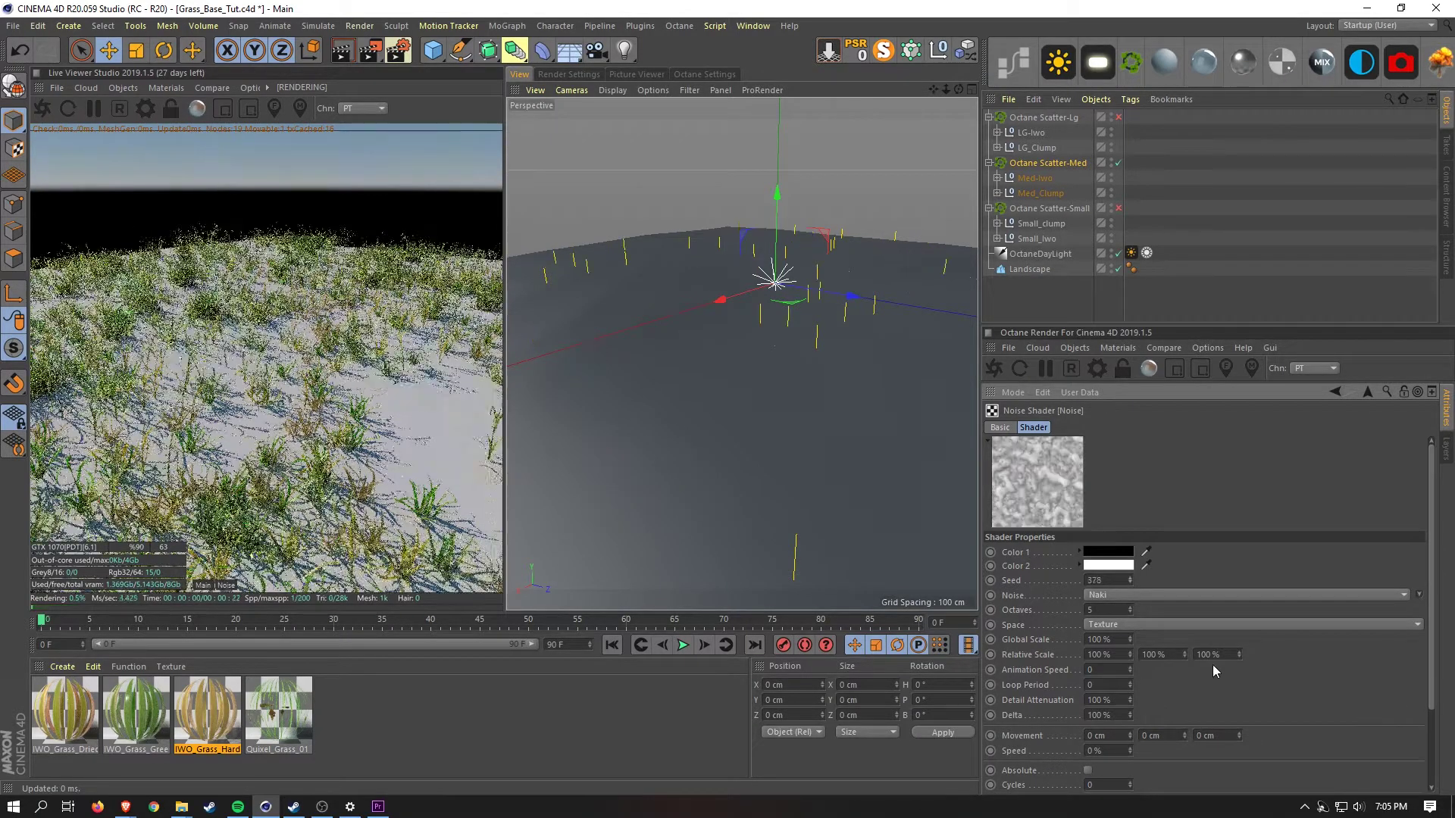
drag(1212, 665, 1342, 647)
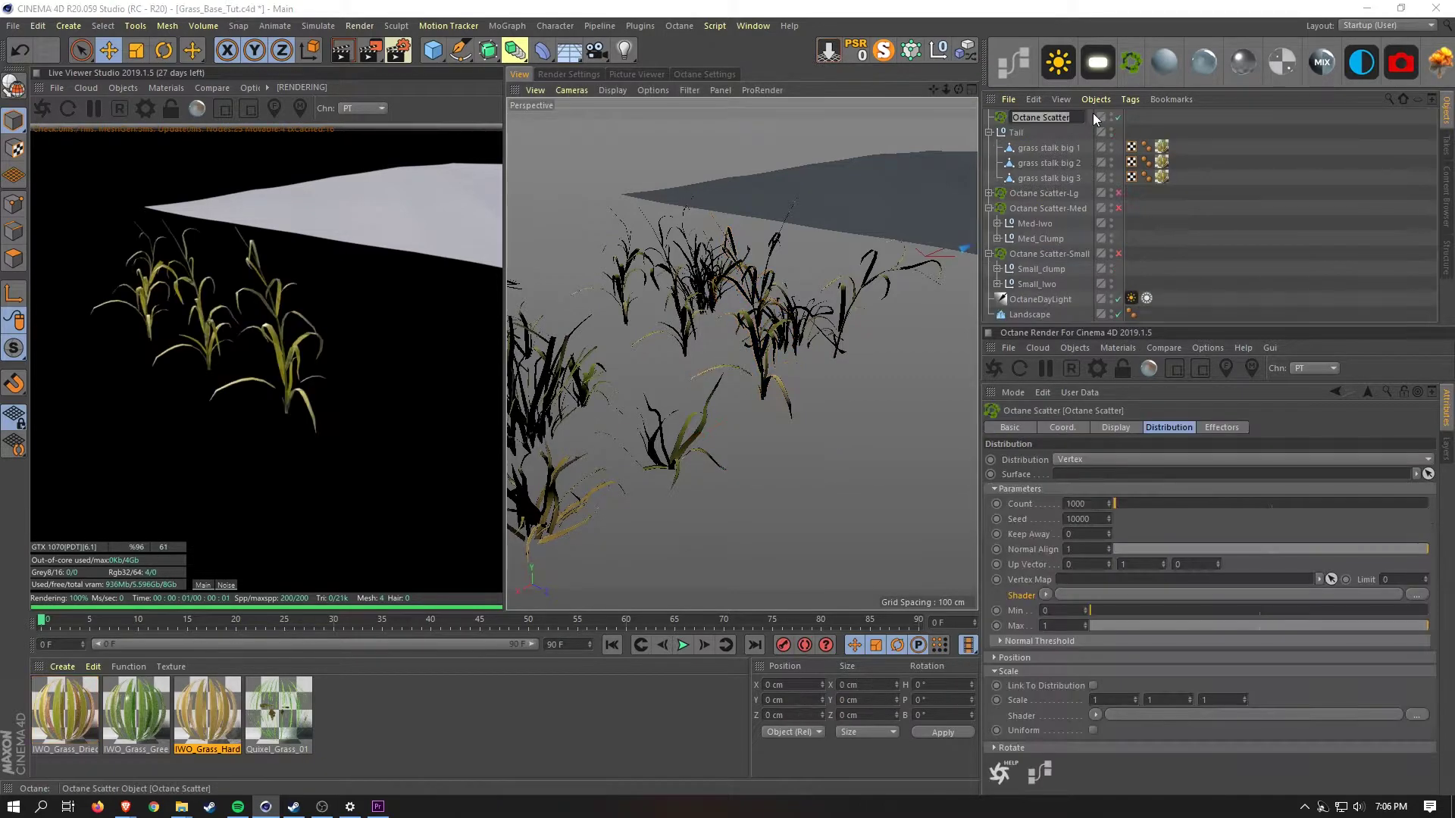
Rename the new Octane Scatter to Octane Scatter-Tall and nest the Tall grass stalk group inside it
text(-Tall)
key(Return)
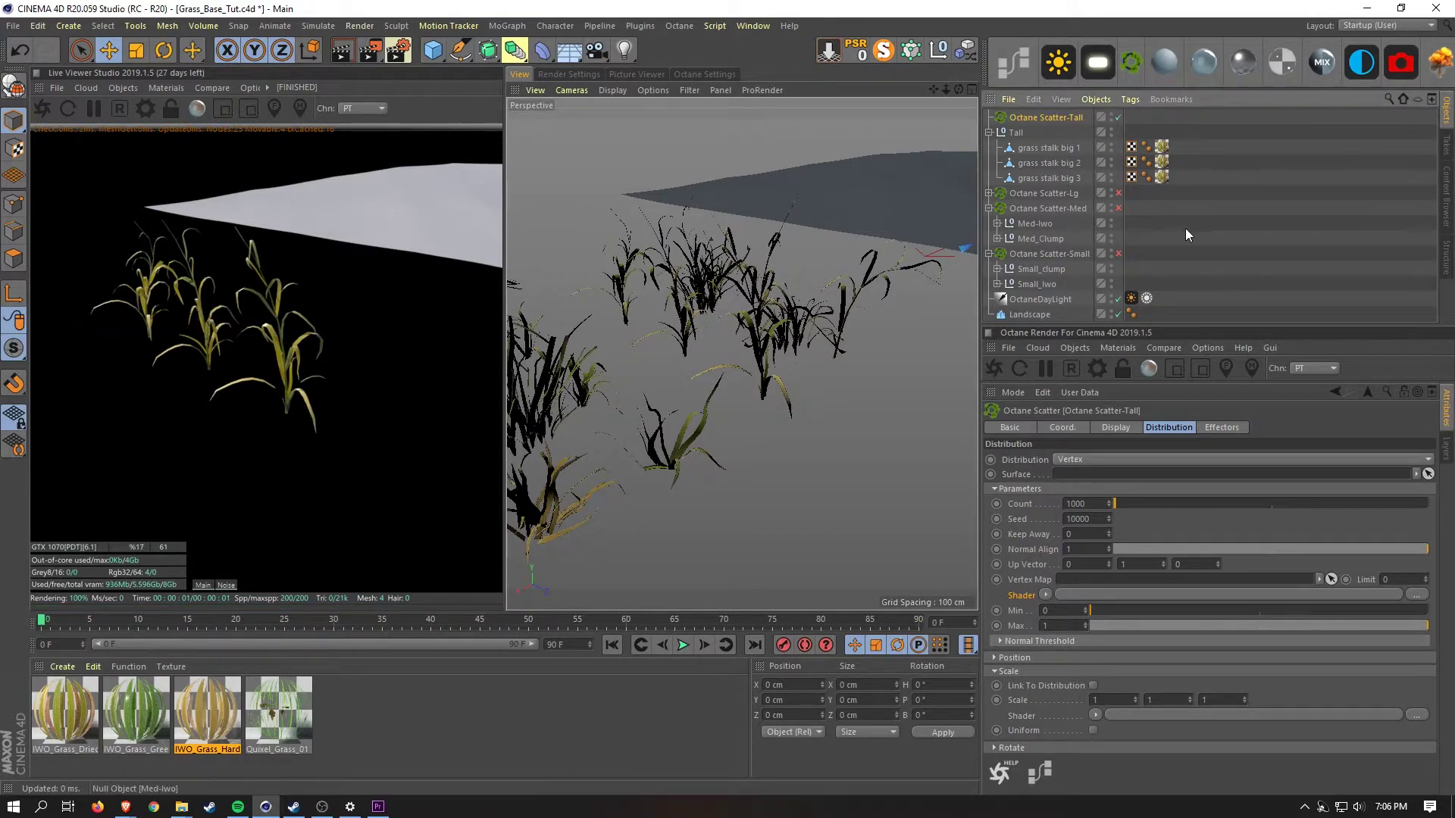
click(989, 133)
mouse_move(1007, 134)
mouse_down()
mouse_move(1037, 127)
mouse_move(999, 124)
mouse_move(1015, 119)
mouse_up()
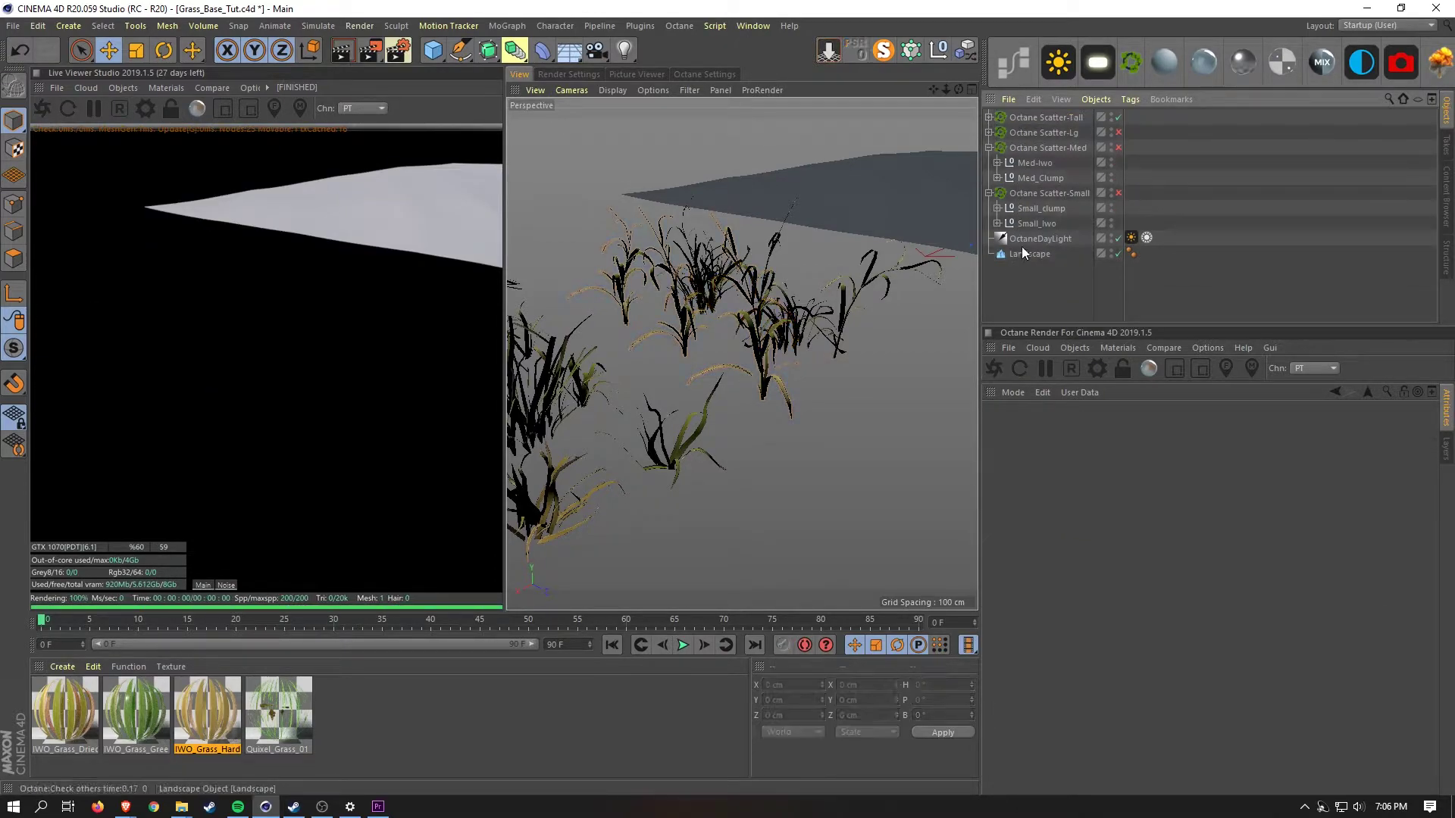
Pick the landscape as the distribution surface of Octane Scatter-Tall
click(1070, 117)
click(1428, 474)
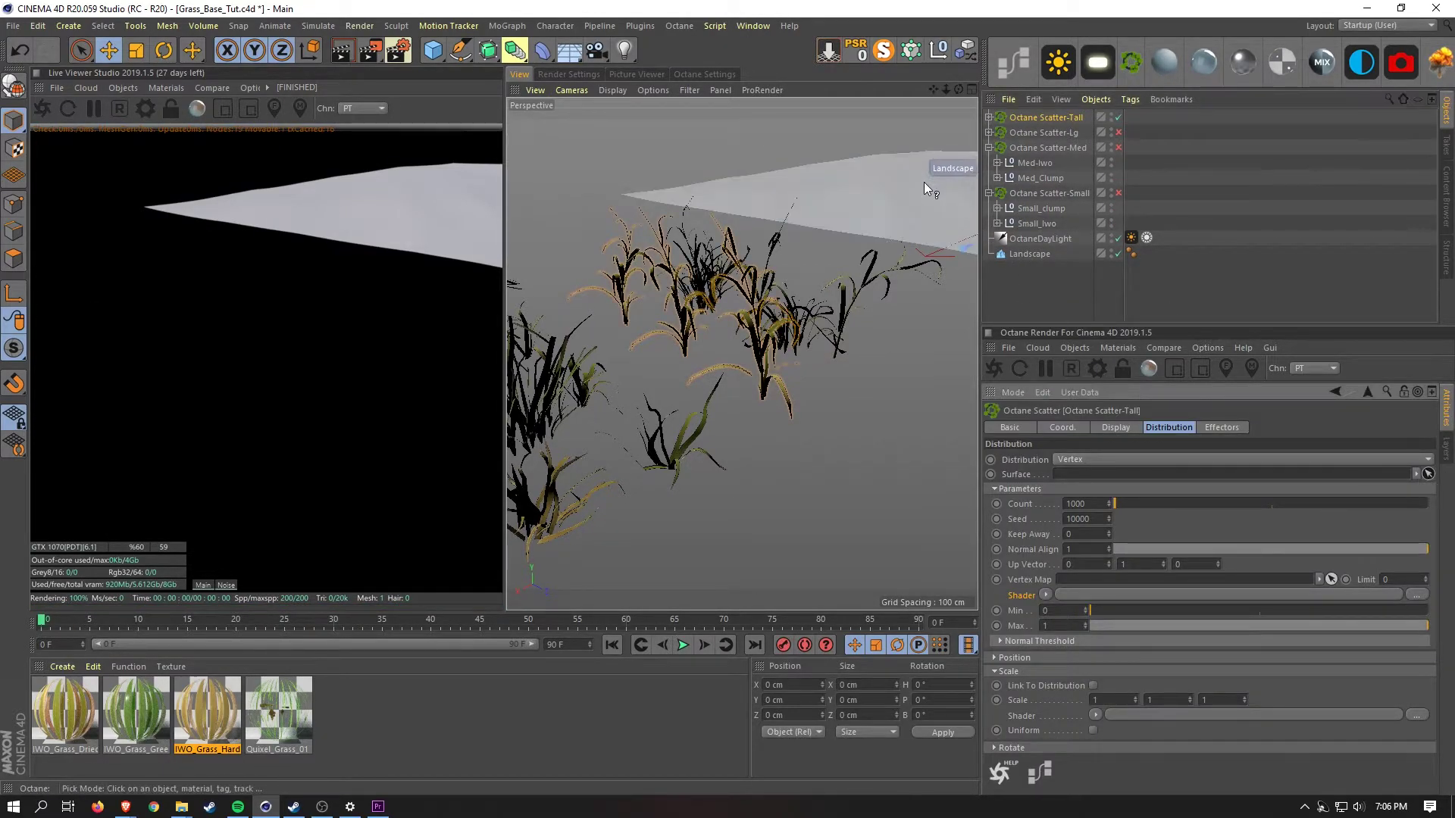
click(935, 212)
alt+drag(731, 338, 796, 324)
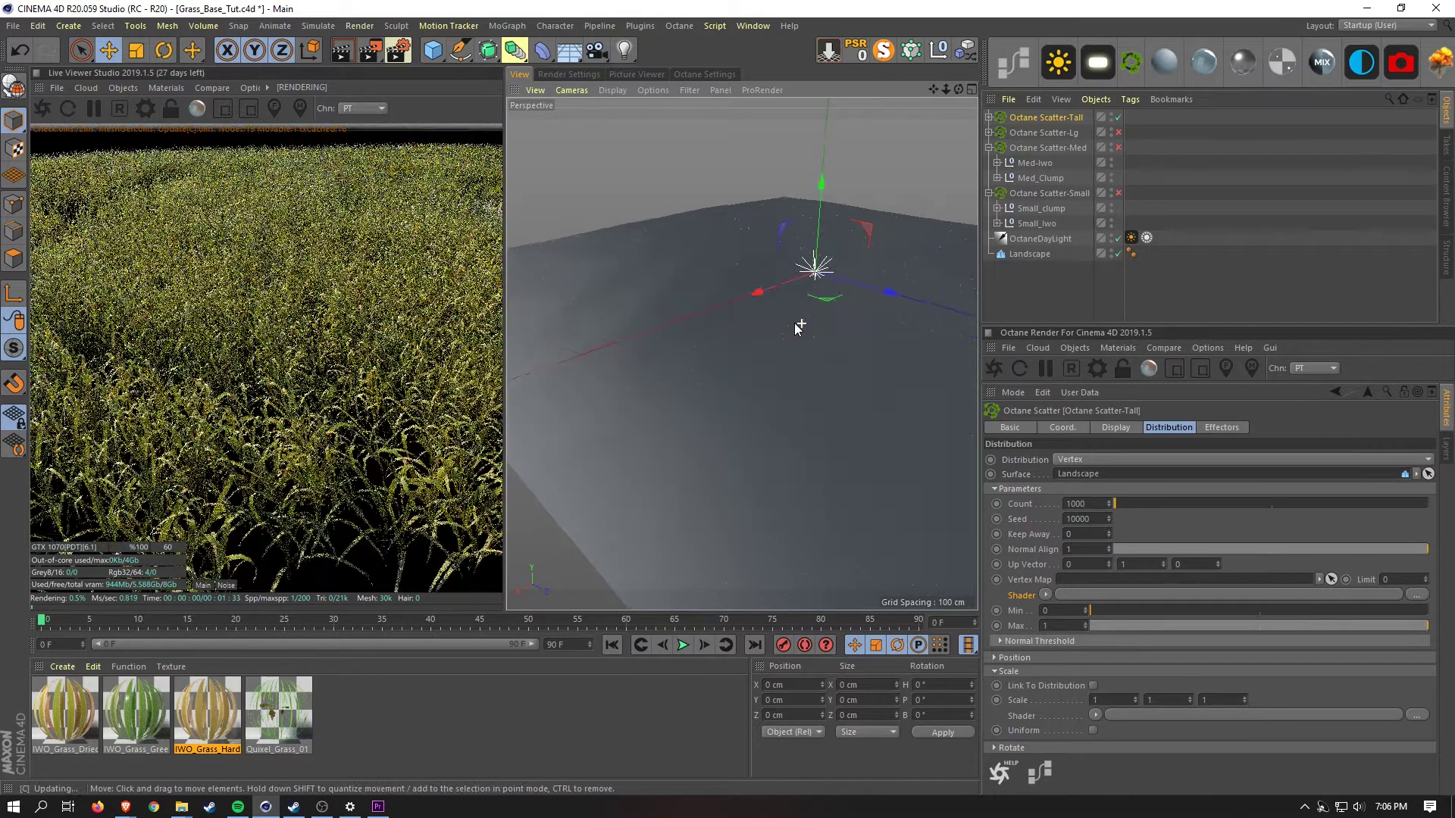
Set Octane Scatter-Tall's count to 20 and restart the live render
double_click(1084, 503)
text(2)
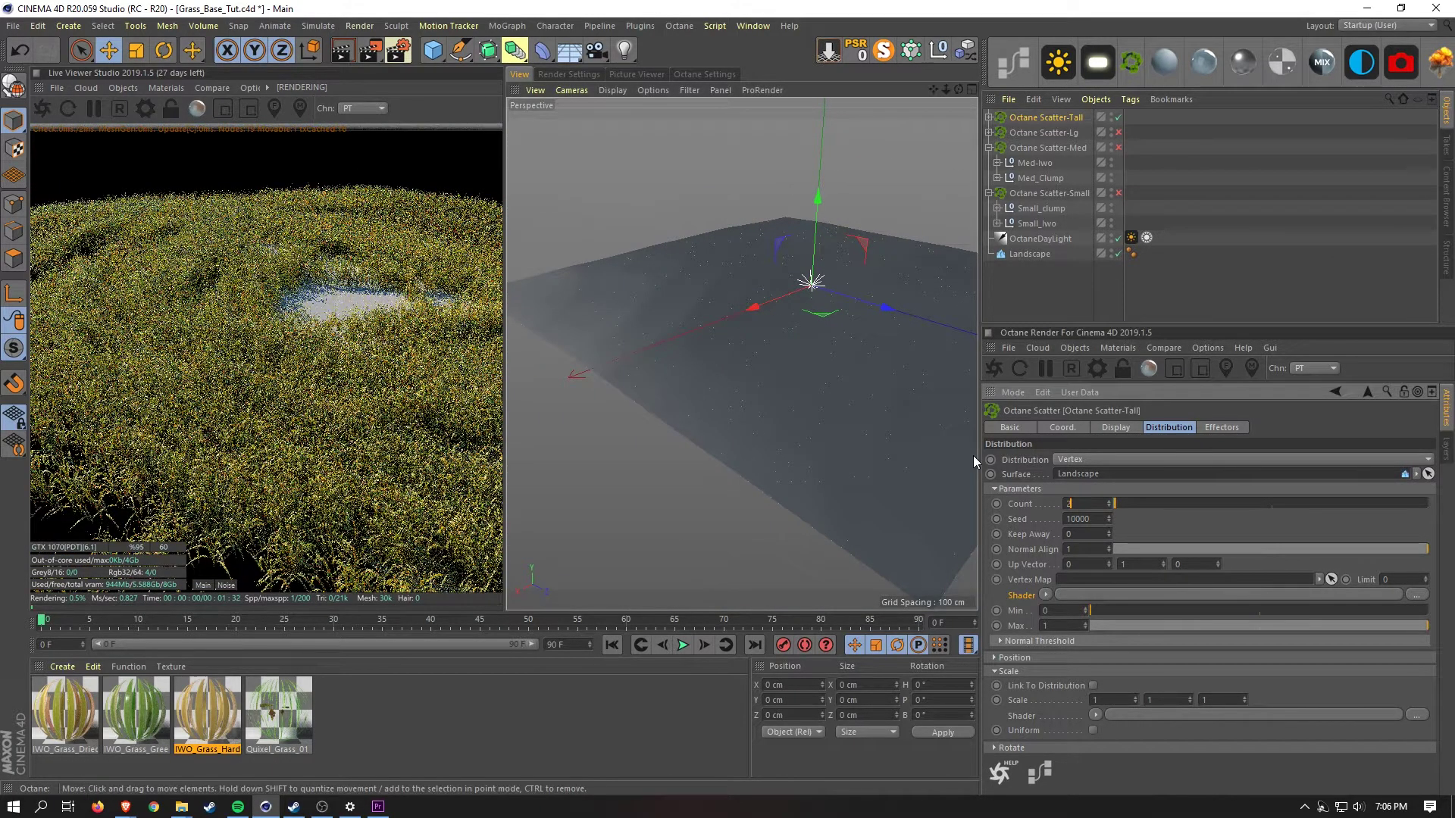
text(0)
key(Return)
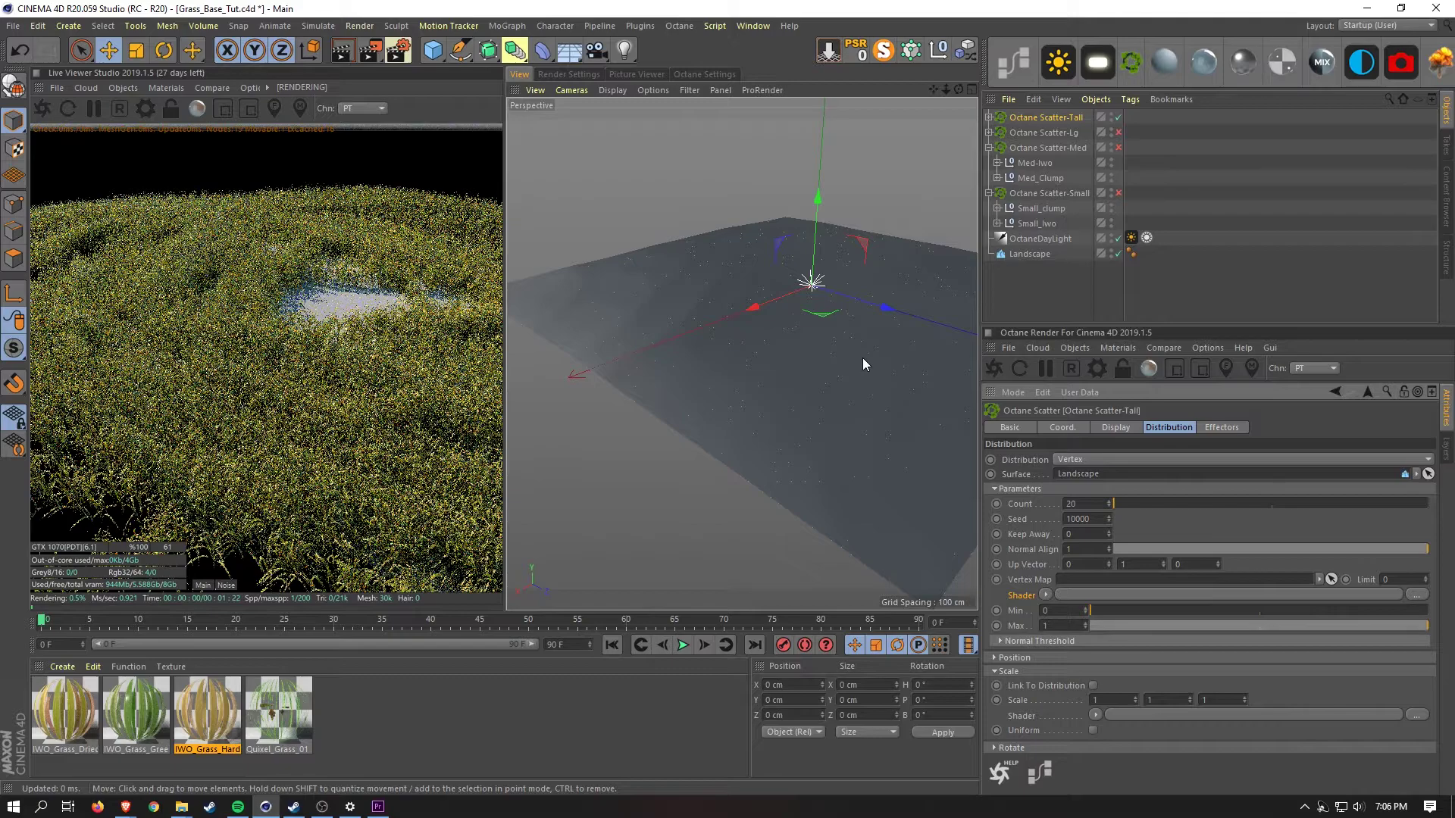
alt+drag(863, 360, 781, 359)
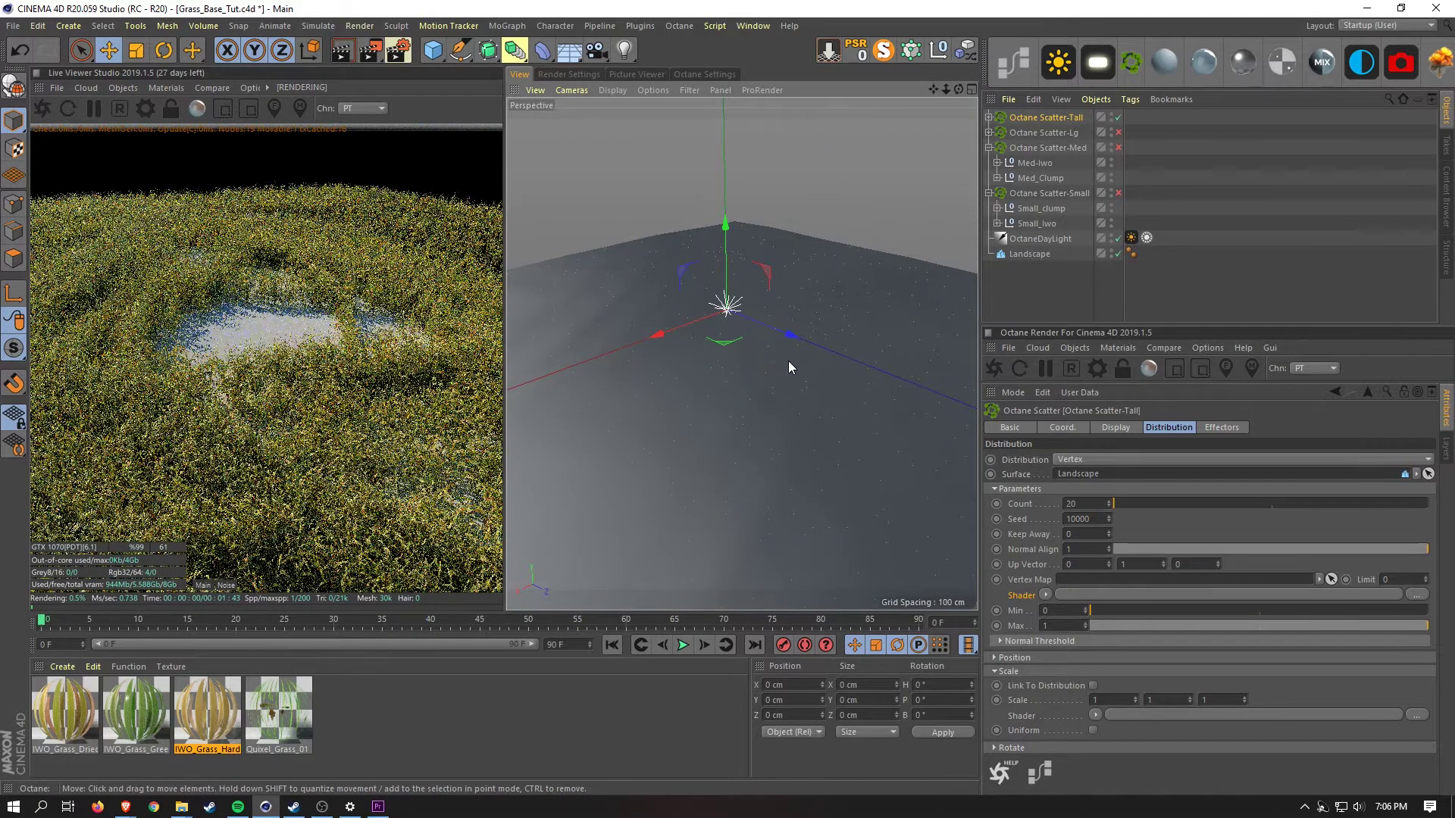
click(788, 361)
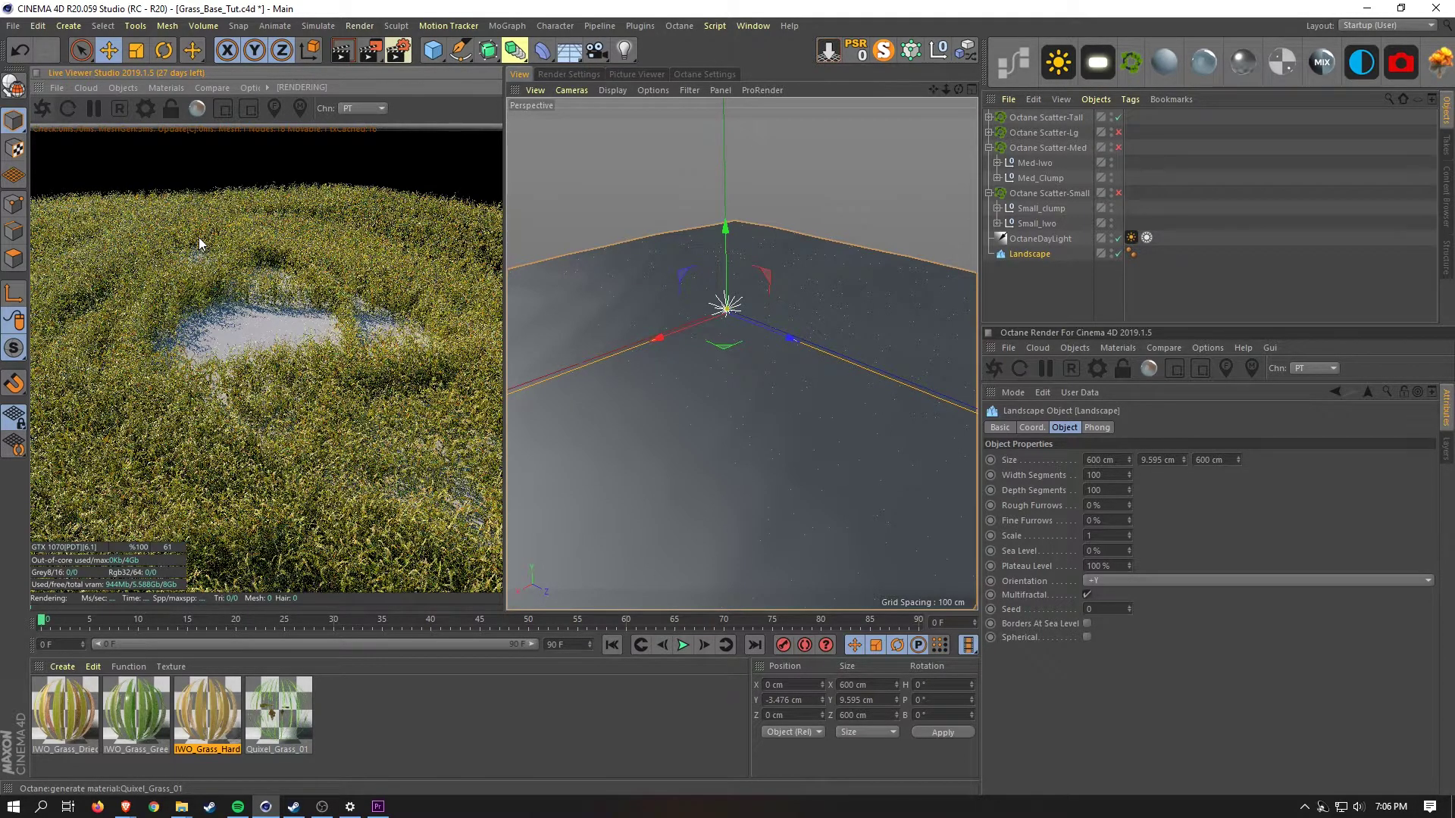
click(201, 243)
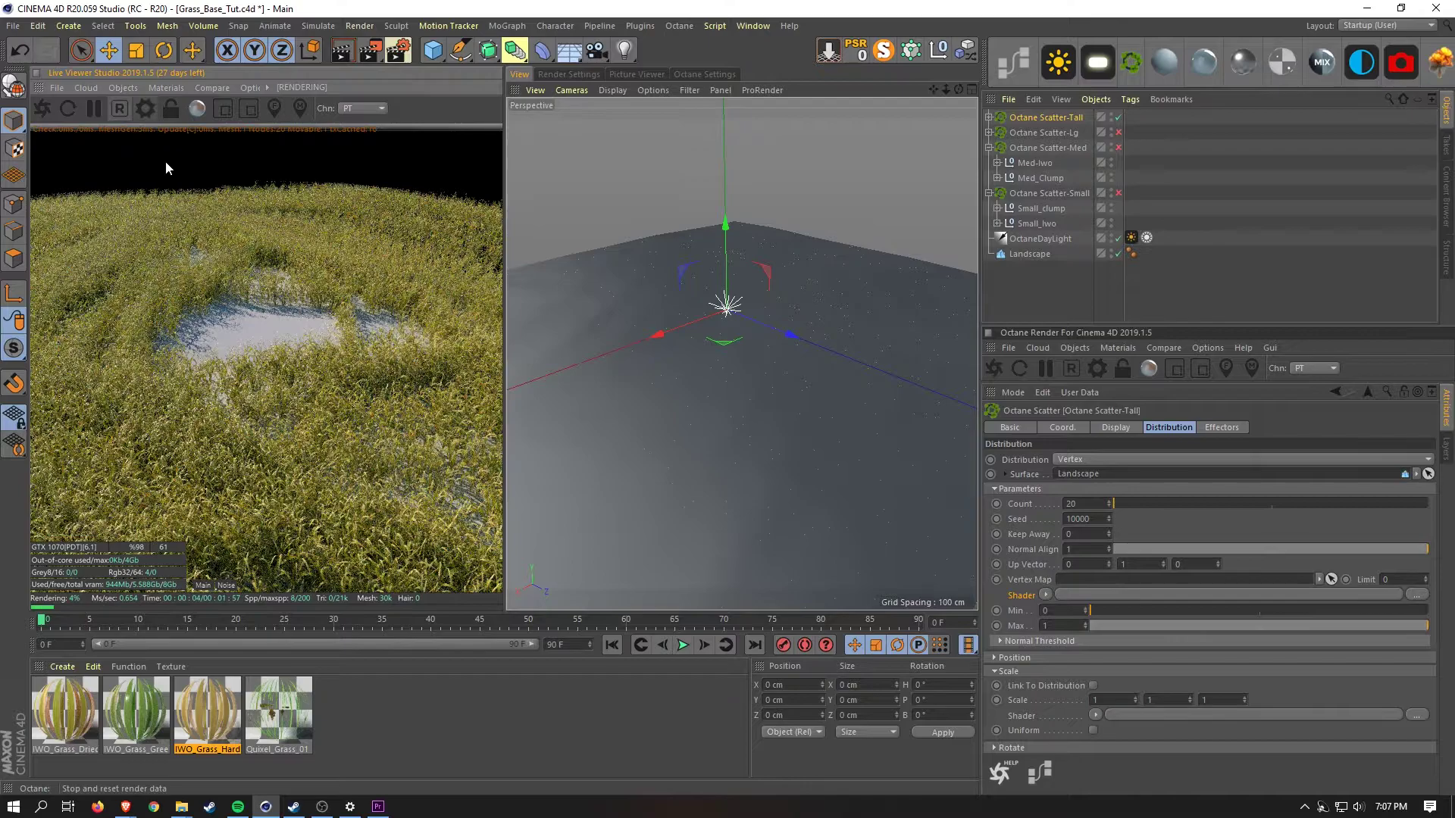
click(47, 110)
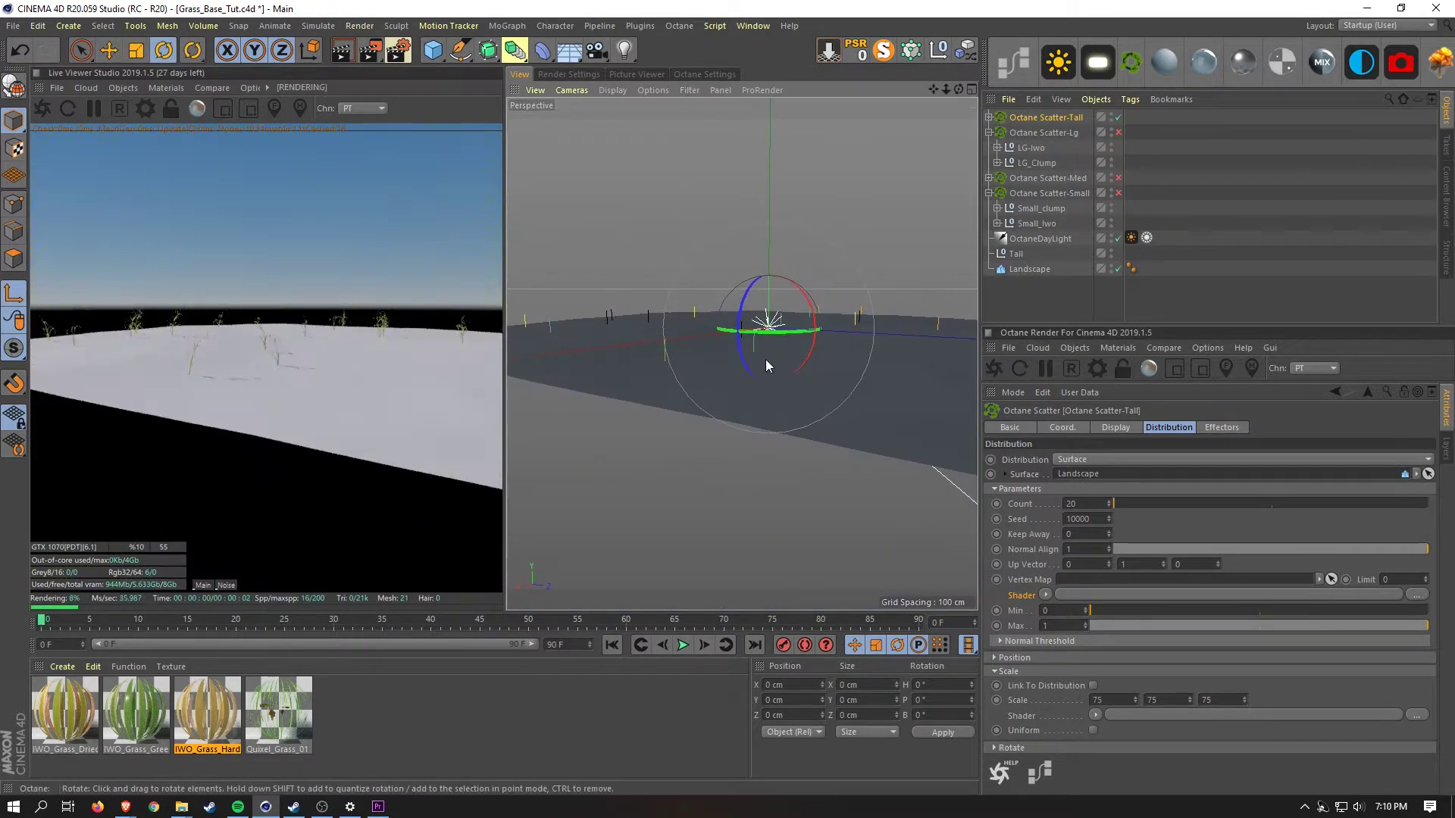
Set the scale of Octane Scatter-Tall to 85 on all three axes
alt+right_drag(724, 354, 774, 352)
alt+middle_drag(705, 359, 798, 368)
alt+right_drag(711, 356, 750, 347)
double_click(1108, 701)
key(Tab)
key(Tab)
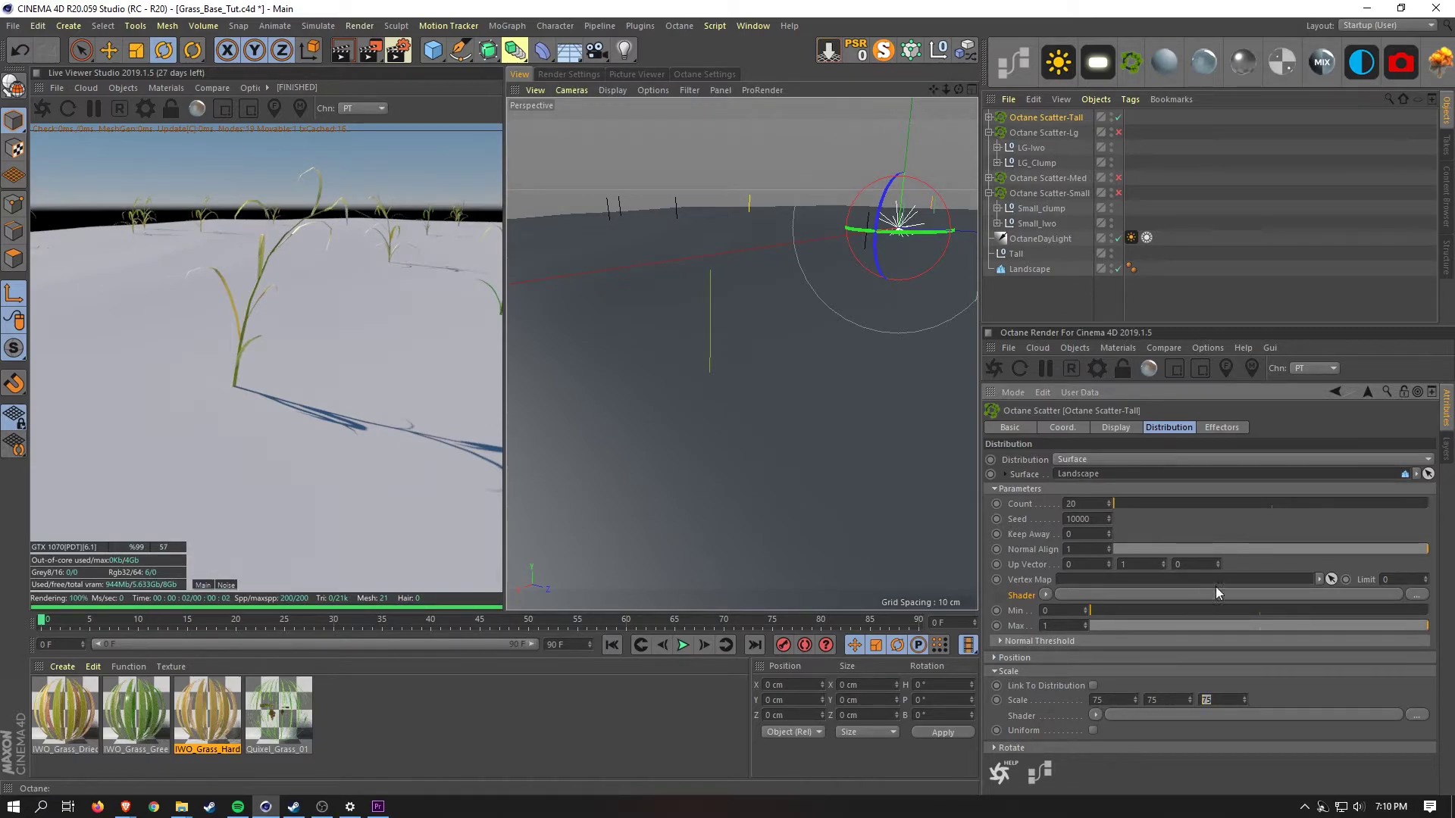
text(85)
key(Return)
mouse_move(816, 385)
alt+mouse_down()
mouse_move(716, 402)
mouse_move(770, 409)
mouse_move(779, 371)
mouse_move(810, 358)
alt+mouse_up()
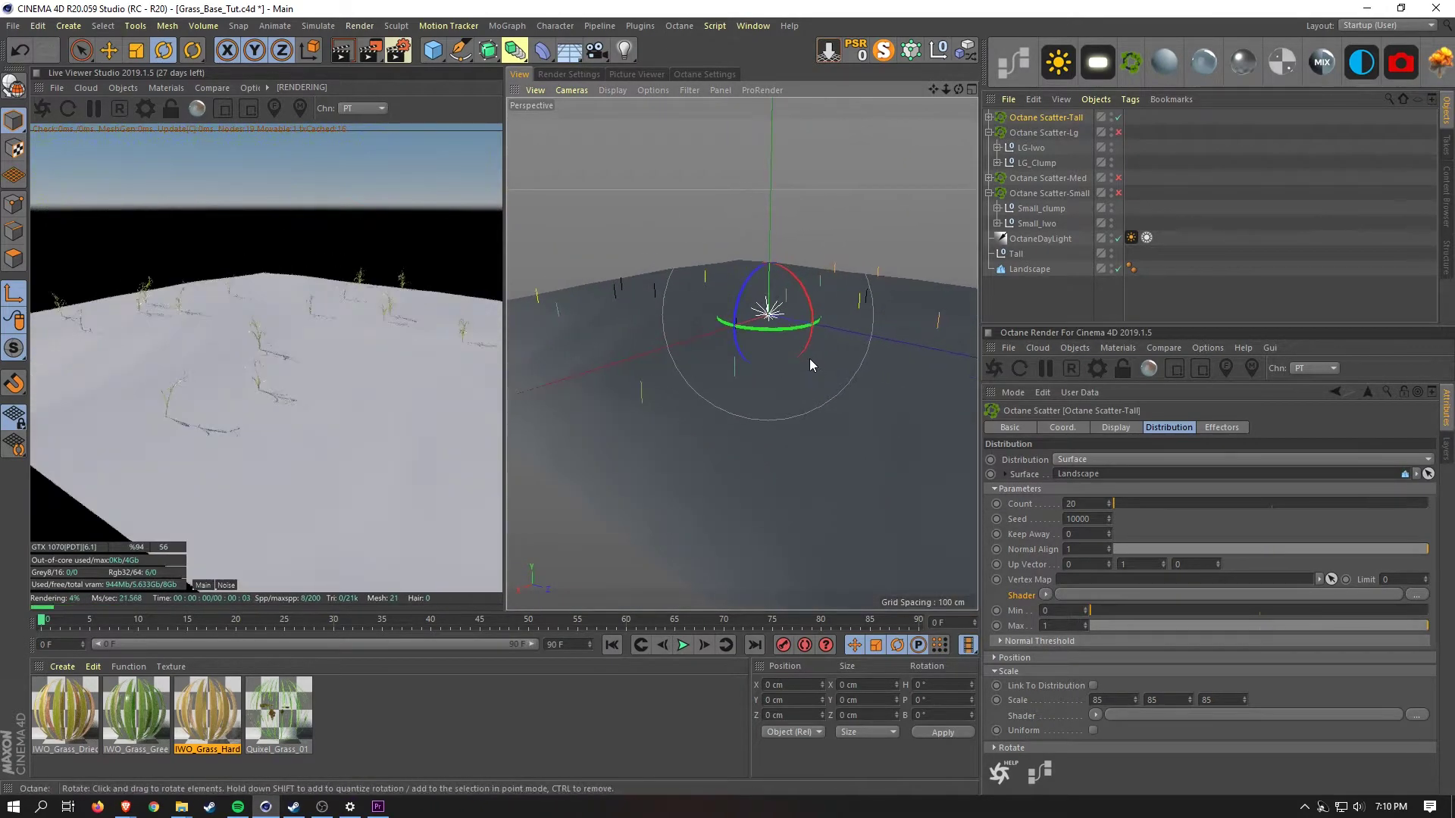
Enable Octane Scatter-Lg, Octane Scatter-Med and Octane Scatter-Small alongside the tall grass, leaving the large scatter selected
click(1041, 132)
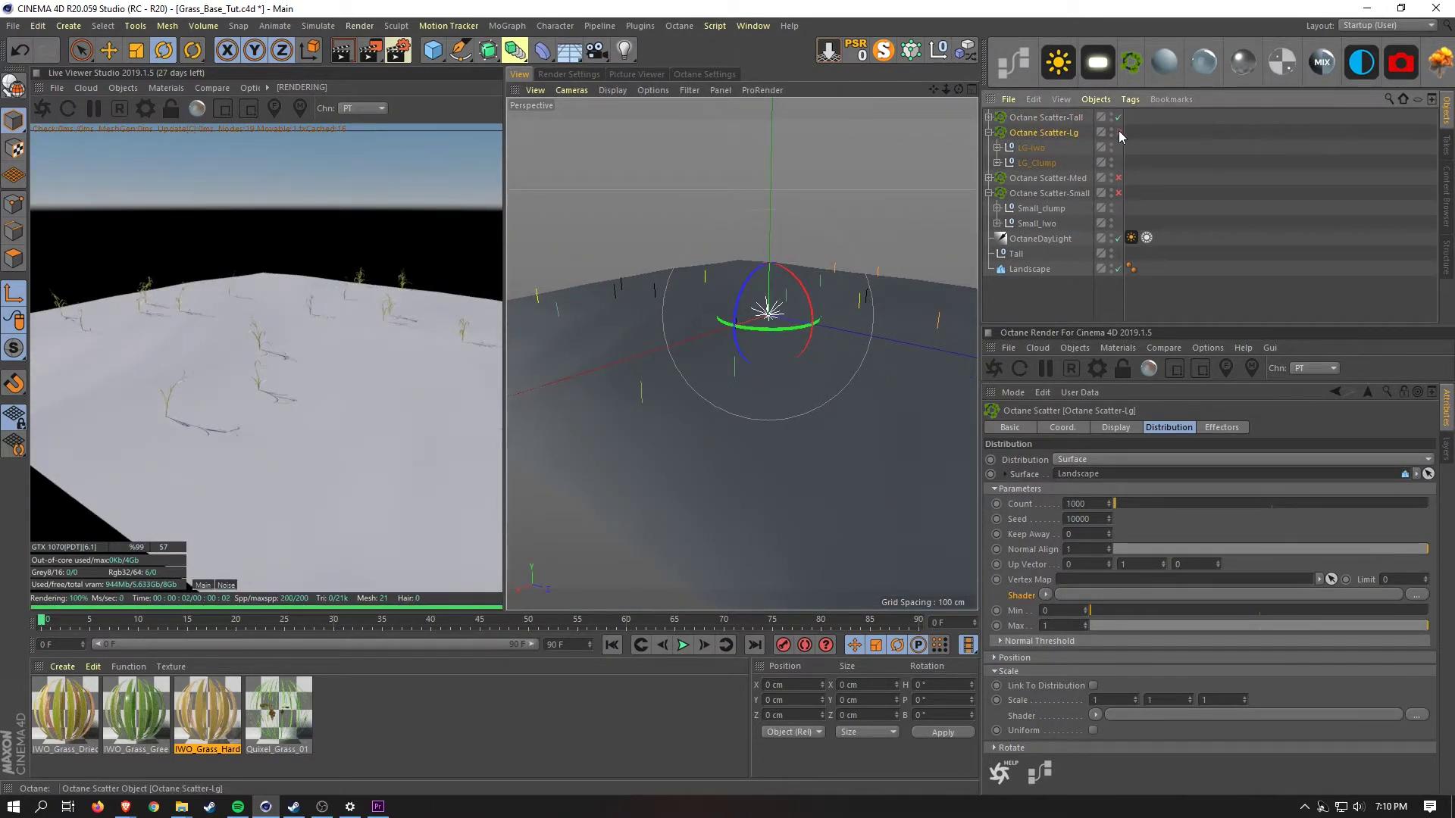
click(1117, 131)
click(1118, 179)
click(1119, 192)
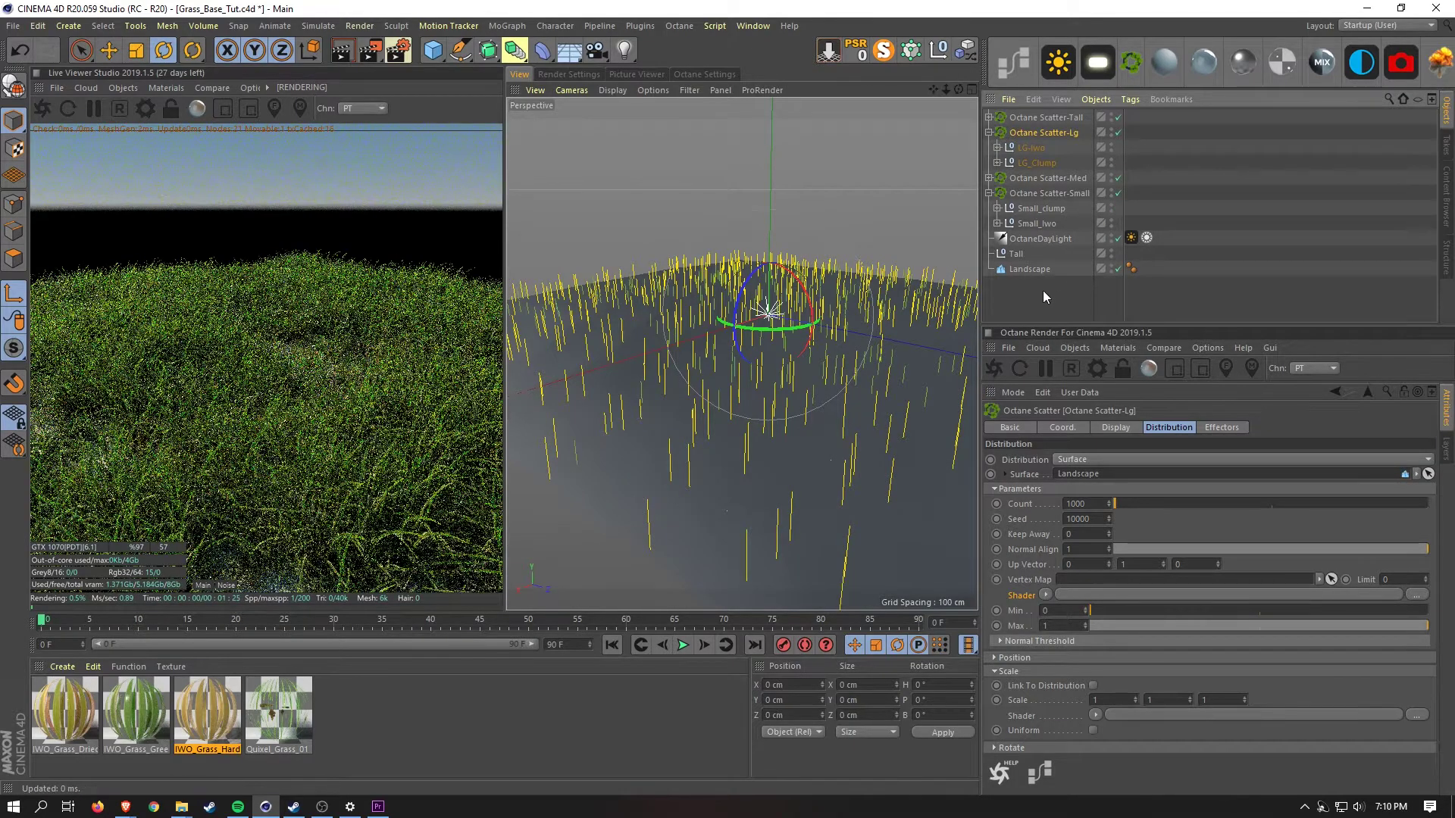
click(863, 345)
alt+drag(862, 343, 780, 370)
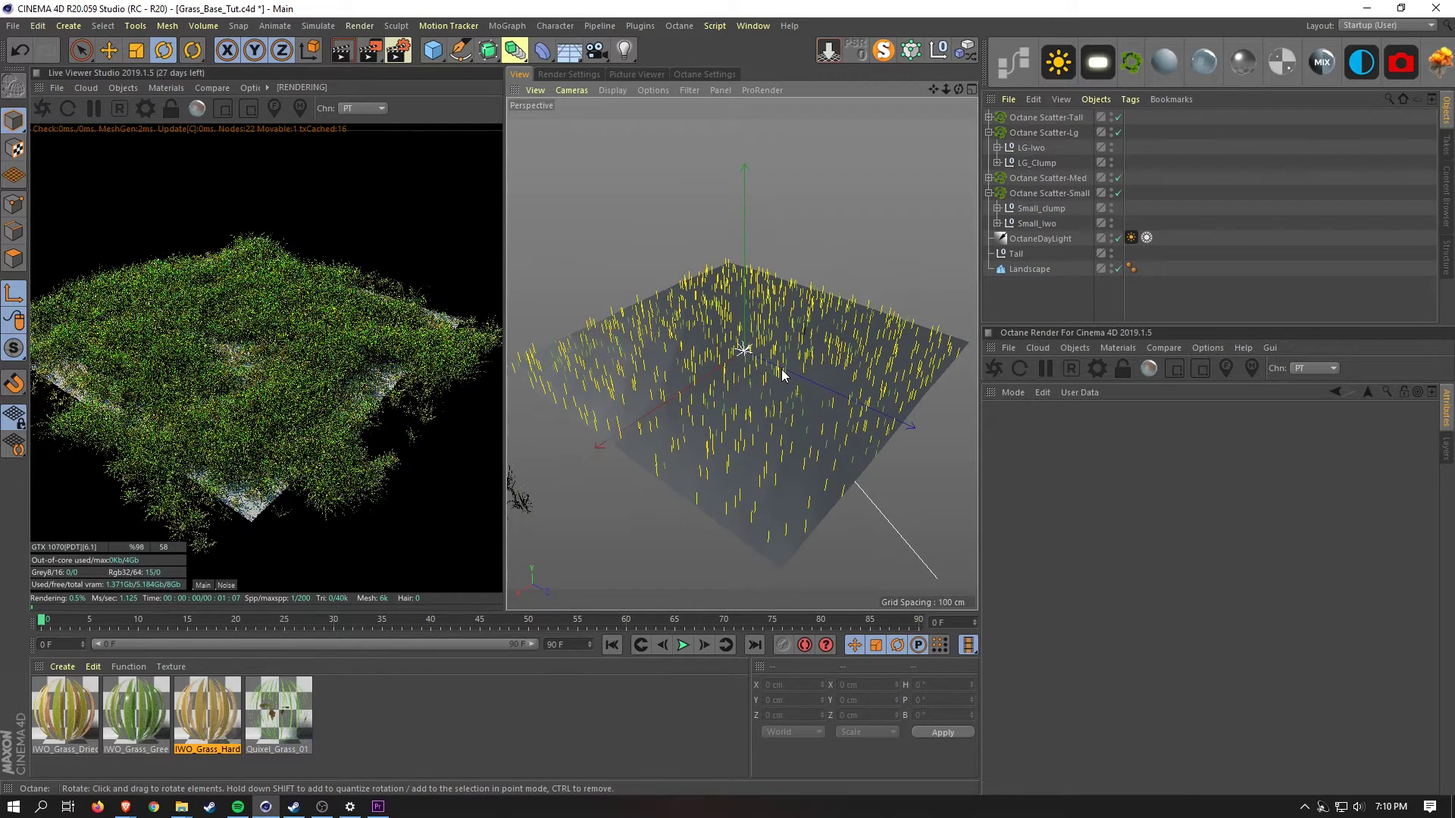
click(1016, 132)
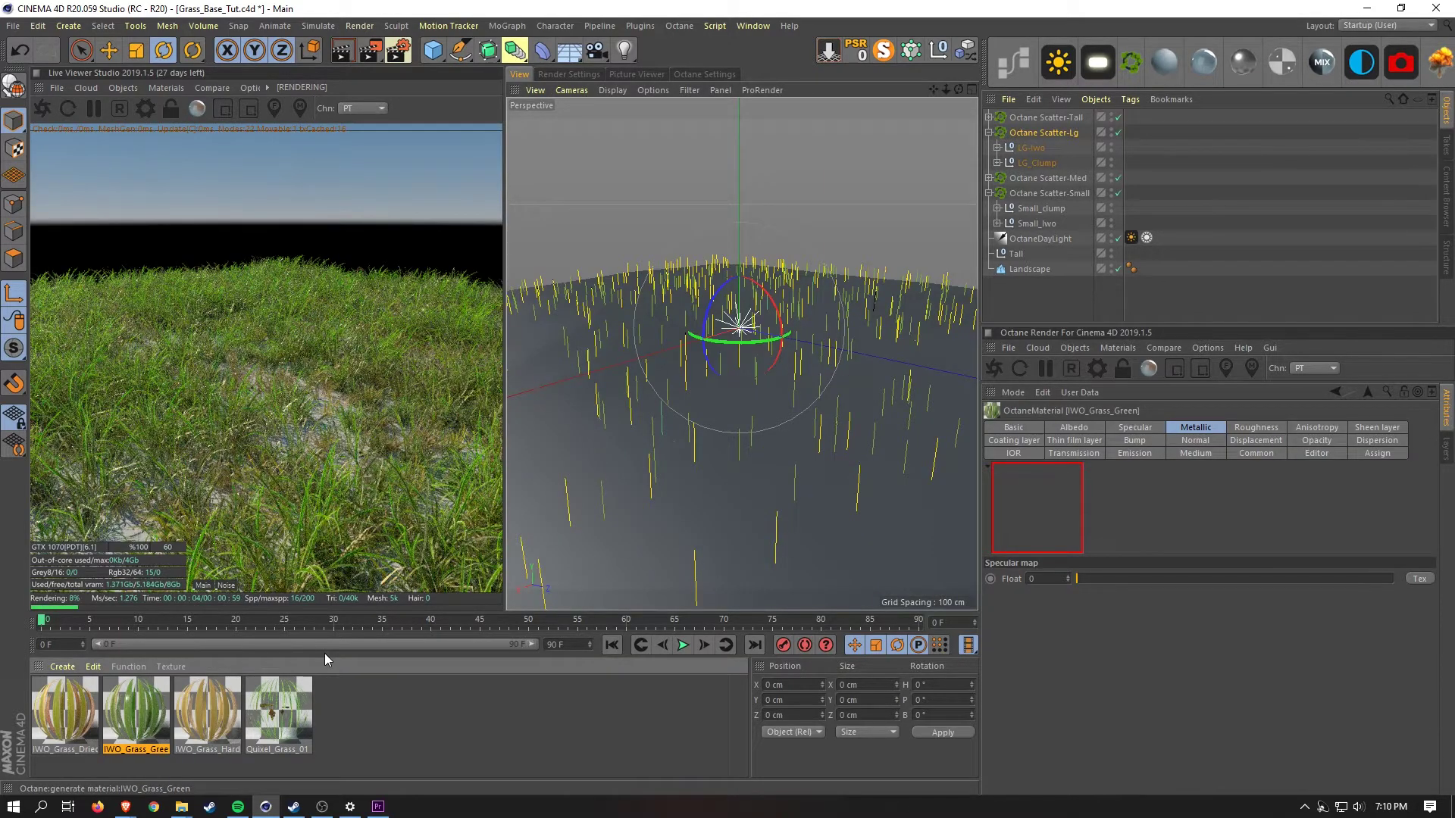
Adjust the light green color of the IWO_Grass_Green material
click(278, 713)
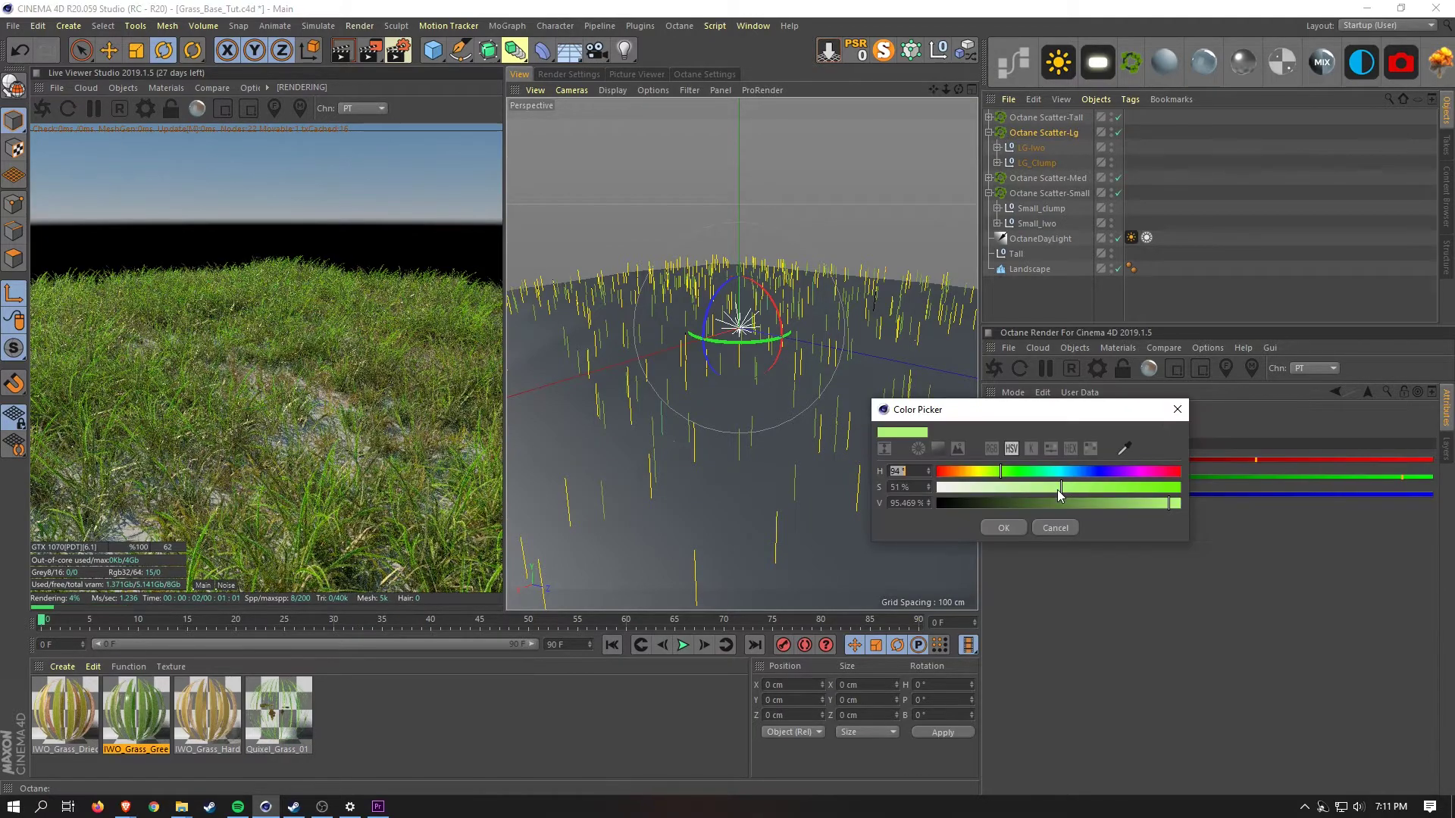
click(1081, 518)
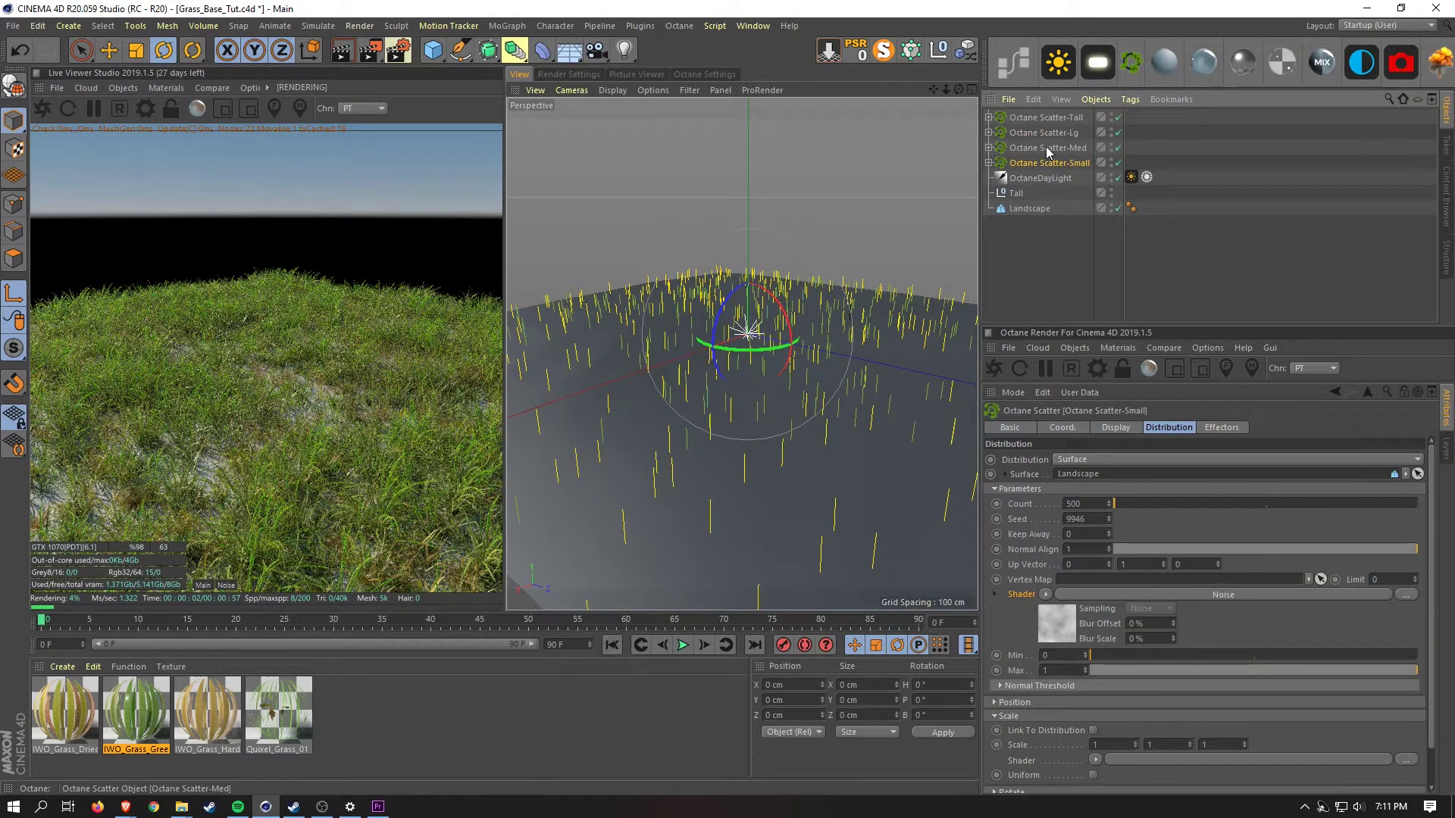
Review the distribution settings of Octane Scatter-Tall and Octane Scatter-Lg
click(1053, 119)
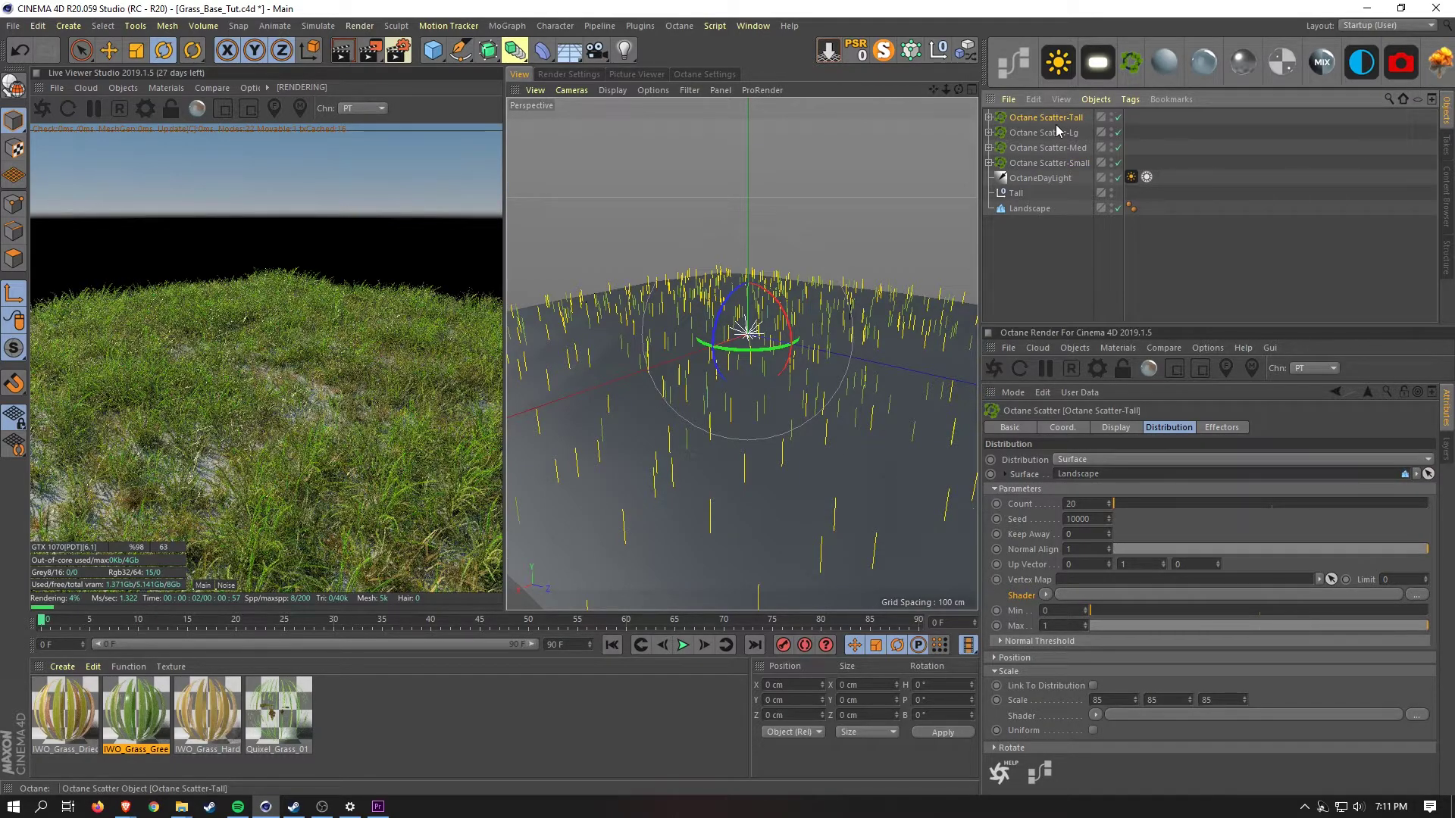
click(1057, 131)
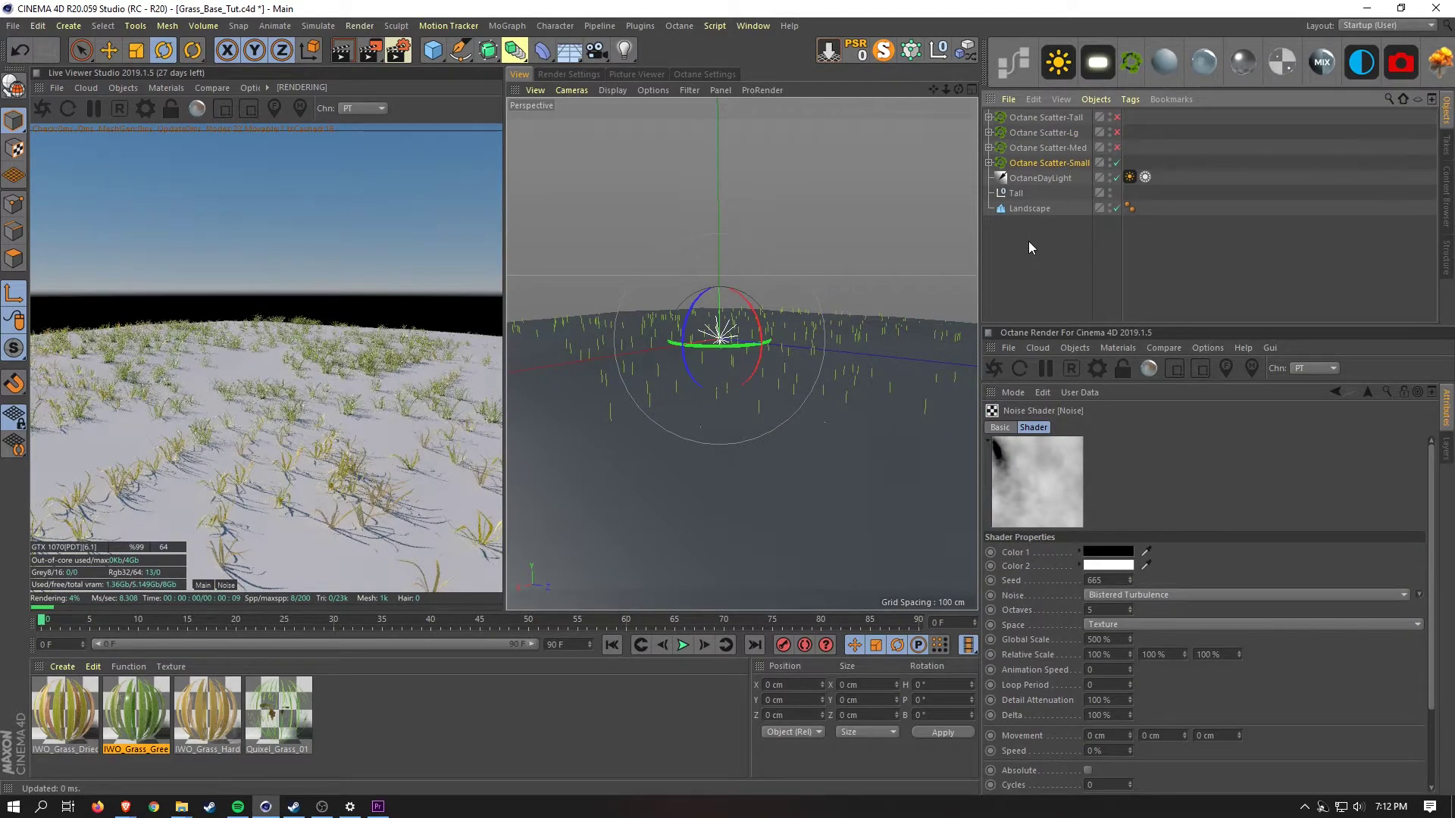
Set the High Clip of Octane Scatter-Med's Blistered Turbulence noise to 39%
drag(1429, 580, 1429, 583)
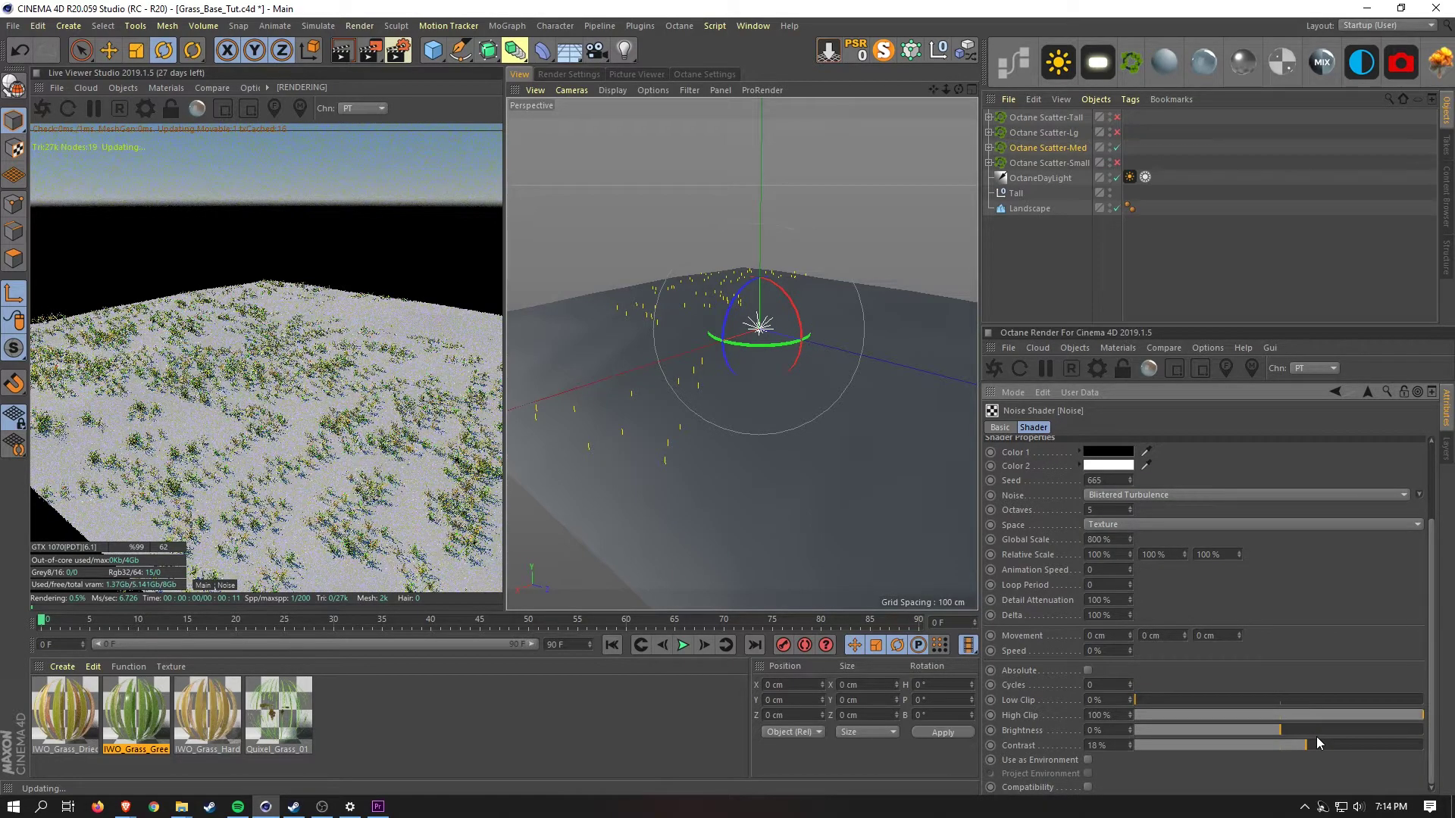
drag(1361, 714, 1247, 715)
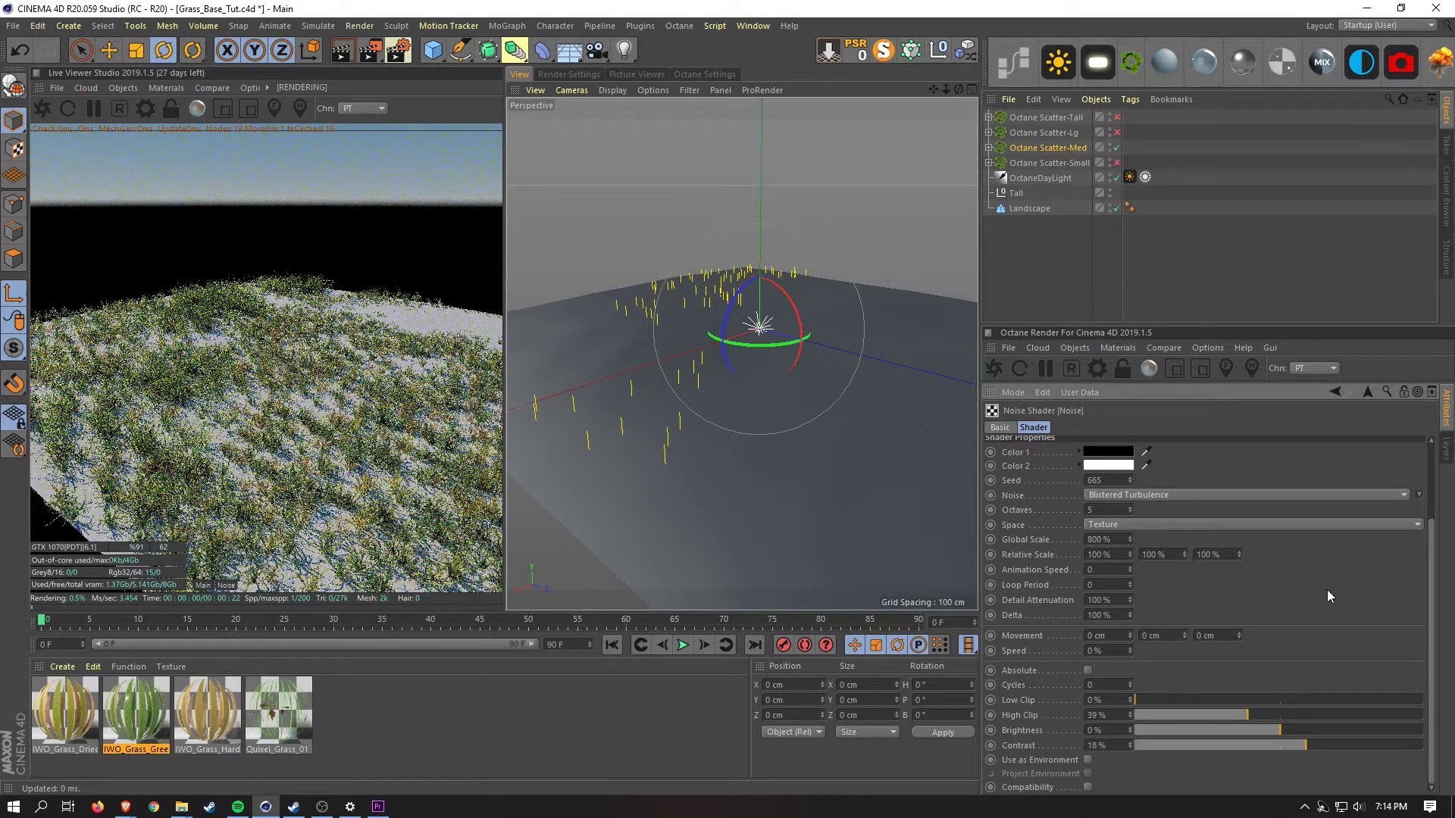
Disable Octane Scatter-Med, enable Octane Scatter-Tall and set the tall scatter's Y scale to 90
click(1117, 147)
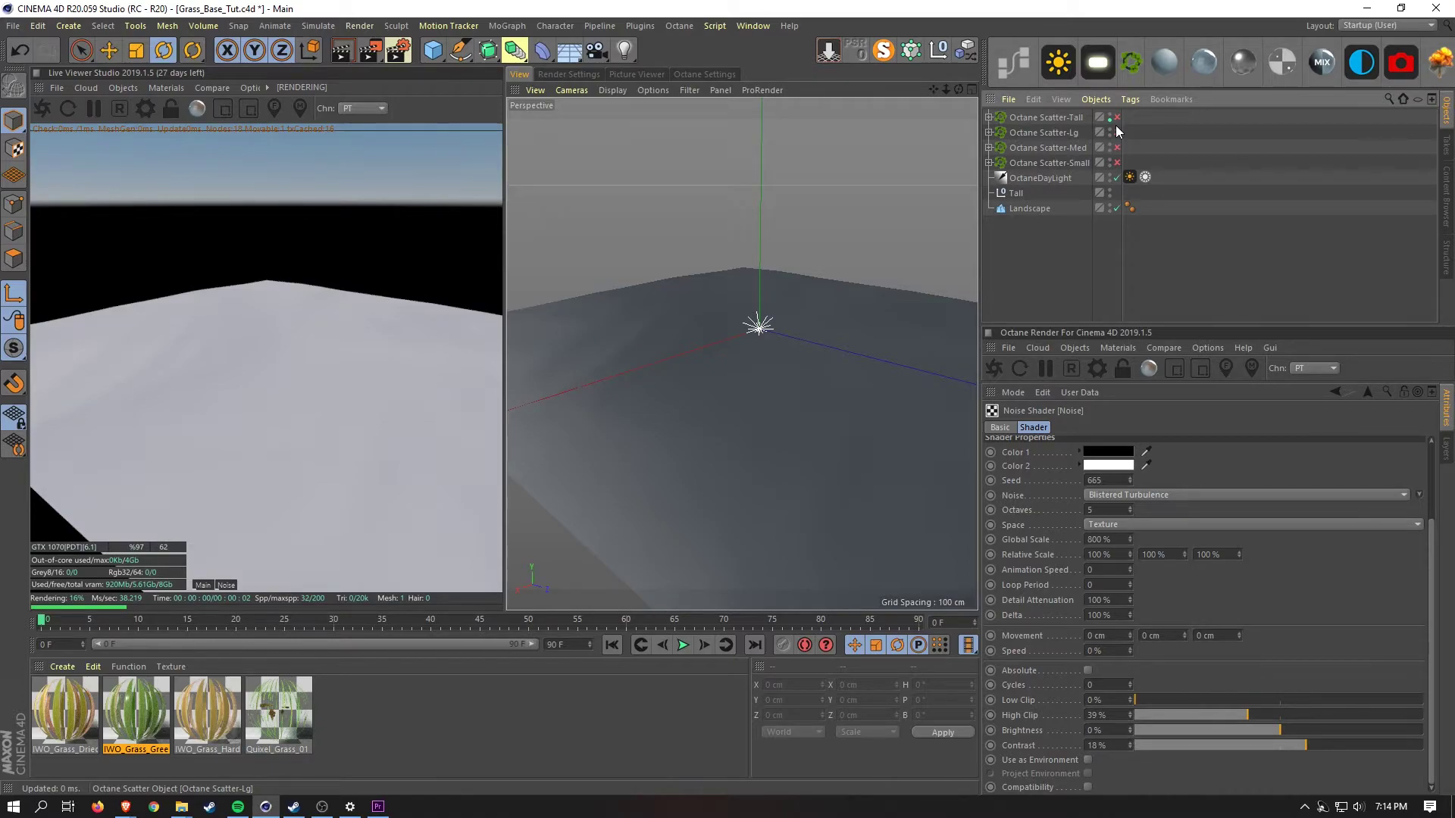
click(1117, 117)
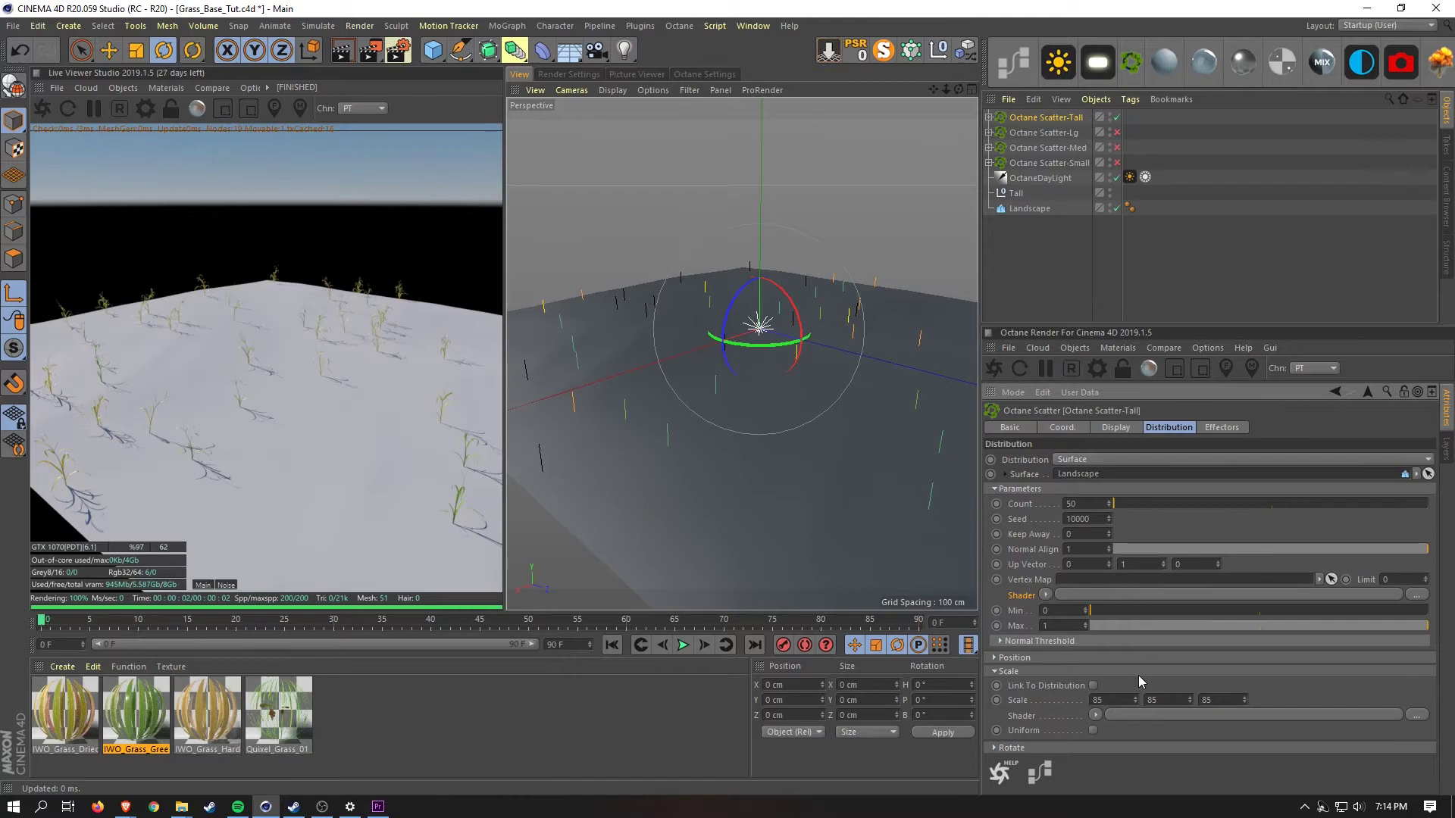
drag(1174, 699, 1061, 675)
text(90)
key(Return)
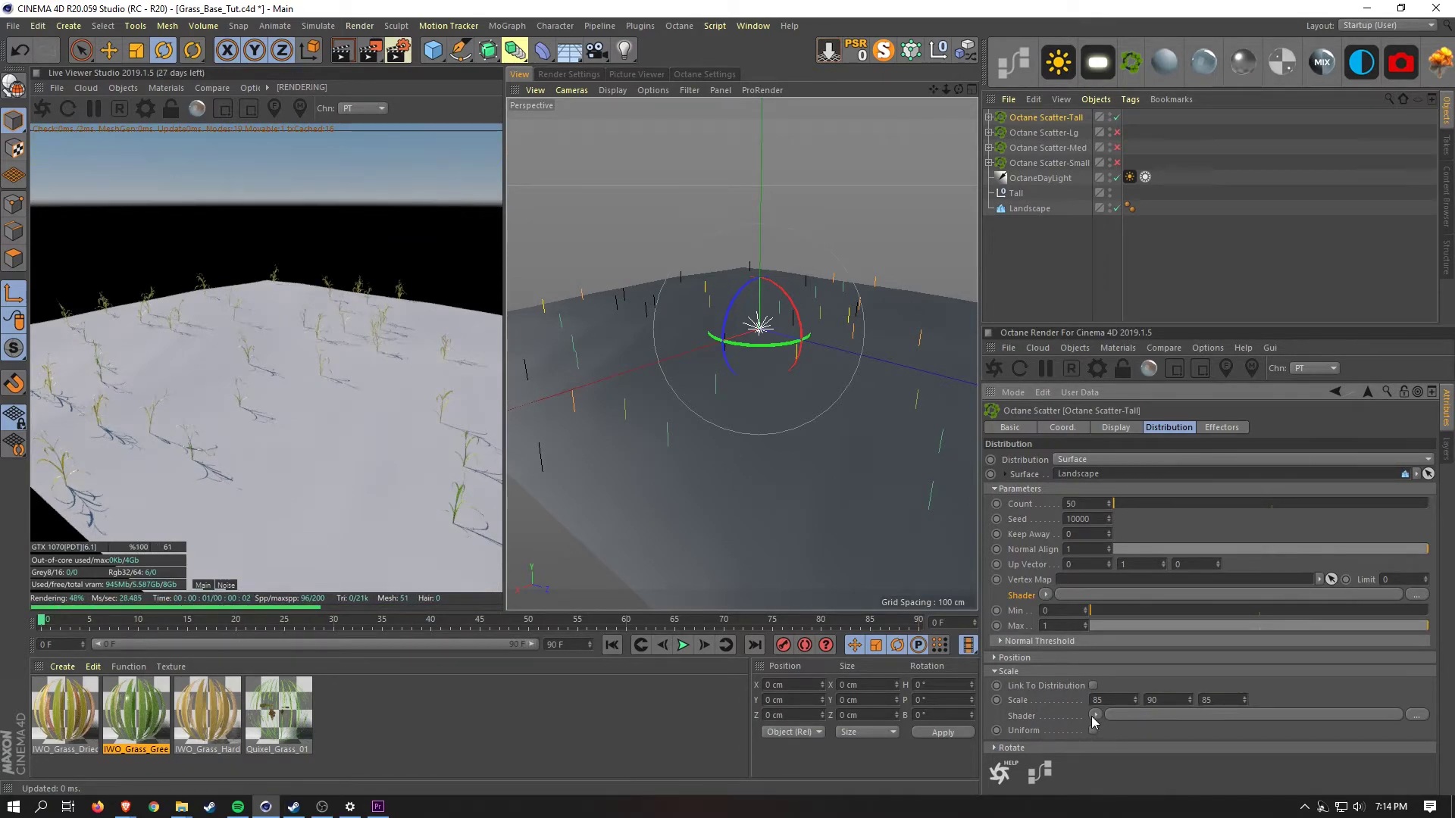
Add a Noise shader to Octane Scatter-Tall's scale and open the shader's settings
click(1096, 715)
click(1167, 530)
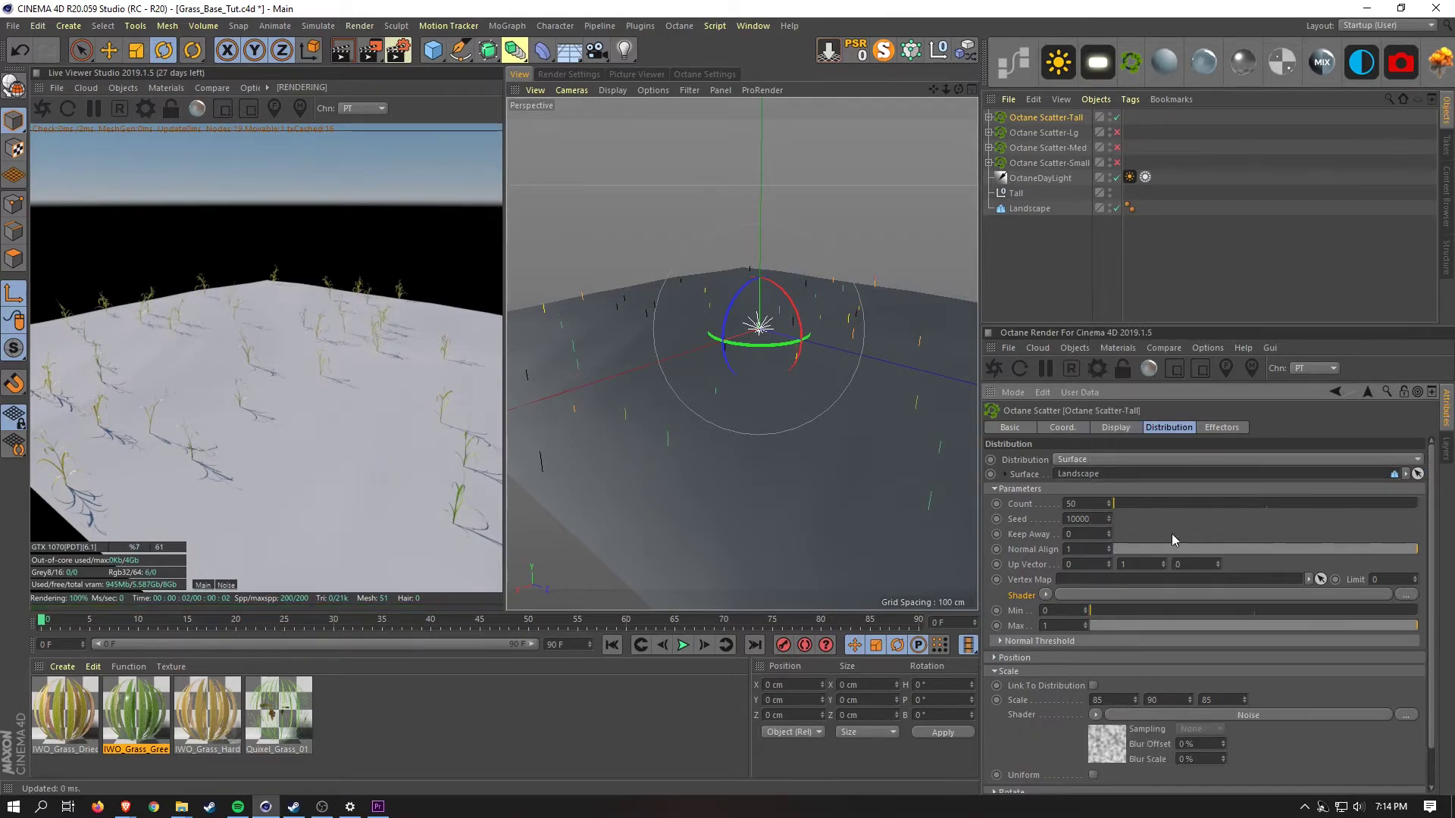
click(1100, 755)
Try the Fire noise type on the tall scatter's scale shader and settle on Cranal instead
click(1386, 595)
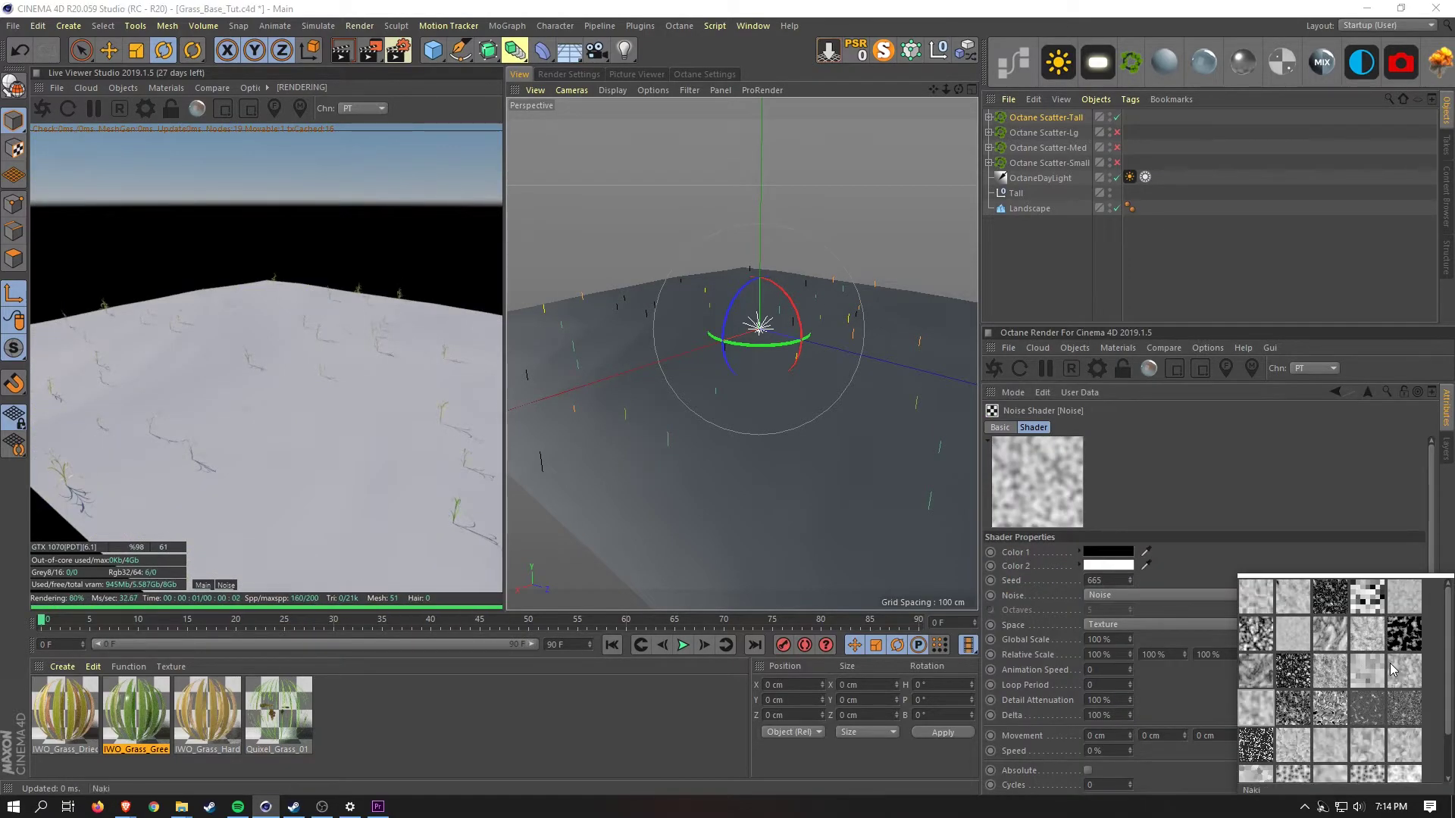
click(1402, 634)
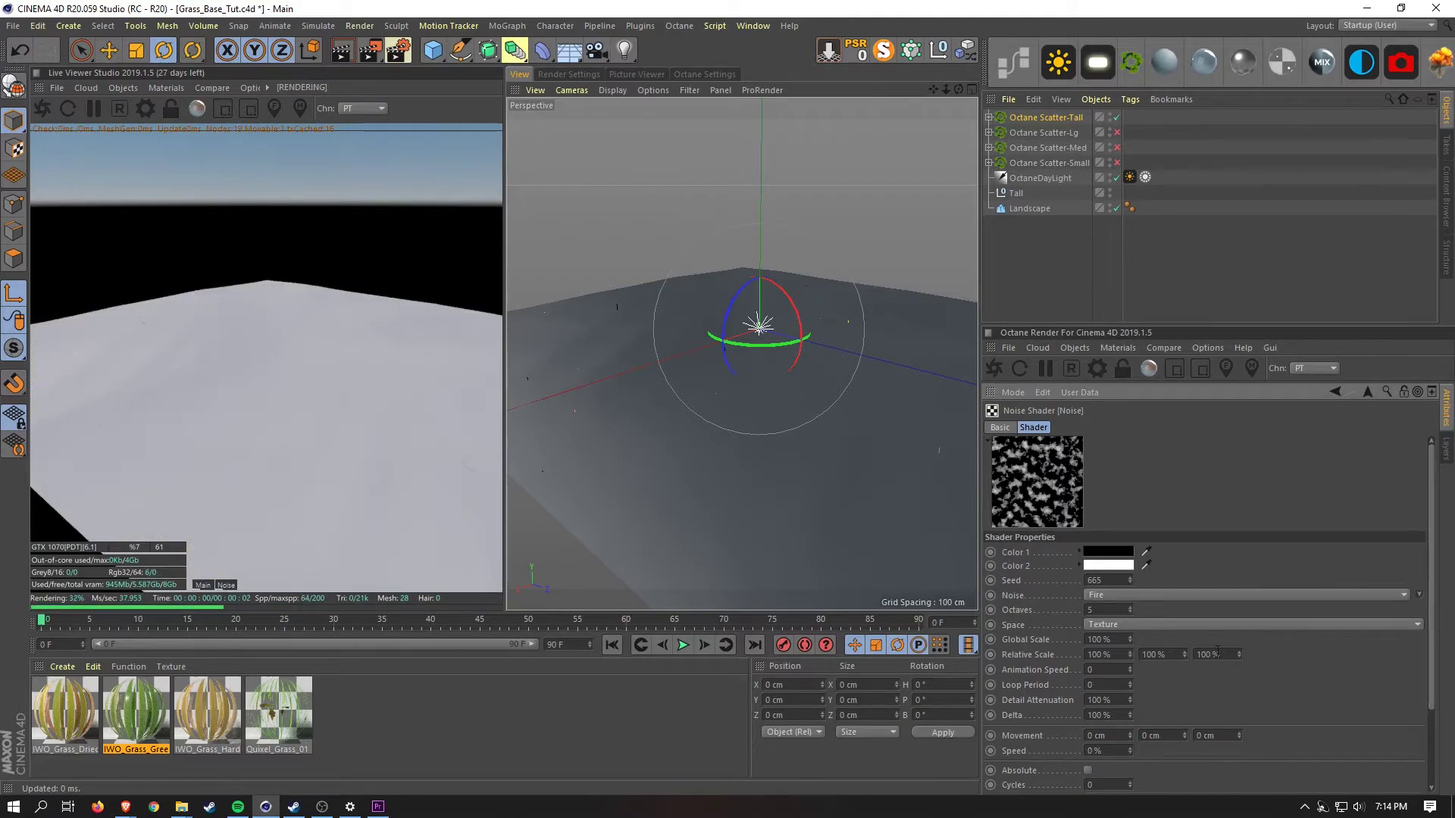
click(1397, 598)
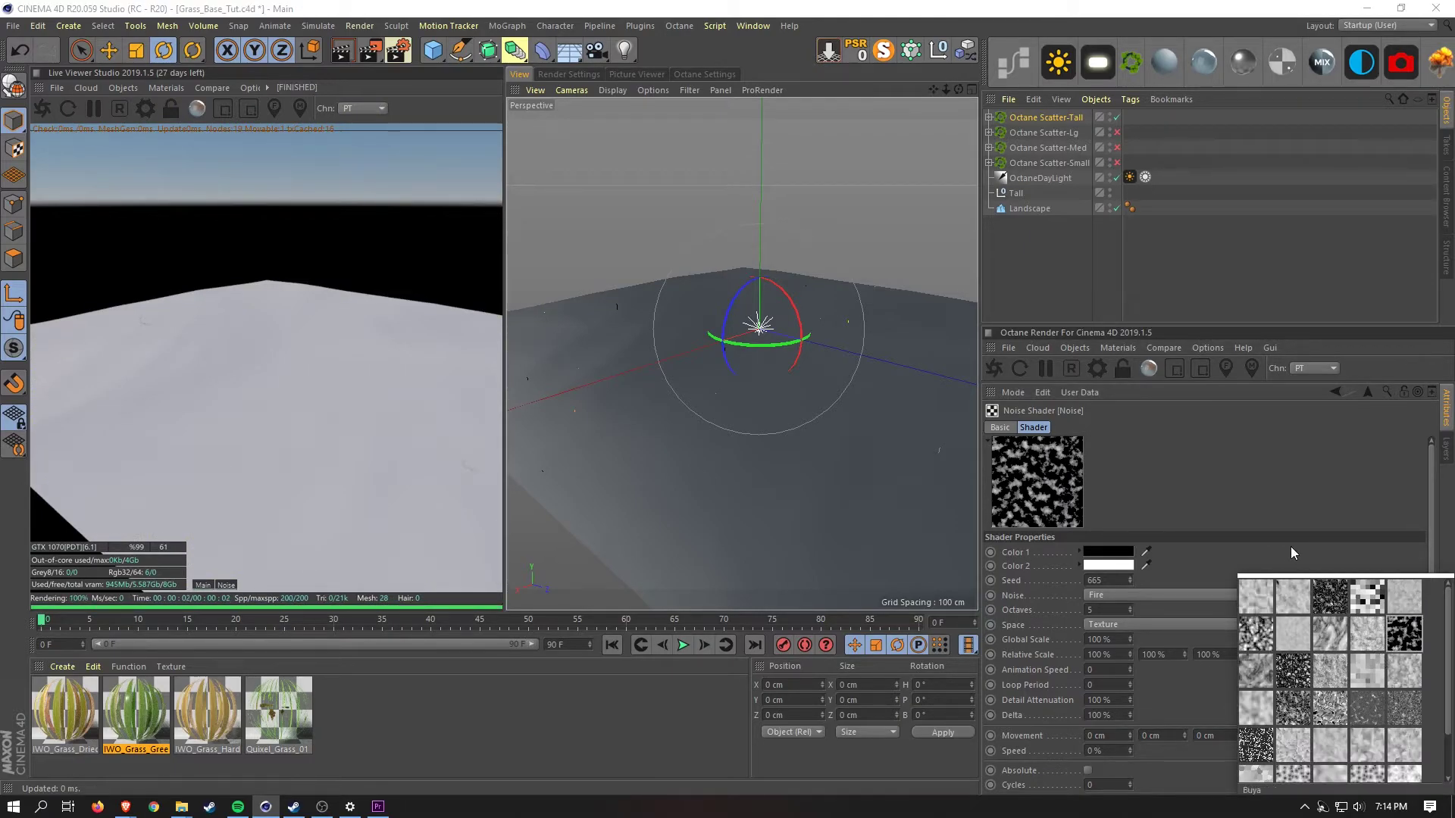
click(1406, 599)
Set the Global Scale of Octane Scatter-Tall's Cranal noise to 5000%
click(1101, 640)
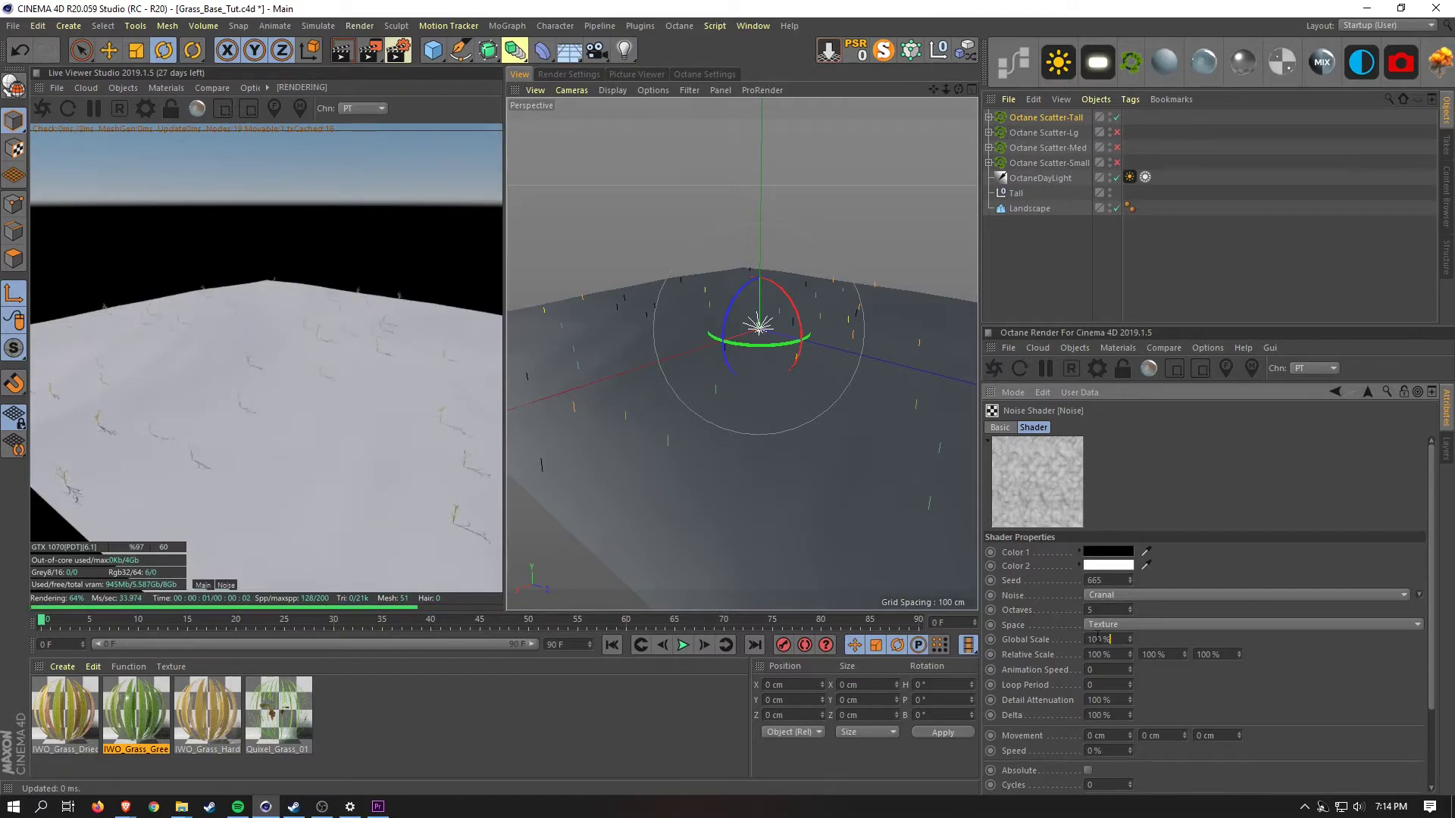
text(5000)
key(Return)
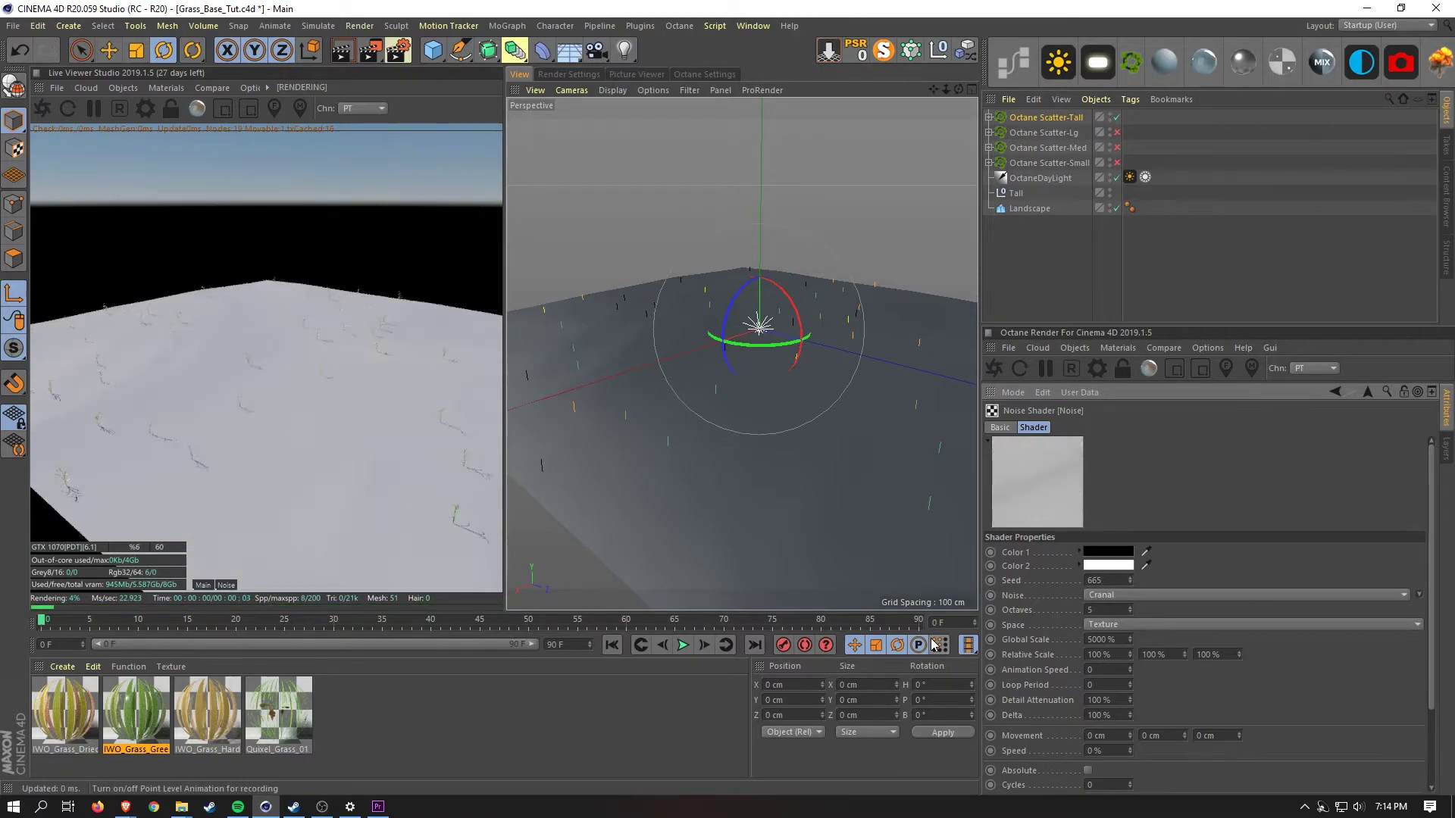
Lower the High Clip of Octane Scatter-Tall's scale noise to 13% and save the scene
scroll(1366, 617, down, 3)
drag(1375, 716, 1171, 707)
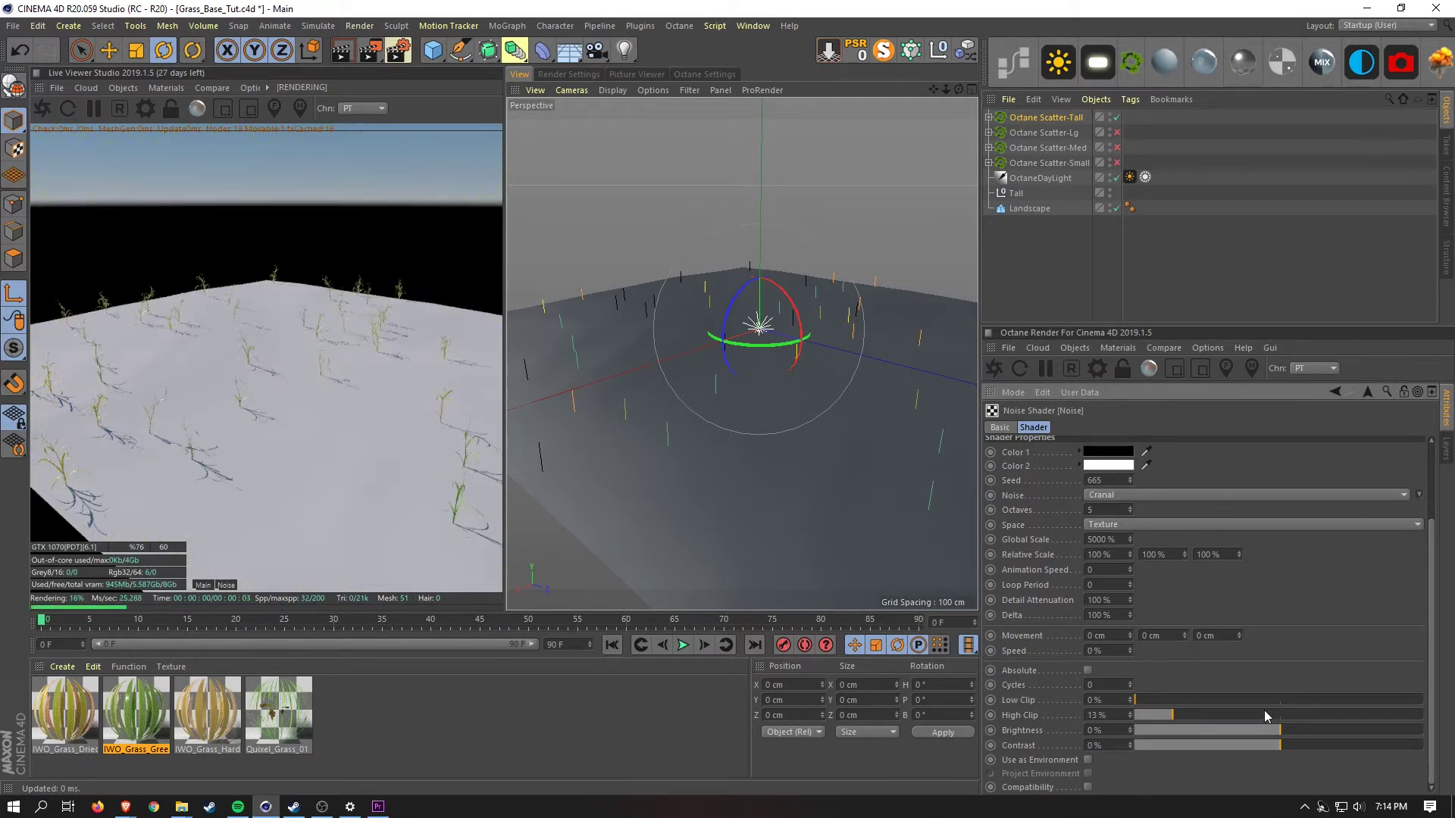
scroll(1285, 467, up, 3)
key(ctrl+s)
click(1368, 394)
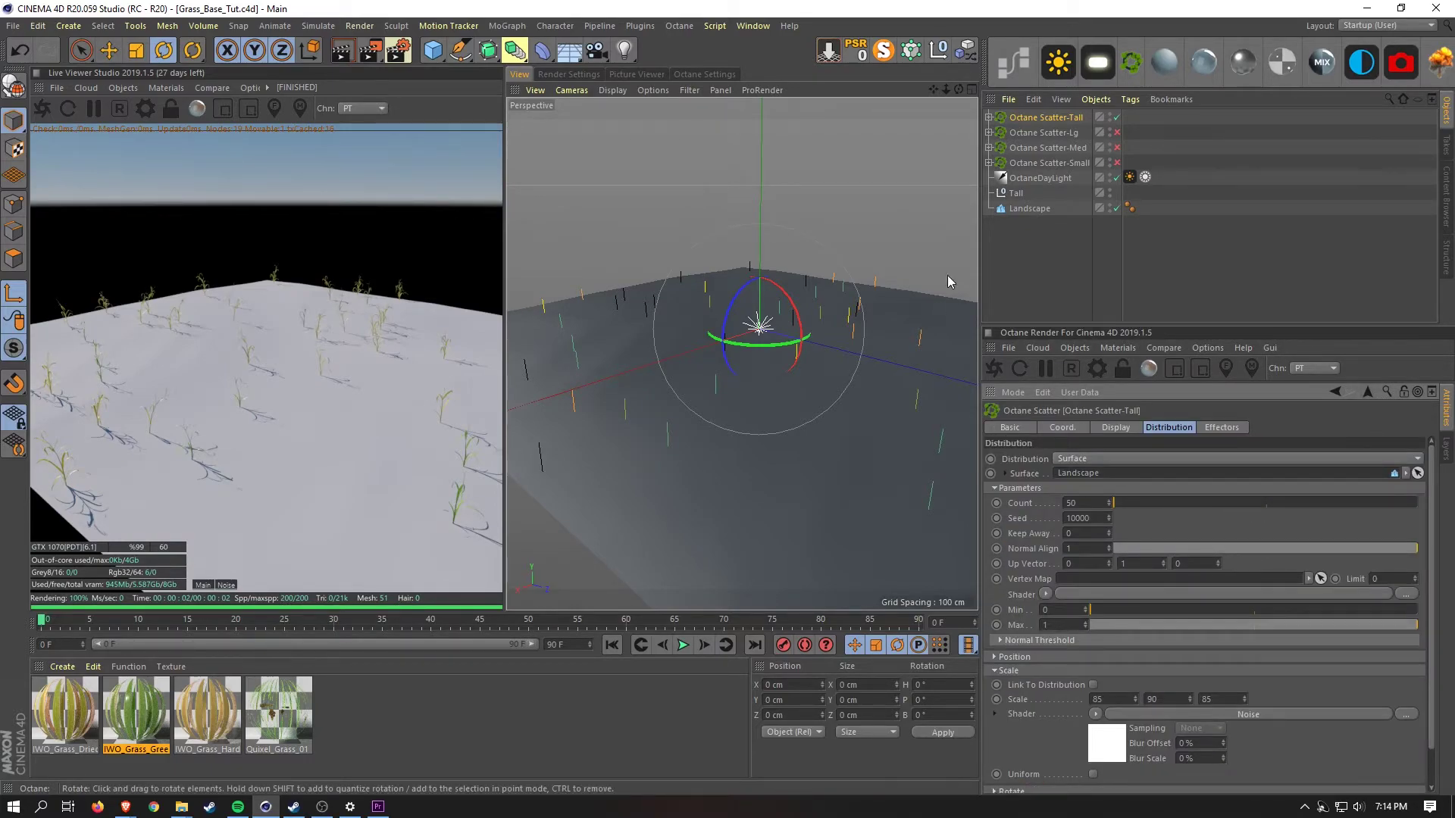
Enable the large, medium and small grass scatters alongside the tall one and save the scene
click(1146, 200)
drag(1117, 133, 1117, 163)
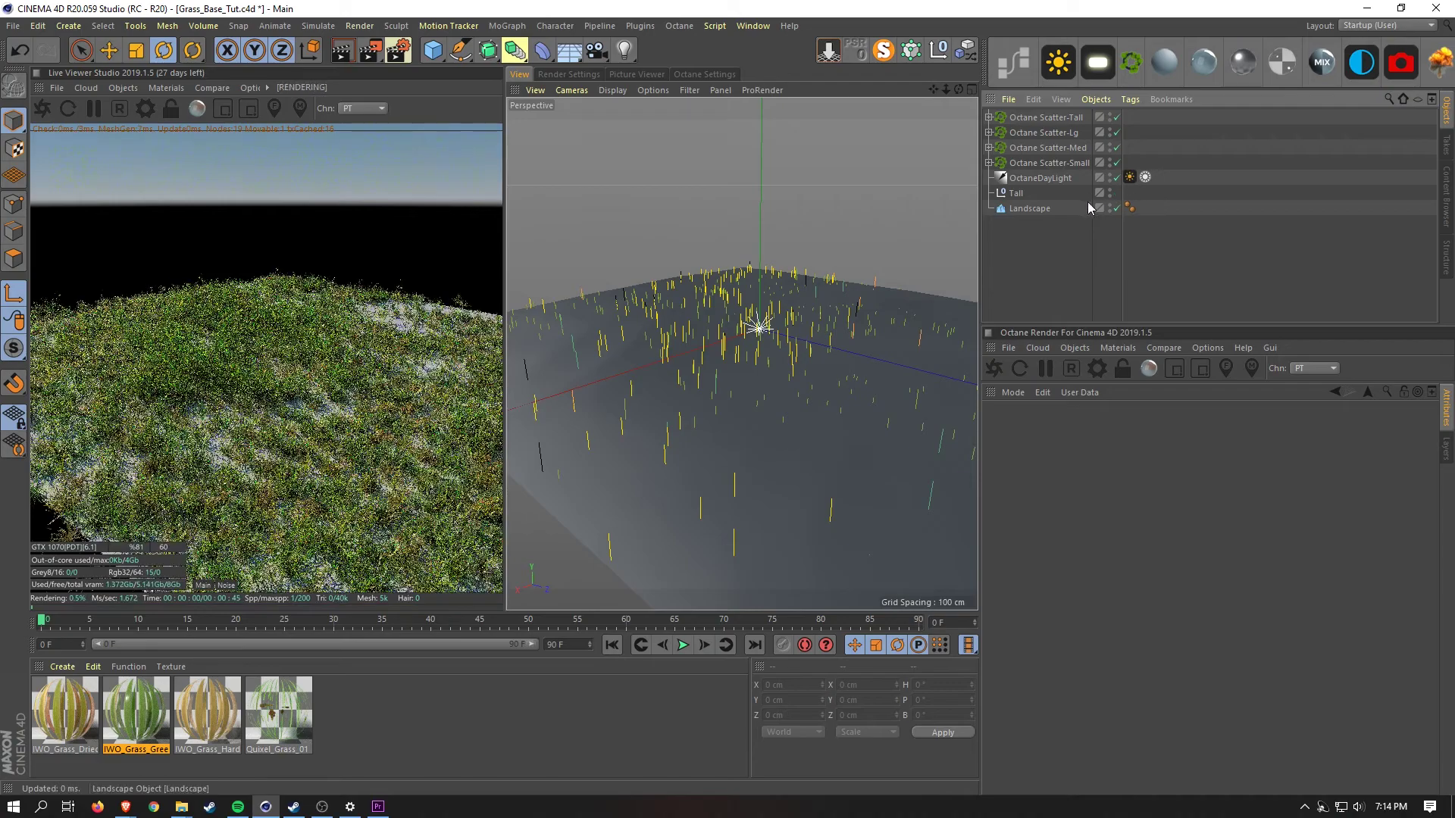
alt+drag(835, 404, 828, 341)
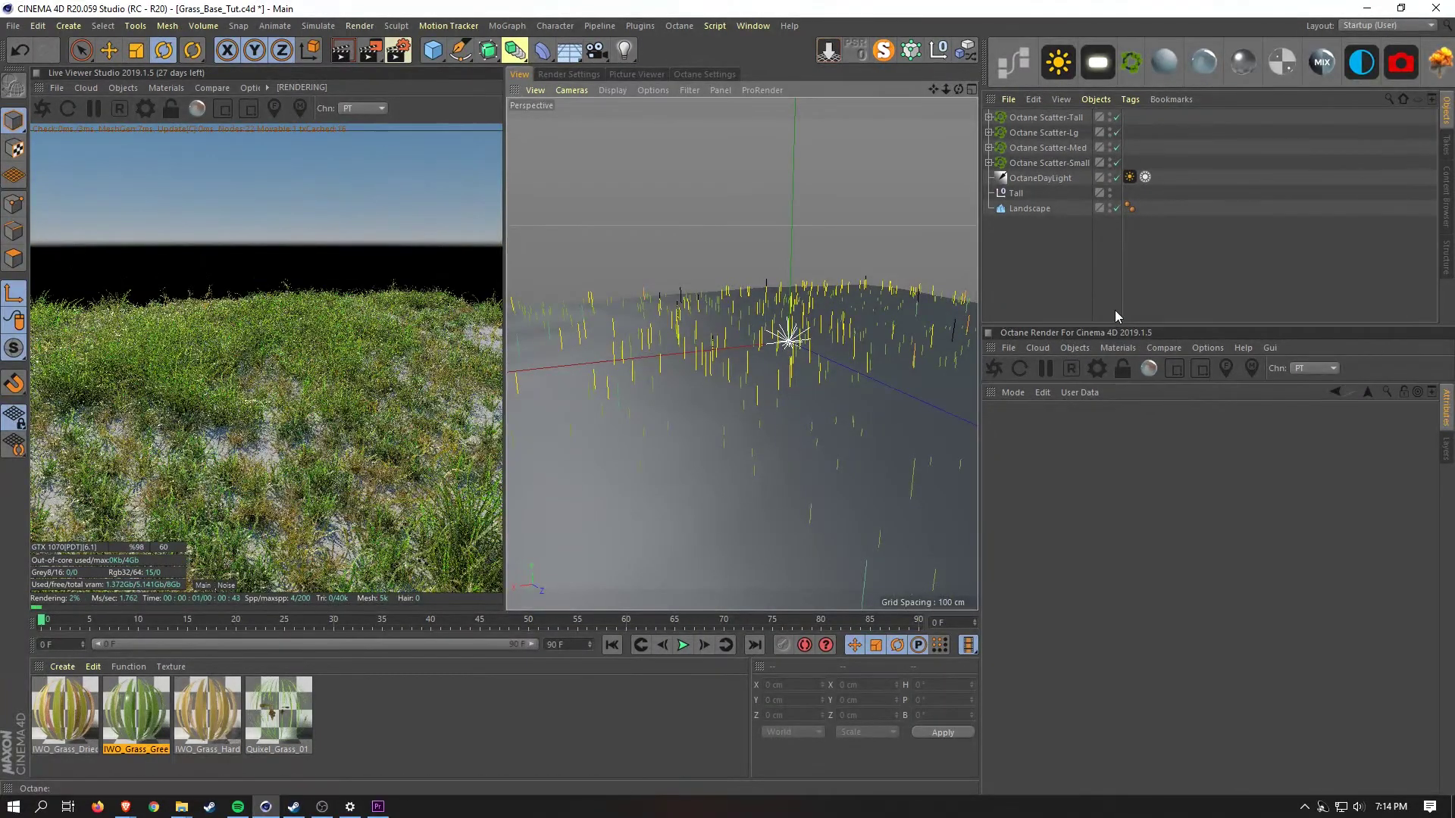
key(ctrl+s)
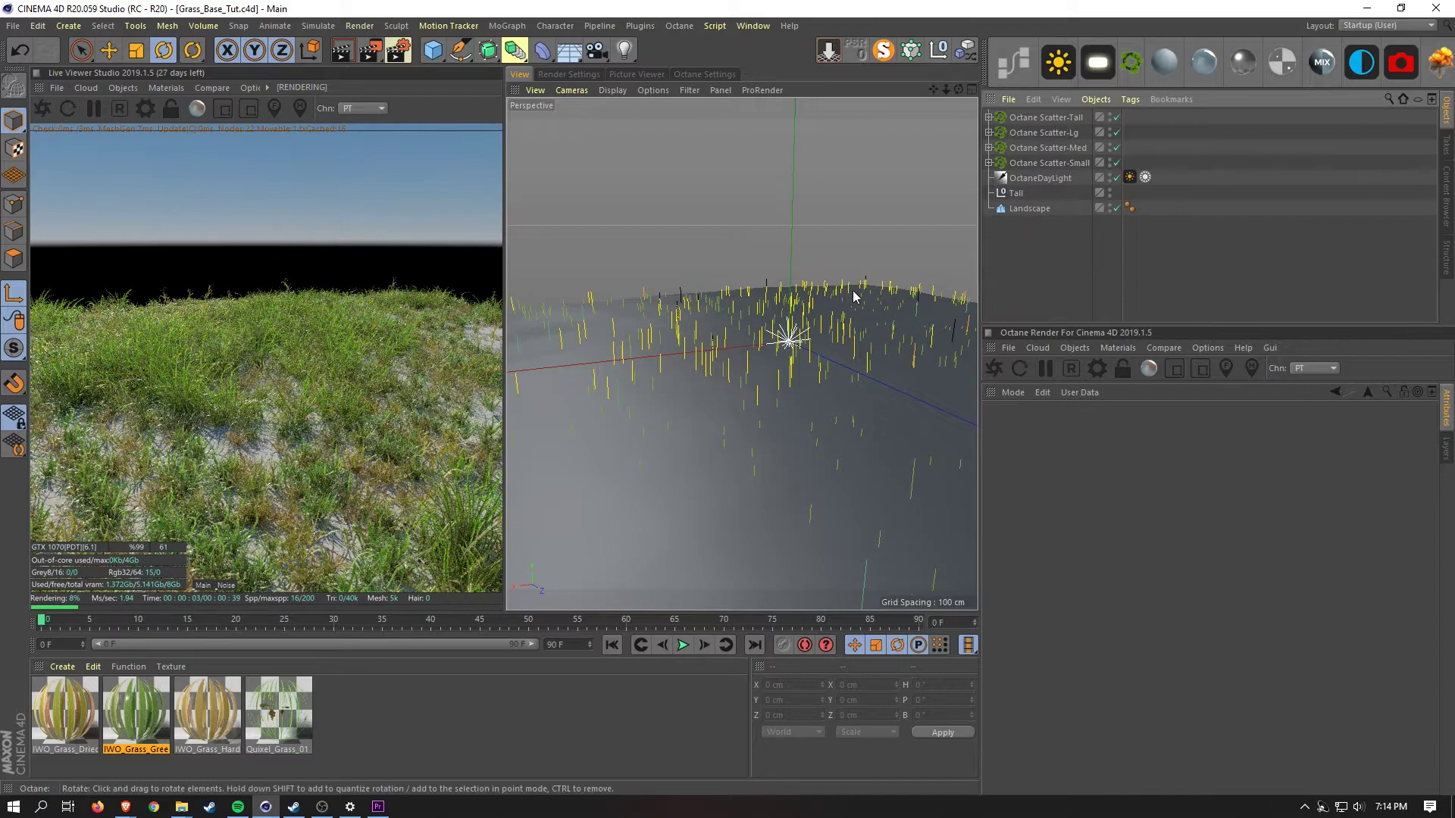
Set the Count of Octane Scatter-Small to 750
click(1060, 149)
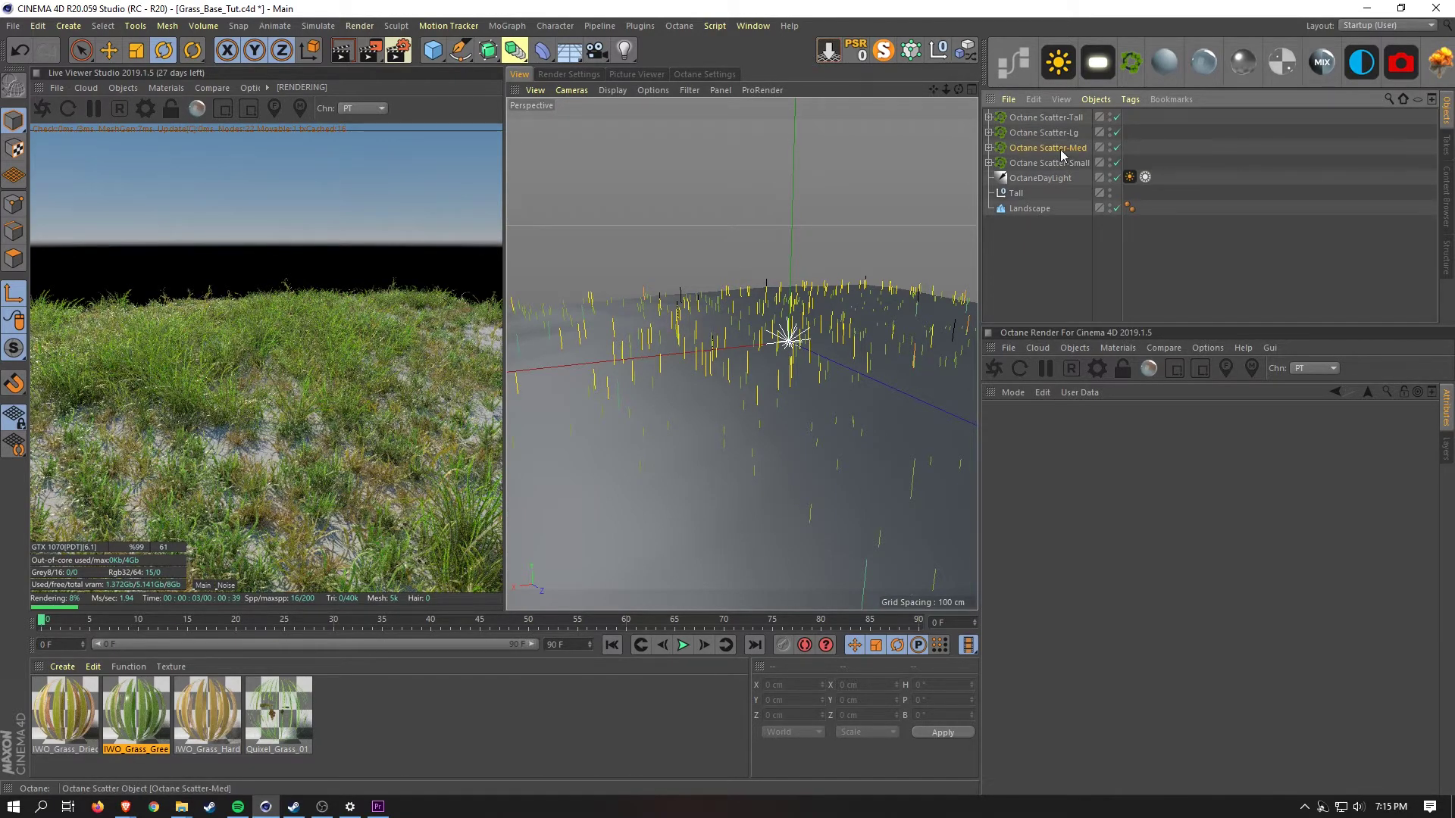
click(1062, 162)
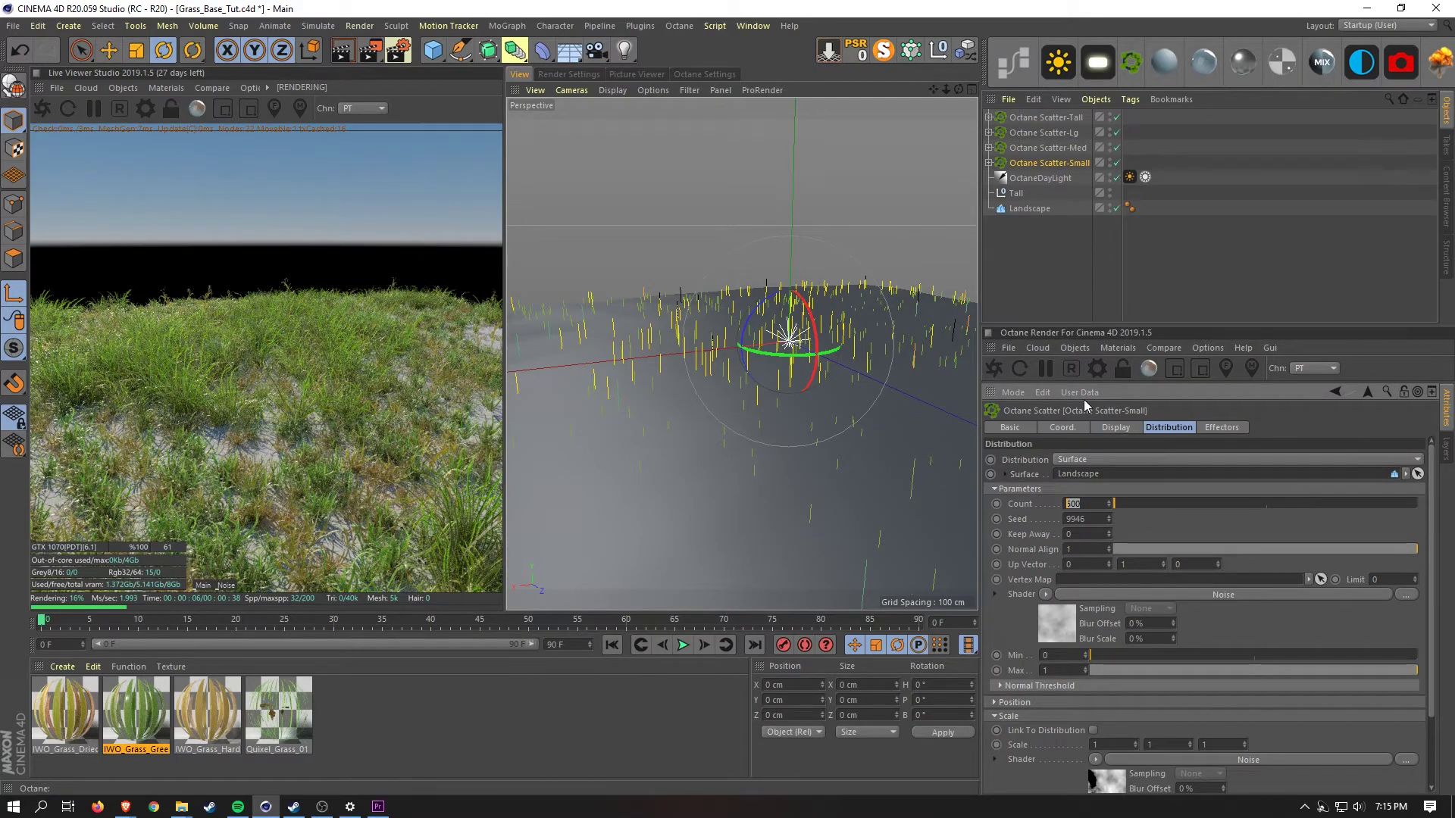
text(750)
key(Return)
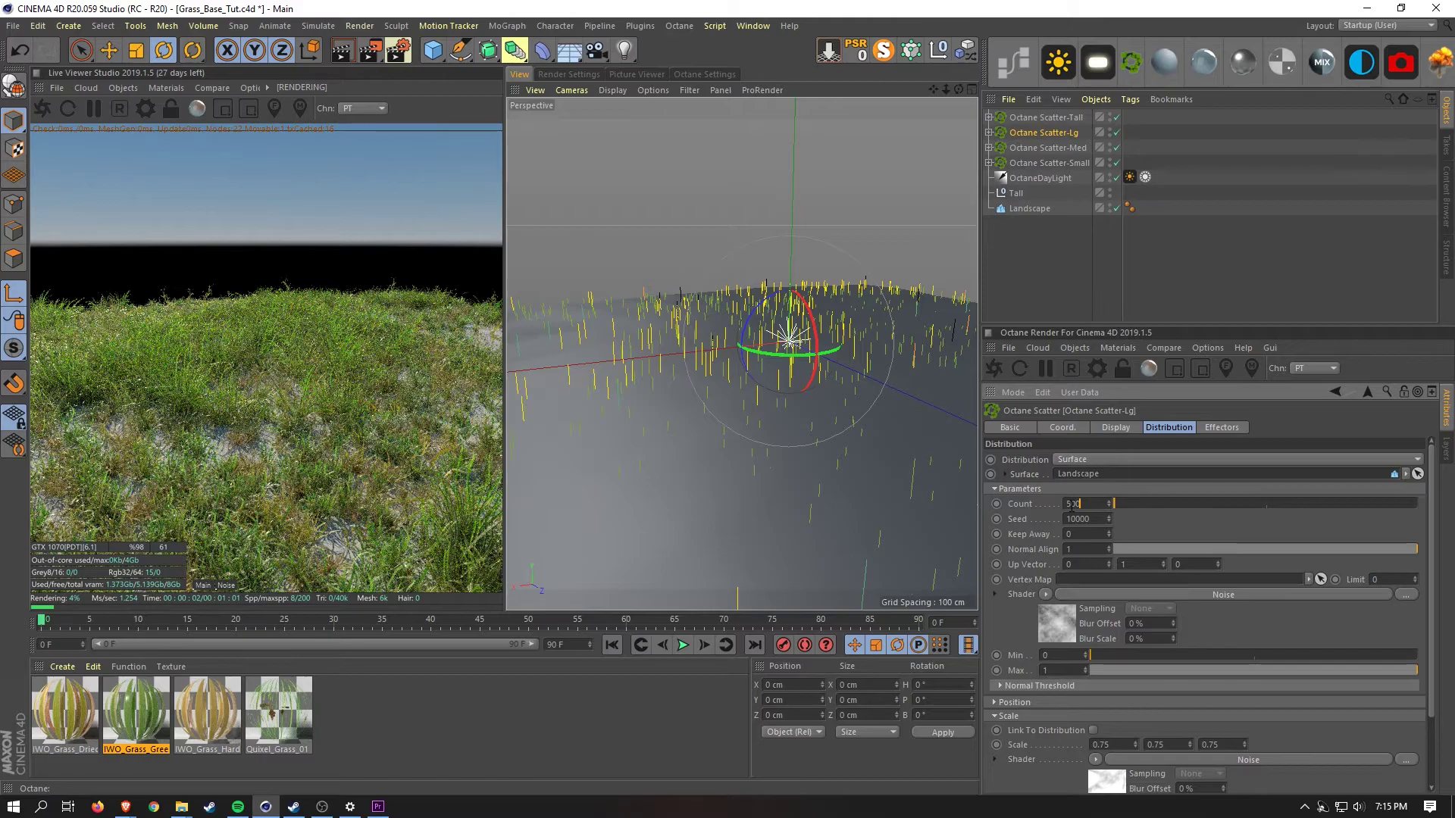
Add an Octane camera to the scene, check its Thinlens and Motion Blur settings, and save the file
click(747, 474)
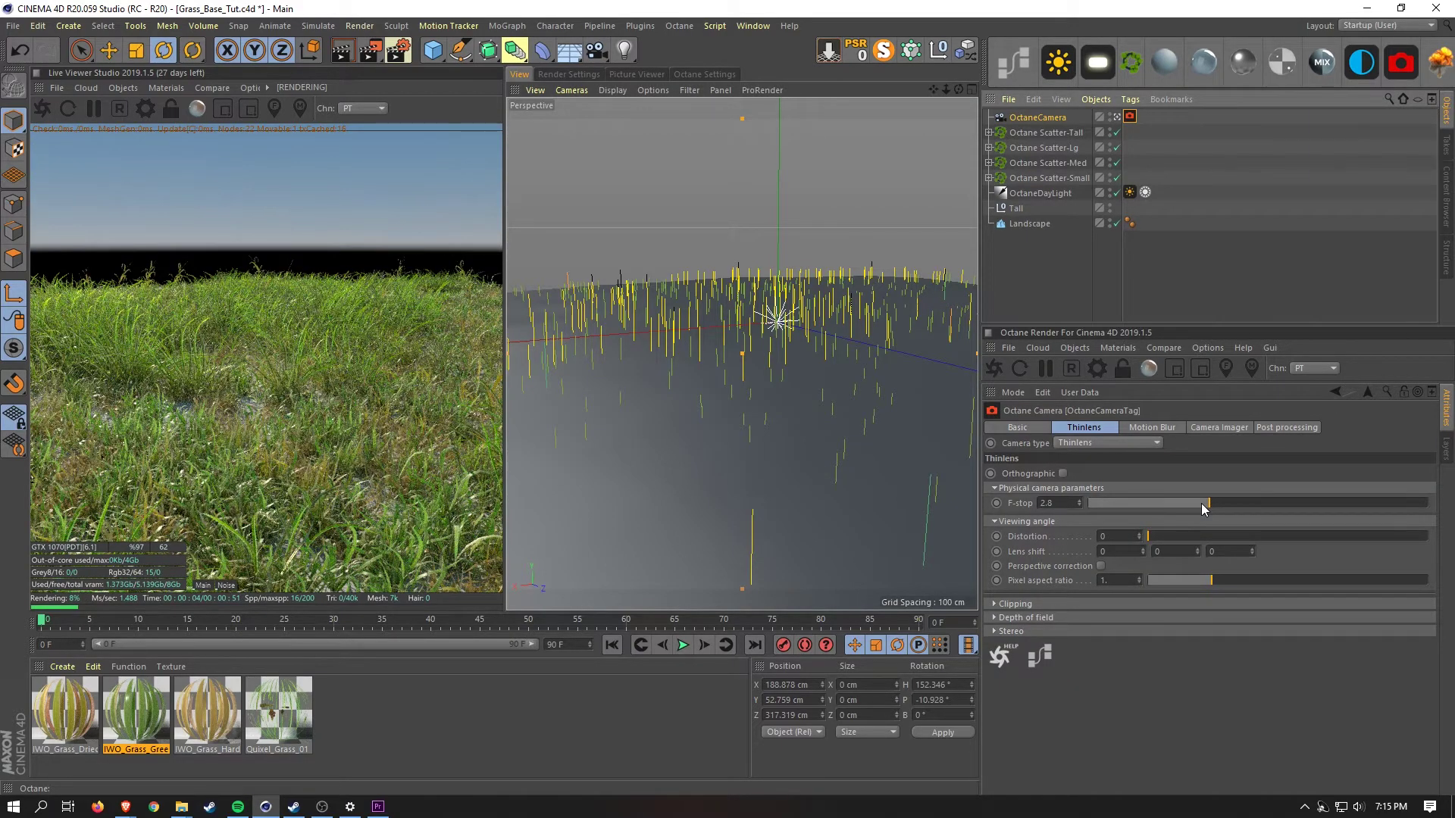
click(1152, 427)
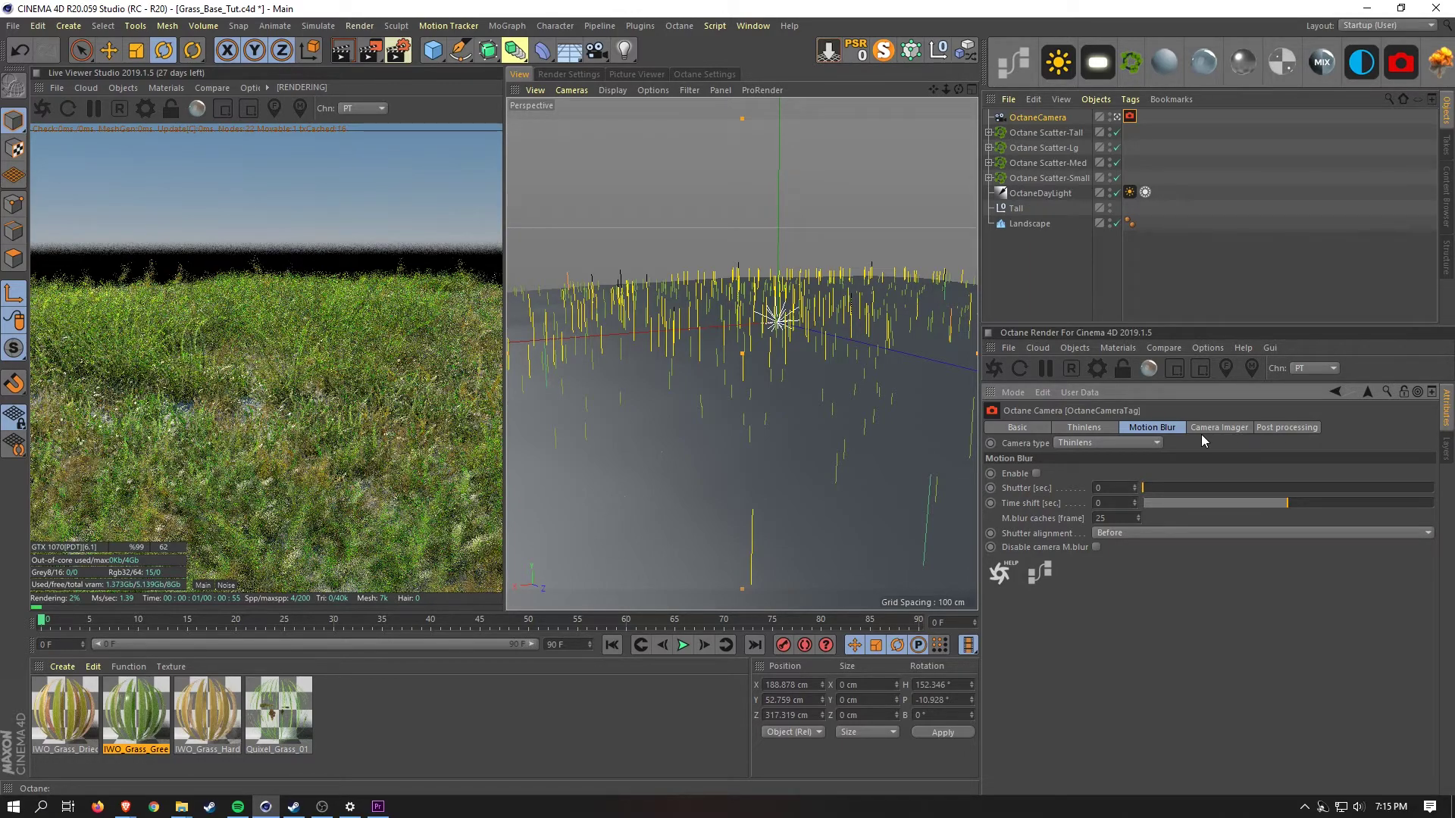
click(726, 386)
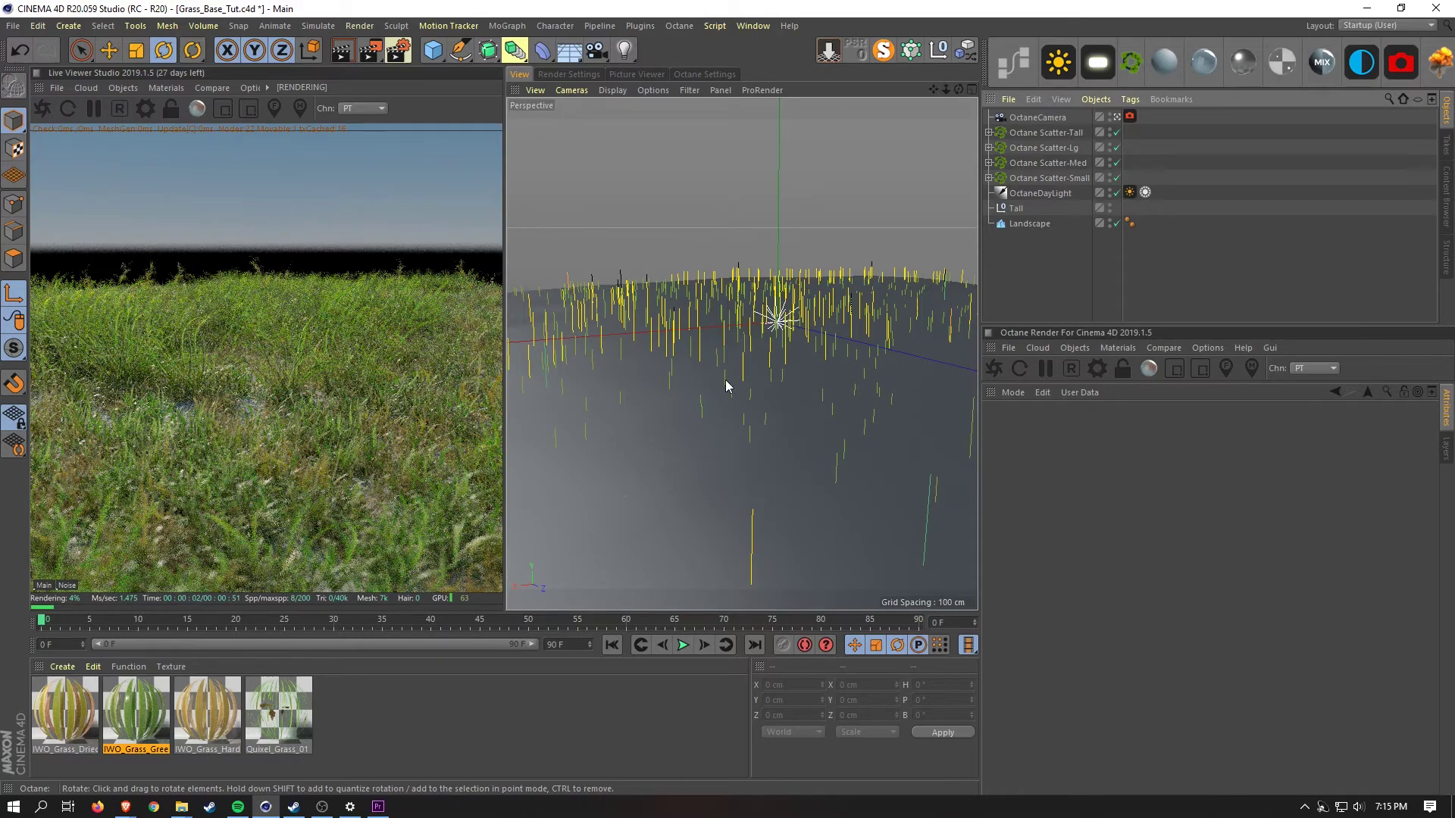
click(486, 659)
key(ctrl+s)
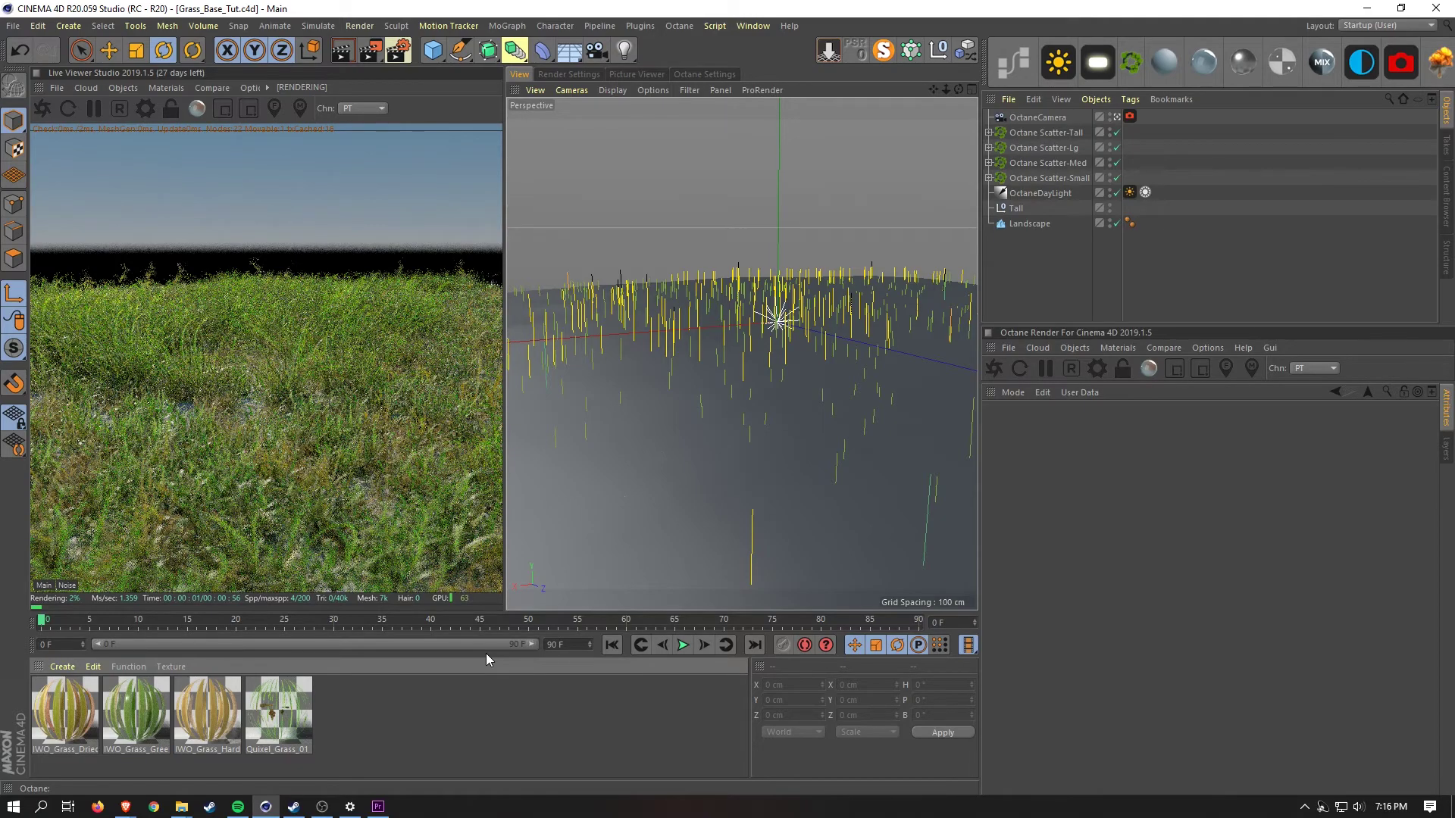